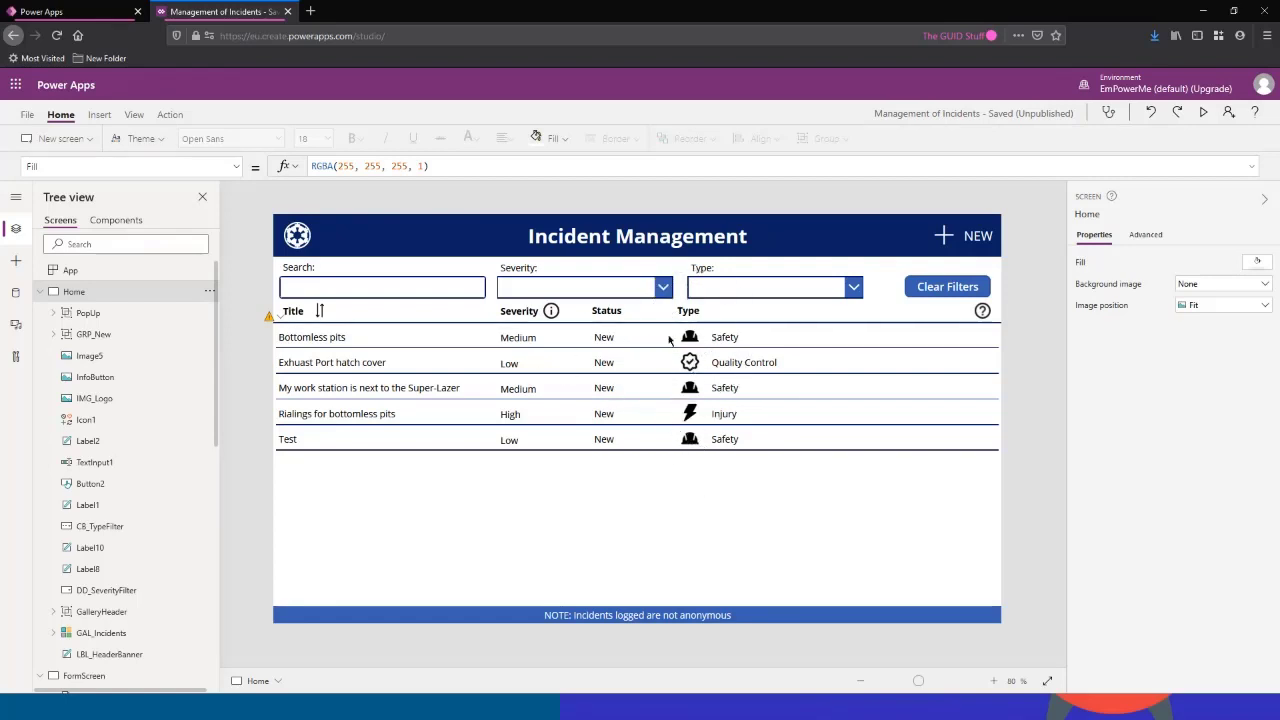
Step: Open the severity info pop-up on the Home screen, read the level descriptions and close it again
{"action": "left_click", "coordinate": [552, 312]}
{"action": "left_click", "coordinate": [551, 311]}
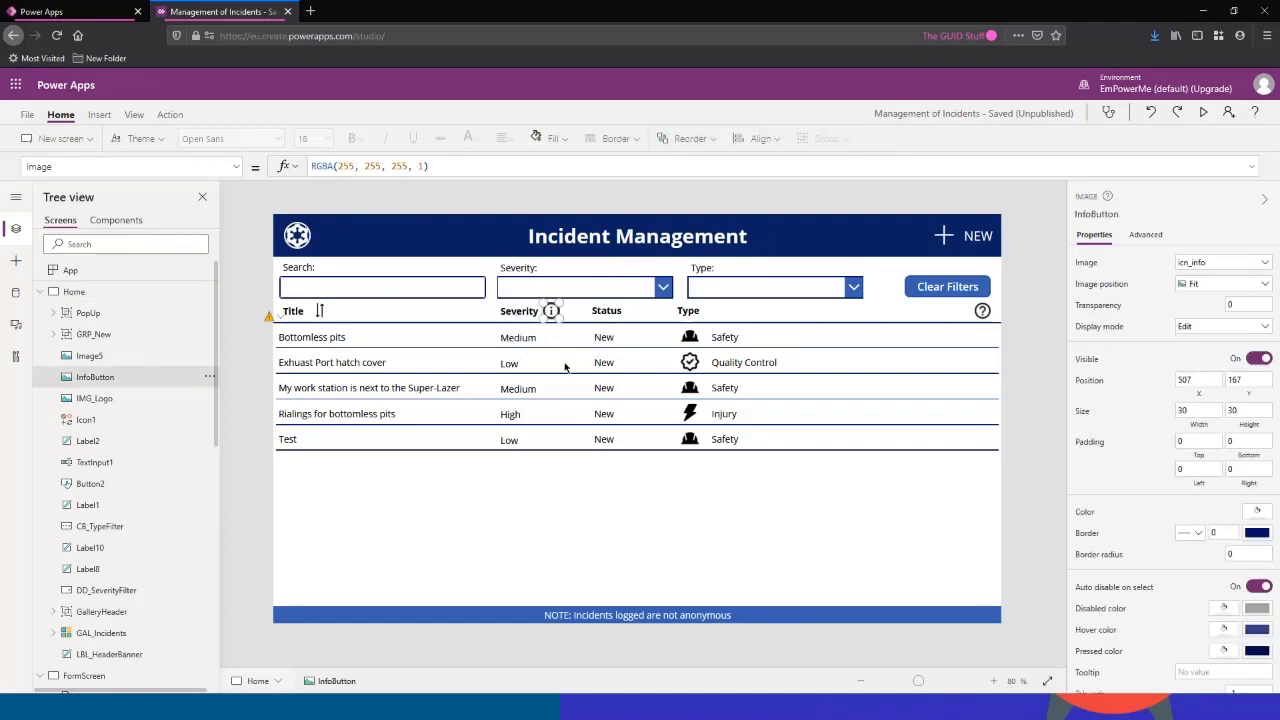
{"action": "left_click", "coordinate": [552, 312], "text": "alt"}
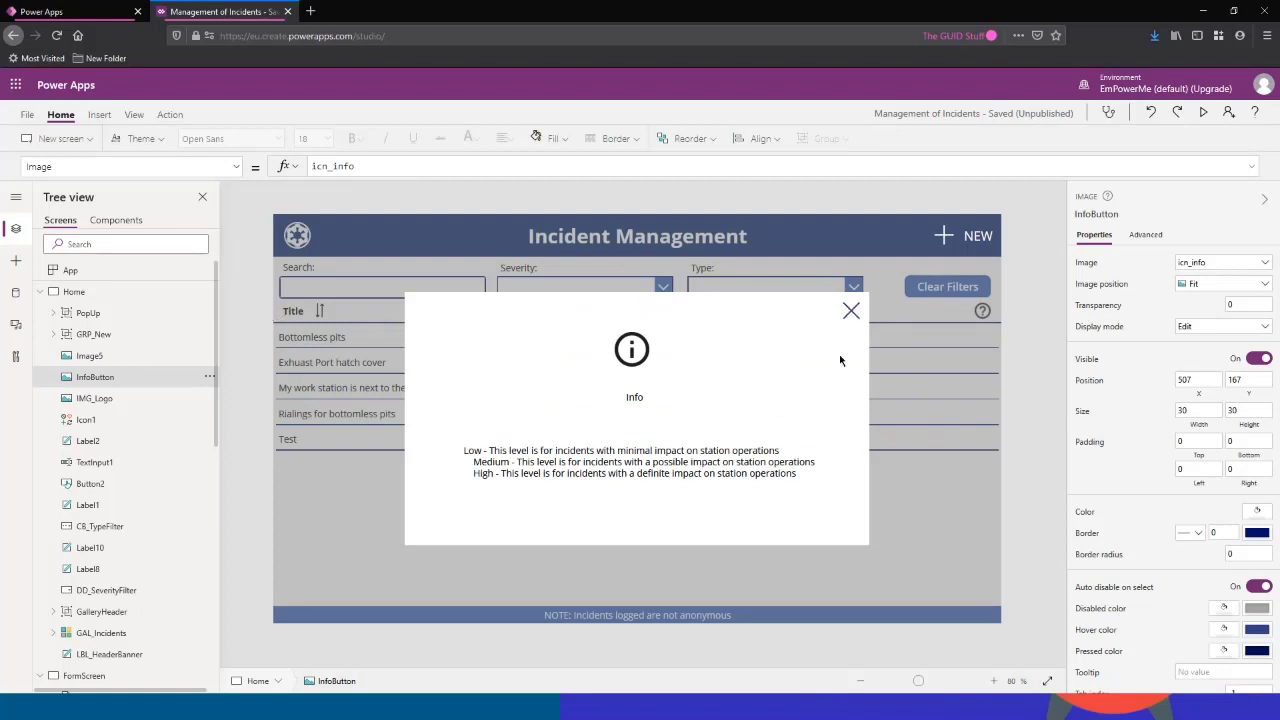
{"action": "left_click", "coordinate": [851, 311], "text": "alt"}
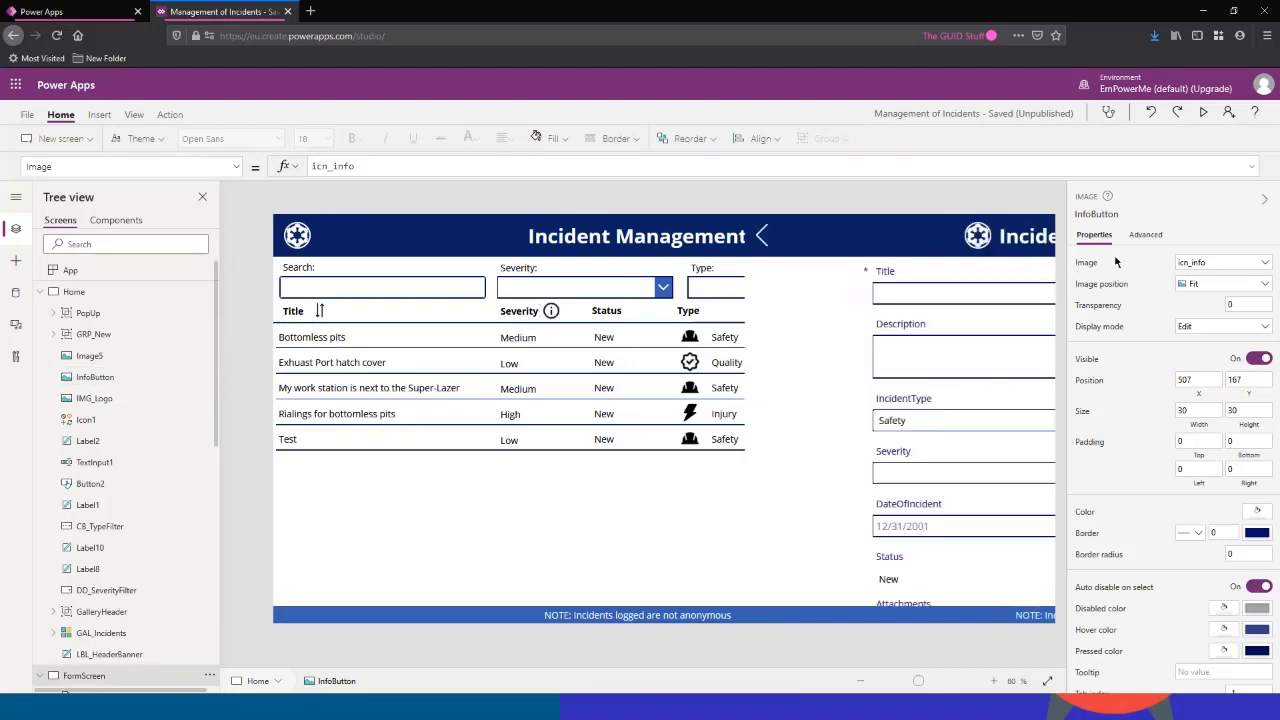
Step: Preview the new incident form, look through its fields down to the Submit button and return to editing
{"action": "left_click", "coordinate": [1206, 113]}
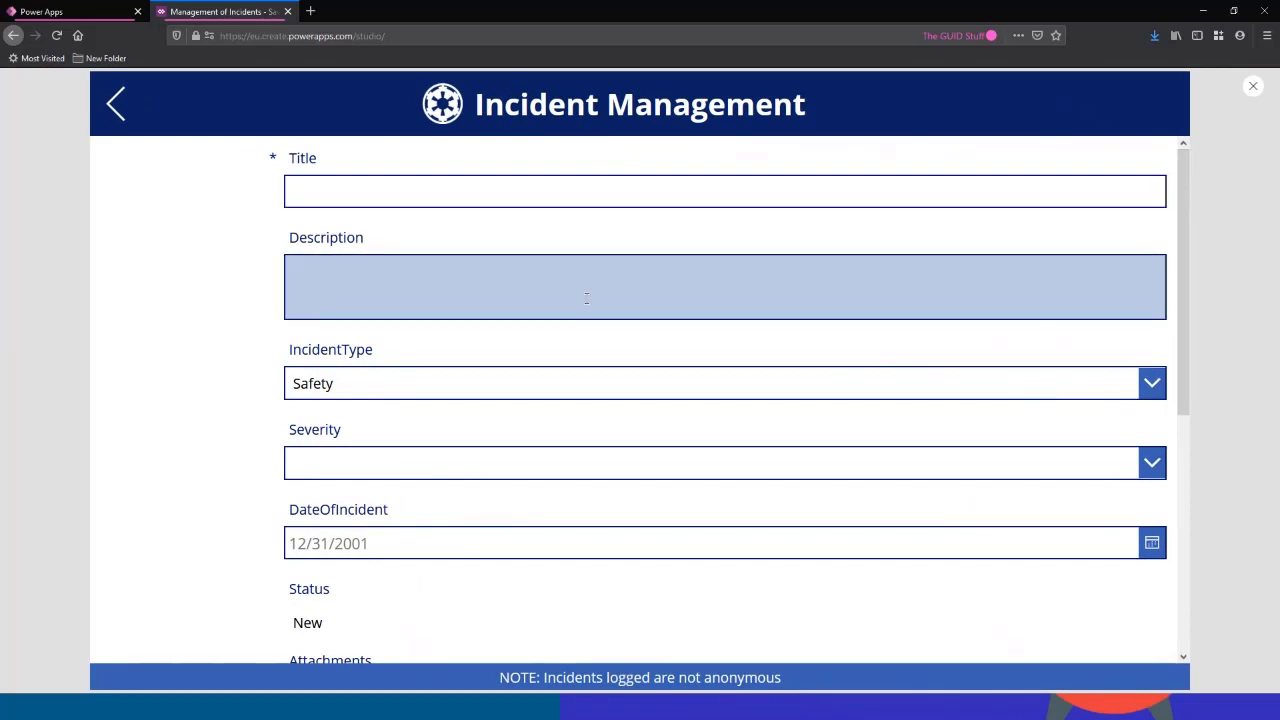
{"action": "scroll", "coordinate": [586, 380], "scroll_direction": "down", "scroll_amount": 5}
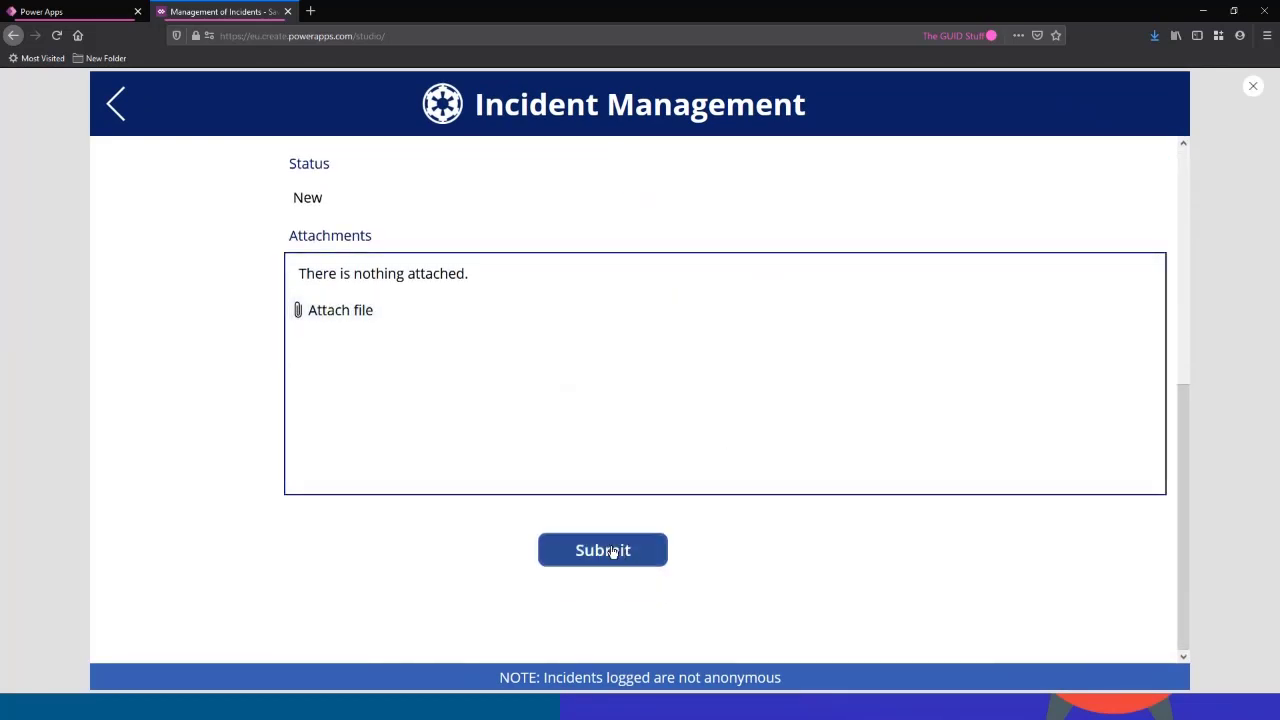
{"action": "scroll", "coordinate": [730, 546], "scroll_direction": "up", "scroll_amount": 5}
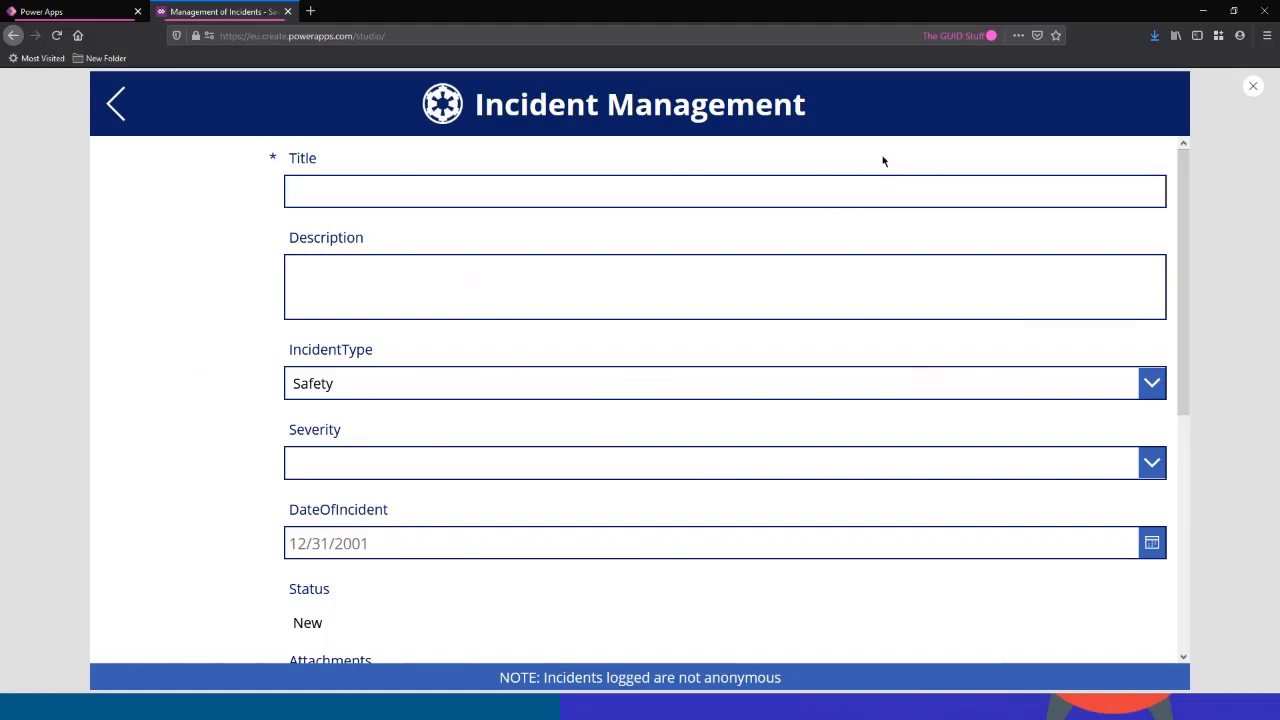
{"action": "left_click", "coordinate": [1250, 89]}
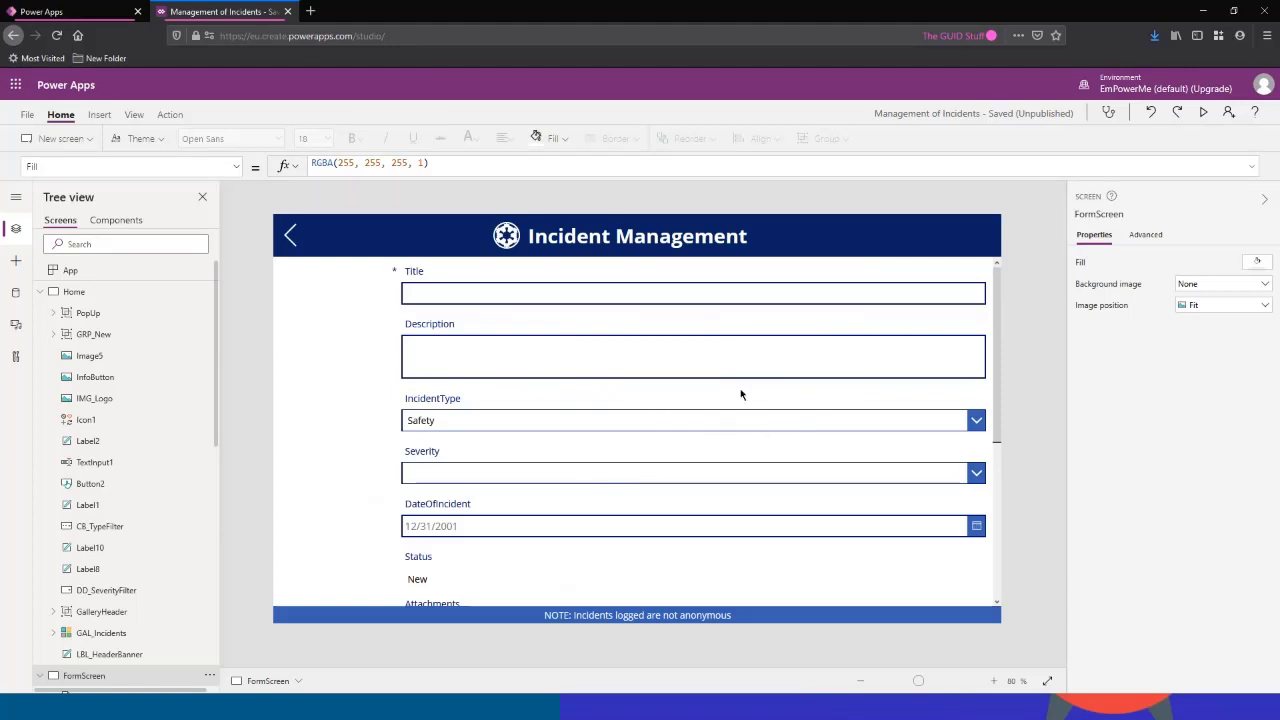
{"action": "scroll", "coordinate": [737, 430], "scroll_direction": "down", "scroll_amount": 5}
{"action": "scroll", "coordinate": [728, 436], "scroll_direction": "up", "scroll_amount": 5}
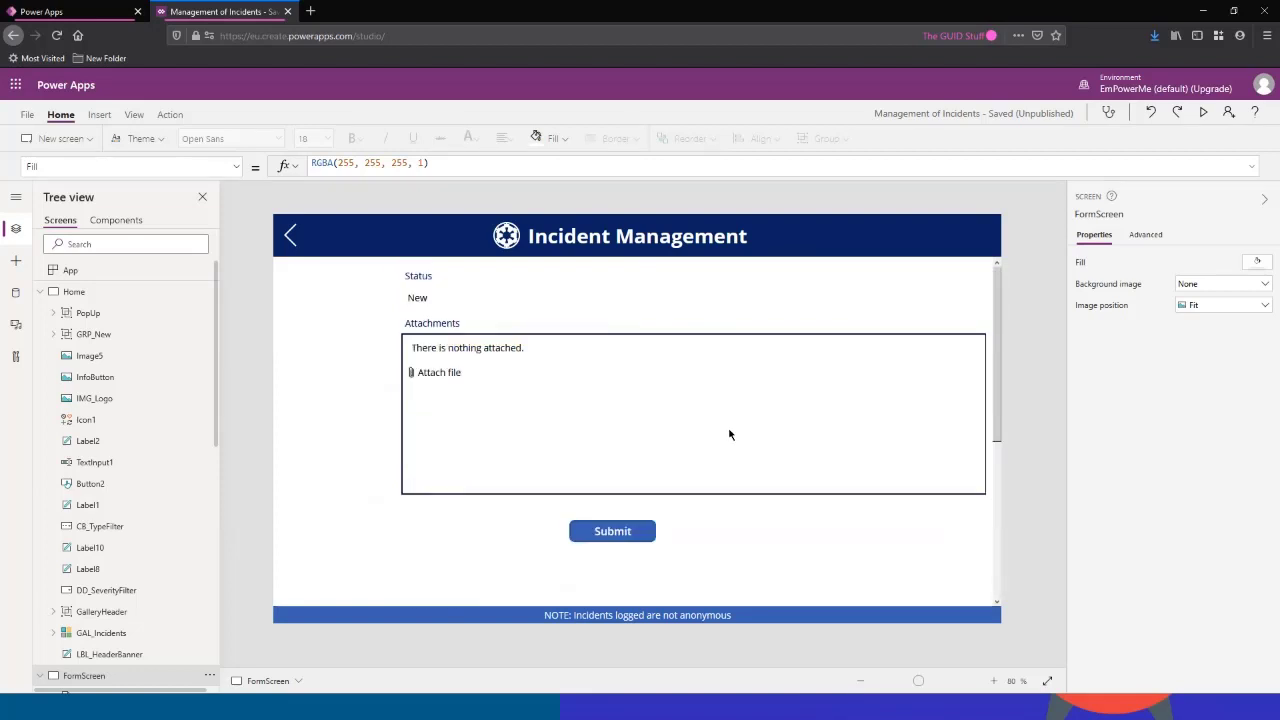
Step: Preview the form again, examine the IncidentType choices without changing the selection and leave the preview
{"action": "left_click", "coordinate": [1203, 112]}
{"action": "left_click", "coordinate": [682, 383]}
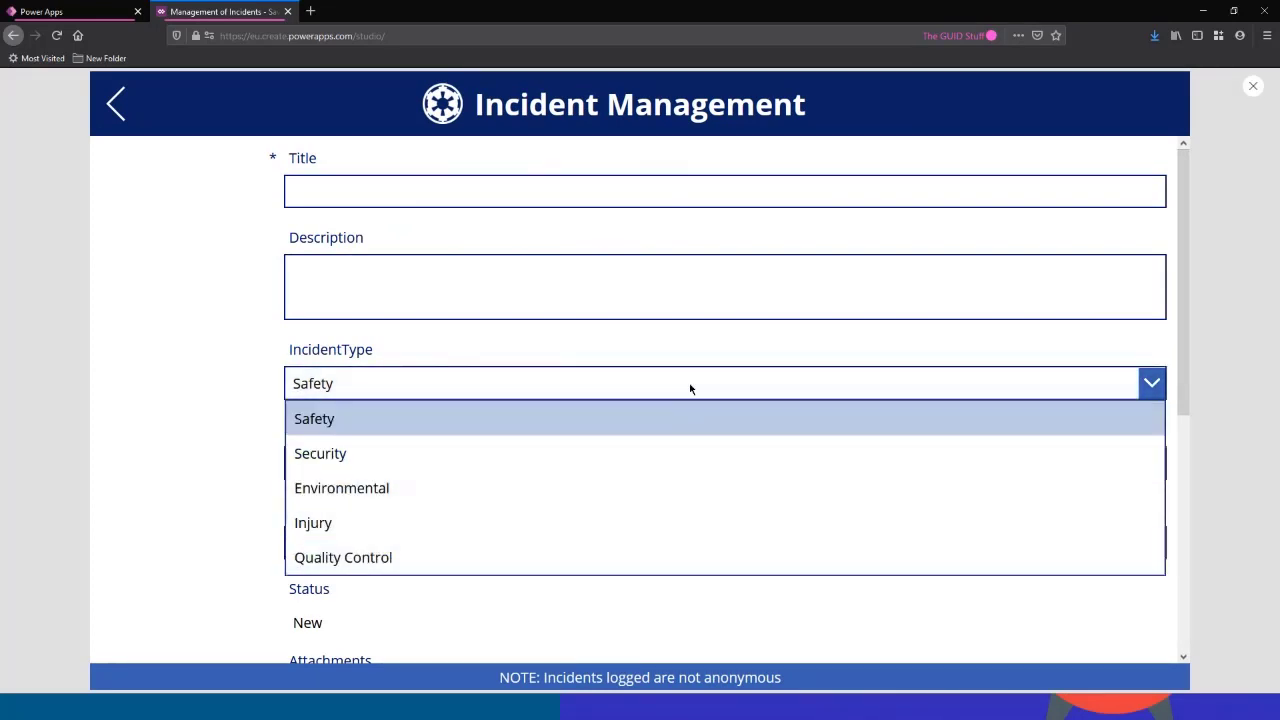
{"action": "left_click", "coordinate": [686, 350]}
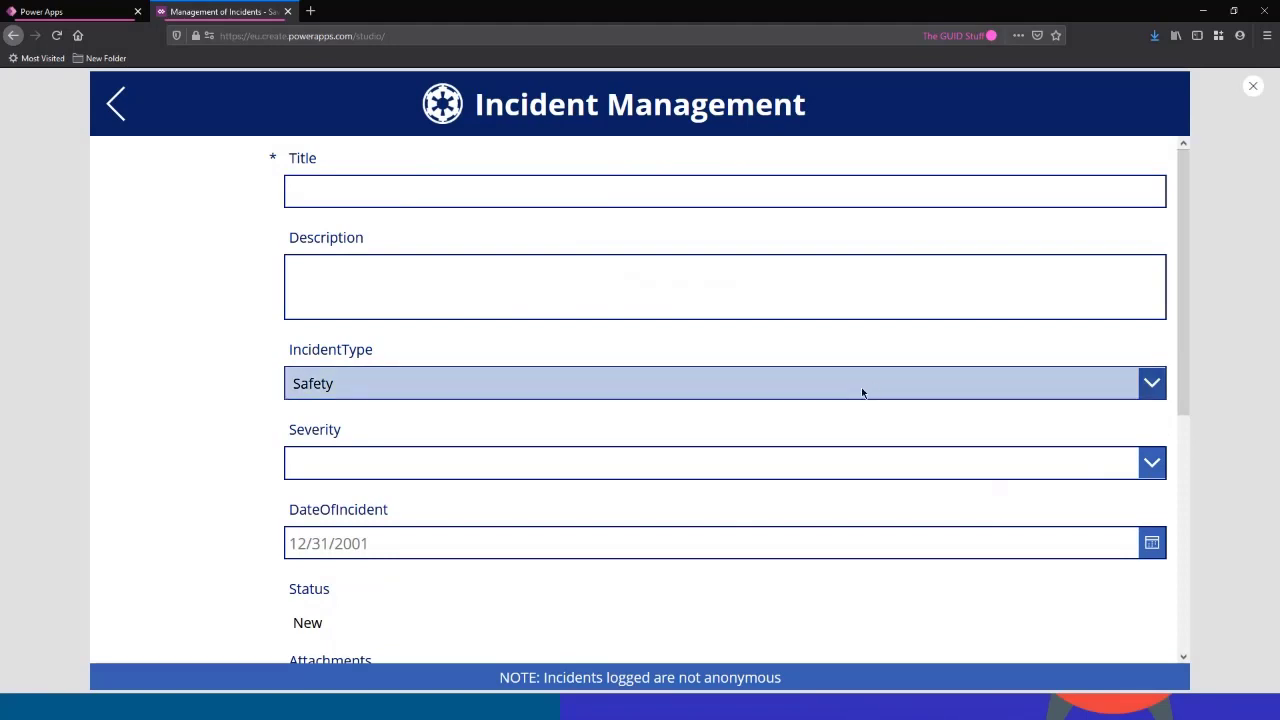
{"action": "left_click", "coordinate": [1254, 91]}
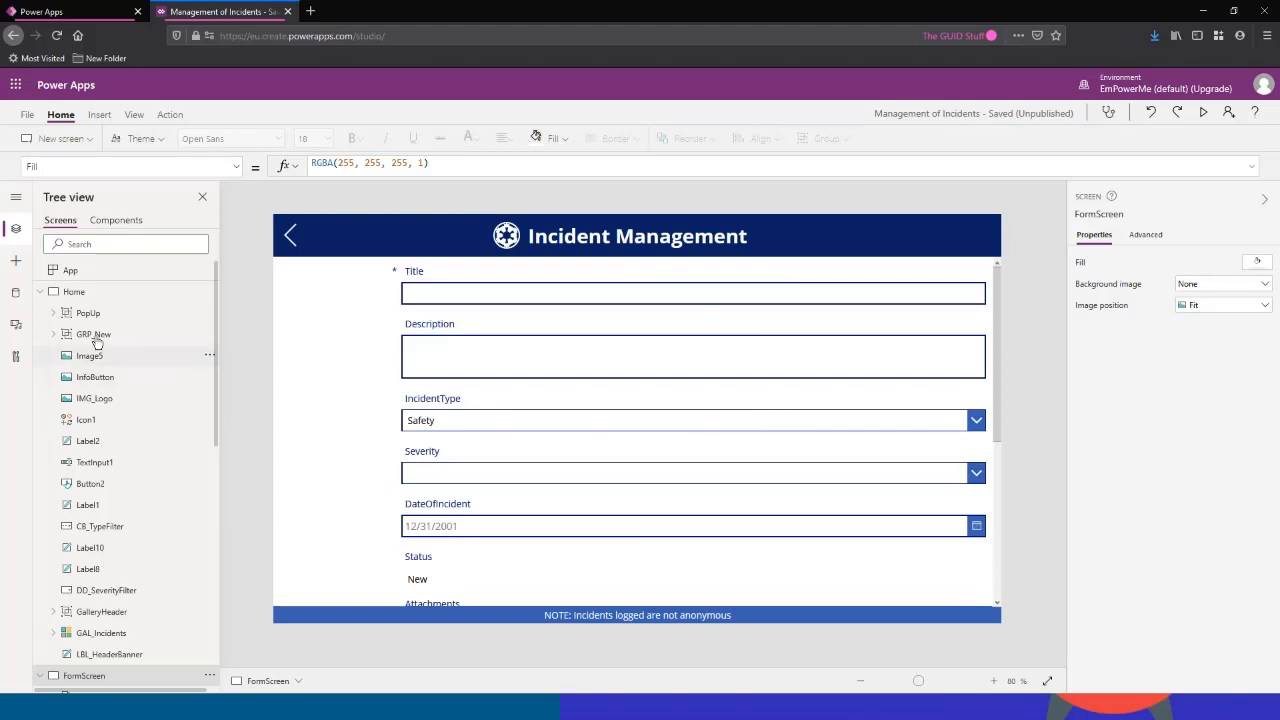
Step: Select the Title card in the FRM_NewEdit form and set its width to 800
{"action": "left_click", "coordinate": [40, 291]}
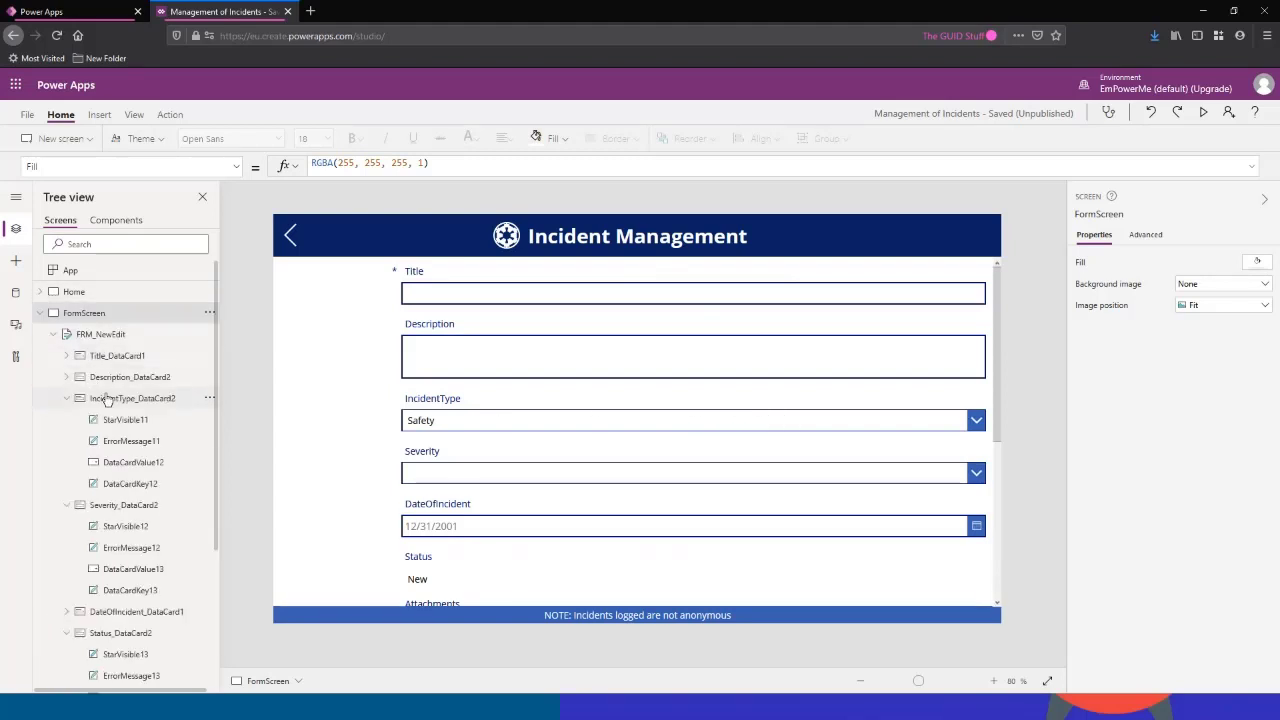
{"action": "left_click", "coordinate": [104, 335]}
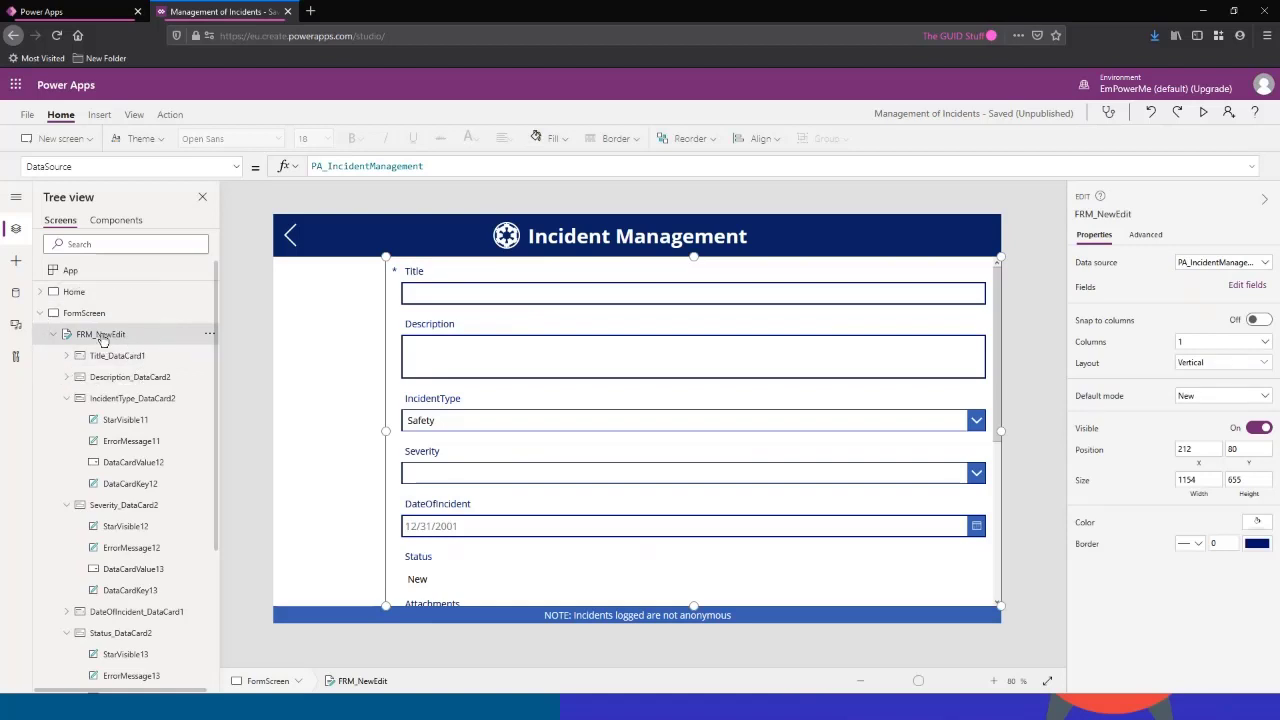
{"action": "key", "text": "ctrl"}
{"action": "key", "text": "ctrl"}
{"action": "key", "text": "ctrl"}
{"action": "key", "text": "ctrl"}
{"action": "key", "text": "ctrl"}
{"action": "left_click", "coordinate": [798, 280]}
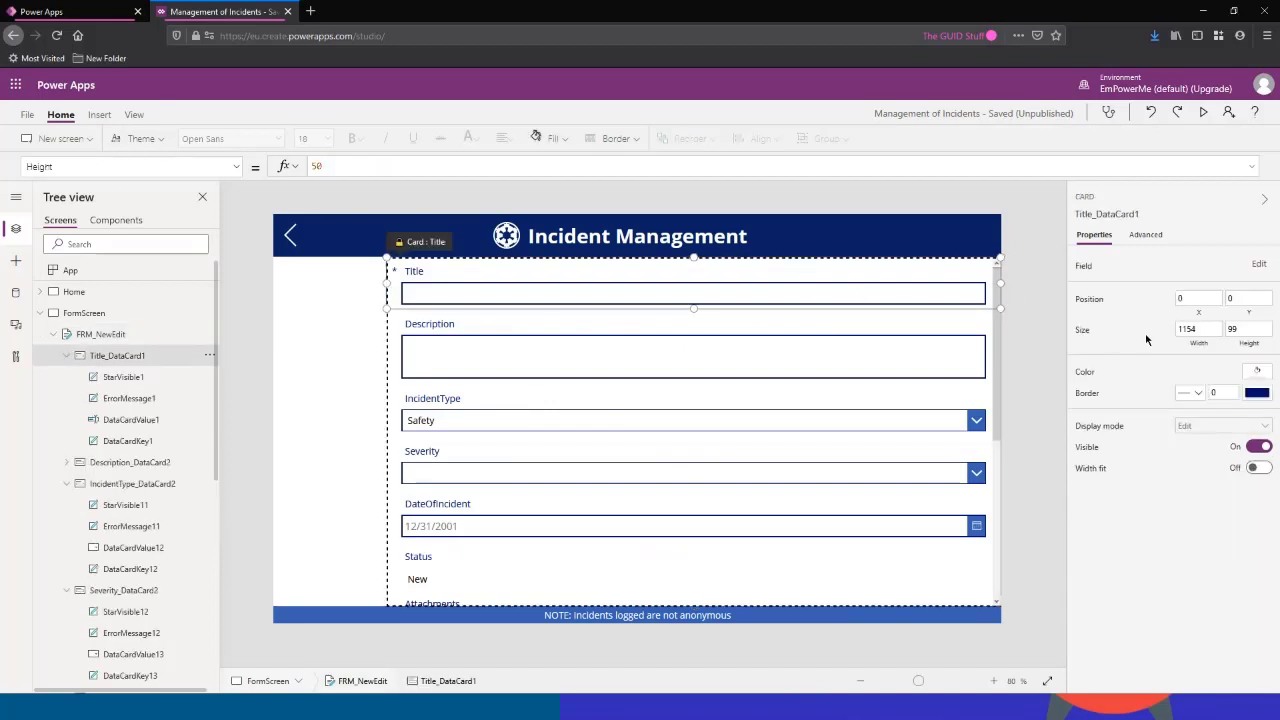
{"action": "left_click", "coordinate": [1197, 329]}
{"action": "type", "text": "800"}
{"action": "left_click", "coordinate": [1243, 328]}
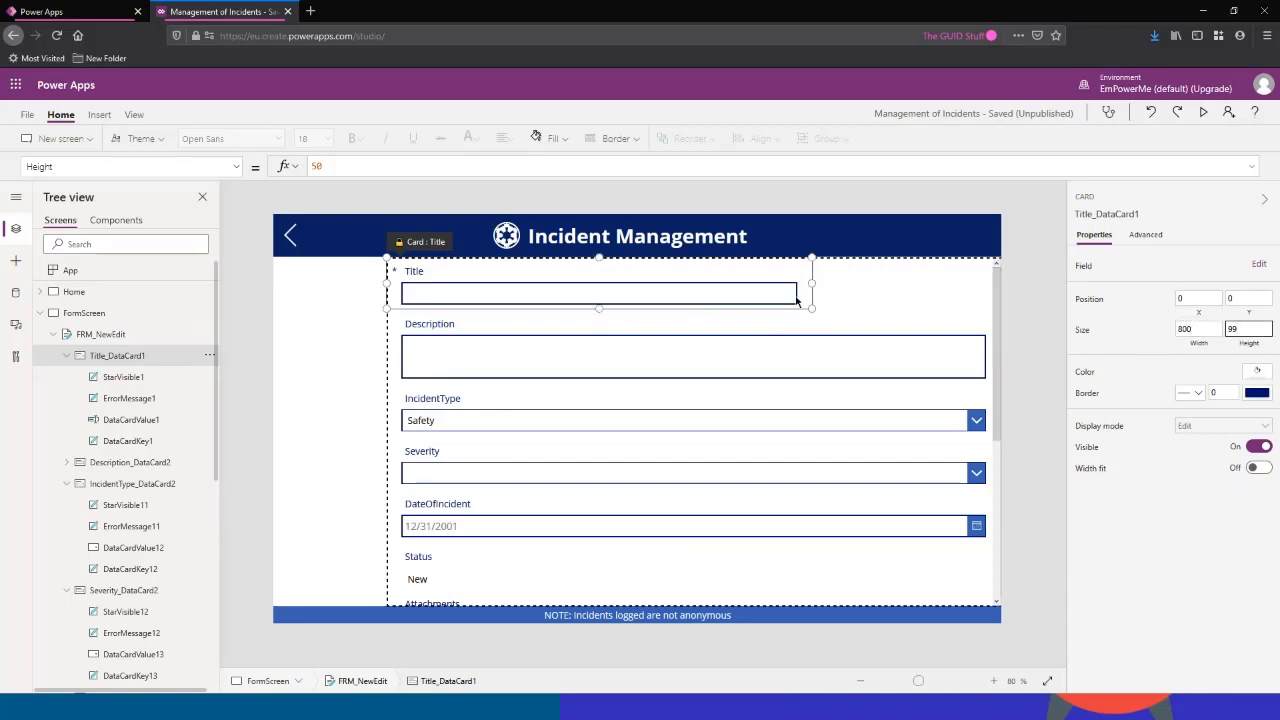
Step: Set the Width property of the Description card to 800 through its formula
{"action": "left_click", "coordinate": [638, 325]}
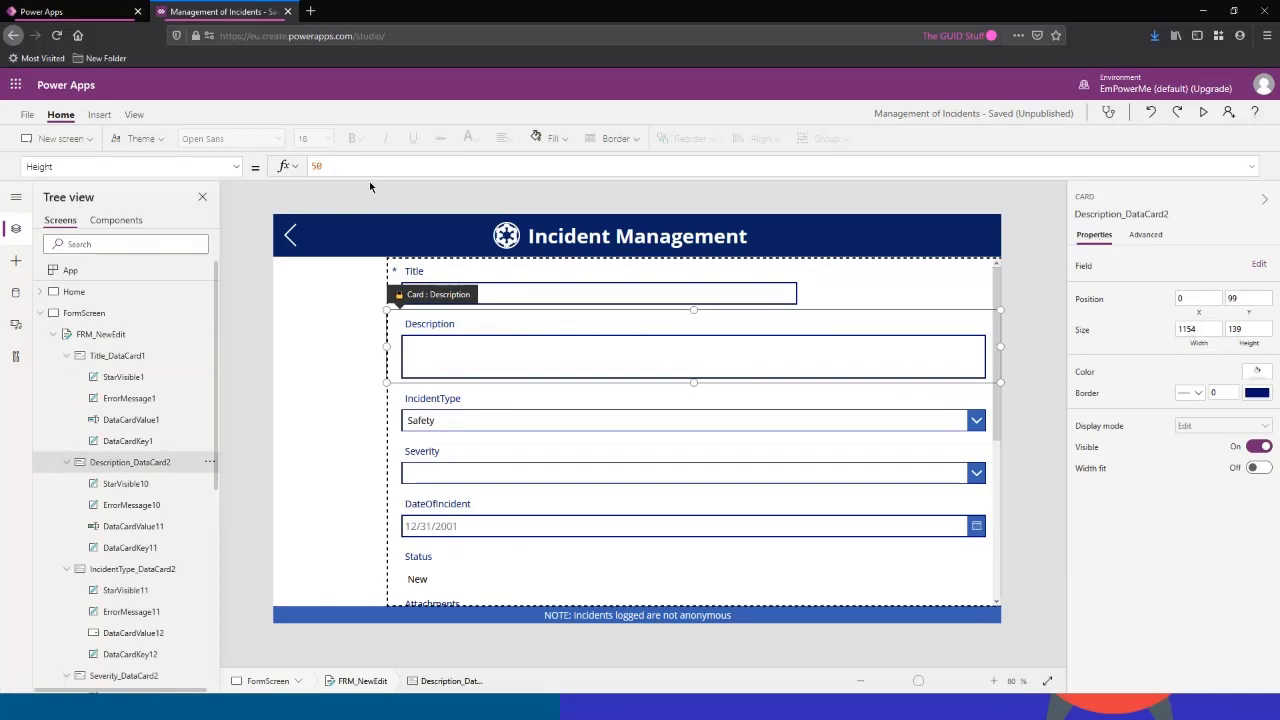
{"action": "left_click", "coordinate": [40, 166]}
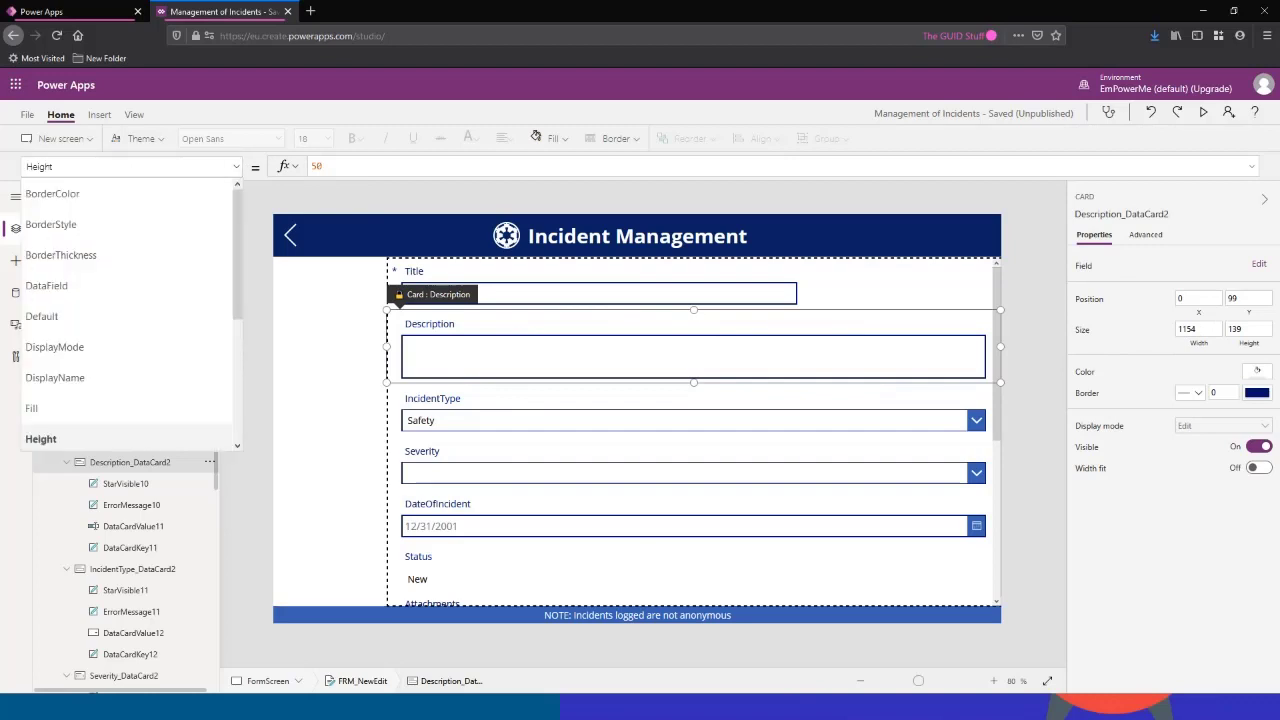
{"action": "left_click", "coordinate": [73, 167]}
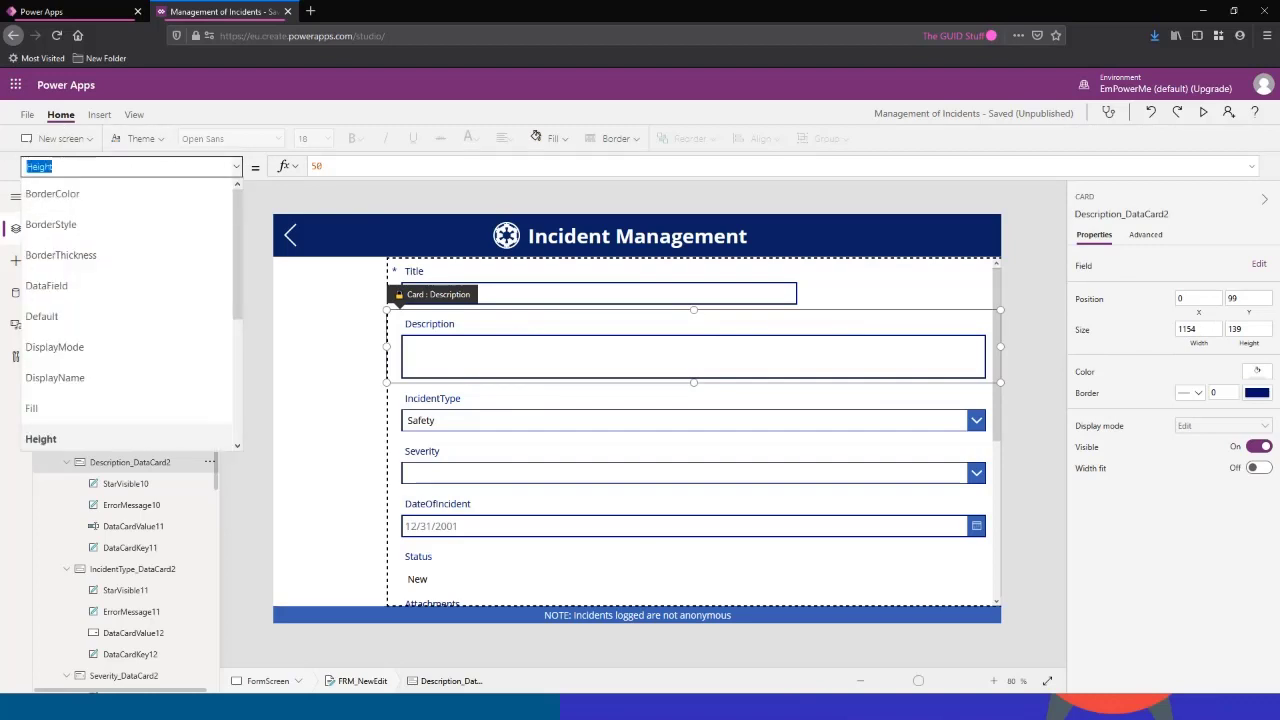
{"action": "type", "text": "Width"}
{"action": "key", "text": "Return"}
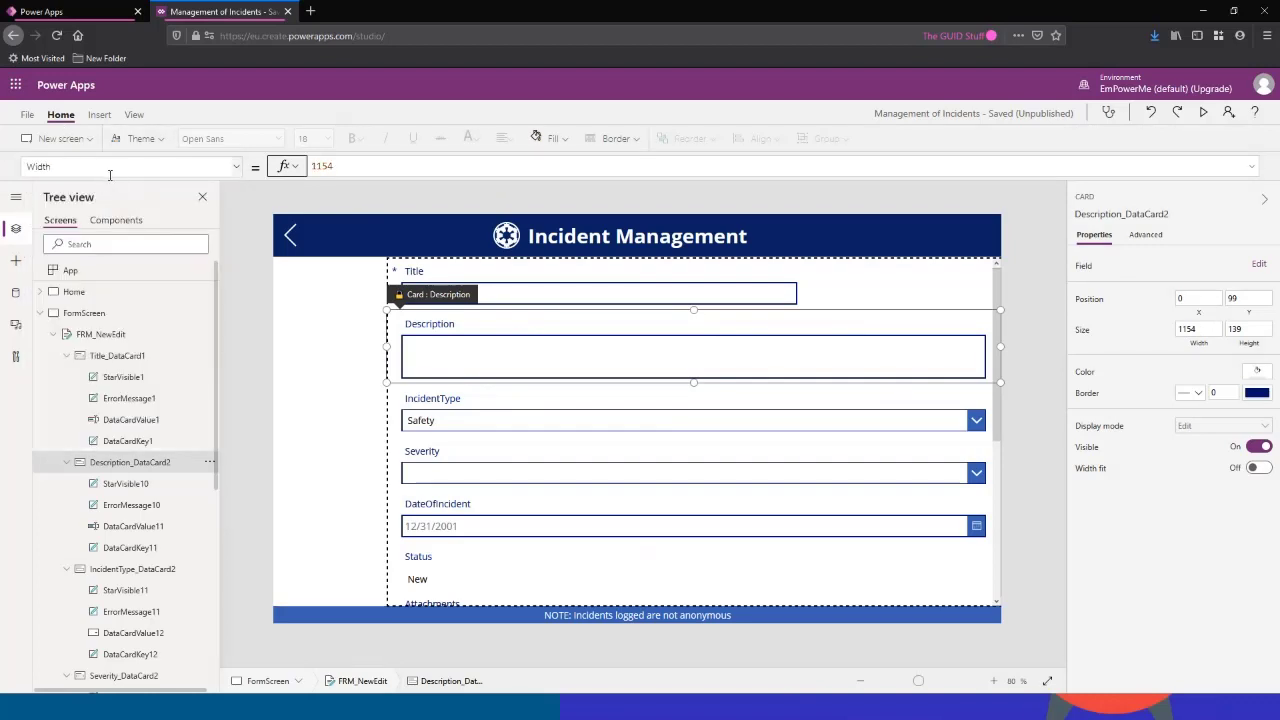
{"action": "double_click", "coordinate": [322, 165]}
{"action": "type", "text": "800"}
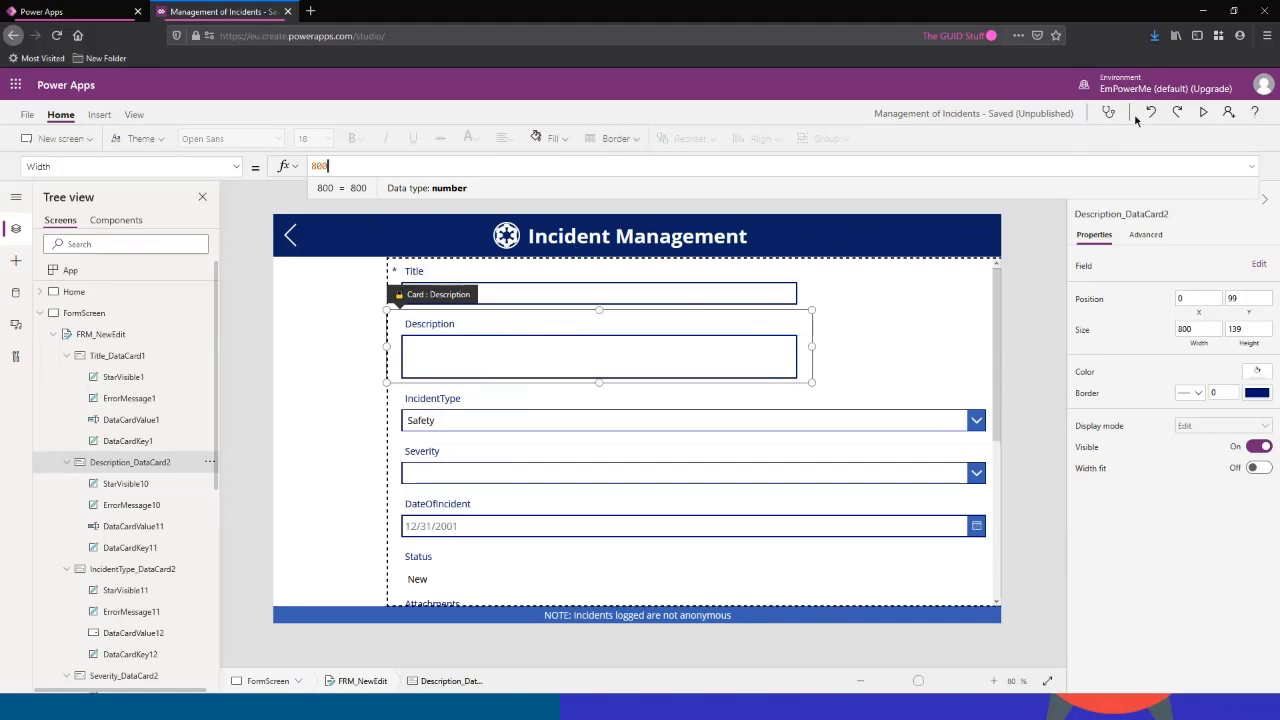
Step: Enlarge the browser page zoom to 120%
{"action": "left_click", "coordinate": [1267, 35]}
{"action": "left_click", "coordinate": [1237, 166]}
{"action": "left_click", "coordinate": [1237, 166]}
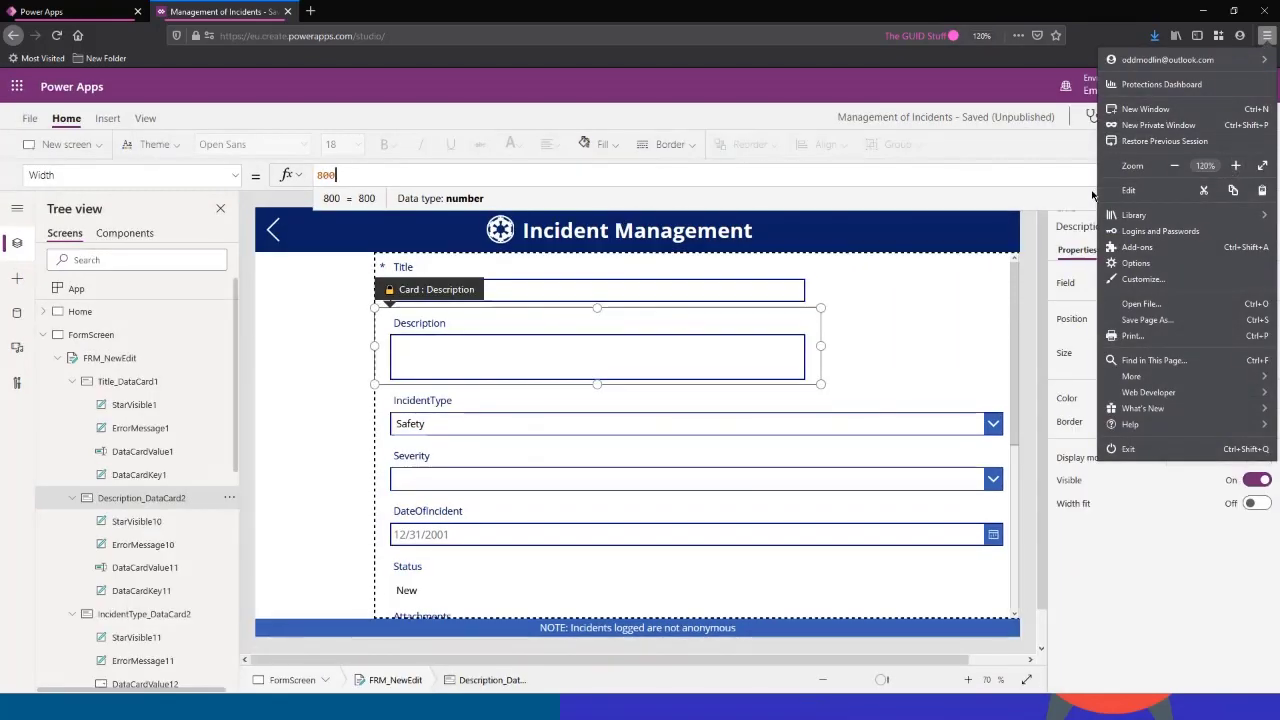
{"action": "left_click", "coordinate": [1267, 35]}
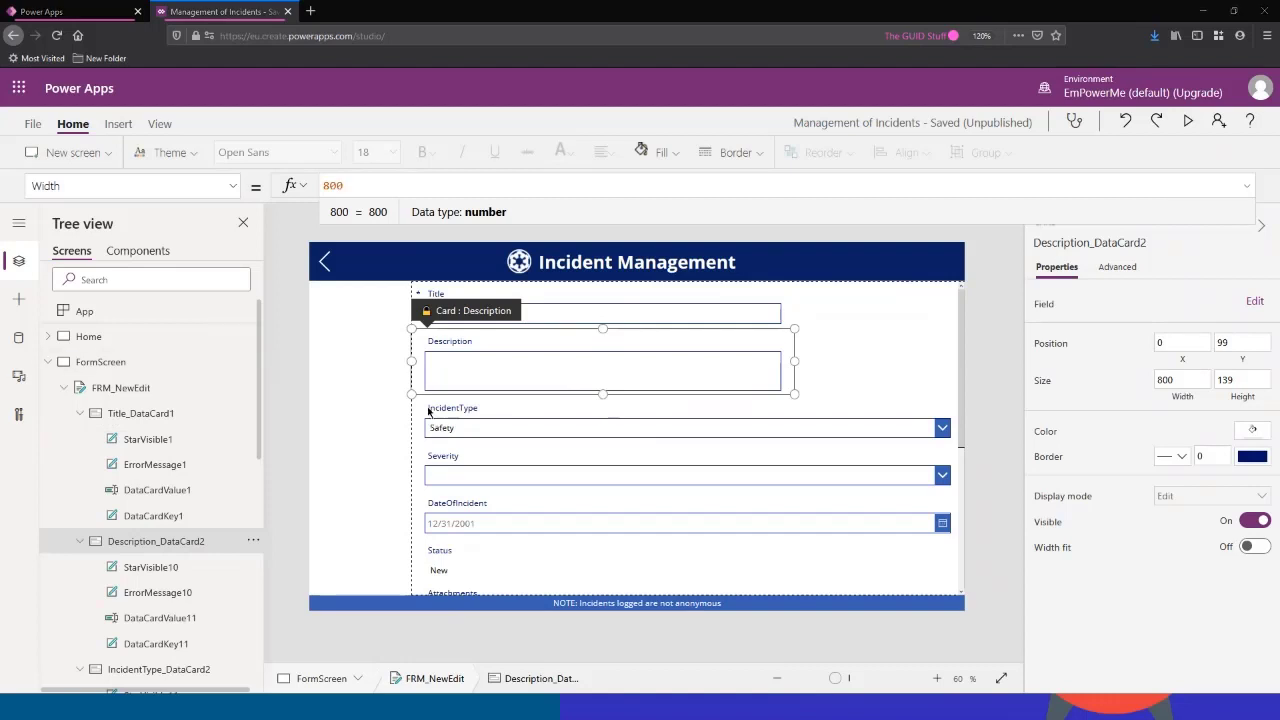
Step: Set the IncidentType card's width to 400 and its height to 98
{"action": "left_click", "coordinate": [500, 412]}
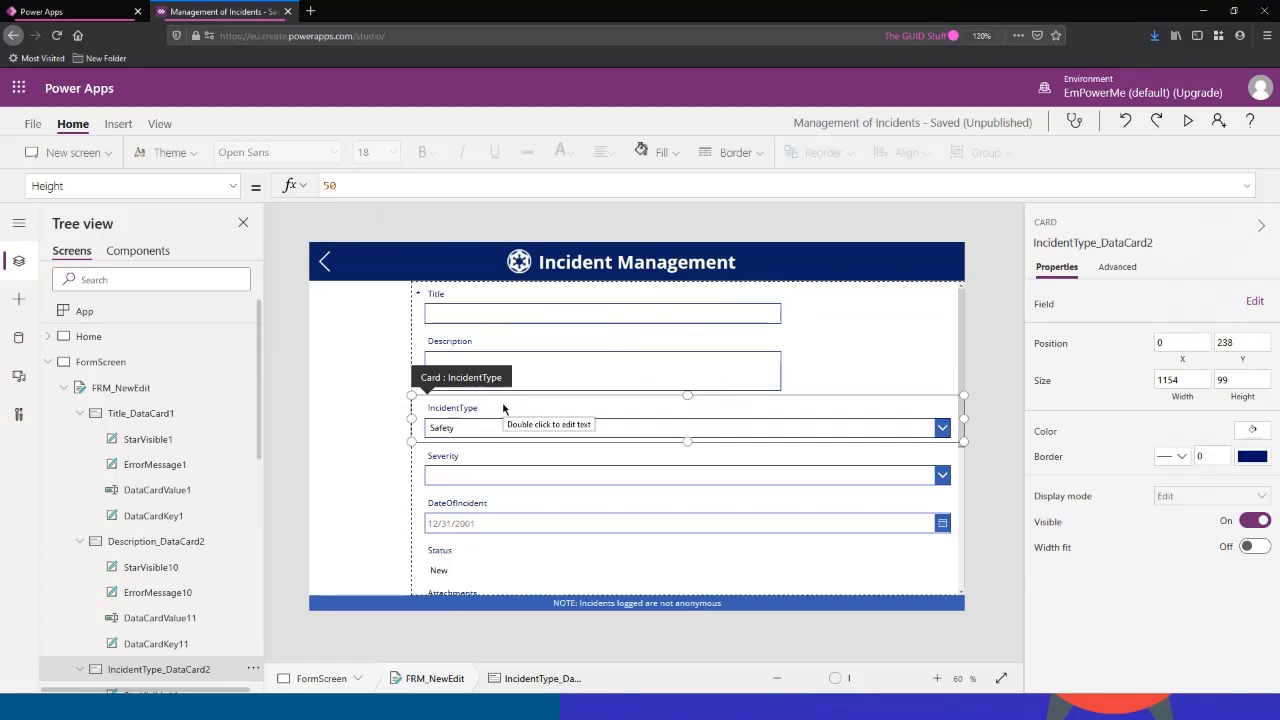
{"action": "left_click", "coordinate": [1187, 380]}
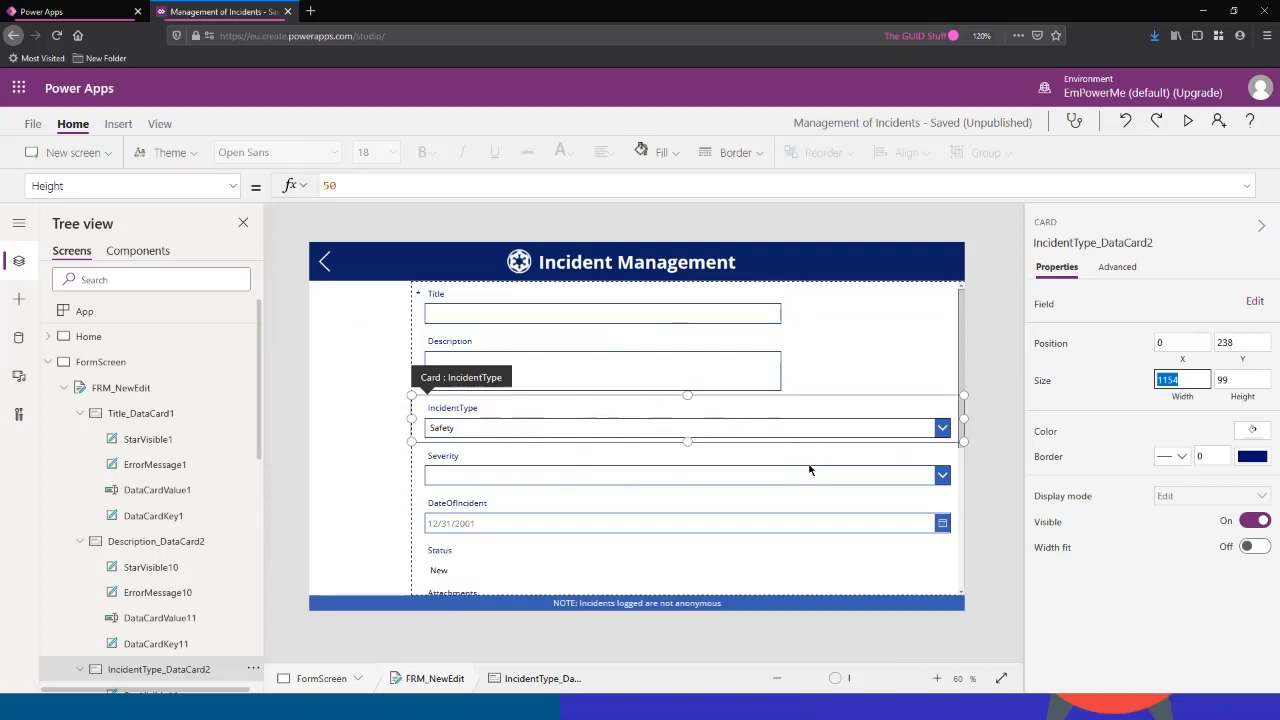
{"action": "left_click", "coordinate": [1190, 376]}
{"action": "double_click", "coordinate": [1170, 379]}
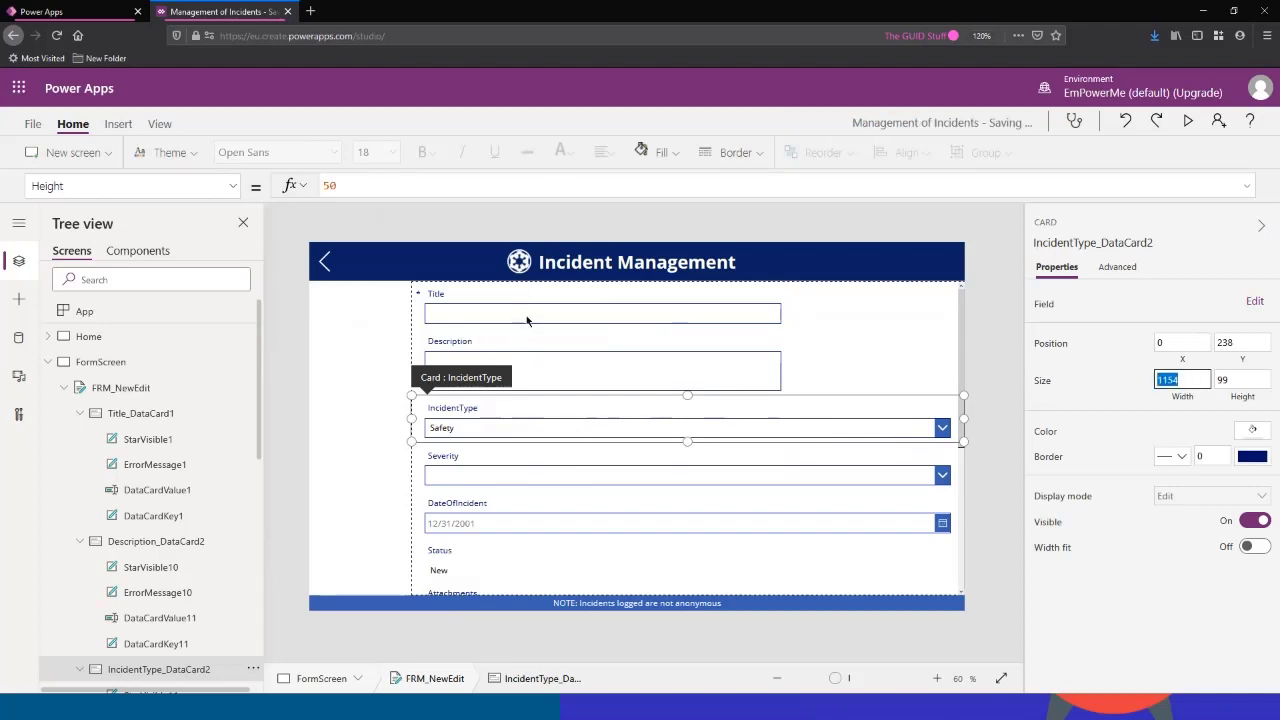
{"action": "left_click", "coordinate": [1187, 381]}
{"action": "key", "text": "ctrl+a"}
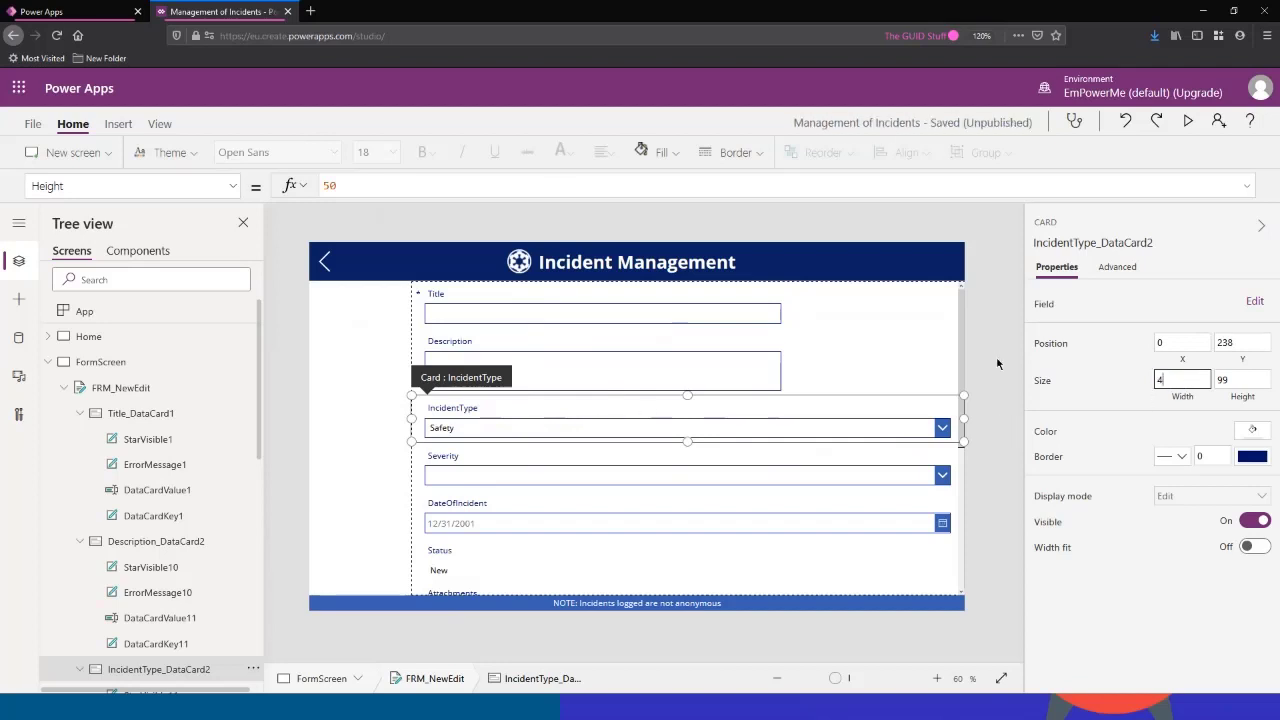
{"action": "type", "text": "400"}
{"action": "left_click", "coordinate": [1245, 379]}
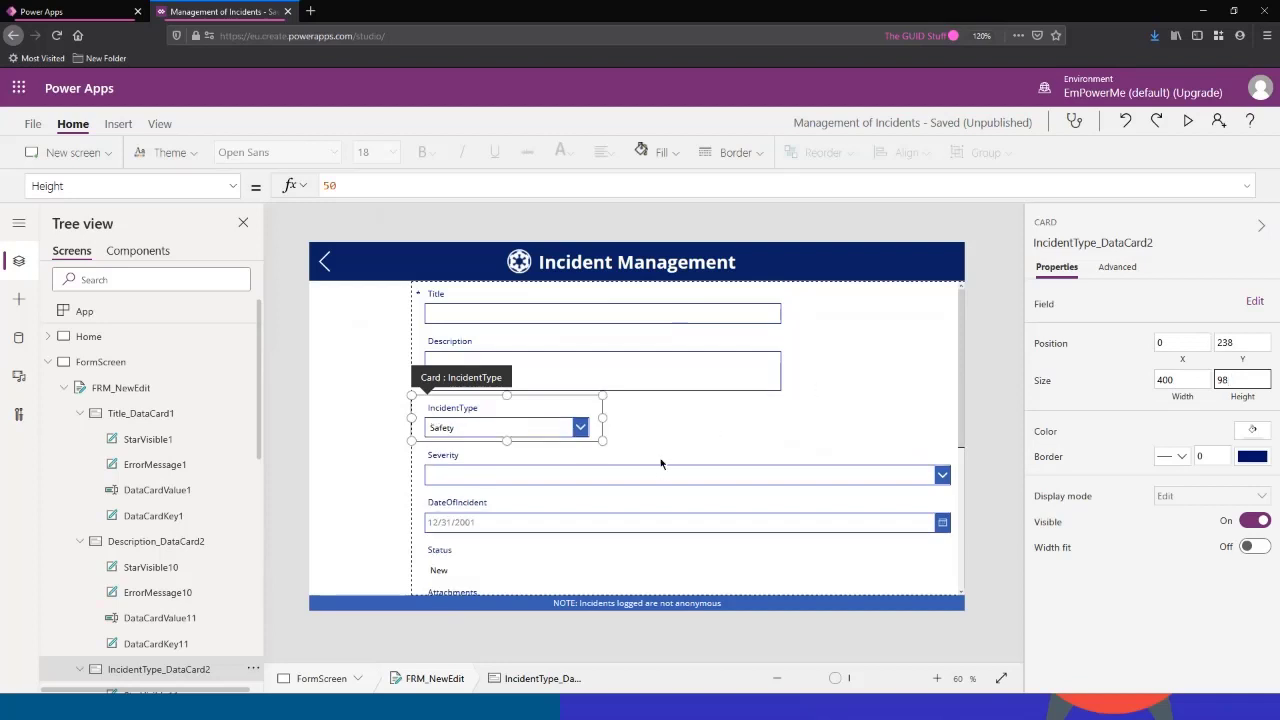
Step: Set the Severity card's width to 400 and its height to 98
{"action": "left_click", "coordinate": [938, 467]}
{"action": "left_click", "coordinate": [1180, 380]}
{"action": "type", "text": "400"}
{"action": "left_click", "coordinate": [1240, 380]}
{"action": "key", "text": "BackSpace"}
{"action": "type", "text": "8"}
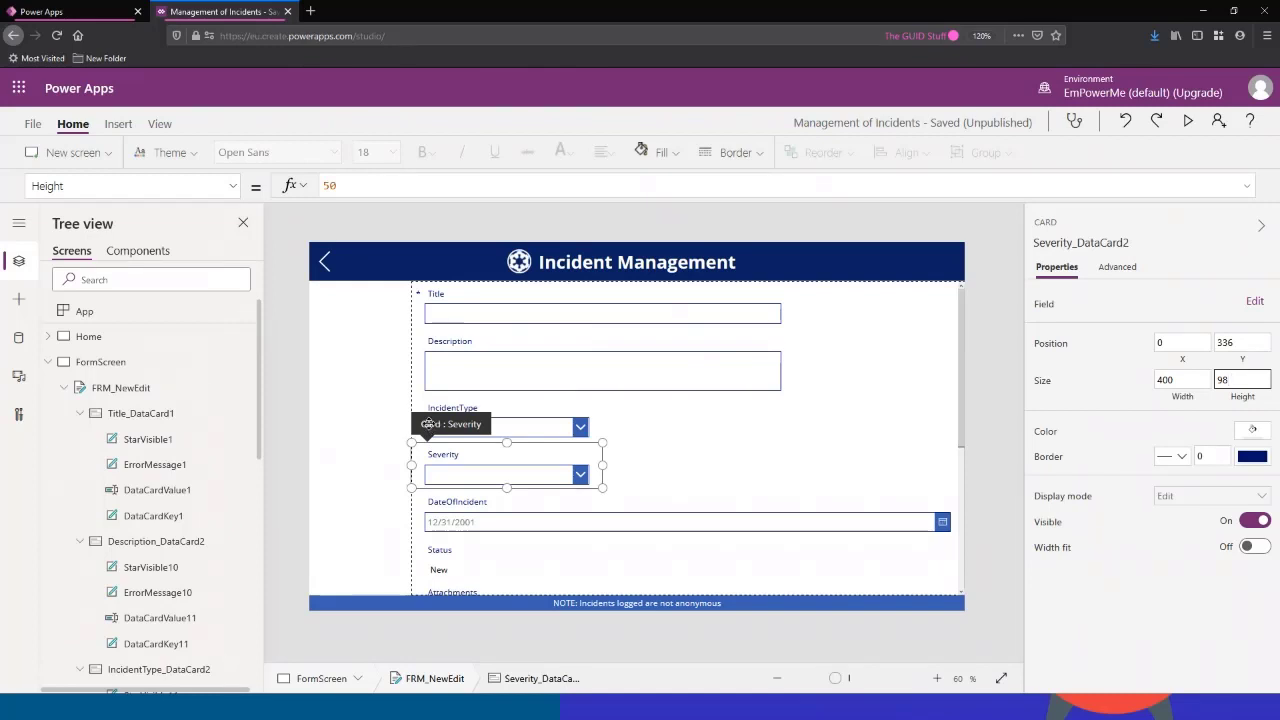
Step: Move the Severity card into the same row directly to the right of the IncidentType card and save the app
{"action": "left_click_drag", "start_coordinate": [427, 424], "coordinate": [601, 419]}
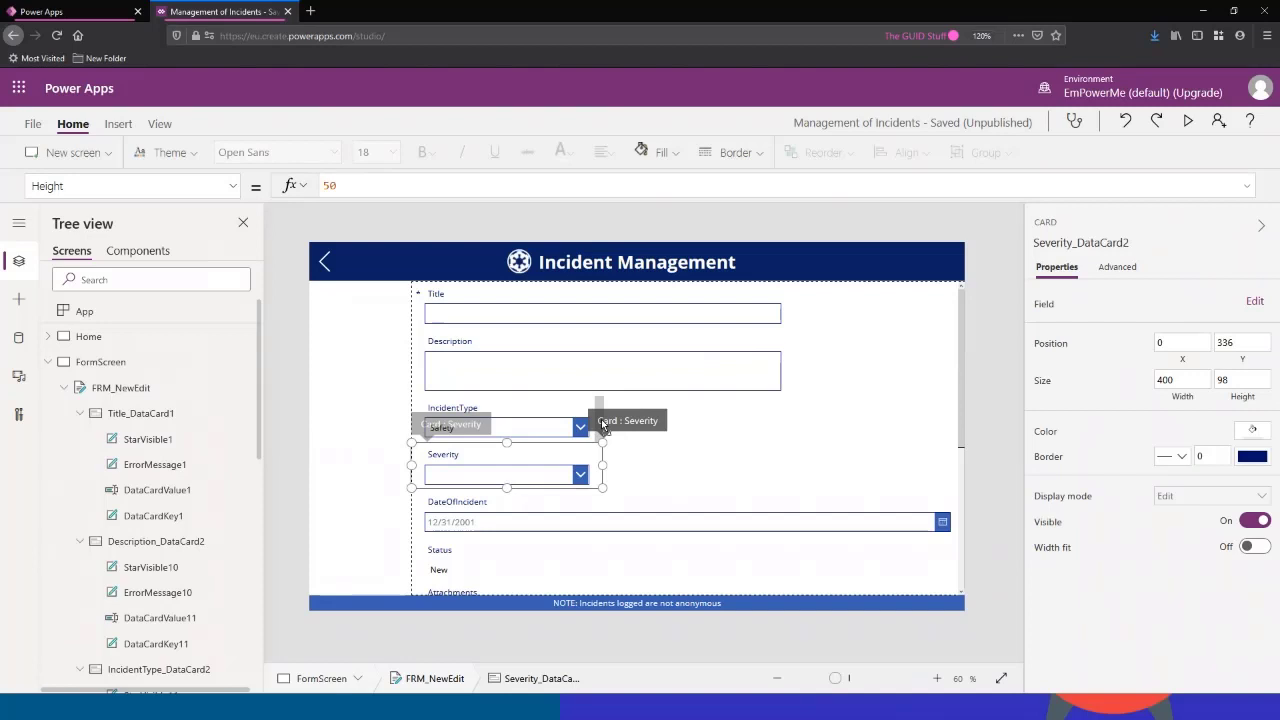
{"action": "left_click_drag", "start_coordinate": [601, 419], "coordinate": [601, 419]}
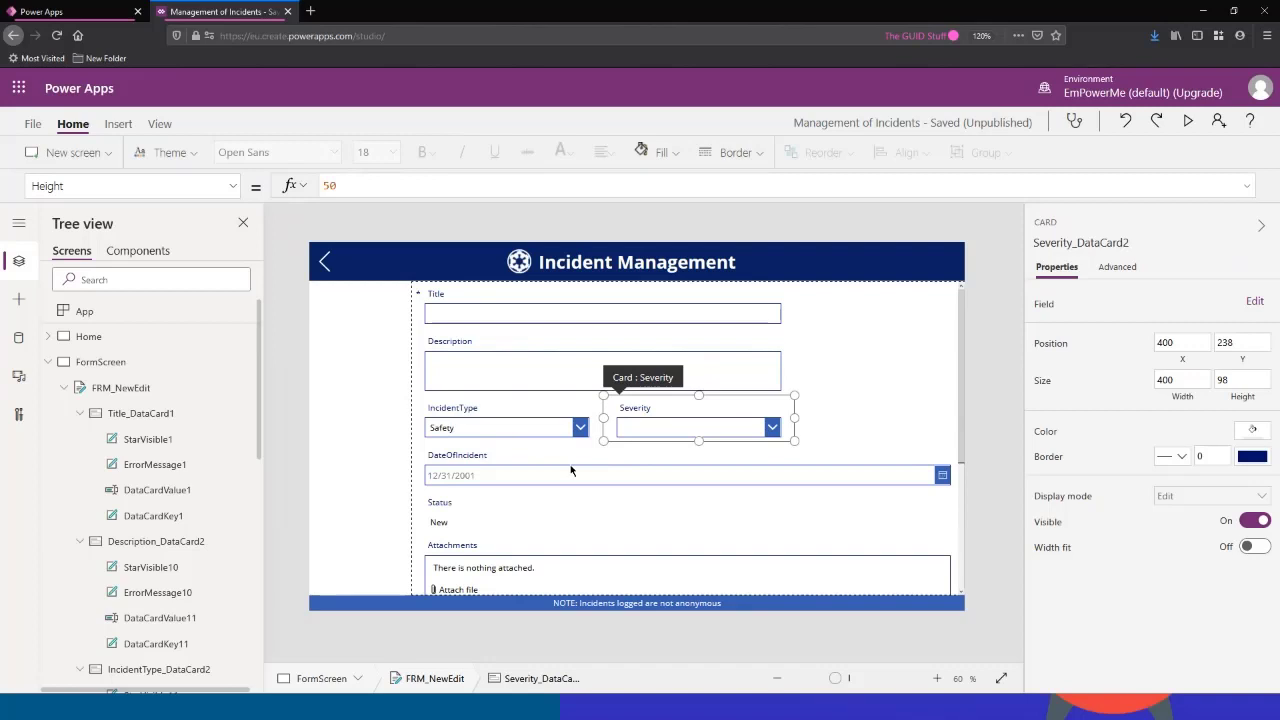
{"action": "left_click", "coordinate": [540, 405]}
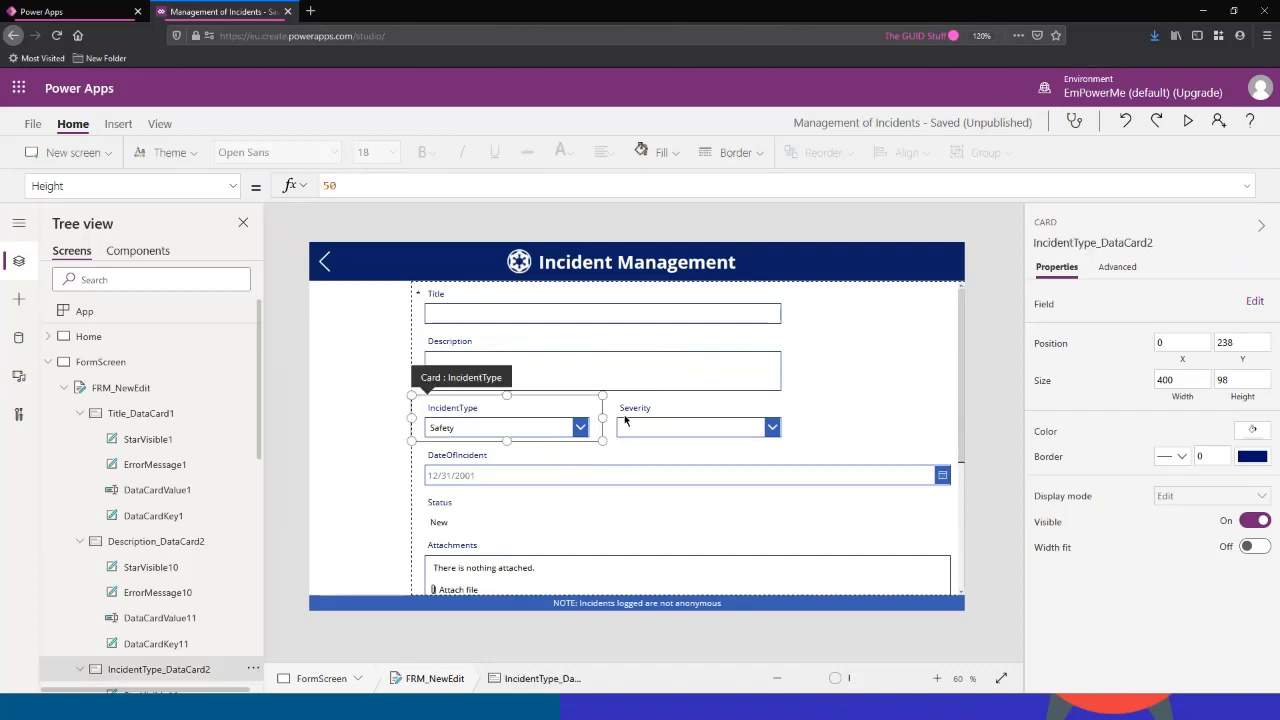
{"action": "left_click", "coordinate": [681, 407]}
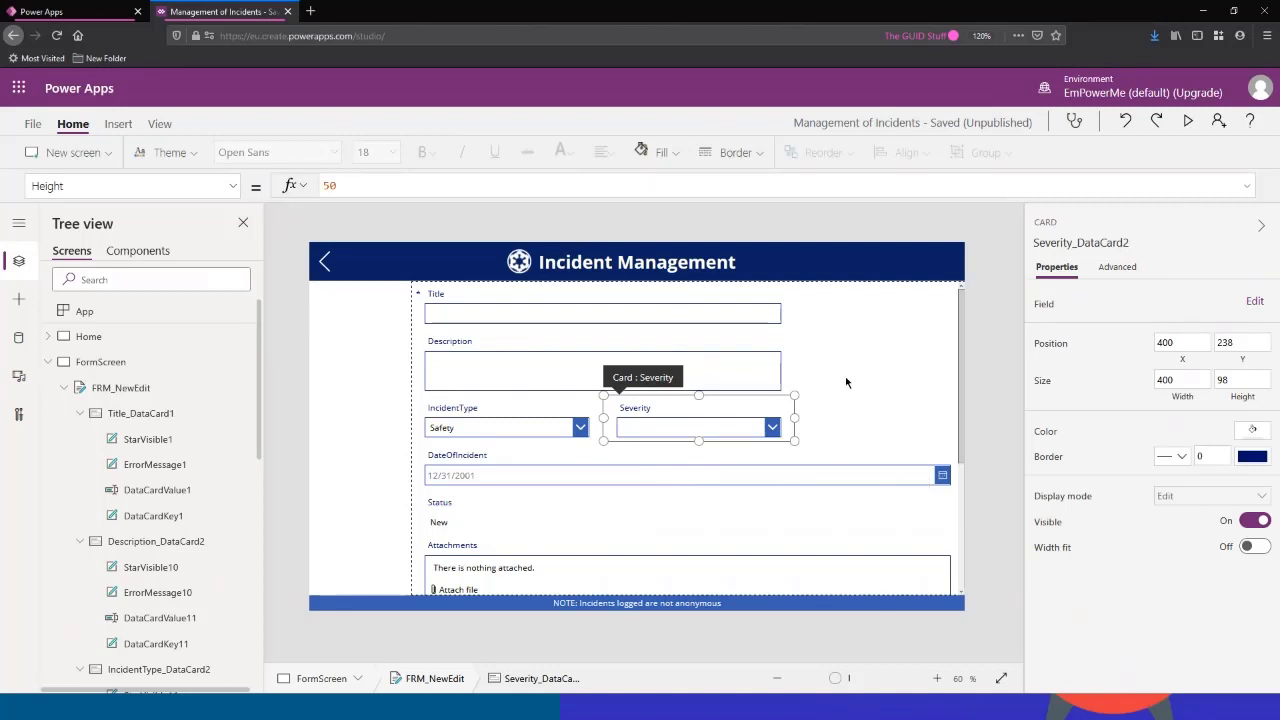
{"action": "left_click", "coordinate": [849, 424]}
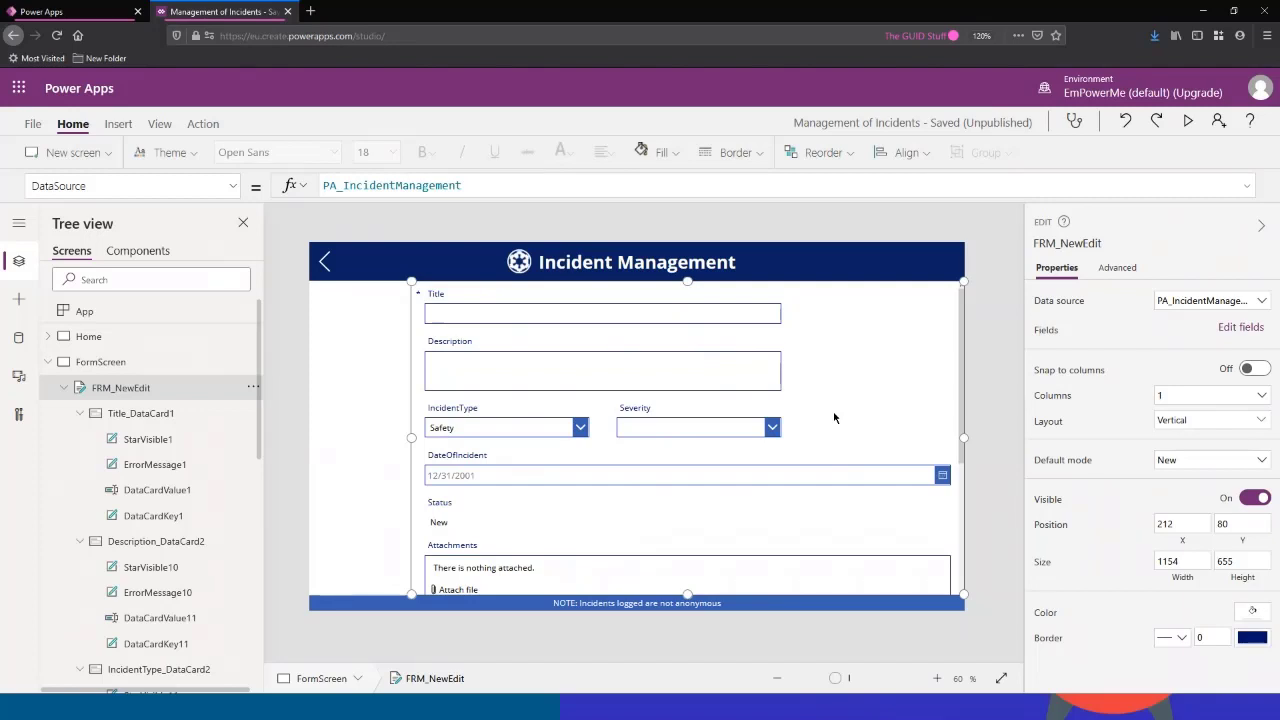
{"action": "key", "text": "ctrl+s"}
Step: Set the DateOfIncident card's width to 400 and its height to 98
{"action": "left_click", "coordinate": [675, 457]}
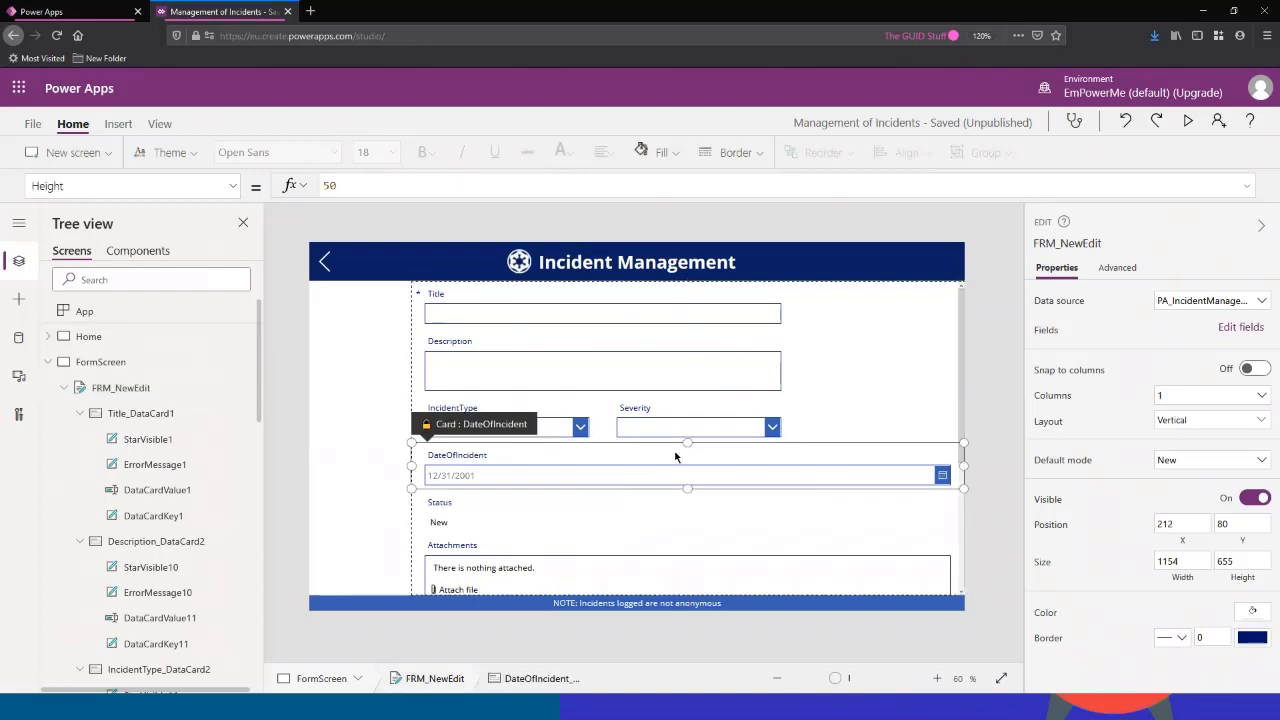
{"action": "double_click", "coordinate": [1168, 380]}
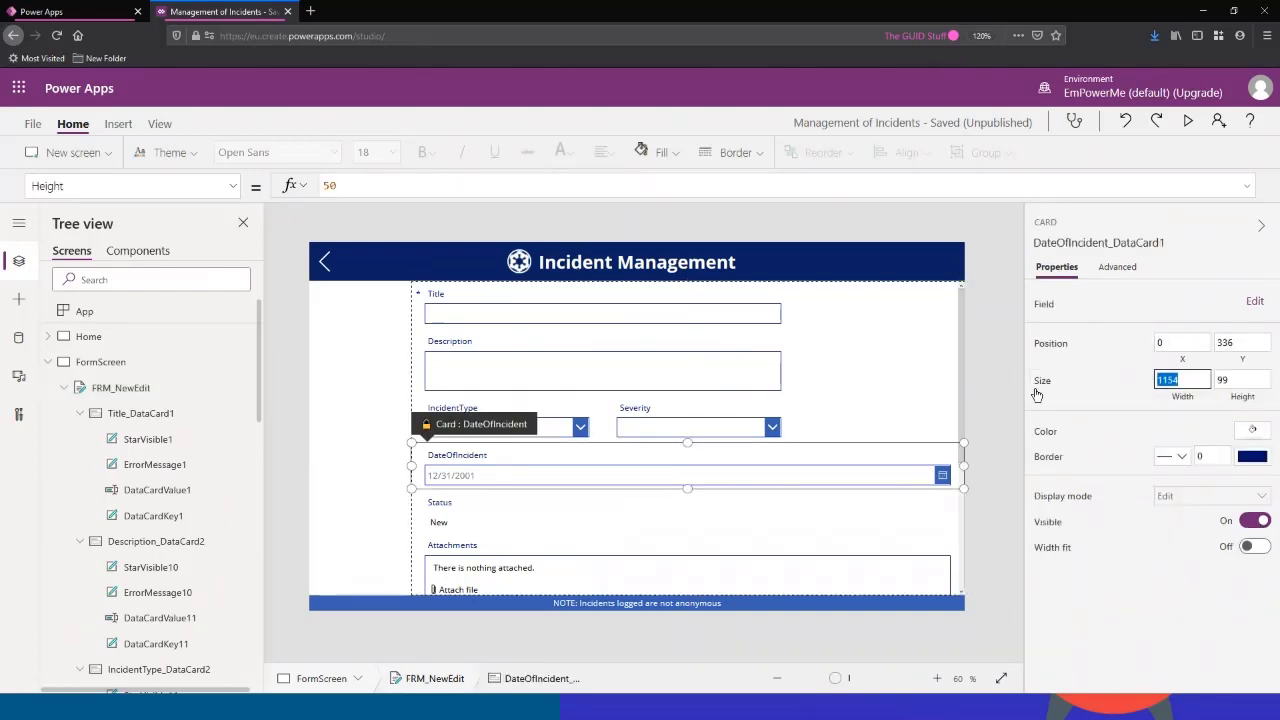
{"action": "type", "text": "800"}
{"action": "key", "text": "Return"}
{"action": "type", "text": "400"}
{"action": "left_click", "coordinate": [1252, 378]}
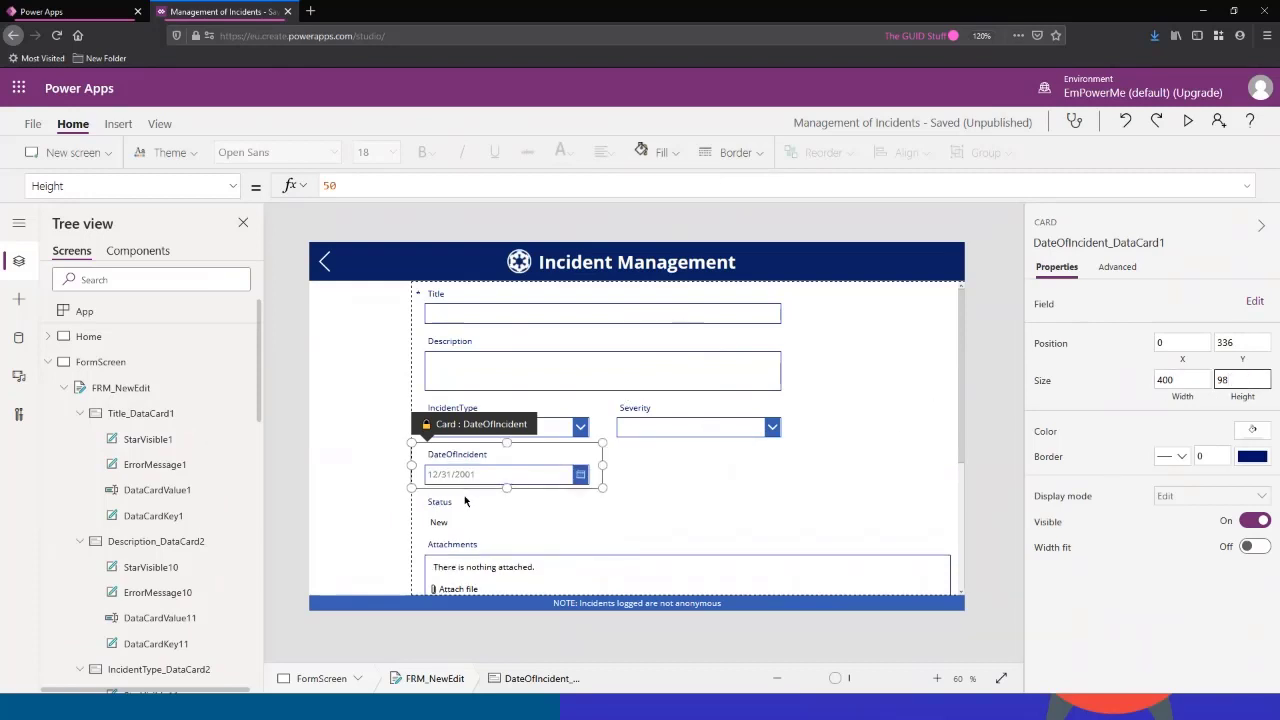
Step: Resize the Status card to 400 wide and 88 high and move it directly to the right of the DateOfIncident card
{"action": "left_click", "coordinate": [897, 469]}
{"action": "double_click", "coordinate": [1195, 379]}
{"action": "type", "text": "400"}
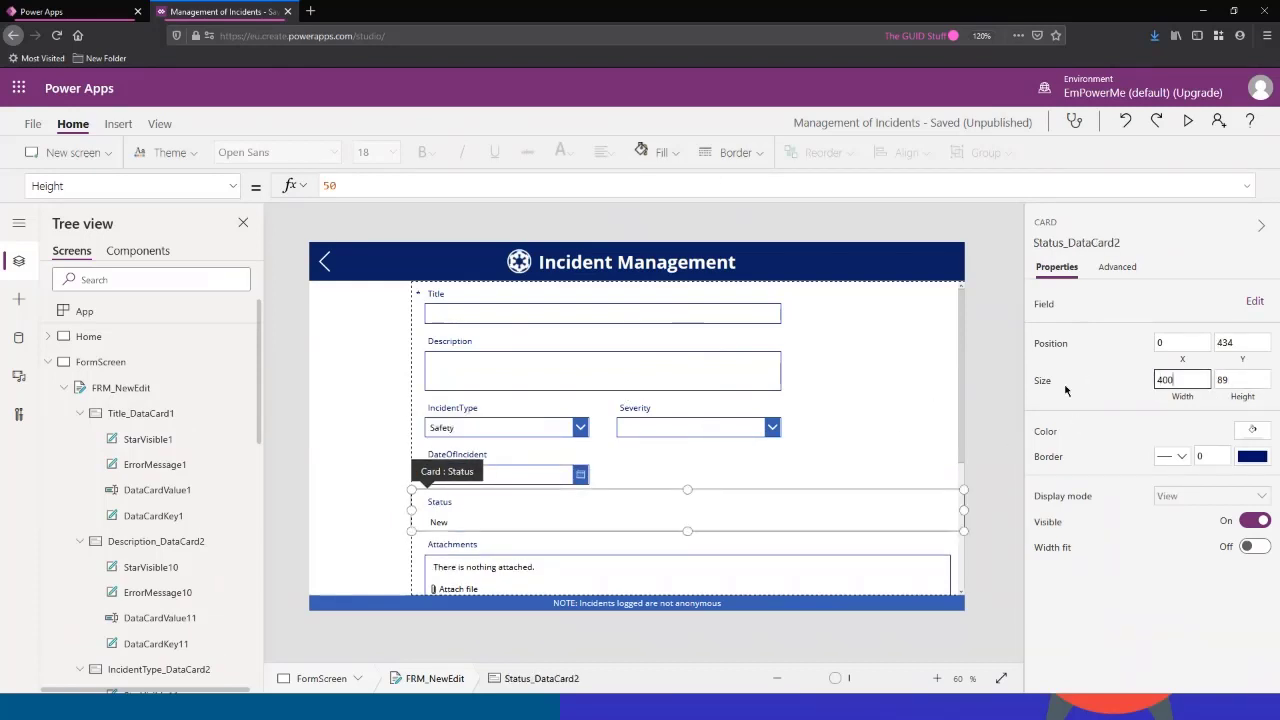
{"action": "left_click", "coordinate": [1248, 378]}
{"action": "key", "text": "Return"}
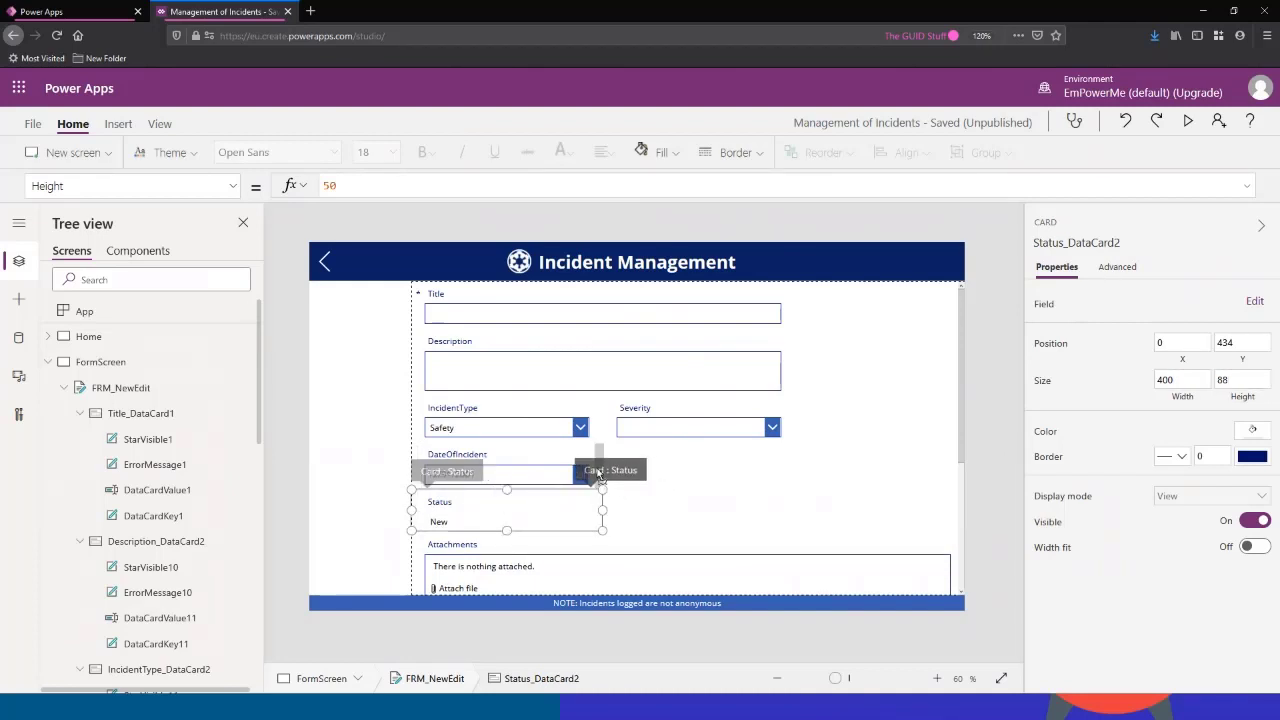
{"action": "left_click_drag", "start_coordinate": [598, 473], "coordinate": [654, 516]}
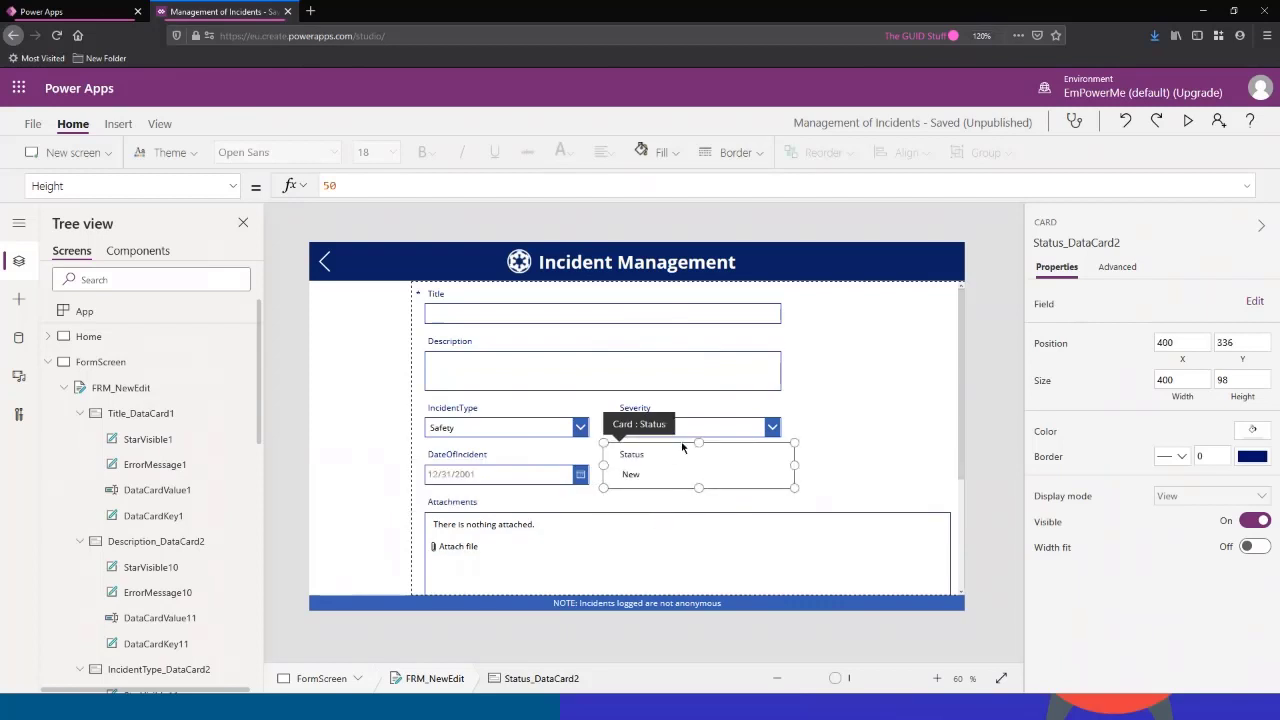
Step: Set the Attachments card's width to 800
{"action": "left_click", "coordinate": [566, 507]}
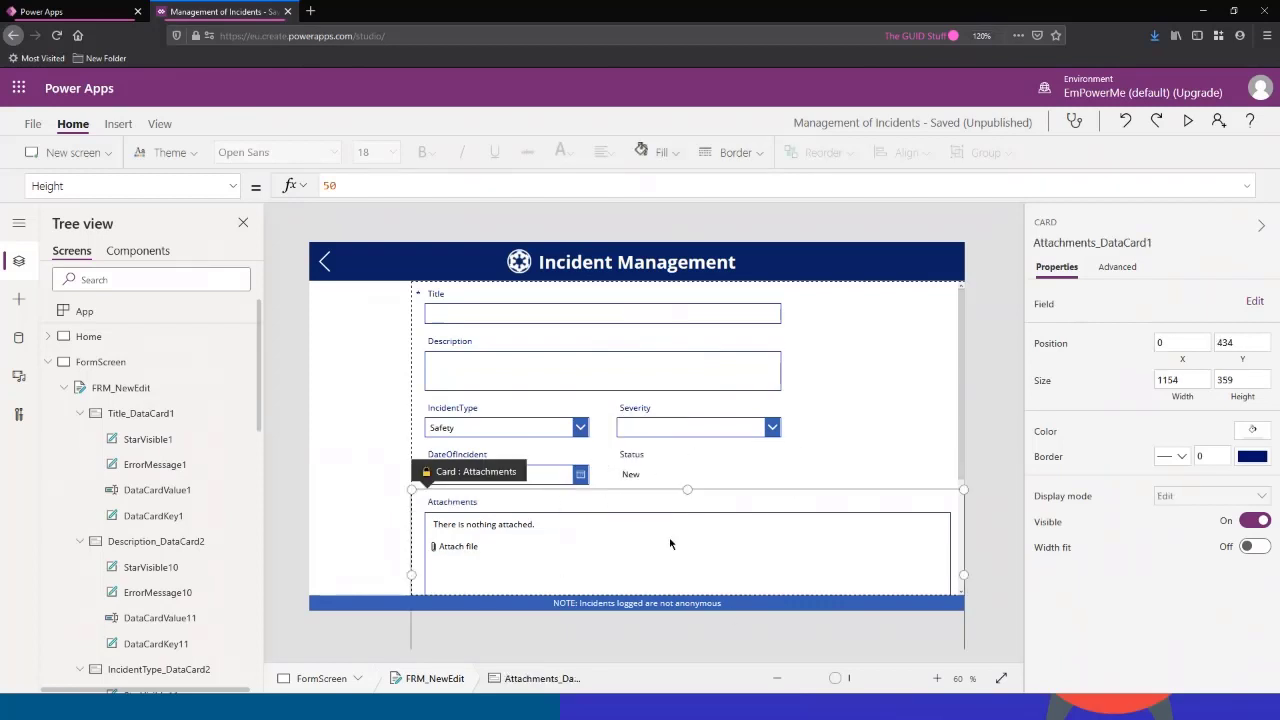
{"action": "left_click", "coordinate": [1168, 380]}
{"action": "type", "text": "800"}
{"action": "key", "text": "Tab"}
Step: Preview the app and check the form's layout from the Title field down to the Submit button
{"action": "left_click", "coordinate": [1188, 121]}
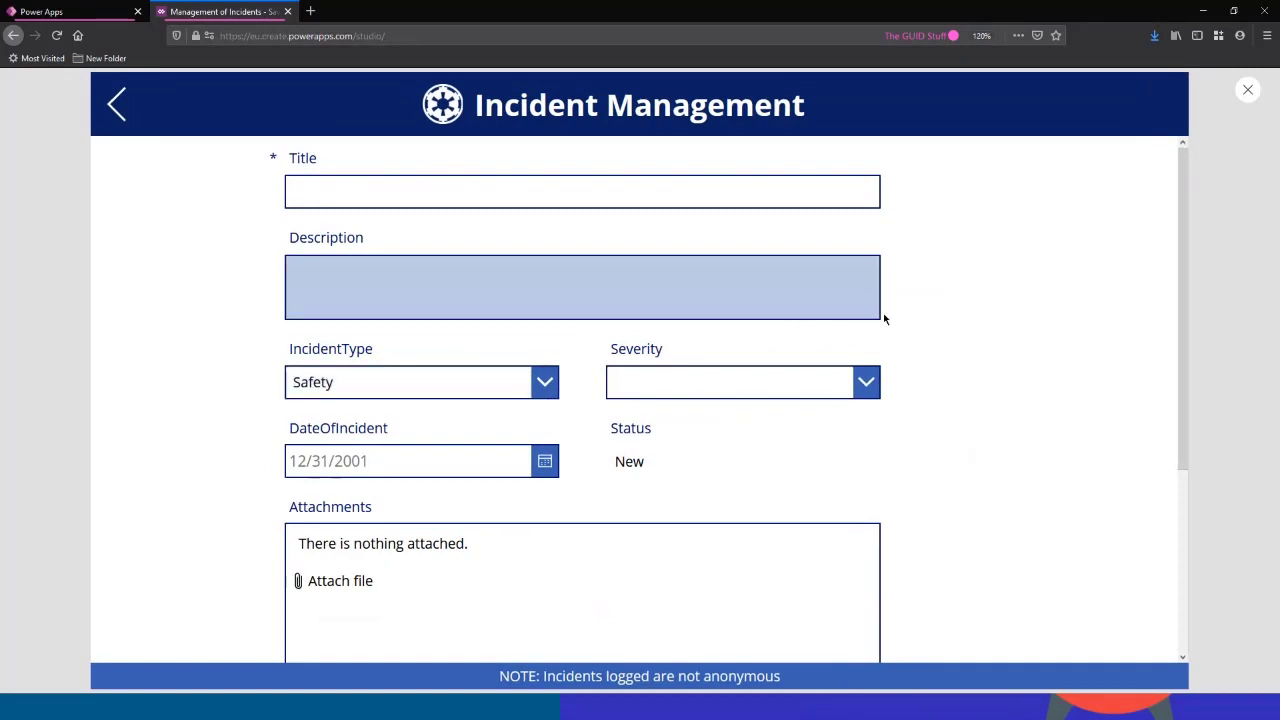
{"action": "scroll", "coordinate": [920, 318], "scroll_direction": "down", "scroll_amount": 3}
{"action": "scroll", "coordinate": [905, 320], "scroll_direction": "up", "scroll_amount": 3}
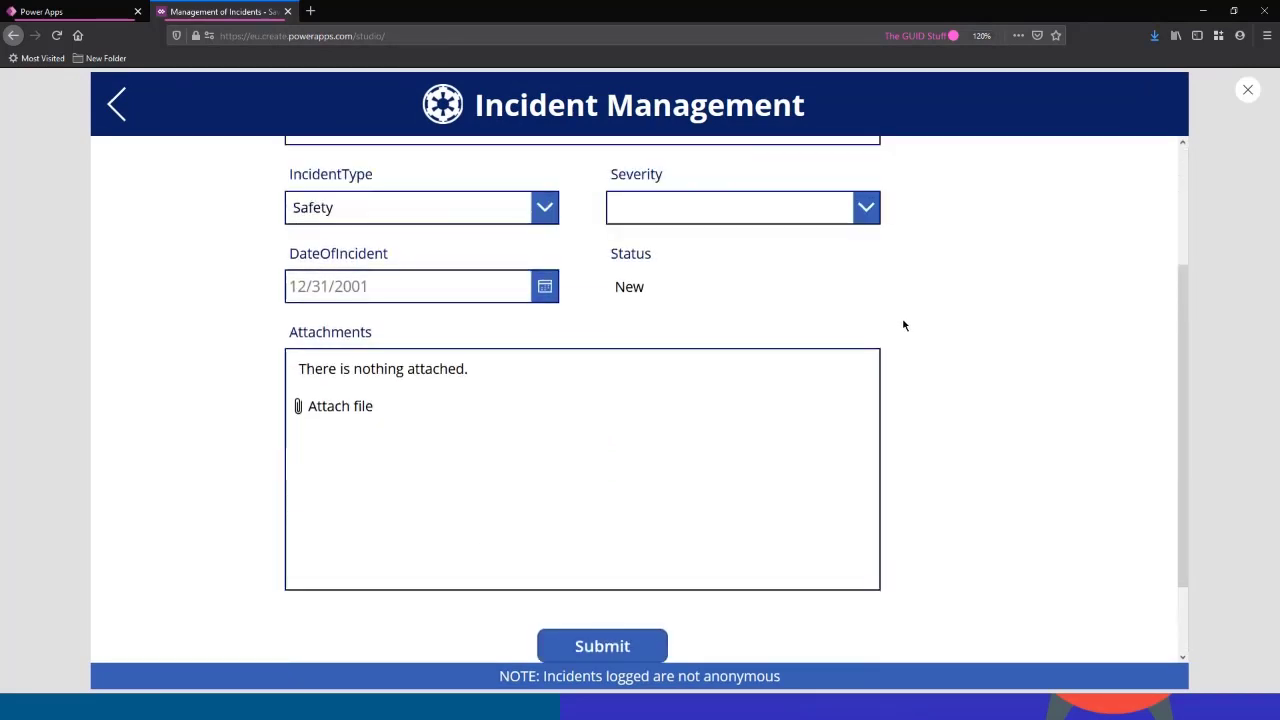
Step: Choose Super-Ultra-Really-Not-Good as Severity and Quality Control as IncidentType in the form, and exit the preview
{"action": "left_click", "coordinate": [545, 382]}
{"action": "left_click", "coordinate": [545, 382]}
{"action": "left_click", "coordinate": [686, 382]}
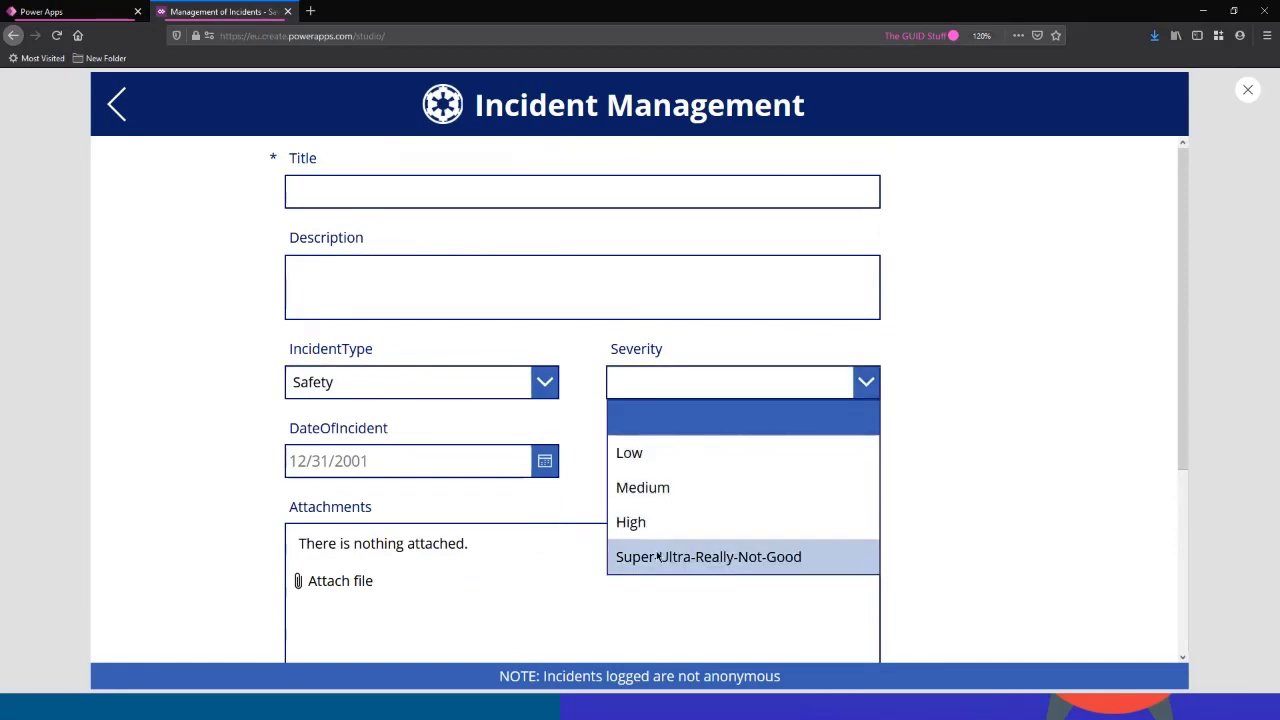
{"action": "left_click", "coordinate": [730, 557]}
{"action": "left_click", "coordinate": [543, 382]}
{"action": "left_click", "coordinate": [466, 548]}
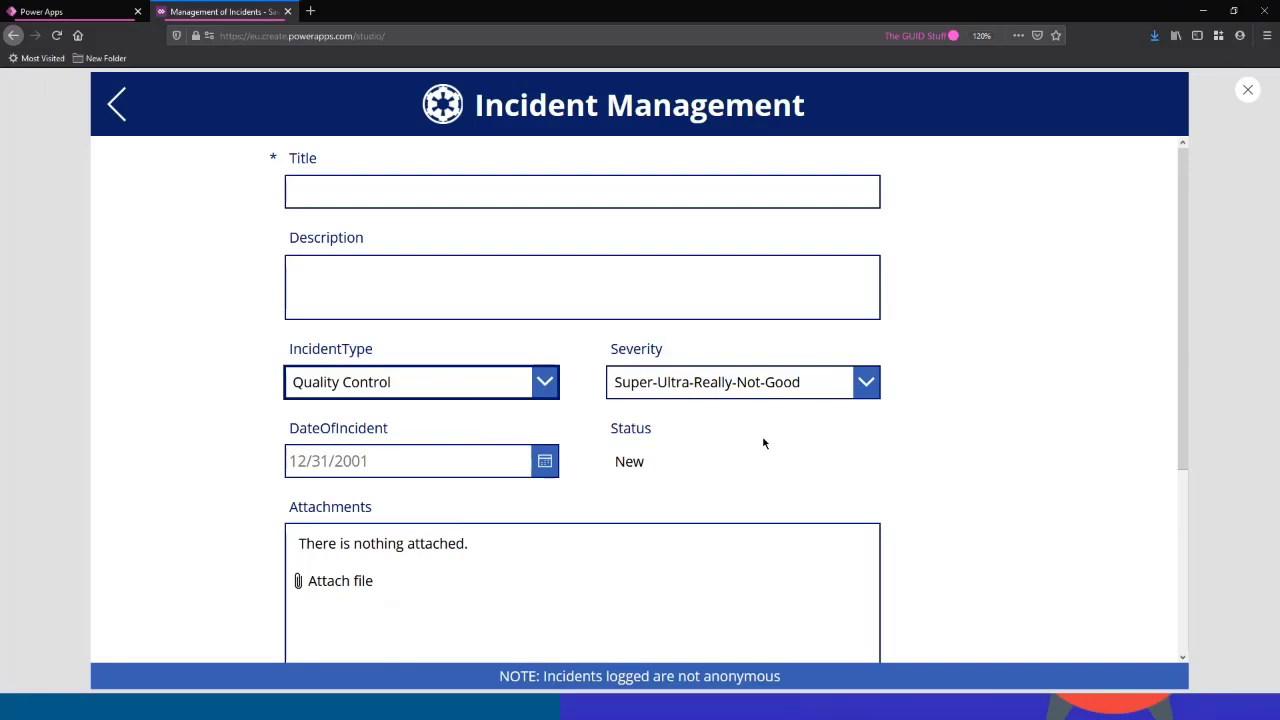
{"action": "left_click", "coordinate": [1248, 92]}
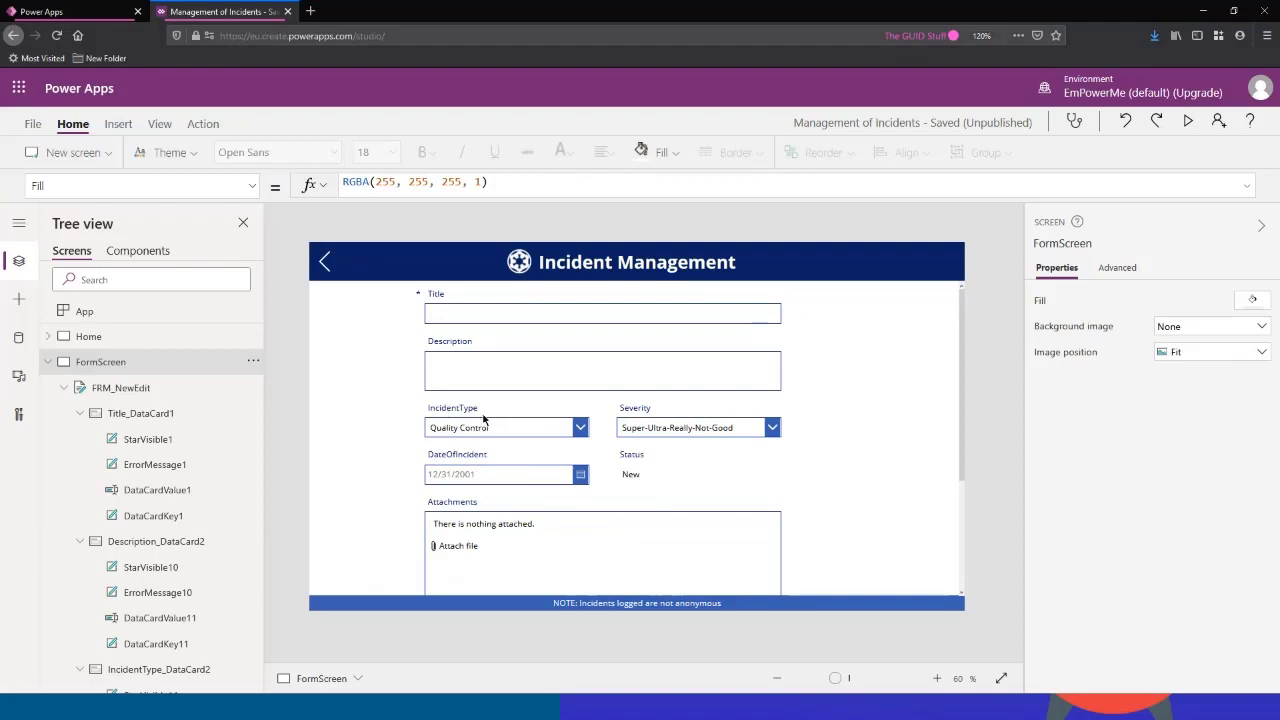
Step: Replace the text formula of the IncidentType card's label with "Incident Type"
{"action": "left_click", "coordinate": [467, 410]}
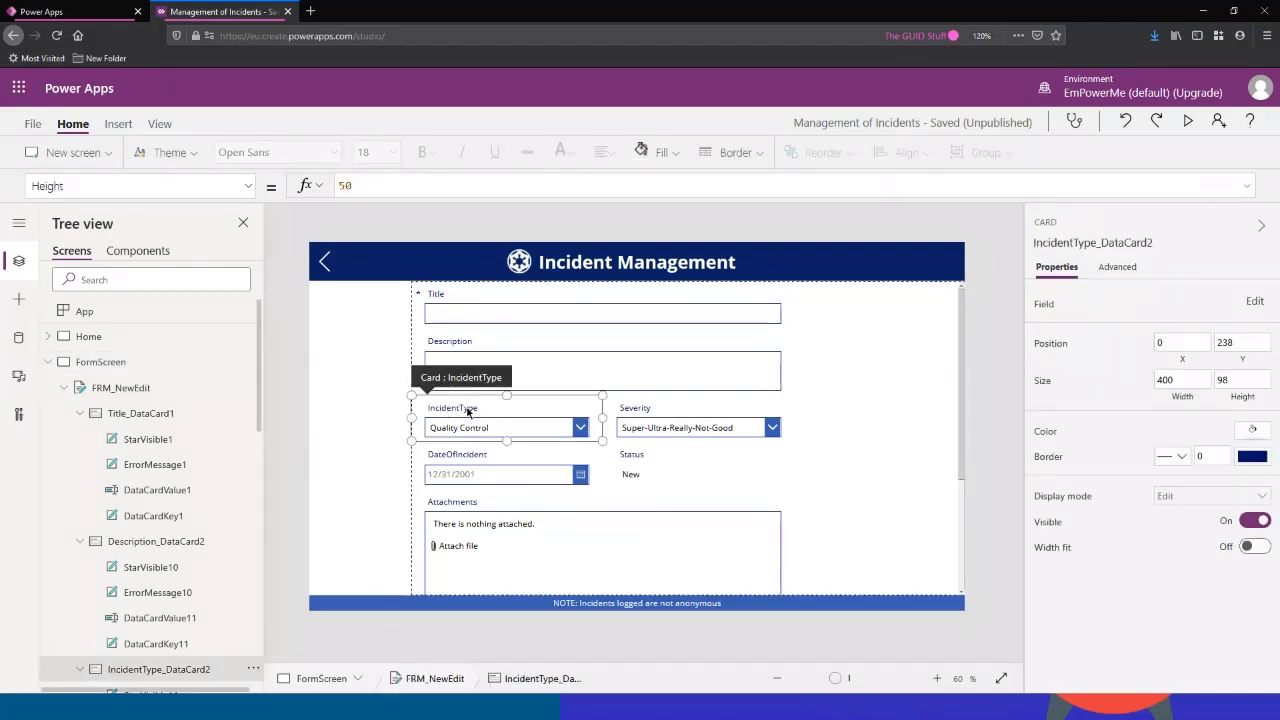
{"action": "scroll", "coordinate": [160, 443], "scroll_direction": "down", "scroll_amount": 2}
{"action": "scroll", "coordinate": [165, 443], "scroll_direction": "down", "scroll_amount": 1}
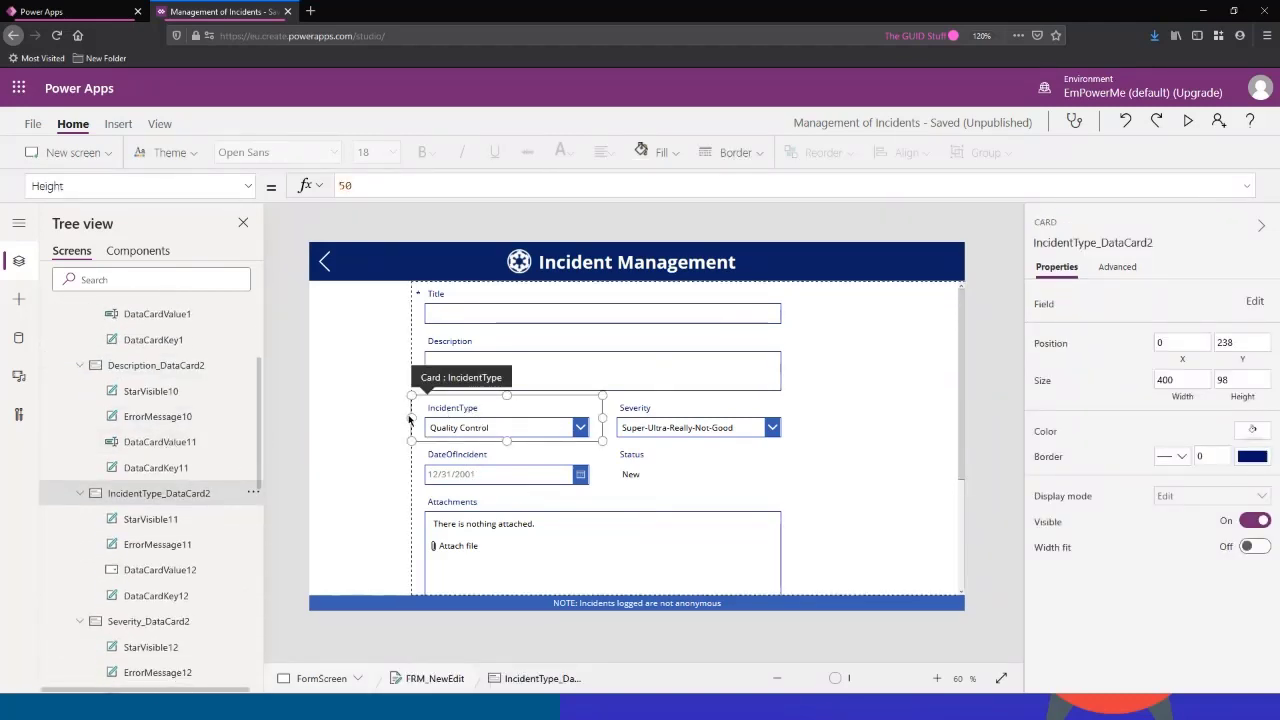
{"action": "left_click", "coordinate": [453, 408]}
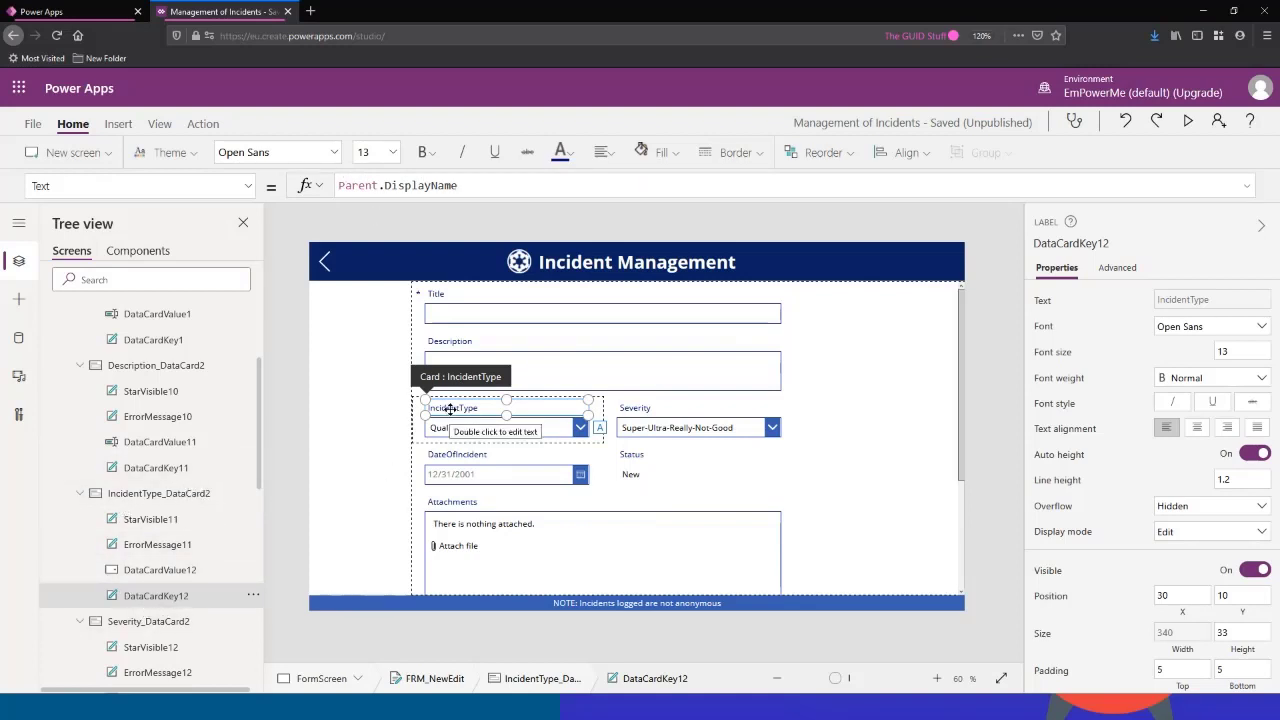
{"action": "triple_click", "coordinate": [488, 183]}
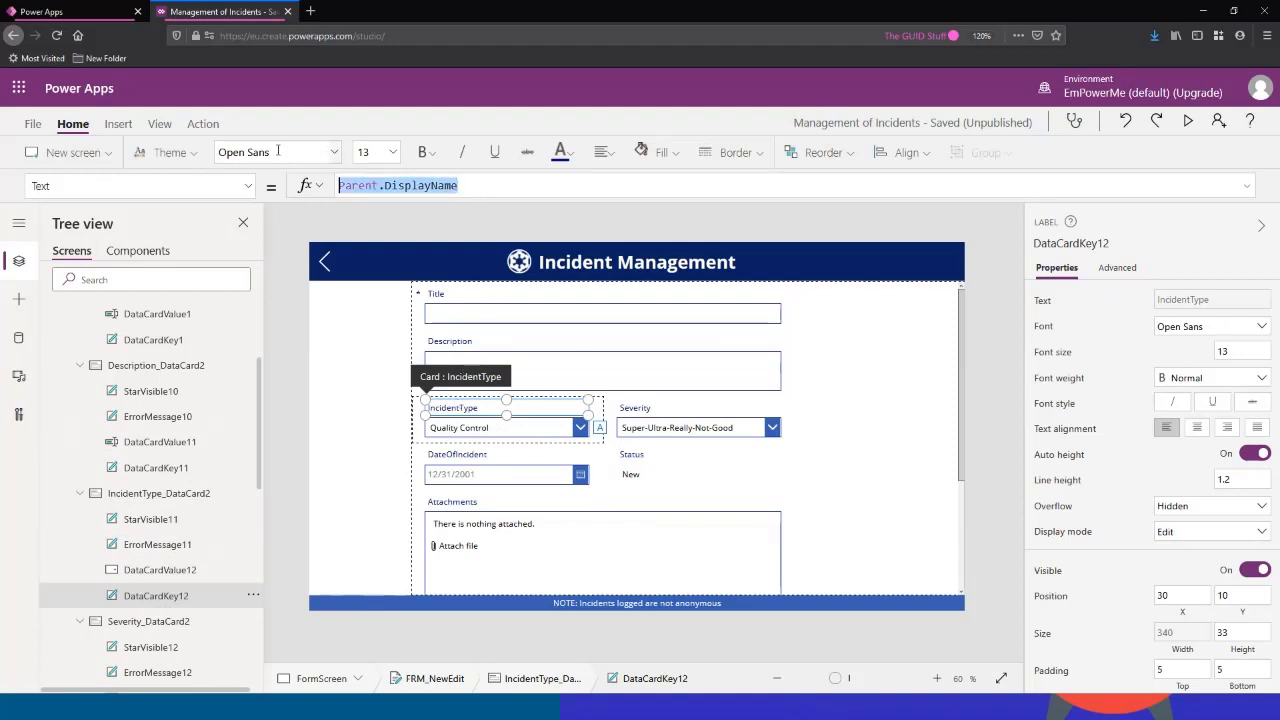
{"action": "type", "text": "\"\""}
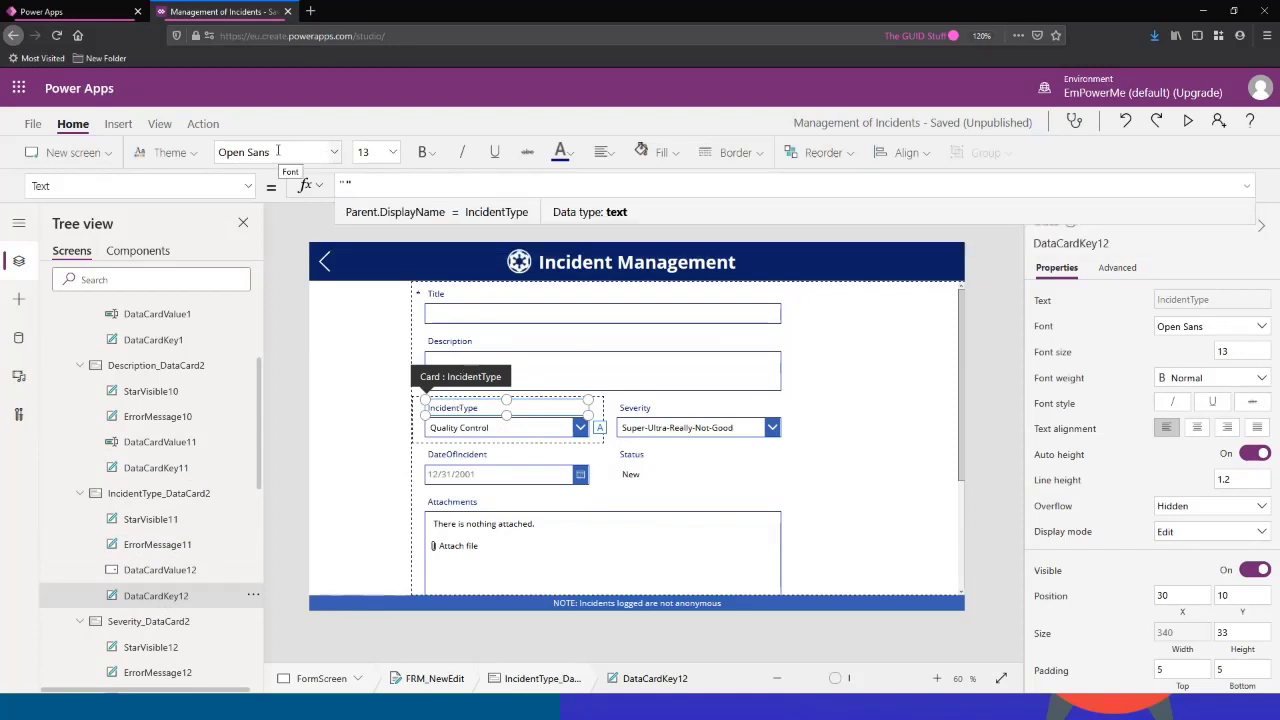
{"action": "type", "text": "Inci"}
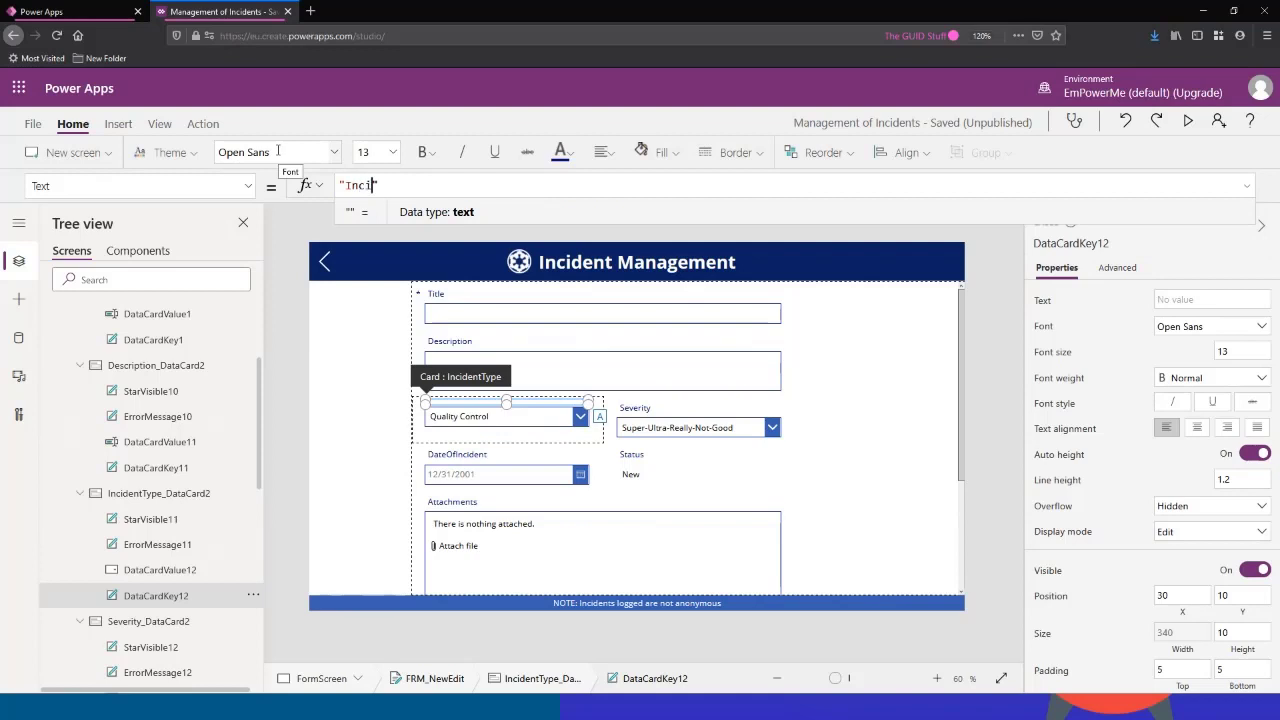
{"action": "type", "text": "dent Type"}
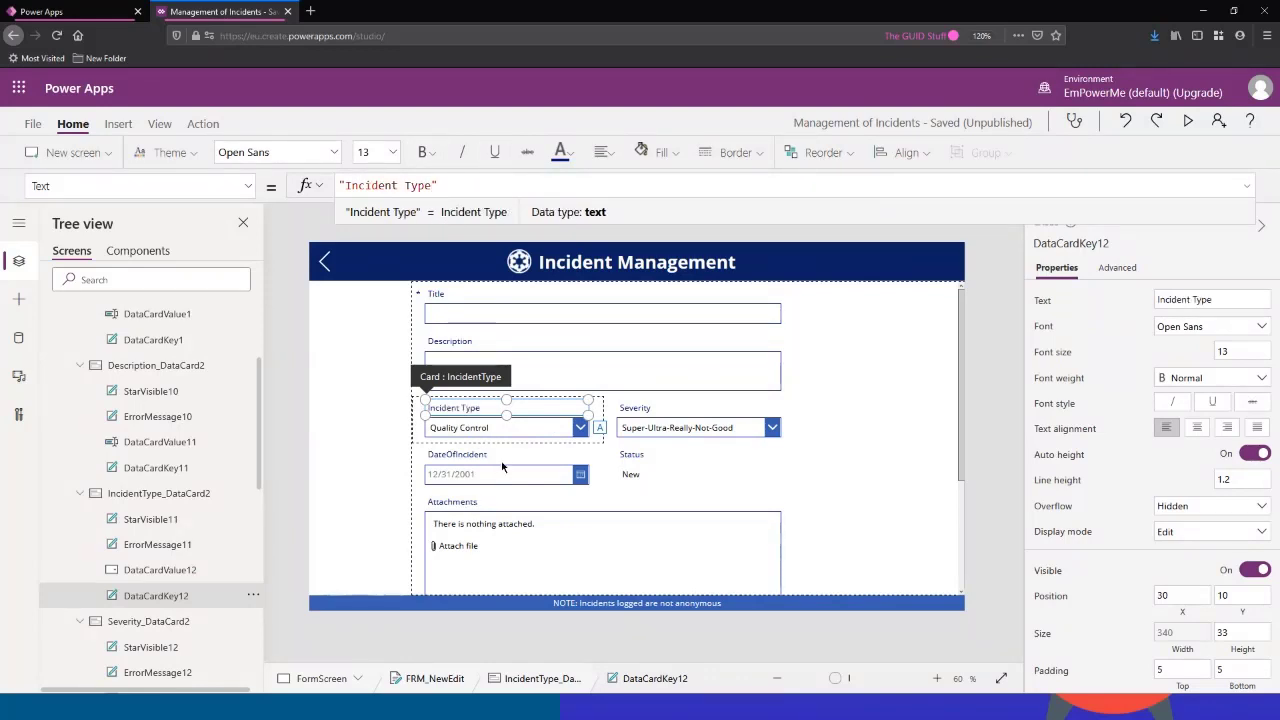
Step: Change the DateOfIncident card's DisplayName property to "Date Of Incident"
{"action": "left_click", "coordinate": [505, 460]}
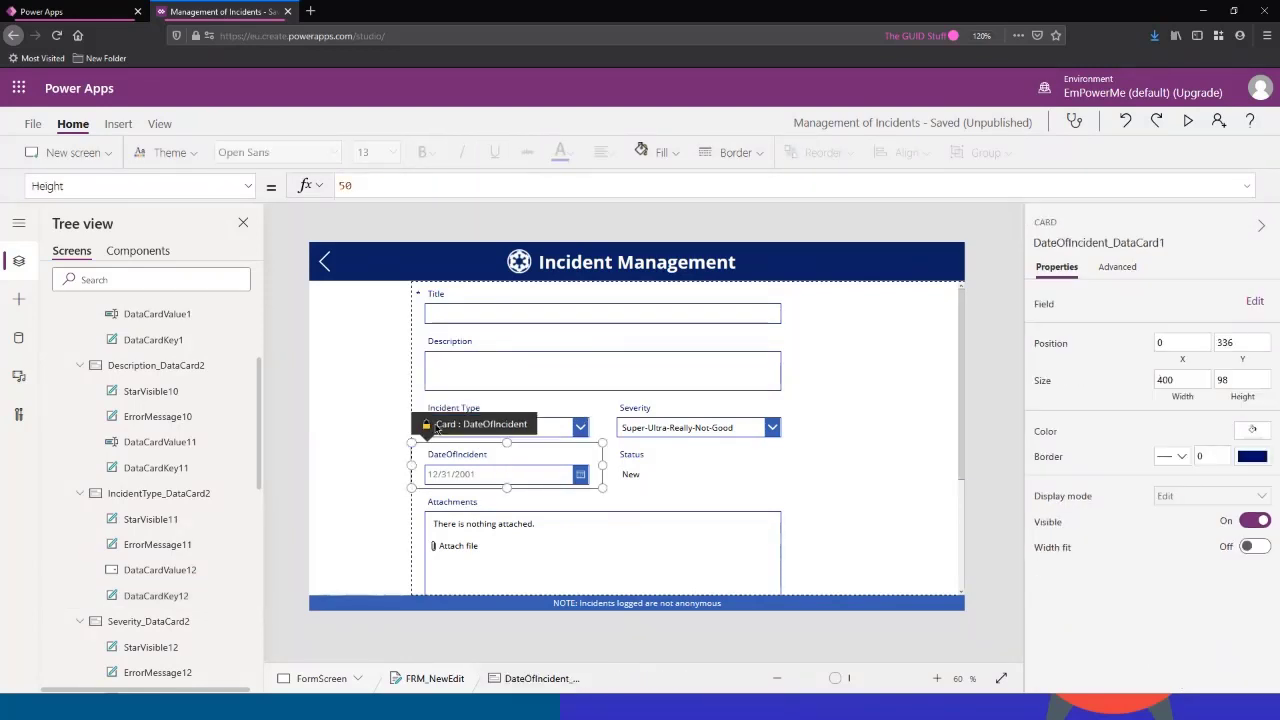
{"action": "scroll", "coordinate": [190, 449], "scroll_direction": "down", "scroll_amount": 5}
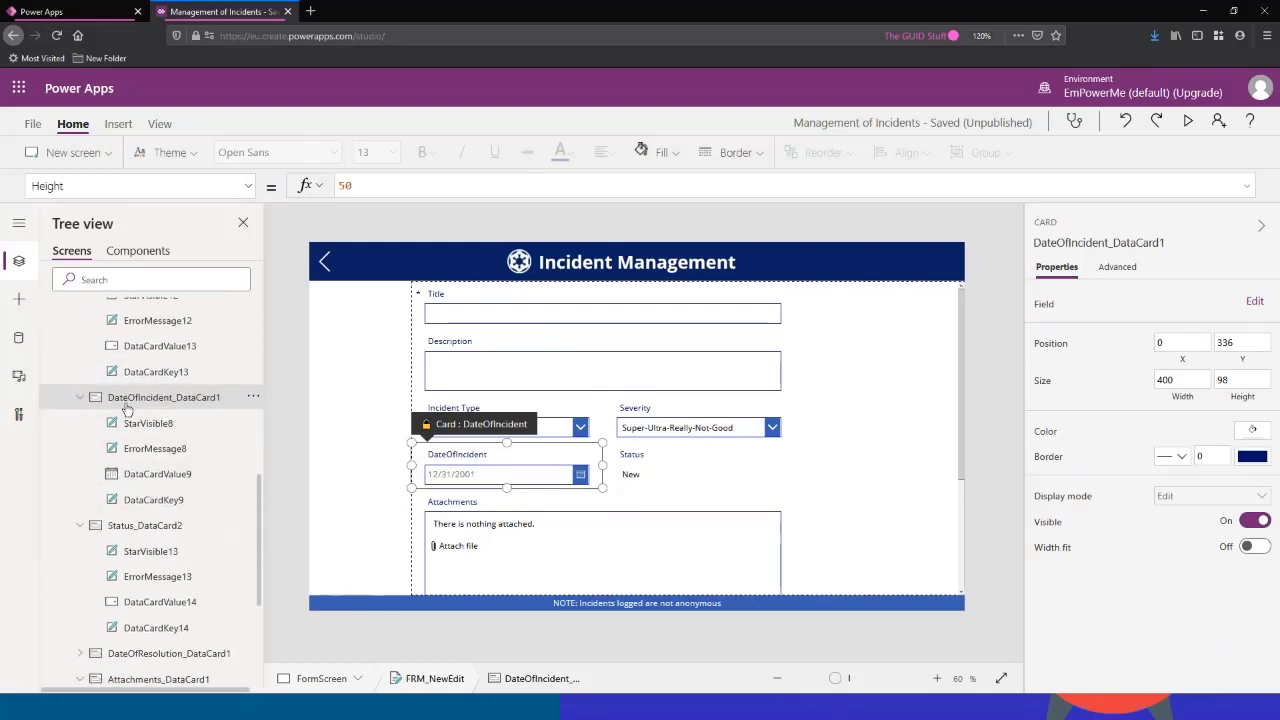
{"action": "left_click", "coordinate": [248, 188]}
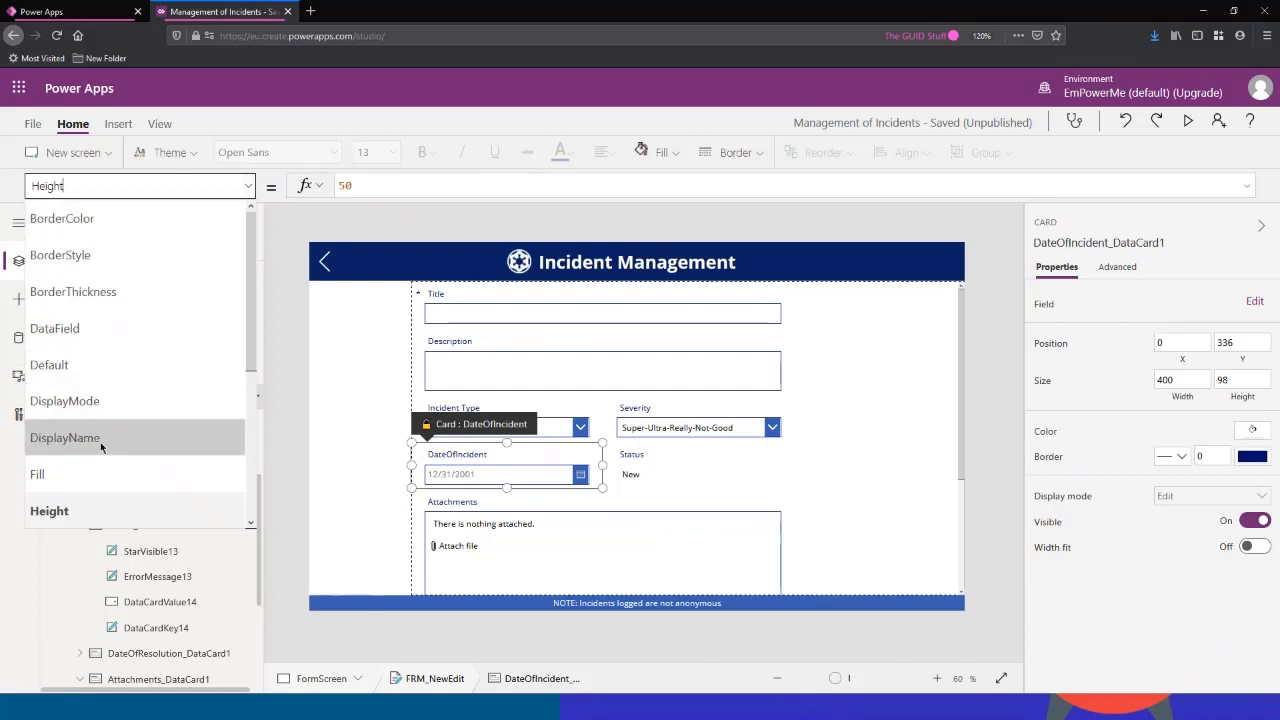
{"action": "left_click", "coordinate": [100, 441]}
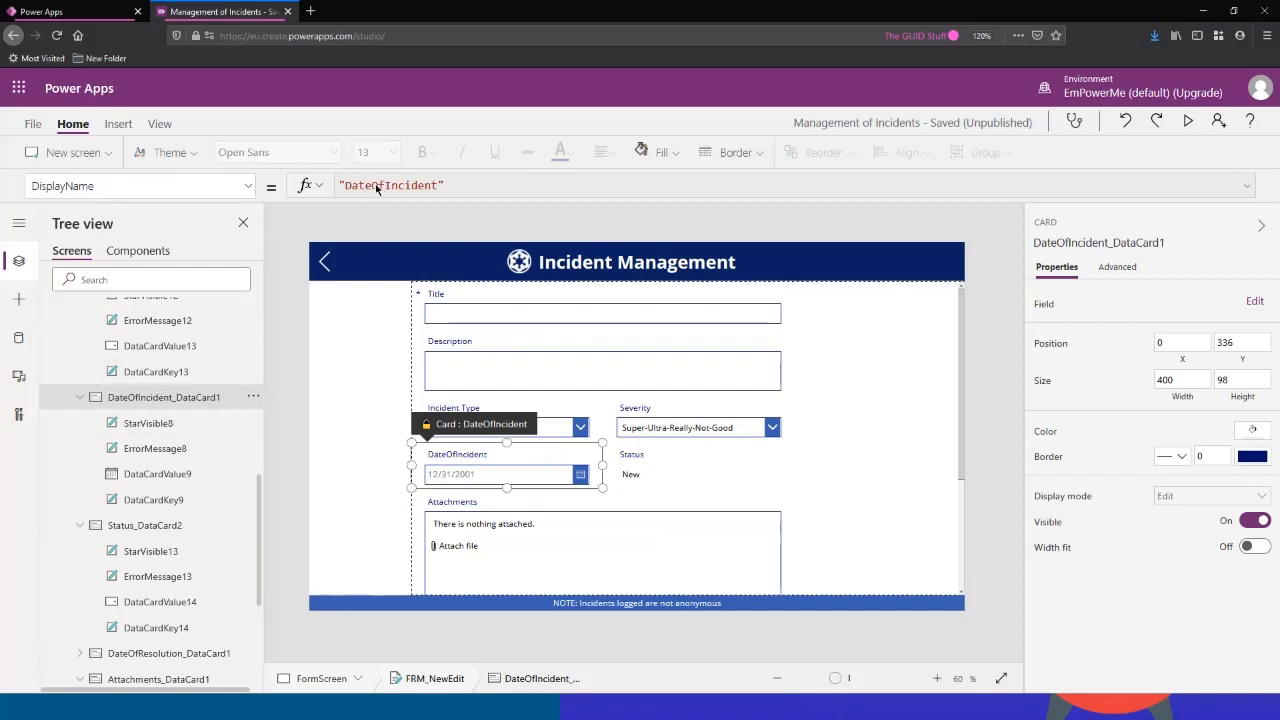
{"action": "left_click", "coordinate": [1118, 267]}
{"action": "scroll", "coordinate": [1200, 330], "scroll_direction": "up", "scroll_amount": 2}
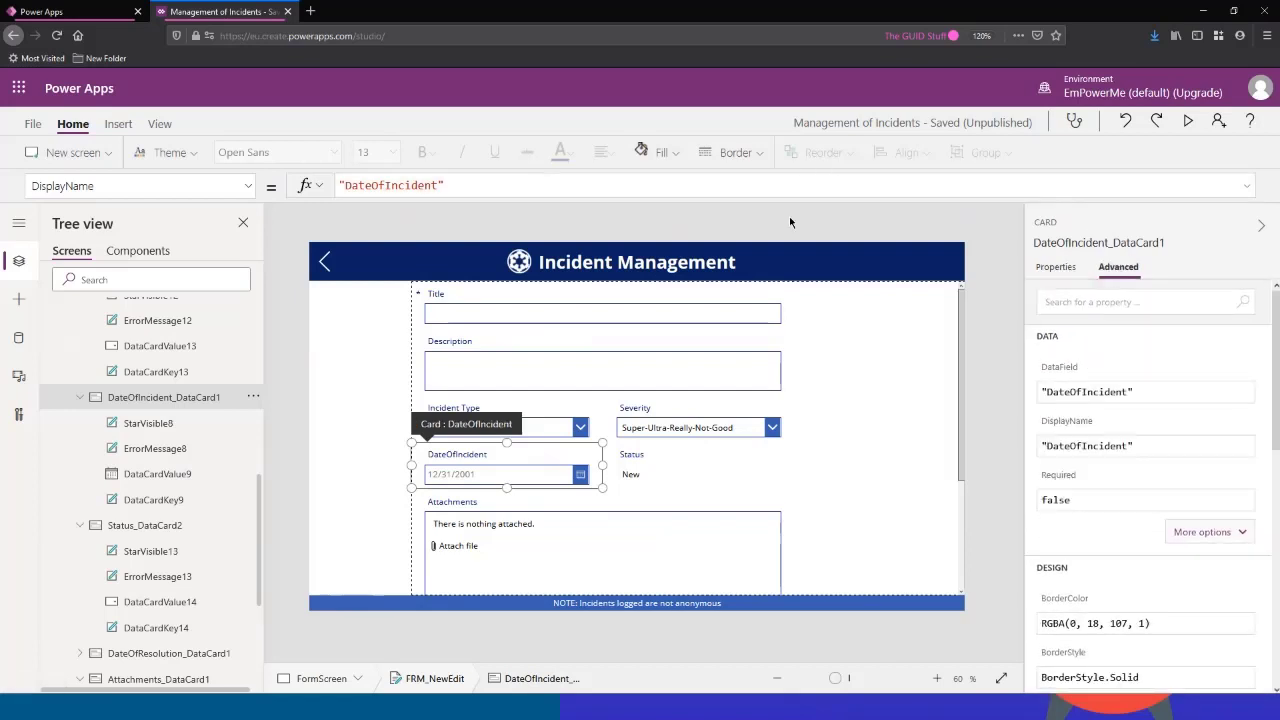
{"action": "left_click", "coordinate": [373, 186]}
{"action": "left_click", "coordinate": [393, 186]}
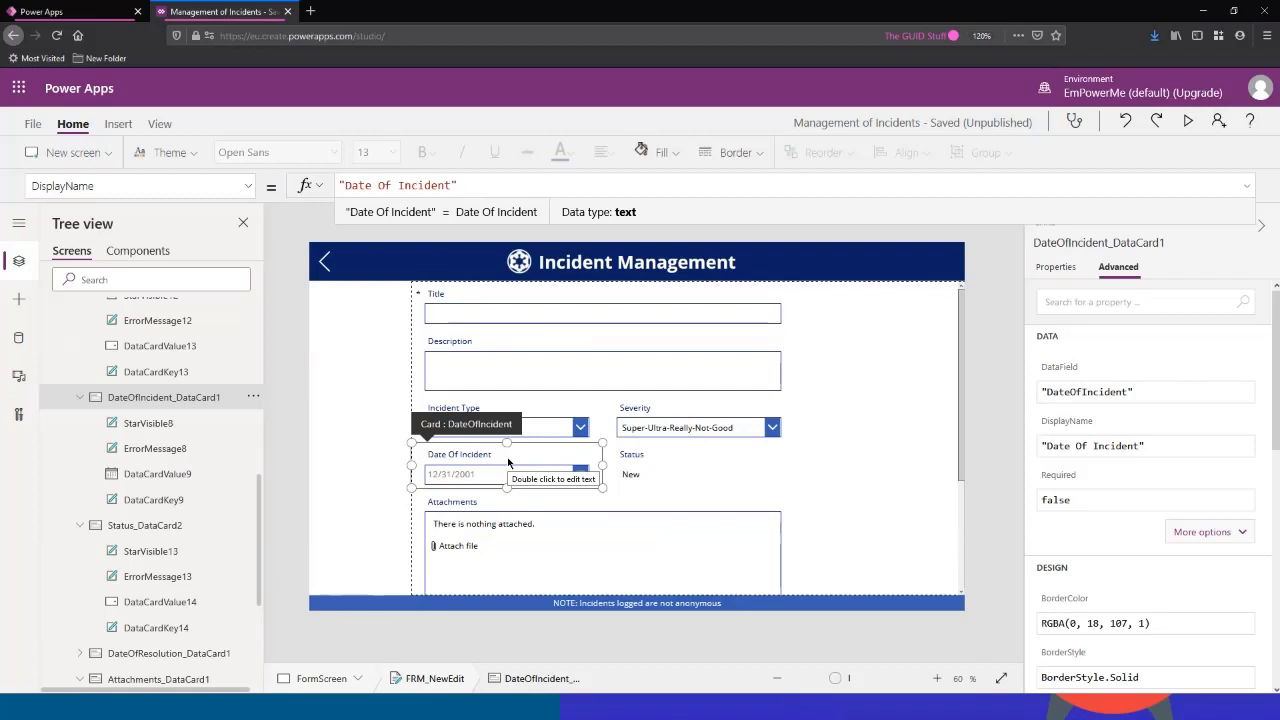
Step: Select the FRM_NewEdit form and look through its contents down to the Submit button
{"action": "left_click", "coordinate": [889, 457]}
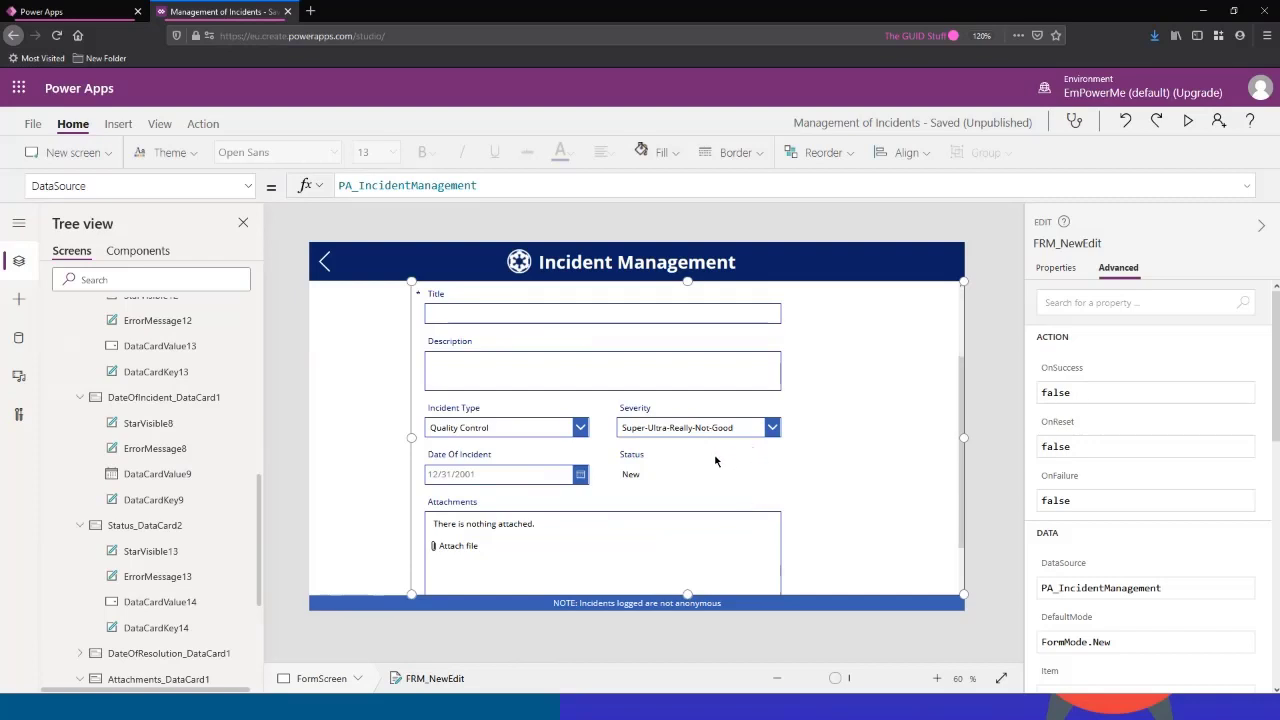
{"action": "scroll", "coordinate": [716, 456], "scroll_direction": "down", "scroll_amount": 3}
{"action": "scroll", "coordinate": [720, 442], "scroll_direction": "up", "scroll_amount": 3}
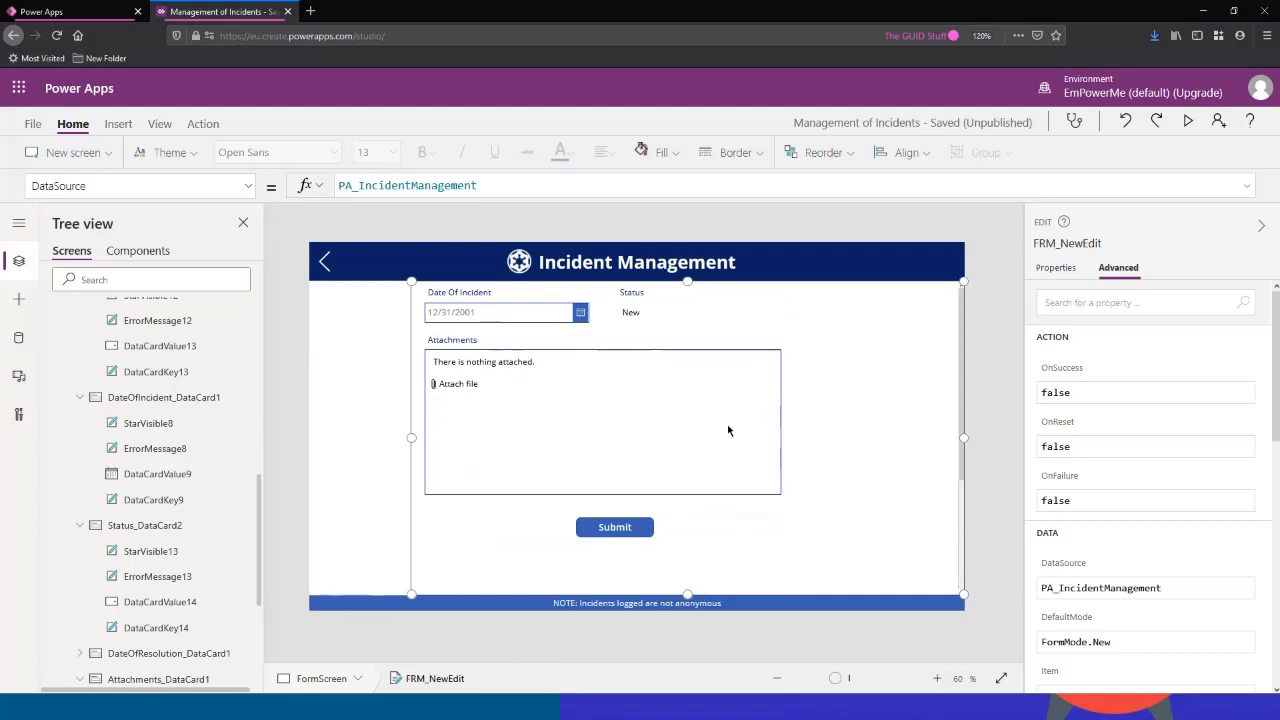
Step: Preview the form down to its Submit button, return to the incident list and exit the preview
{"action": "left_click", "coordinate": [1190, 120]}
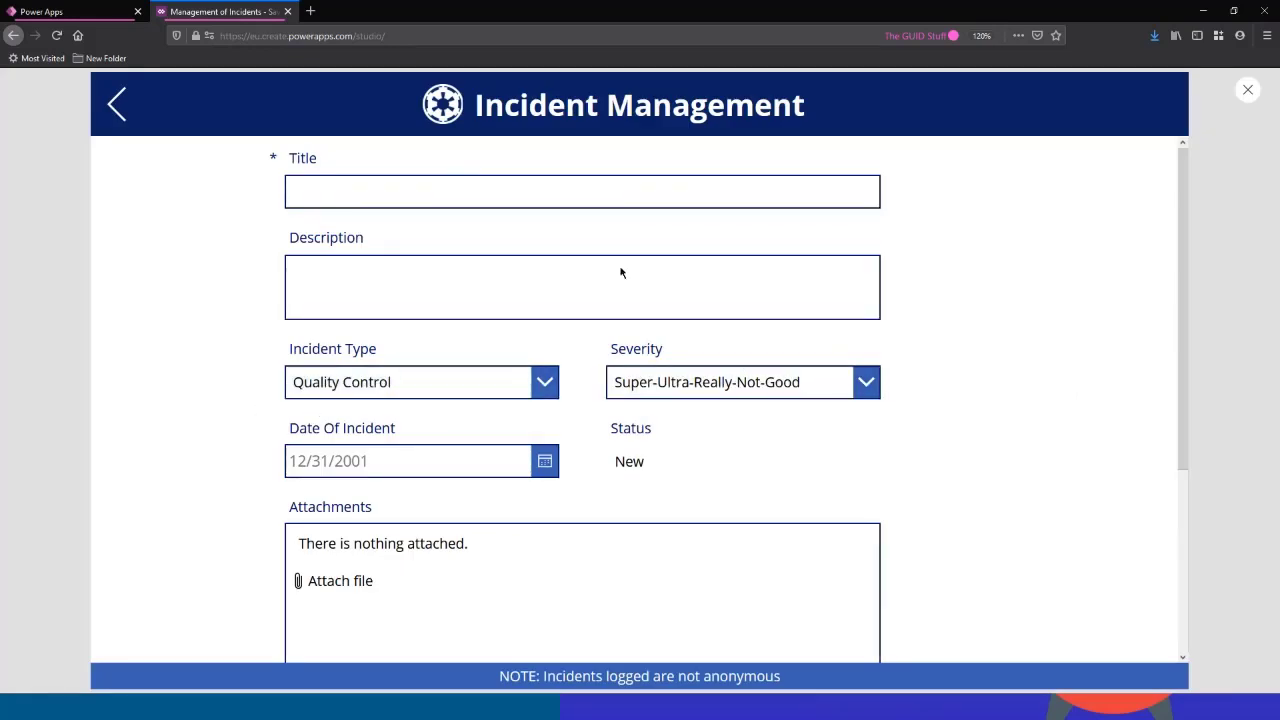
{"action": "scroll", "coordinate": [565, 397], "scroll_direction": "down", "scroll_amount": 1}
{"action": "scroll", "coordinate": [560, 400], "scroll_direction": "down", "scroll_amount": 3}
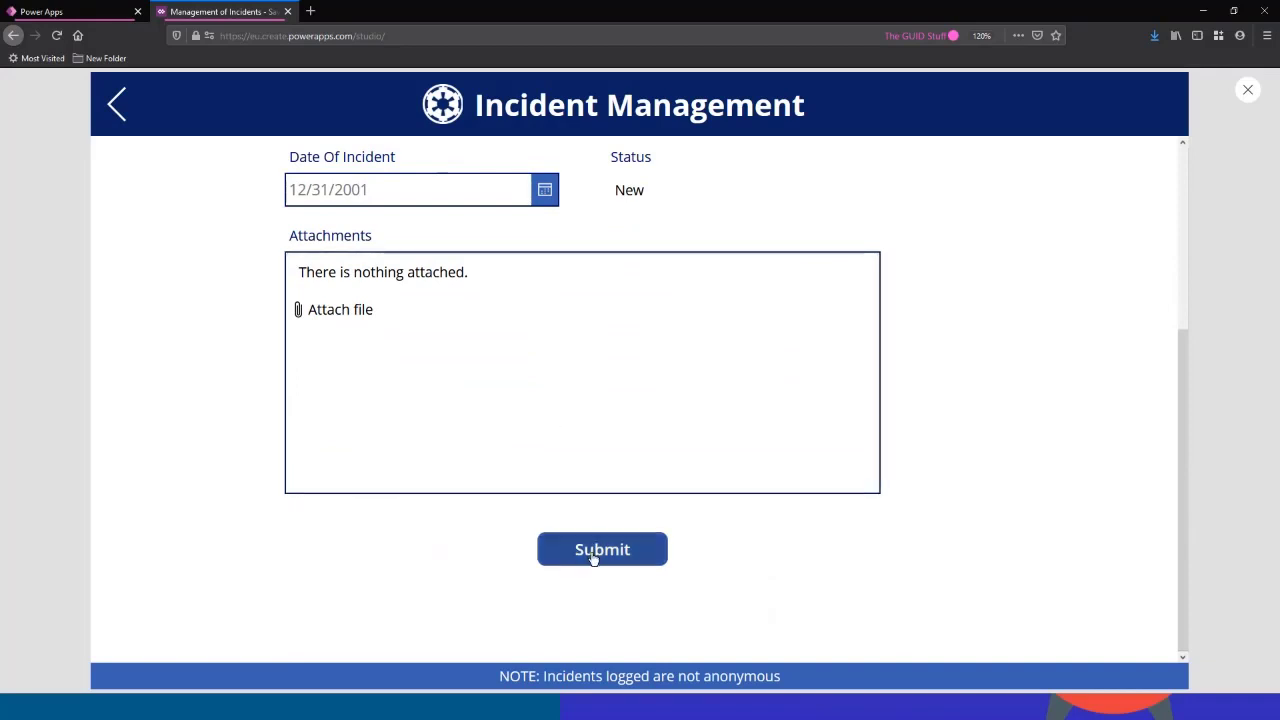
{"action": "scroll", "coordinate": [517, 509], "scroll_direction": "up", "scroll_amount": 3}
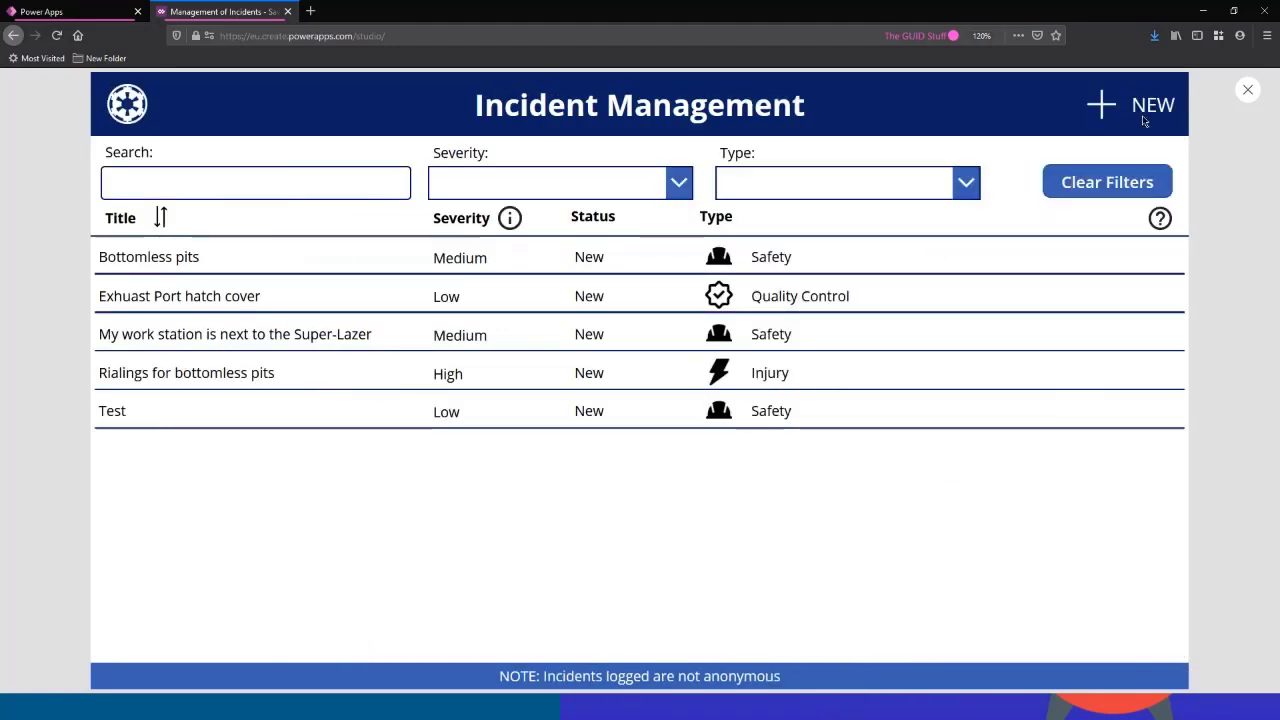
{"action": "left_click", "coordinate": [1250, 91]}
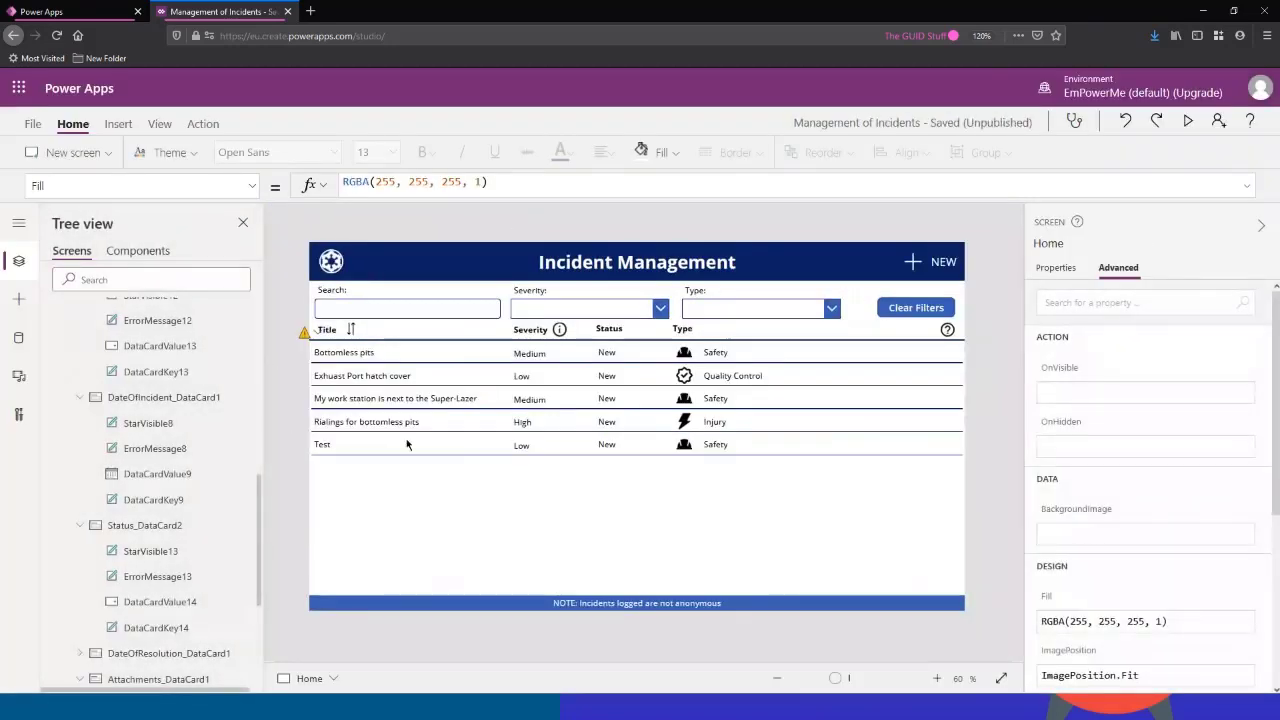
Step: Select the GAL_Incidents gallery on the Home screen, collapse FormScreen's contents and expand the gallery's controls
{"action": "left_click", "coordinate": [608, 356]}
{"action": "scroll", "coordinate": [50, 425], "scroll_direction": "up", "scroll_amount": 10}
{"action": "scroll", "coordinate": [50, 425], "scroll_direction": "down", "scroll_amount": 5}
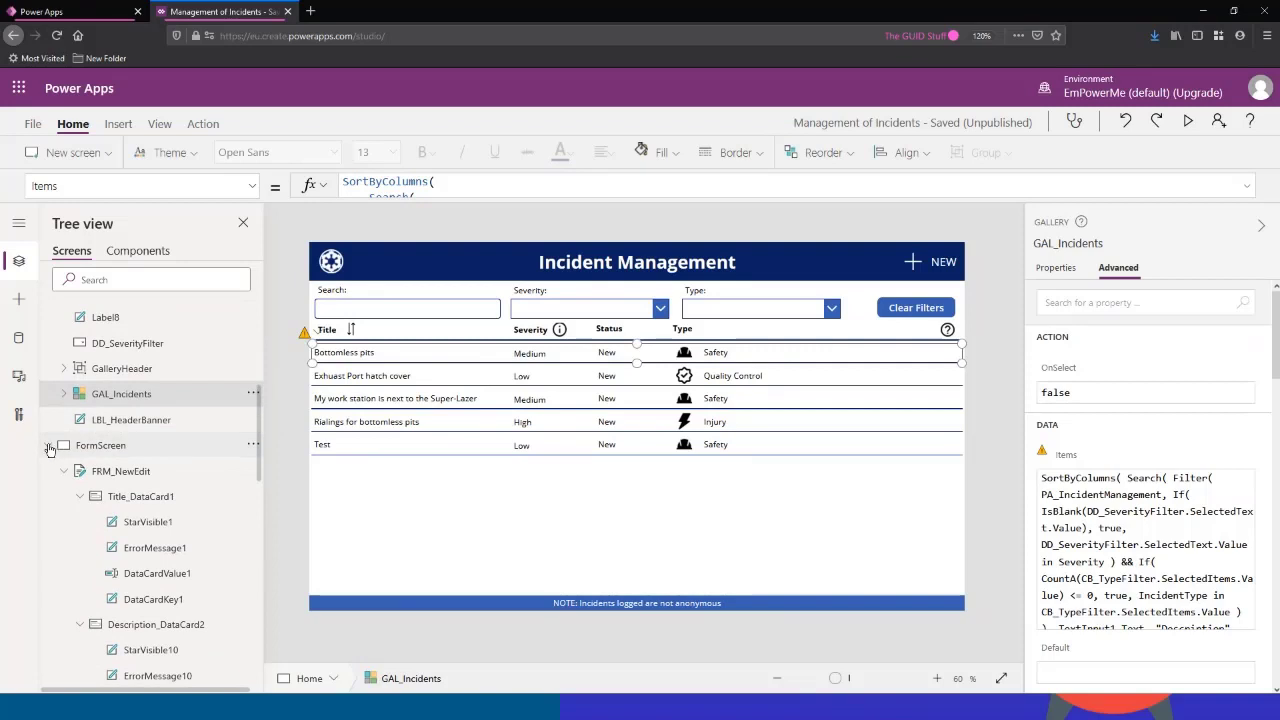
{"action": "left_click", "coordinate": [49, 449]}
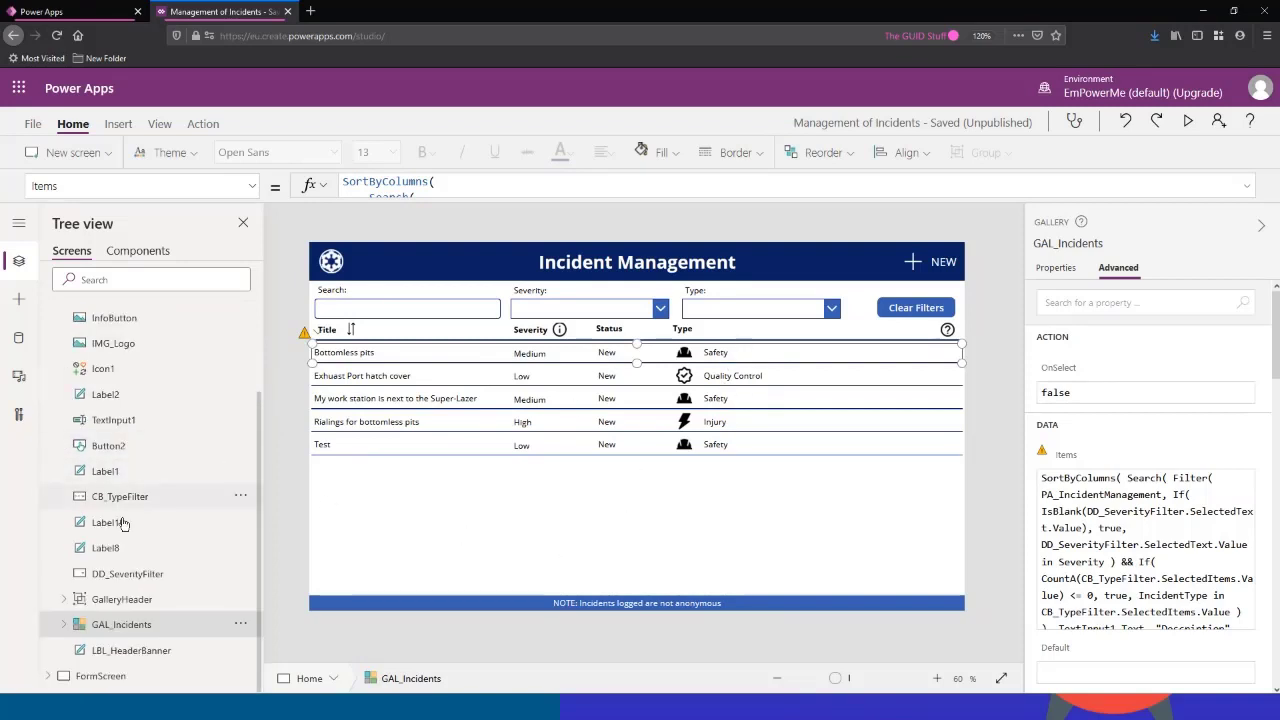
{"action": "left_click", "coordinate": [63, 624]}
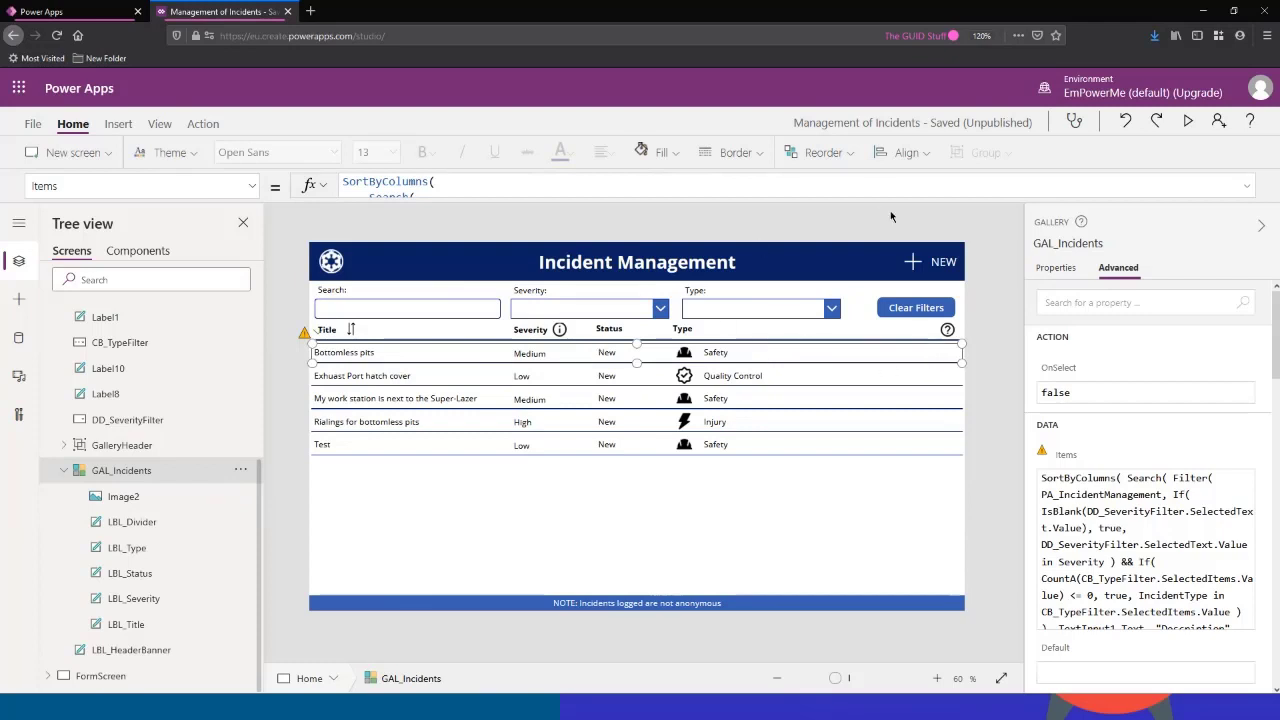
Step: Insert an Edit icon into the GAL_Incidents gallery and place it at the far right end of the row, below the help icon
{"action": "left_click", "coordinate": [118, 124]}
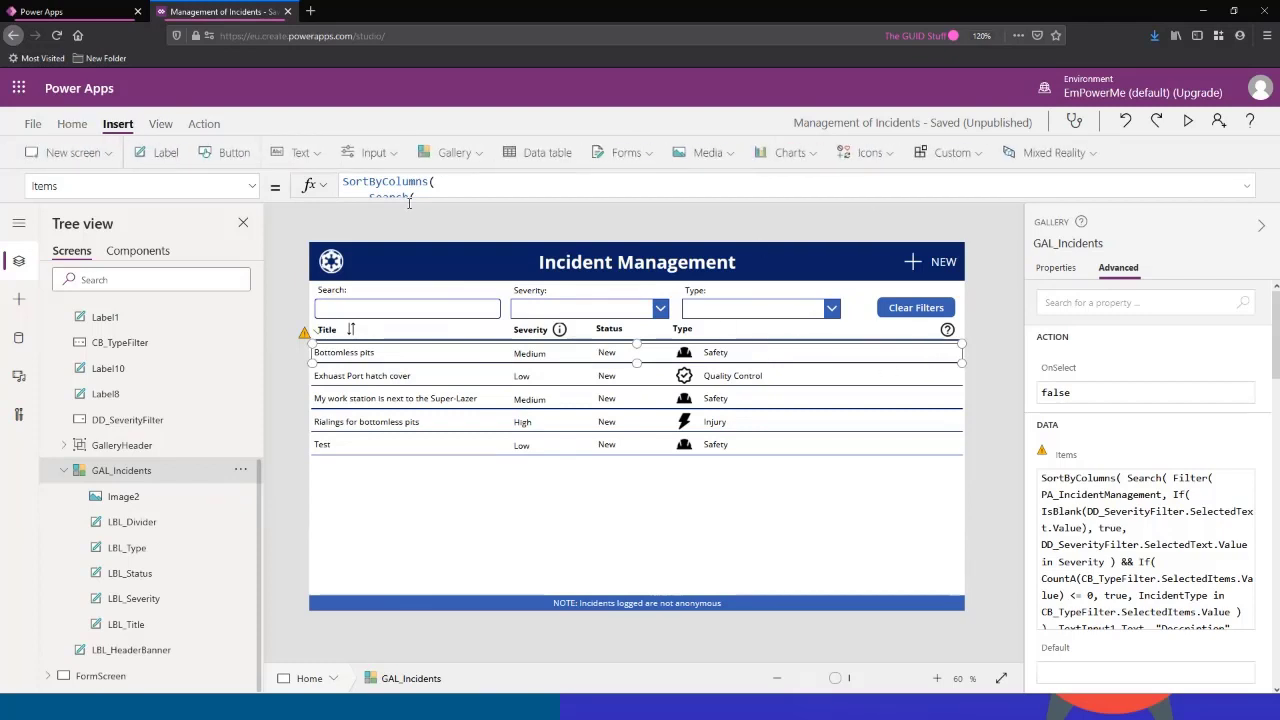
{"action": "left_click", "coordinate": [870, 153]}
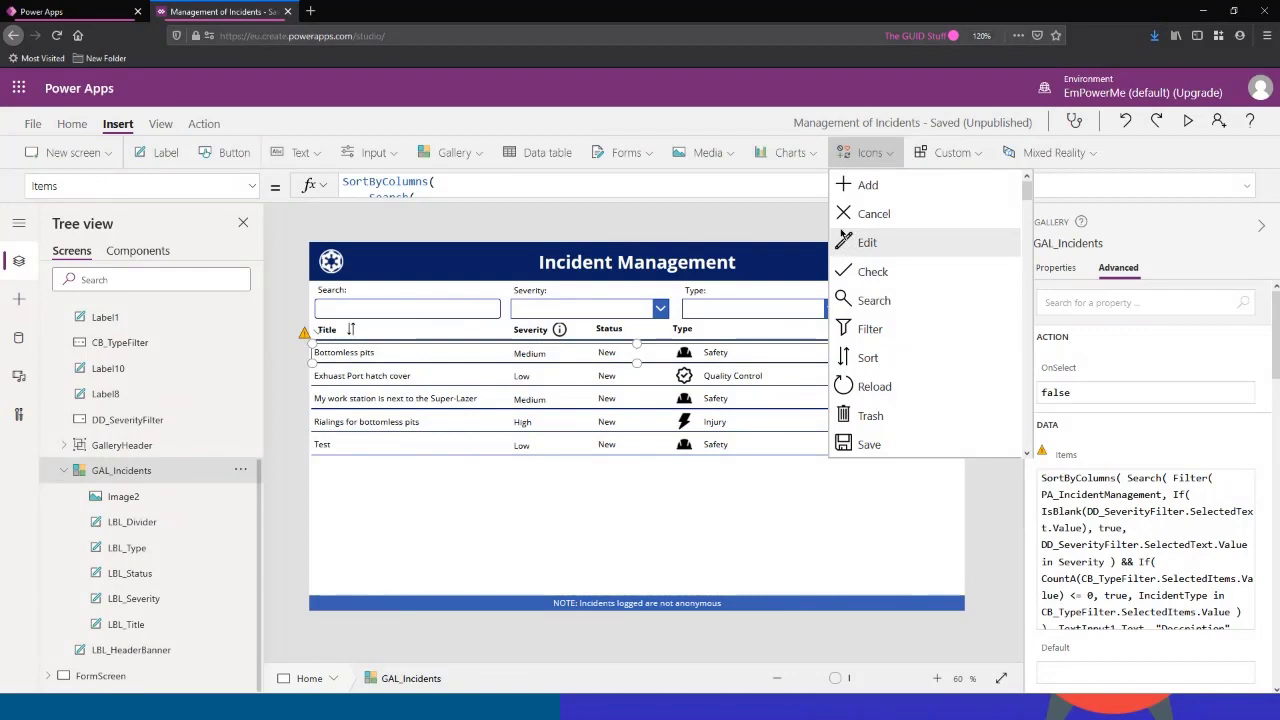
{"action": "scroll", "coordinate": [850, 245], "scroll_direction": "down", "scroll_amount": 10}
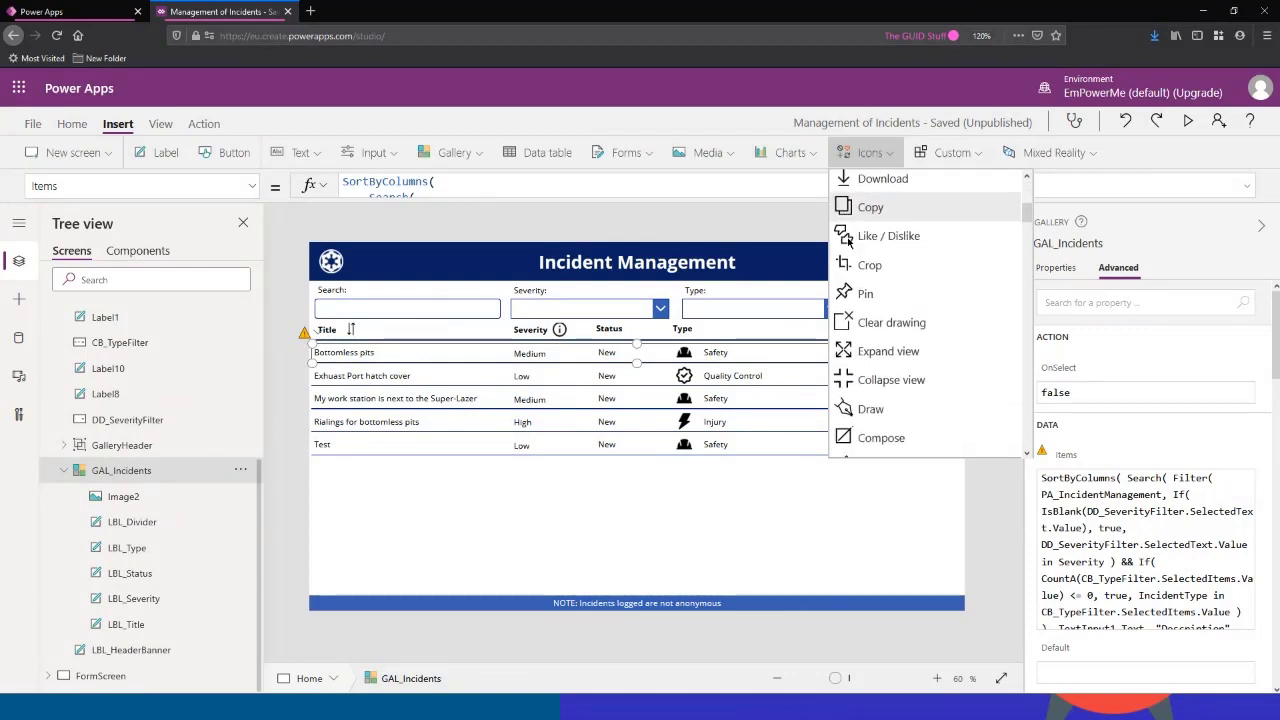
{"action": "scroll", "coordinate": [860, 250], "scroll_direction": "down", "scroll_amount": 5}
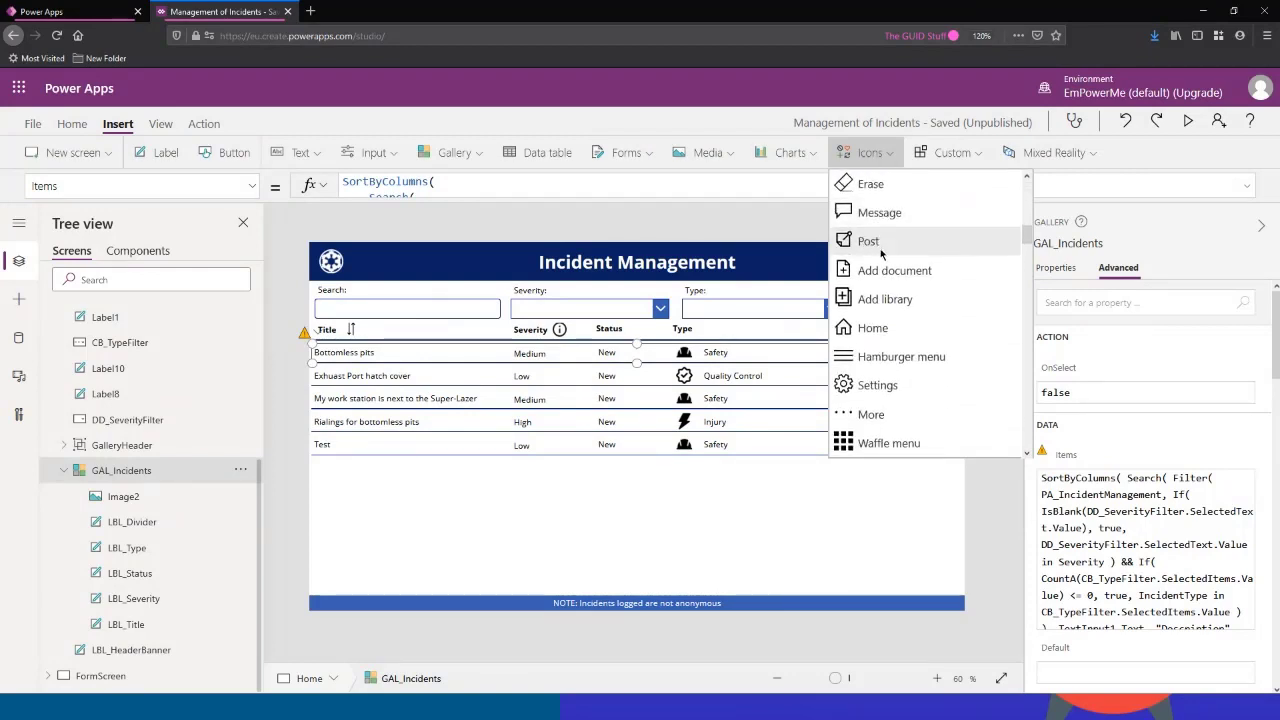
{"action": "scroll", "coordinate": [886, 258], "scroll_direction": "down", "scroll_amount": 4}
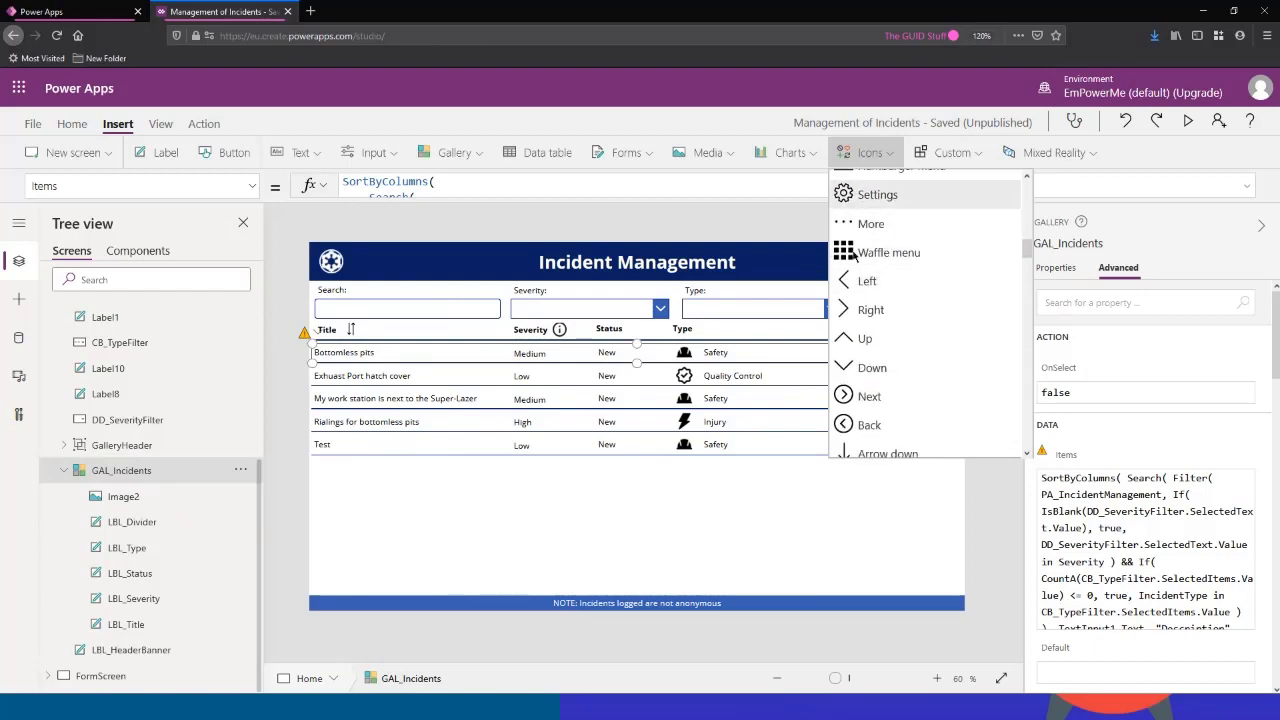
{"action": "scroll", "coordinate": [876, 258], "scroll_direction": "down", "scroll_amount": 4}
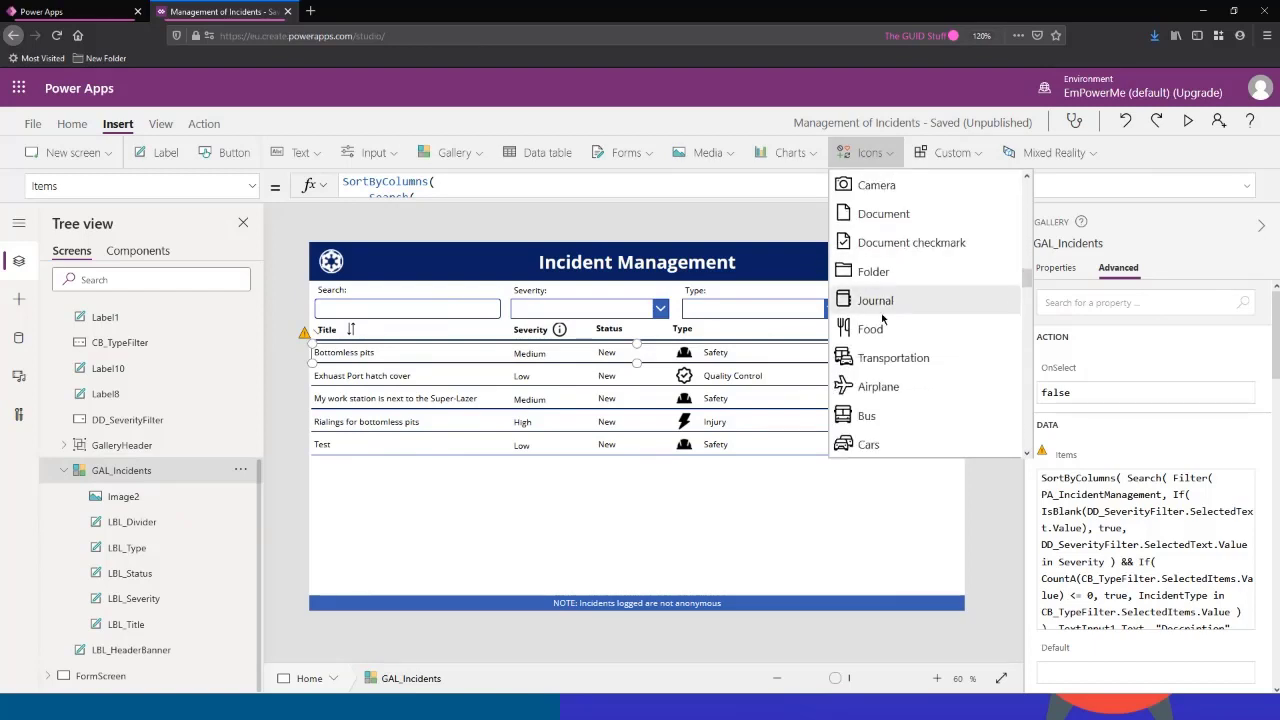
{"action": "scroll", "coordinate": [900, 290], "scroll_direction": "down", "scroll_amount": 4}
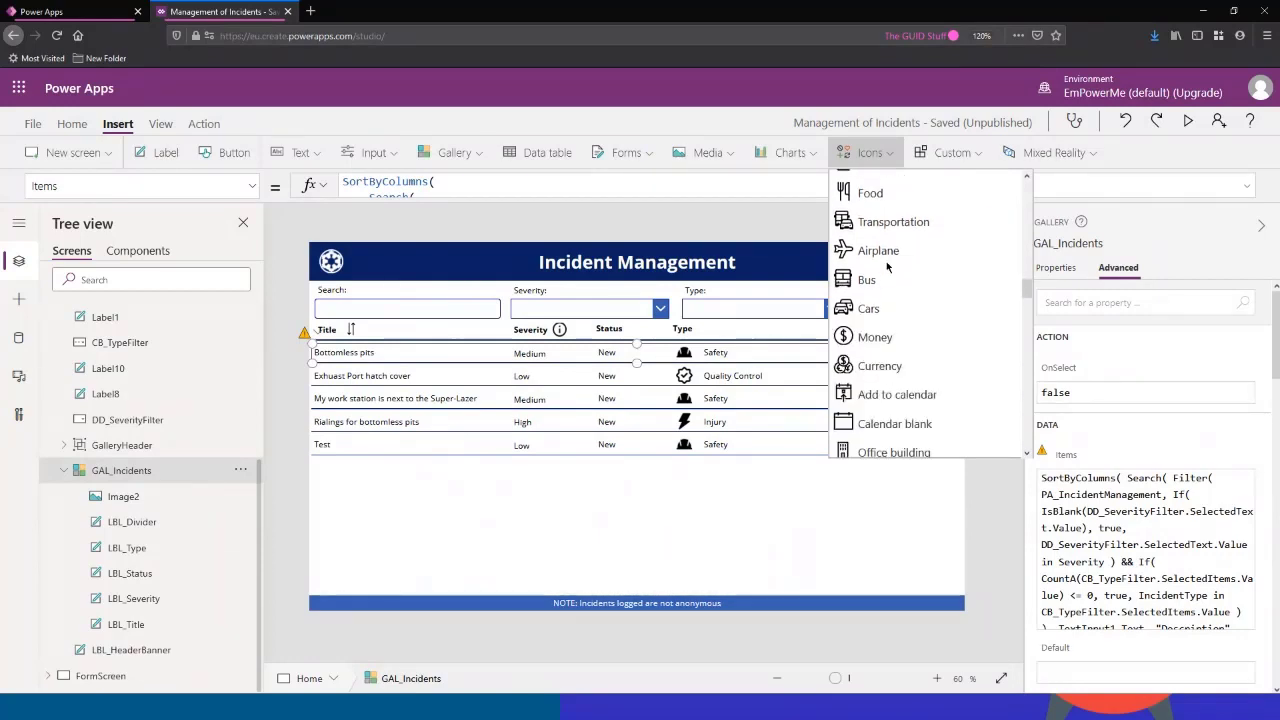
{"action": "scroll", "coordinate": [888, 276], "scroll_direction": "up", "scroll_amount": 15}
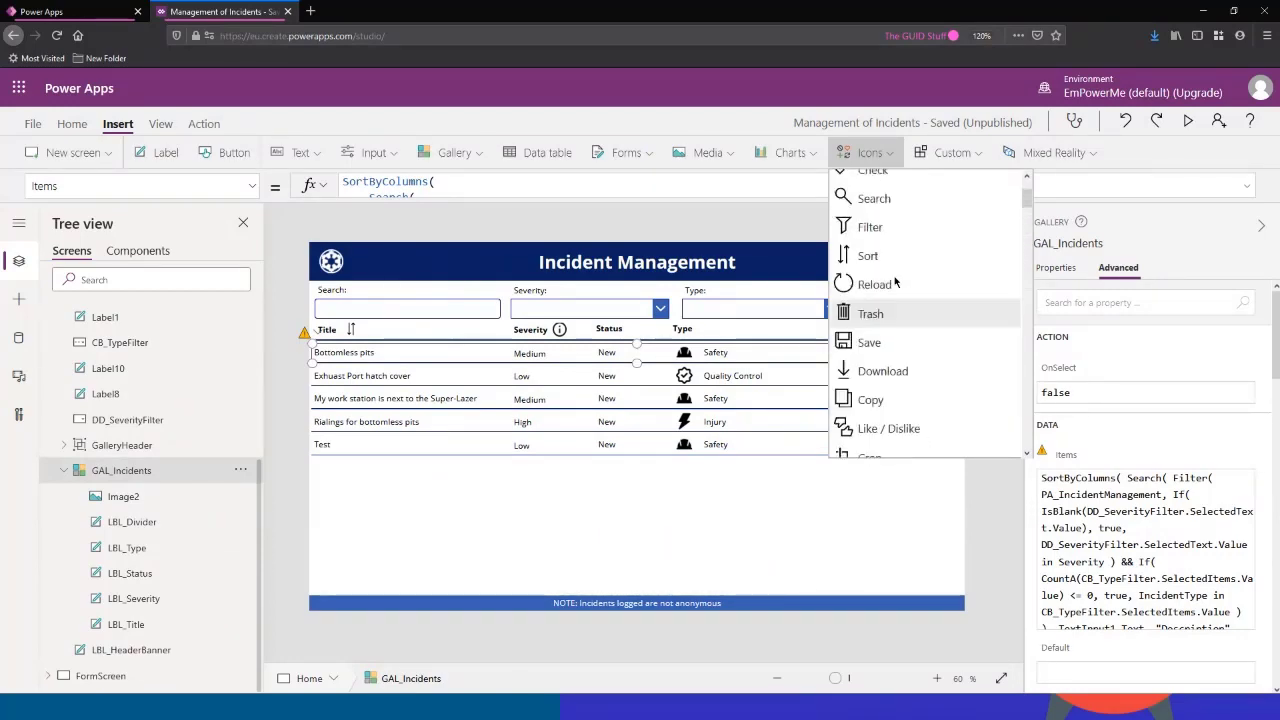
{"action": "key", "text": "Escape"}
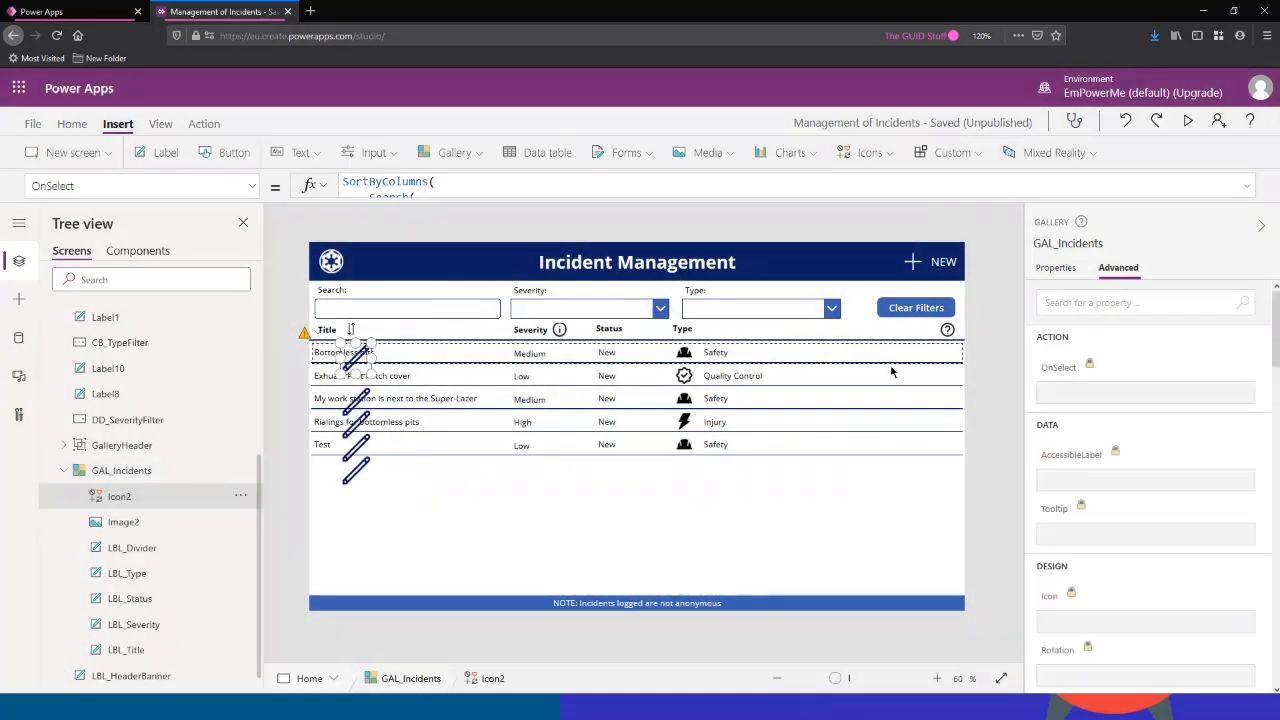
{"action": "left_click_drag", "start_coordinate": [357, 352], "coordinate": [947, 351]}
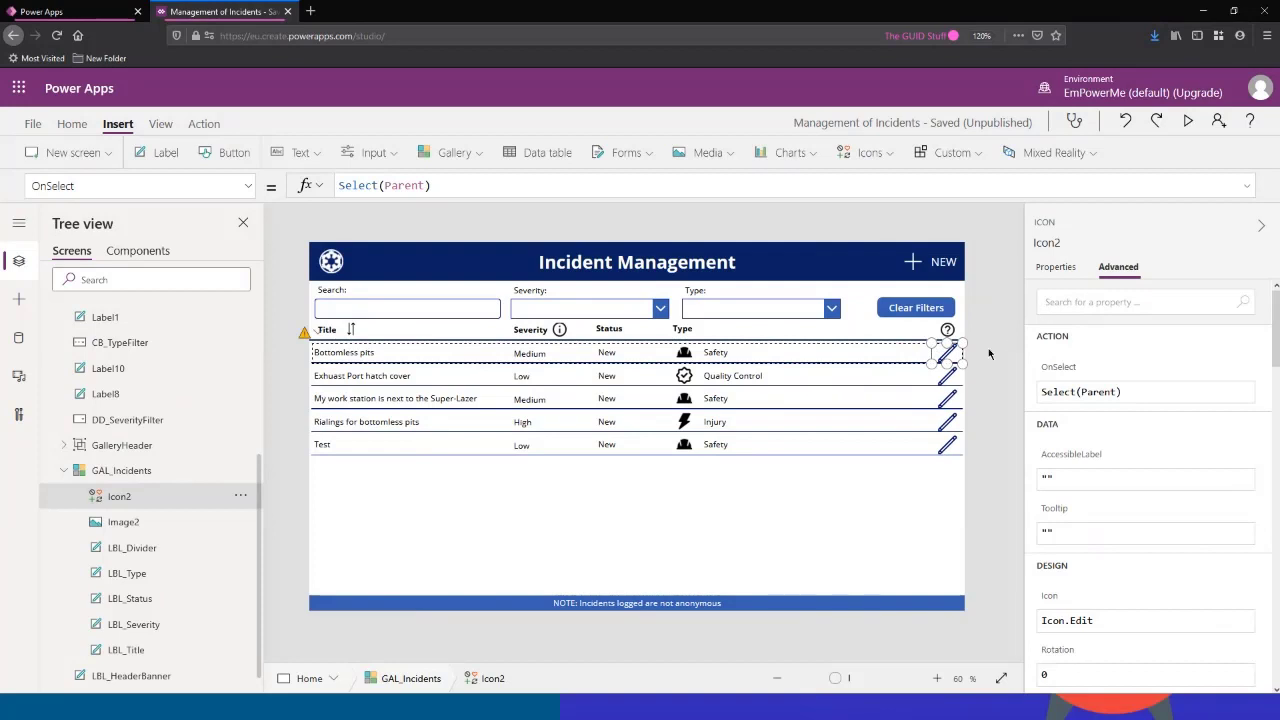
Step: Set the edit icon's top and bottom padding to 10
{"action": "scroll", "coordinate": [1078, 420], "scroll_direction": "down", "scroll_amount": 5}
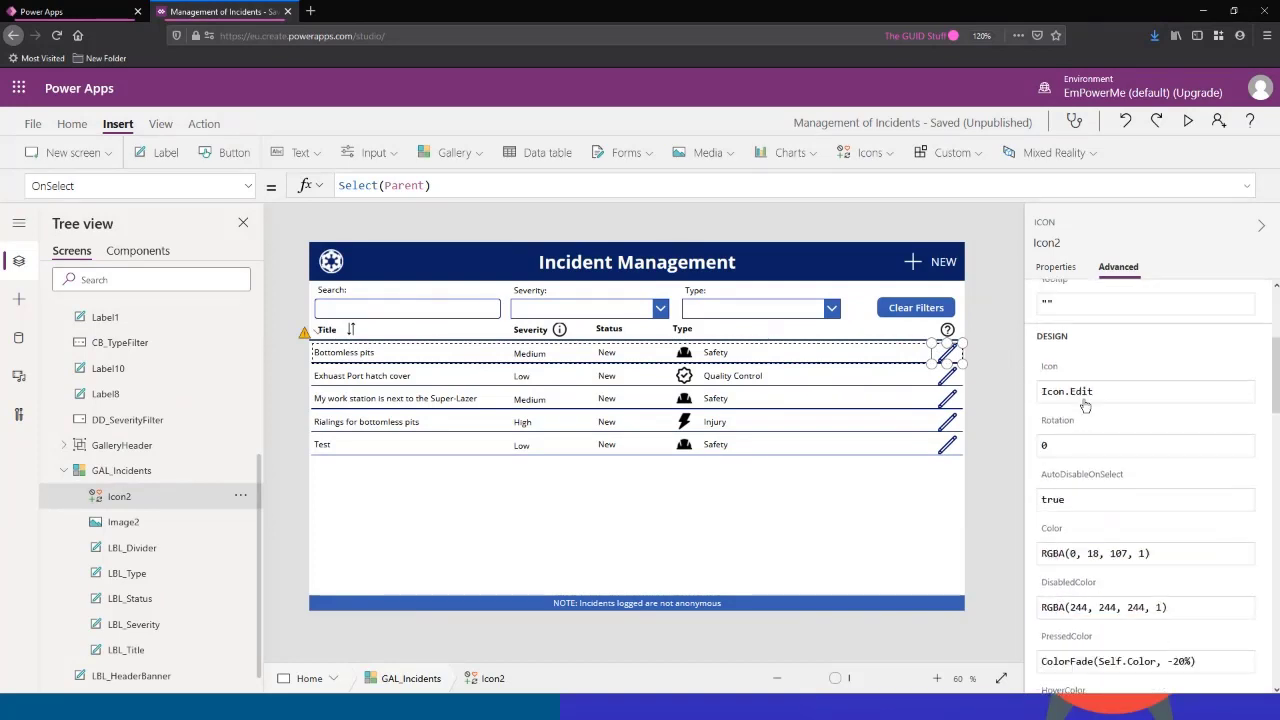
{"action": "scroll", "coordinate": [1090, 388], "scroll_direction": "up", "scroll_amount": 2}
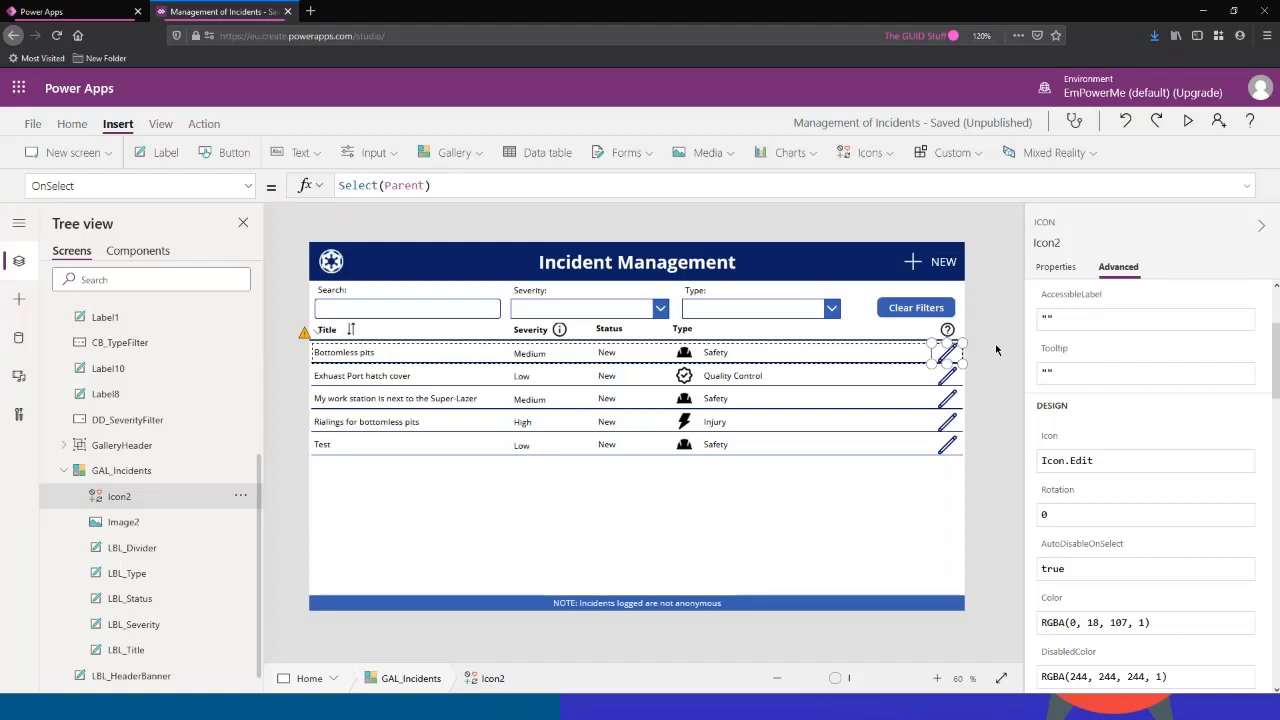
{"action": "scroll", "coordinate": [1110, 416], "scroll_direction": "down", "scroll_amount": 1}
{"action": "scroll", "coordinate": [1105, 410], "scroll_direction": "up", "scroll_amount": 5}
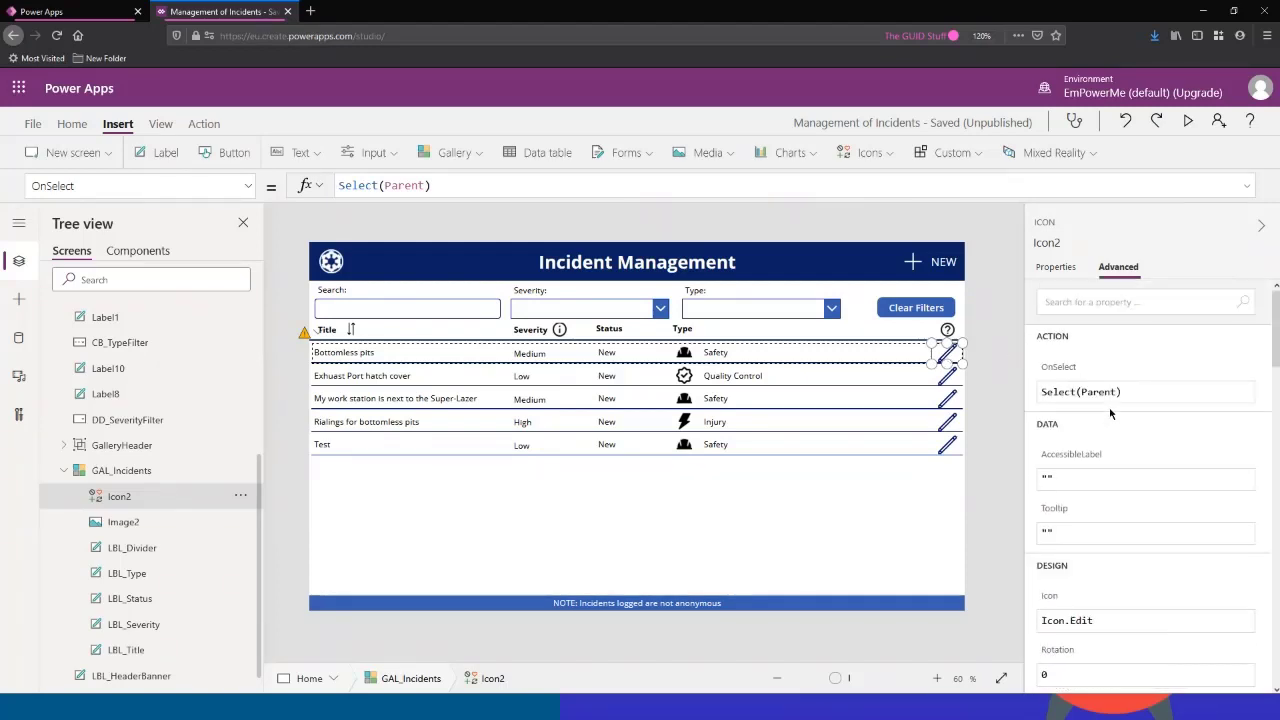
{"action": "left_click", "coordinate": [1055, 267]}
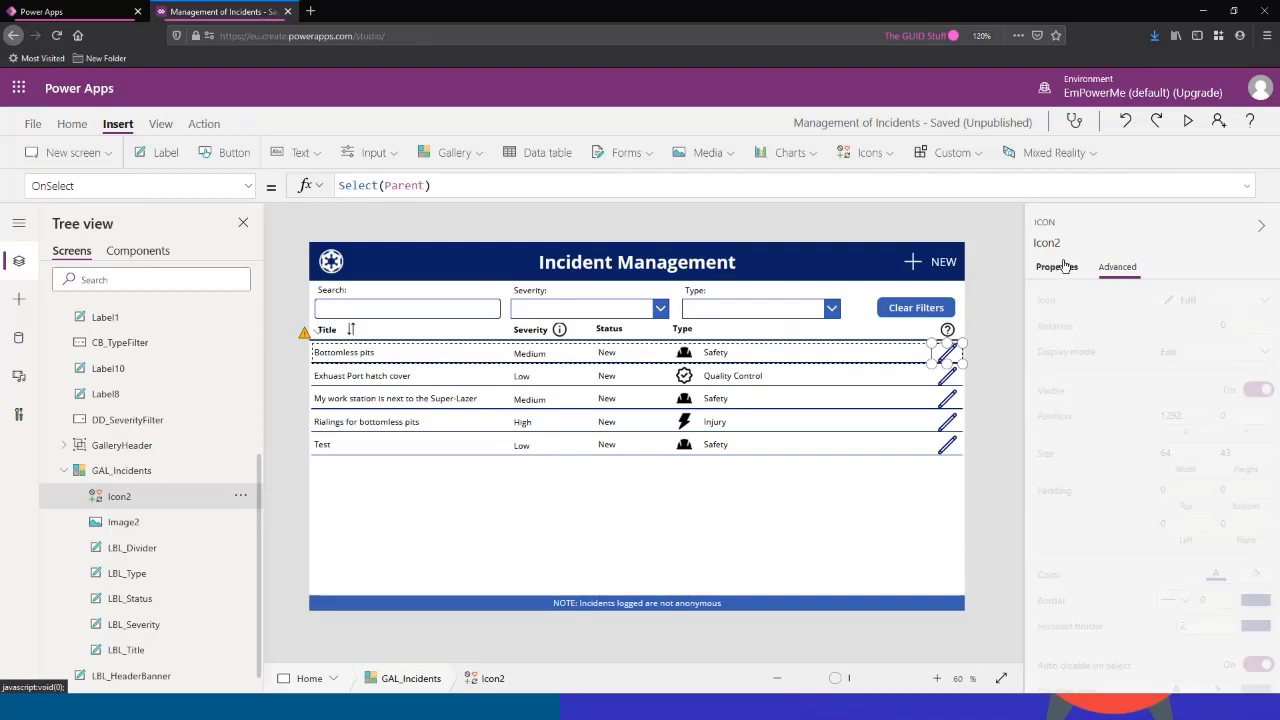
{"action": "left_click", "coordinate": [1177, 488]}
{"action": "type", "text": "10"}
{"action": "key", "text": "Tab"}
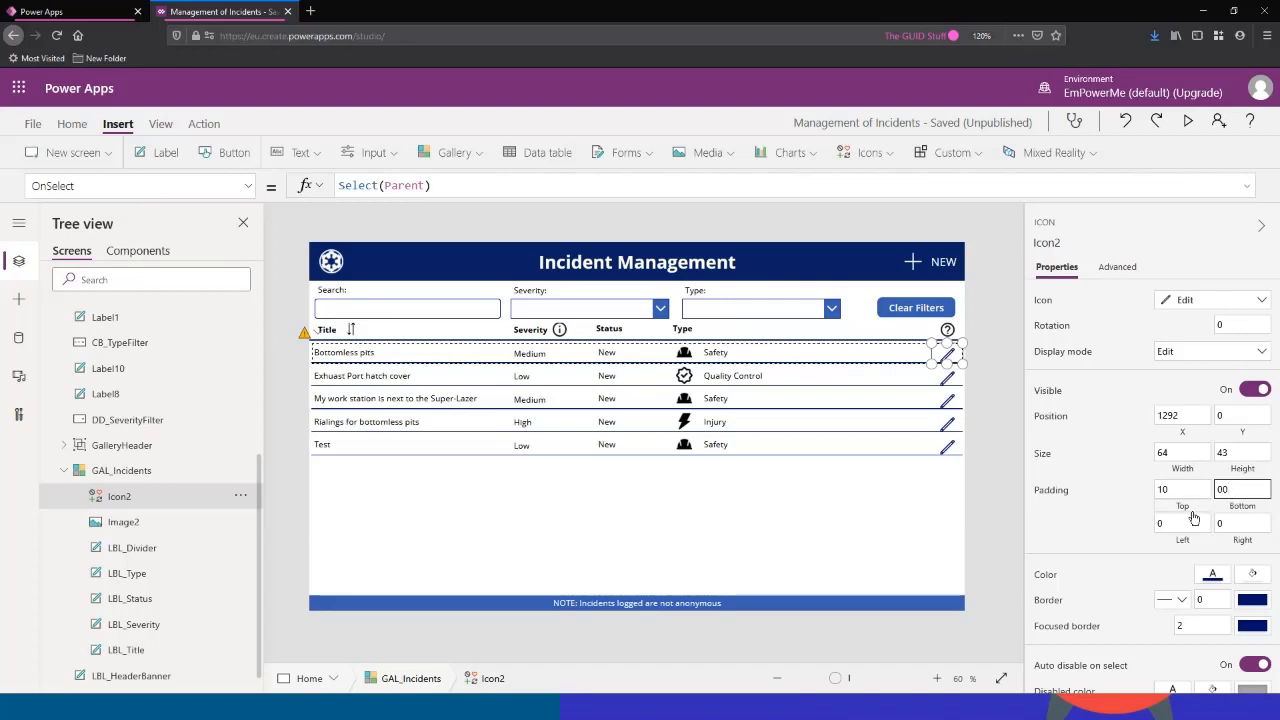
Step: Set the edit icon's left, right and bottom padding to 5
{"action": "left_click", "coordinate": [1176, 524]}
{"action": "type", "text": "1"}
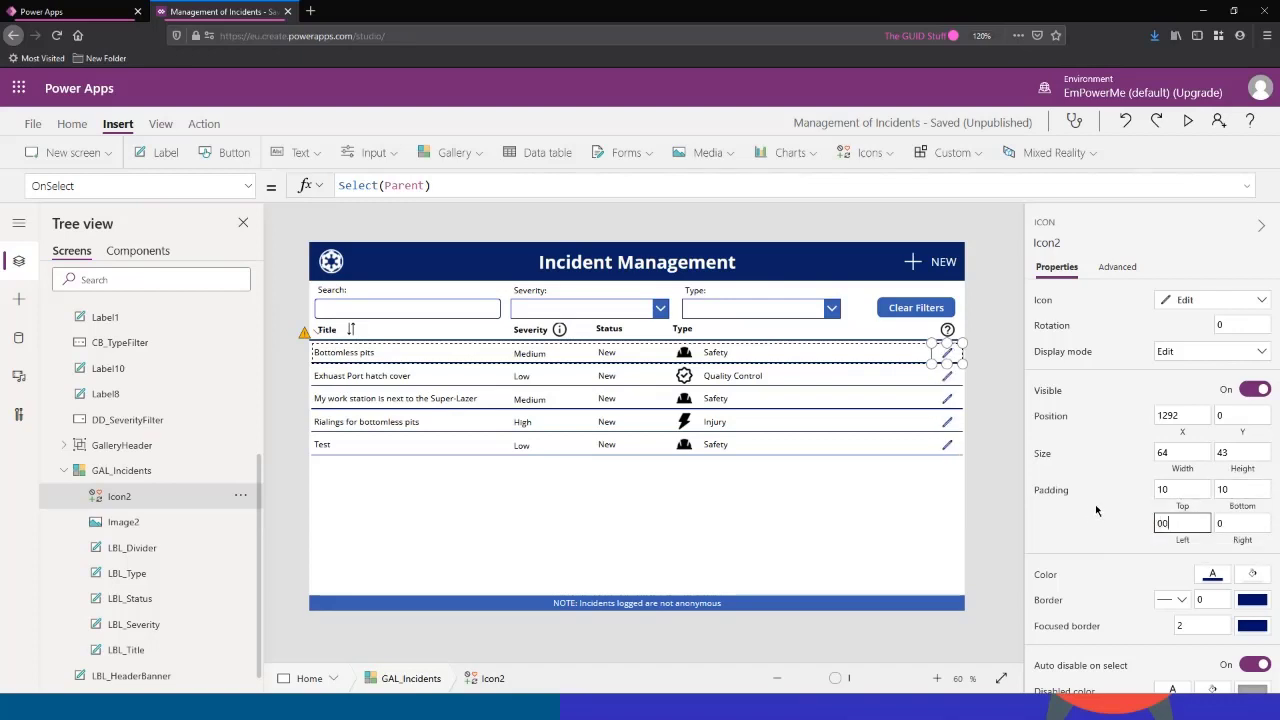
{"action": "key", "text": "BackSpace"}
{"action": "key", "text": "BackSpace"}
{"action": "type", "text": "5"}
{"action": "left_click", "coordinate": [1178, 490]}
{"action": "left_click", "coordinate": [1240, 488]}
{"action": "type", "text": "5"}
{"action": "type", "text": "5"}
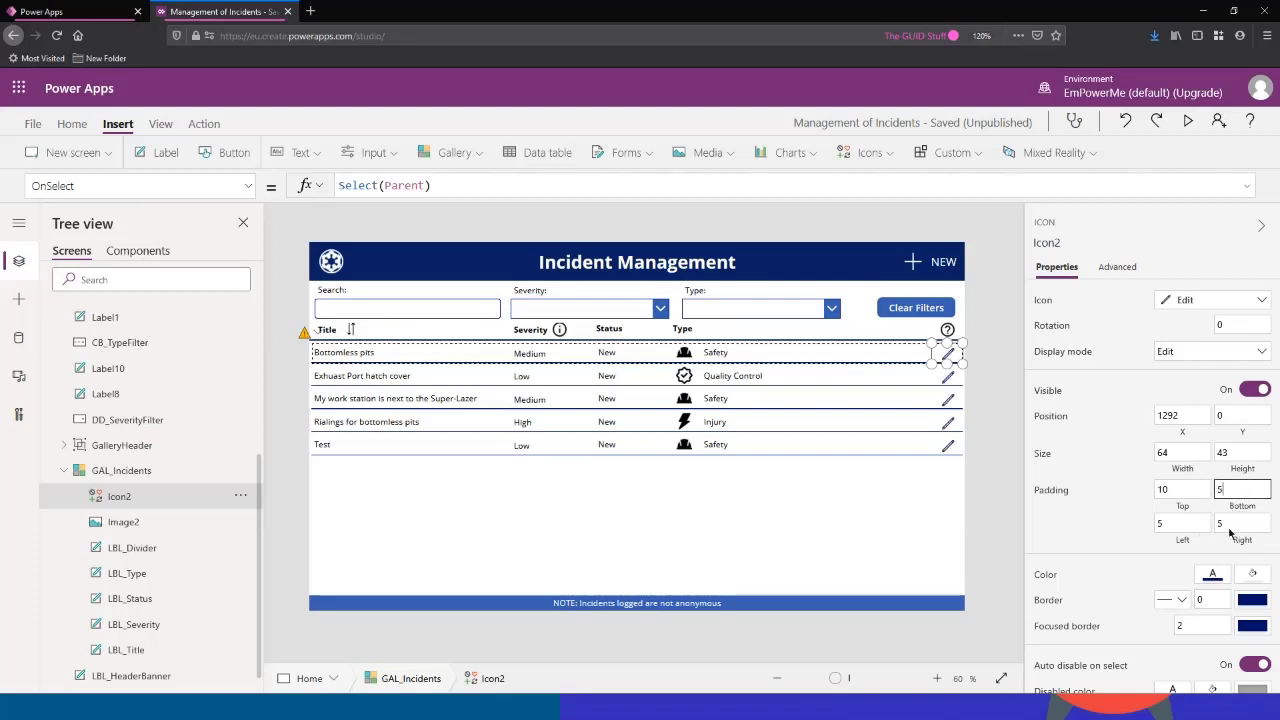
{"action": "left_click", "coordinate": [1008, 426]}
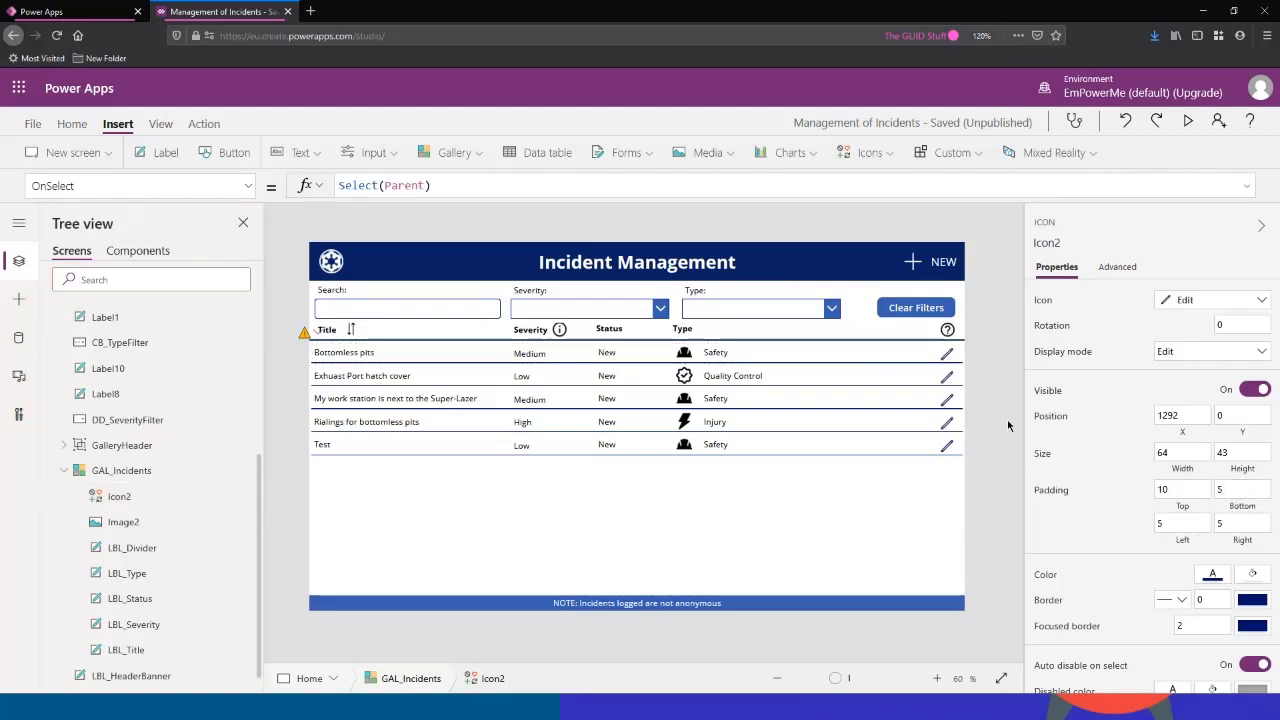
{"action": "left_click", "coordinate": [949, 358]}
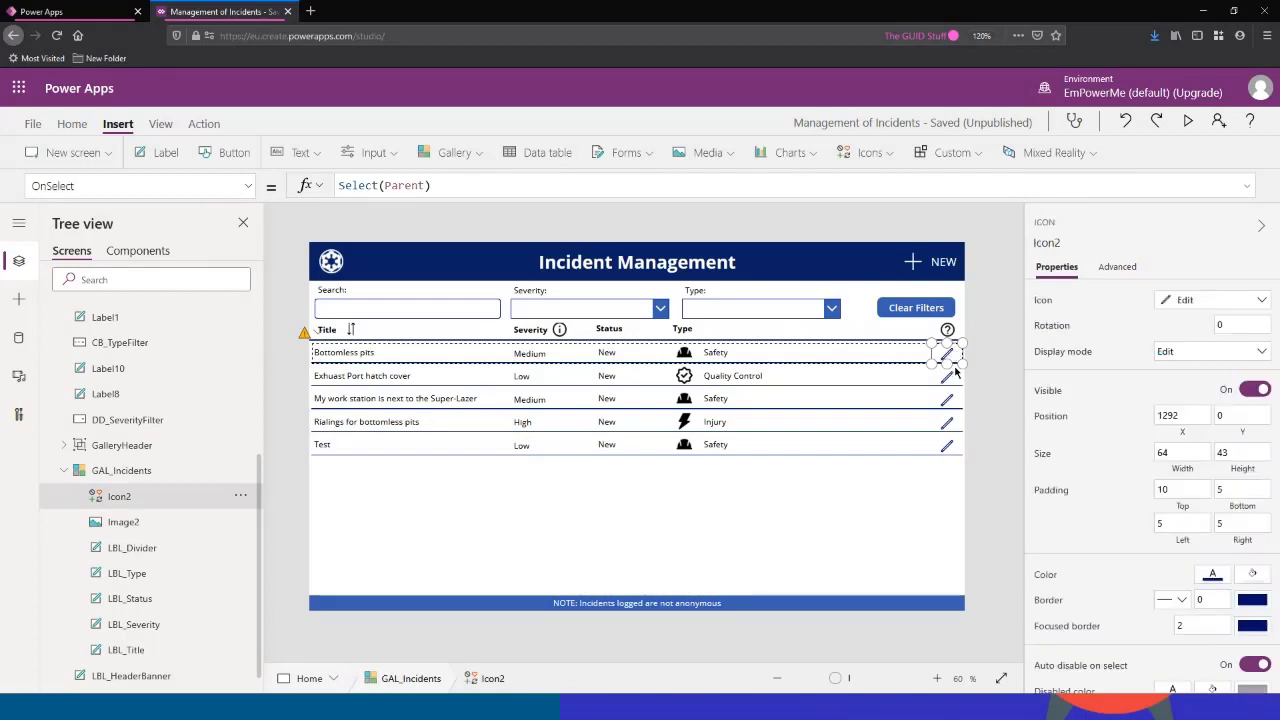
{"action": "left_click", "coordinate": [997, 363]}
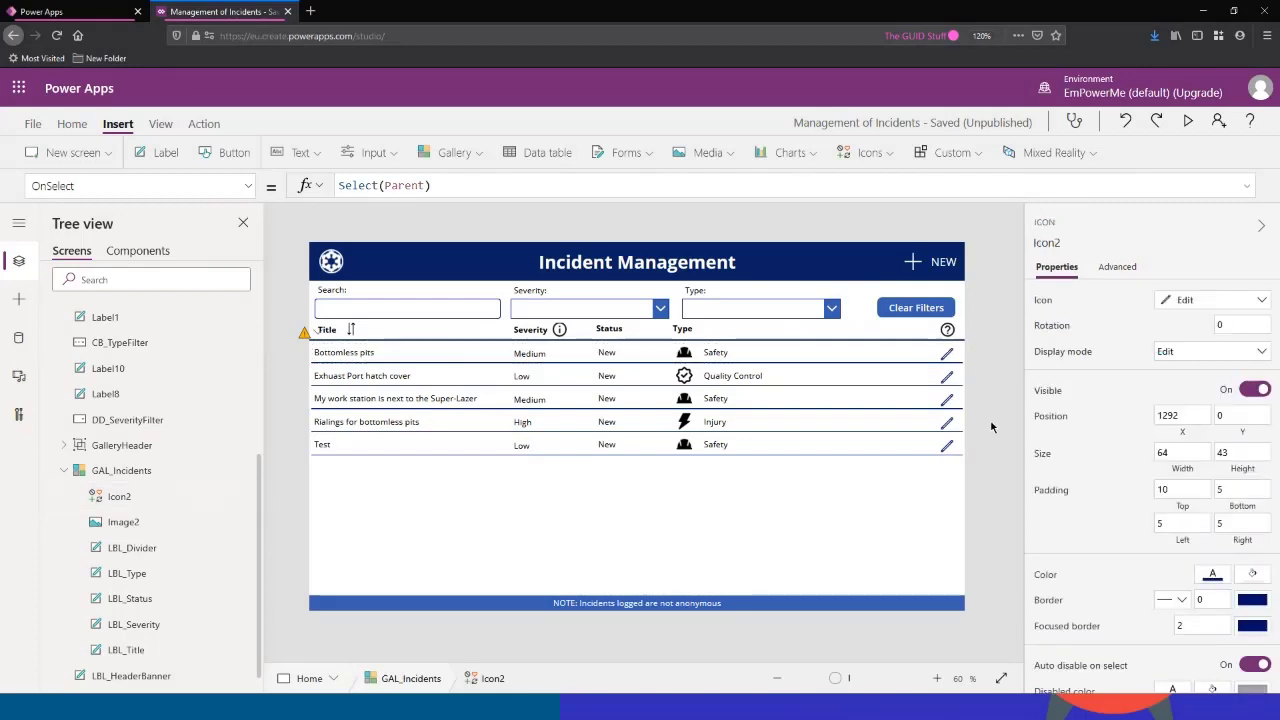
Step: Collapse the Home screen's contents, view the incident form on FormScreen and return to Home
{"action": "left_click", "coordinate": [945, 357]}
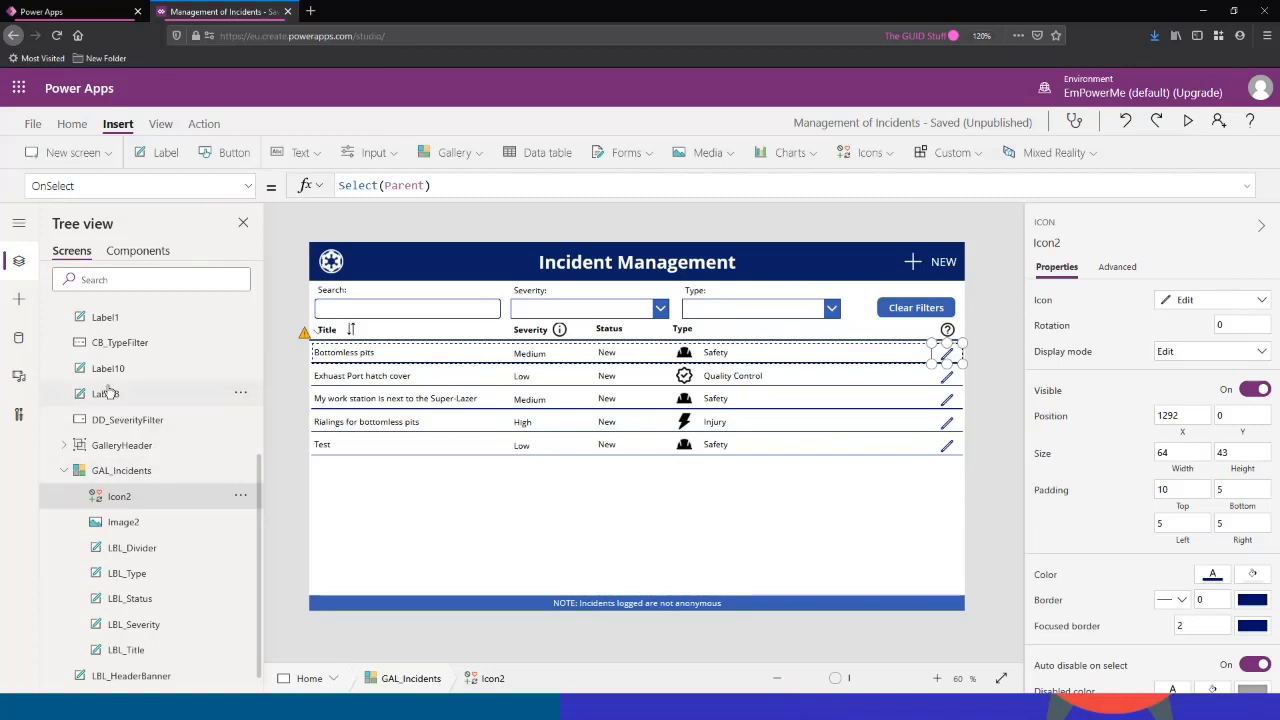
{"action": "scroll", "coordinate": [118, 374], "scroll_direction": "up", "scroll_amount": 3}
{"action": "scroll", "coordinate": [118, 374], "scroll_direction": "up", "scroll_amount": 3}
{"action": "left_click", "coordinate": [50, 338]}
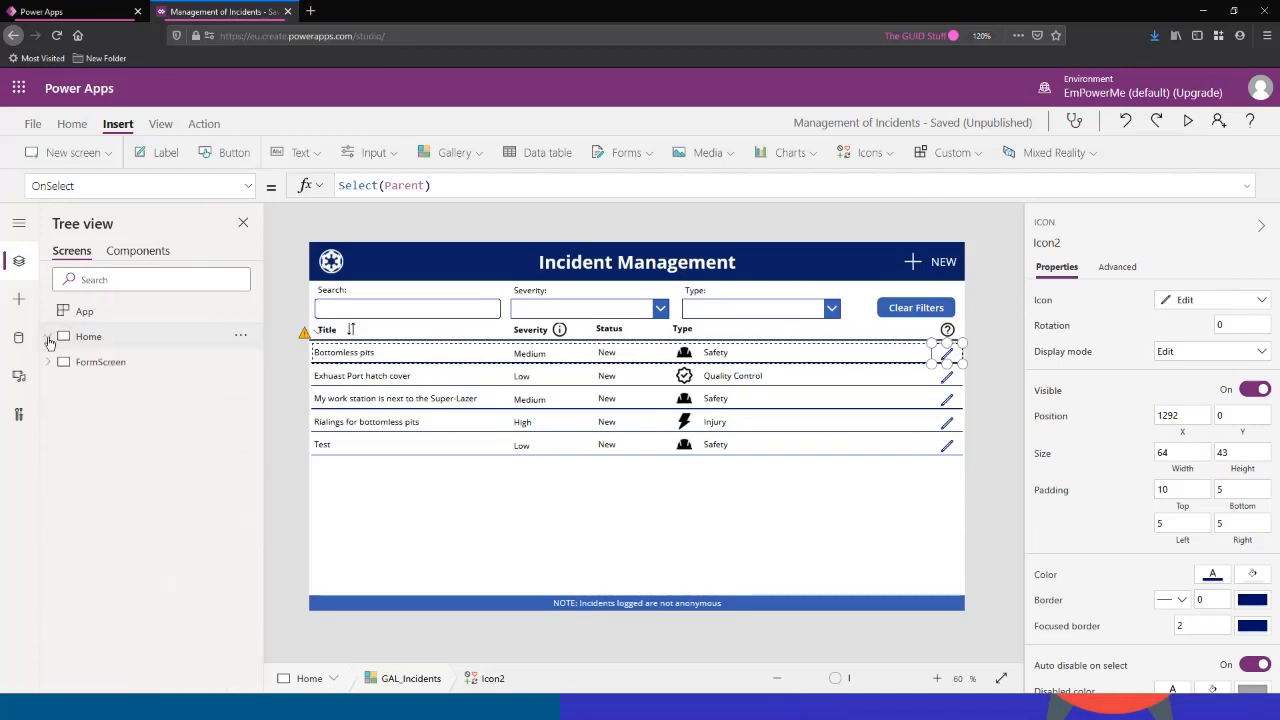
{"action": "left_click", "coordinate": [104, 363]}
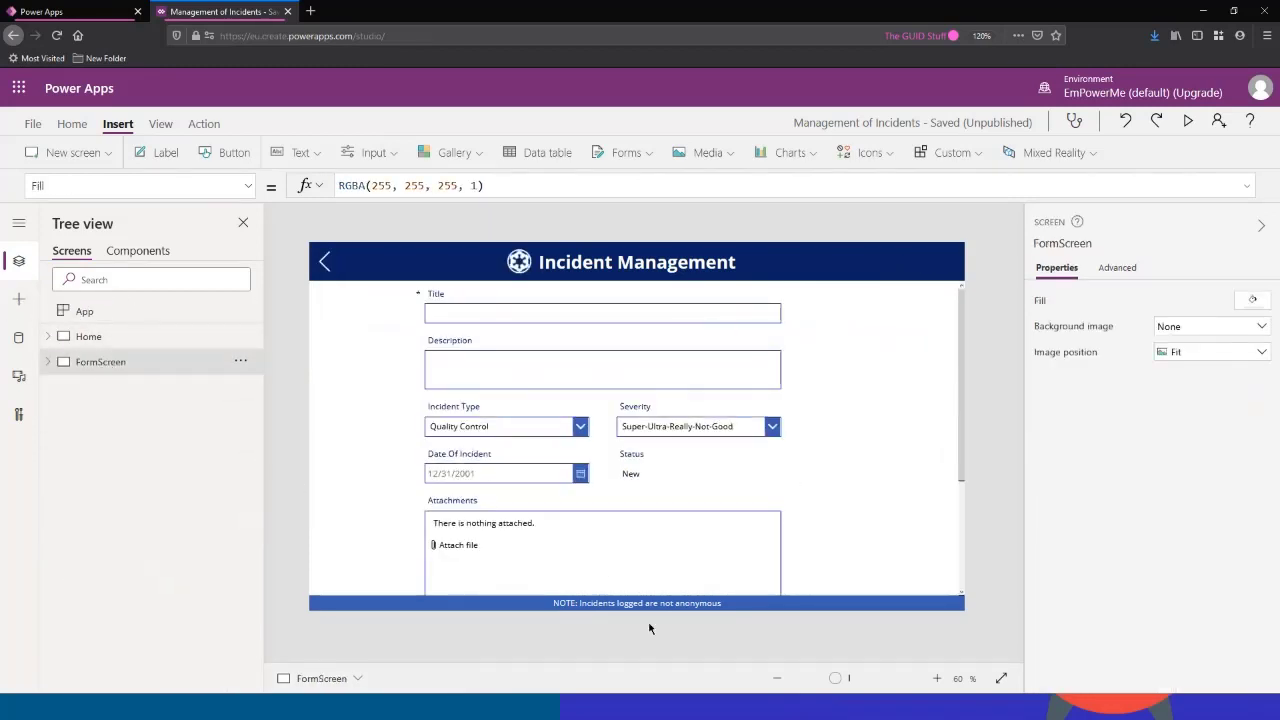
{"action": "left_click", "coordinate": [96, 342]}
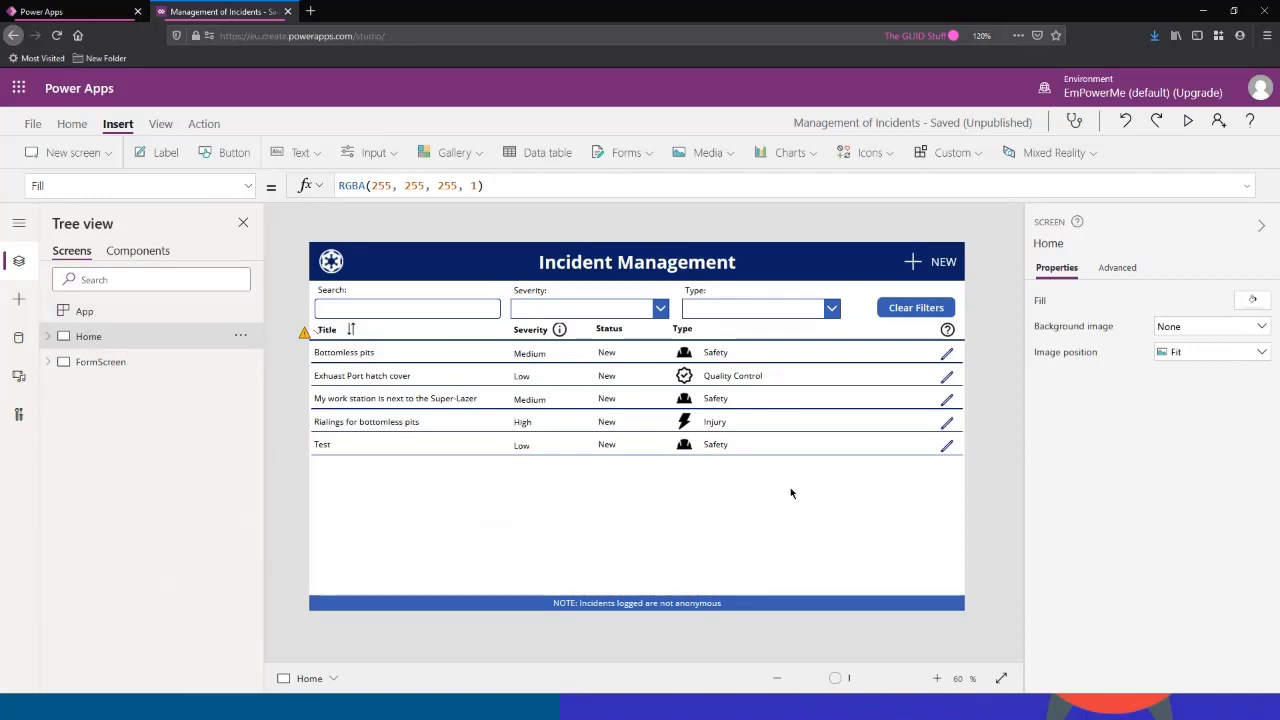
Step: Append a semicolon and a new line after Select(Parent) in the edit icon's OnSelect formula, with the formula editor expanded
{"action": "left_click", "coordinate": [946, 353]}
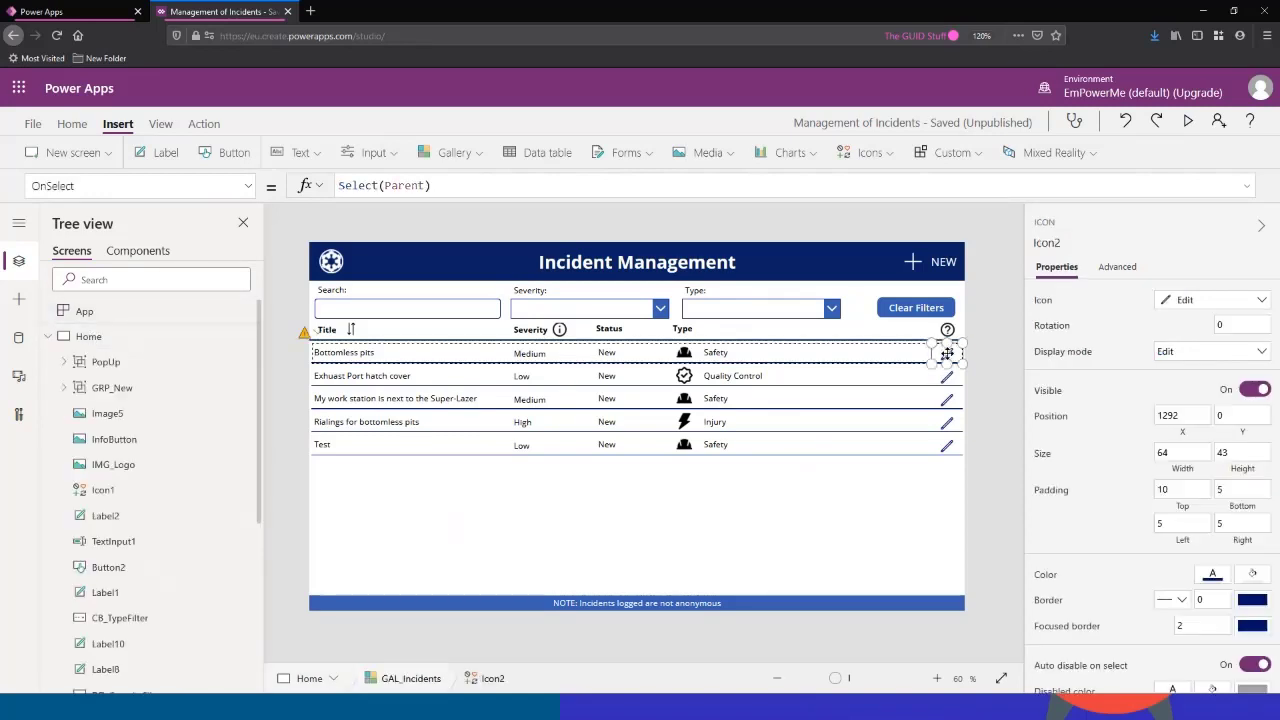
{"action": "left_click", "coordinate": [60, 185]}
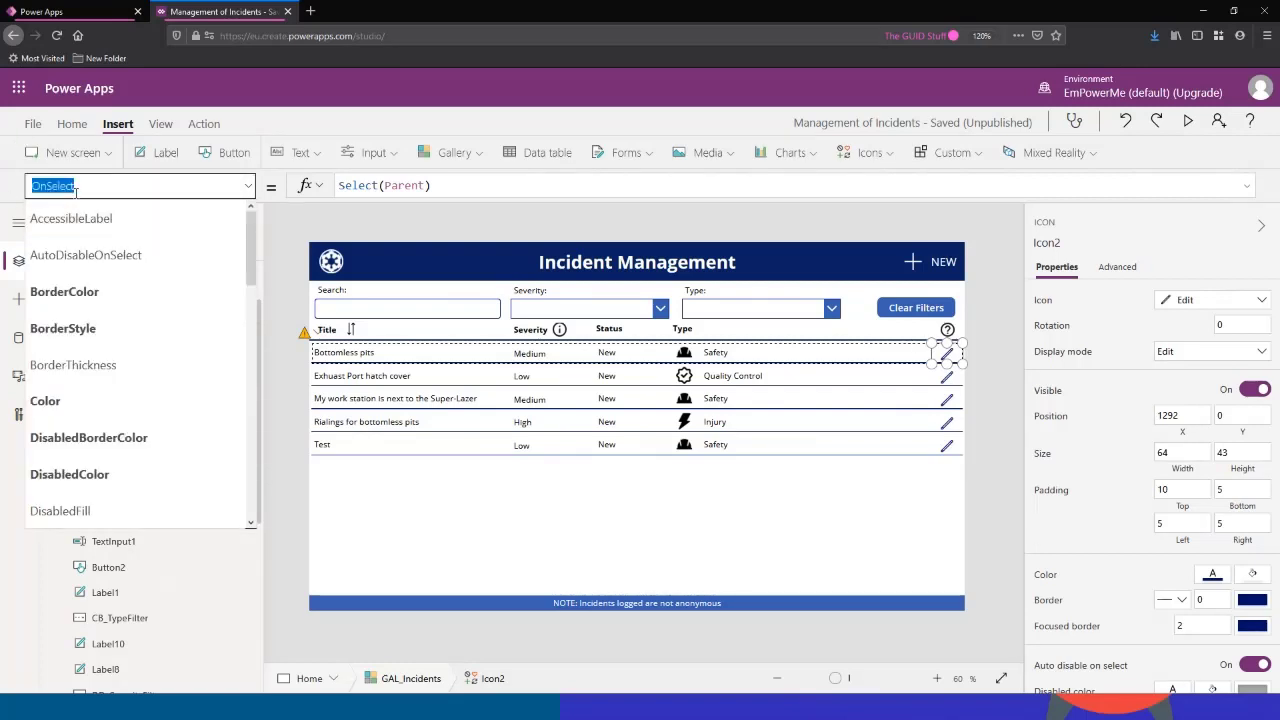
{"action": "left_click", "coordinate": [495, 187]}
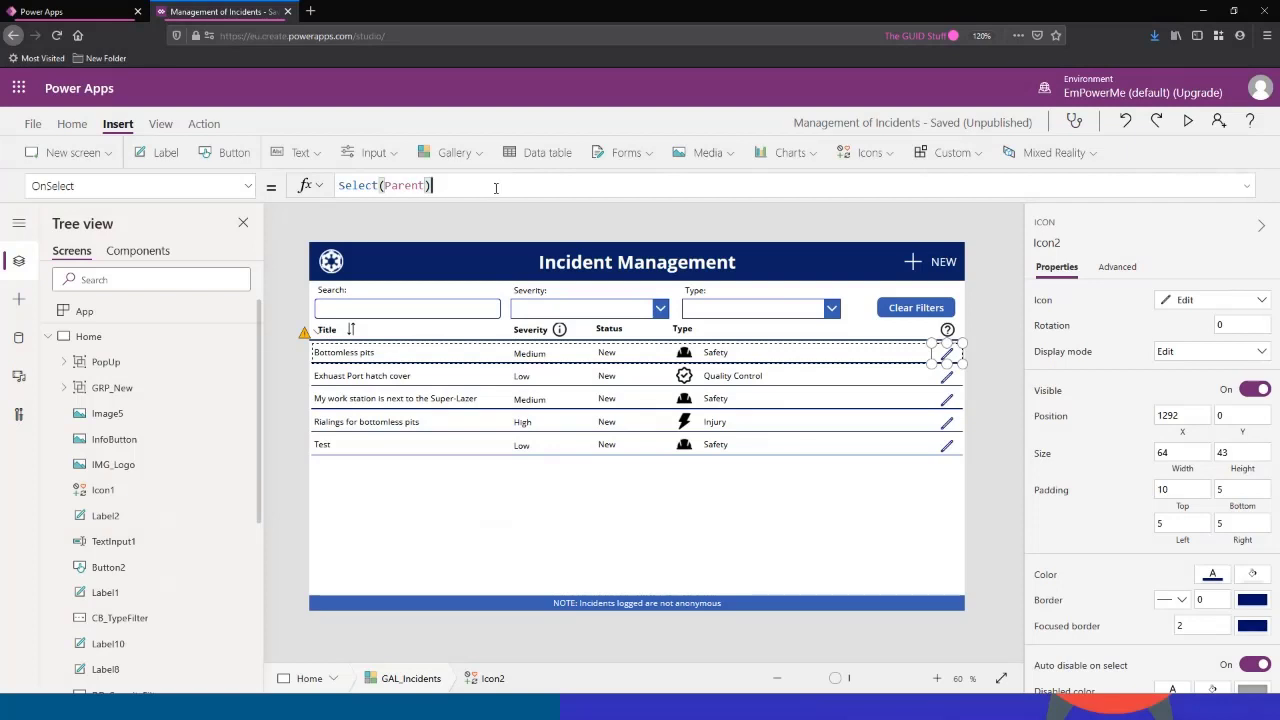
{"action": "type", "text": ";"}
{"action": "key", "text": "shift+Return"}
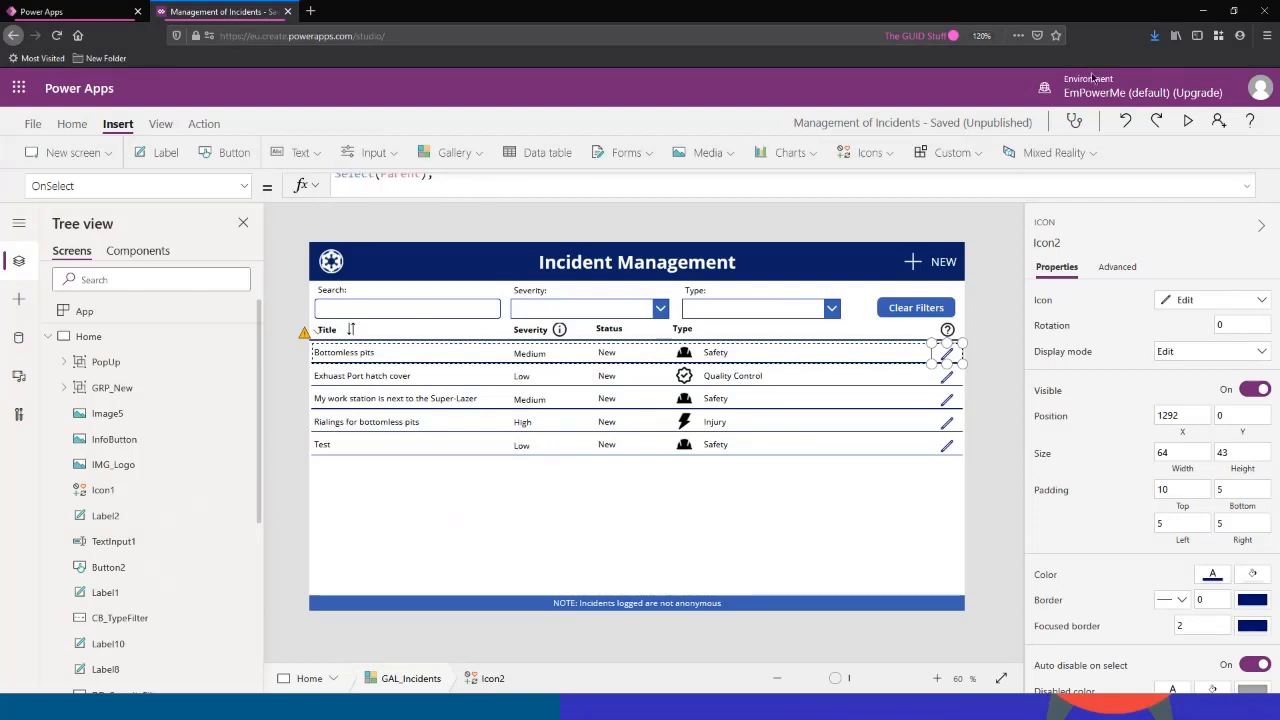
{"action": "left_click", "coordinate": [1247, 186]}
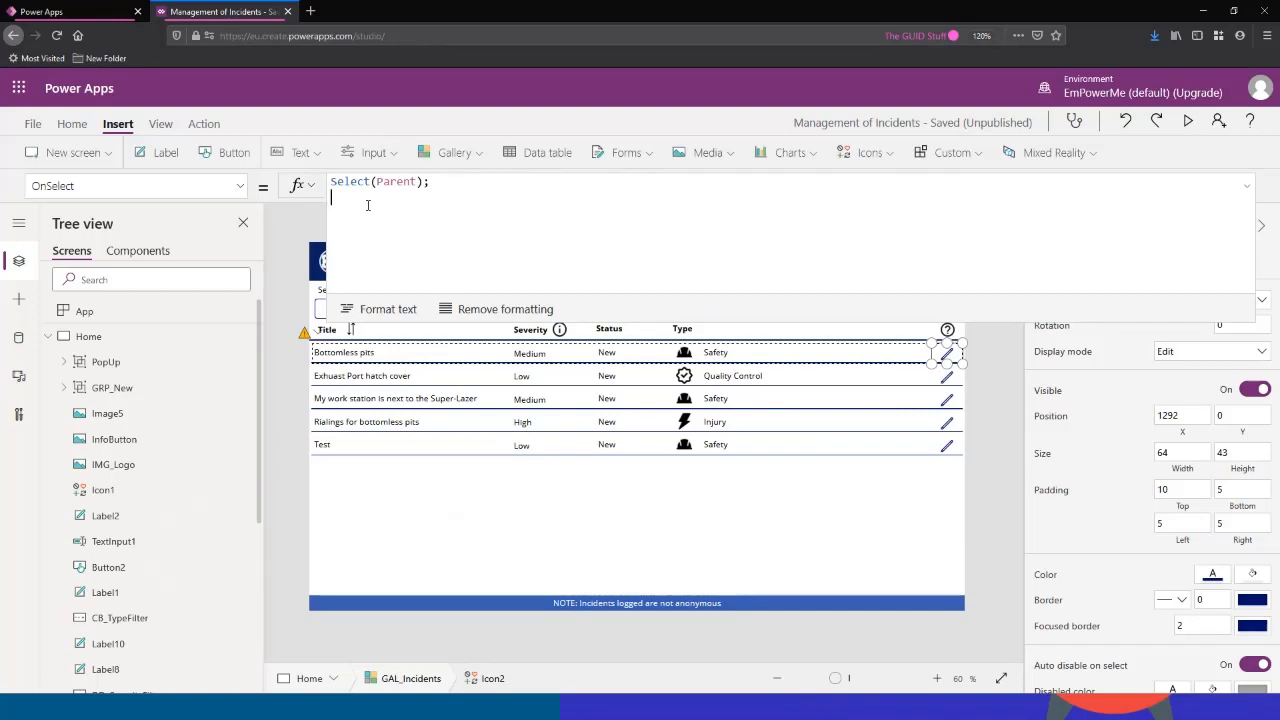
Step: Show FormScreen with the formula editor collapsed, and select FRM_NewEdit with its data cards collapsed in the tree
{"action": "scroll", "coordinate": [80, 392], "scroll_direction": "down", "scroll_amount": 5}
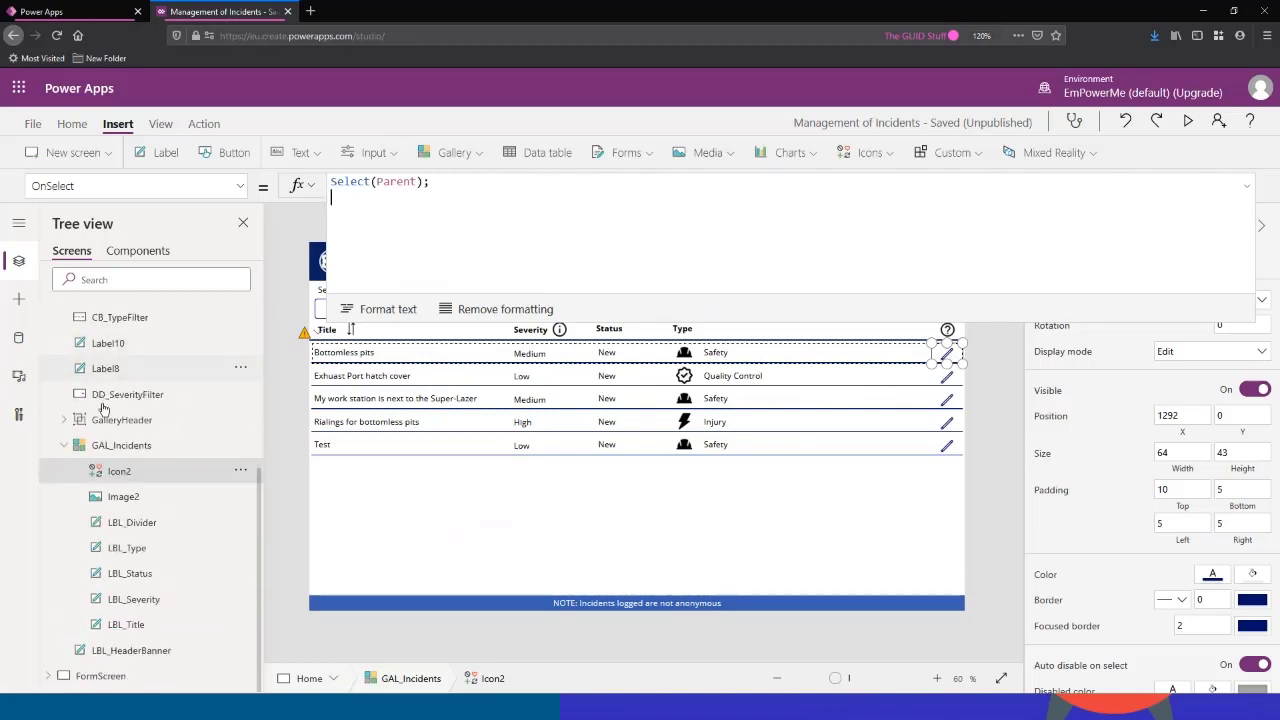
{"action": "left_click", "coordinate": [100, 676]}
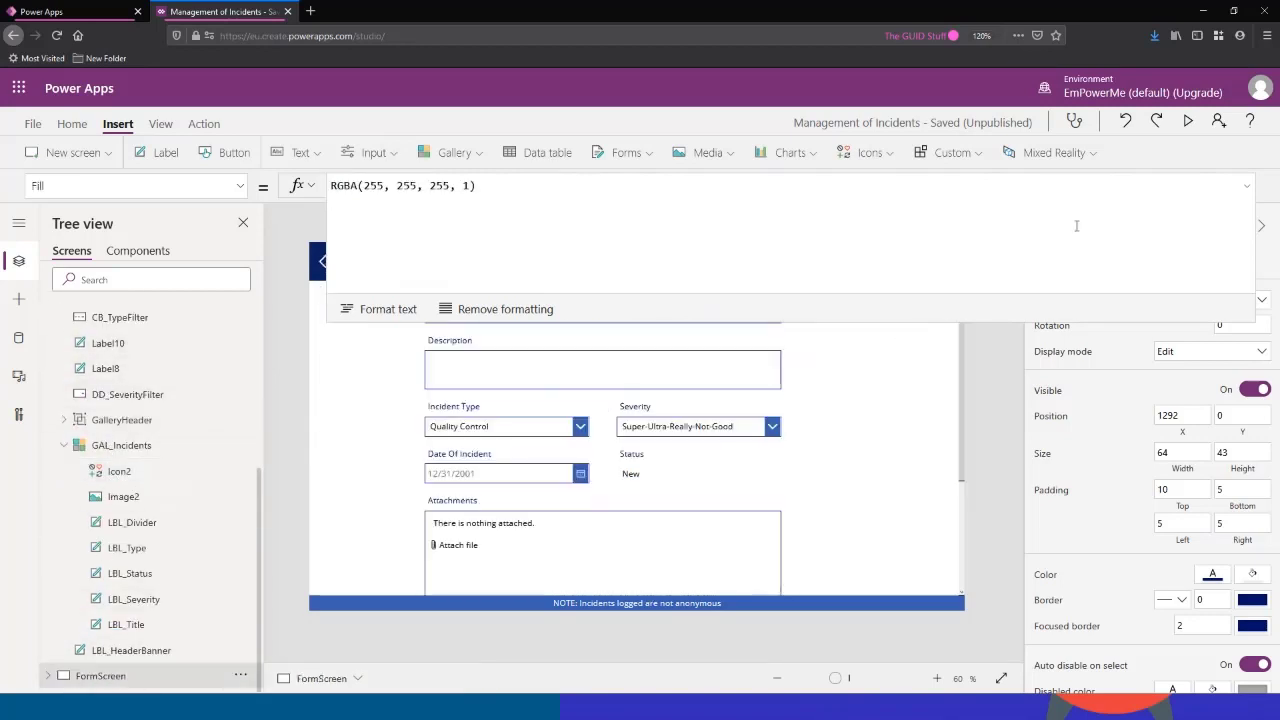
{"action": "left_click", "coordinate": [1247, 183]}
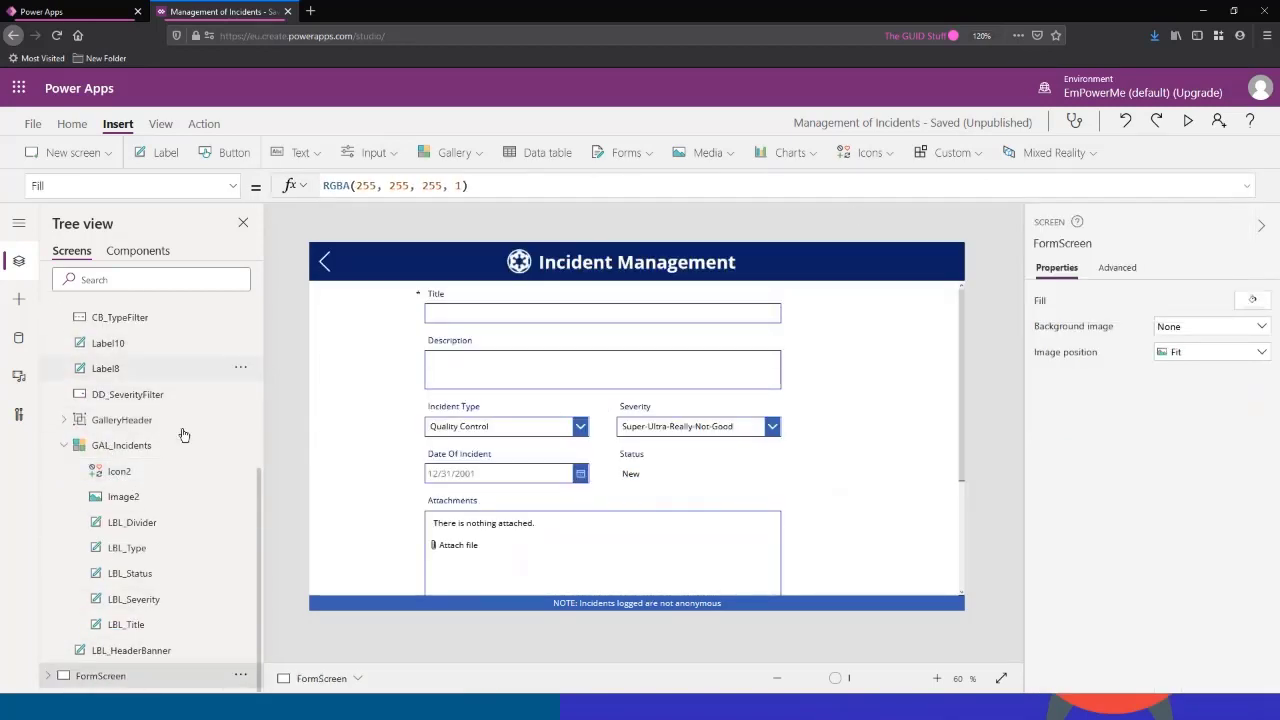
{"action": "left_click", "coordinate": [46, 676]}
{"action": "scroll", "coordinate": [140, 470], "scroll_direction": "down", "scroll_amount": 6}
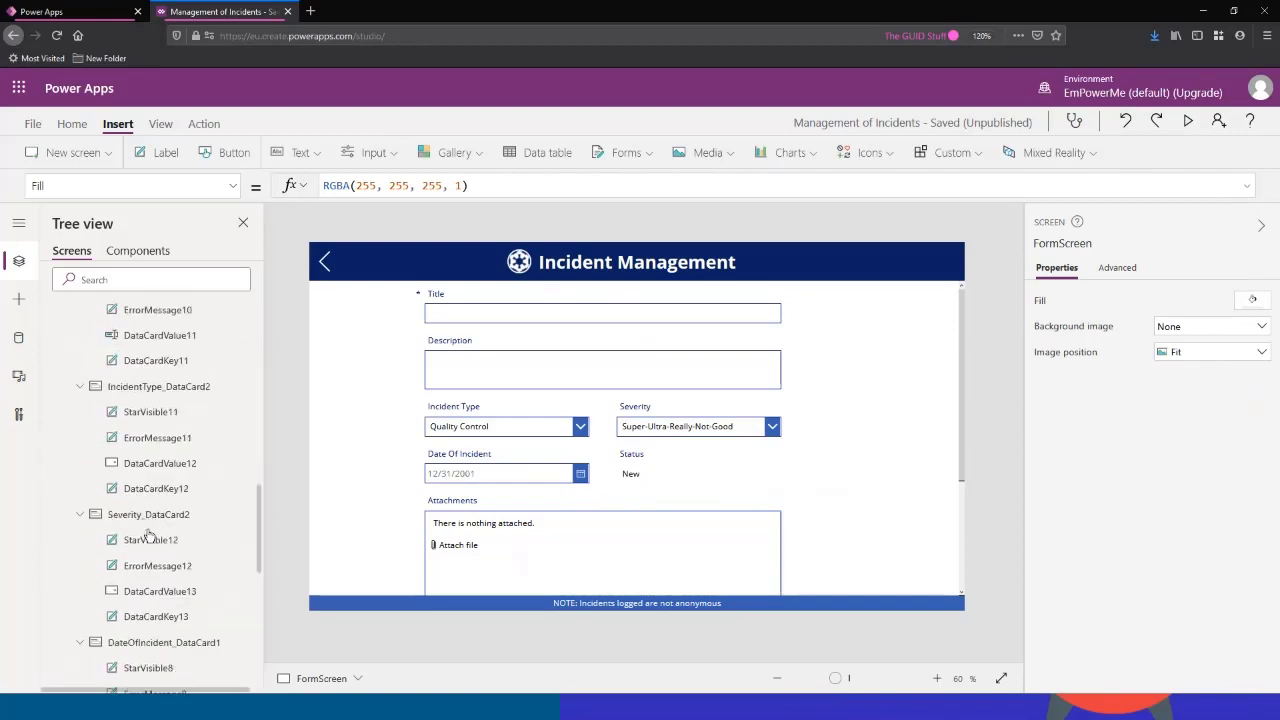
{"action": "scroll", "coordinate": [135, 465], "scroll_direction": "up", "scroll_amount": 10}
{"action": "scroll", "coordinate": [110, 455], "scroll_direction": "down", "scroll_amount": 5}
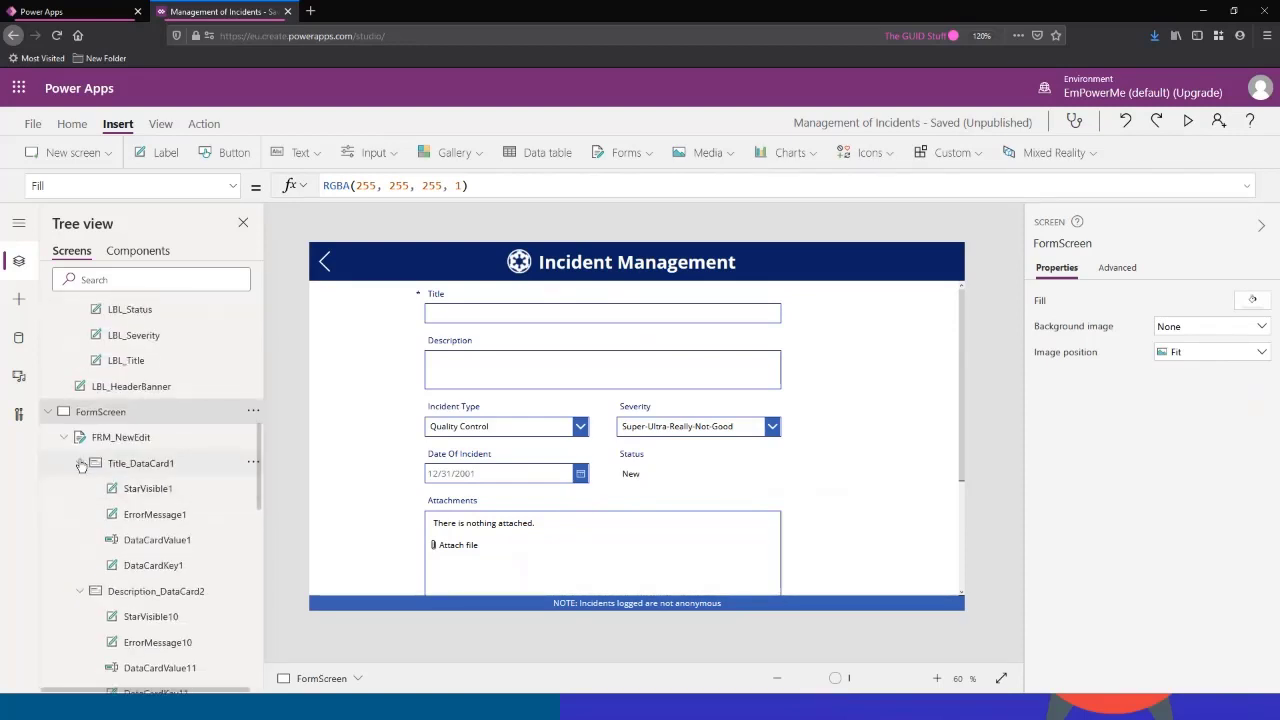
{"action": "left_click", "coordinate": [64, 439]}
{"action": "left_click", "coordinate": [121, 572]}
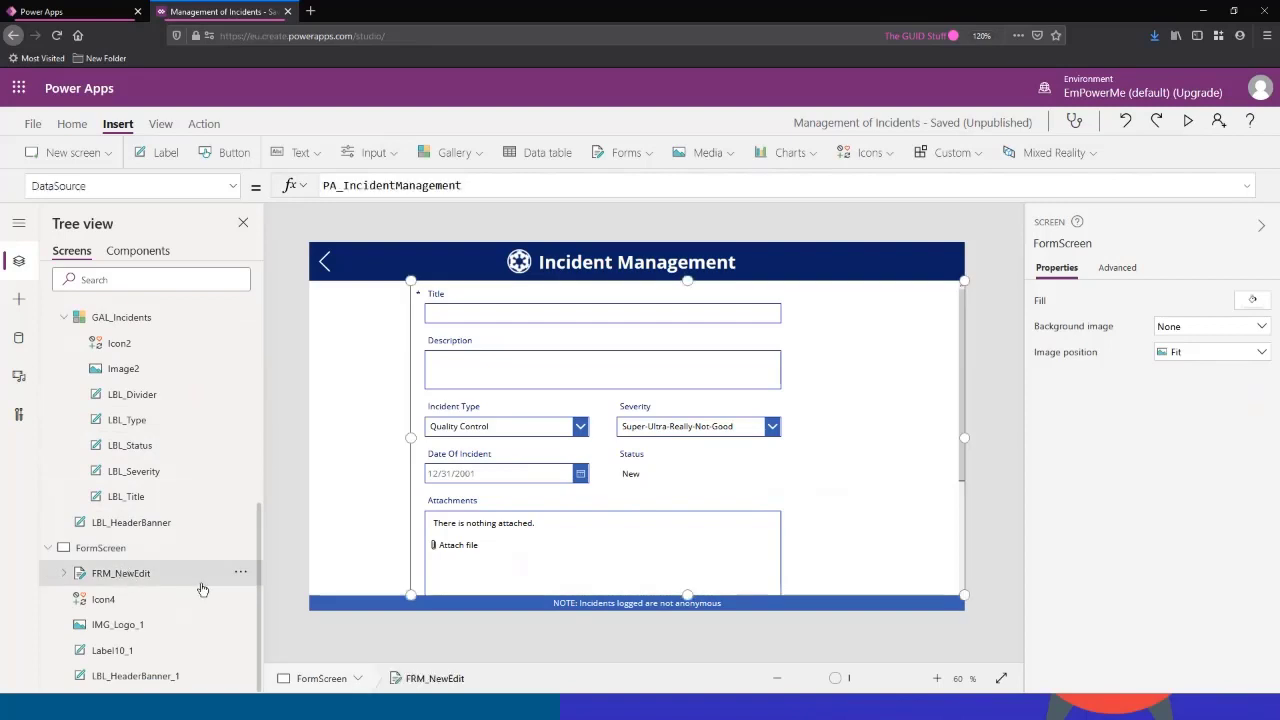
Step: Examine the DefaultMode property of FRM_NewEdit and the full form of its formula
{"action": "left_click", "coordinate": [232, 187]}
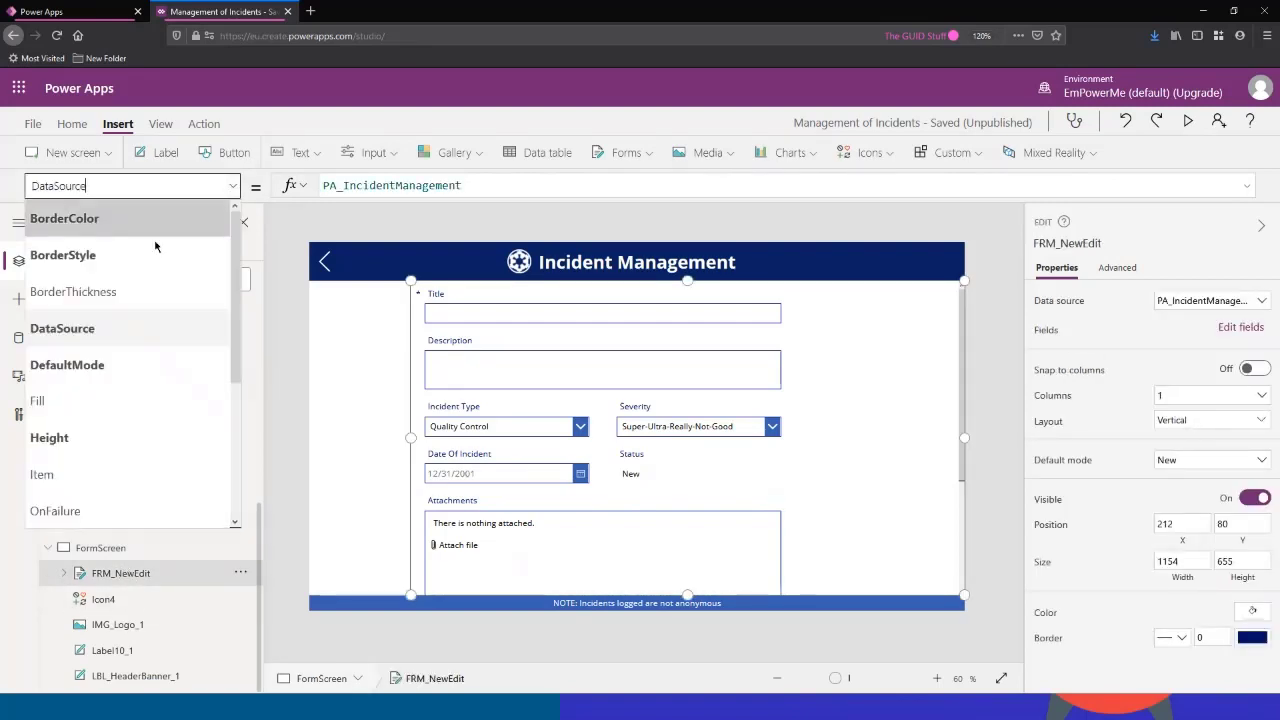
{"action": "left_click", "coordinate": [95, 375]}
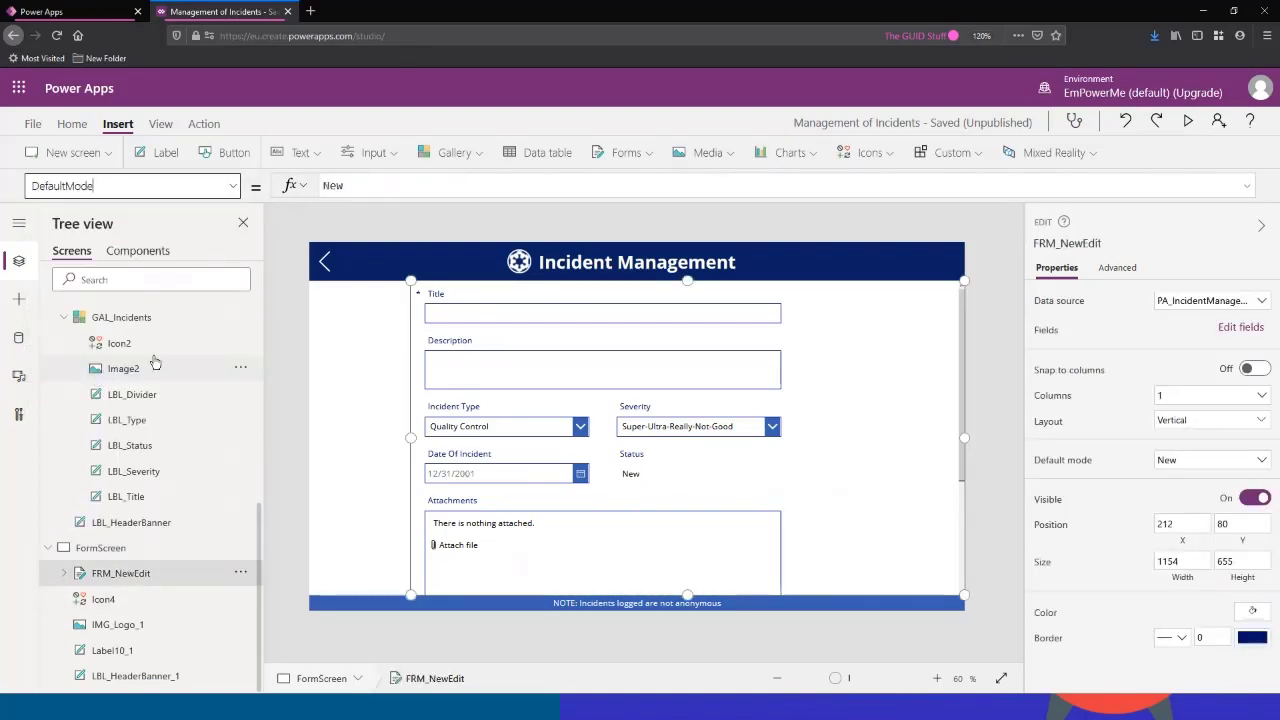
{"action": "left_click", "coordinate": [366, 184]}
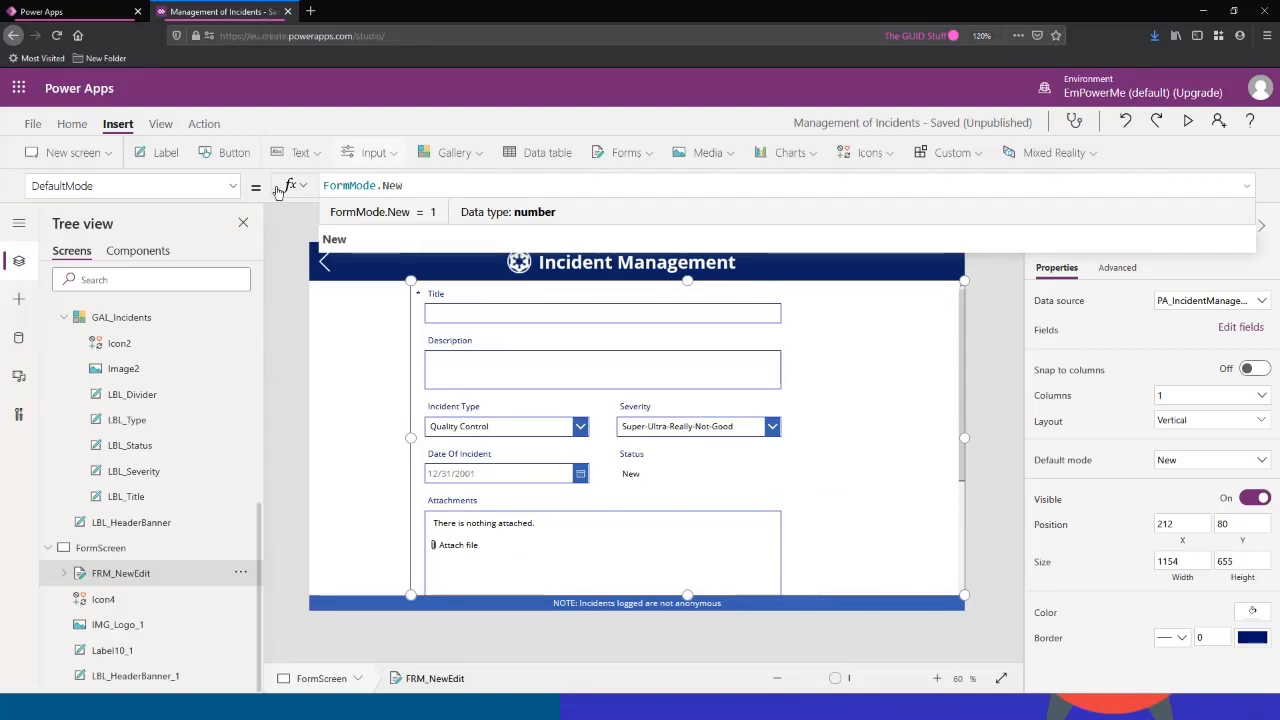
Step: Return to the Home screen and add EditForm(FRM_NewEdit); below Select(Parent); in the gallery edit icon's OnSelect formula
{"action": "scroll", "coordinate": [117, 554], "scroll_direction": "up", "scroll_amount": 3}
{"action": "scroll", "coordinate": [120, 526], "scroll_direction": "down", "scroll_amount": 3}
{"action": "scroll", "coordinate": [126, 530], "scroll_direction": "up", "scroll_amount": 9}
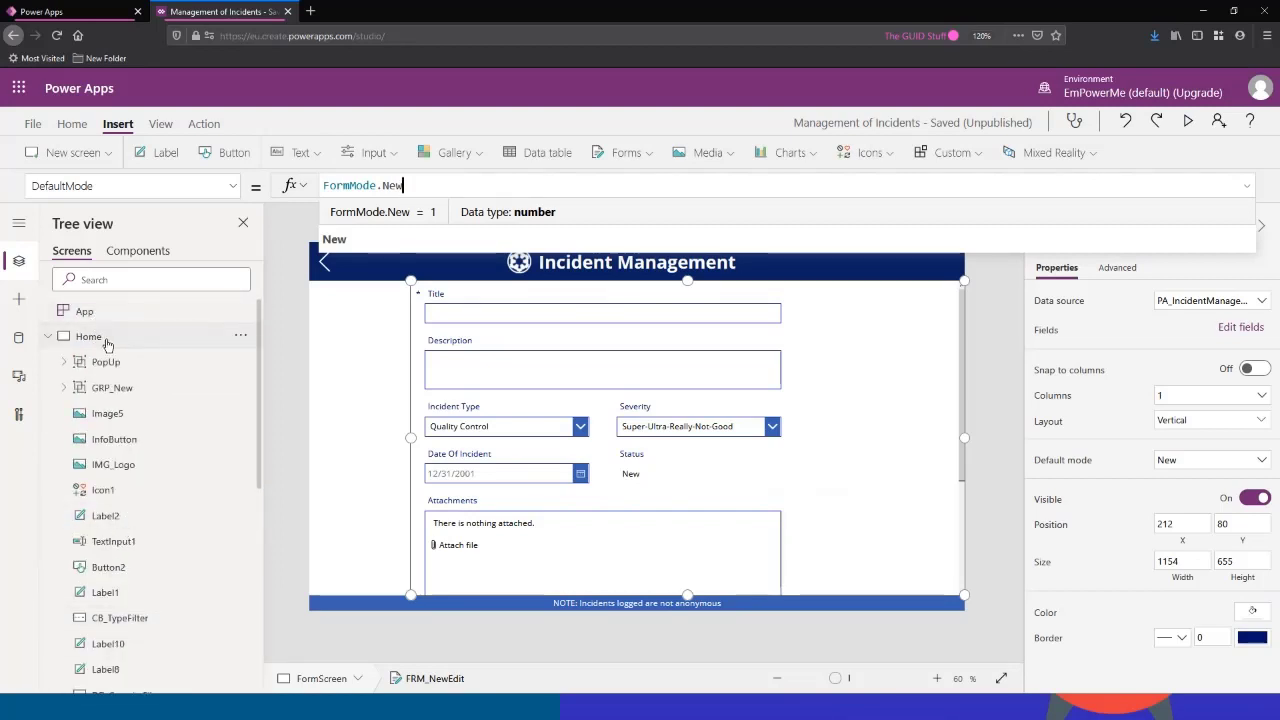
{"action": "left_click", "coordinate": [106, 338]}
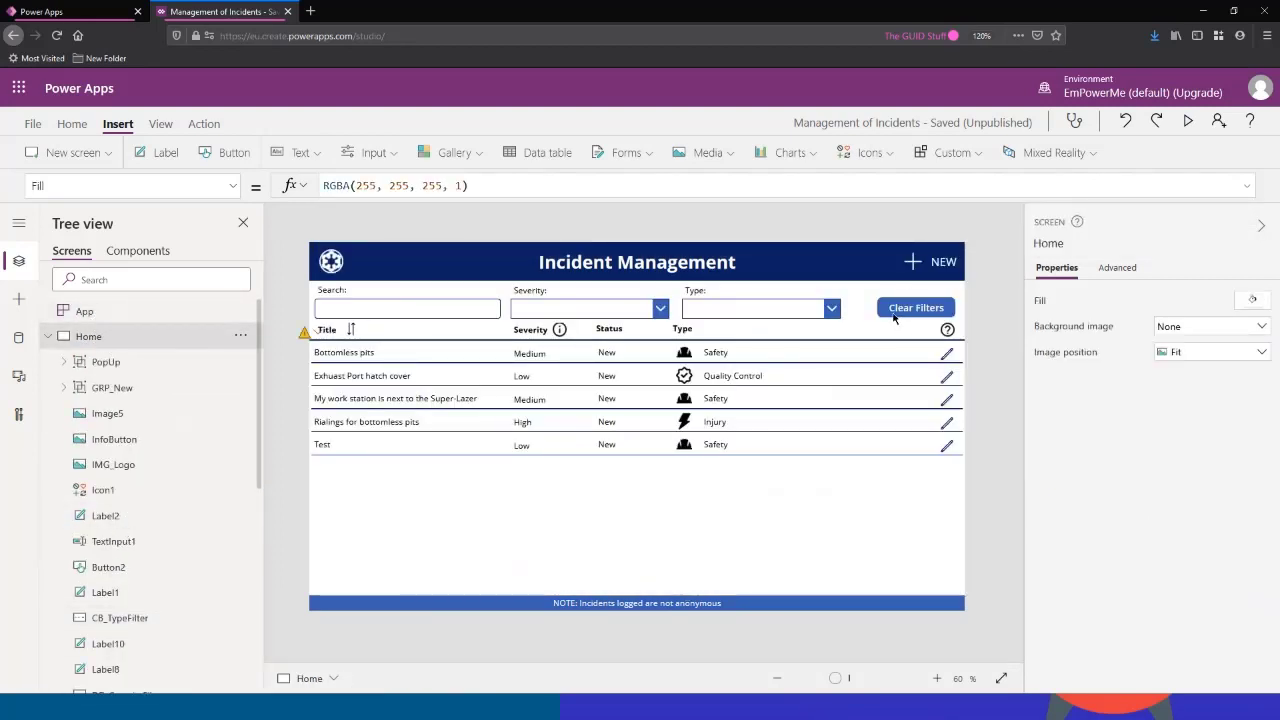
{"action": "left_click", "coordinate": [947, 354]}
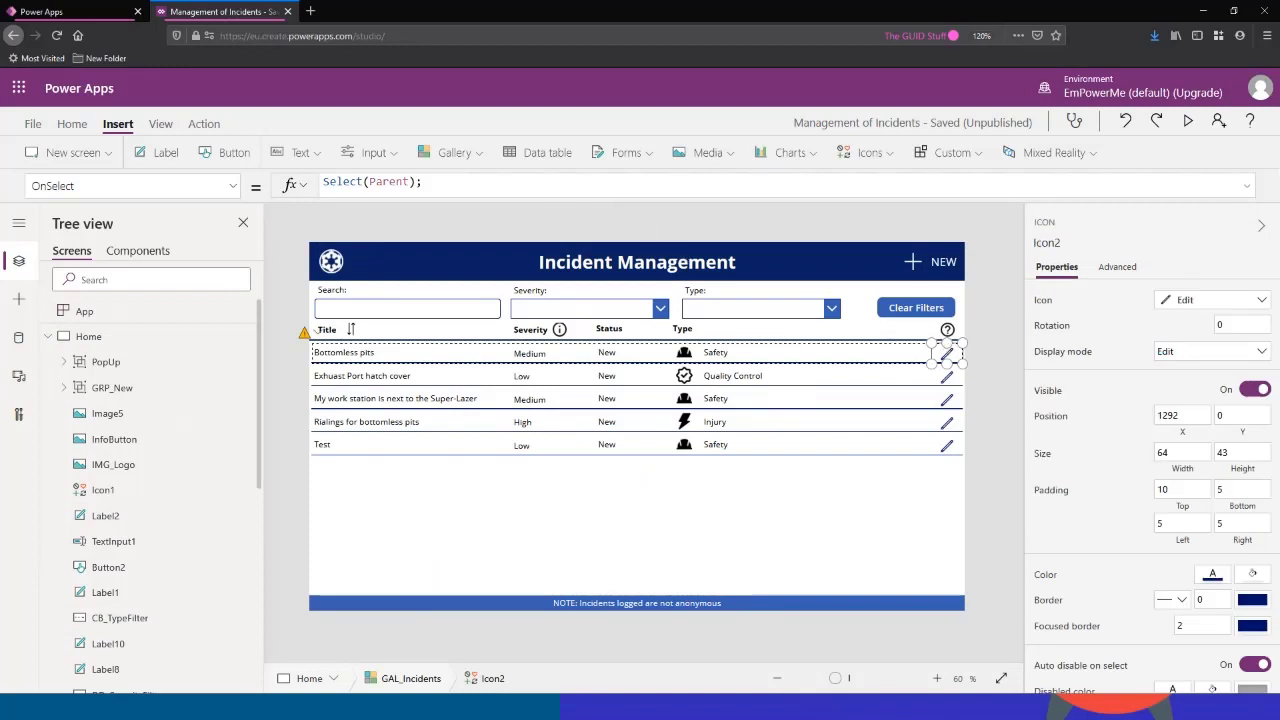
{"action": "left_click", "coordinate": [1246, 186]}
{"action": "type", "text": "F"}
{"action": "type", "text": "dit"}
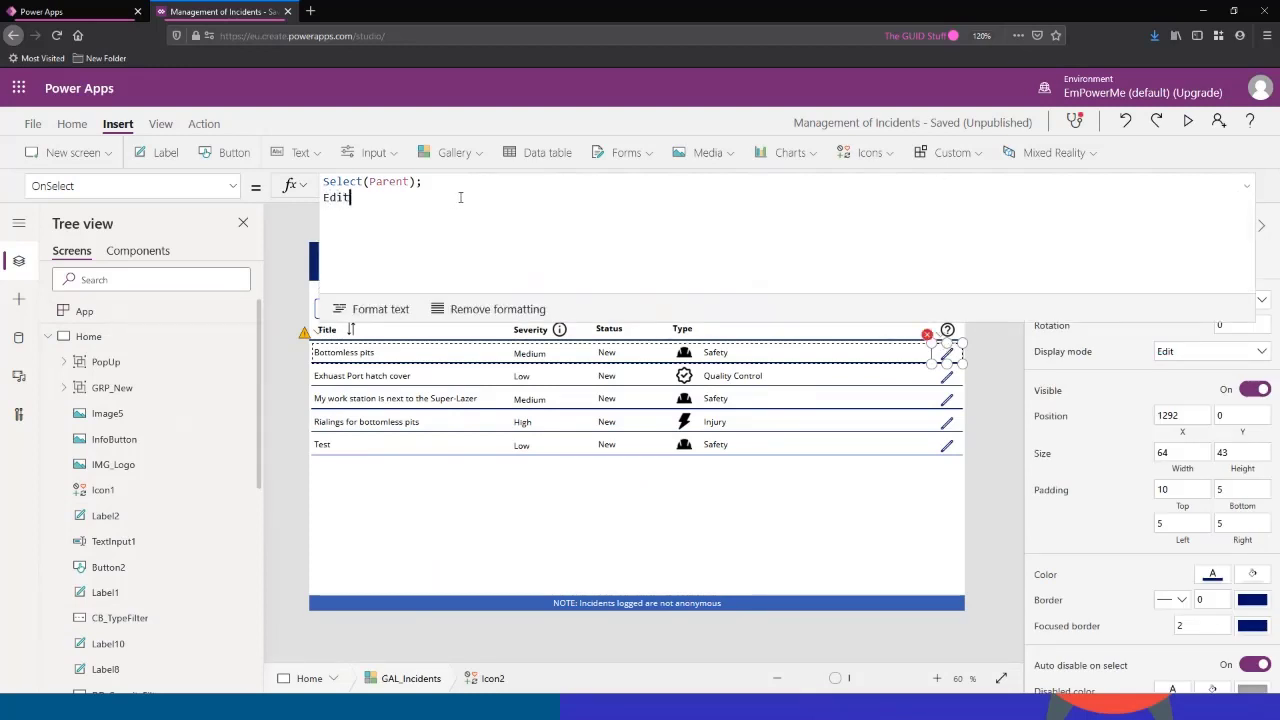
{"action": "type", "text": "Form"}
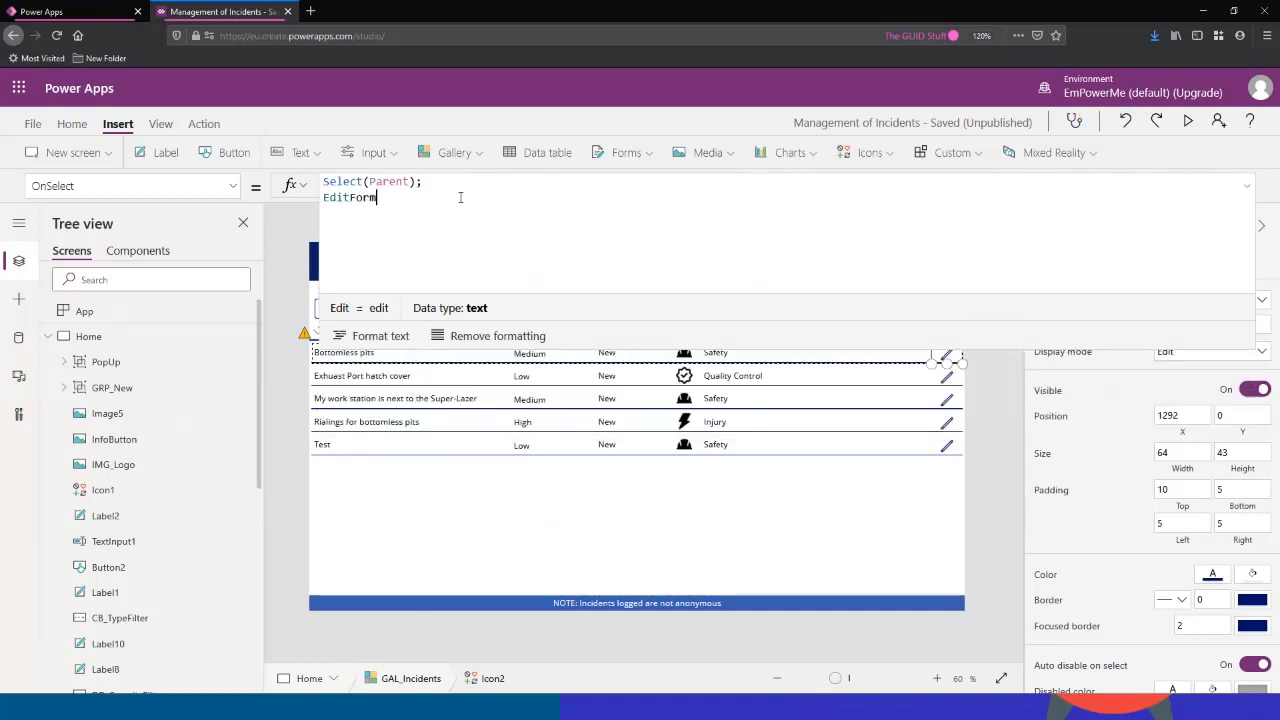
{"action": "type", "text": "("}
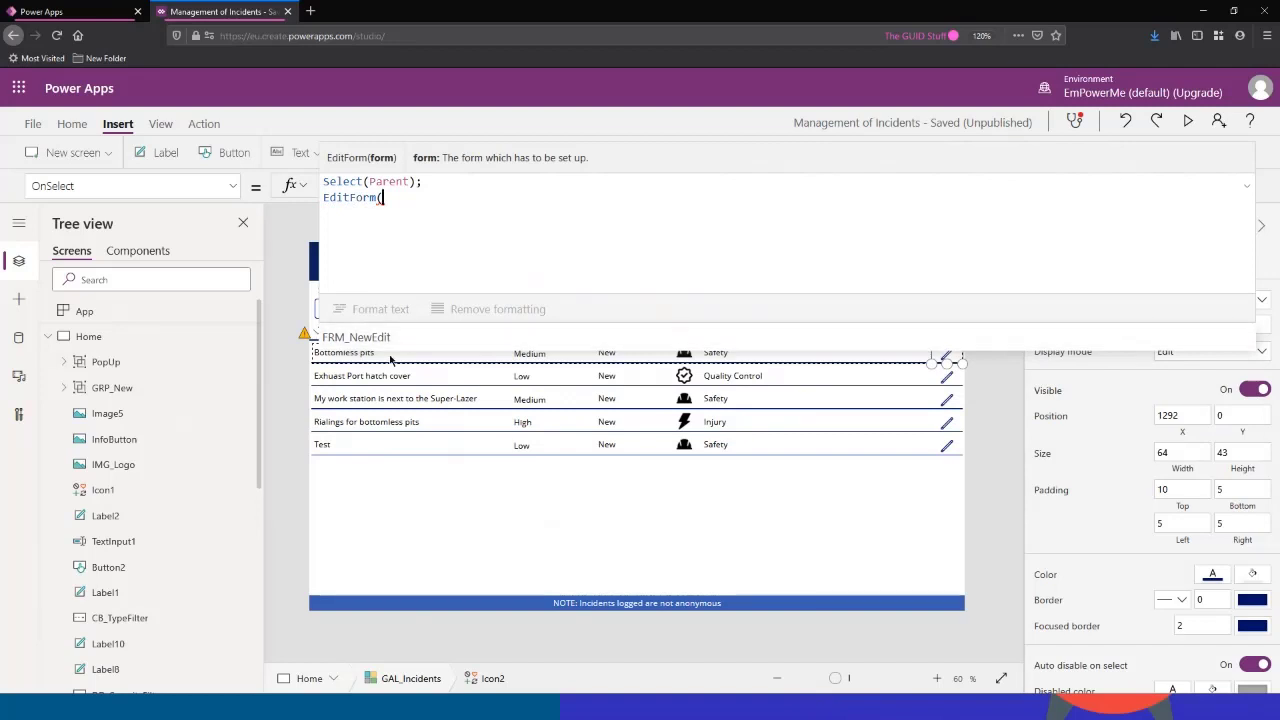
{"action": "type", "text": "FRM_NewEdit"}
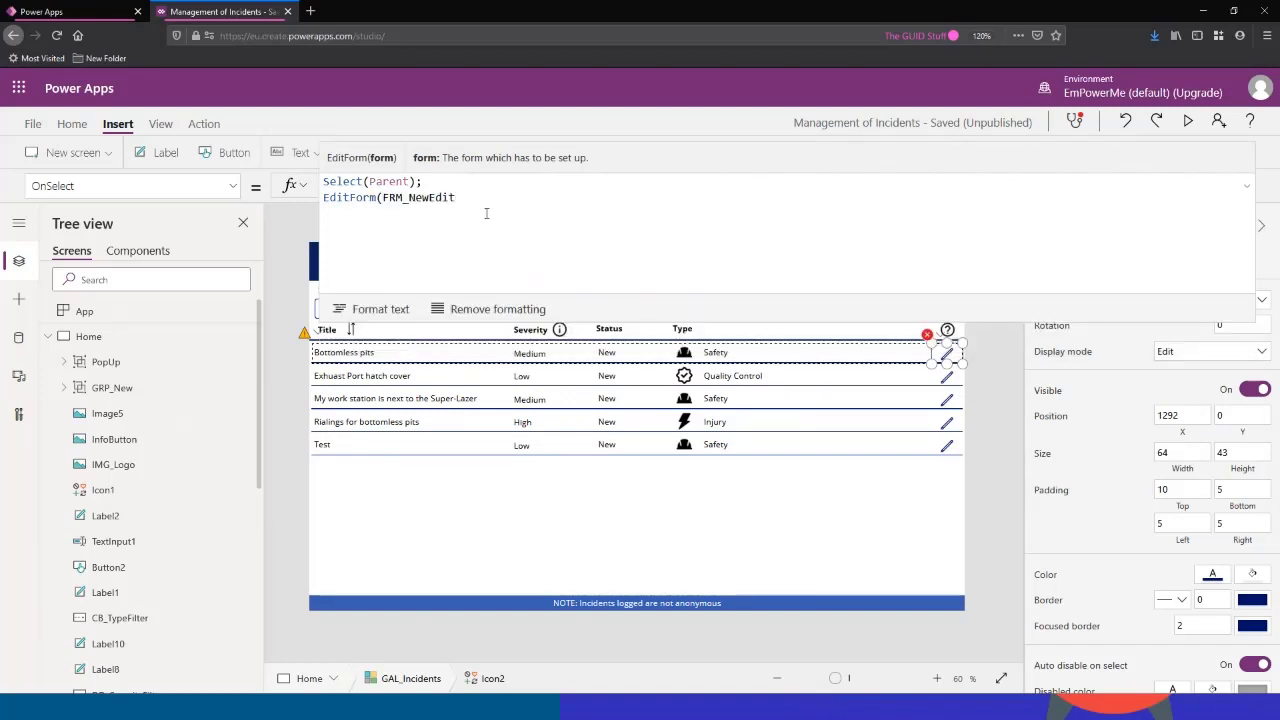
{"action": "type", "text": ");"}
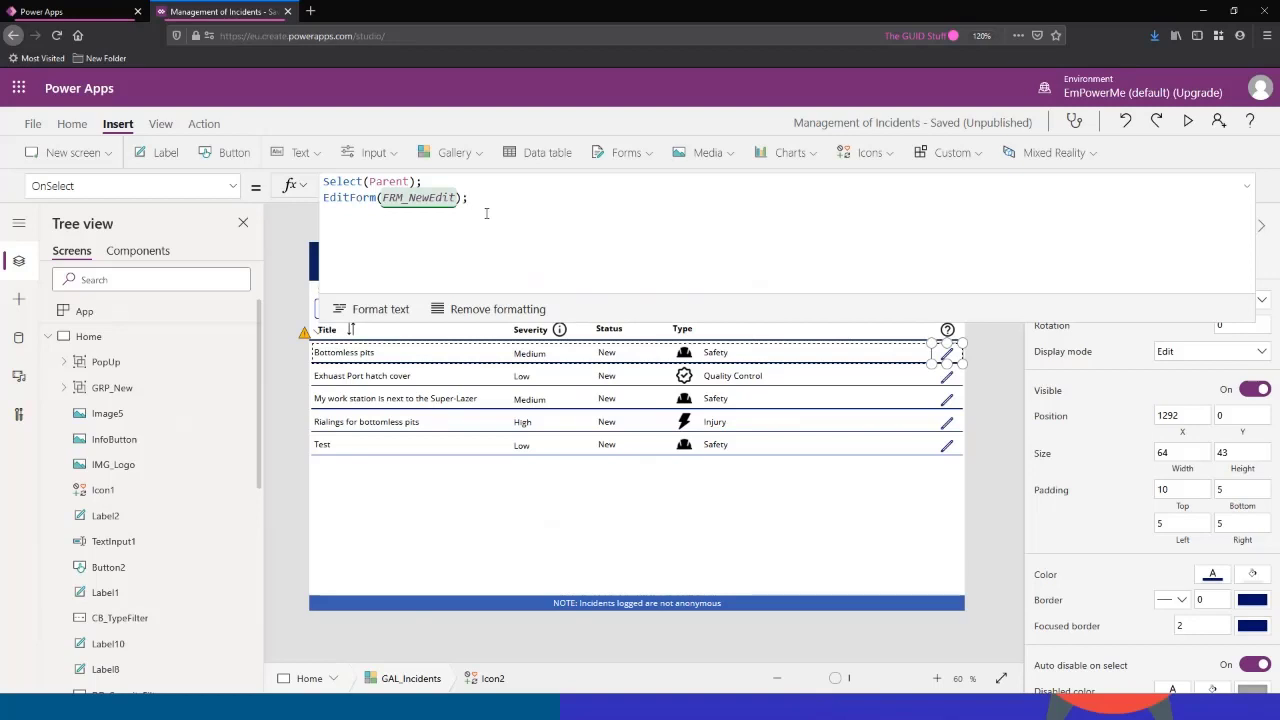
Step: Add Navigate(FormScreen,ScreenTransition.CoverRight) as the third line of the edit icon's OnSelect formula and collapse the formula editor
{"action": "key", "text": "ctrl+s"}
{"action": "type", "text": "Navigate("}
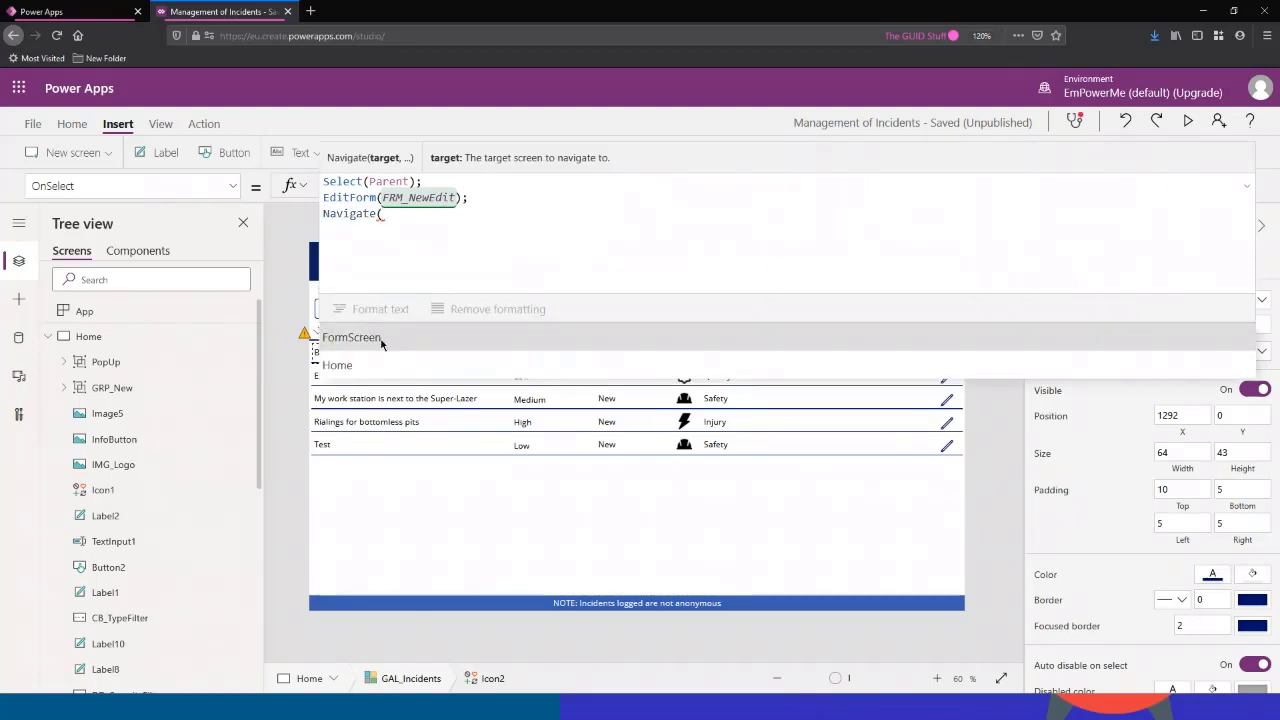
{"action": "key", "text": "Tab"}
{"action": "type", "text": ","}
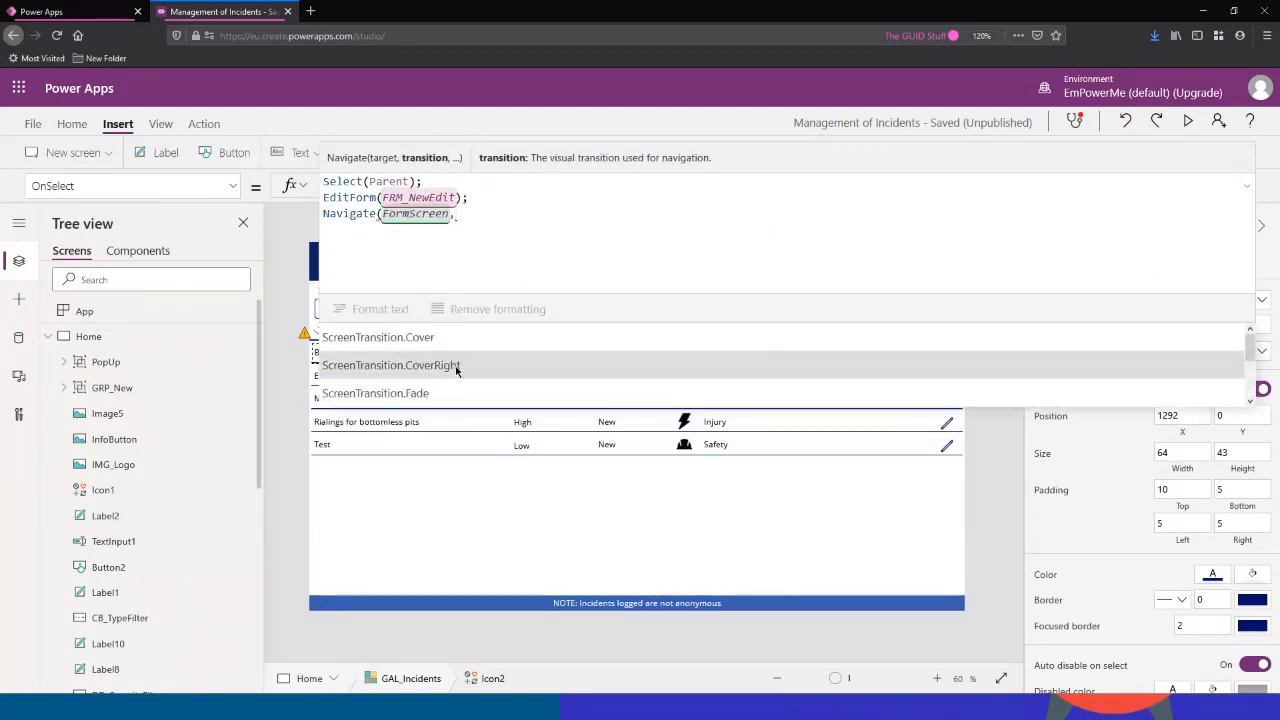
{"action": "left_click", "coordinate": [595, 238]}
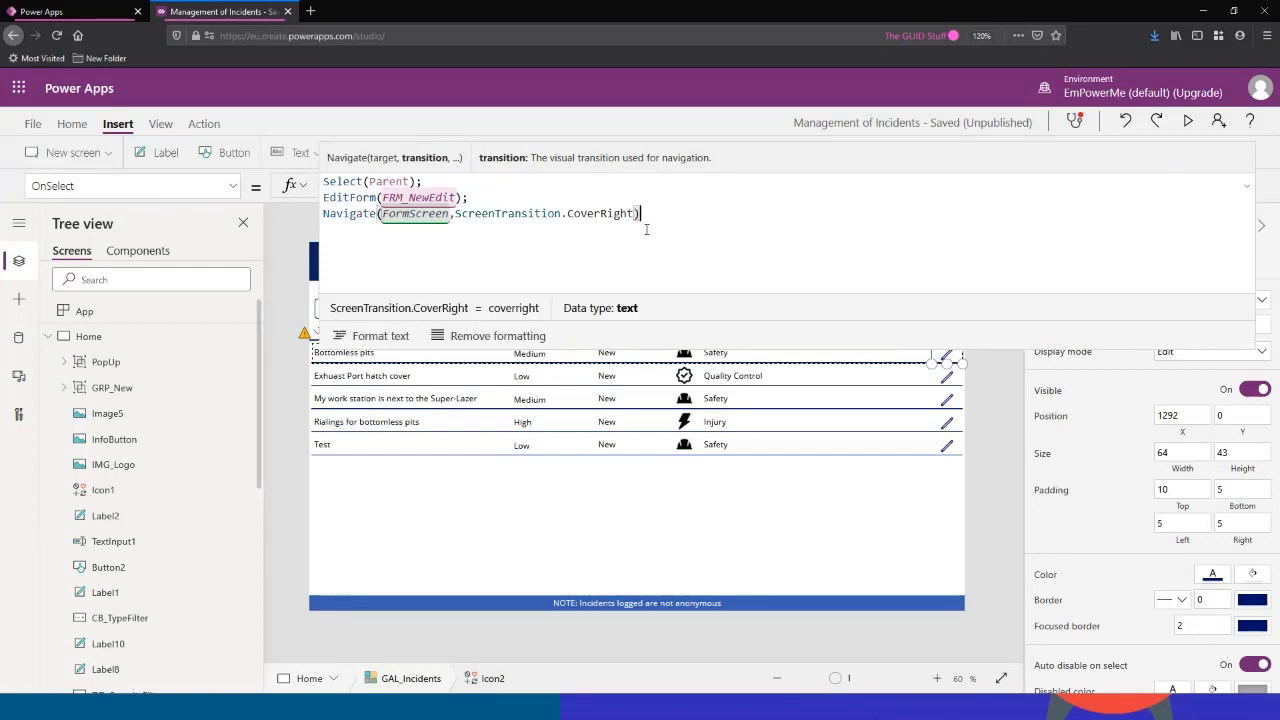
{"action": "type", "text": ")"}
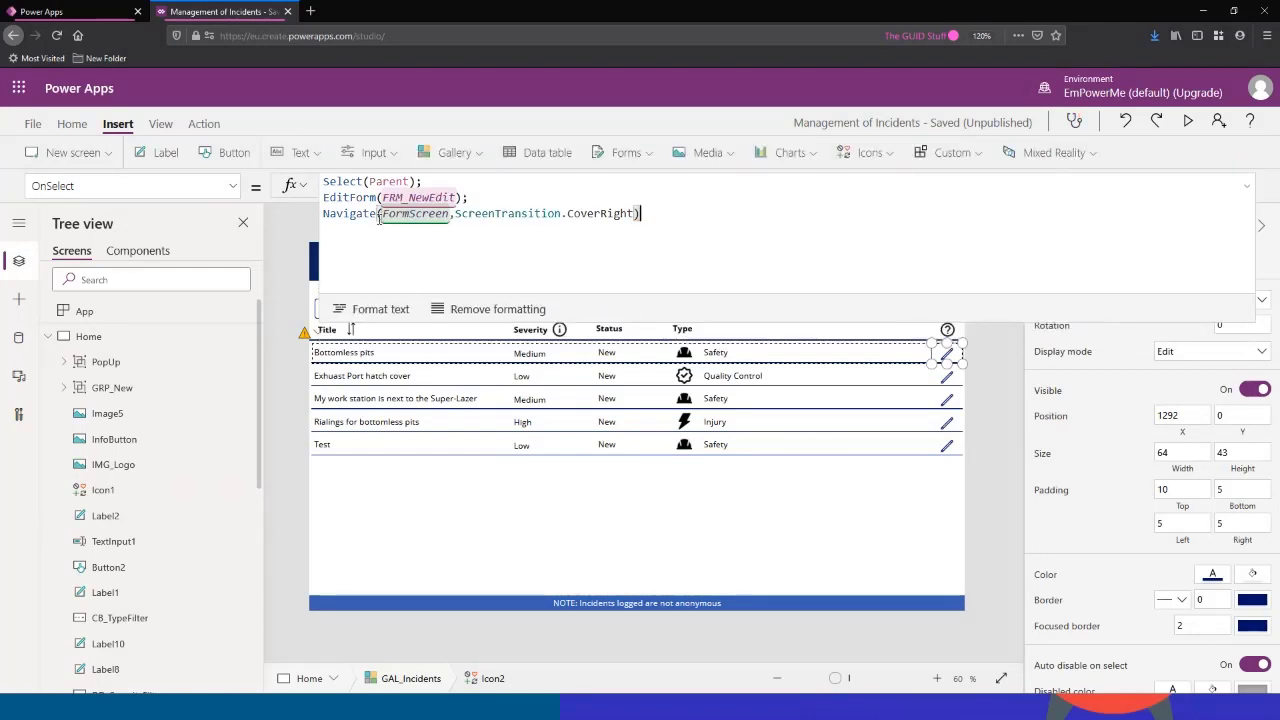
{"action": "left_click", "coordinate": [1248, 190]}
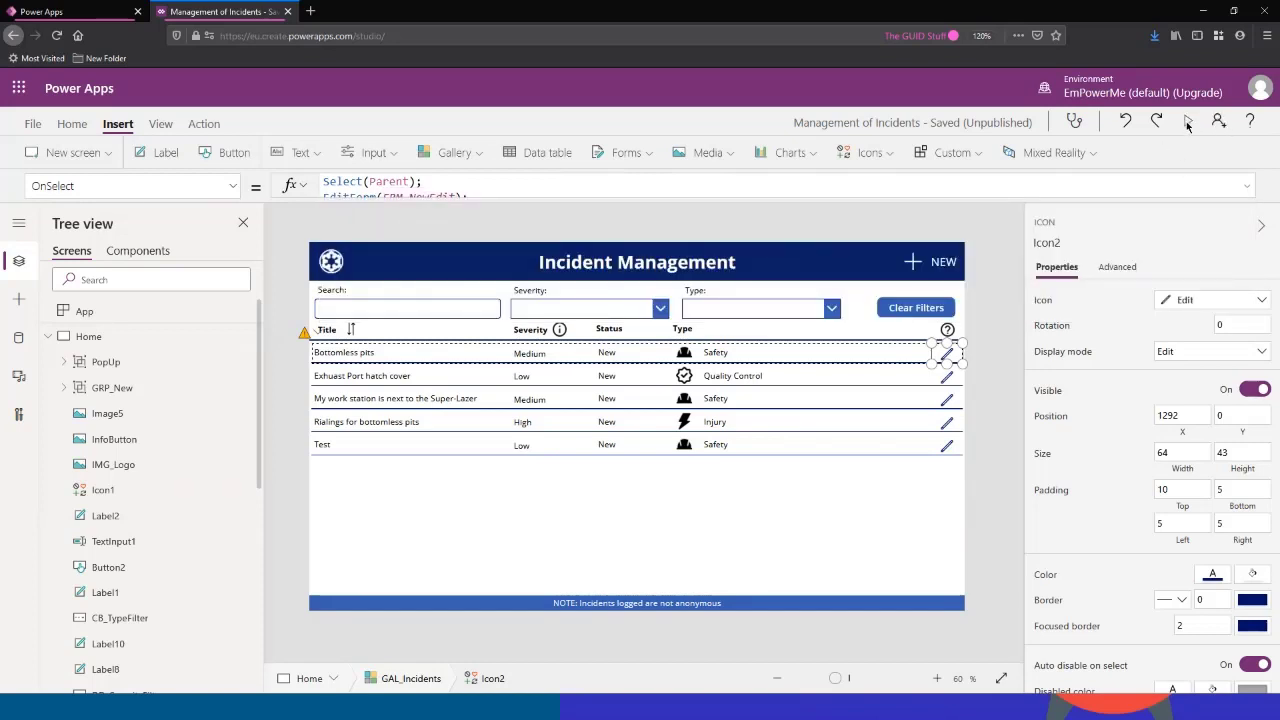
Step: Preview the app with the edit icon of the Bottomless pits incident, recheck the preview and inspect the form in the editor
{"action": "left_click", "coordinate": [1189, 122]}
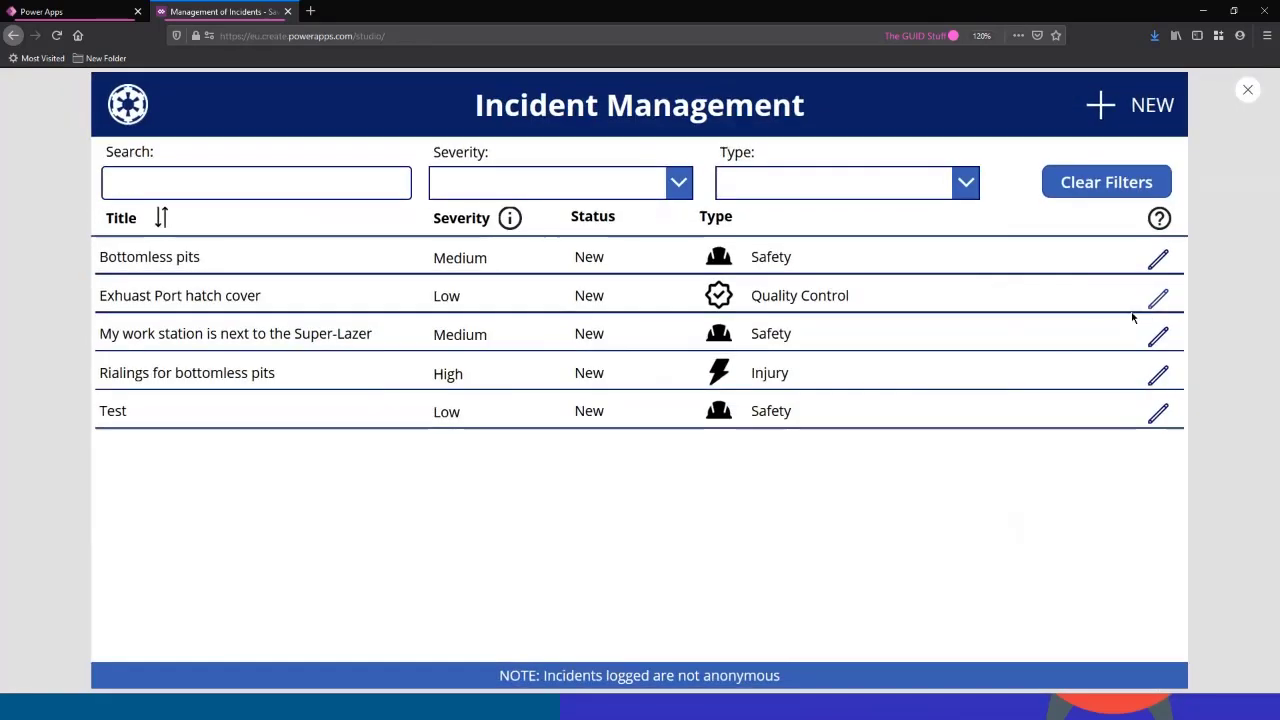
{"action": "left_click", "coordinate": [1157, 260]}
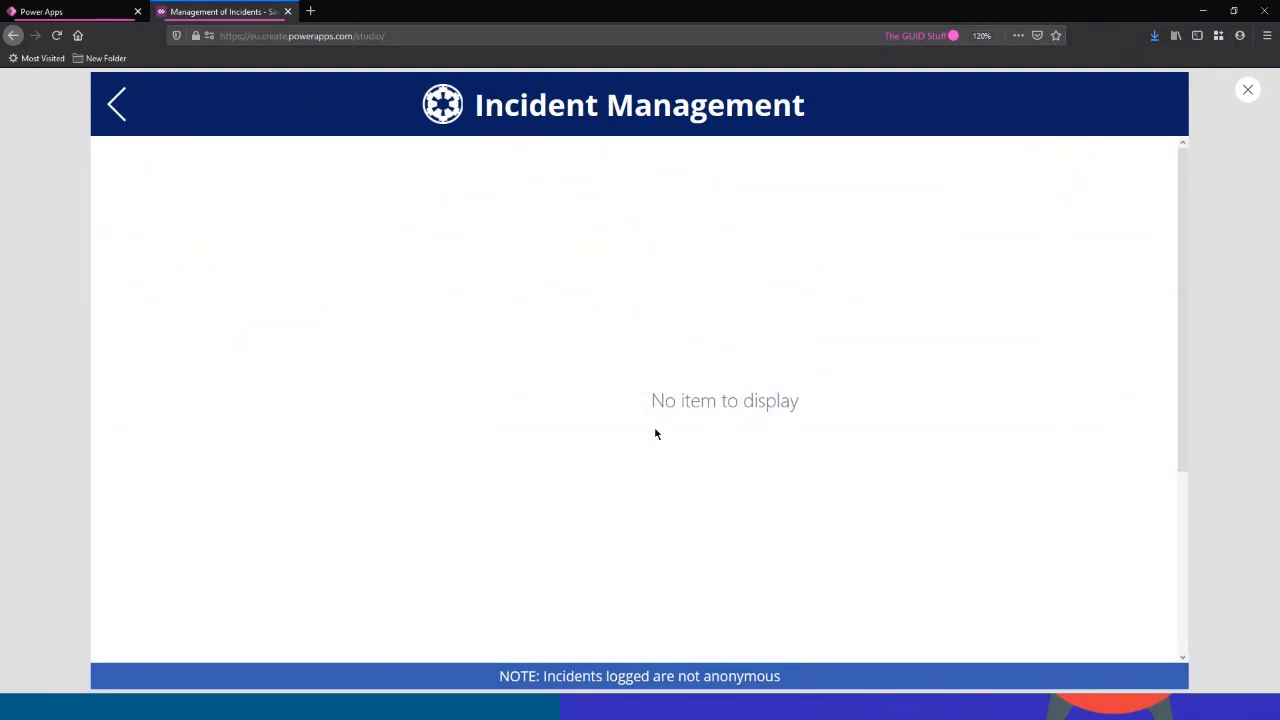
{"action": "left_click", "coordinate": [1248, 92]}
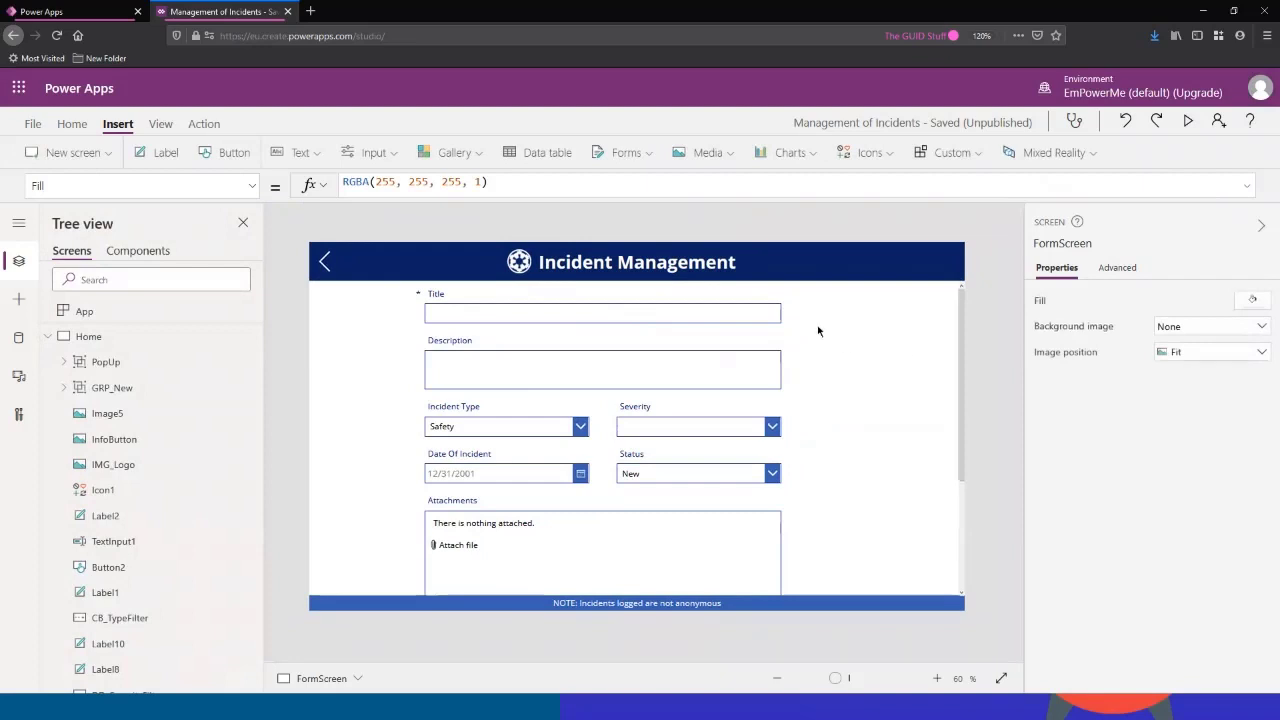
{"action": "left_click", "coordinate": [1188, 120]}
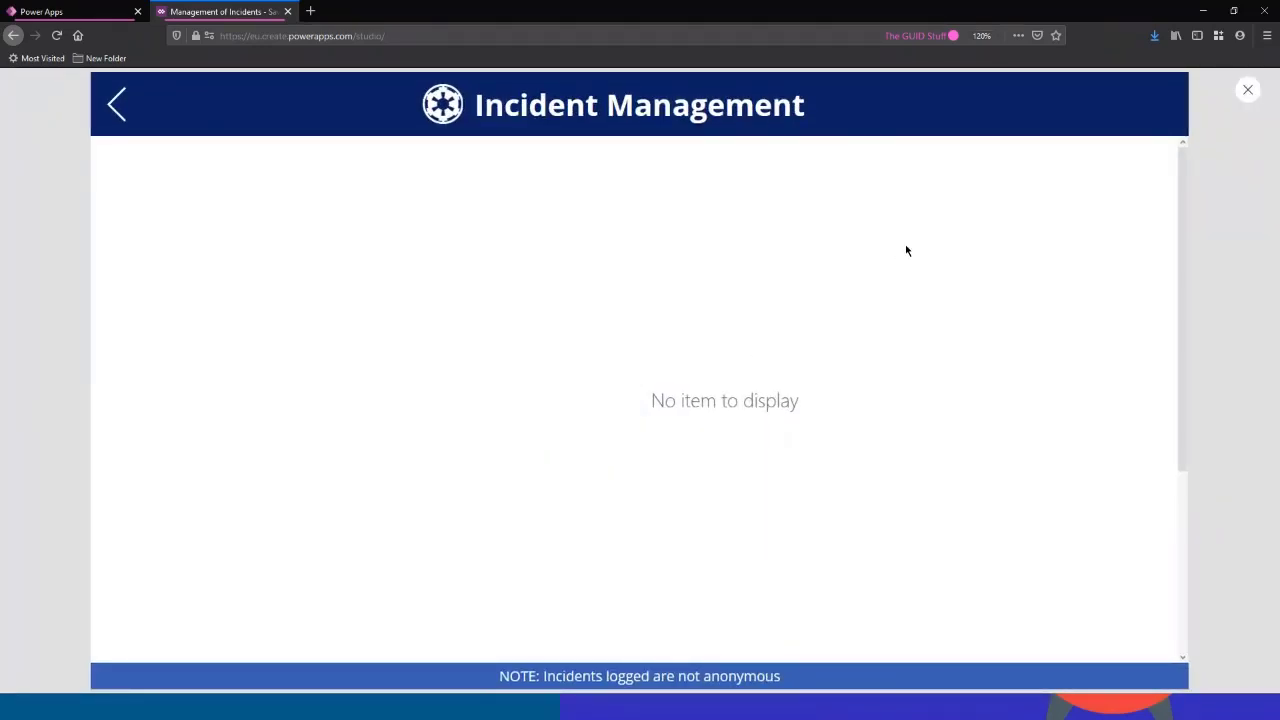
{"action": "left_click", "coordinate": [1249, 97]}
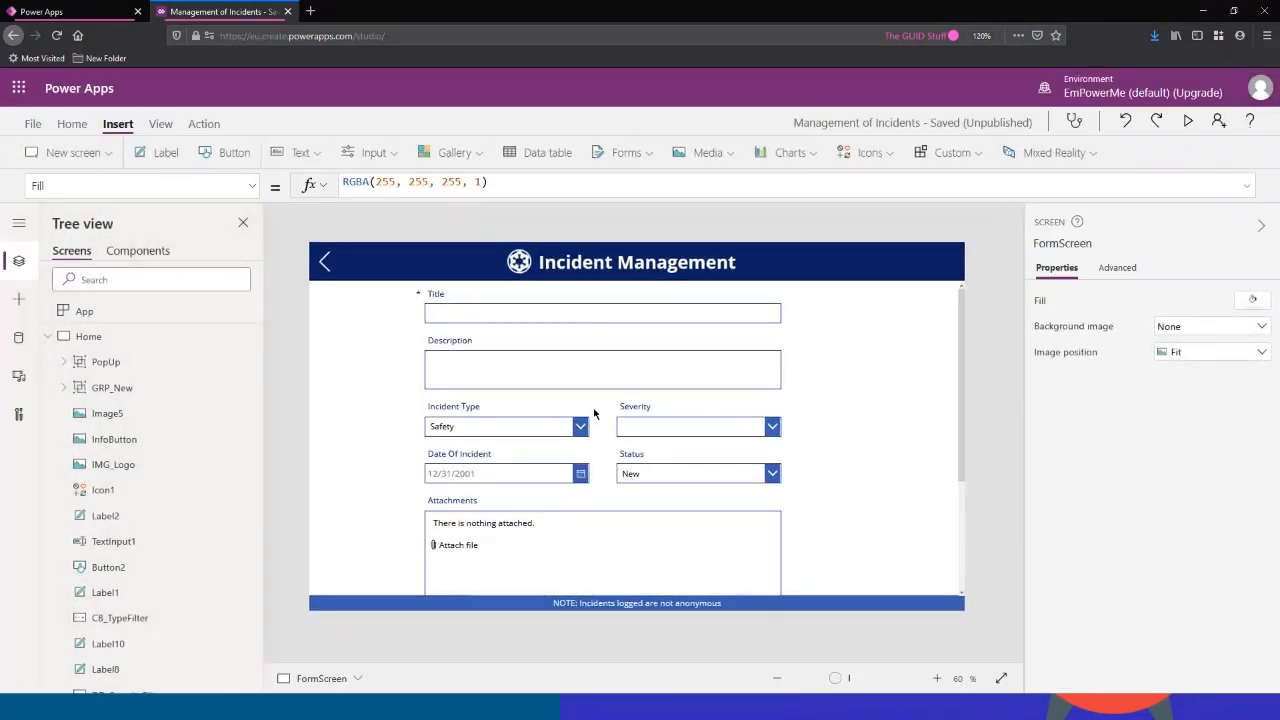
{"action": "scroll", "coordinate": [655, 428], "scroll_direction": "down", "scroll_amount": 3}
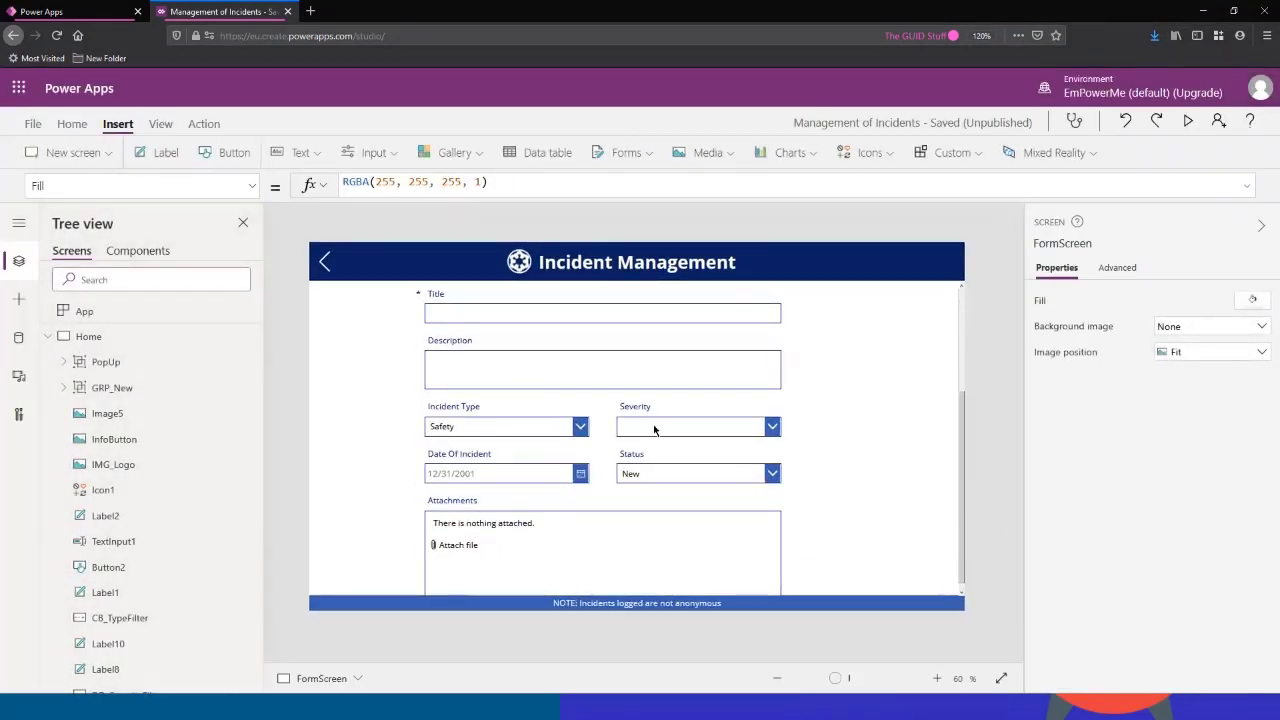
{"action": "scroll", "coordinate": [648, 415], "scroll_direction": "up", "scroll_amount": 3}
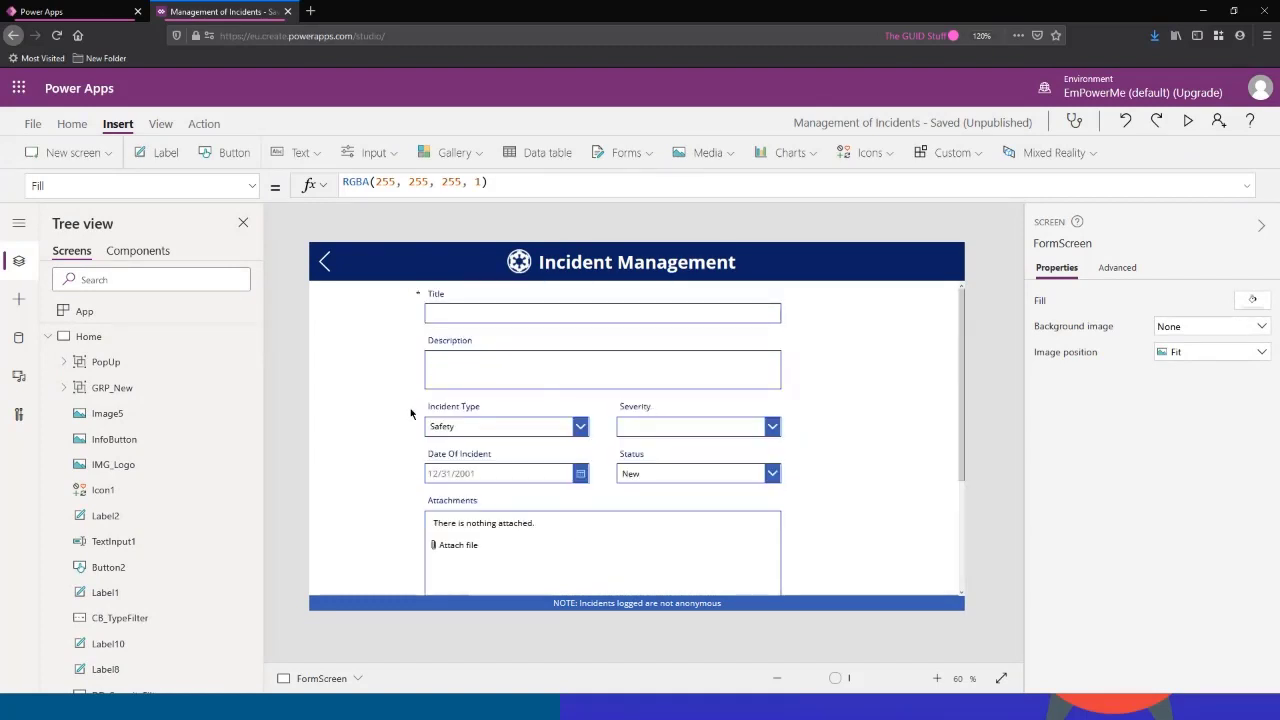
Step: Open the Item property formula of FRM_NewEdit on FormScreen for editing
{"action": "scroll", "coordinate": [177, 403], "scroll_direction": "down", "scroll_amount": 8}
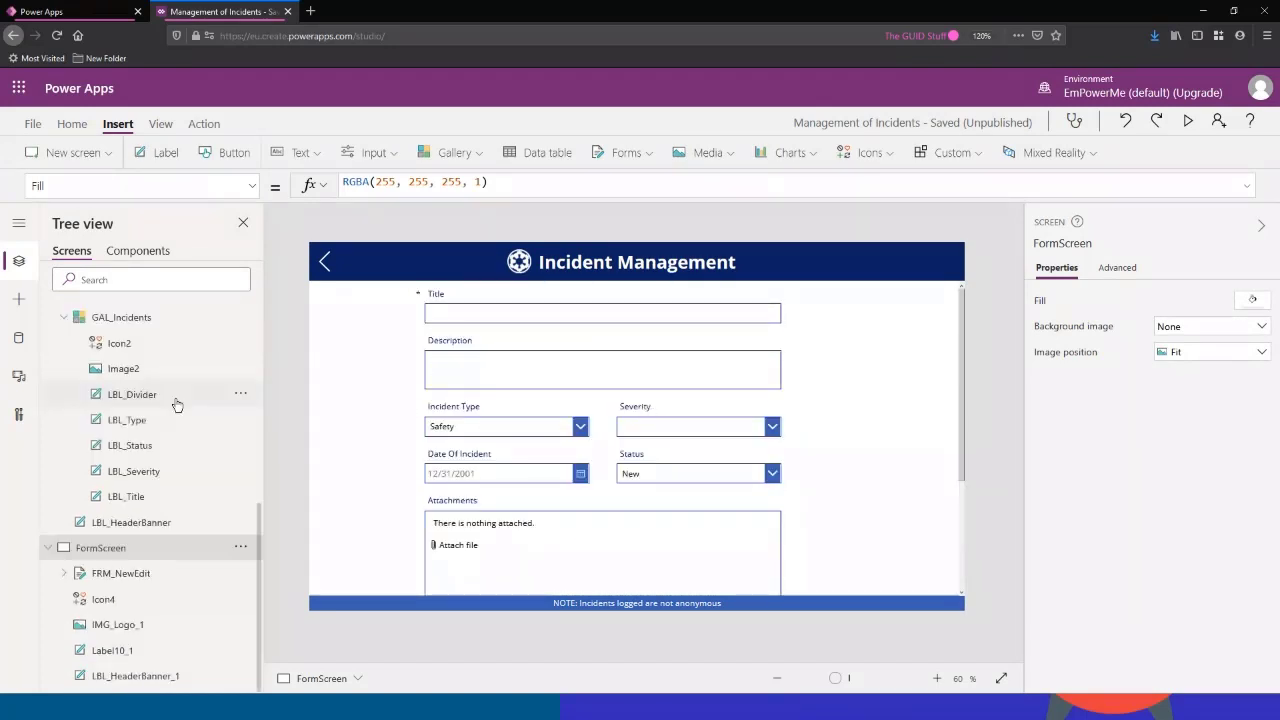
{"action": "left_click", "coordinate": [140, 578]}
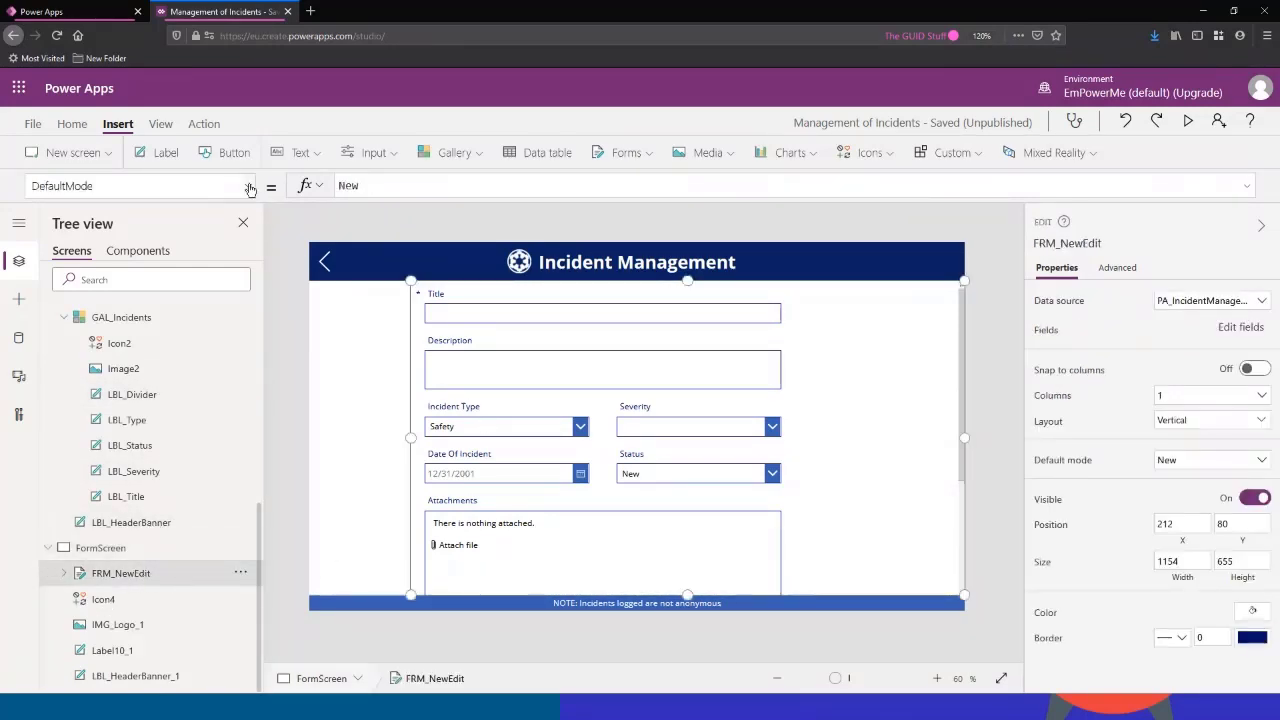
{"action": "left_click", "coordinate": [186, 185]}
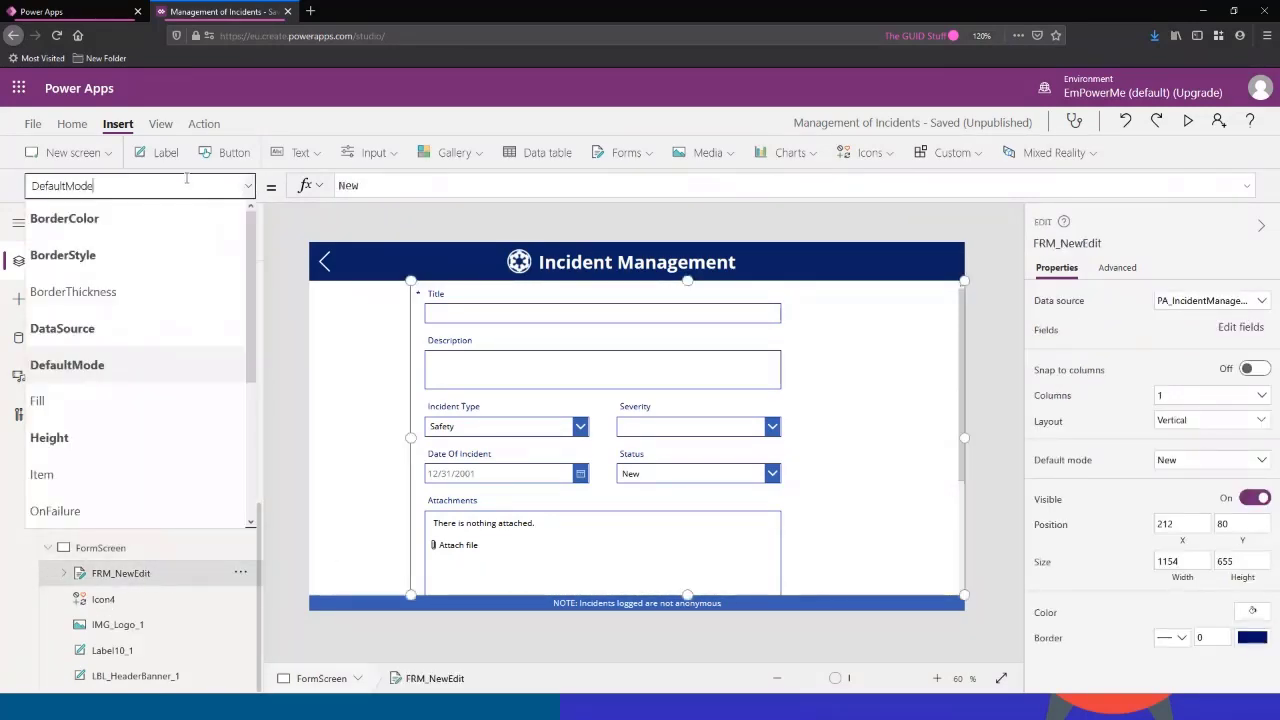
{"action": "left_click", "coordinate": [67, 485]}
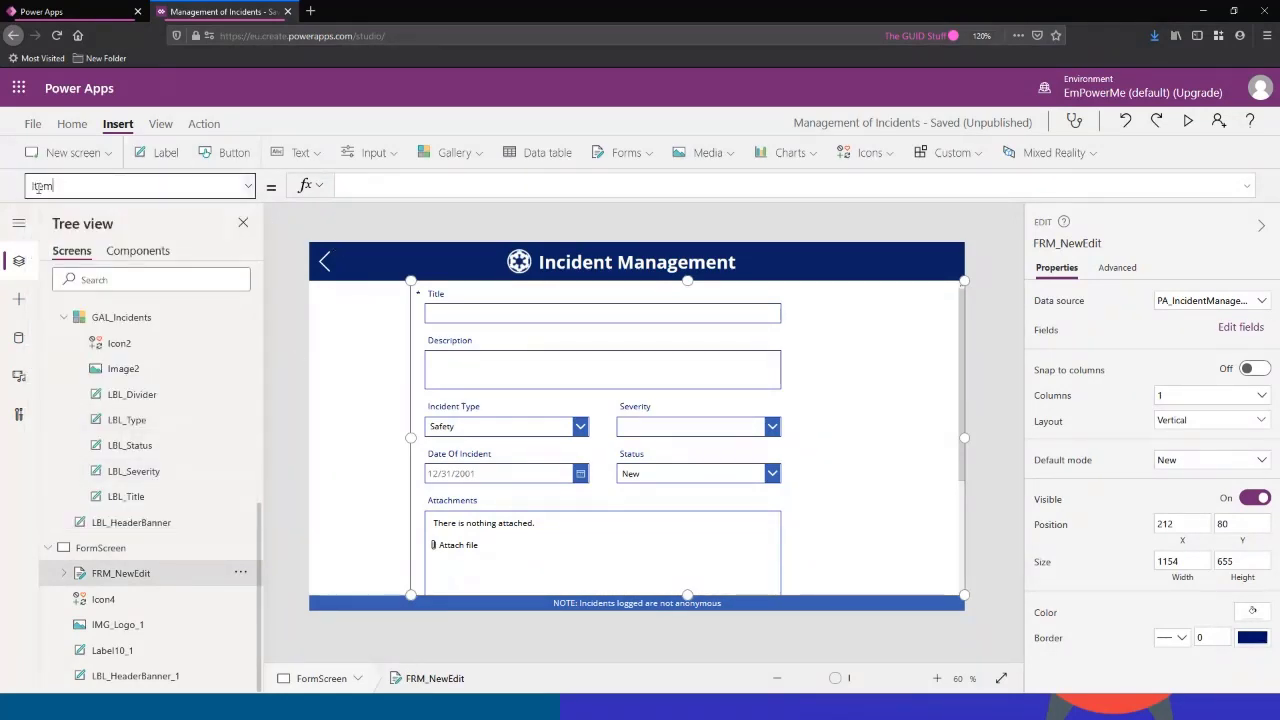
{"action": "left_click", "coordinate": [366, 192]}
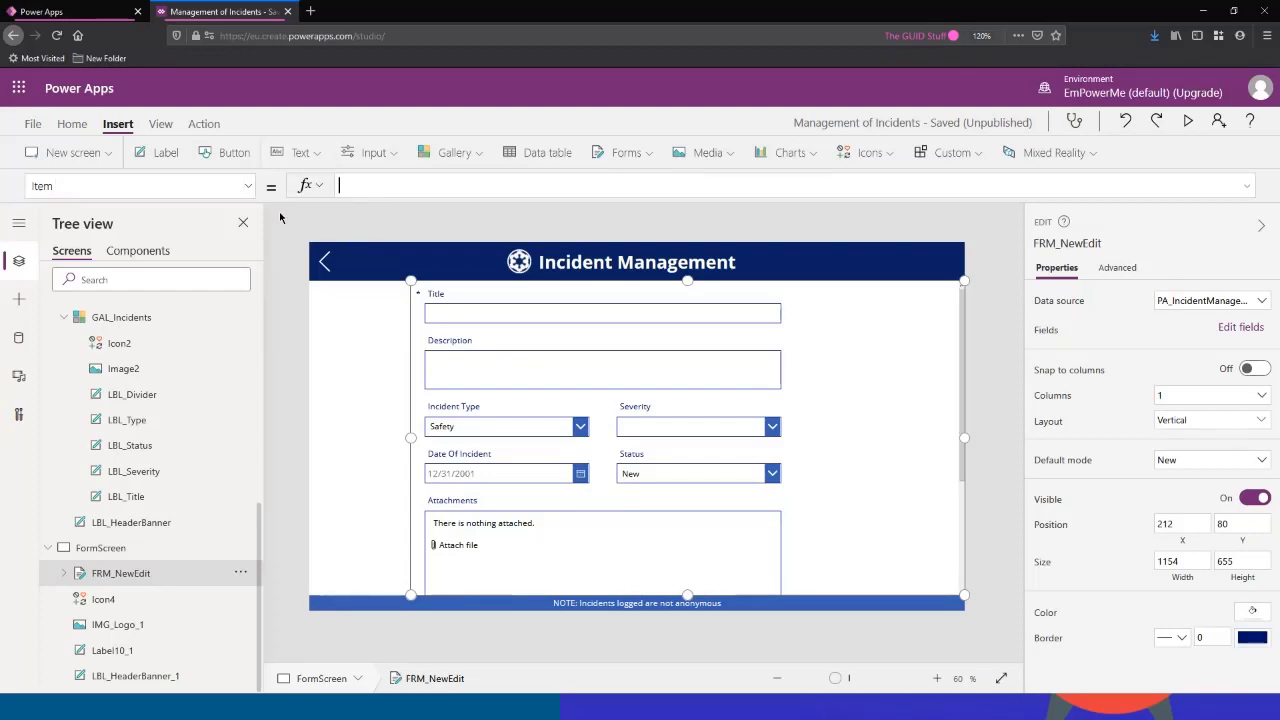
Step: Locate GAL_Incidents on the Home screen and run the edit icon of the Bottomless pits incident
{"action": "scroll", "coordinate": [120, 470], "scroll_direction": "up", "scroll_amount": 10}
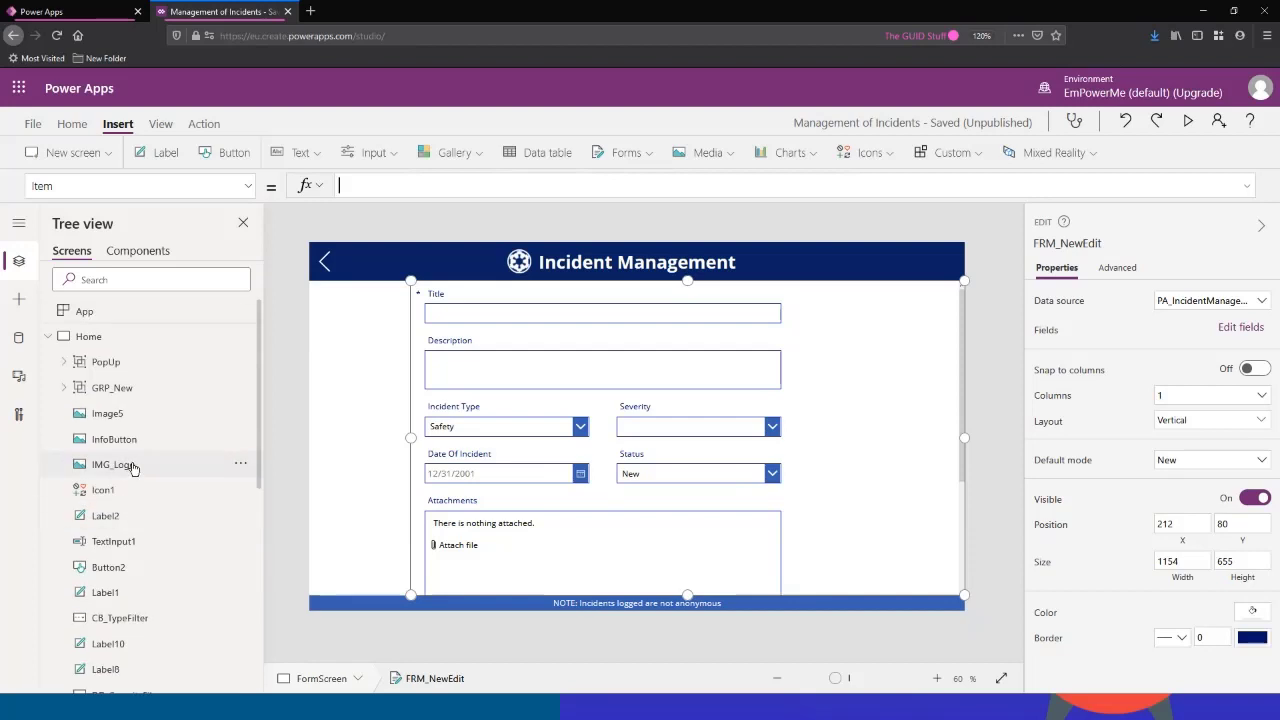
{"action": "scroll", "coordinate": [148, 438], "scroll_direction": "down", "scroll_amount": 5}
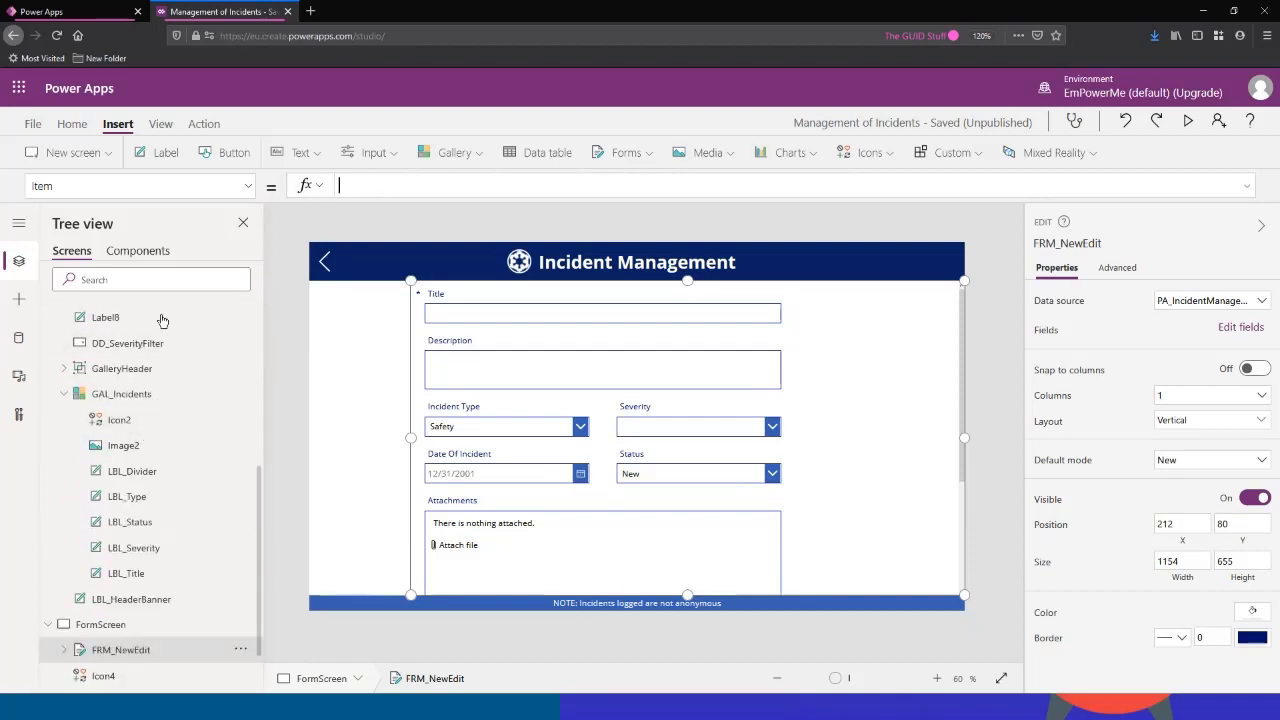
{"action": "left_click", "coordinate": [128, 396]}
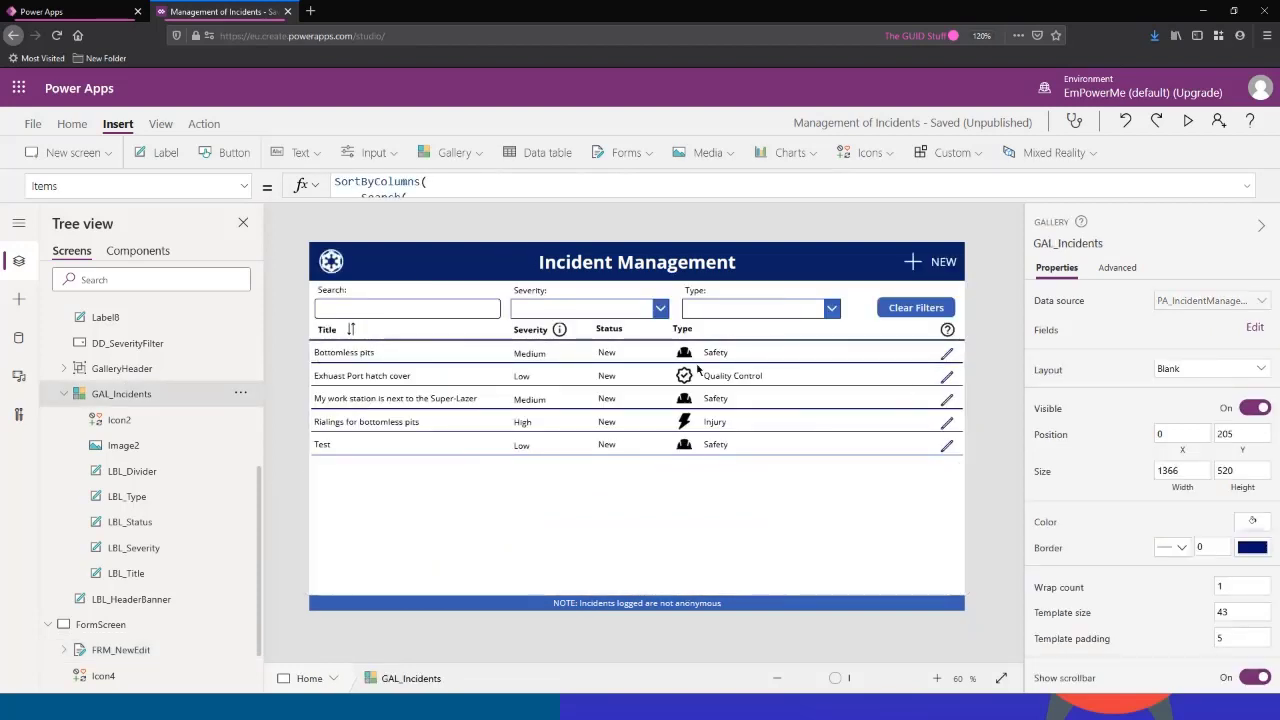
{"action": "left_click", "coordinate": [949, 357], "text": "alt"}
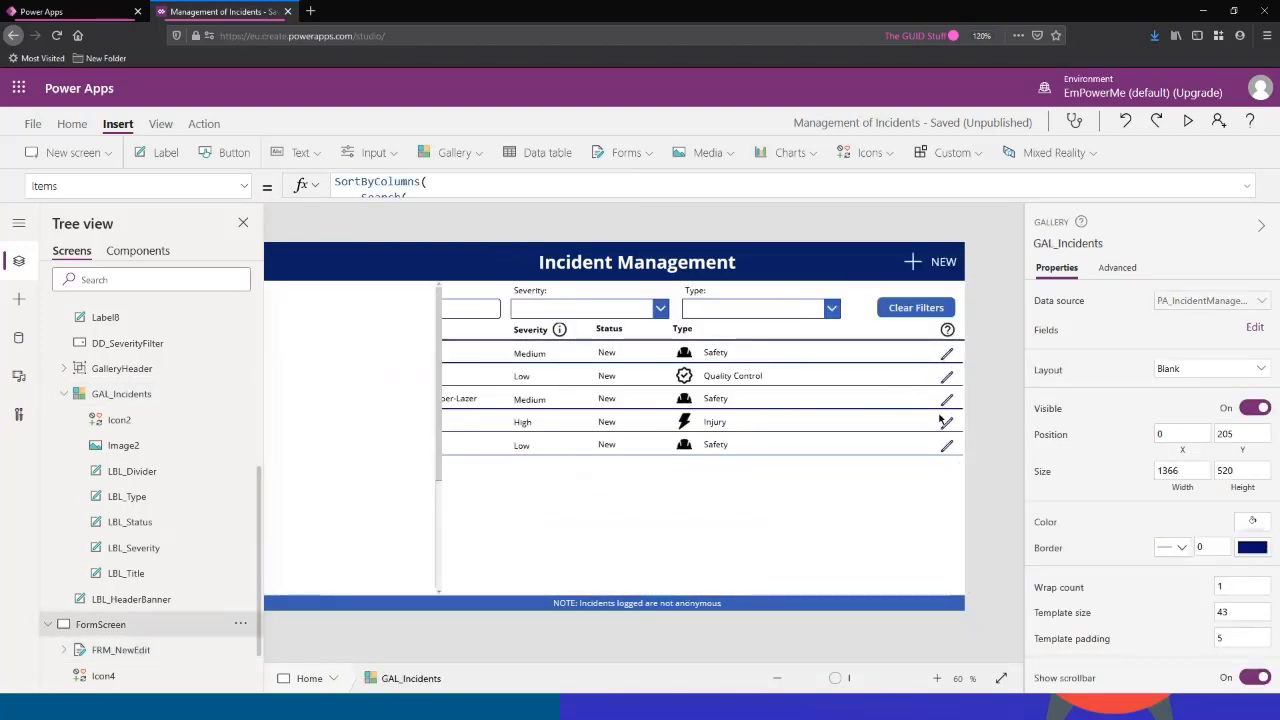
Step: Set the Item property of FRM_NewEdit to GAL_Incidents.Selected
{"action": "left_click", "coordinate": [126, 649]}
{"action": "left_click", "coordinate": [360, 186]}
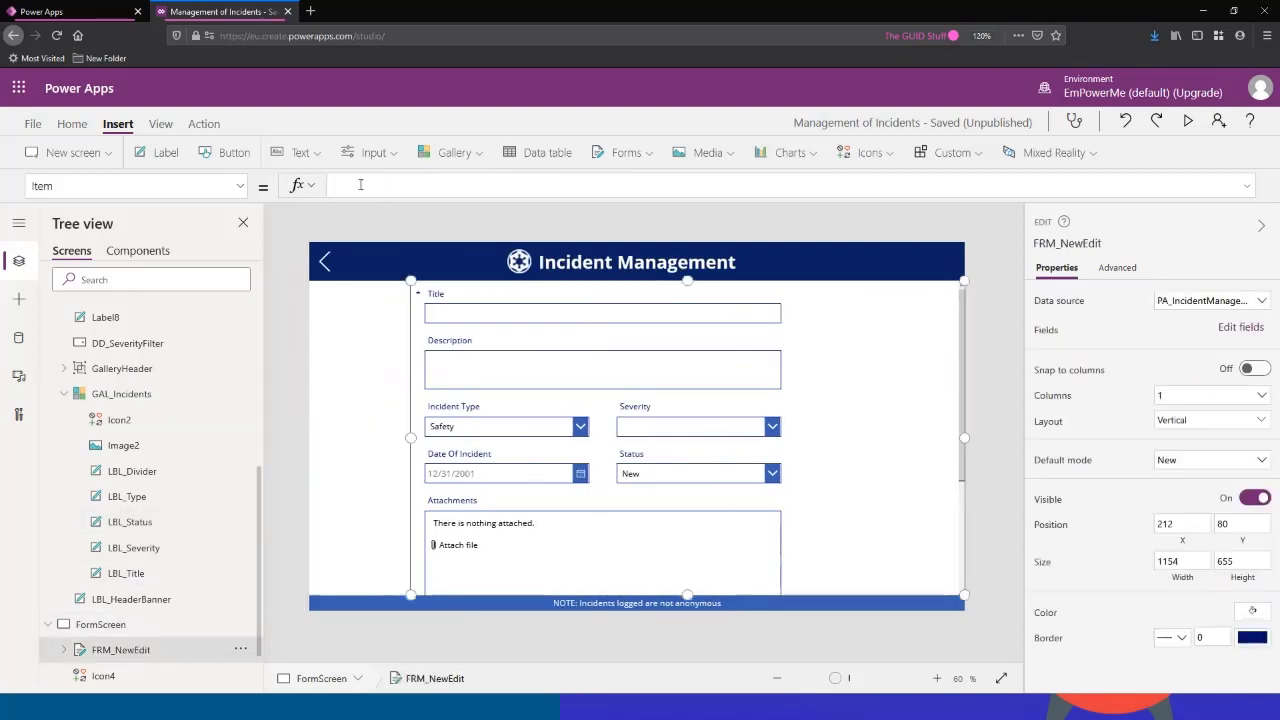
{"action": "type", "text": "GAL"}
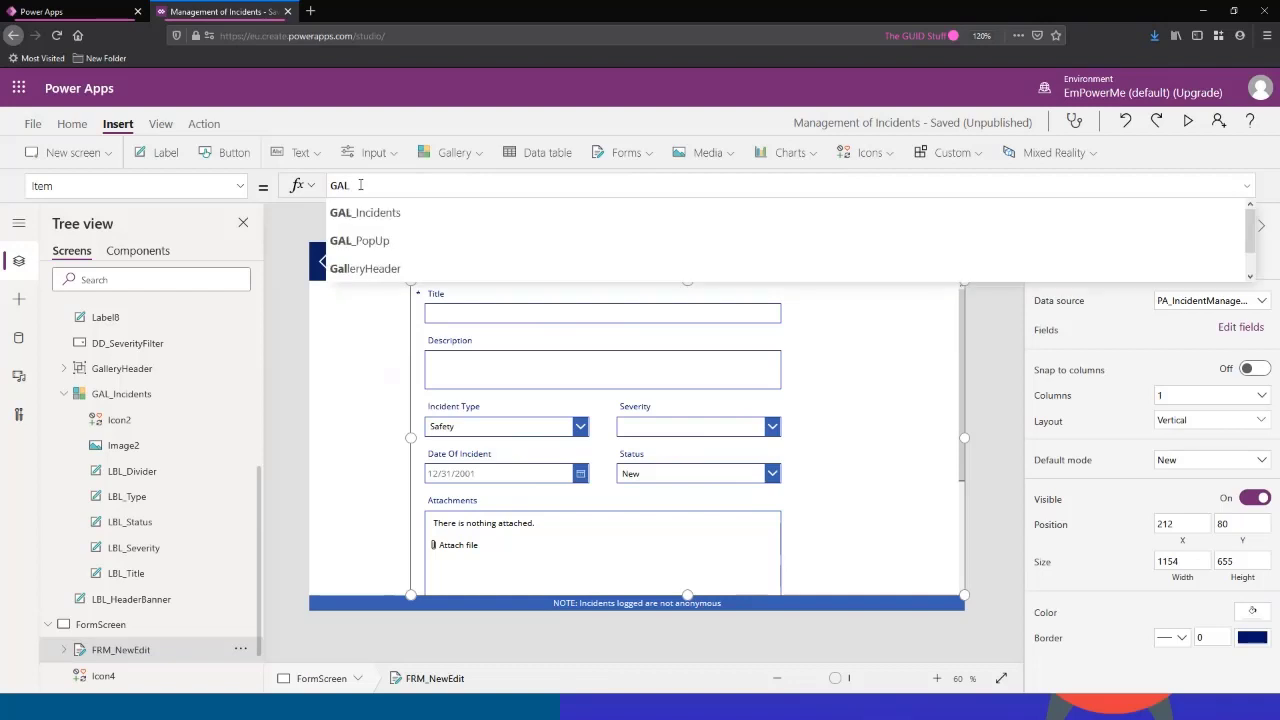
{"action": "type", "text": "_I"}
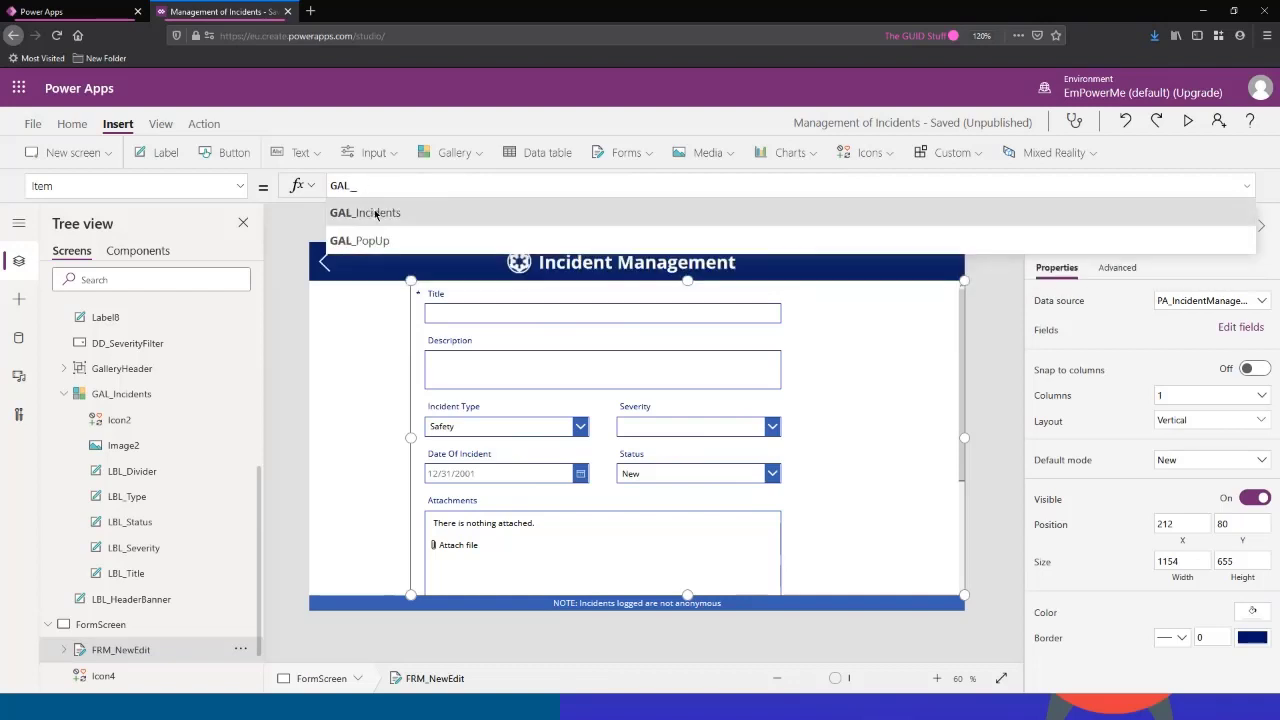
{"action": "left_click", "coordinate": [374, 212]}
{"action": "type", "text": "."}
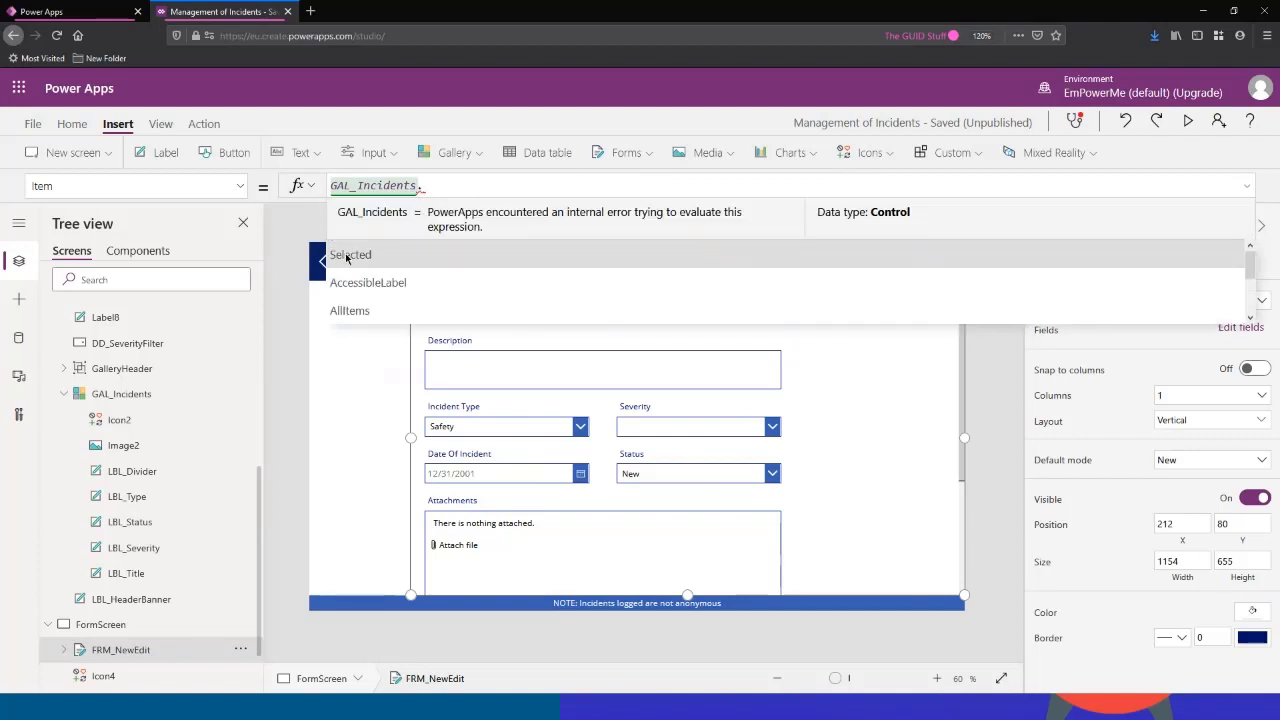
{"action": "key", "text": "Escape"}
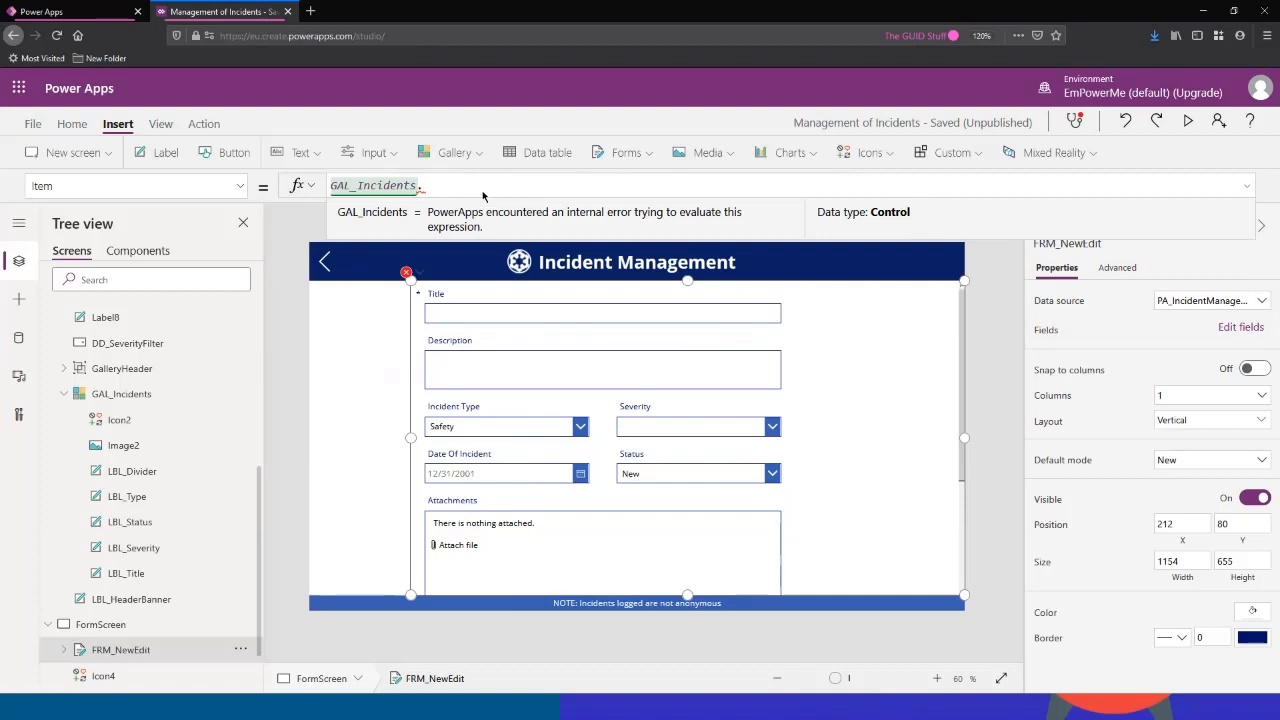
{"action": "type", "text": "Selected"}
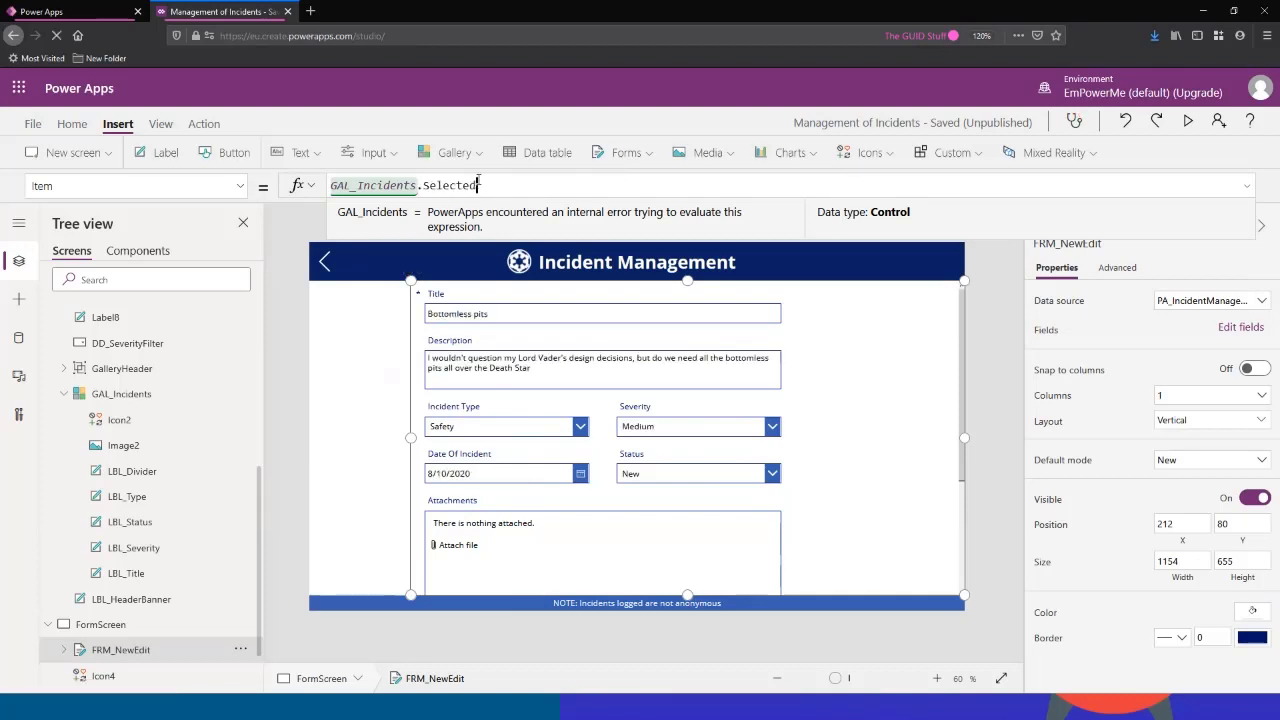
Step: Preview the form, return to the gallery, reopen the Bottomless pits incident with its edit icon and end the preview
{"action": "left_click", "coordinate": [1189, 122]}
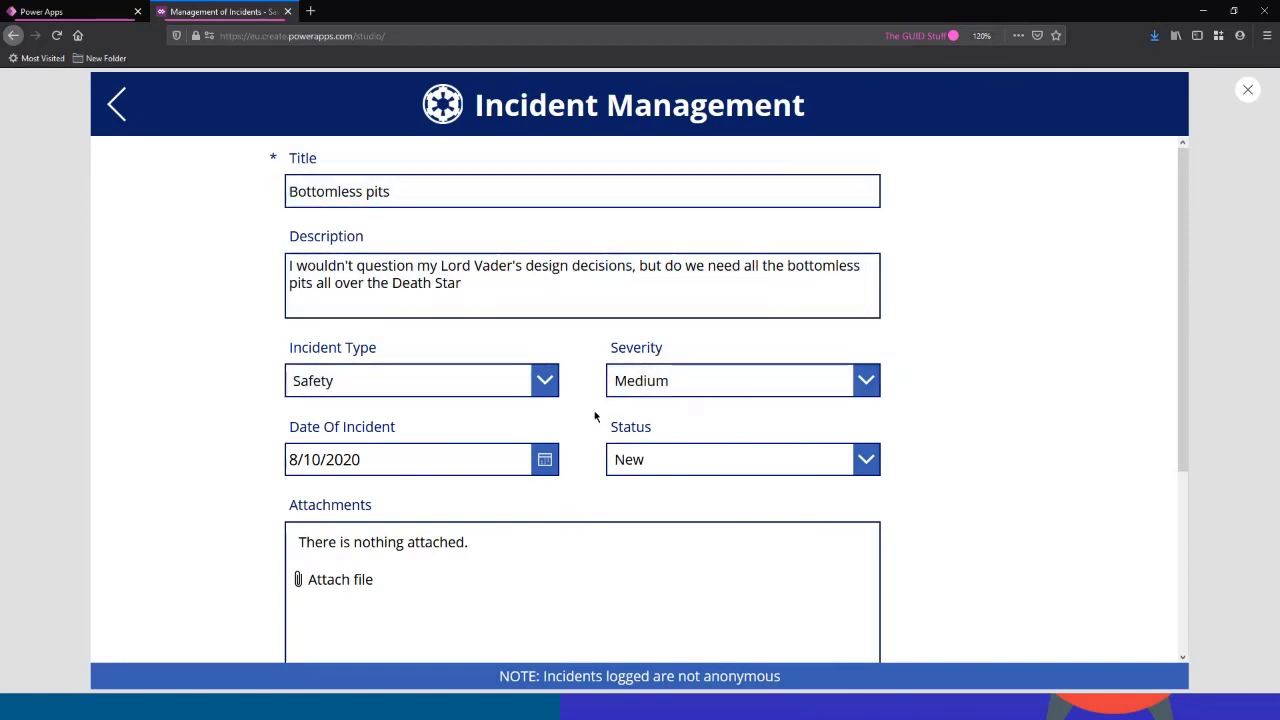
{"action": "scroll", "coordinate": [592, 416], "scroll_direction": "down", "scroll_amount": 3}
{"action": "scroll", "coordinate": [566, 403], "scroll_direction": "up", "scroll_amount": 3}
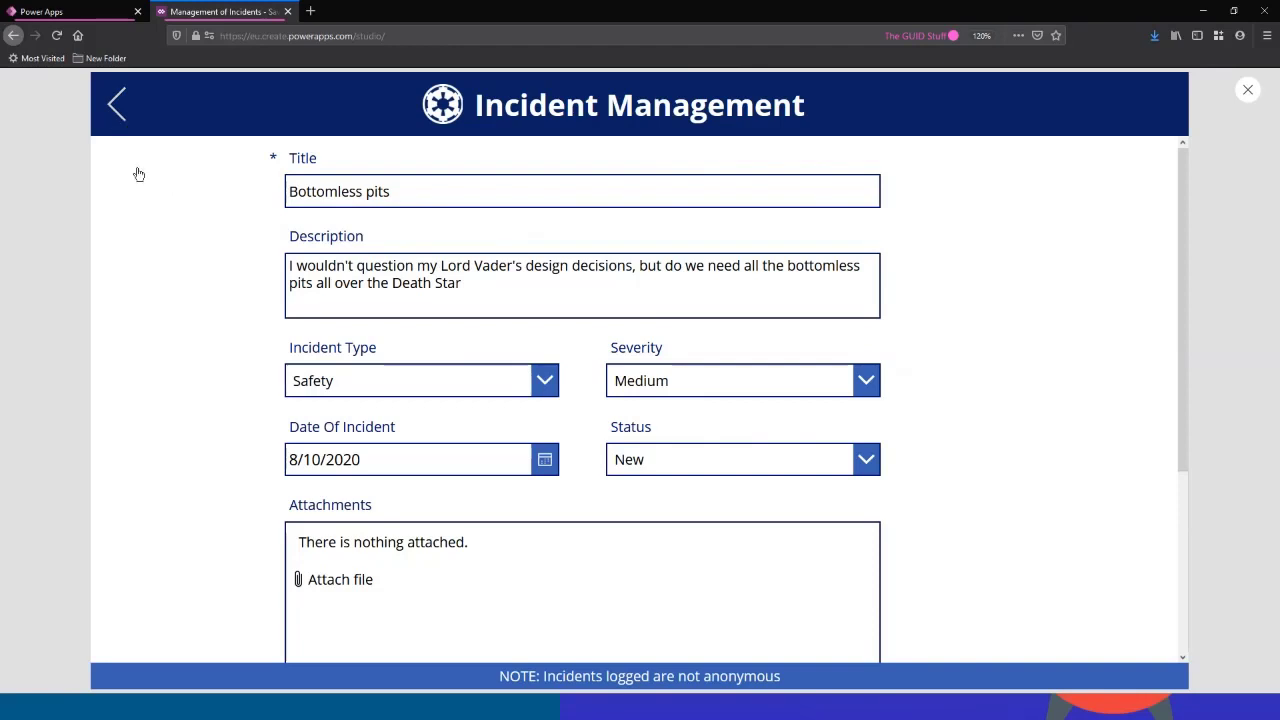
{"action": "left_click", "coordinate": [117, 120]}
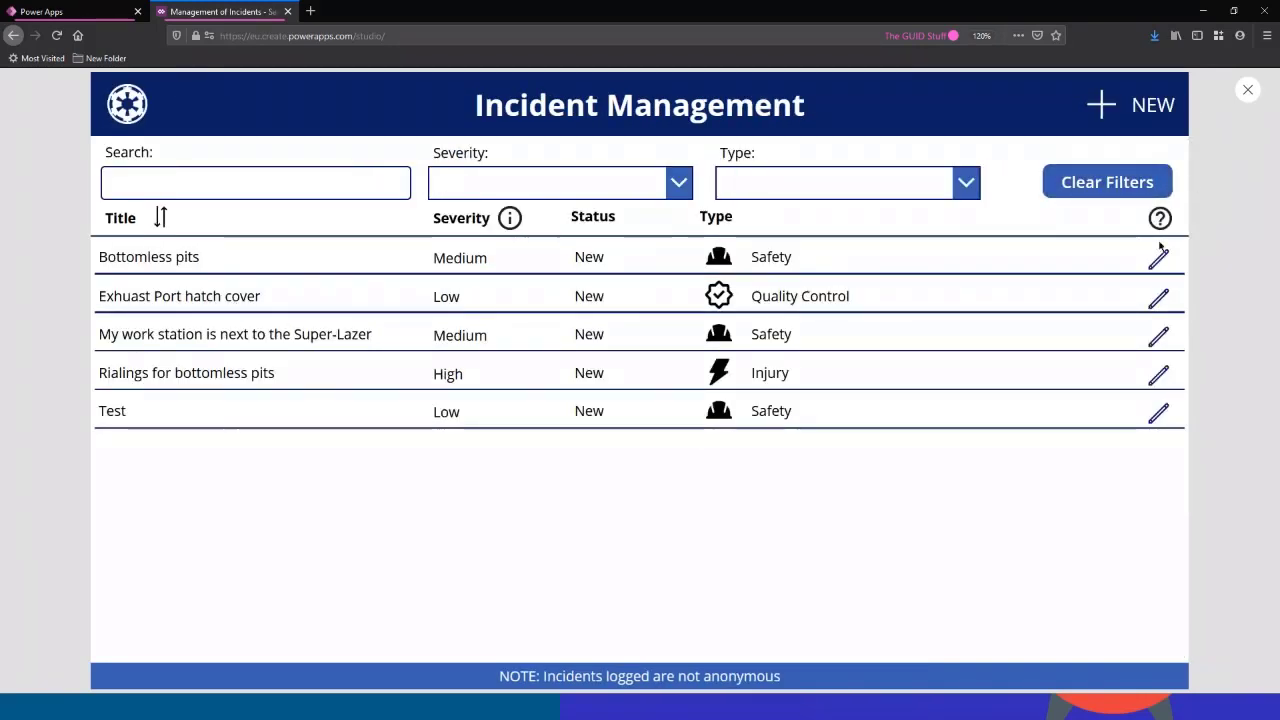
{"action": "left_click", "coordinate": [1158, 259]}
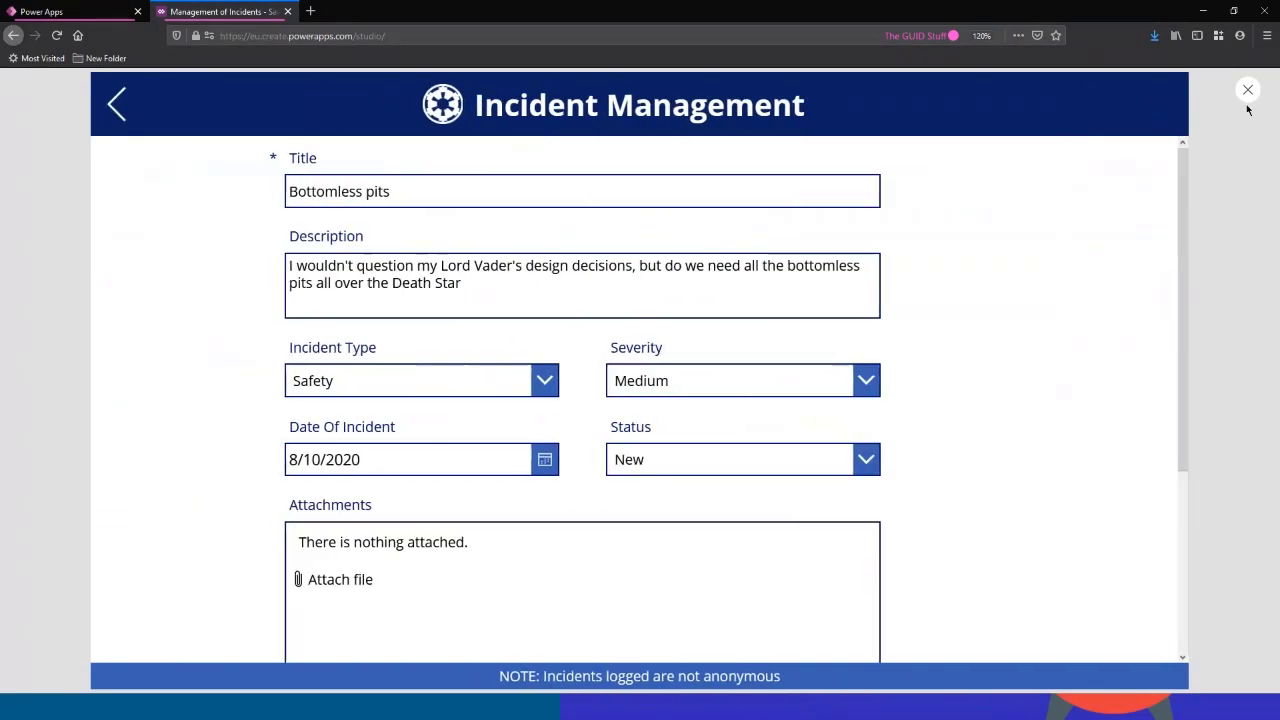
{"action": "left_click", "coordinate": [1250, 91]}
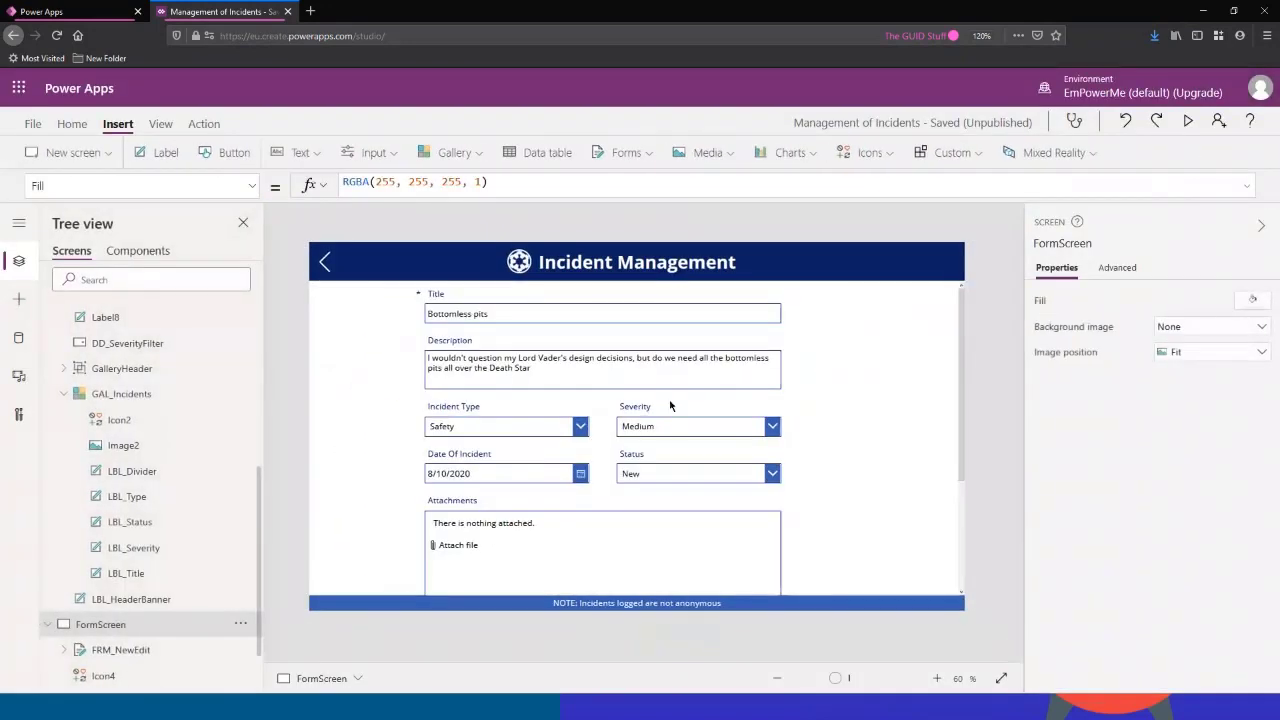
Step: Clear the Item property formula of FRM_NewEdit
{"action": "scroll", "coordinate": [123, 547], "scroll_direction": "down", "scroll_amount": 4}
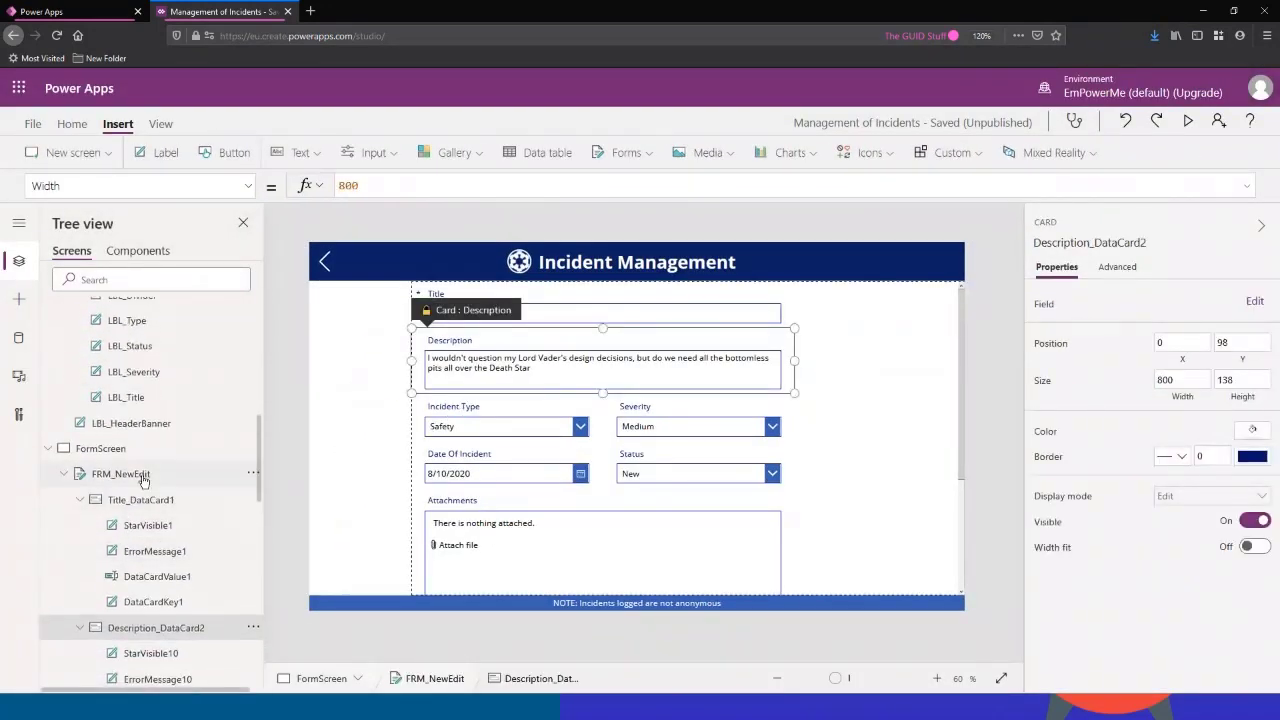
{"action": "left_click", "coordinate": [145, 474]}
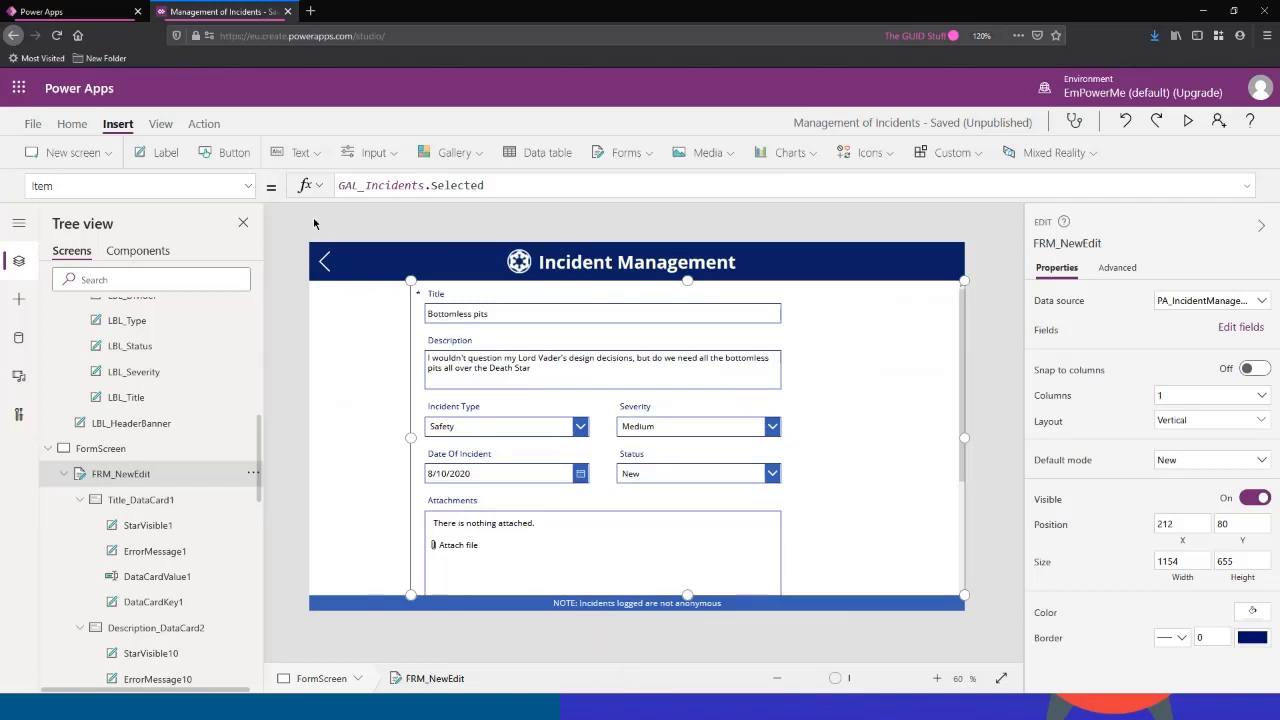
{"action": "triple_click", "coordinate": [500, 192]}
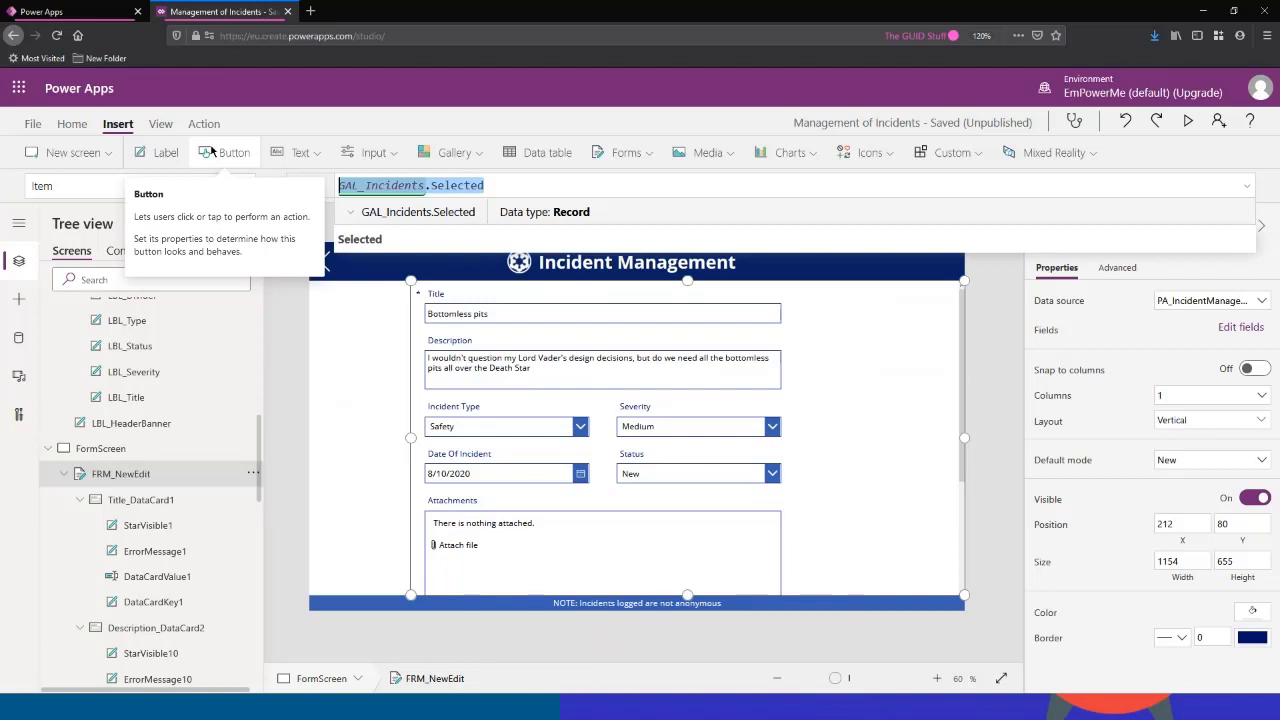
{"action": "key", "text": "Delete"}
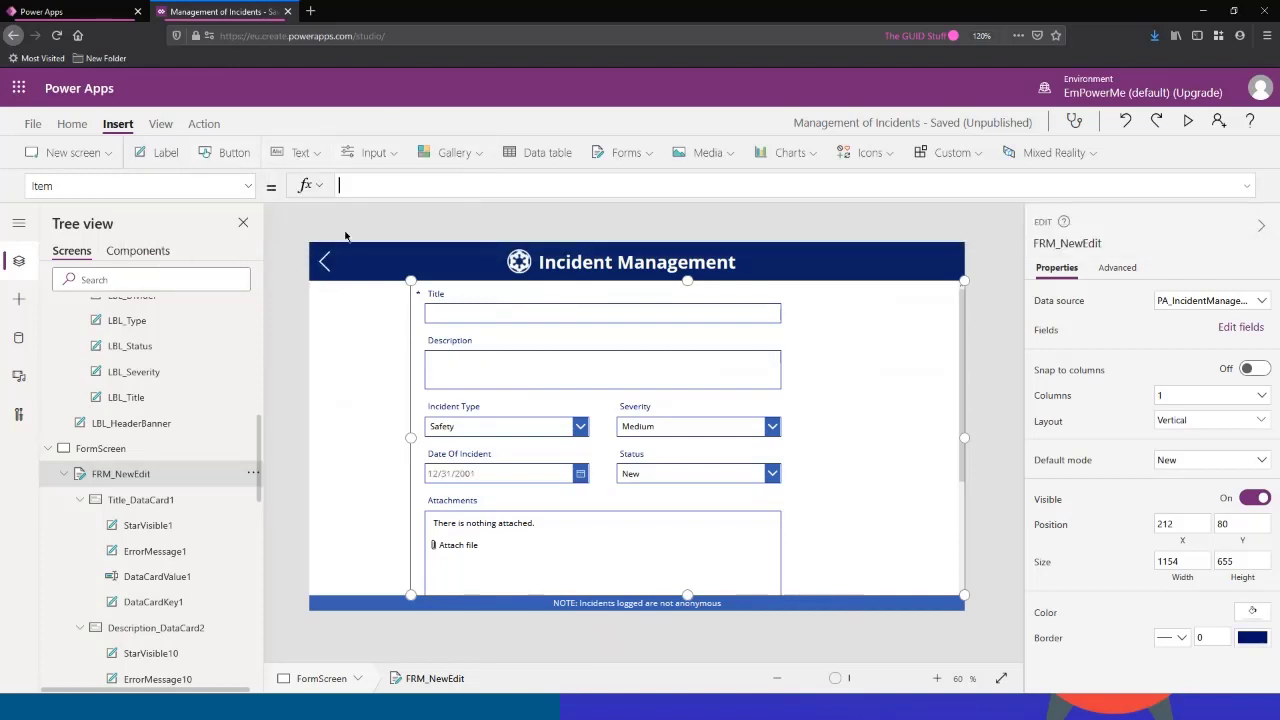
{"action": "left_click", "coordinate": [488, 228]}
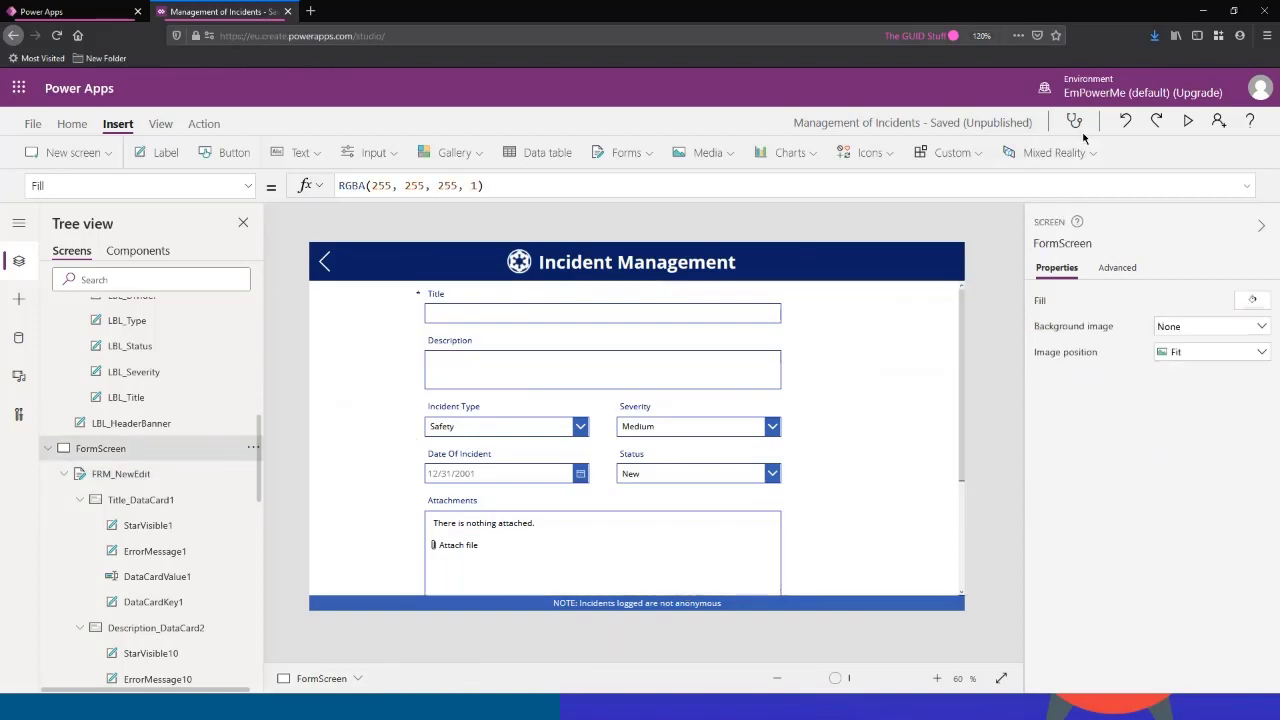
Step: Preview FormScreen twice with the form's Item property empty and return to the editor
{"action": "left_click", "coordinate": [1188, 120]}
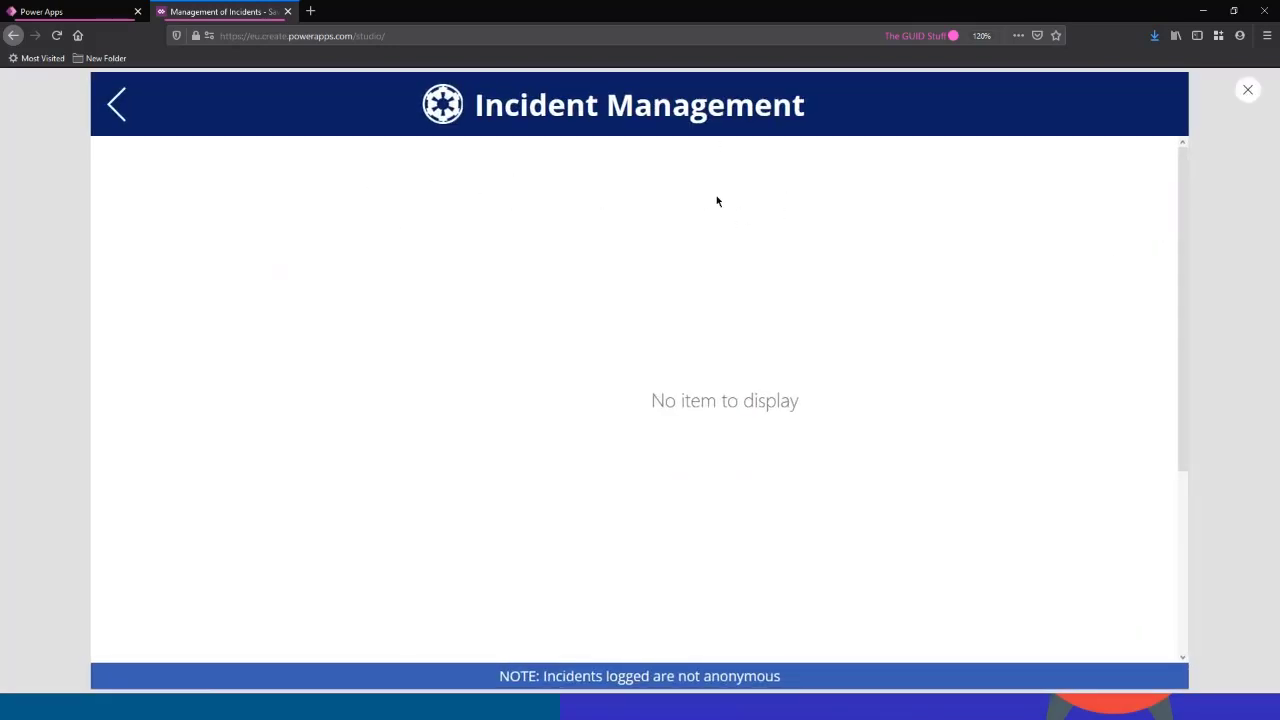
{"action": "left_click", "coordinate": [1247, 90]}
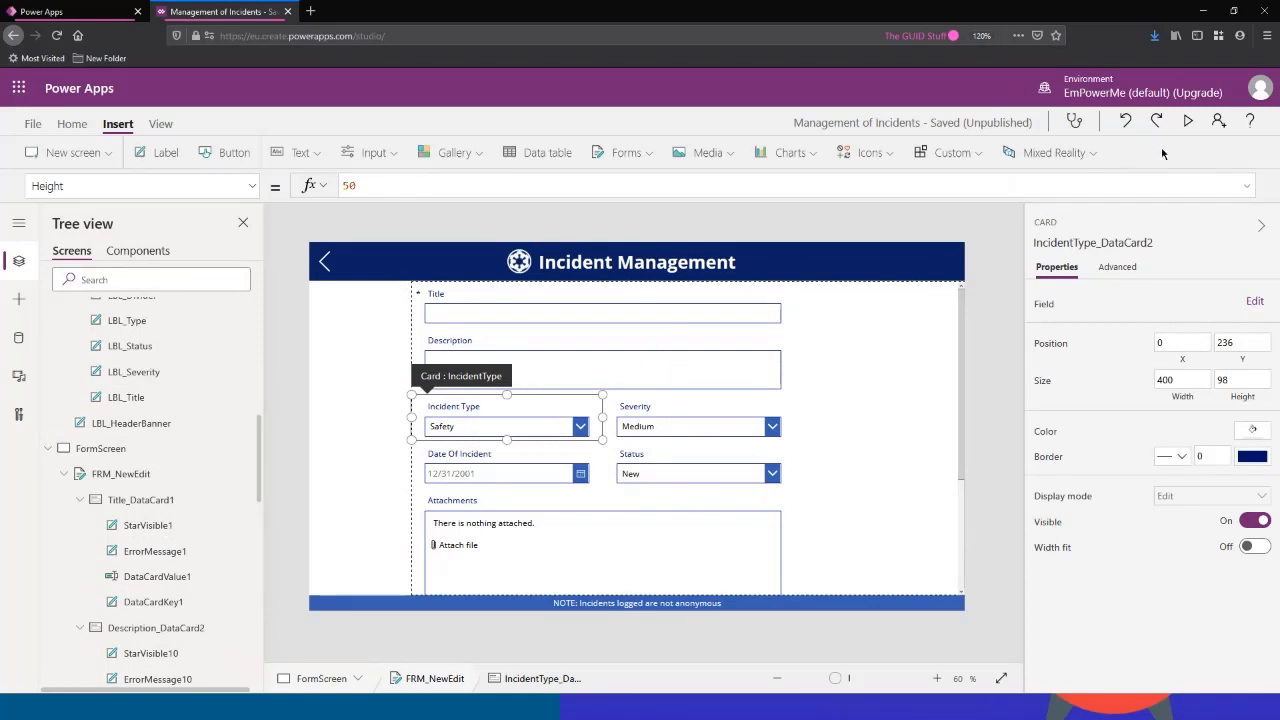
{"action": "left_click", "coordinate": [1188, 120]}
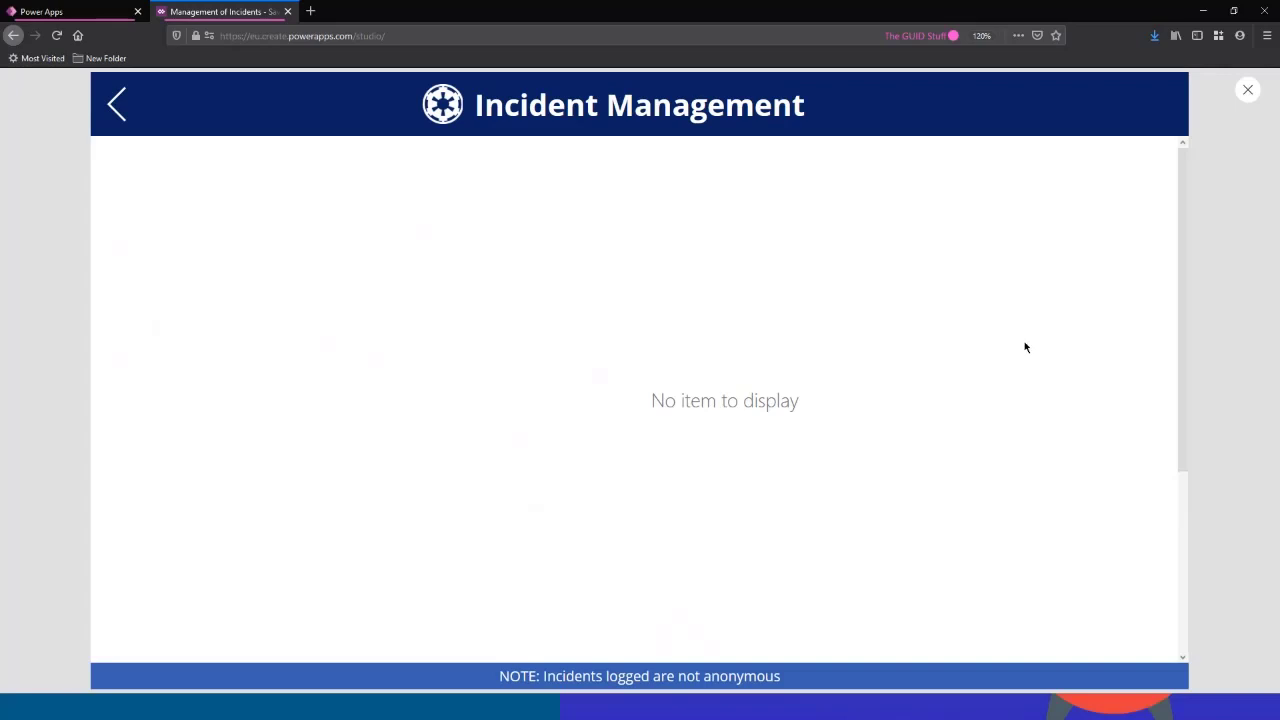
{"action": "left_click", "coordinate": [1247, 91]}
{"action": "left_click", "coordinate": [606, 340]}
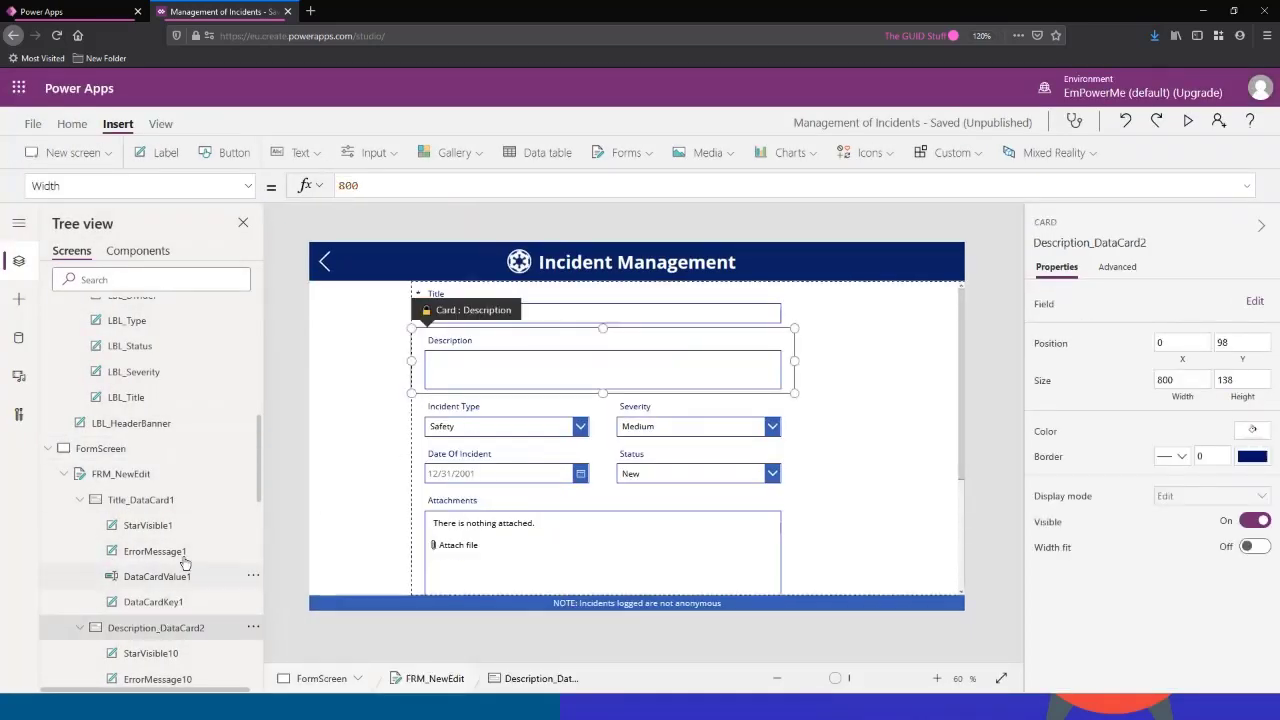
Step: Set the Item property of FRM_NewEdit back to GAL_Incidents.Selected
{"action": "left_click", "coordinate": [130, 474]}
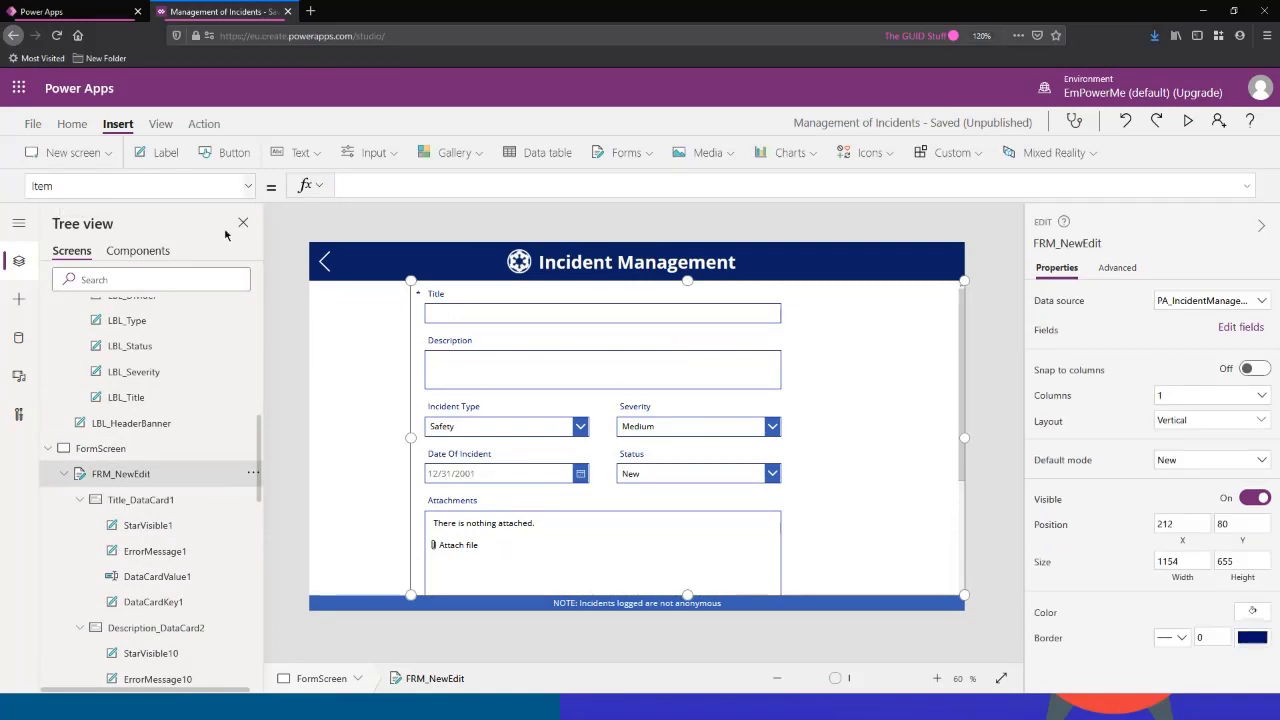
{"action": "left_click", "coordinate": [40, 186]}
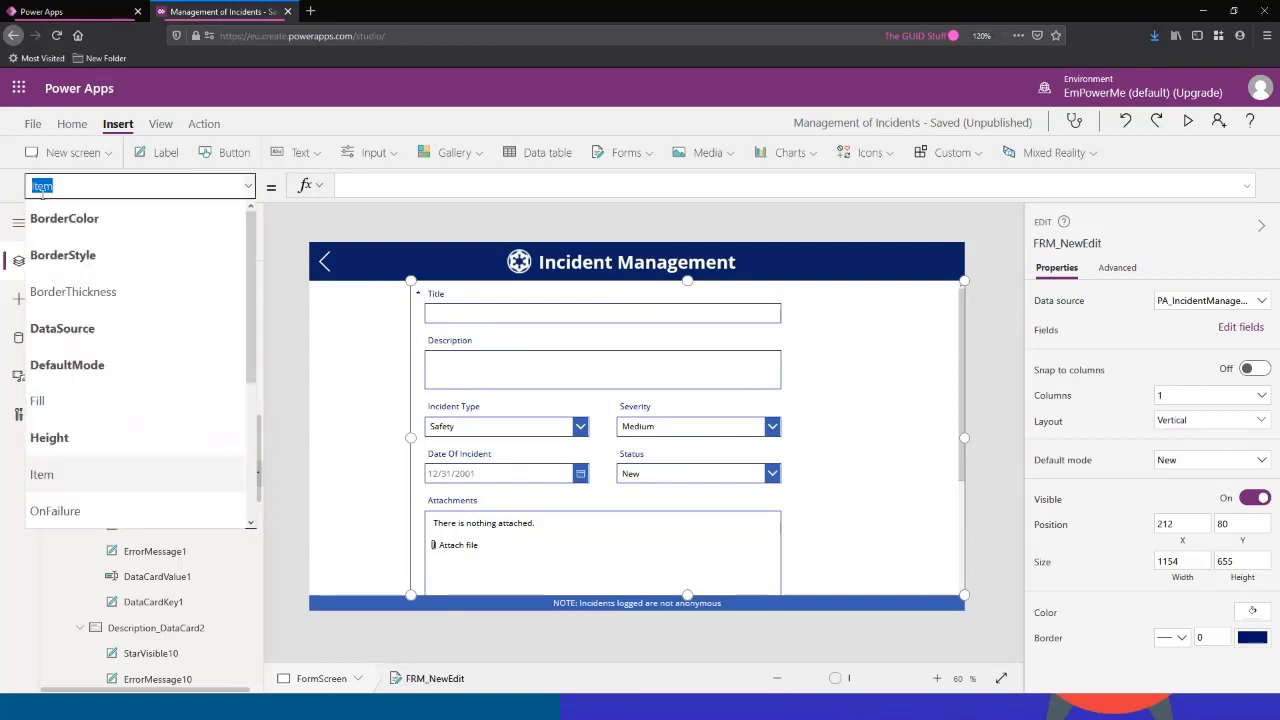
{"action": "left_click", "coordinate": [362, 183]}
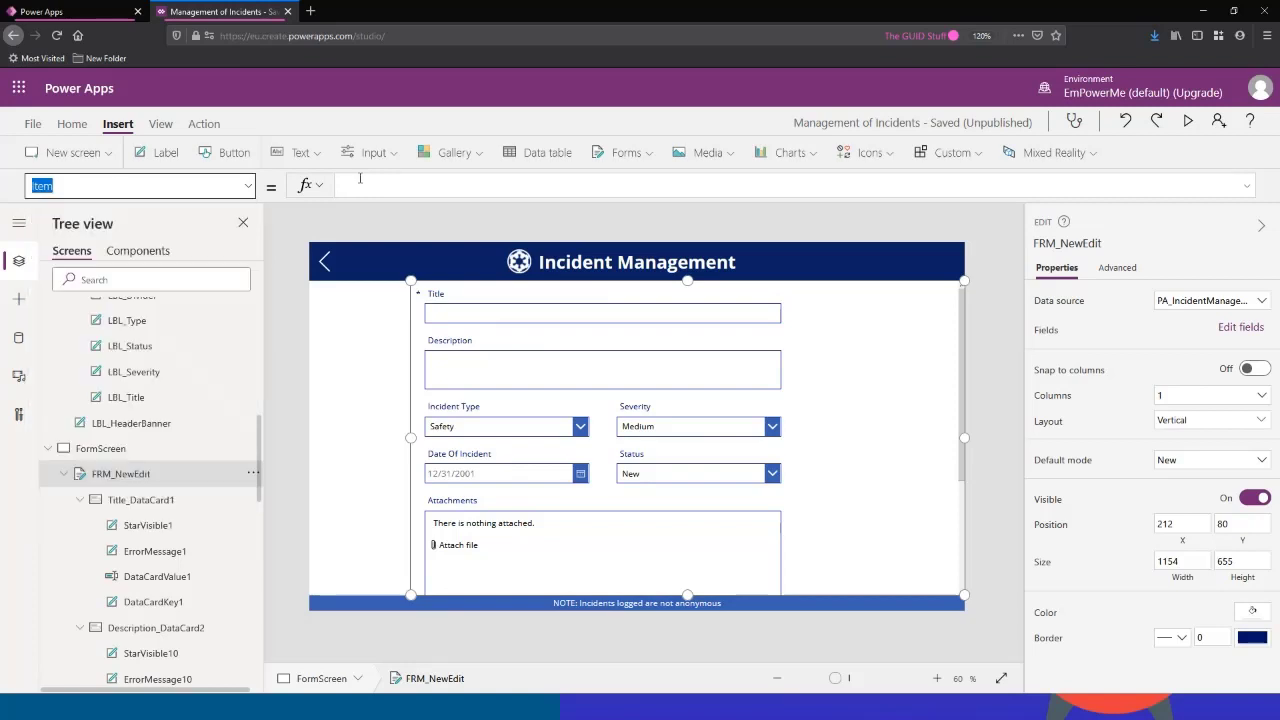
{"action": "scroll", "coordinate": [150, 440], "scroll_direction": "up", "scroll_amount": 3}
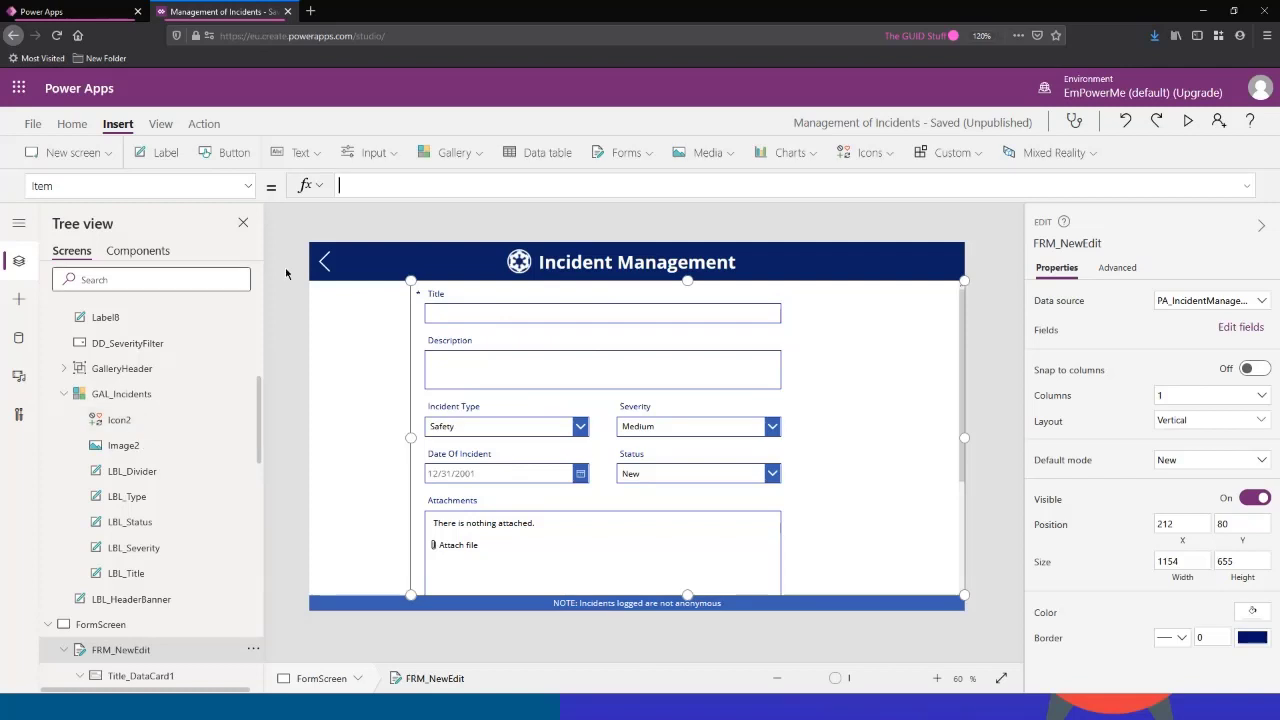
{"action": "type", "text": "G"}
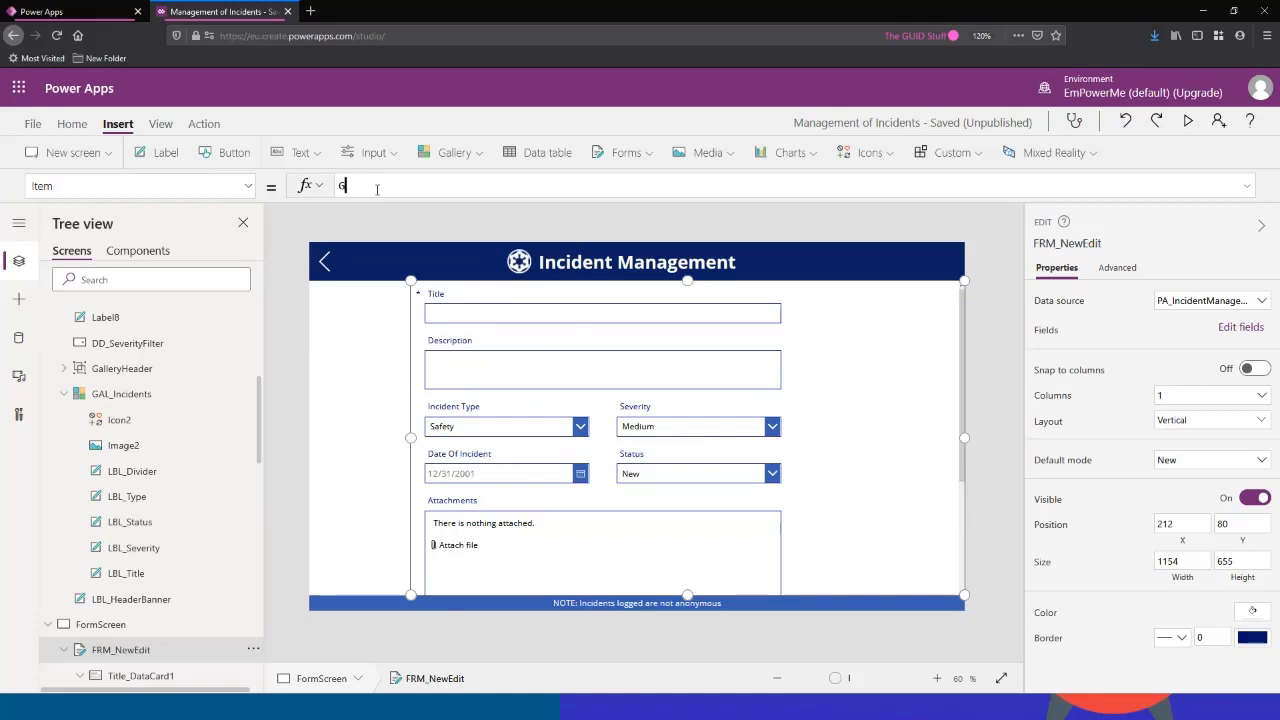
{"action": "type", "text": "AL_"}
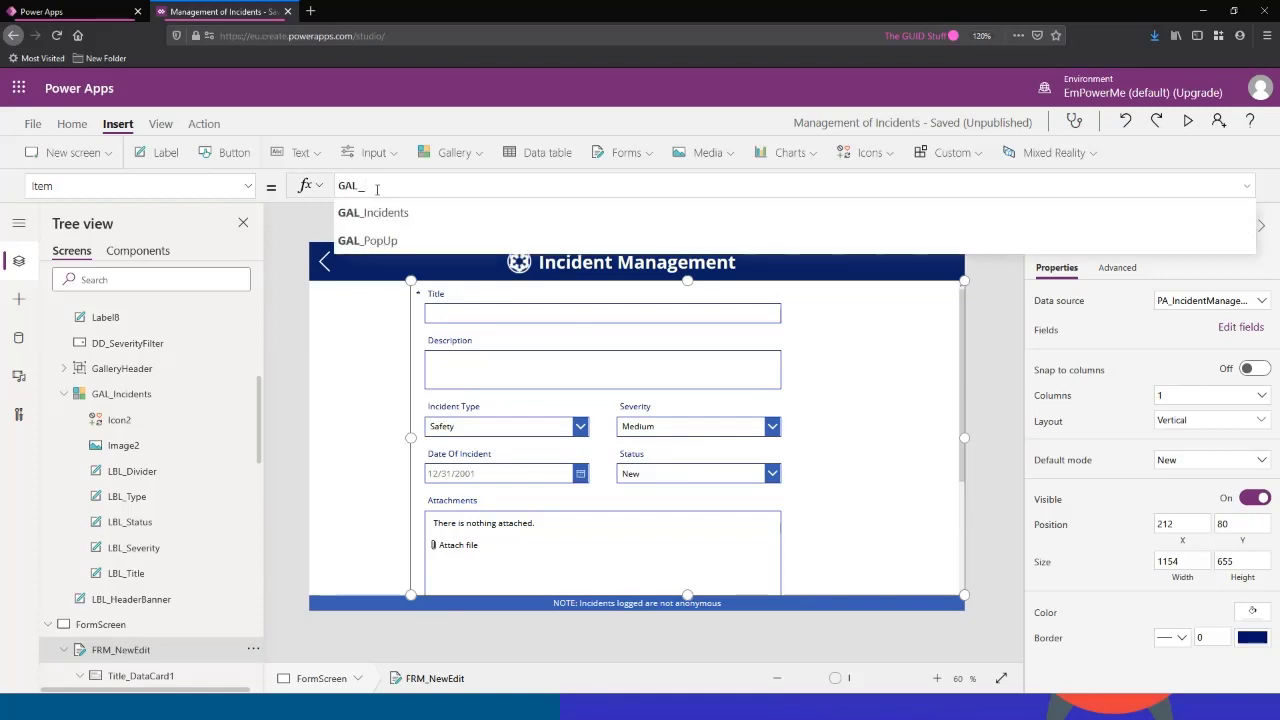
{"action": "type", "text": "Inci"}
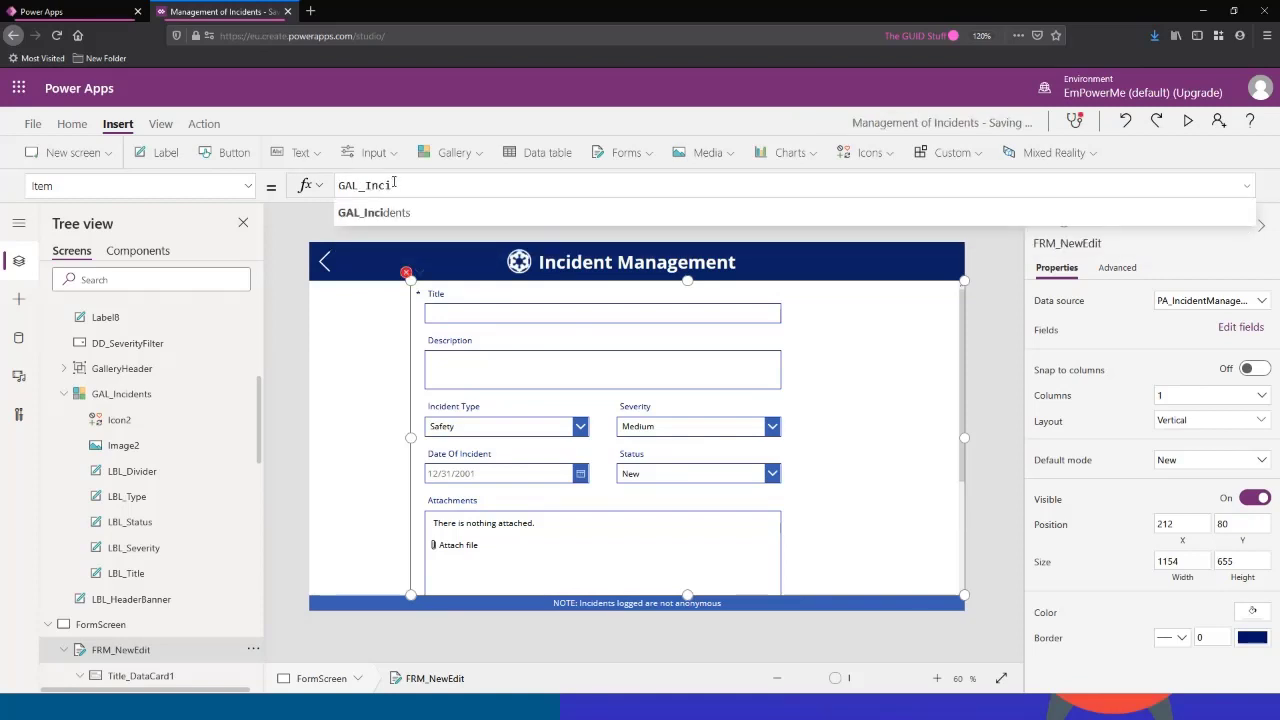
{"action": "type", "text": "dents.Se"}
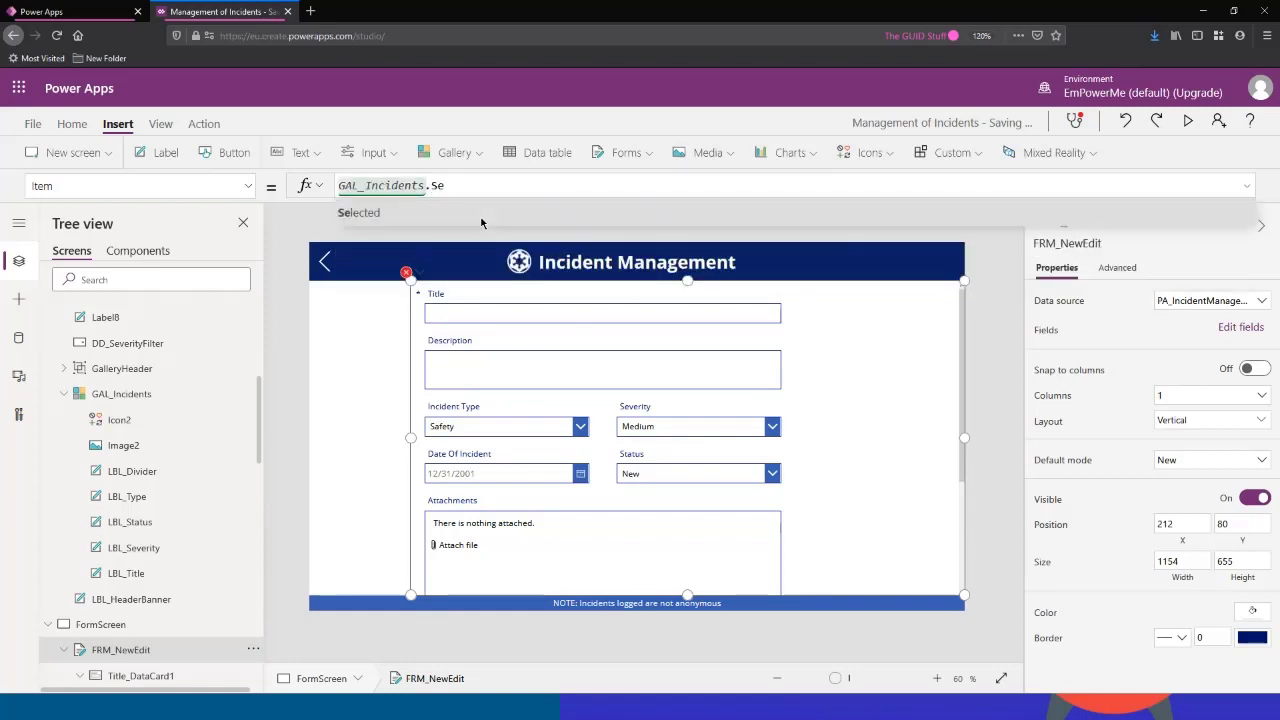
{"action": "left_click", "coordinate": [433, 211]}
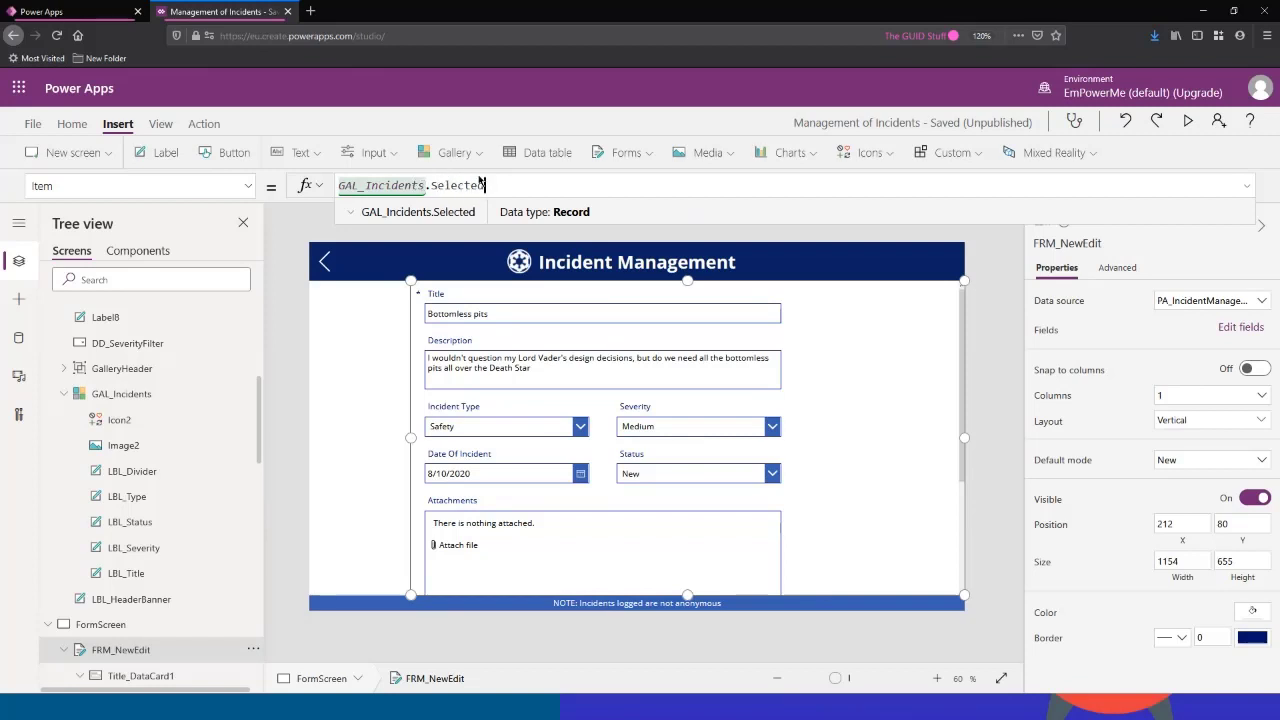
Step: Examine the record fields and values that GAL_Incidents.Selected supplies to the form's Item property
{"action": "left_click", "coordinate": [568, 212]}
{"action": "left_click", "coordinate": [568, 212]}
{"action": "left_click", "coordinate": [351, 213]}
{"action": "scroll", "coordinate": [510, 337], "scroll_direction": "down", "scroll_amount": 5}
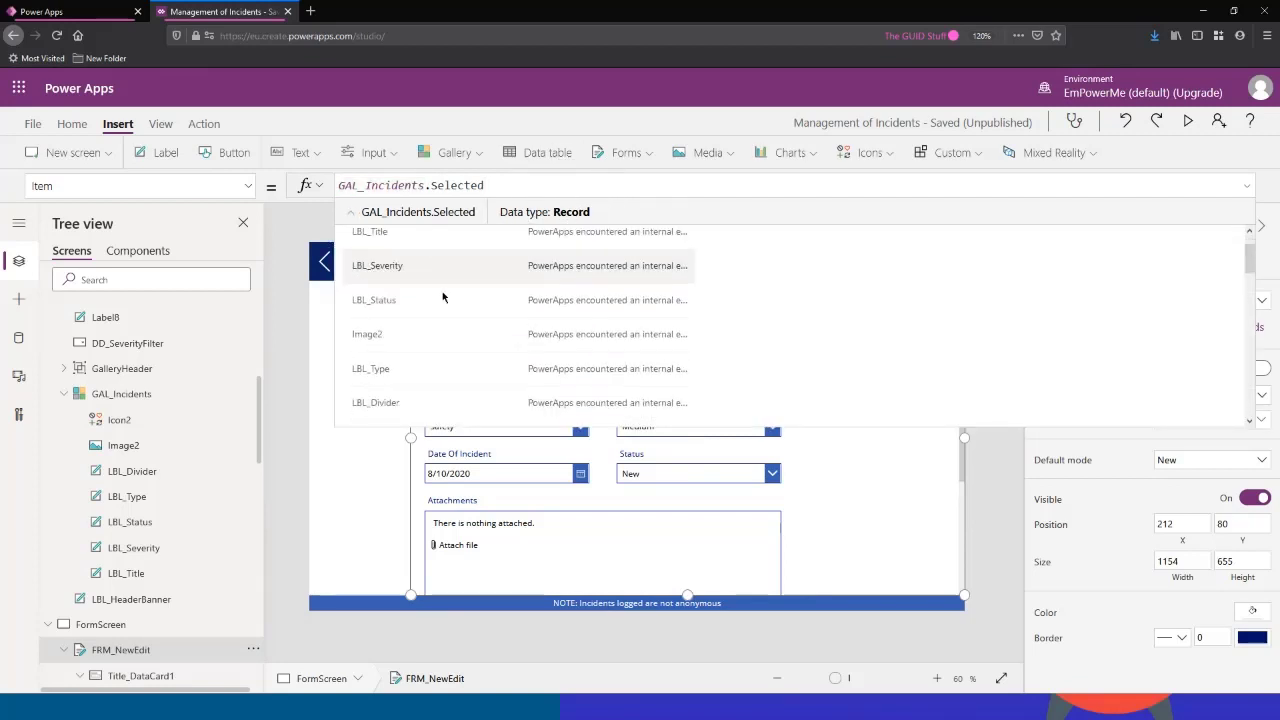
{"action": "scroll", "coordinate": [510, 340], "scroll_direction": "down", "scroll_amount": 2}
{"action": "scroll", "coordinate": [510, 345], "scroll_direction": "up", "scroll_amount": 10}
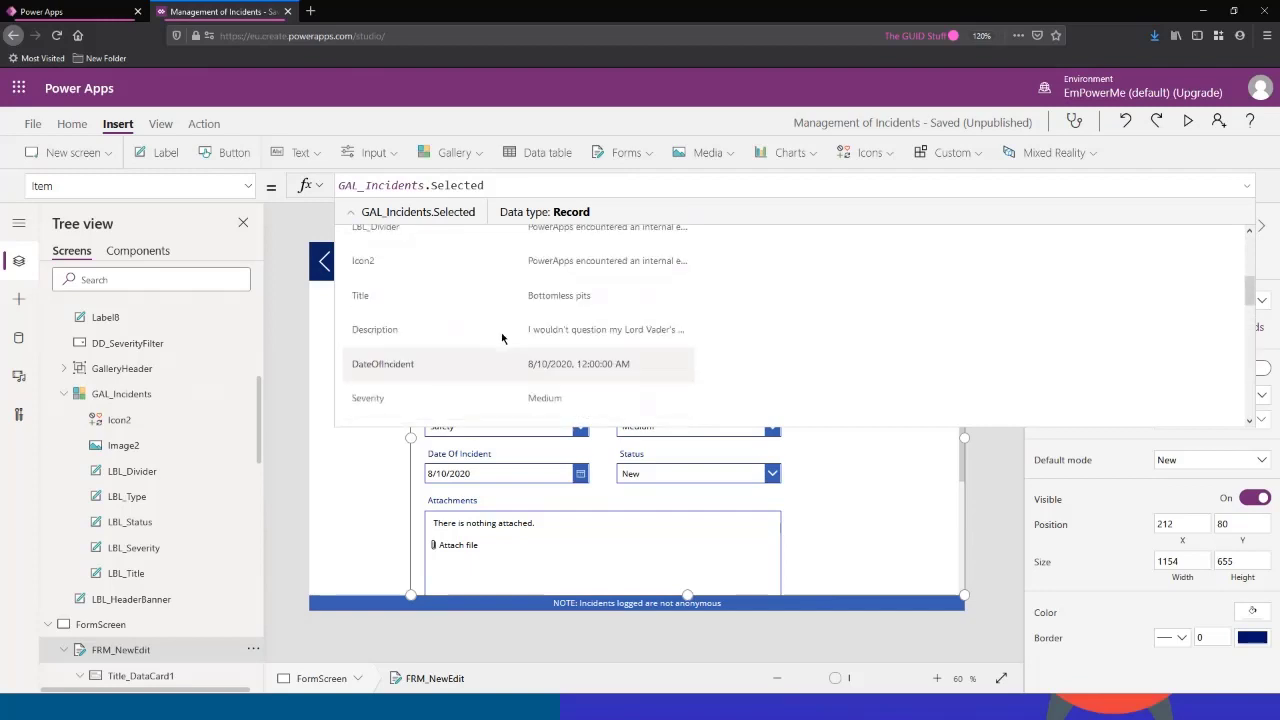
{"action": "left_click", "coordinate": [351, 213]}
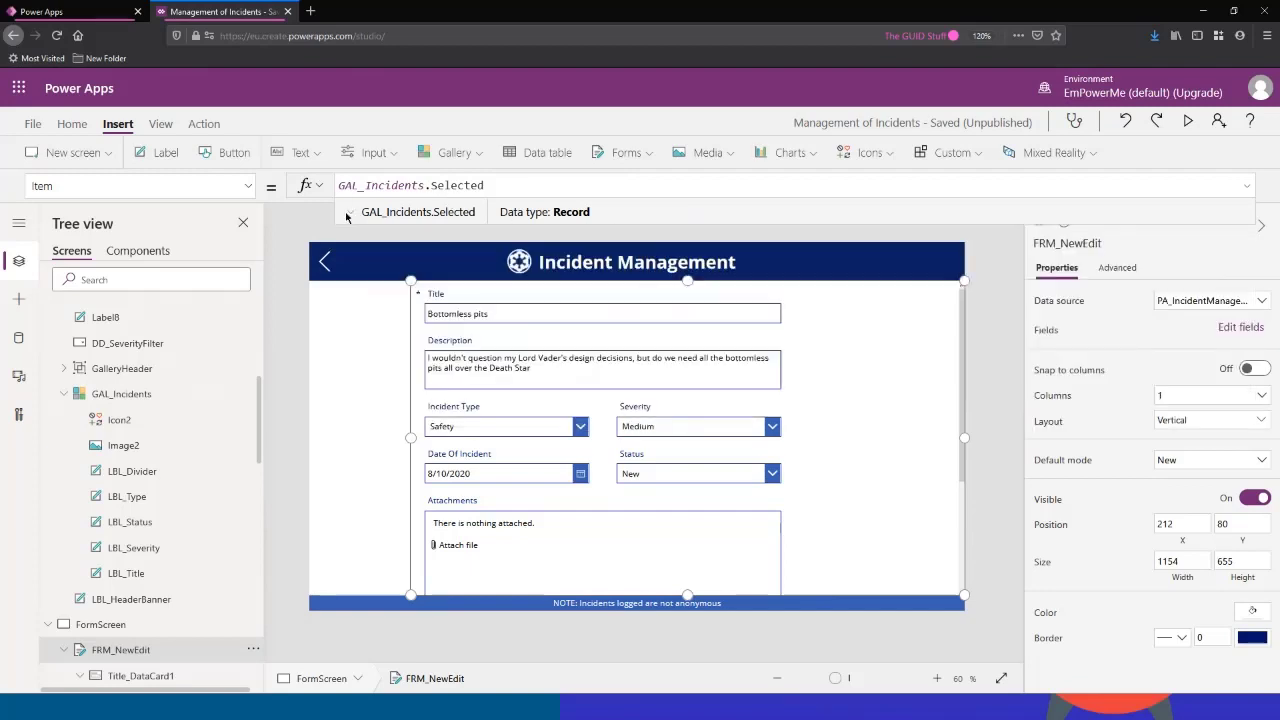
{"action": "left_click", "coordinate": [531, 180]}
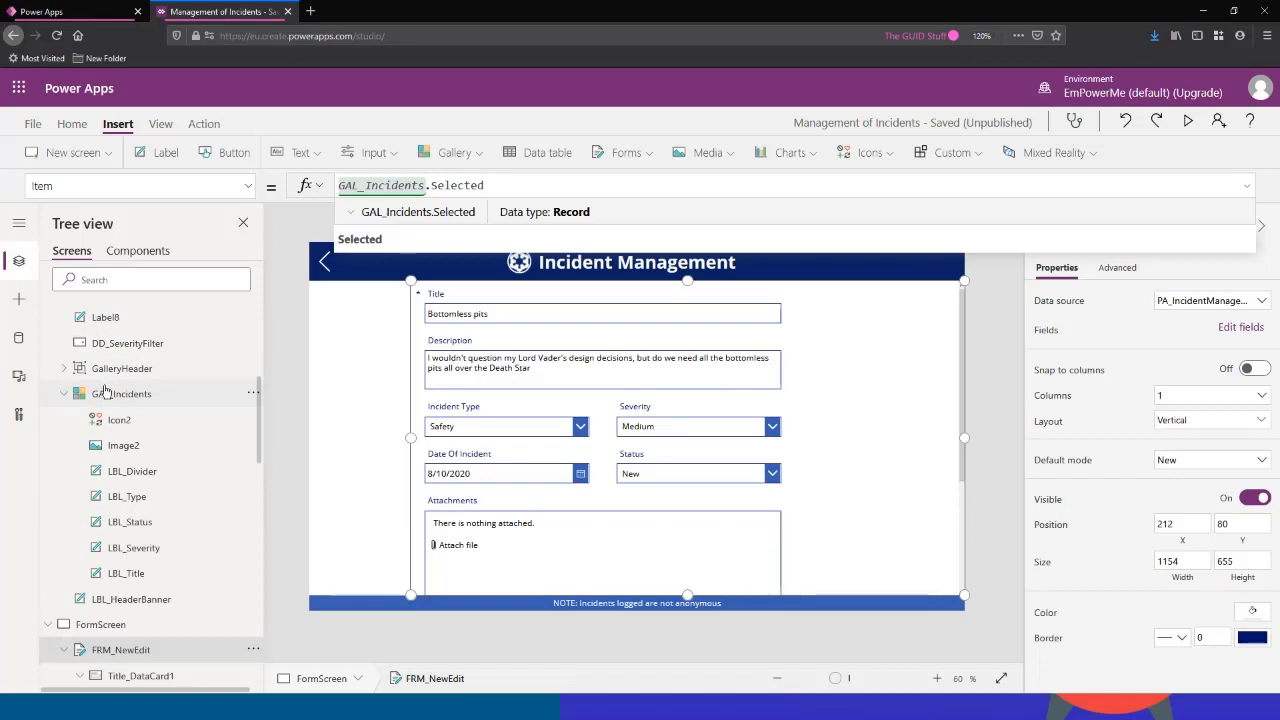
{"action": "left_click_drag", "start_coordinate": [485, 185], "coordinate": [338, 185]}
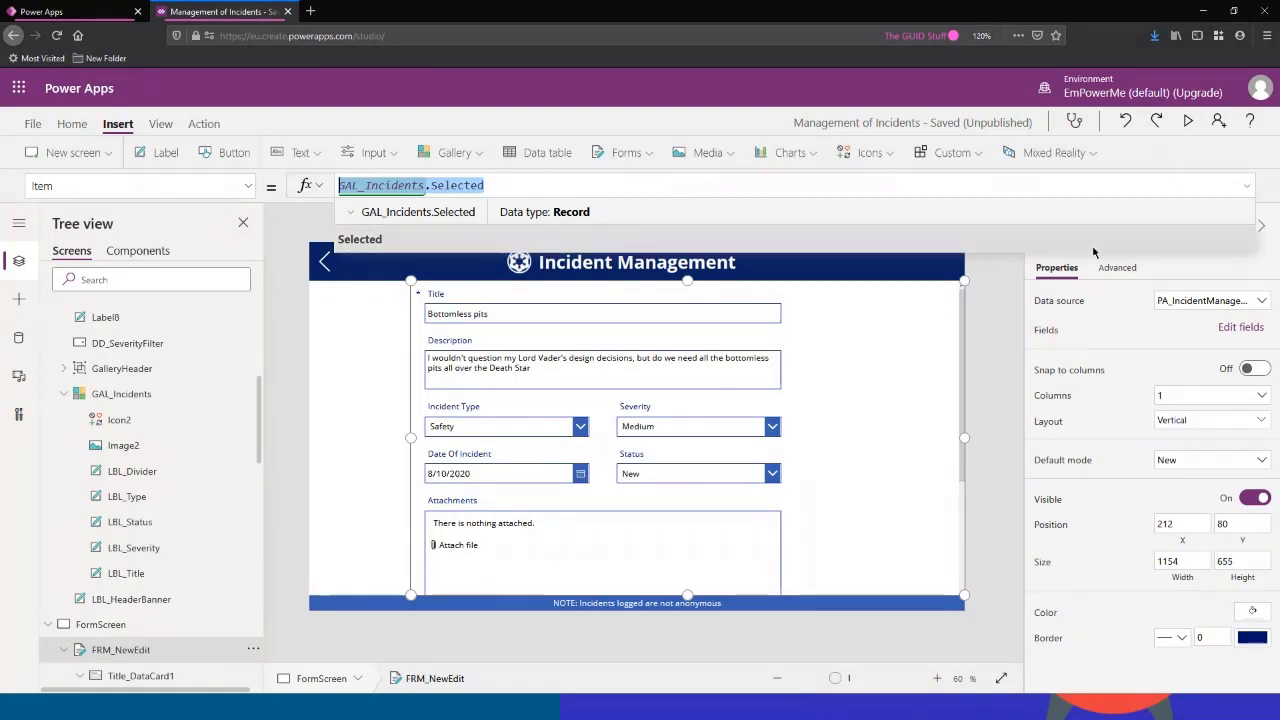
{"action": "left_click", "coordinate": [1248, 188]}
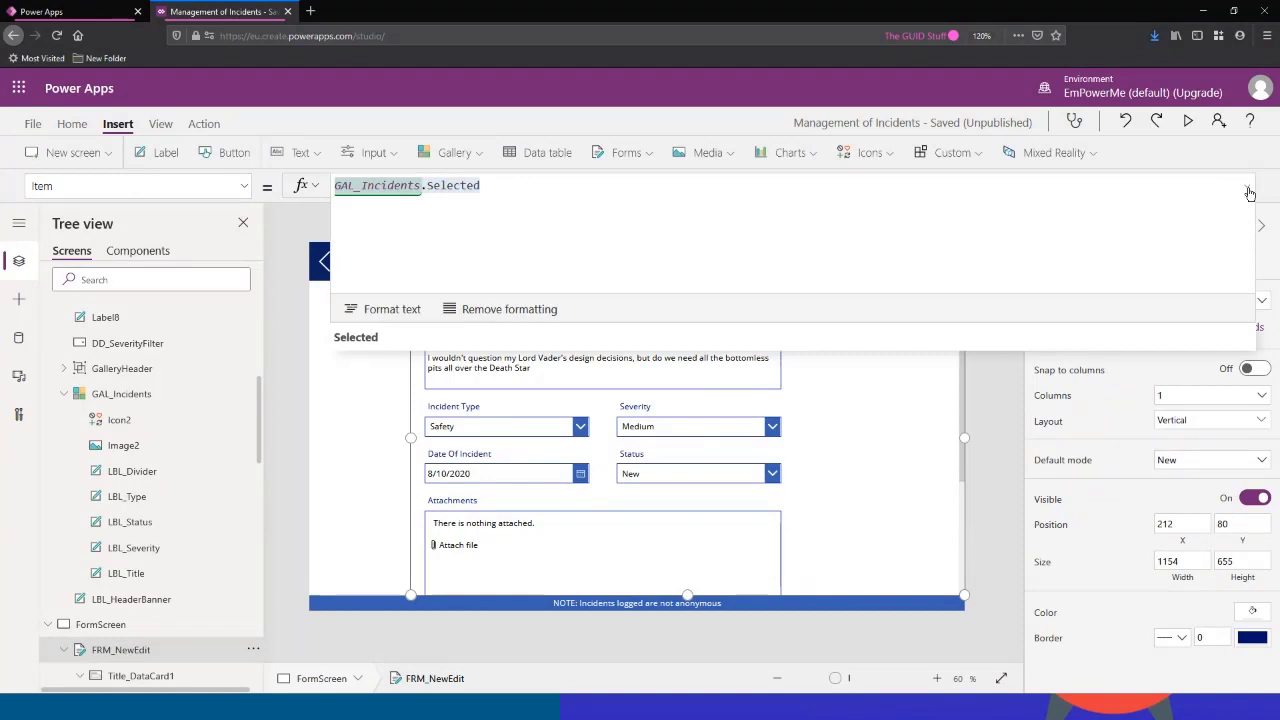
{"action": "left_click", "coordinate": [1248, 190]}
{"action": "left_click", "coordinate": [297, 232]}
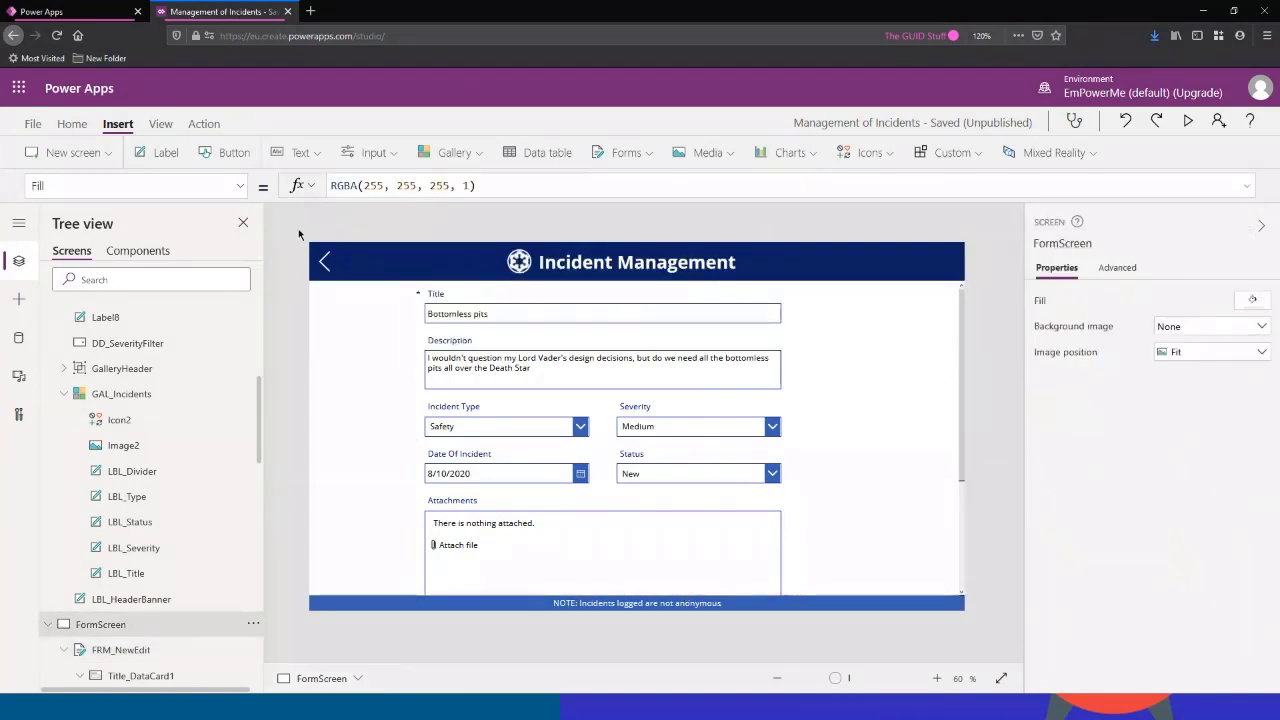
Step: Add the context record {locEditItem:ThisItem} to the Navigate call in the OnSelect formula of the edit icon in GAL_Incidents
{"action": "left_click", "coordinate": [139, 393]}
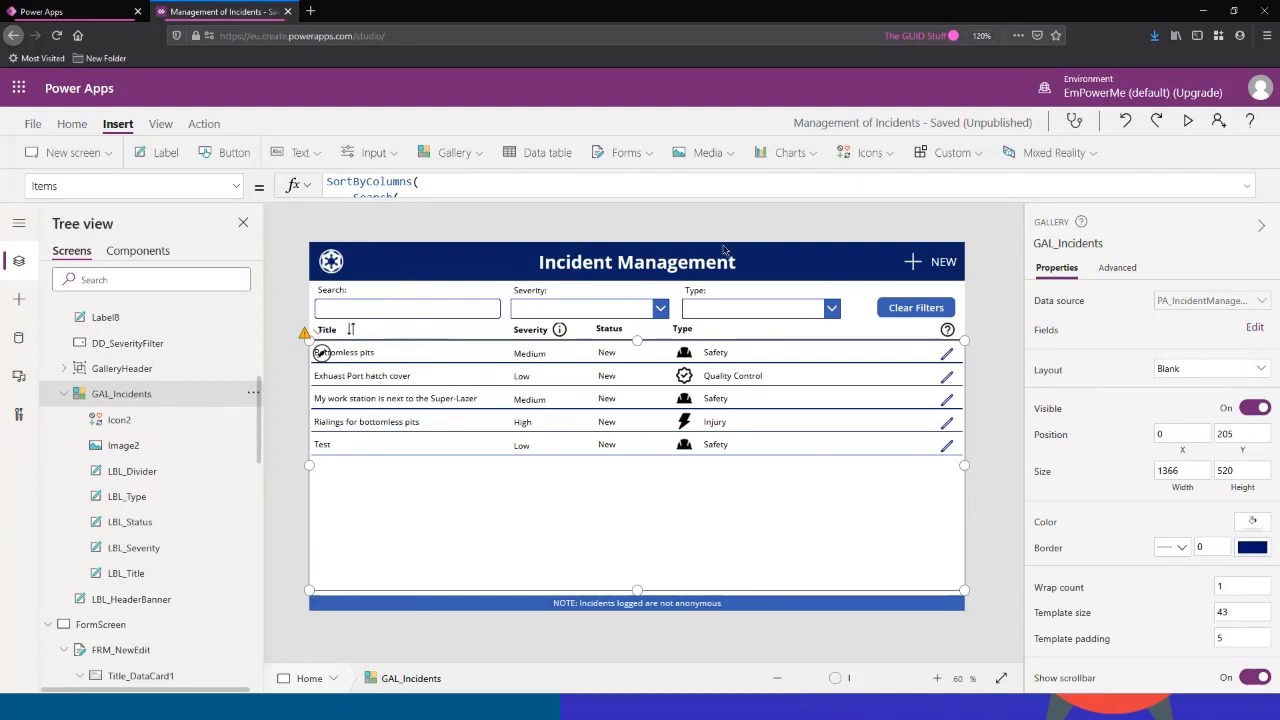
{"action": "left_click", "coordinate": [947, 358]}
{"action": "left_click", "coordinate": [1246, 188]}
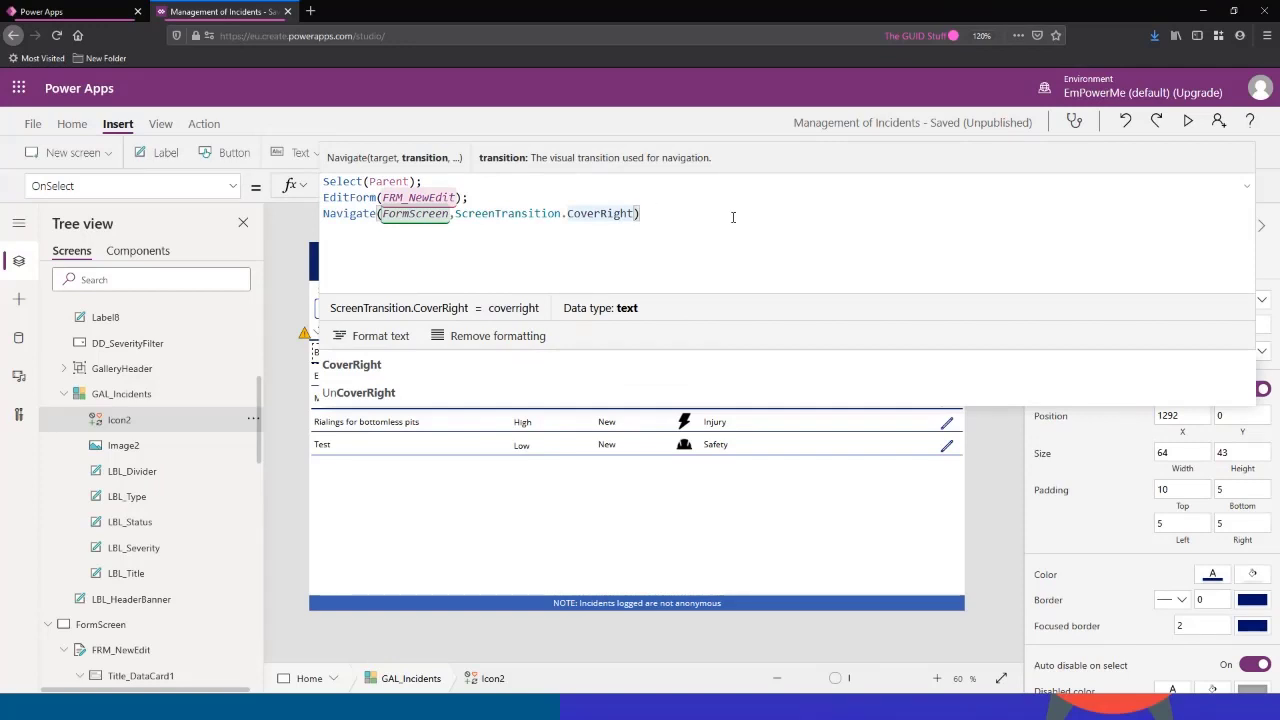
{"action": "type", "text": ","}
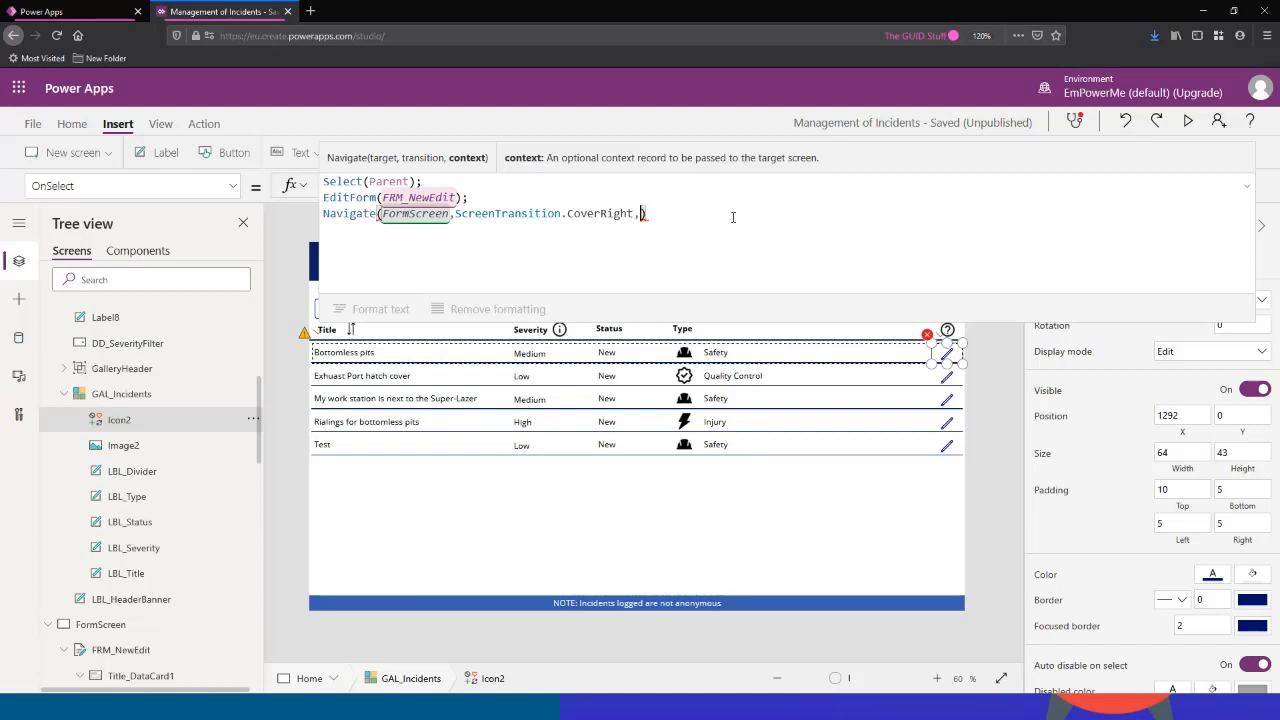
{"action": "type", "text": "{"}
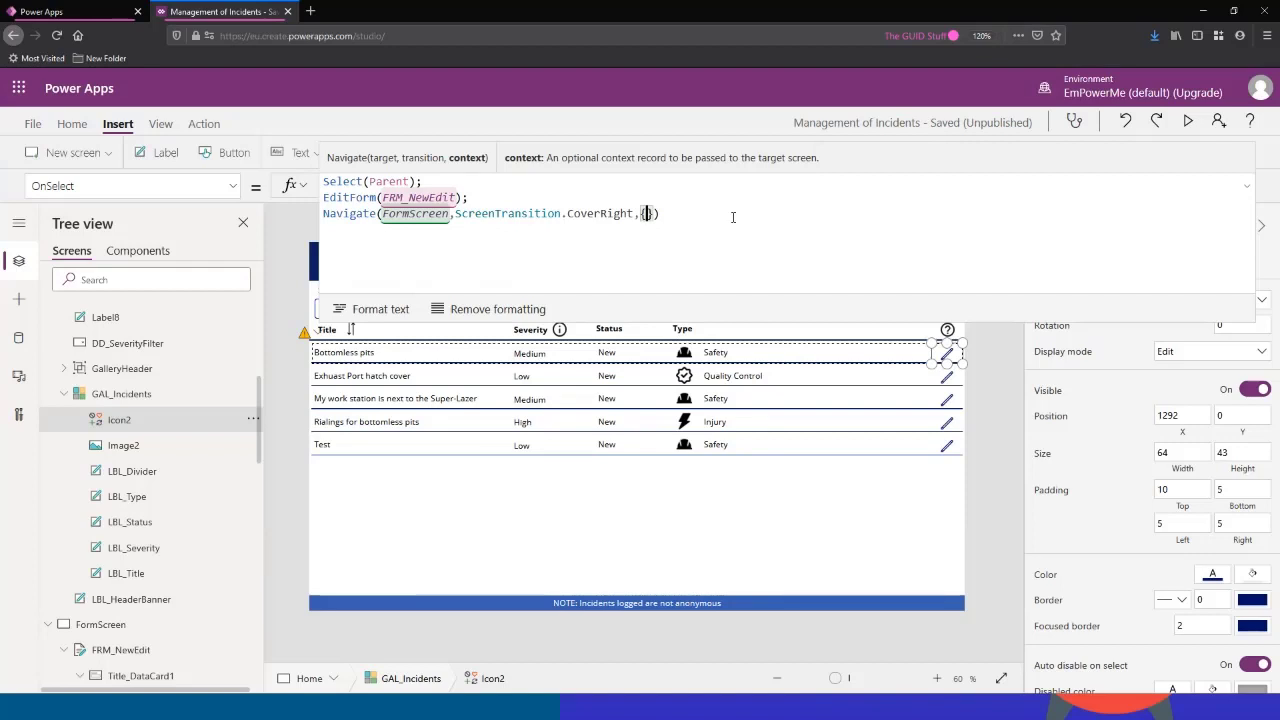
{"action": "type", "text": "loc"}
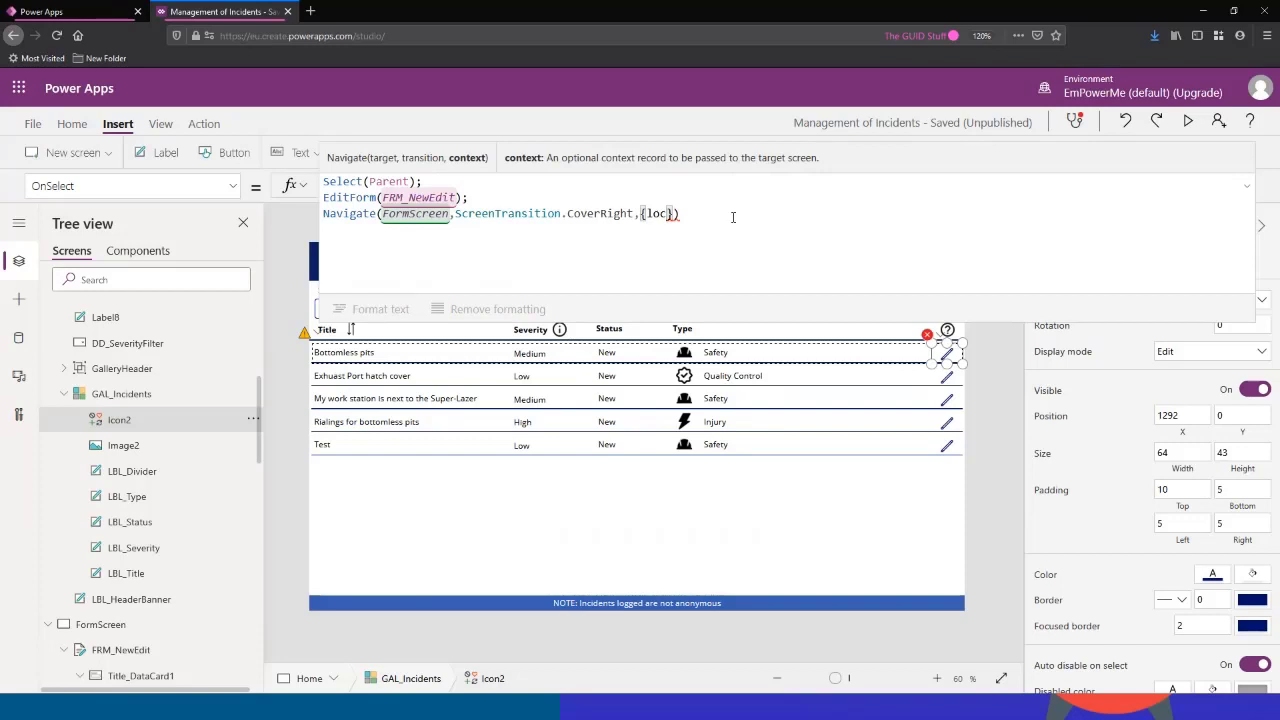
{"action": "type", "text": "EditItem"}
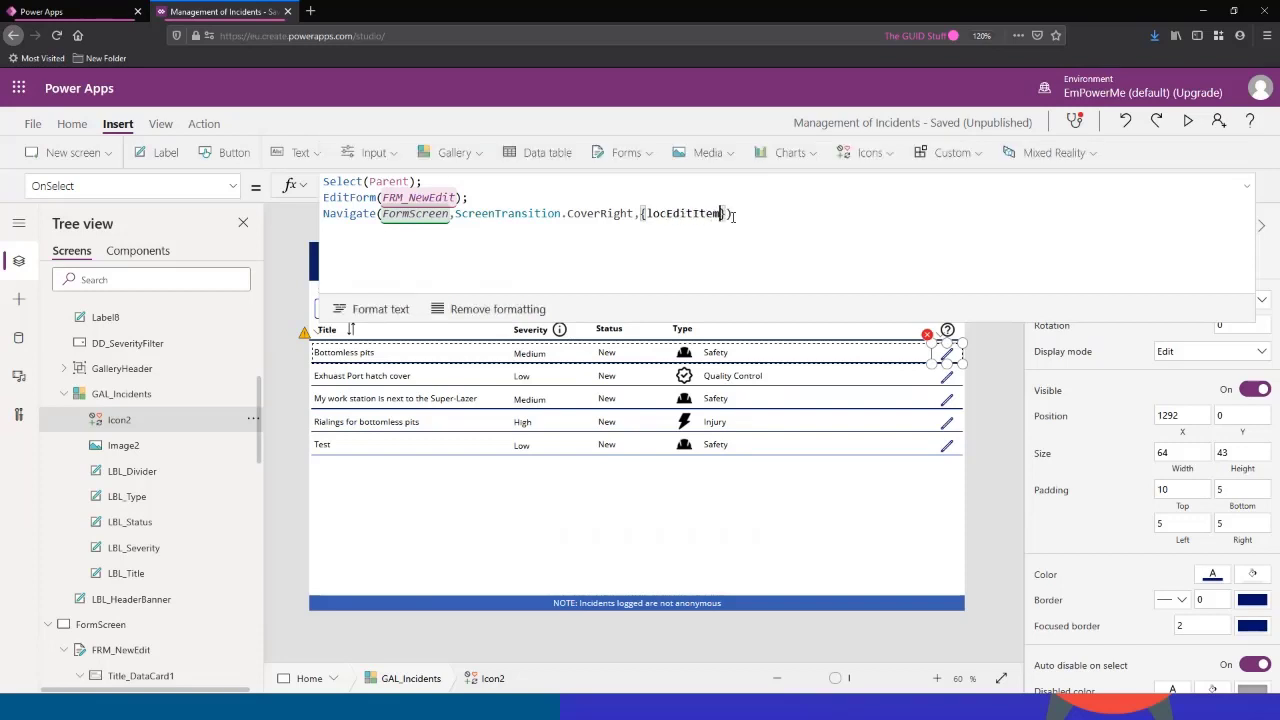
{"action": "type", "text": ":"}
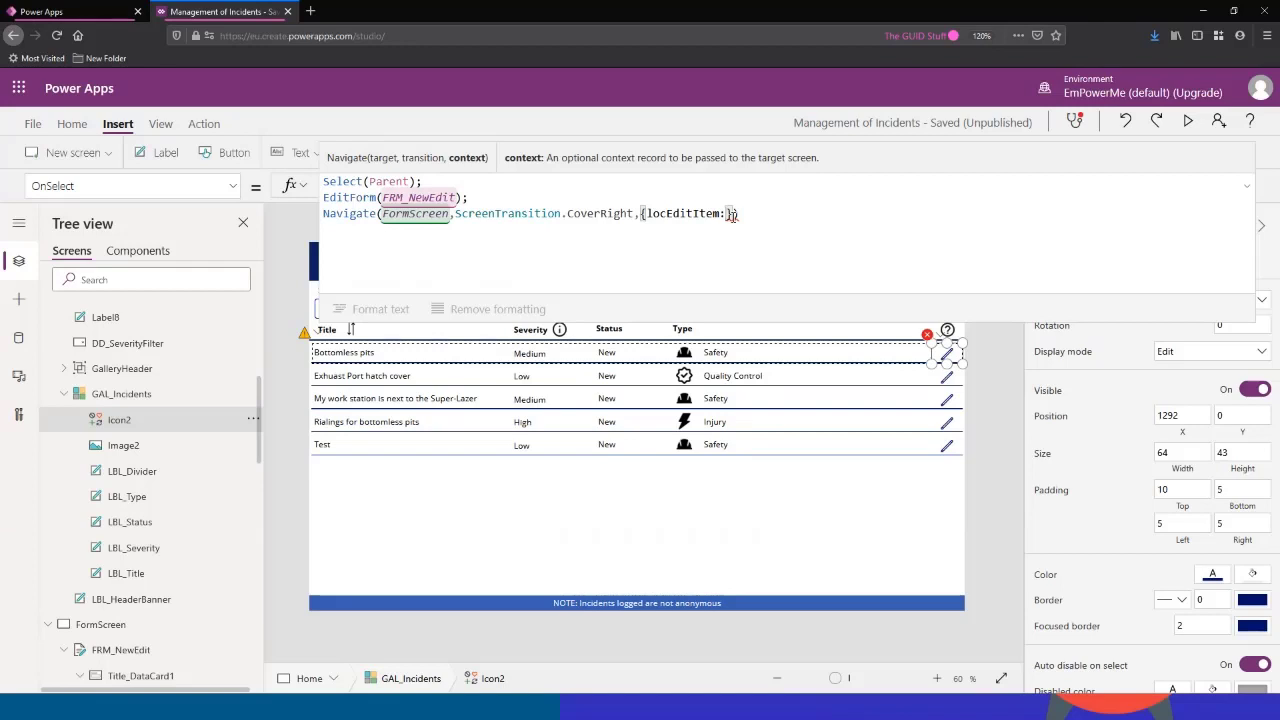
{"action": "type", "text": "ThisItem"}
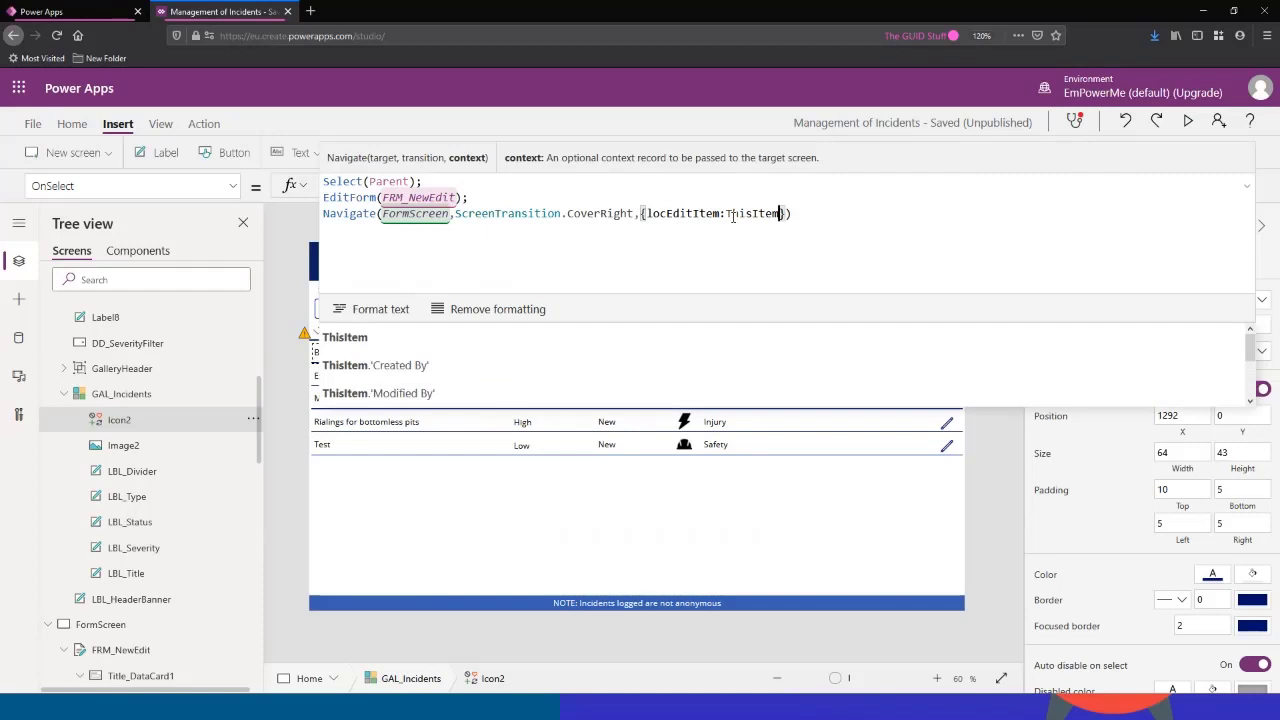
{"action": "left_click", "coordinate": [350, 337]}
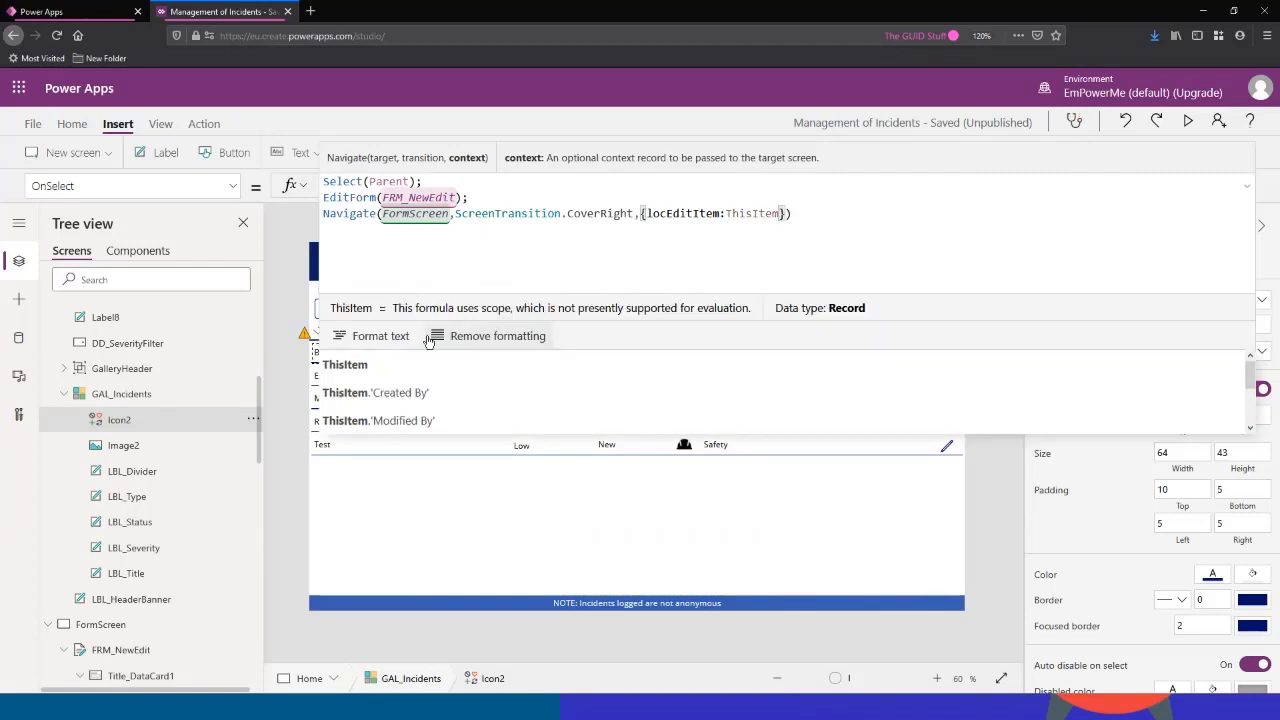
Step: Remove the formatting from the edit icon's OnSelect formula and collapse the formula view
{"action": "left_click", "coordinate": [1104, 187]}
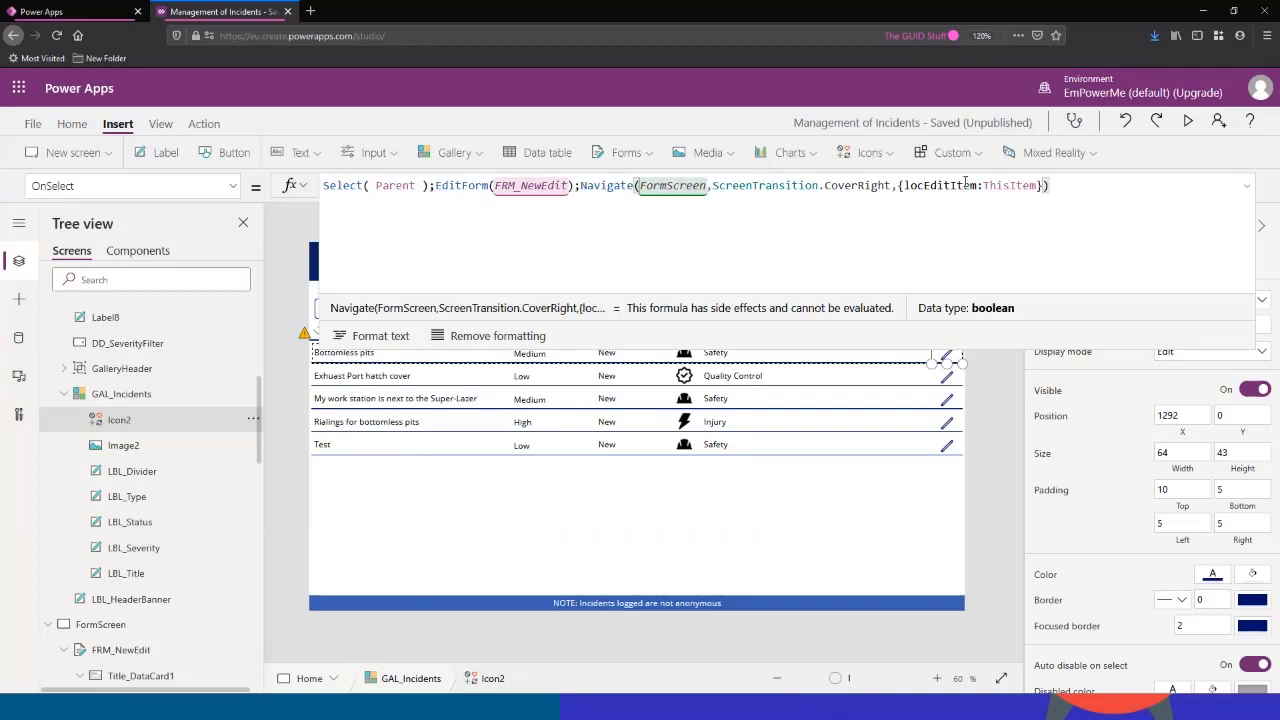
{"action": "left_click_drag", "start_coordinate": [904, 187], "coordinate": [977, 187]}
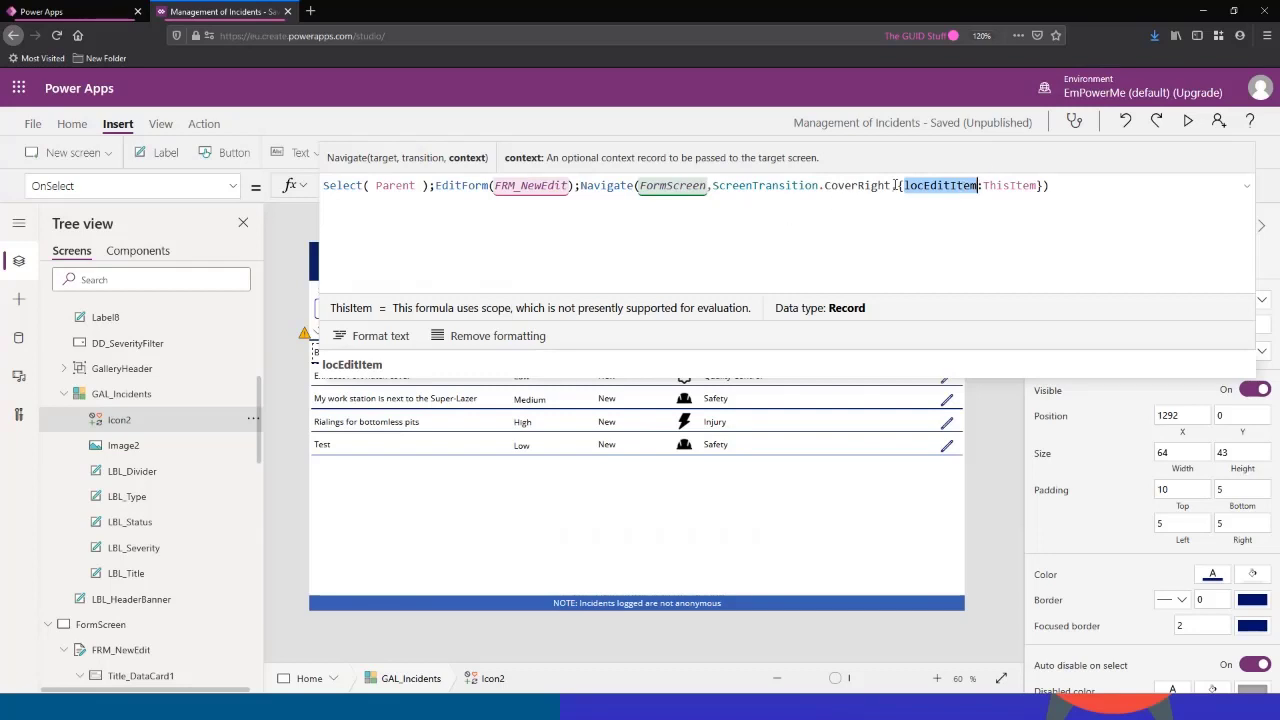
{"action": "left_click", "coordinate": [1183, 103]}
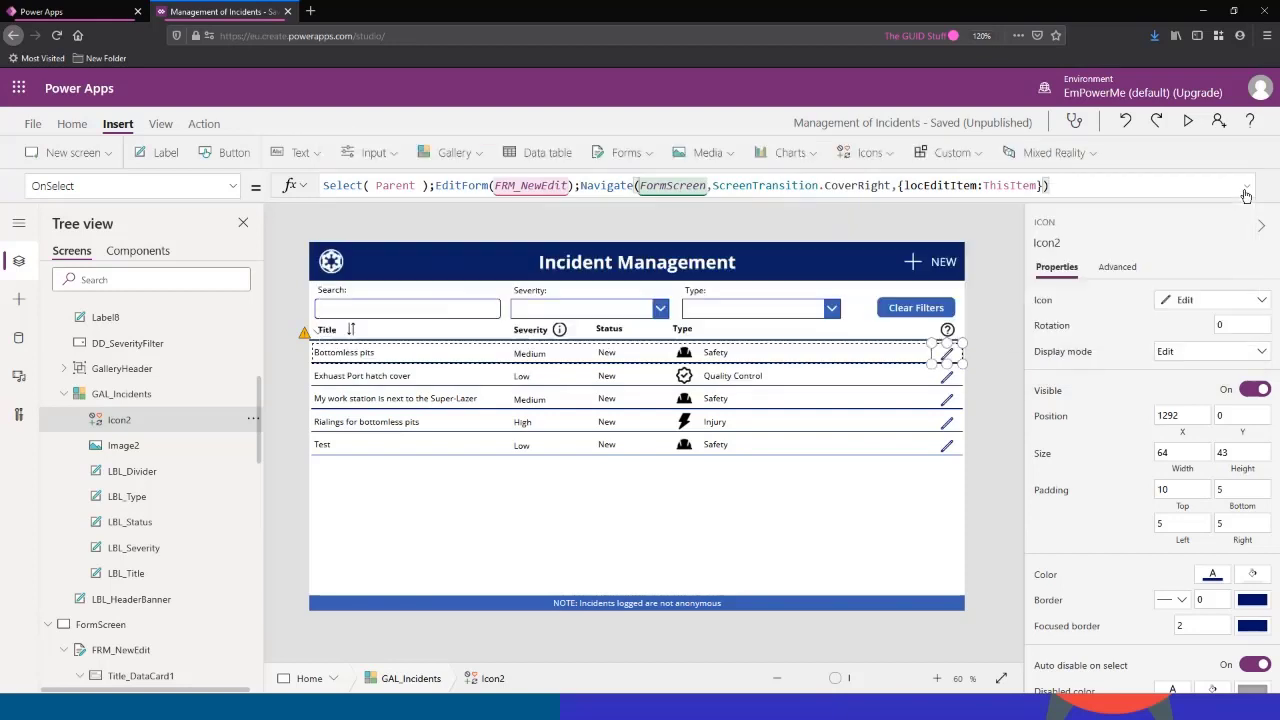
Step: Open the Bottomless pits incident with its edit icon and set the Item property of FRM_NewEdit to locEditItem
{"action": "key", "text": "alt"}
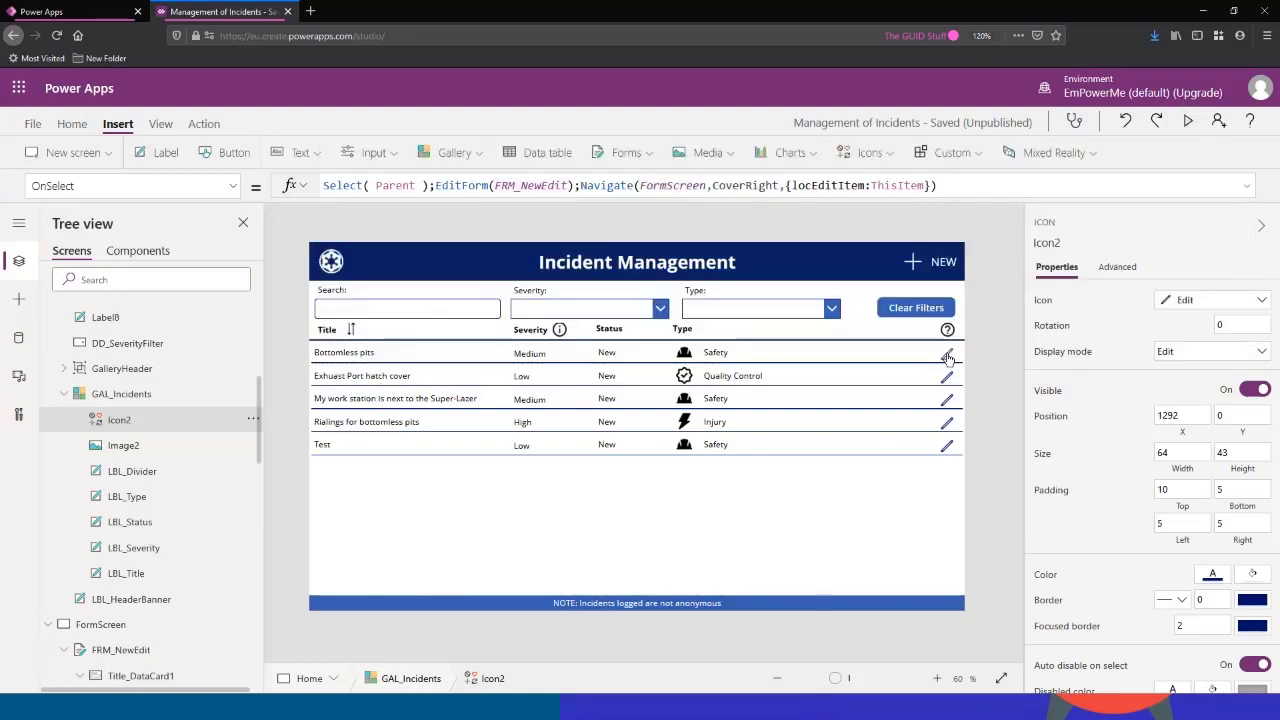
{"action": "left_click", "coordinate": [969, 440], "text": "alt"}
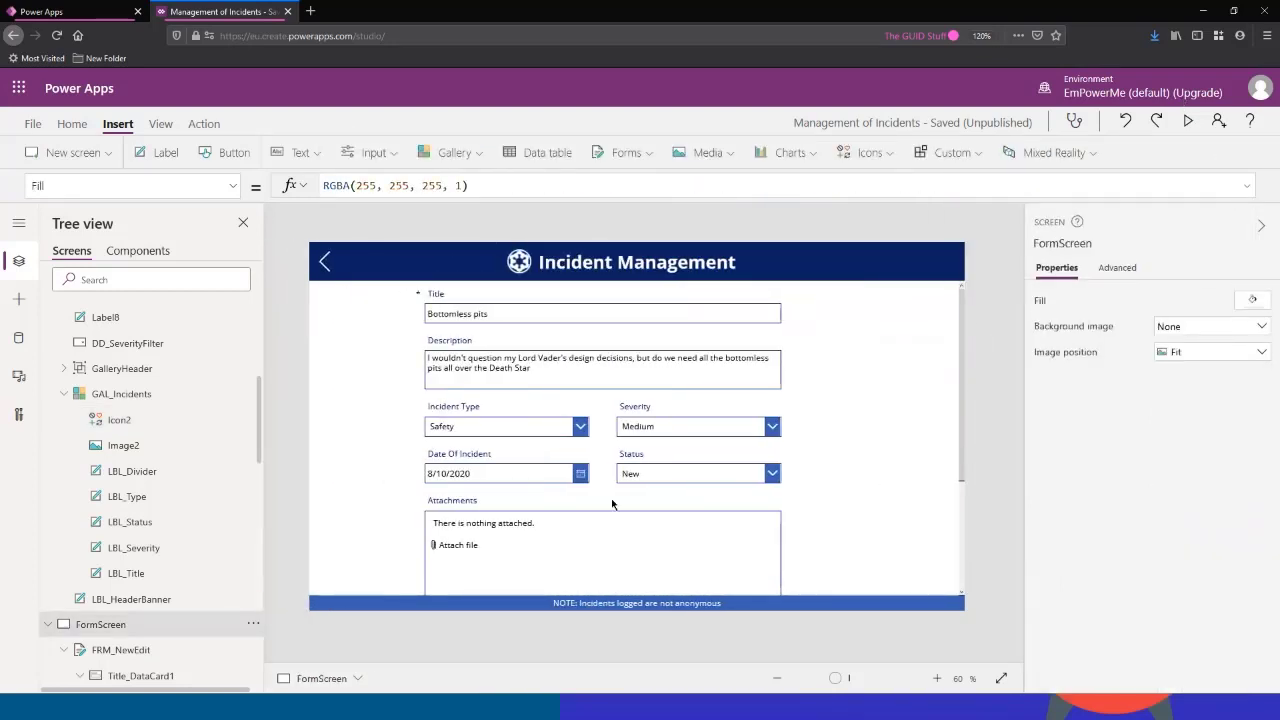
{"action": "left_click", "coordinate": [790, 511]}
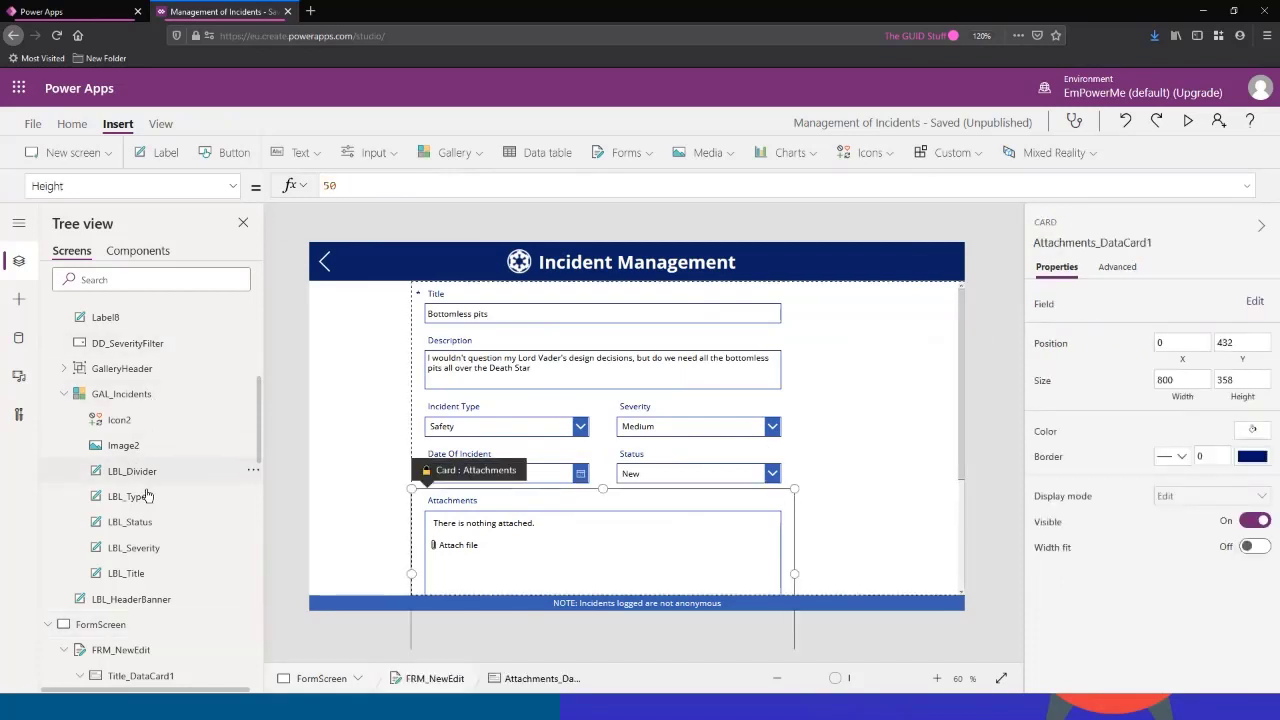
{"action": "scroll", "coordinate": [146, 503], "scroll_direction": "down", "scroll_amount": 2}
{"action": "scroll", "coordinate": [146, 503], "scroll_direction": "down", "scroll_amount": 2}
{"action": "left_click", "coordinate": [116, 388]}
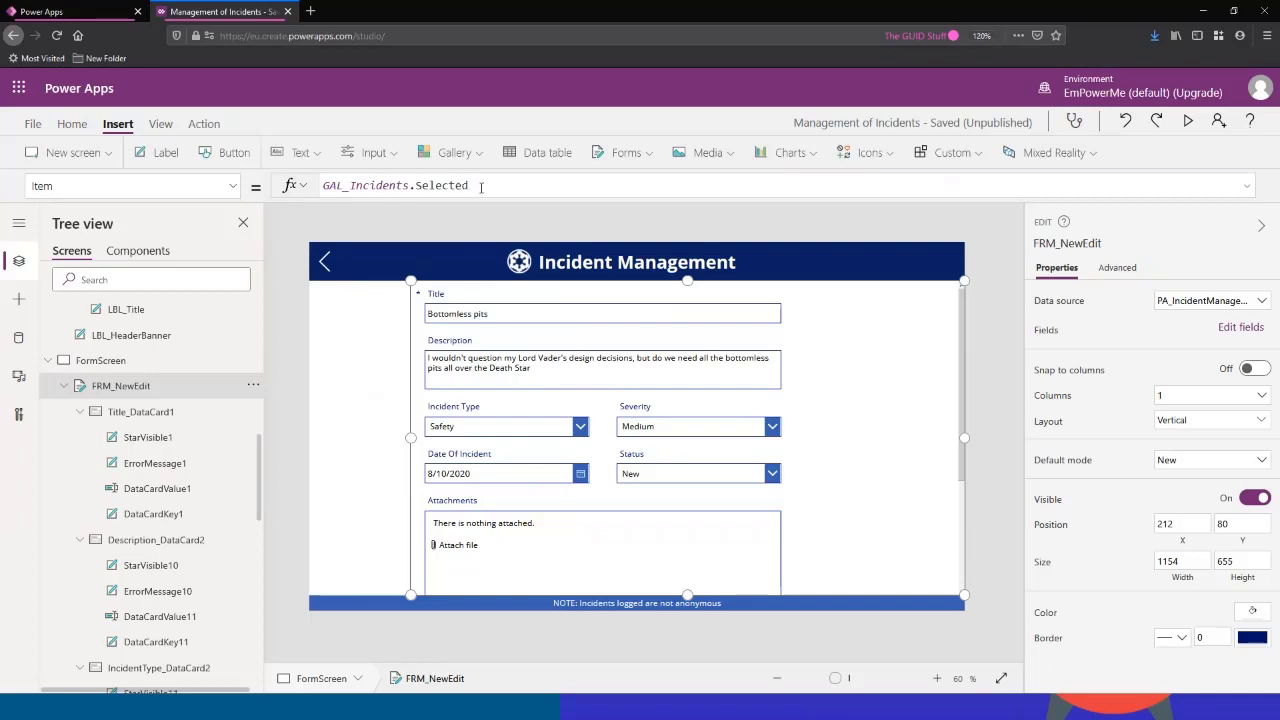
{"action": "left_click_drag", "start_coordinate": [477, 186], "coordinate": [311, 156]}
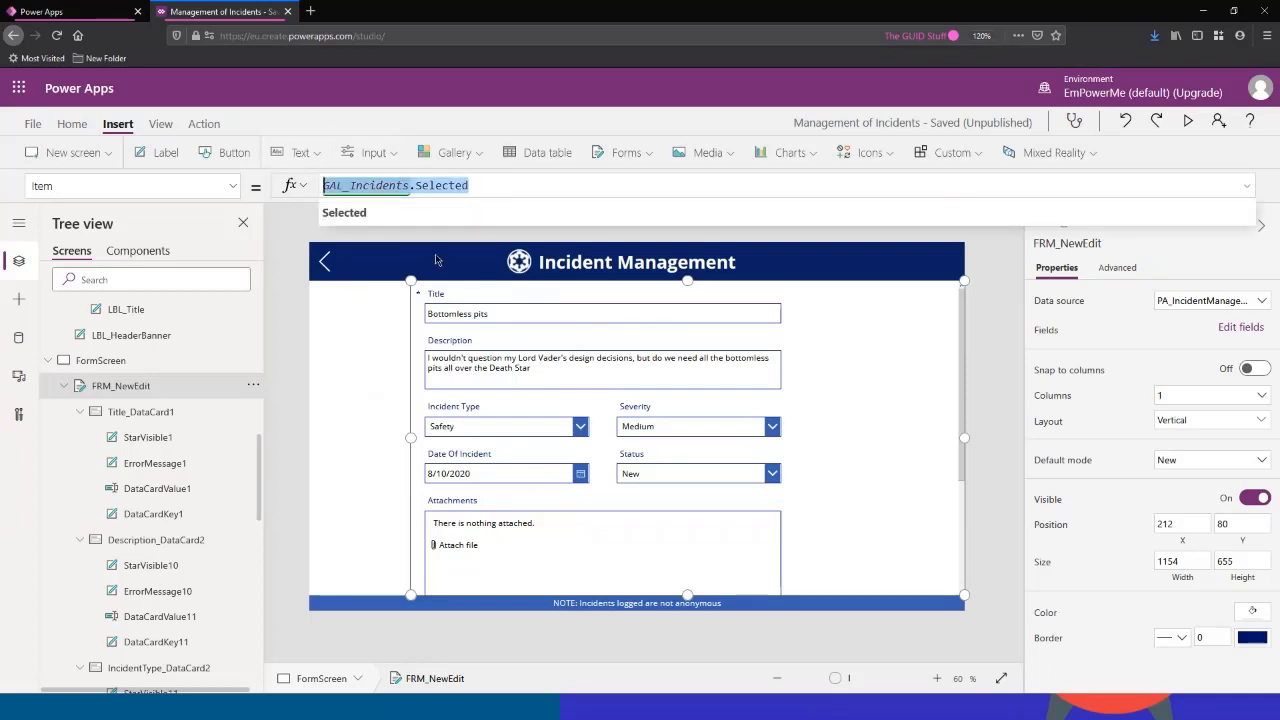
{"action": "type", "text": "loc"}
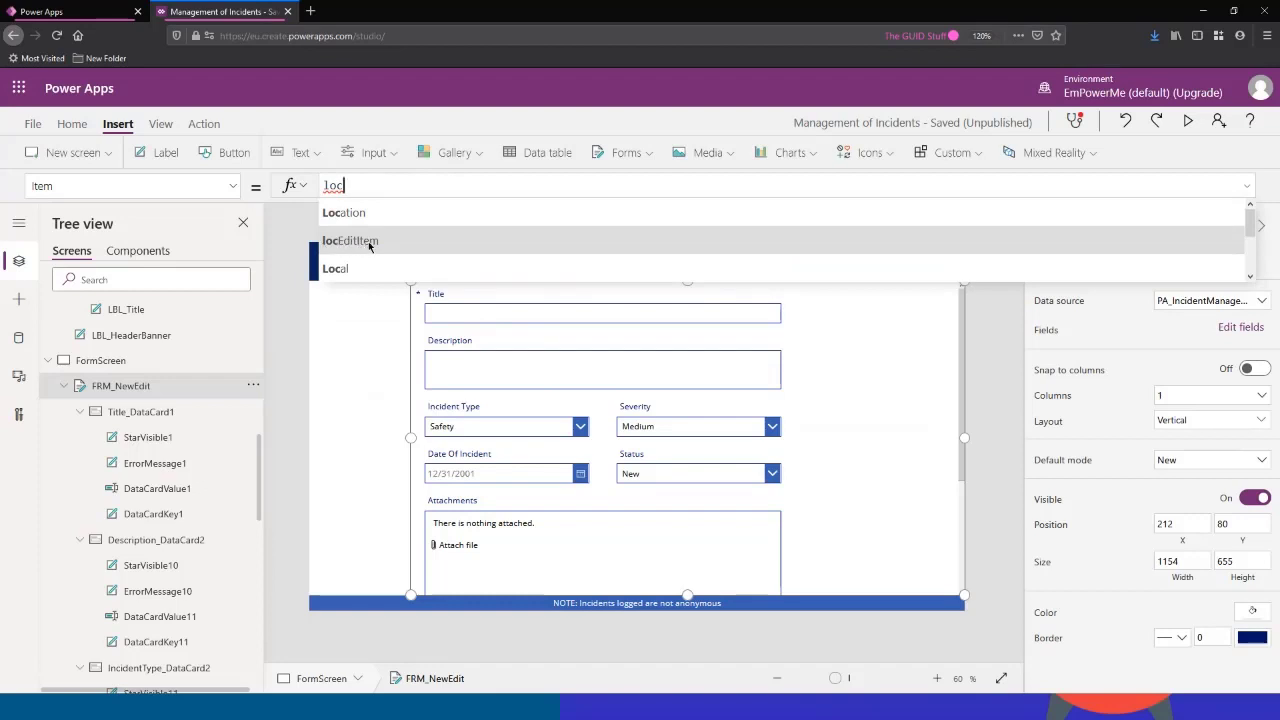
{"action": "left_click", "coordinate": [369, 243]}
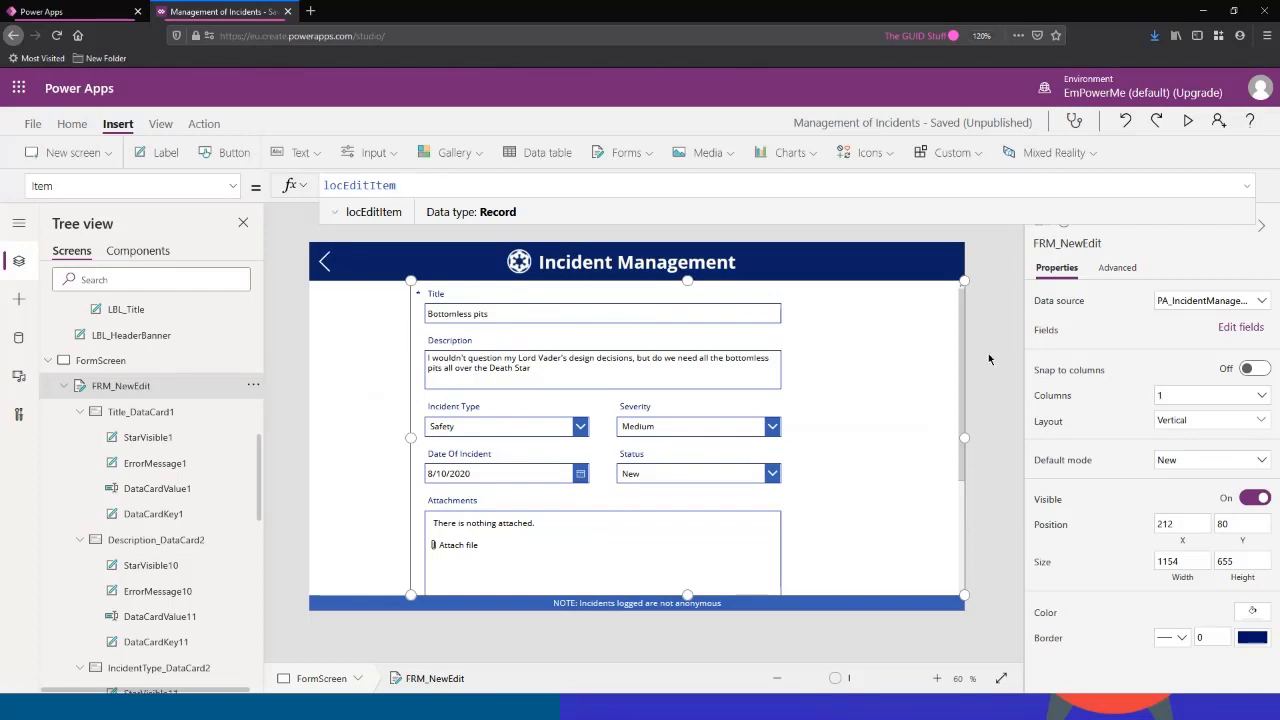
{"action": "left_click", "coordinate": [681, 345]}
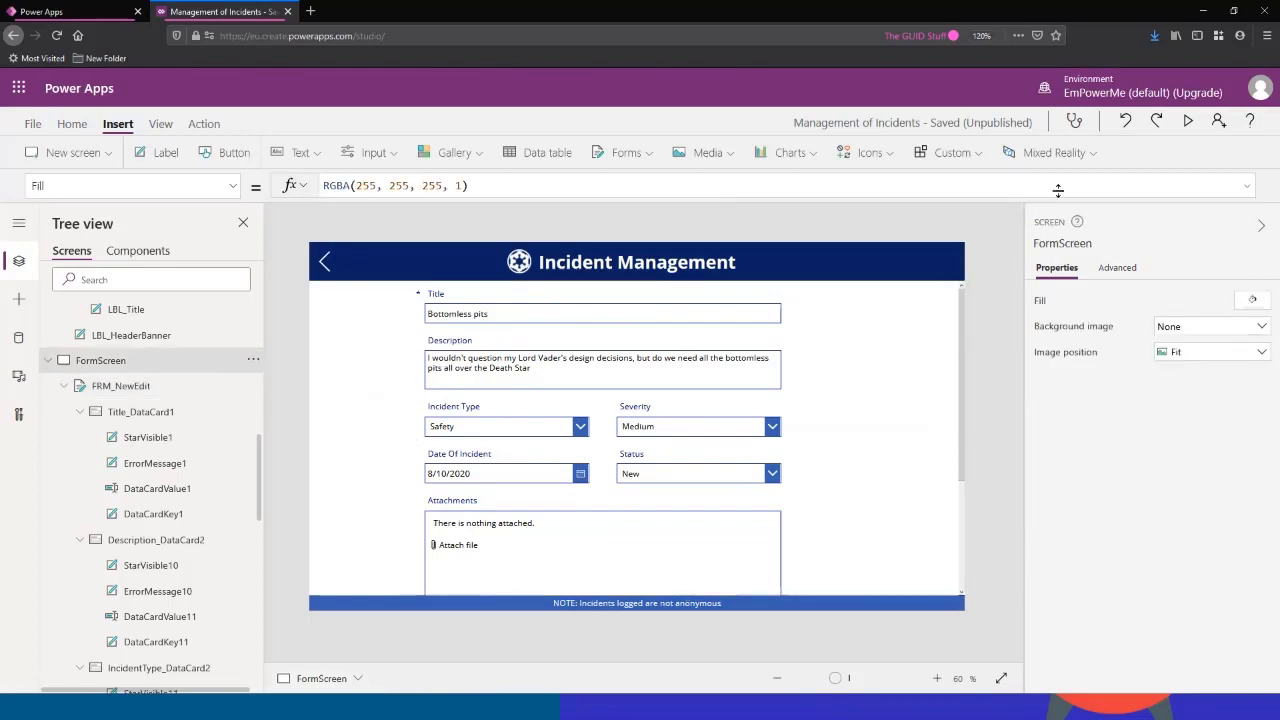
{"action": "left_click", "coordinate": [643, 409]}
{"action": "left_click", "coordinate": [787, 504]}
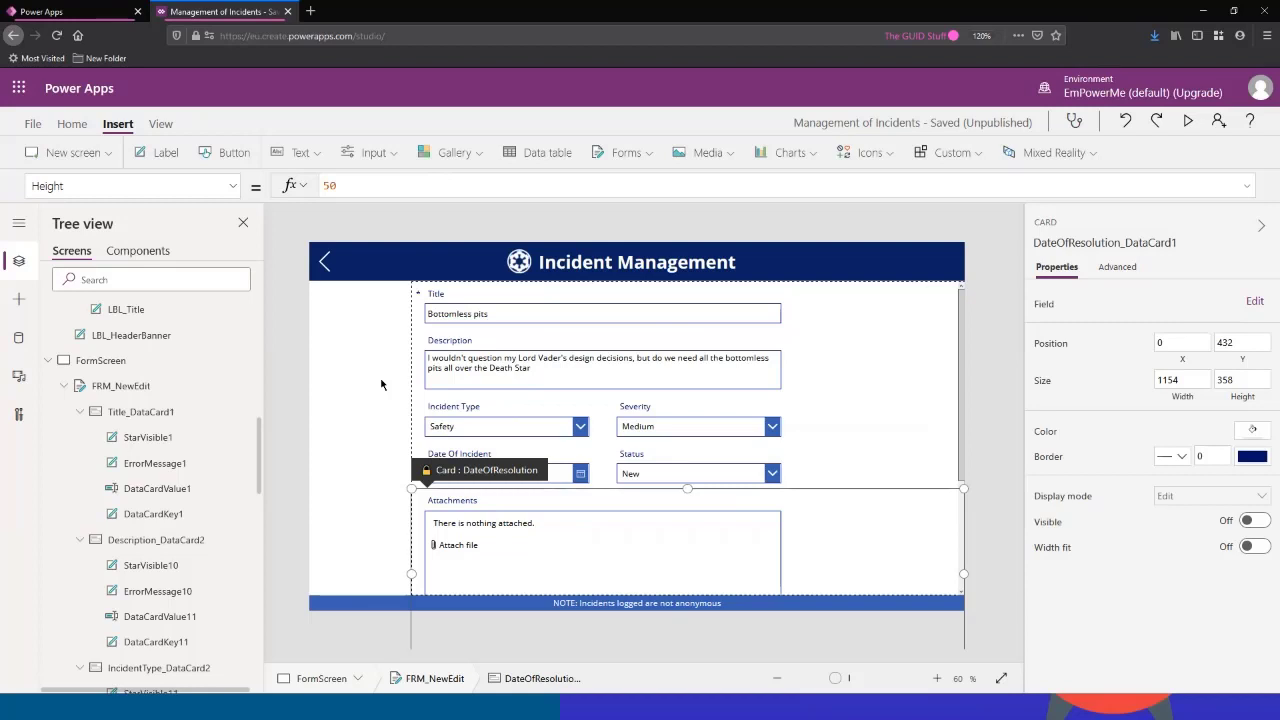
{"action": "left_click", "coordinate": [363, 413]}
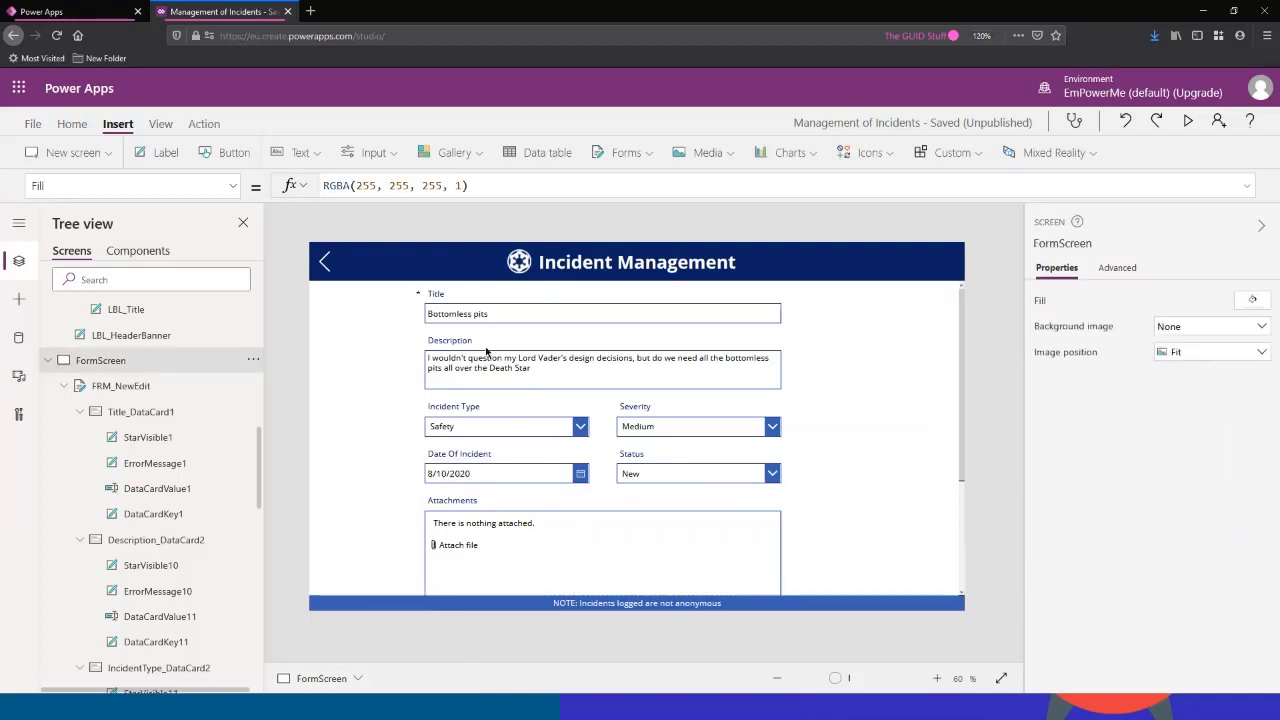
Step: Preview the app and change the Bottomless pits incident's type to Environmental and its status to In Progress
{"action": "left_click", "coordinate": [1190, 122]}
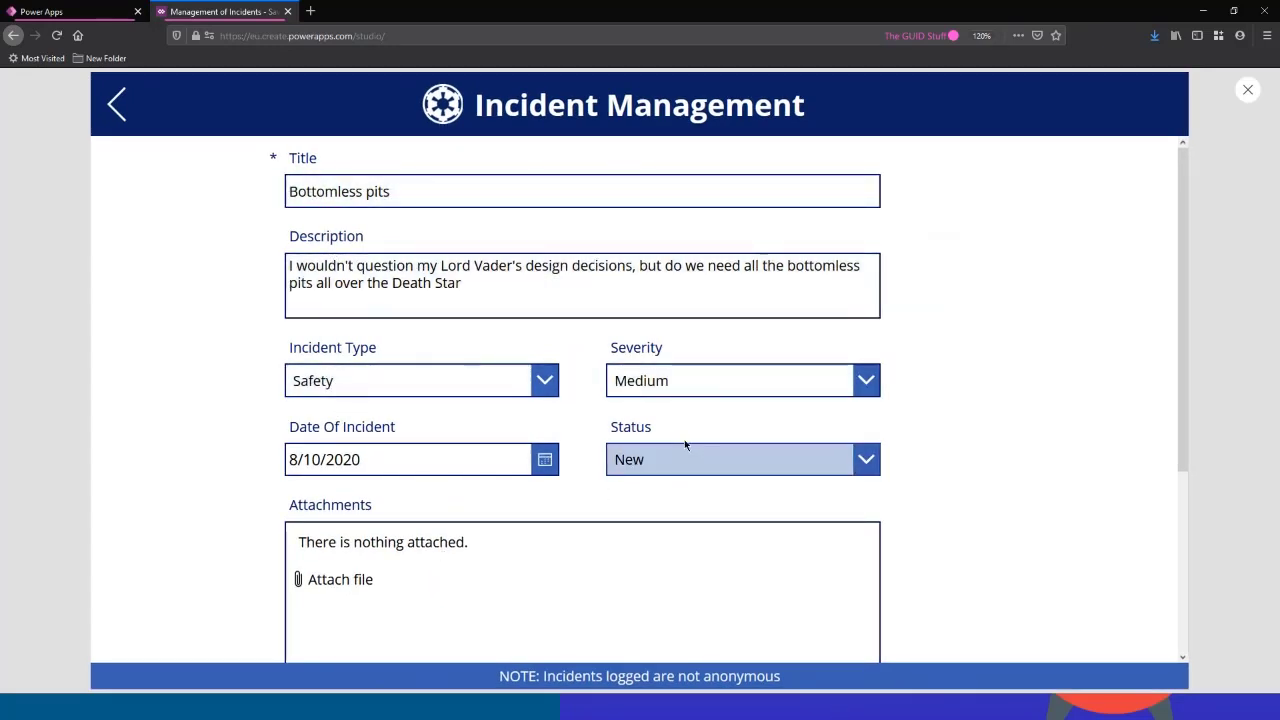
{"action": "left_click", "coordinate": [404, 384]}
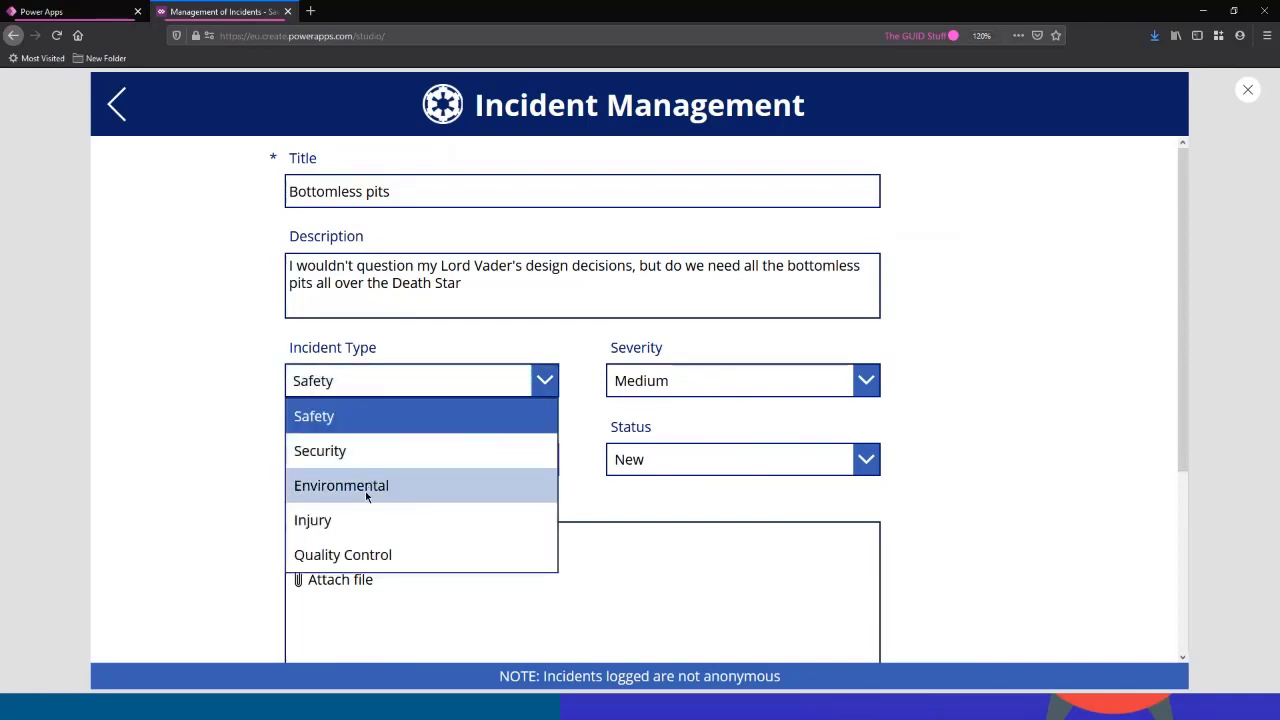
{"action": "left_click", "coordinate": [566, 419]}
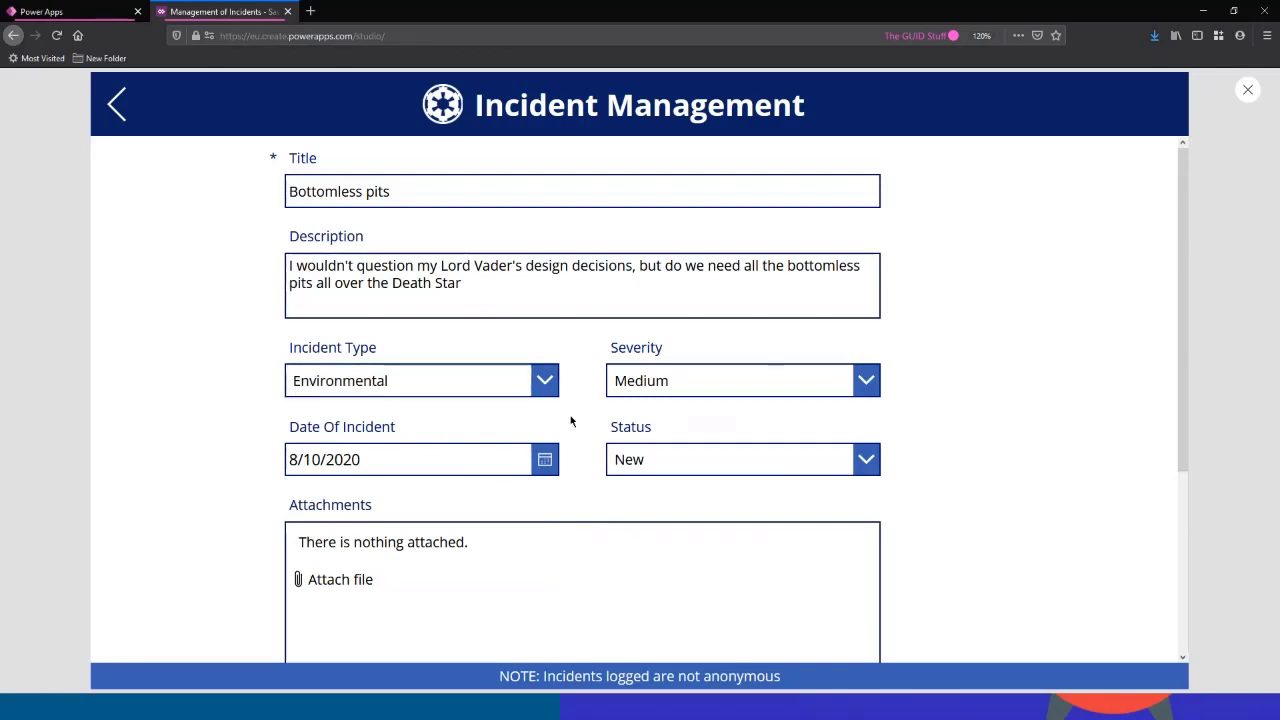
{"action": "scroll", "coordinate": [571, 420], "scroll_direction": "down", "scroll_amount": 1}
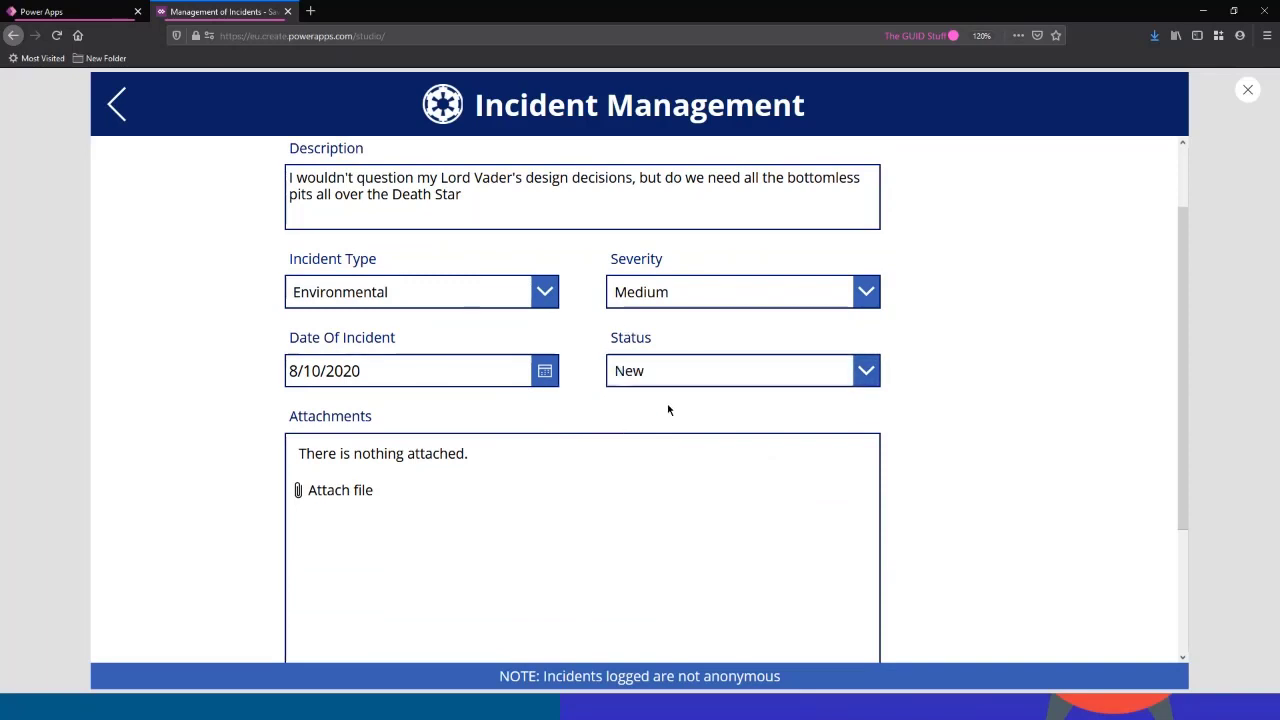
{"action": "left_click", "coordinate": [660, 372]}
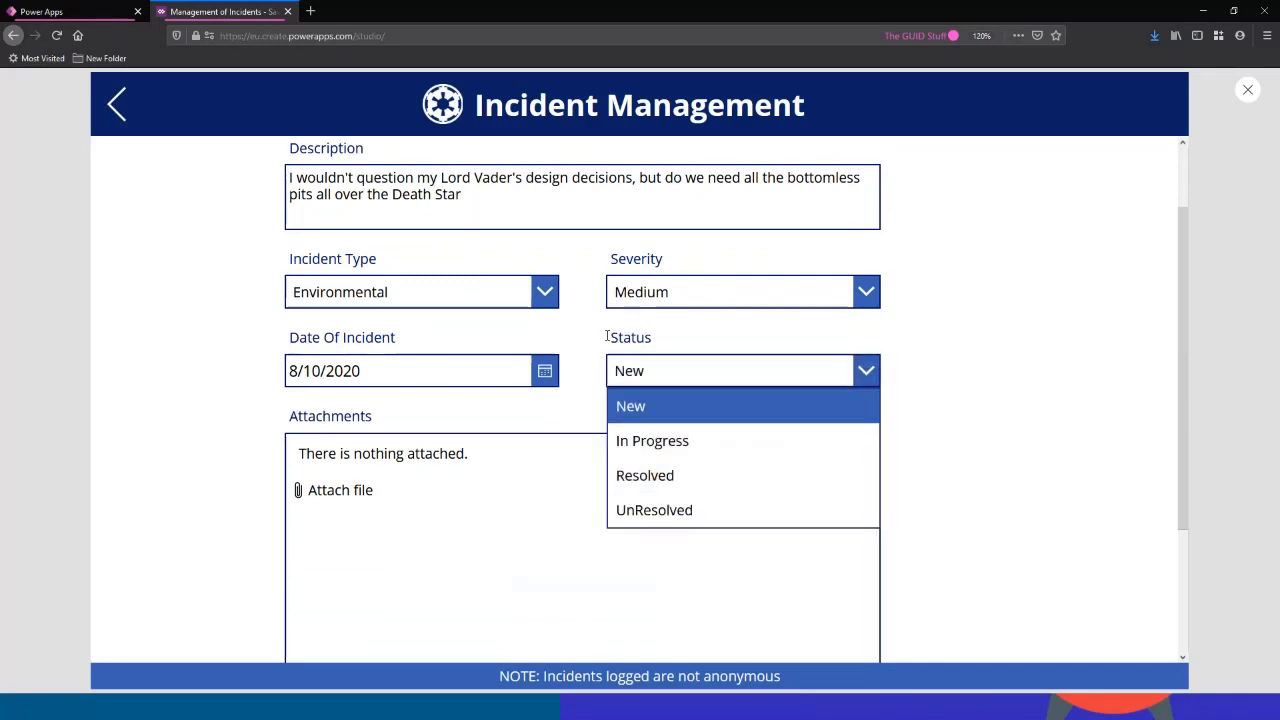
{"action": "left_click", "coordinate": [664, 440]}
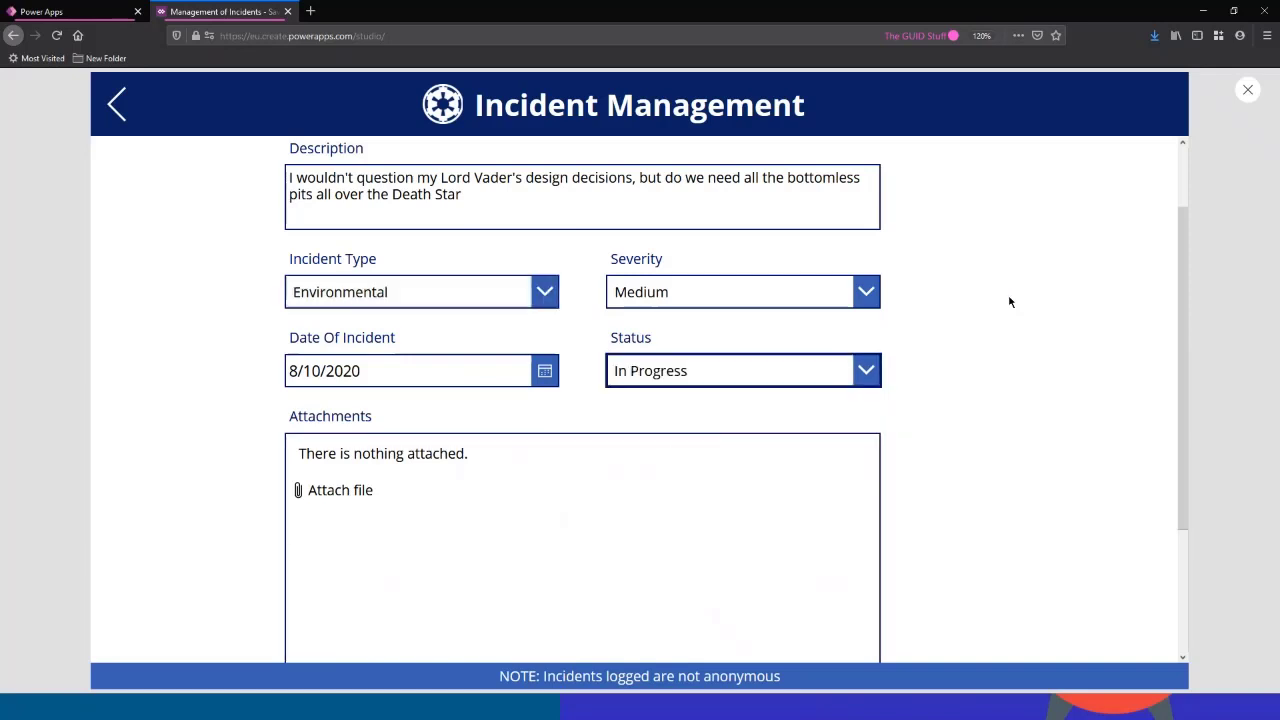
{"action": "left_click", "coordinate": [1248, 90]}
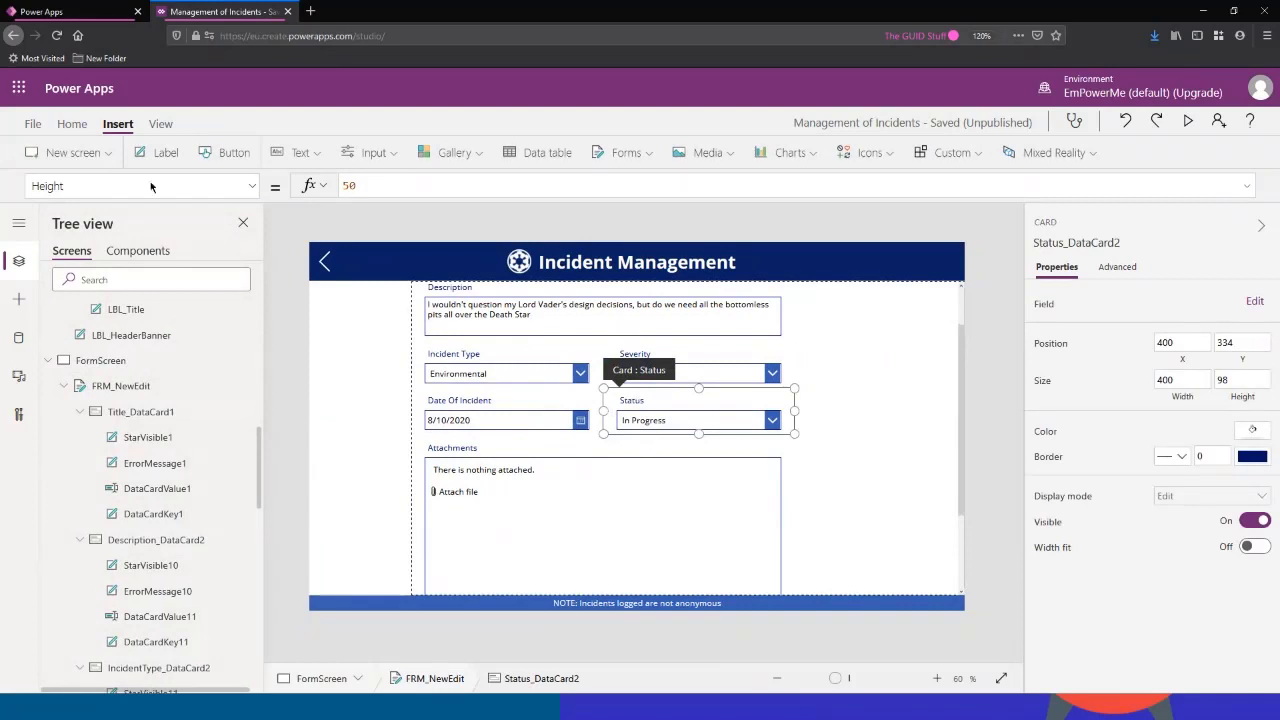
Step: Examine the DisplayMode formula of the form's Status card and the display modes it sets for new and existing items
{"action": "left_click", "coordinate": [181, 178]}
{"action": "type", "text": "DisplayMode"}
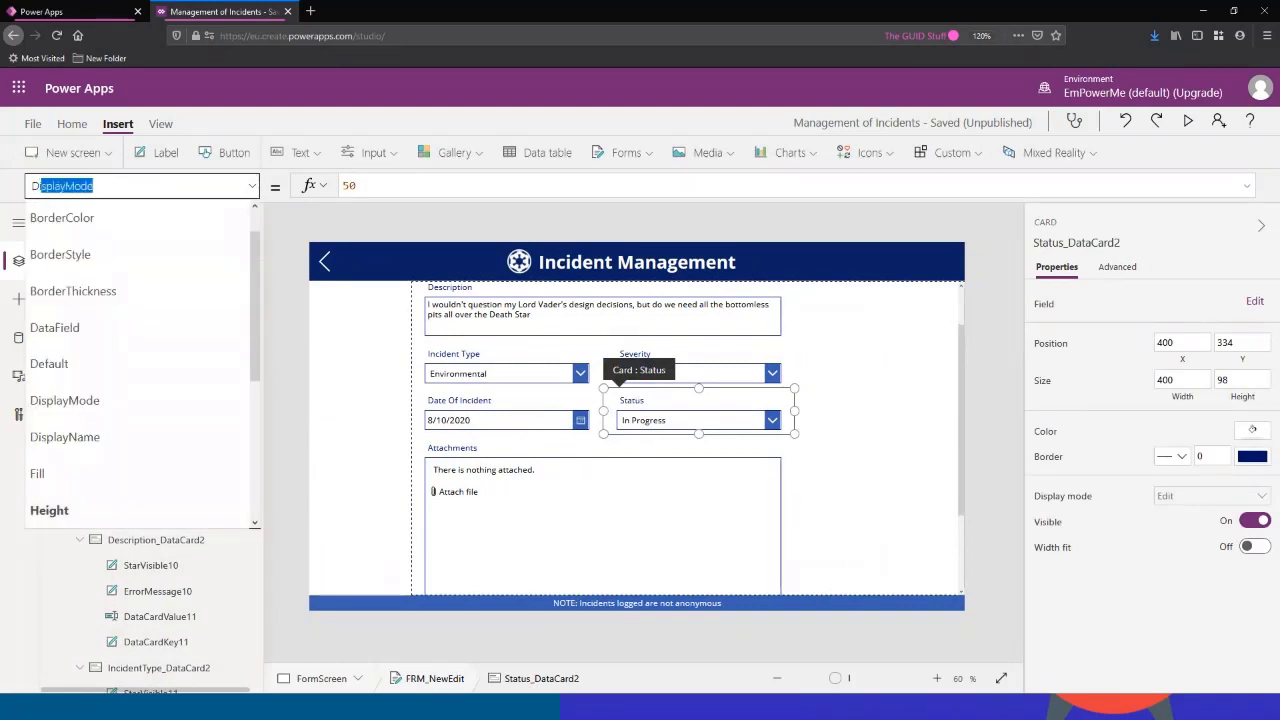
{"action": "key", "text": "Return"}
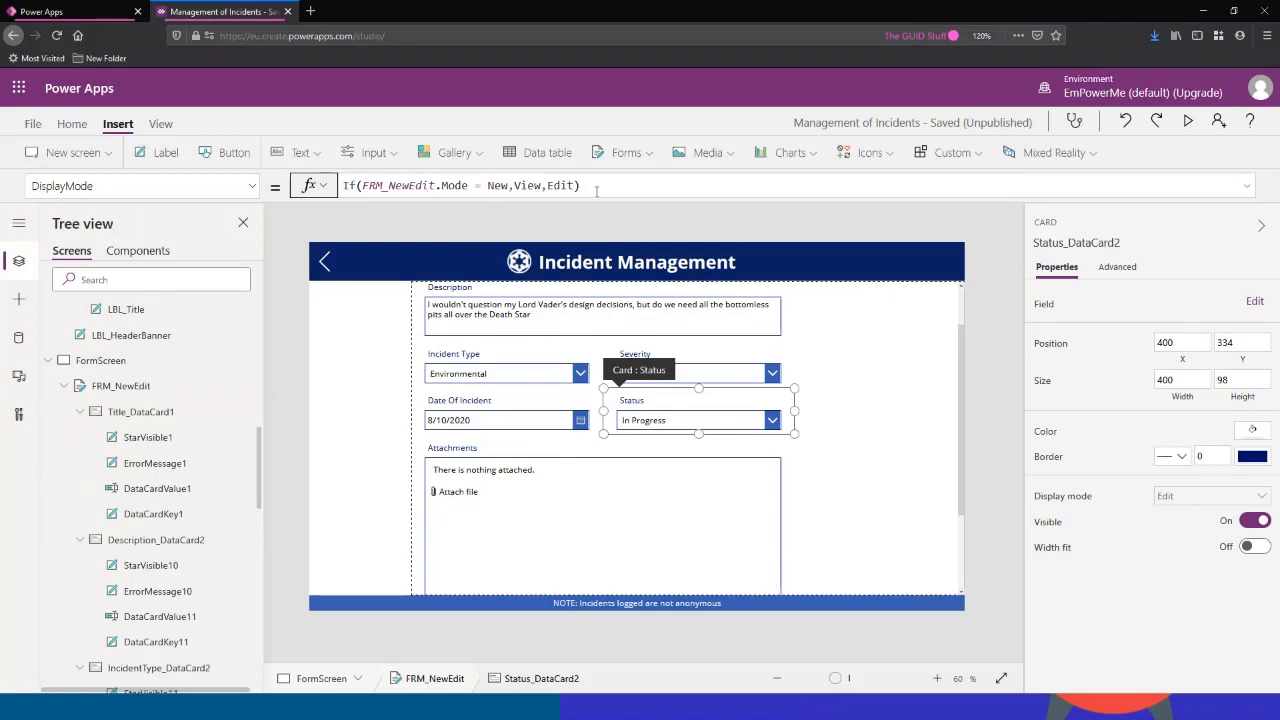
{"action": "left_click", "coordinate": [358, 186]}
{"action": "left_click_drag", "start_coordinate": [358, 186], "coordinate": [788, 182]}
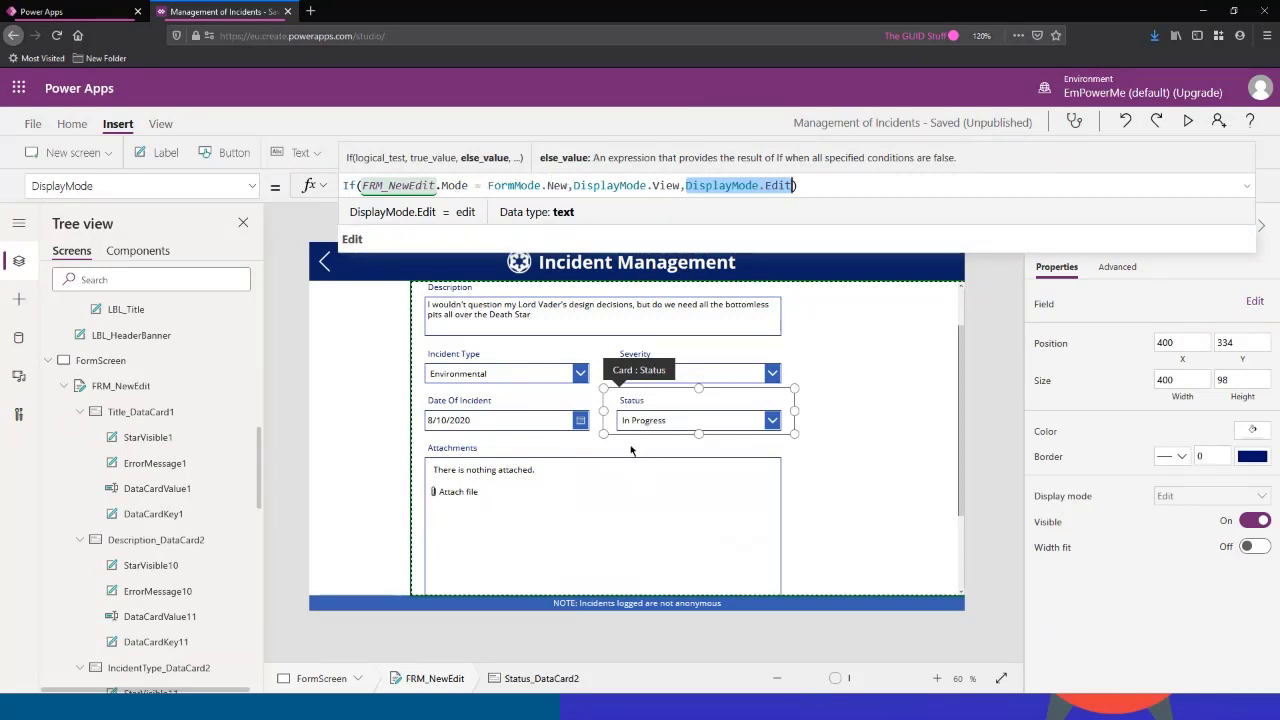
{"action": "left_click", "coordinate": [1249, 187]}
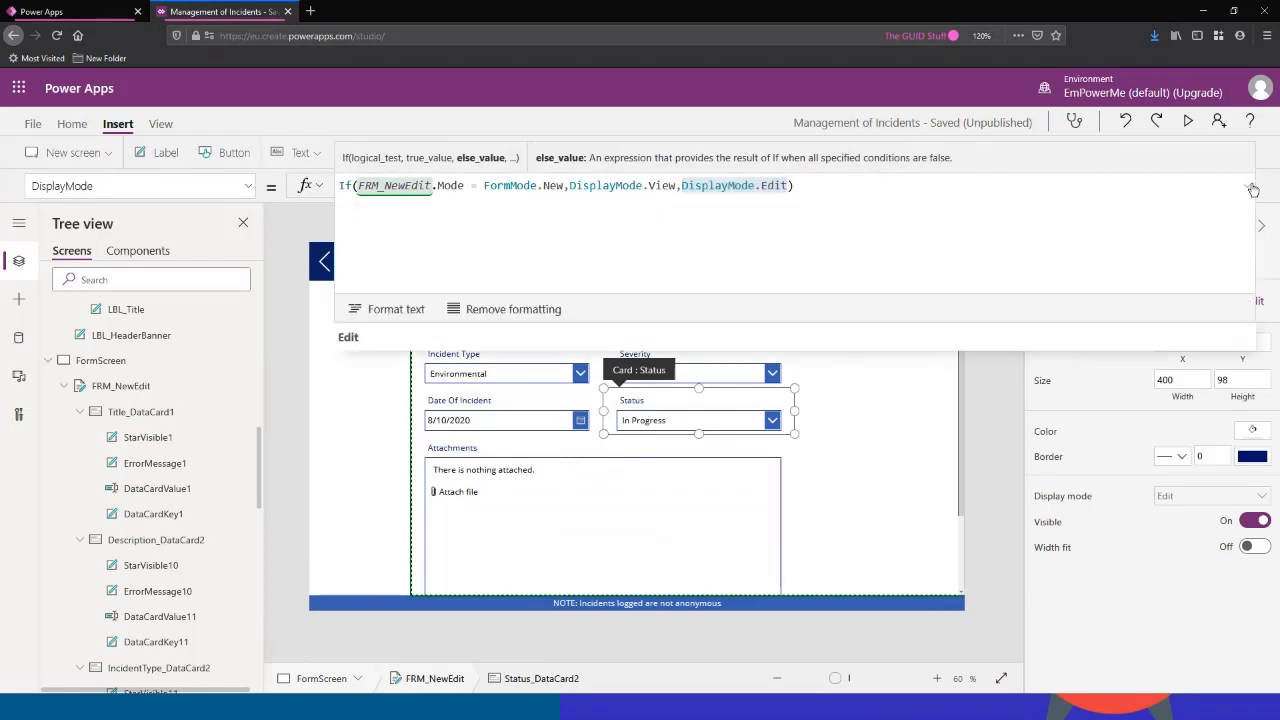
{"action": "left_click", "coordinate": [1249, 187]}
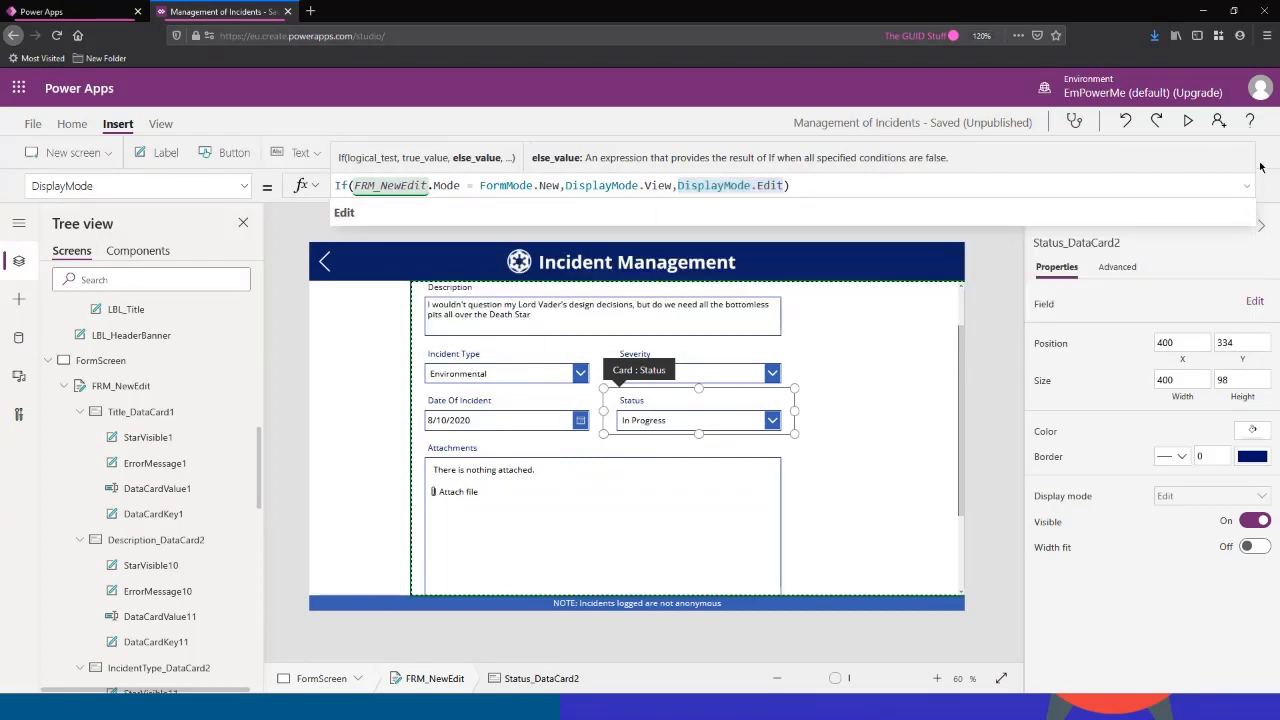
Step: Submit the edited Bottomless pits incident in the app preview and return to the editor
{"action": "left_click", "coordinate": [1187, 121]}
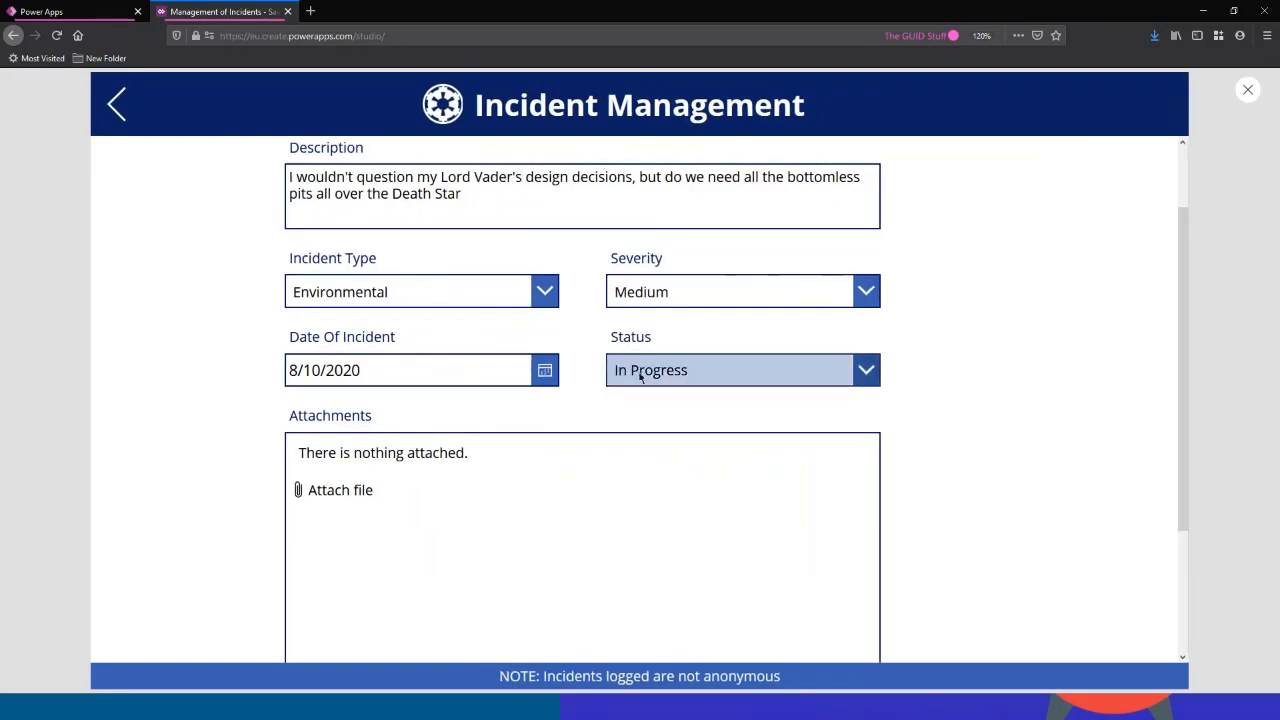
{"action": "scroll", "coordinate": [640, 450], "scroll_direction": "down", "scroll_amount": 3}
{"action": "left_click", "coordinate": [620, 549]}
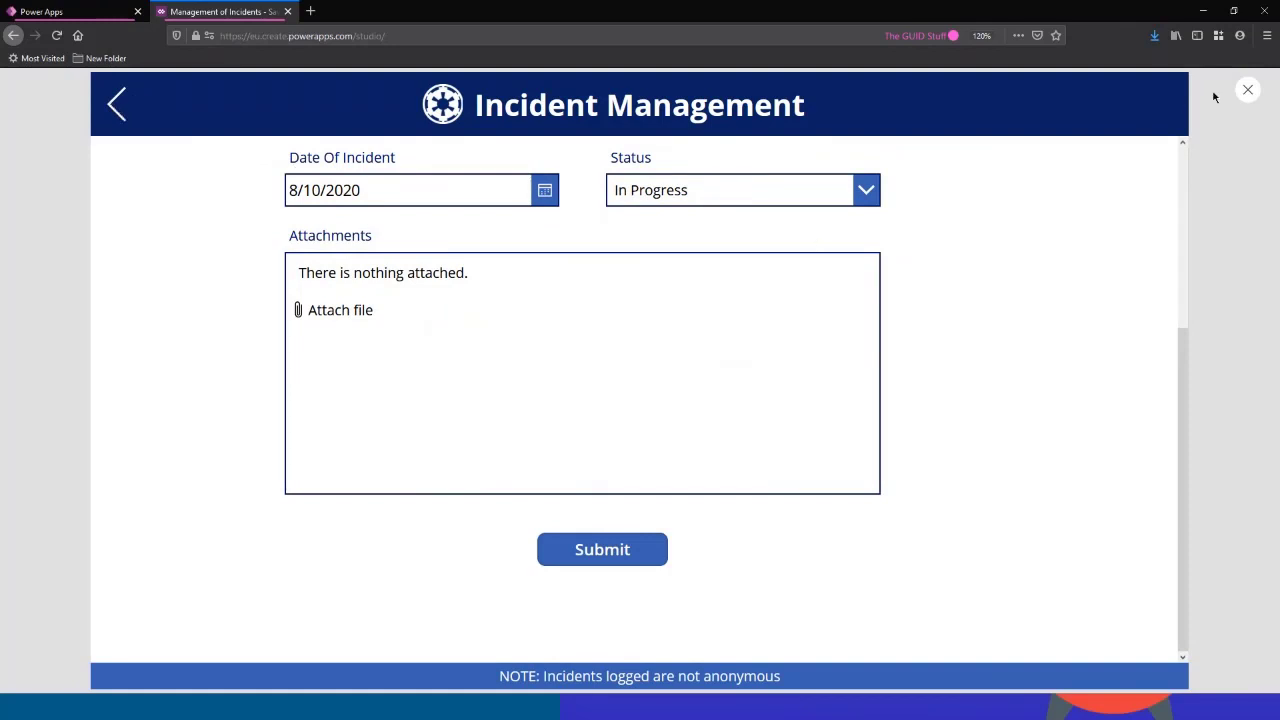
{"action": "key", "text": "Escape"}
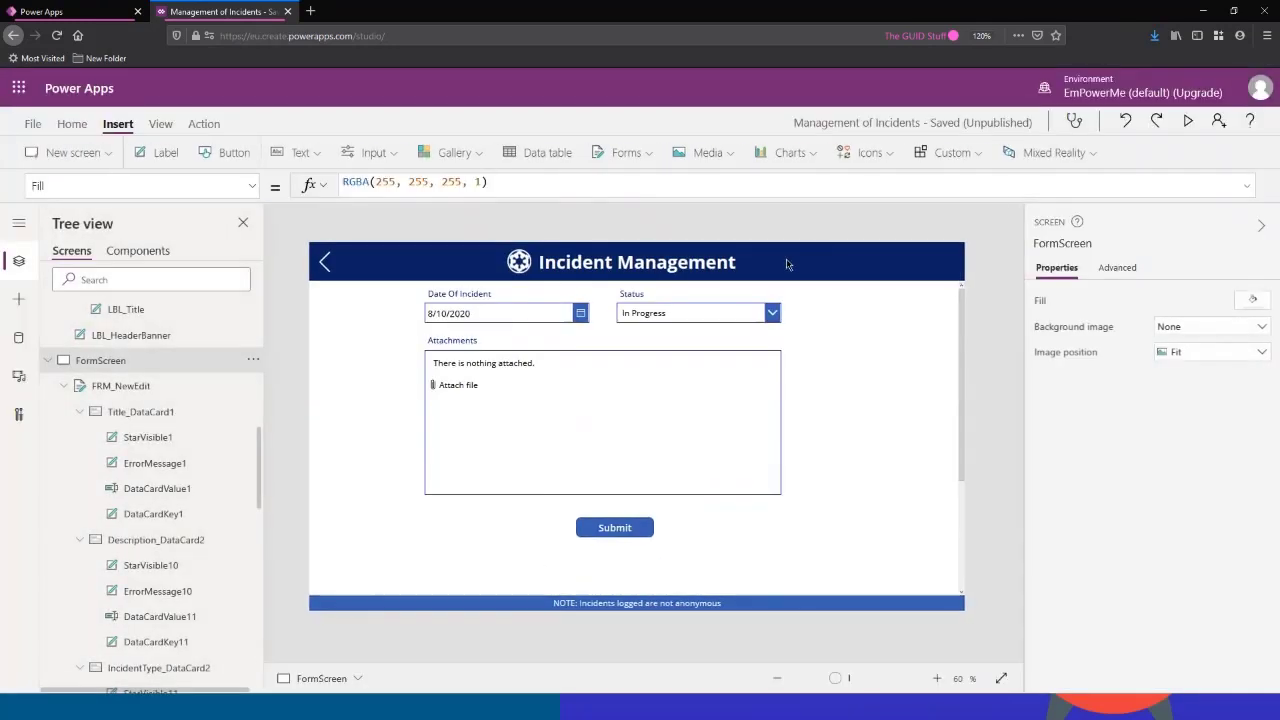
Step: Add a Back(); call on a new line after SubmitForm(FRM_NewEdit); in the Submit button's OnSelect formula
{"action": "left_click", "coordinate": [600, 430]}
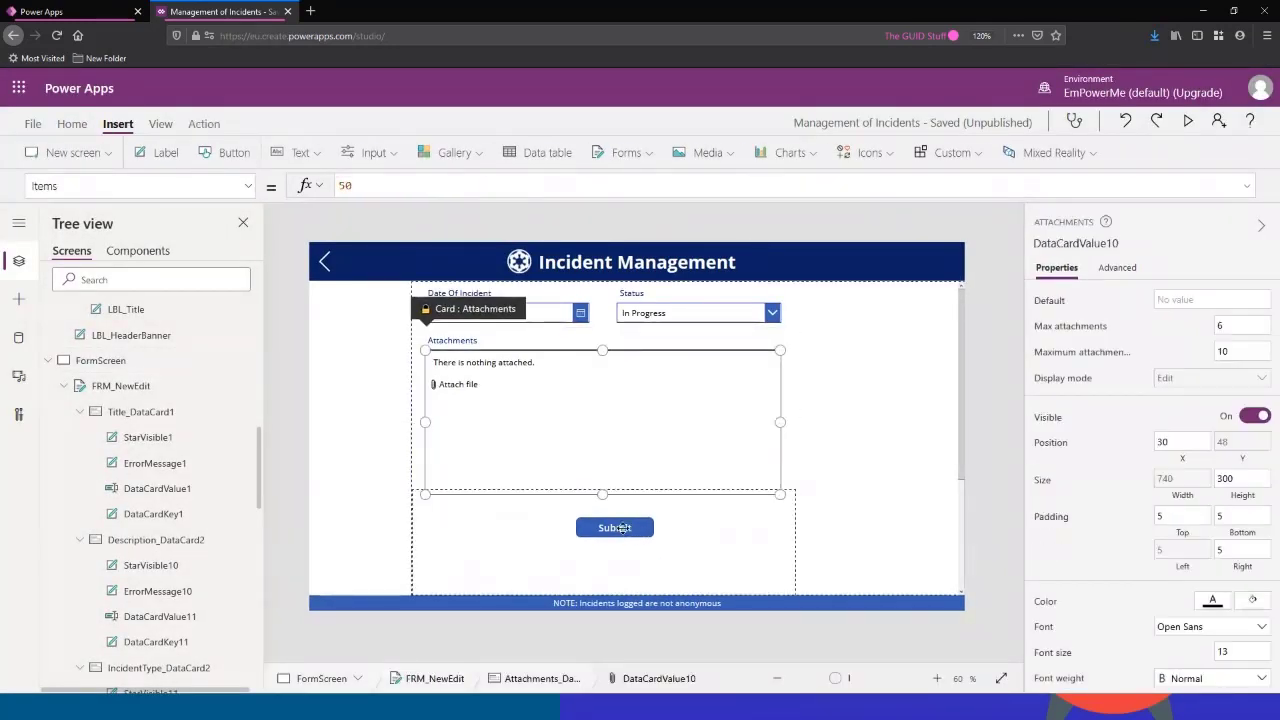
{"action": "scroll", "coordinate": [225, 456], "scroll_direction": "down", "scroll_amount": 10}
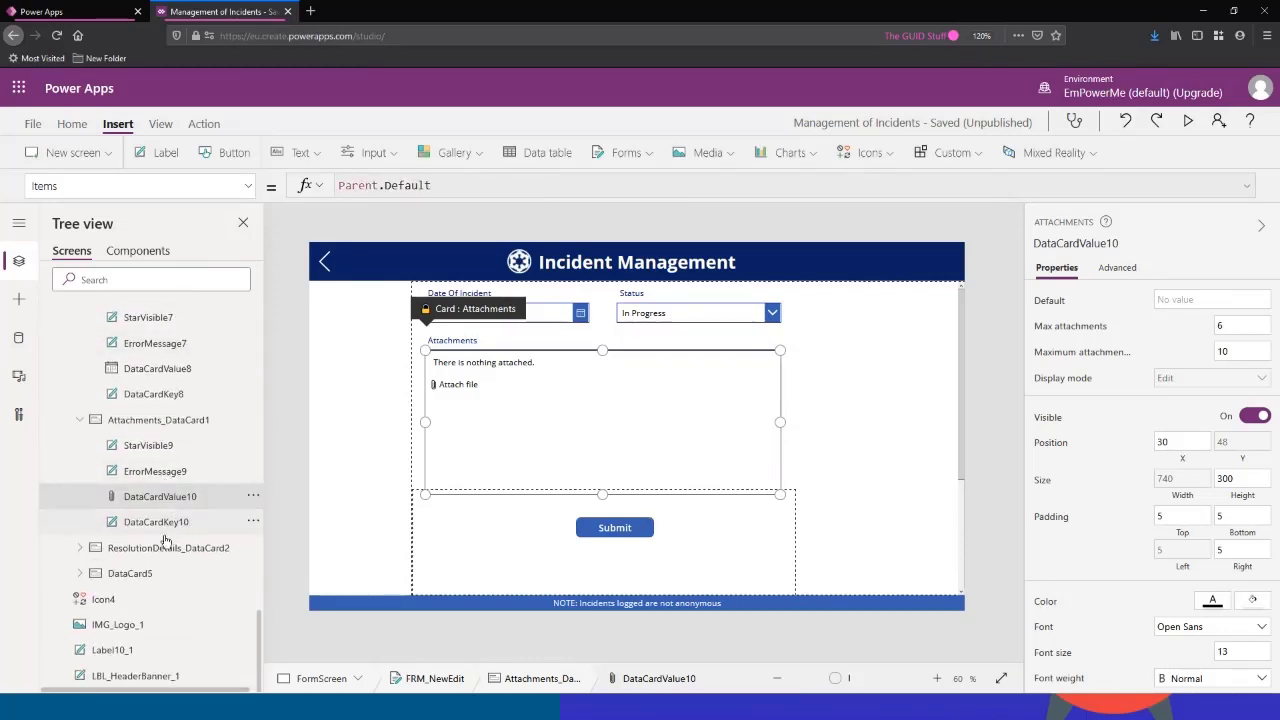
{"action": "left_click", "coordinate": [80, 573]}
{"action": "left_click", "coordinate": [140, 600]}
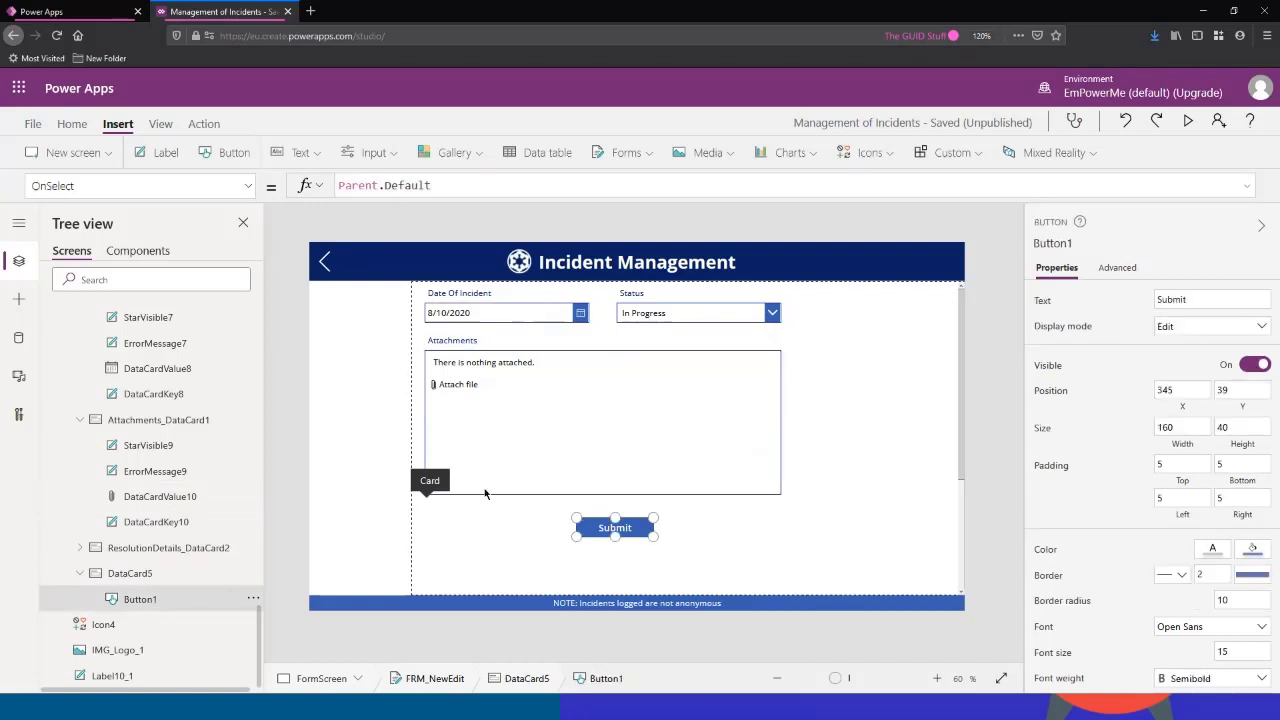
{"action": "left_click", "coordinate": [517, 182]}
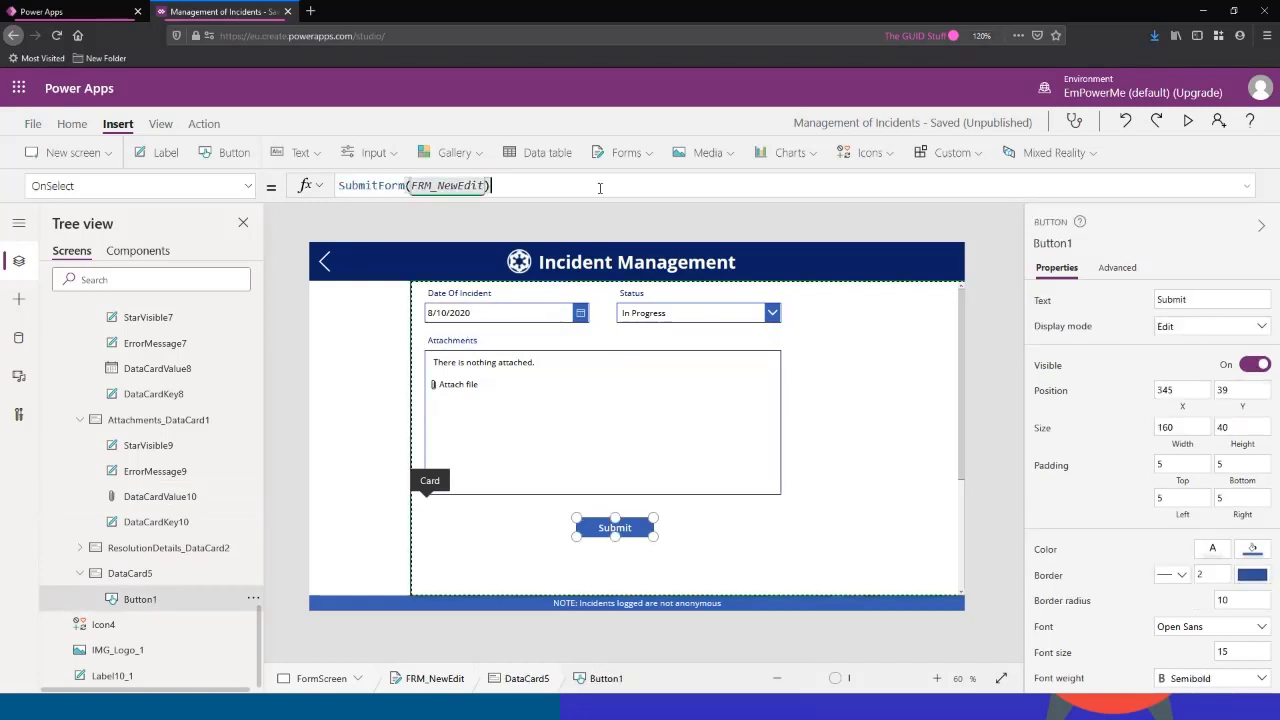
{"action": "type", "text": ";"}
{"action": "key", "text": "shift+Return"}
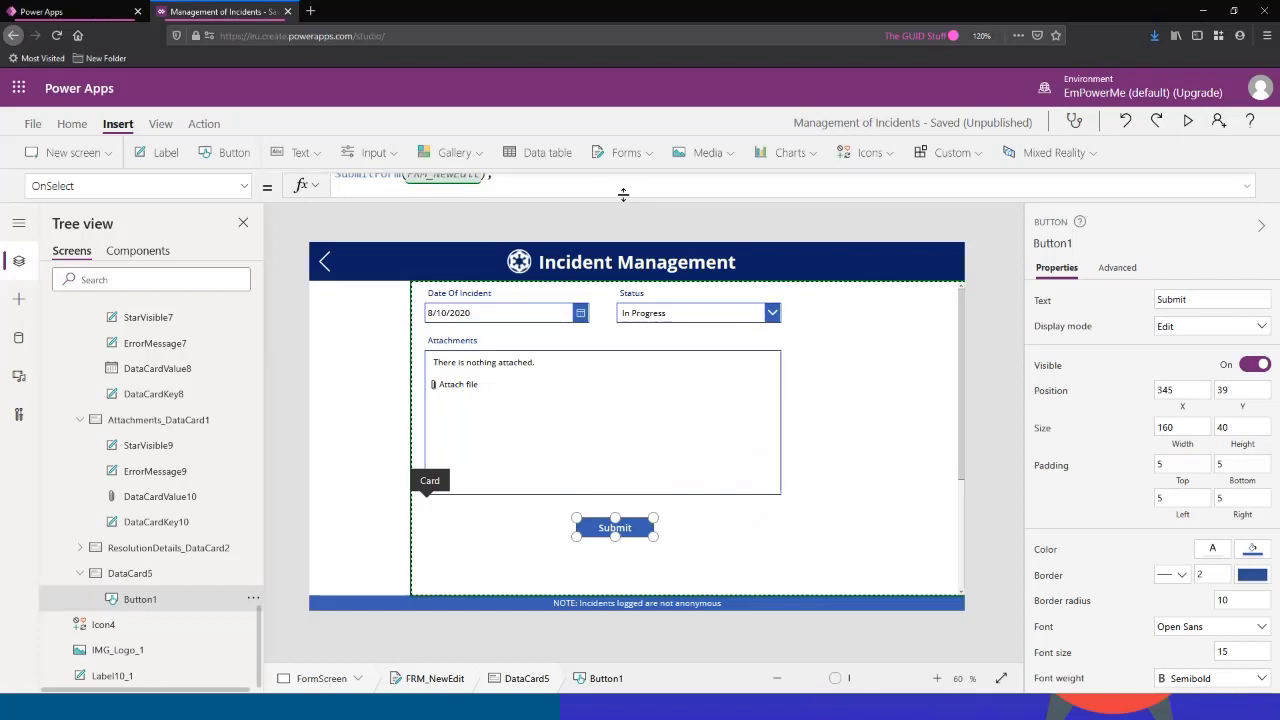
{"action": "type", "text": "N"}
{"action": "key", "text": "BackSpace"}
{"action": "type", "text": "Back"}
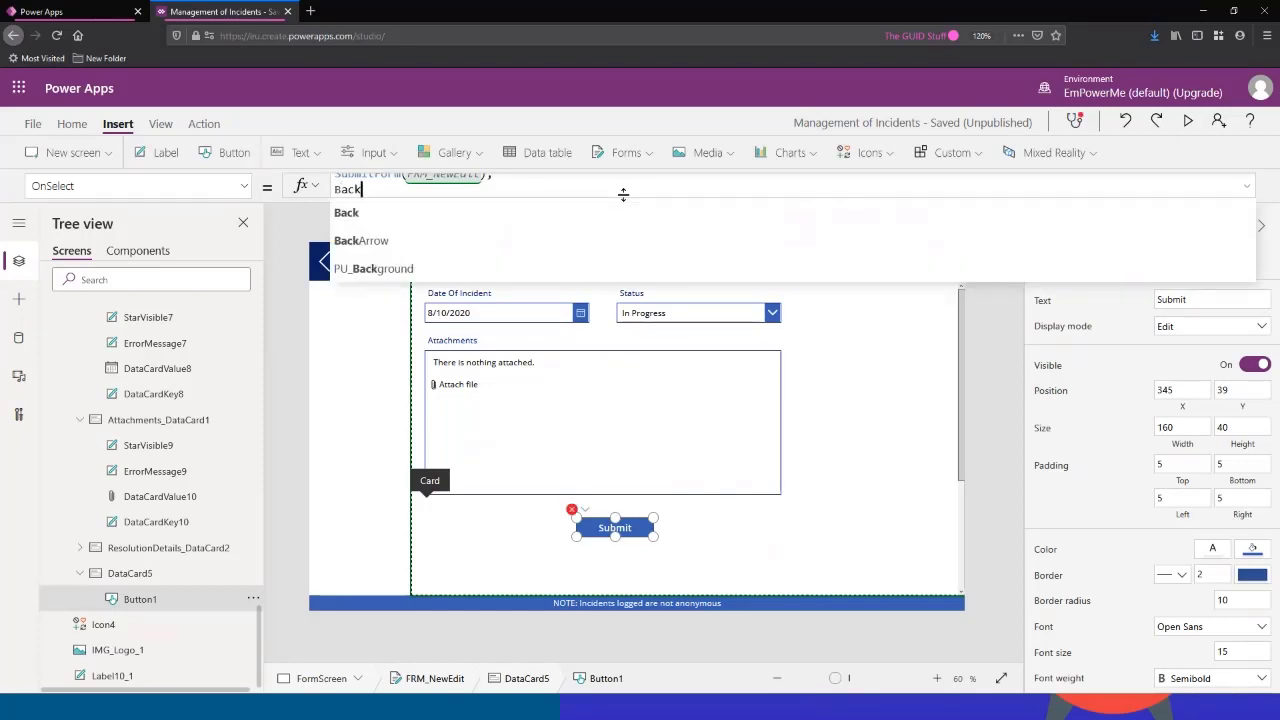
{"action": "type", "text": "()"}
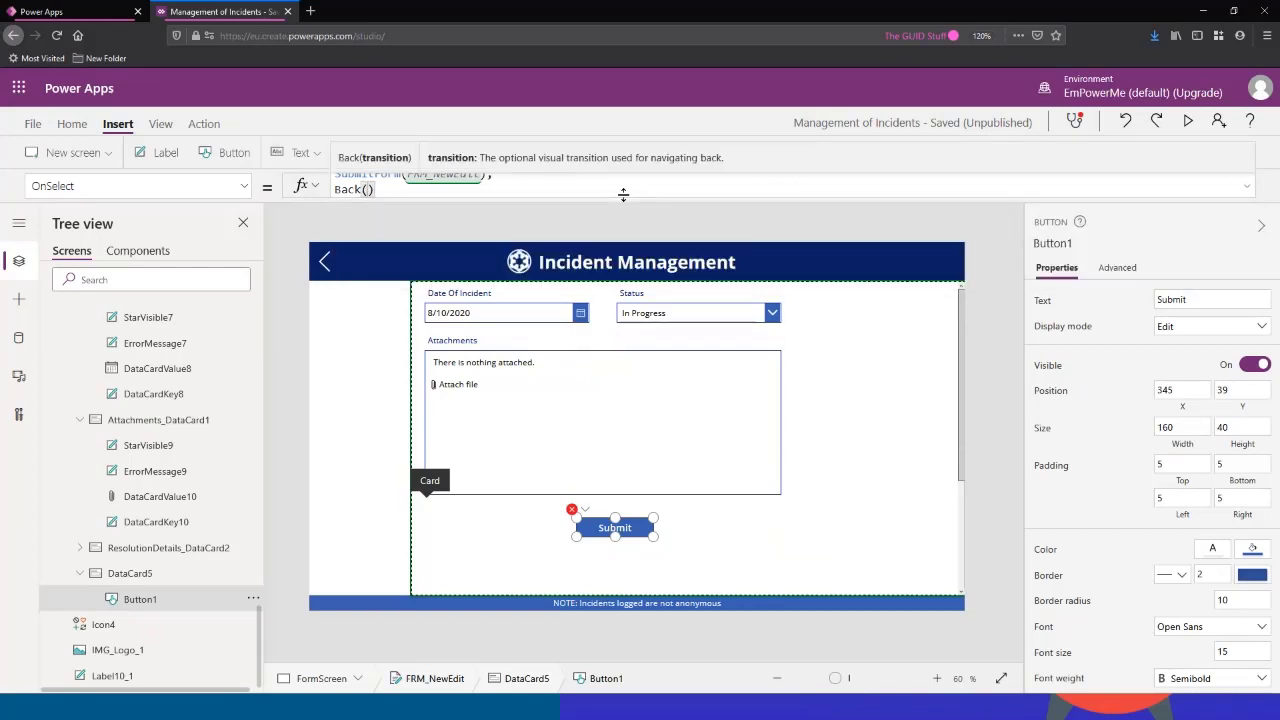
{"action": "type", "text": ";"}
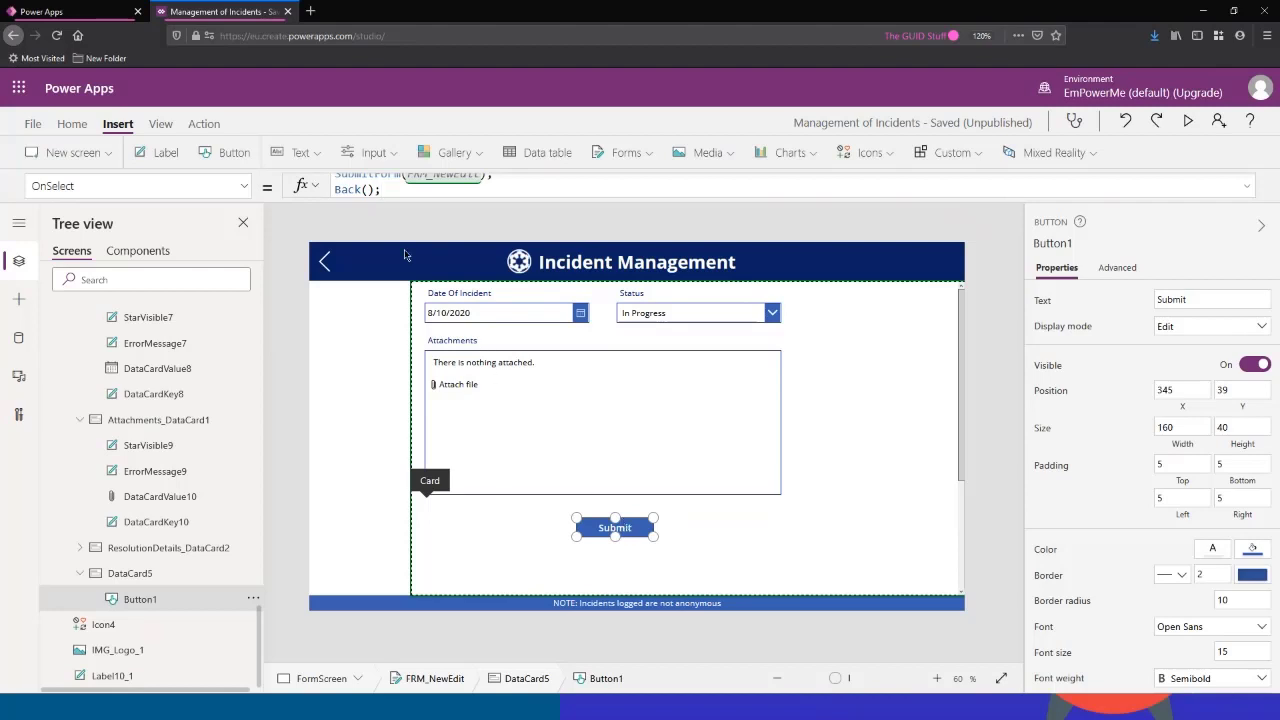
Step: Replace Back(); in the Submit button's OnSelect formula with Notify("Save Successful",NotificationType.Success)
{"action": "left_click", "coordinate": [390, 197]}
{"action": "left_click_drag", "start_coordinate": [390, 197], "coordinate": [305, 197]}
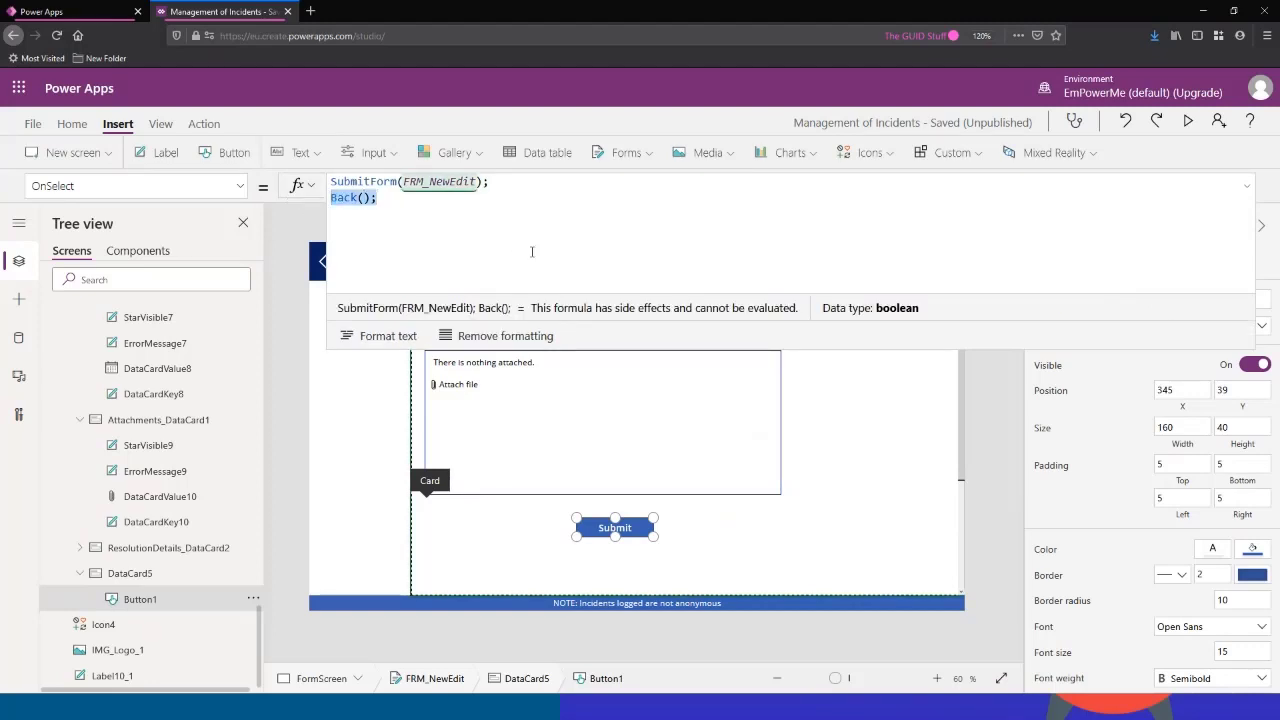
{"action": "type", "text": "Not"}
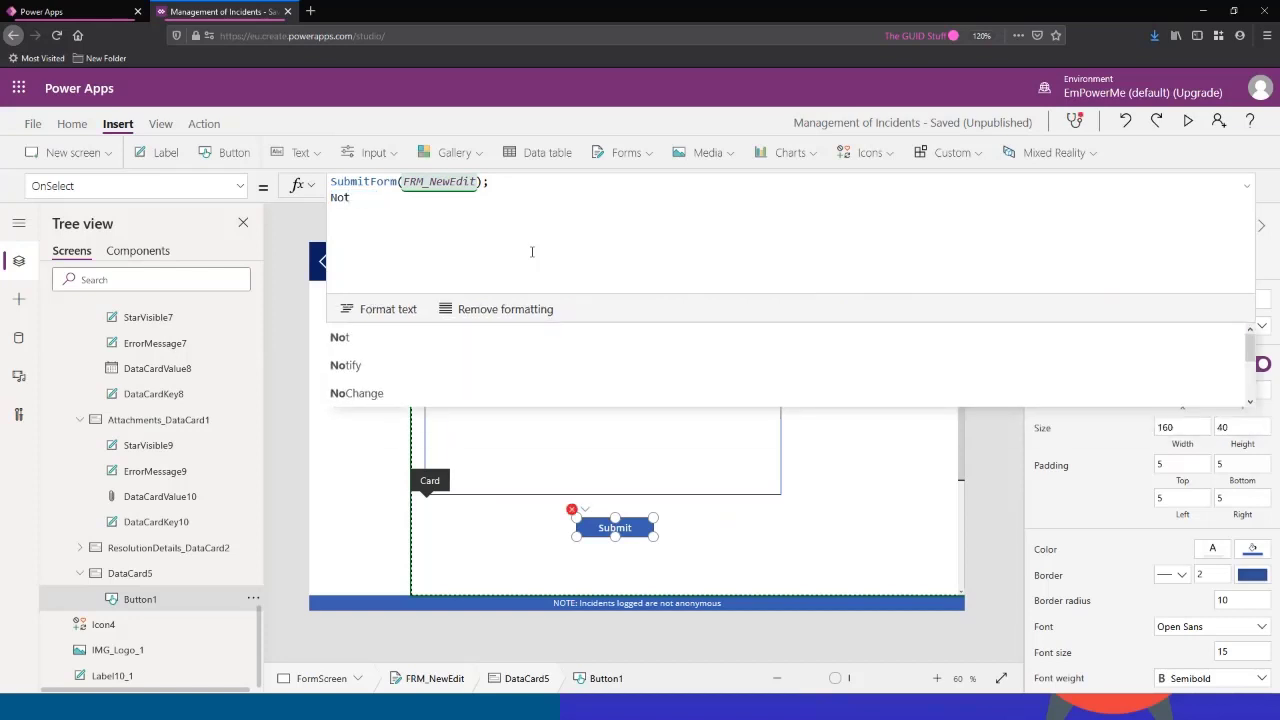
{"action": "left_click", "coordinate": [351, 366]}
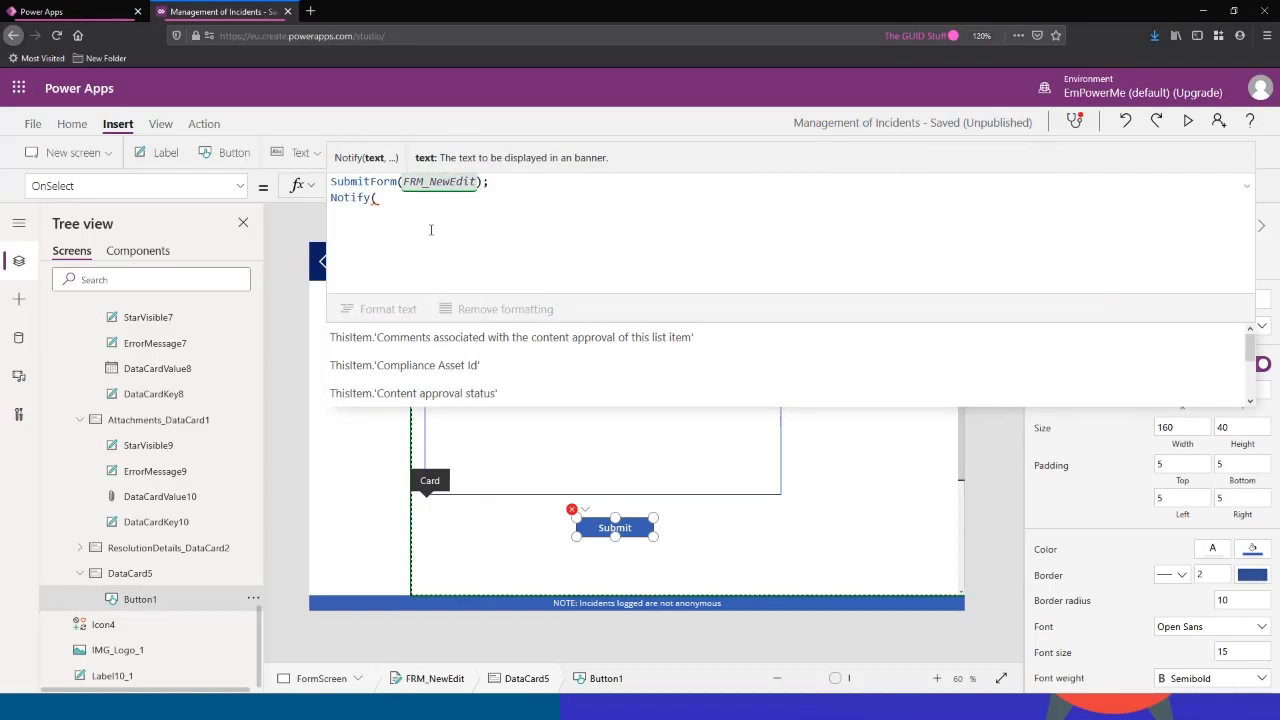
{"action": "type", "text": "Save"}
{"action": "key", "text": "BackSpace"}
{"action": "key", "text": "BackSpace"}
{"action": "key", "text": "BackSpace"}
{"action": "key", "text": "BackSpace"}
{"action": "key", "text": "BackSpace"}
{"action": "type", "text": "\""}
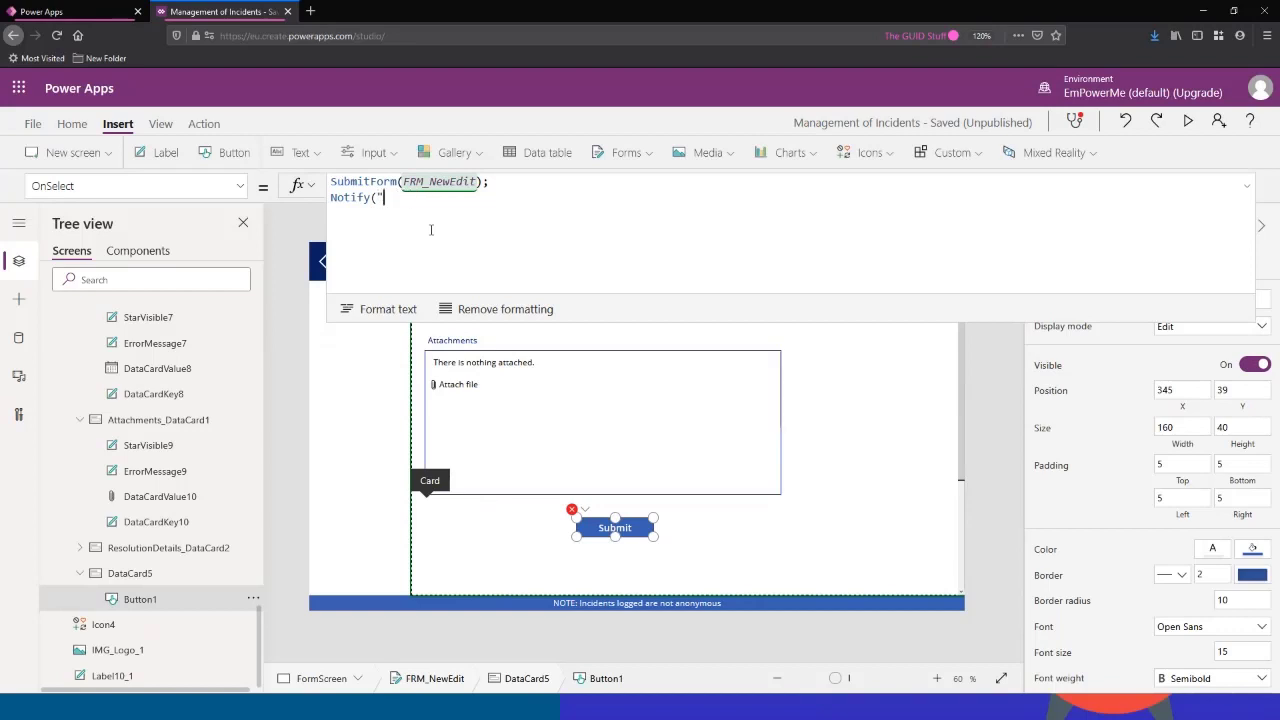
{"action": "type", "text": "Save Successful\","}
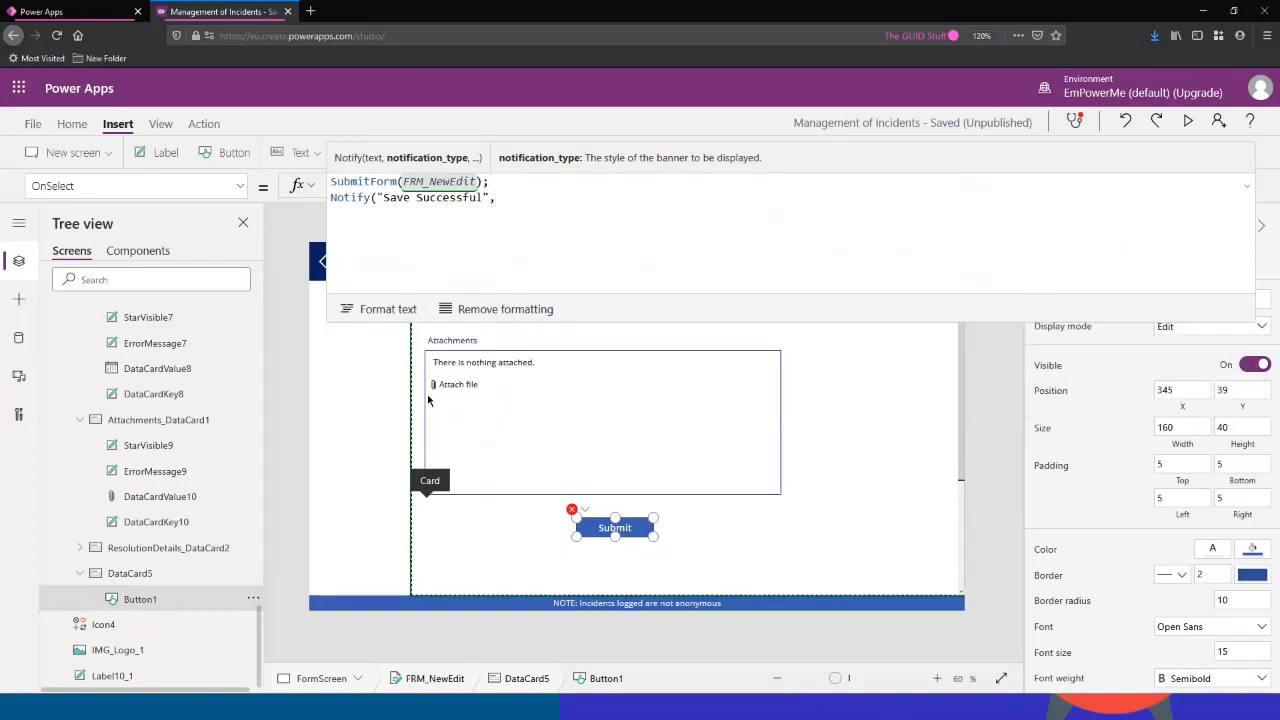
{"action": "type", "text": "NotificationType.Success,"}
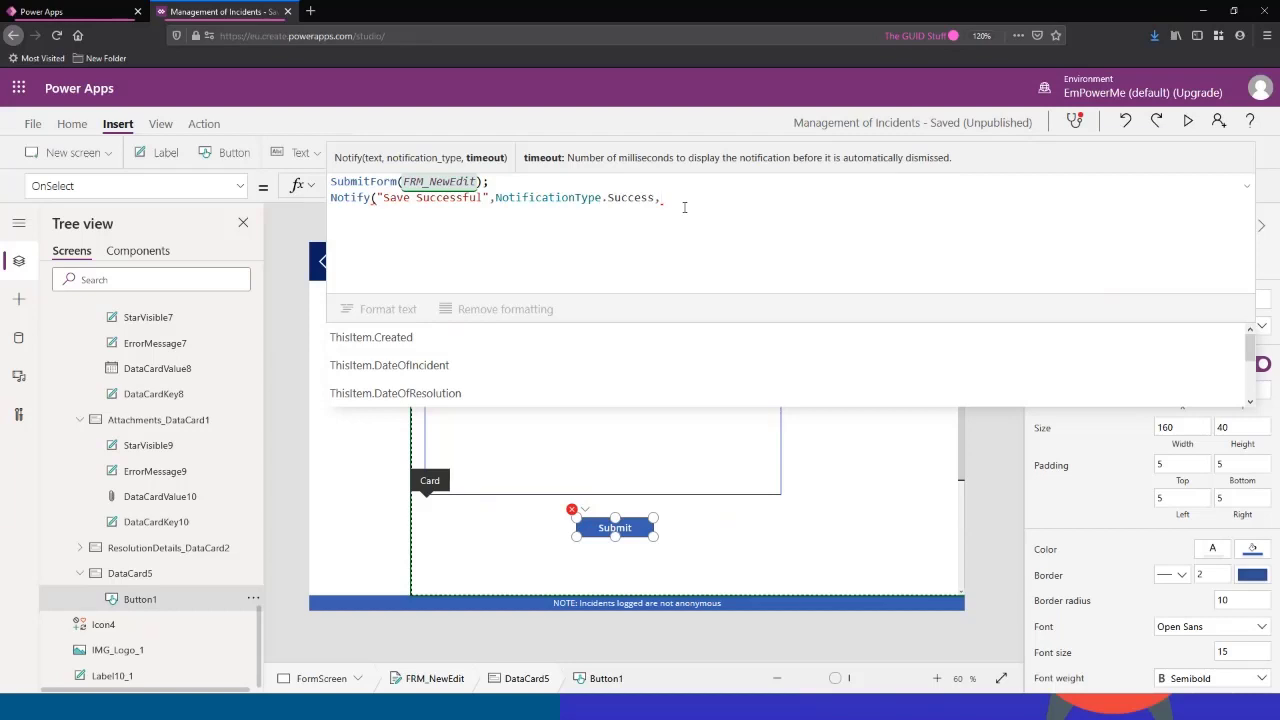
{"action": "key", "text": "BackSpace"}
{"action": "type", "text": ")"}
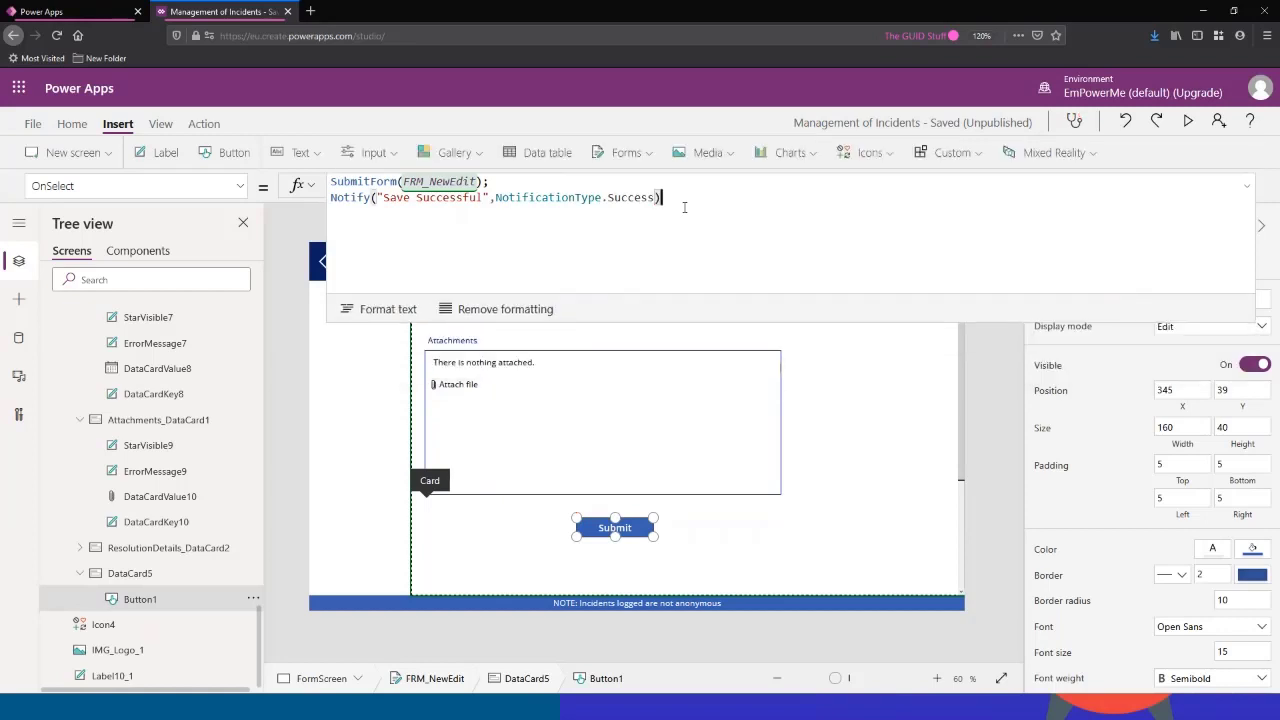
{"action": "left_click", "coordinate": [1248, 188]}
Step: Preview the app and submit the incident again to test the save notification
{"action": "left_click", "coordinate": [1189, 121]}
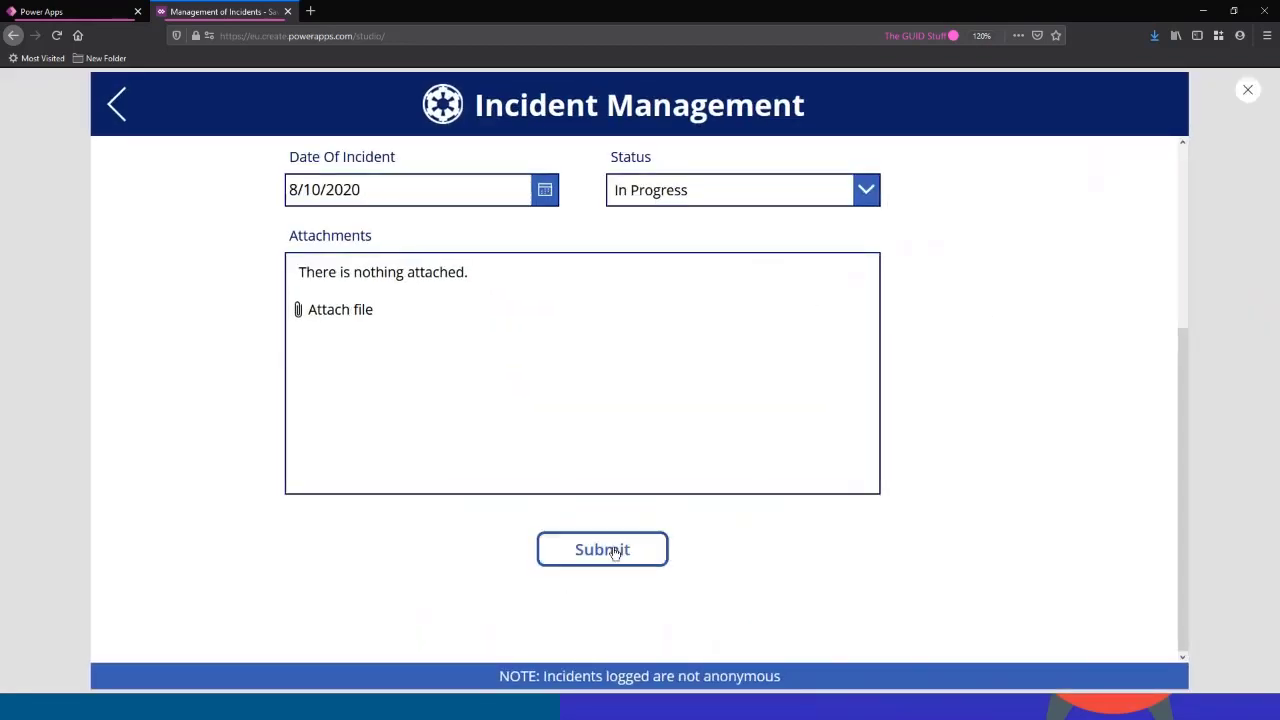
{"action": "left_click", "coordinate": [614, 552]}
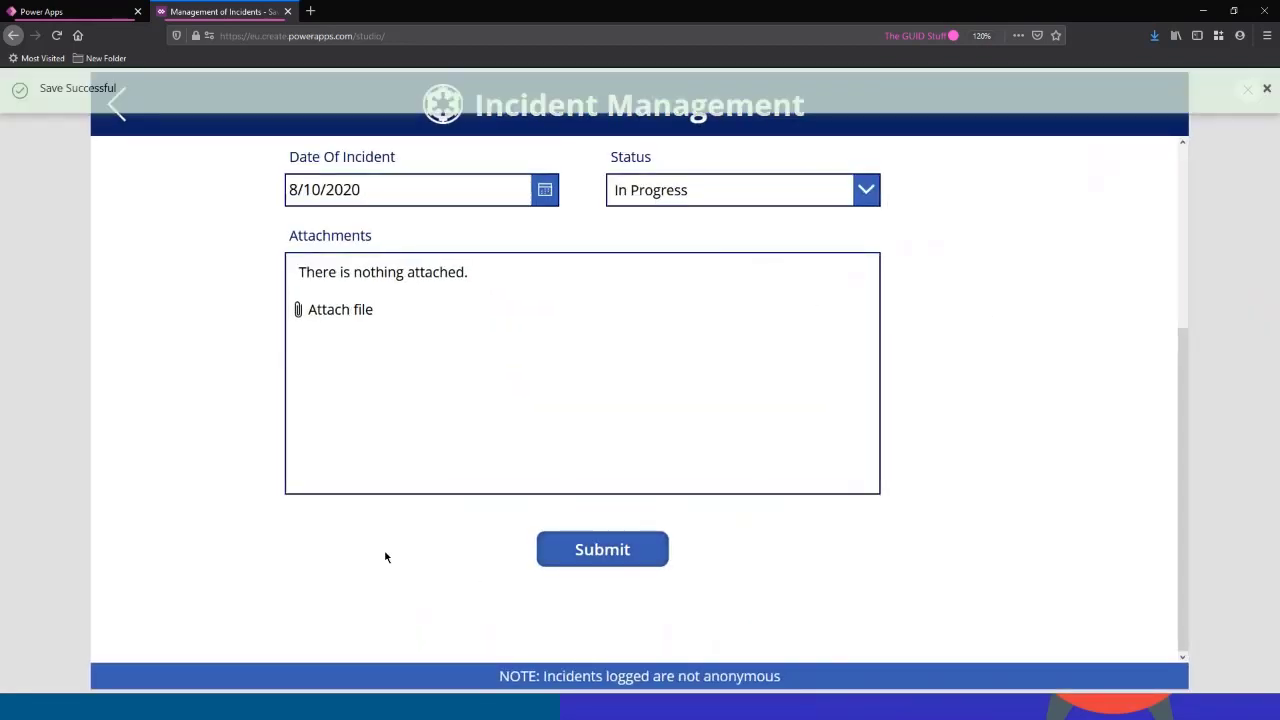
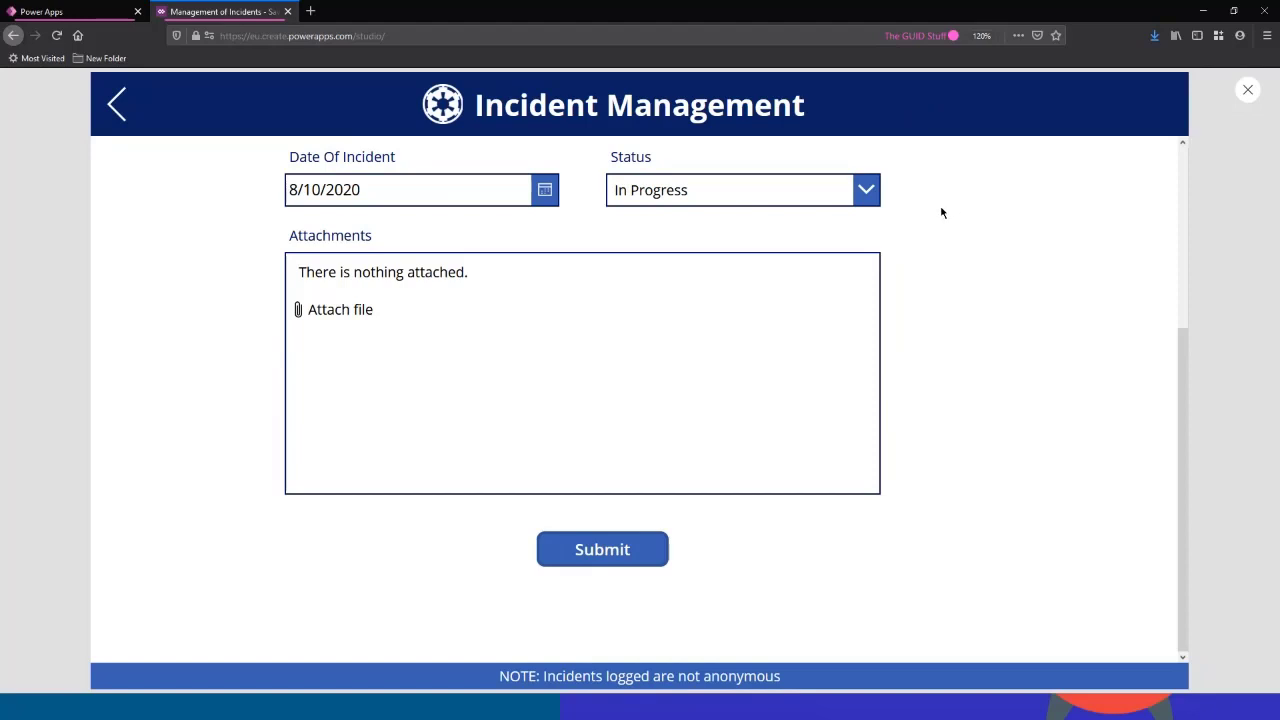
Step: Leave the preview, add Back(); on a new line after Notify in the Submit button's OnSelect formula, and save the app
{"action": "left_click", "coordinate": [1248, 90]}
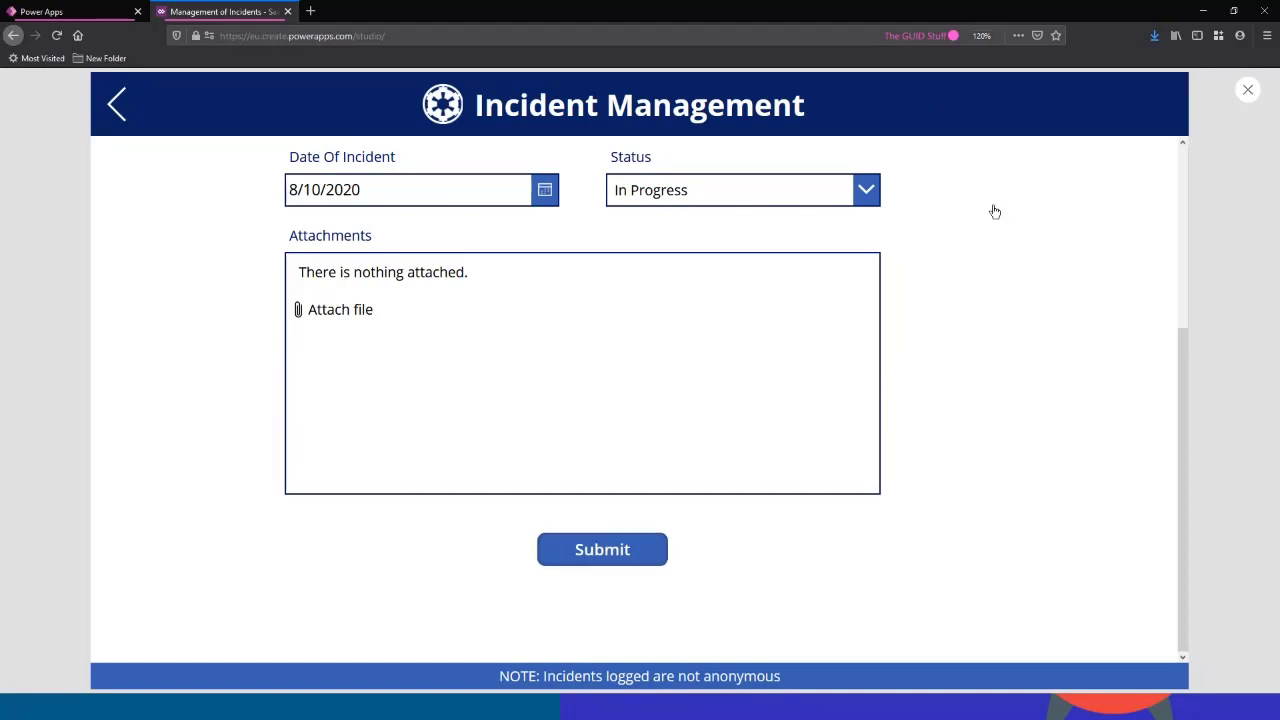
{"action": "left_click", "coordinate": [685, 536]}
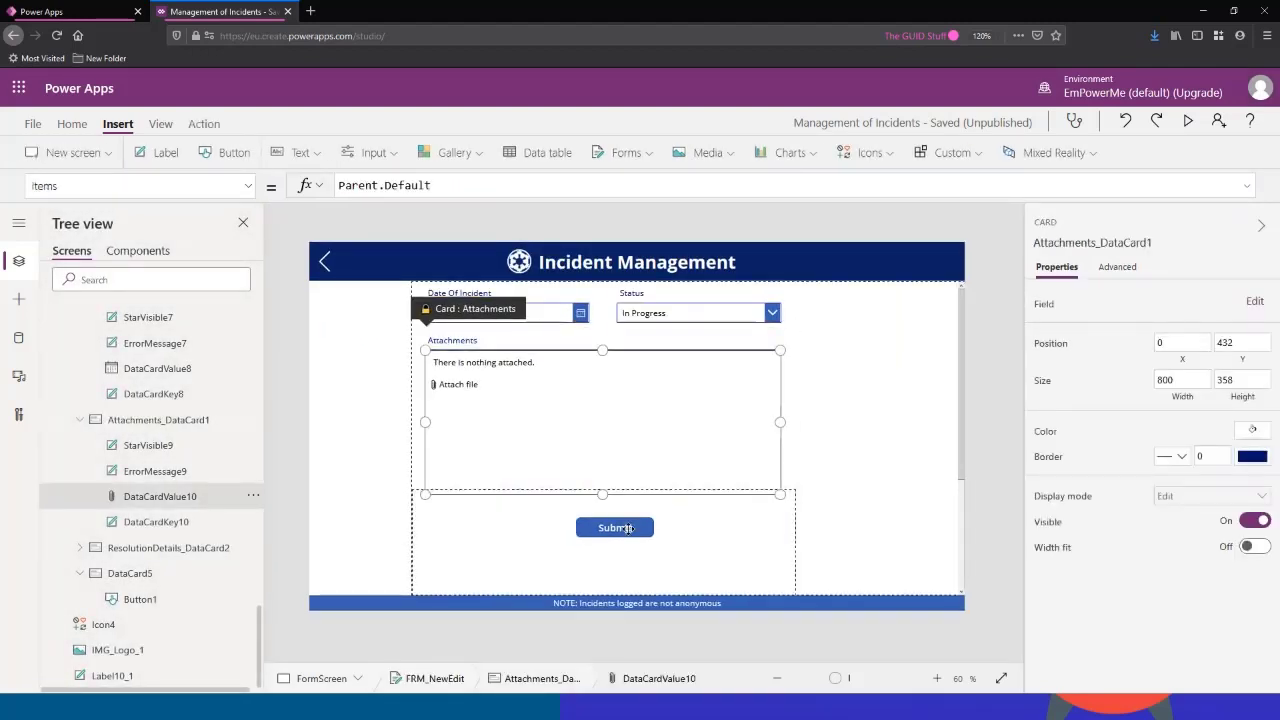
{"action": "left_click", "coordinate": [628, 528]}
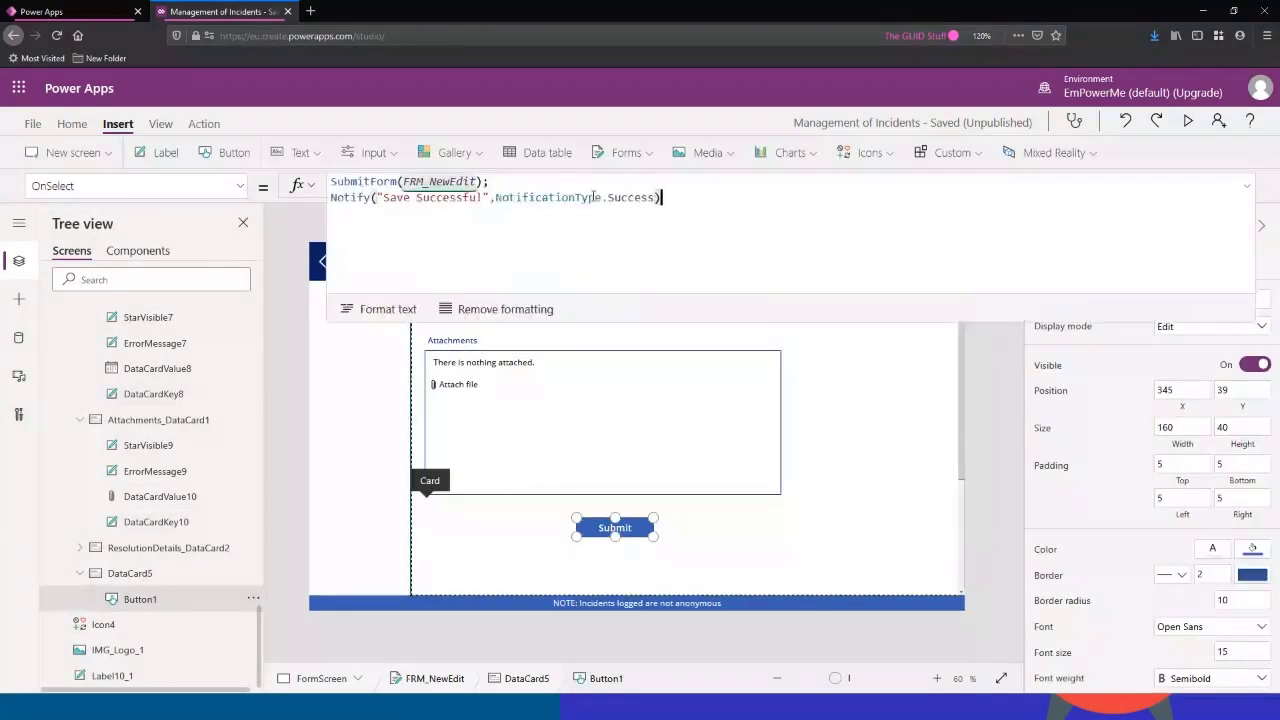
{"action": "type", "text": "; "}
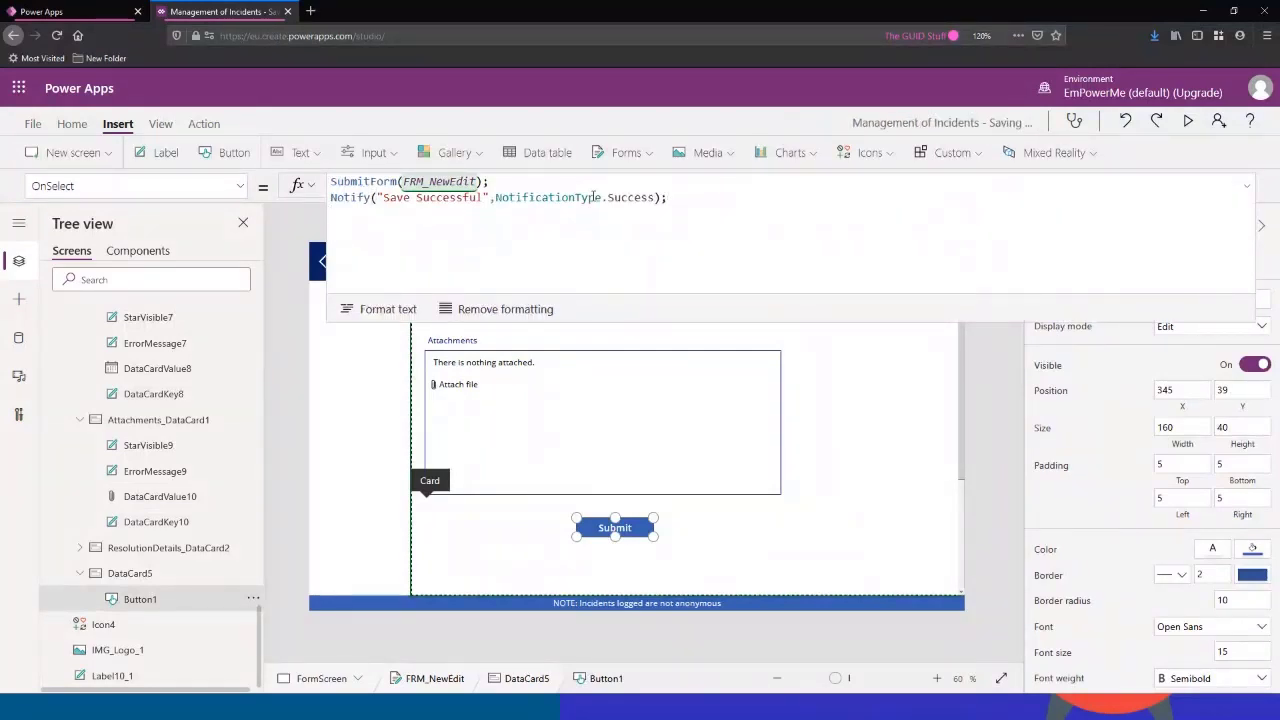
{"action": "type", "text": "Back();"}
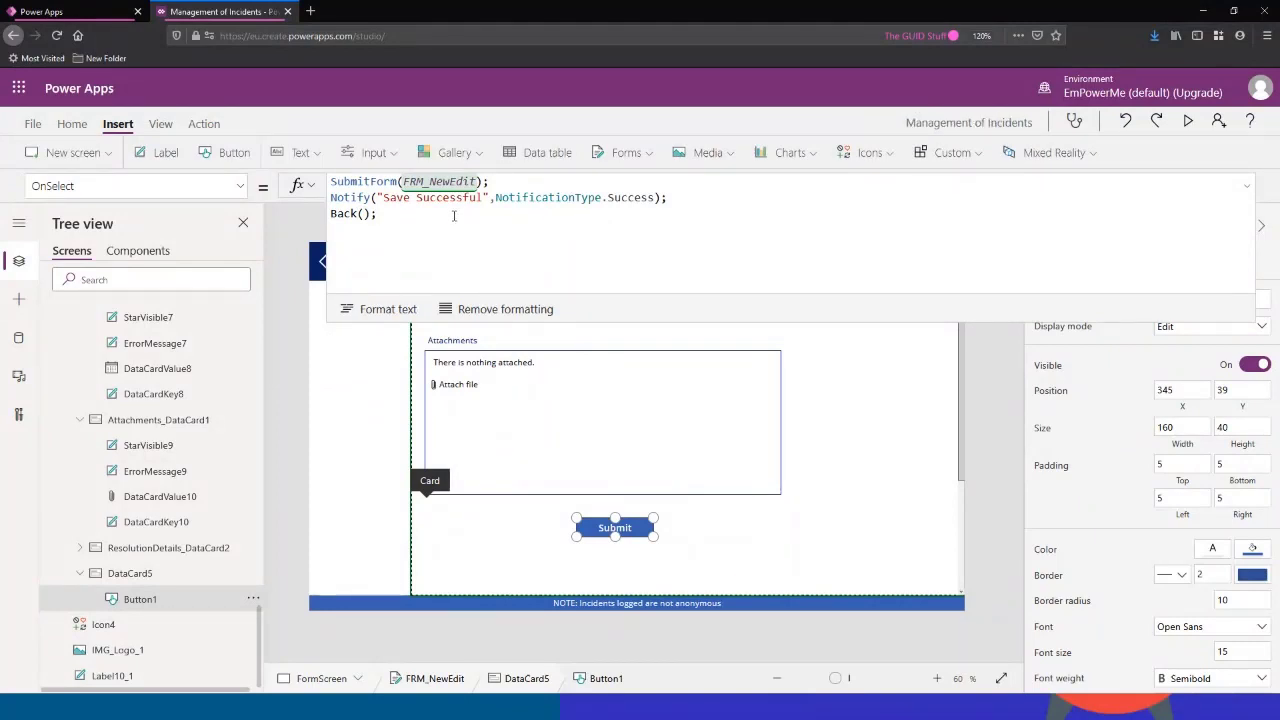
{"action": "key", "text": "ctrl+s"}
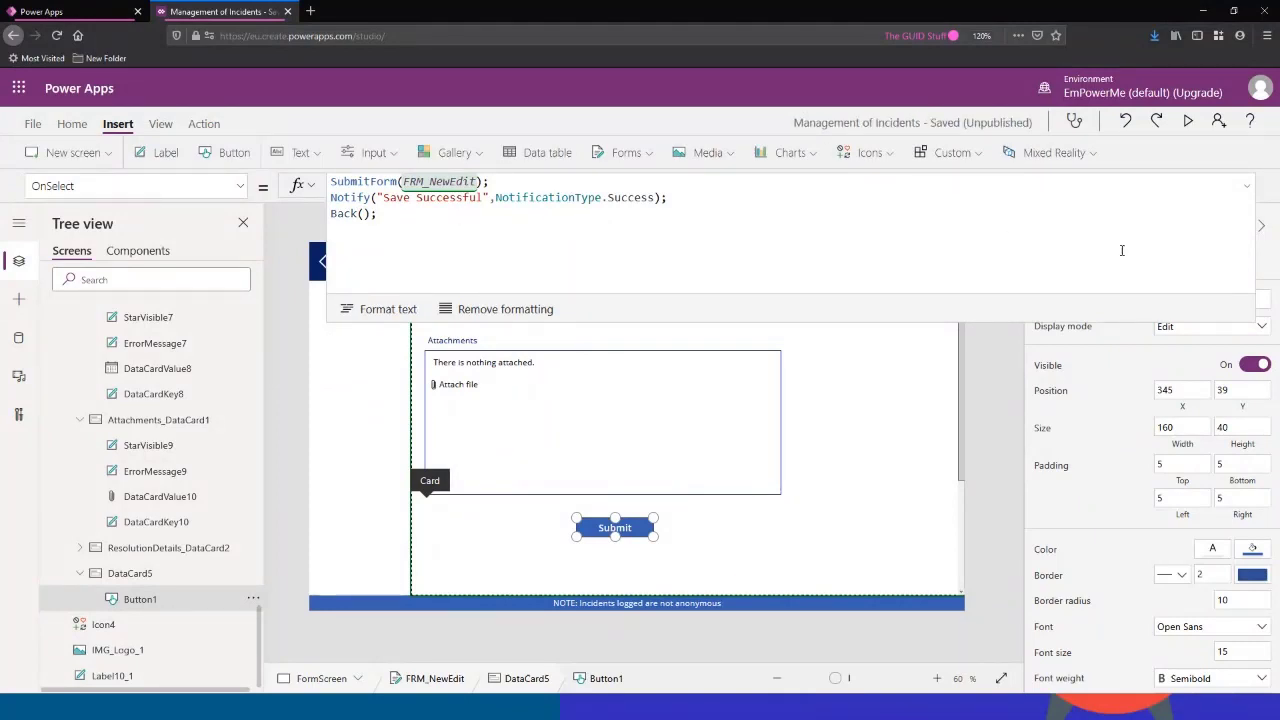
{"action": "left_click", "coordinate": [1247, 190]}
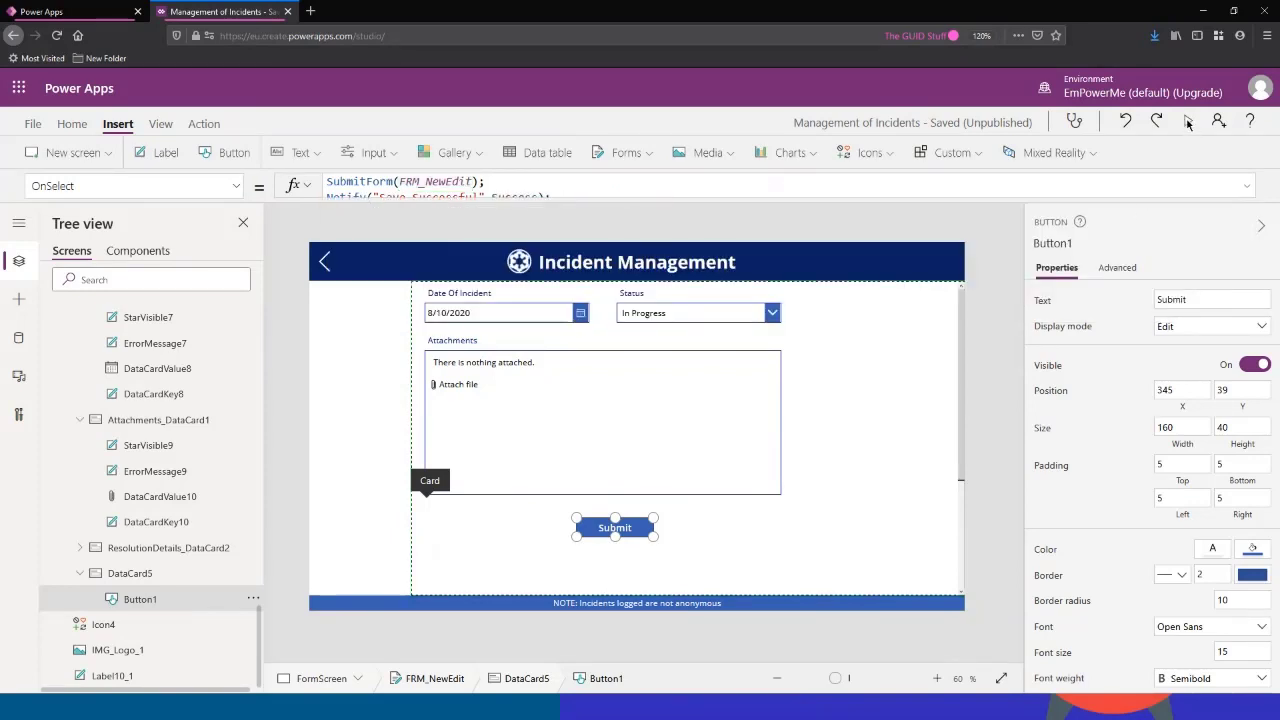
Step: Preview the app, submit the incident to test the notification and return navigation, and dismiss the notification
{"action": "left_click", "coordinate": [1188, 120]}
{"action": "left_click", "coordinate": [603, 549]}
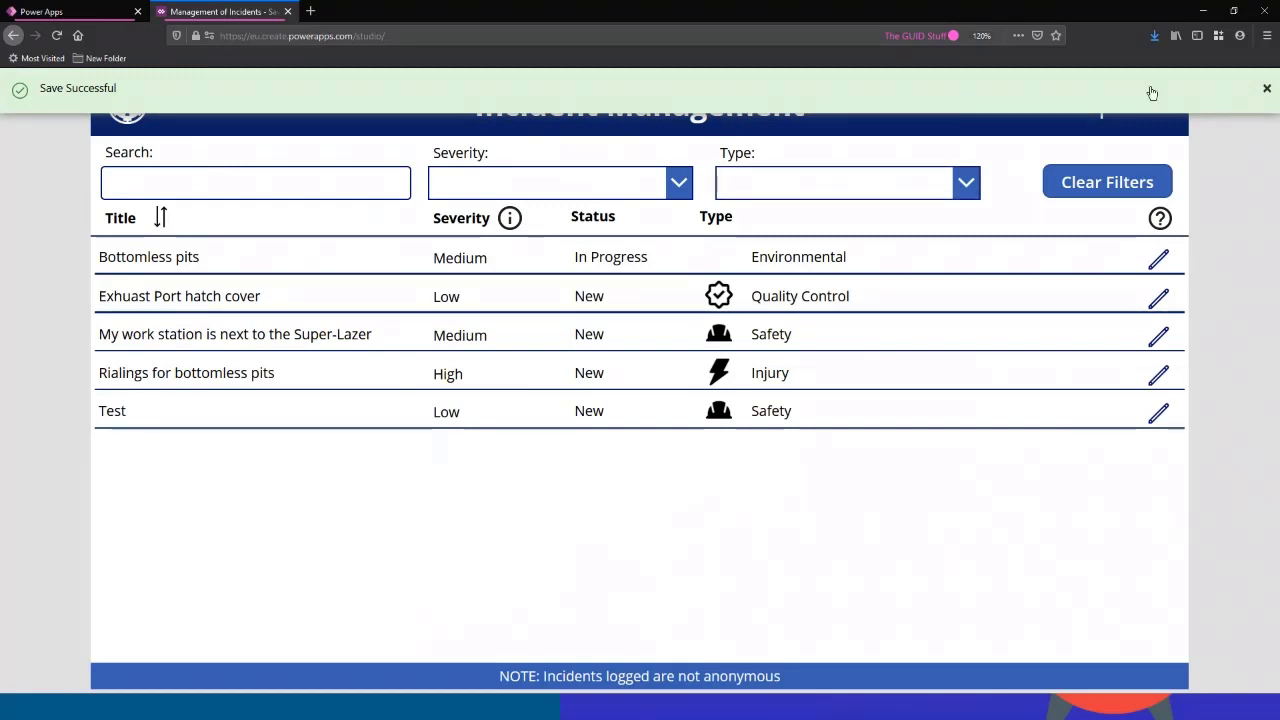
{"action": "left_click", "coordinate": [1266, 88]}
{"action": "left_click", "coordinate": [1262, 90]}
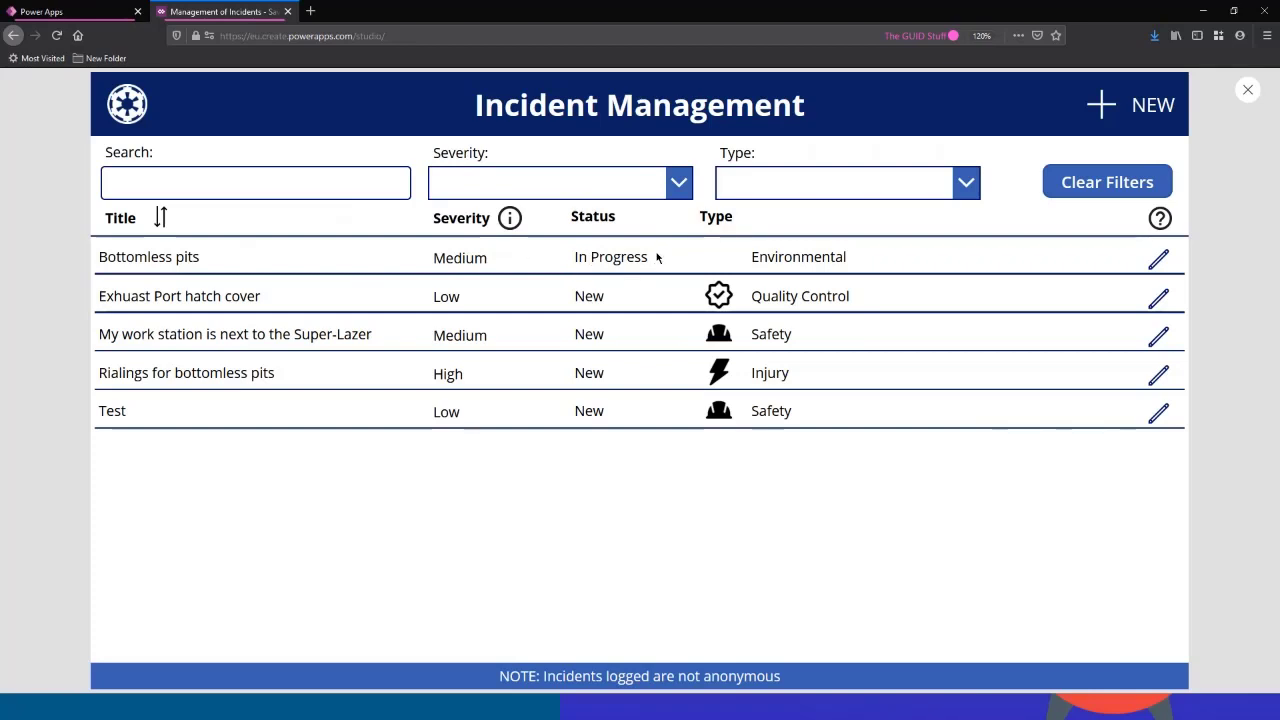
Step: Open a new incident form from the Home screen, check its fields and Incident Type choices, and exit the preview
{"action": "left_click", "coordinate": [1105, 108]}
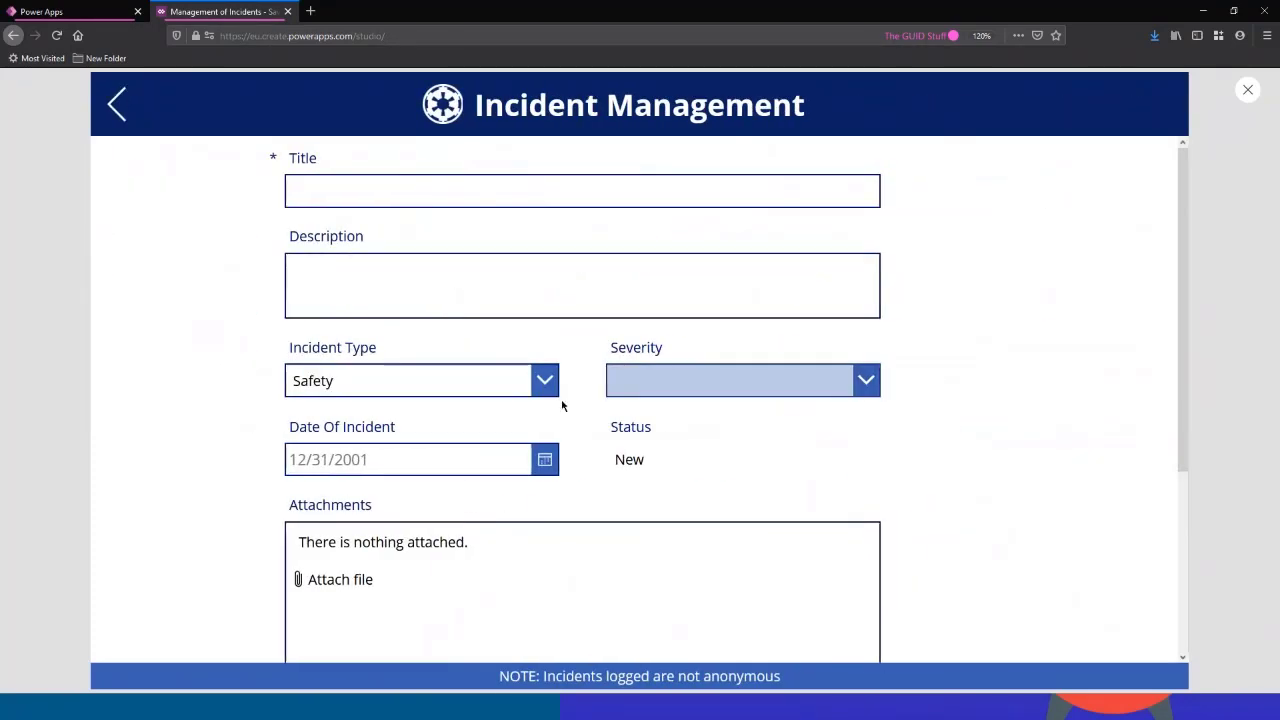
{"action": "scroll", "coordinate": [643, 449], "scroll_direction": "down", "scroll_amount": 3}
{"action": "scroll", "coordinate": [634, 443], "scroll_direction": "up", "scroll_amount": 3}
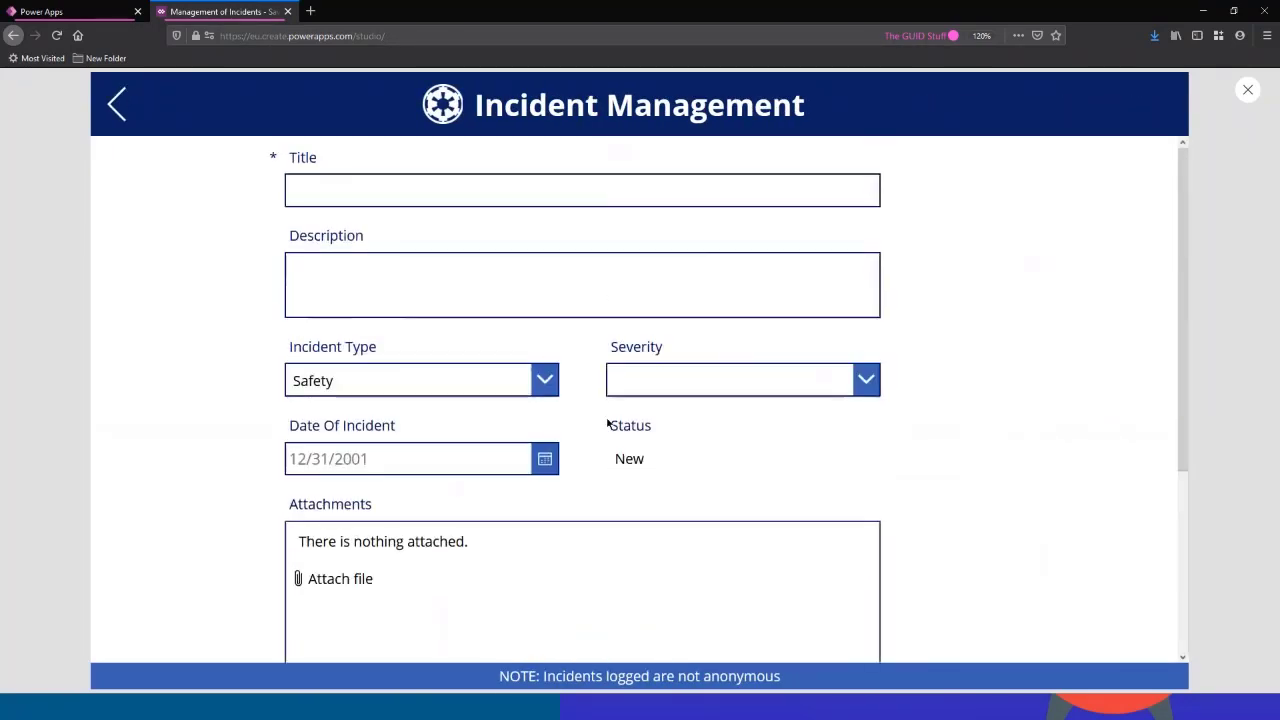
{"action": "left_click", "coordinate": [545, 380]}
{"action": "left_click", "coordinate": [541, 399]}
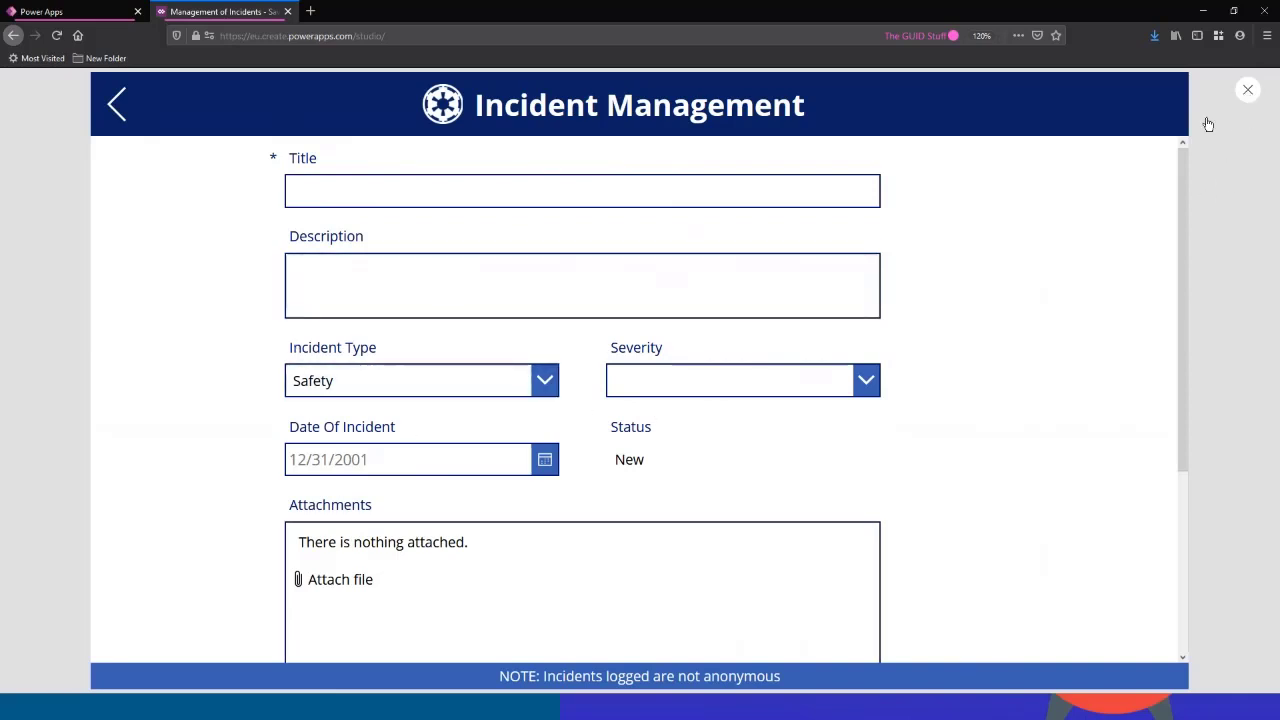
{"action": "key", "text": "Escape"}
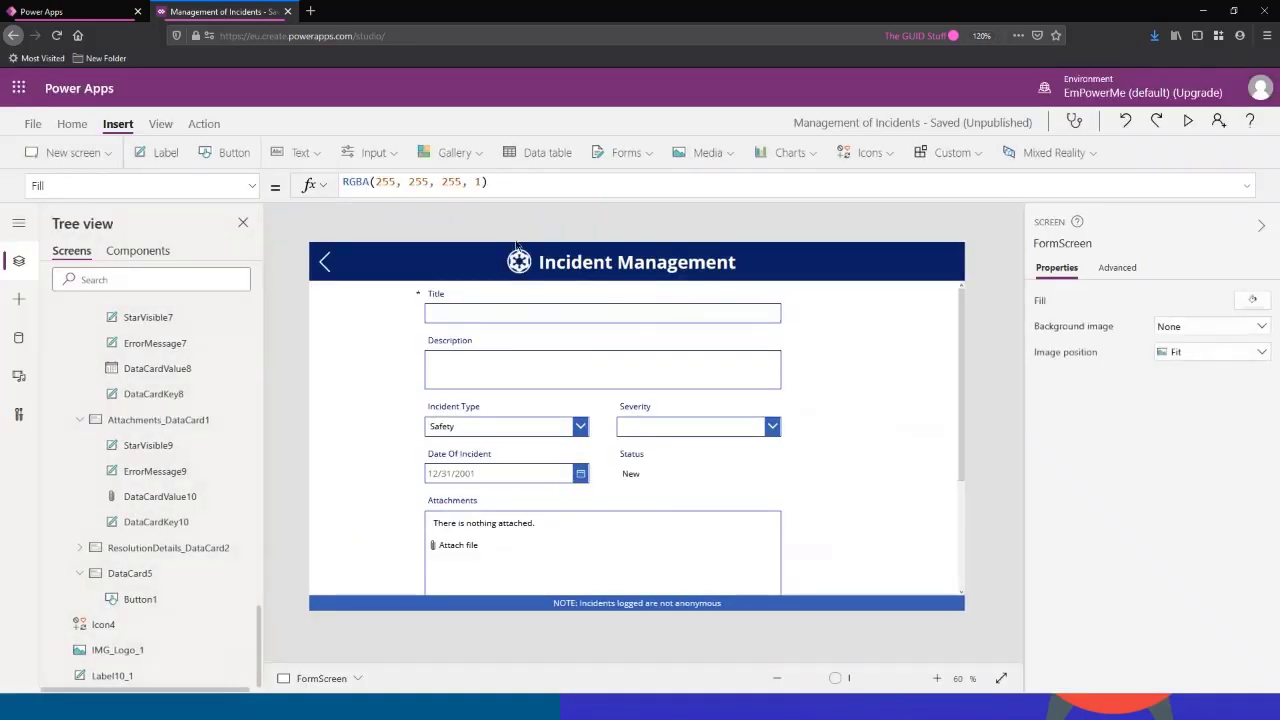
Step: Preview the app, open the Rialings for bottomless pits incident for editing, review its form, and go back to the Home screen
{"action": "key", "text": "F5"}
{"action": "left_click", "coordinate": [117, 104]}
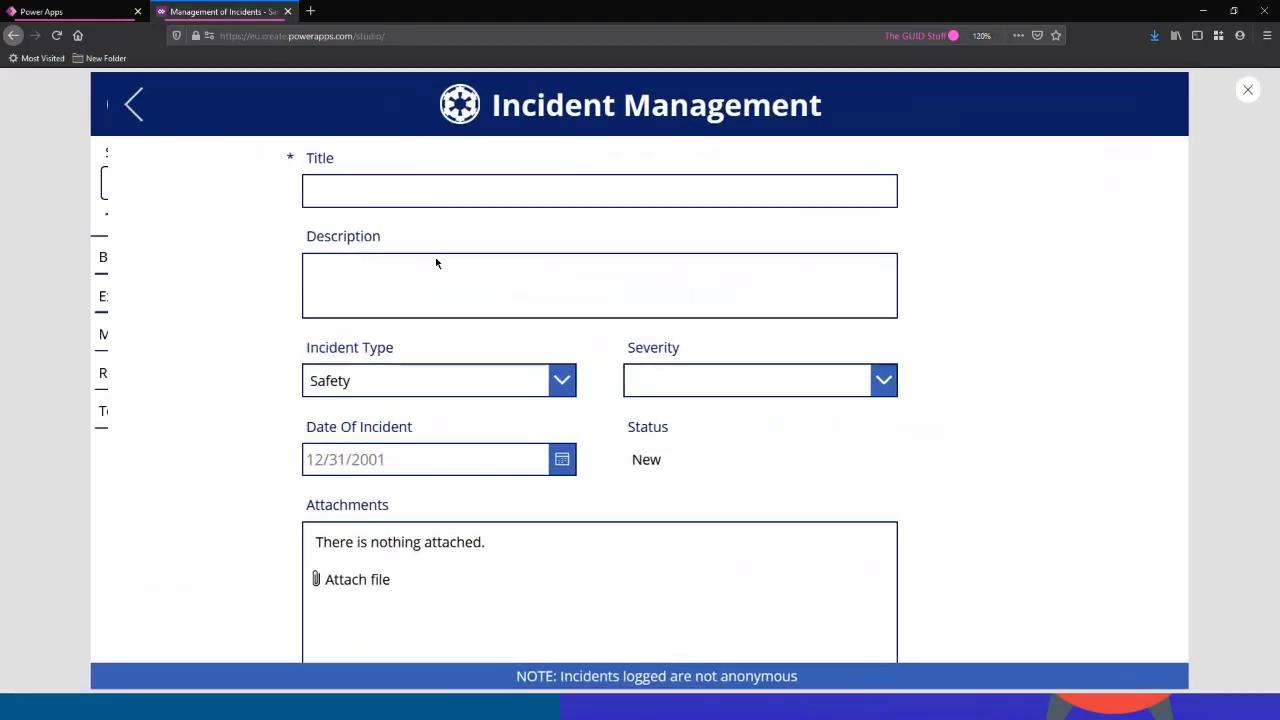
{"action": "left_click", "coordinate": [1157, 376]}
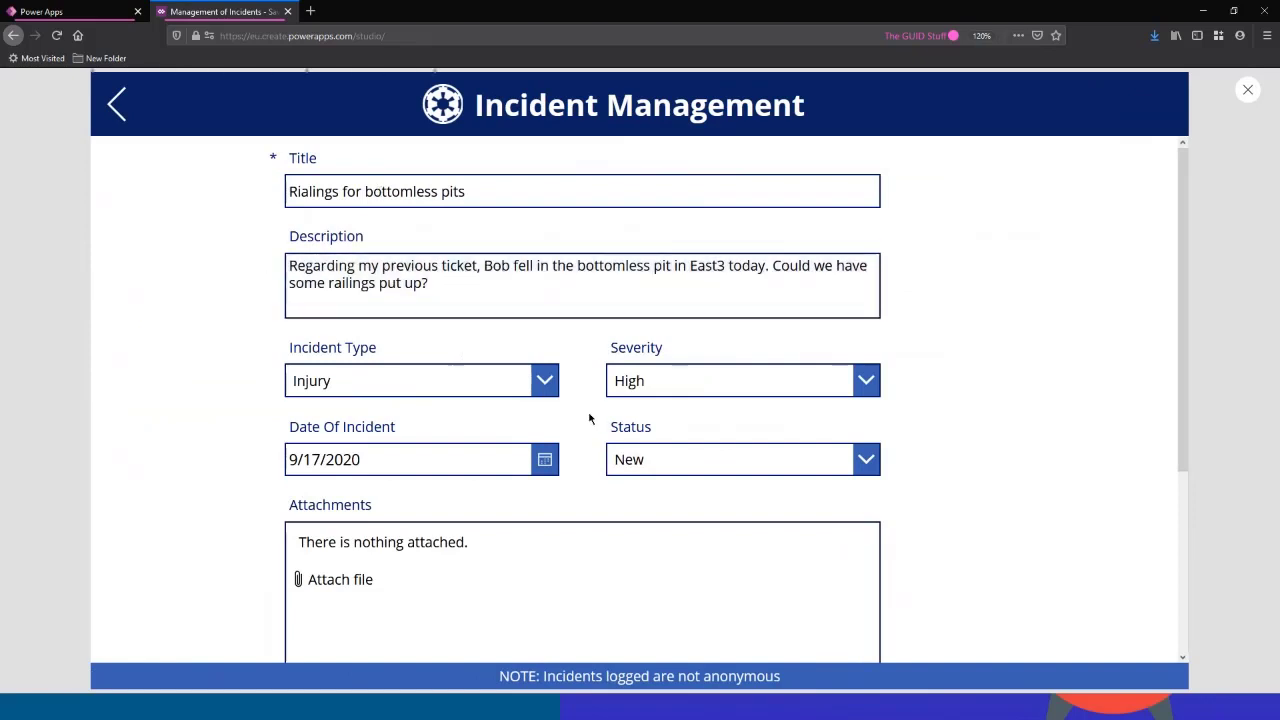
{"action": "scroll", "coordinate": [605, 480], "scroll_direction": "down", "scroll_amount": 3}
{"action": "scroll", "coordinate": [543, 386], "scroll_direction": "up", "scroll_amount": 3}
{"action": "left_click", "coordinate": [117, 104]}
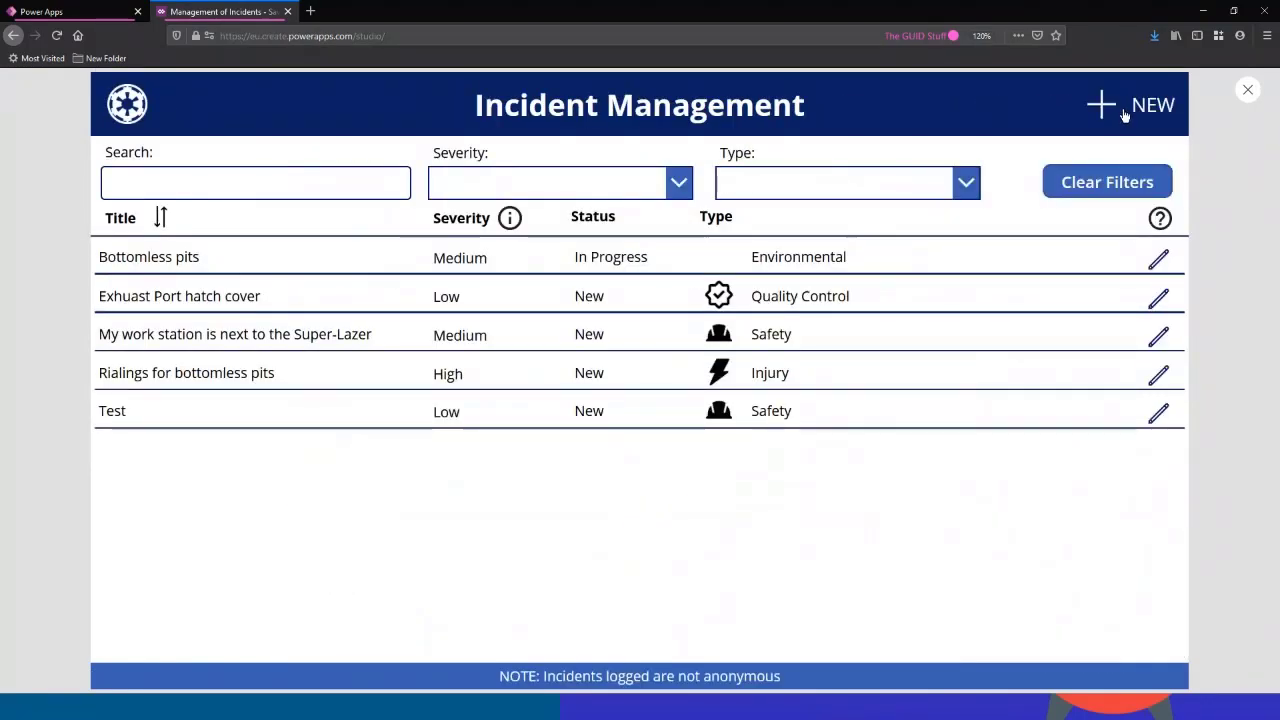
Step: Open the new incident form again to check that its fields are cleared, return to the Home screen, and close the preview
{"action": "left_click", "coordinate": [1066, 309]}
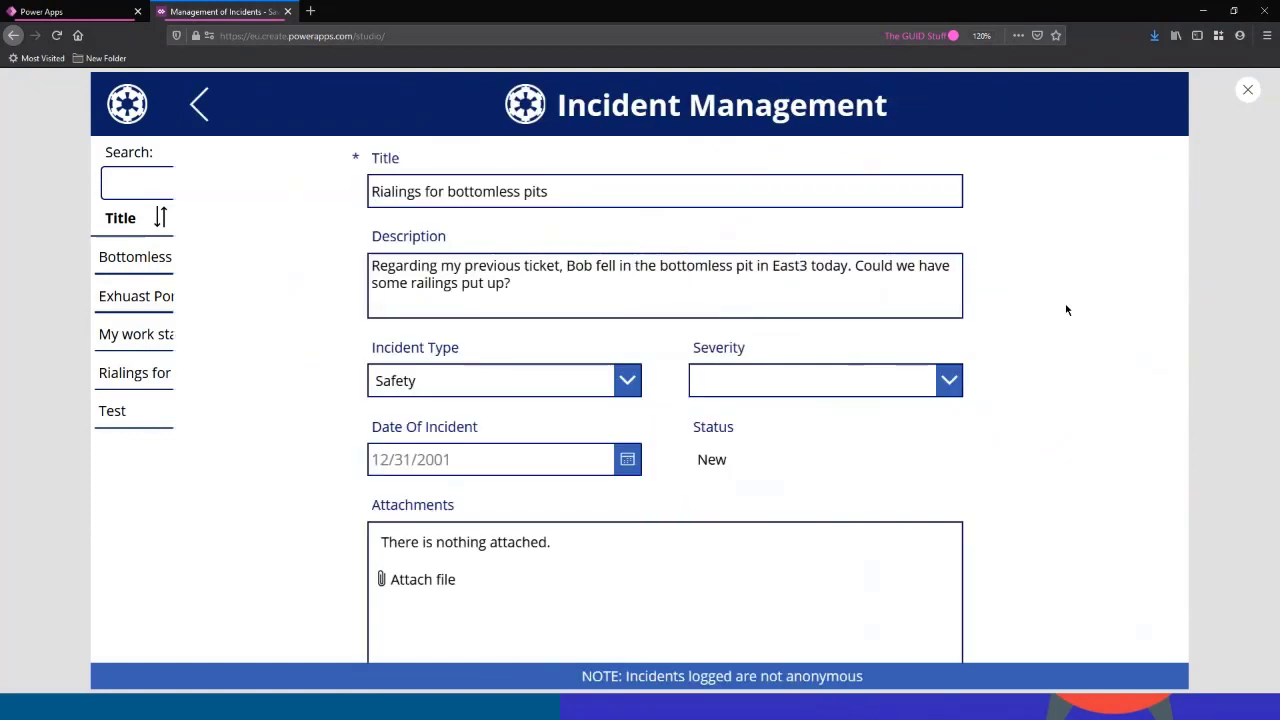
{"action": "scroll", "coordinate": [608, 440], "scroll_direction": "down", "scroll_amount": 3}
{"action": "scroll", "coordinate": [631, 417], "scroll_direction": "up", "scroll_amount": 3}
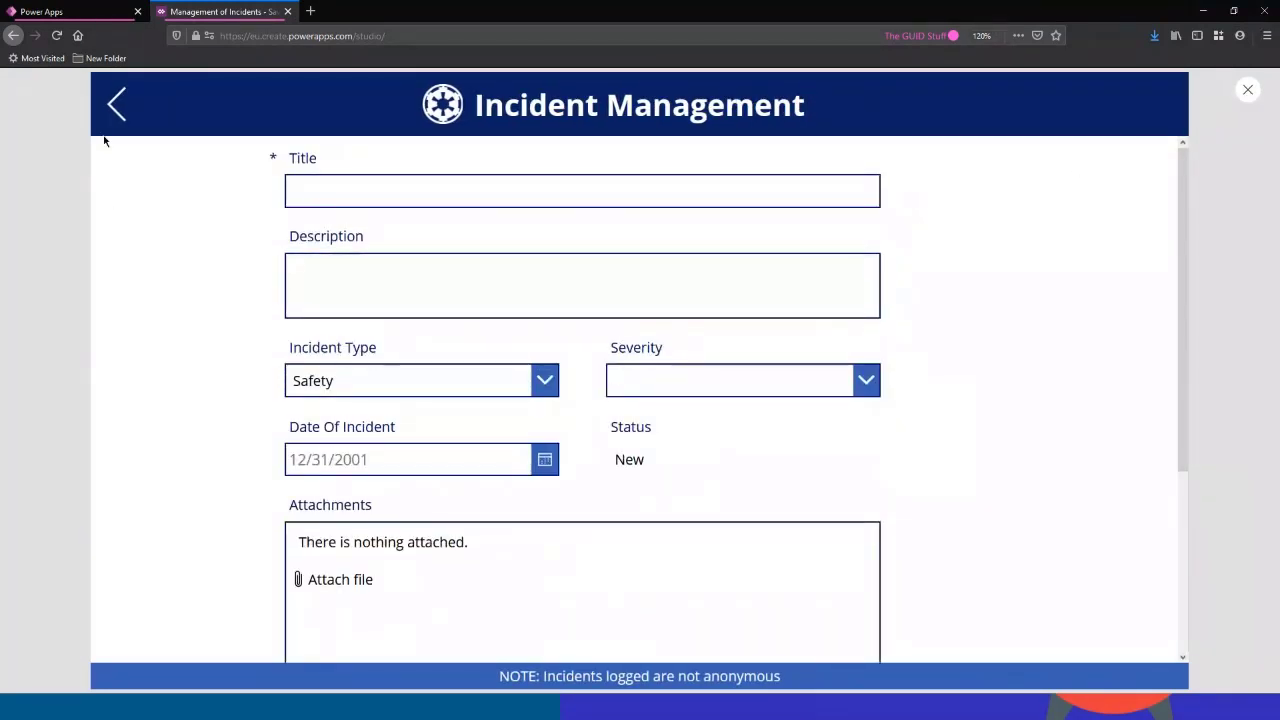
{"action": "left_click", "coordinate": [116, 106]}
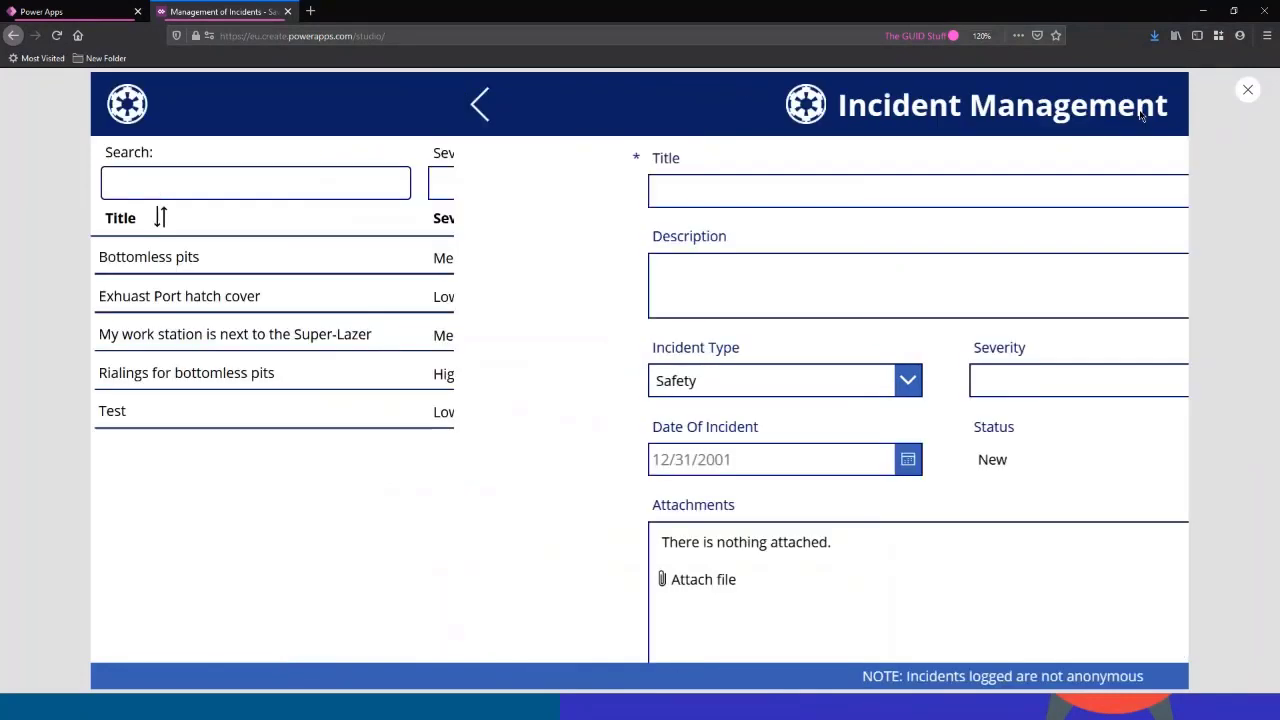
{"action": "left_click", "coordinate": [1247, 90]}
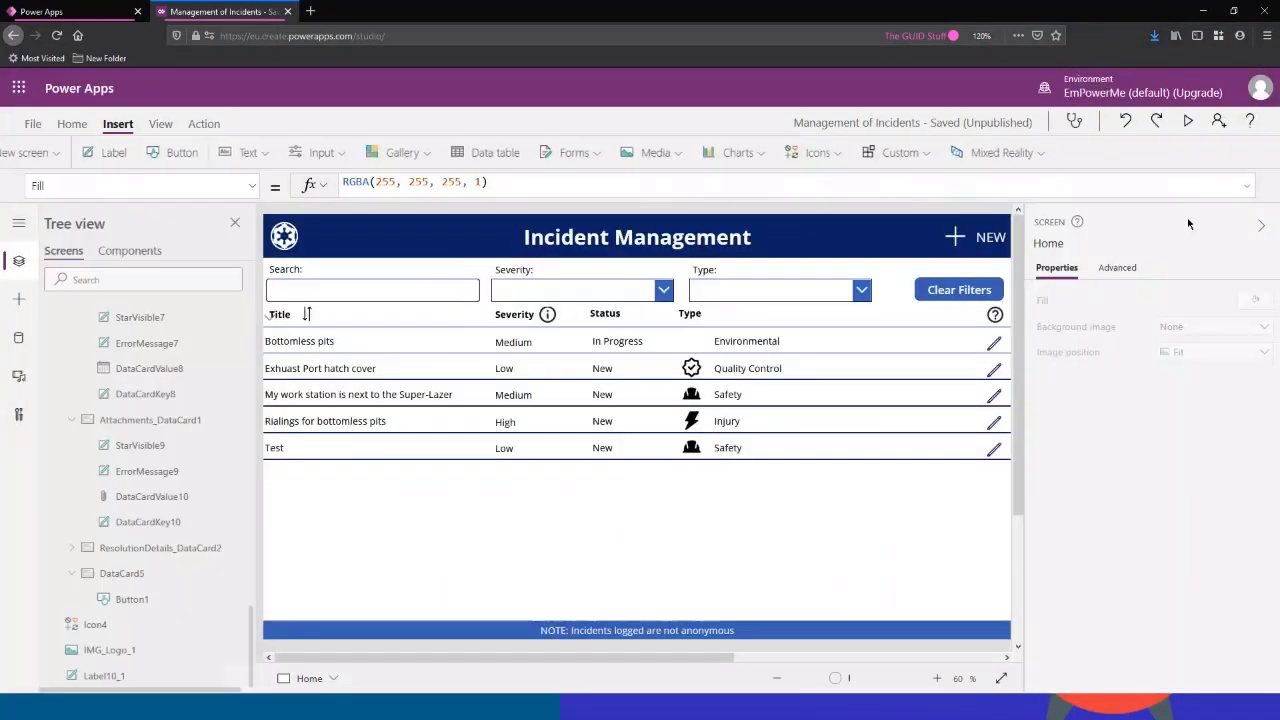
Step: Comment out the ResetForm(FRM_NewEdit) and NewForm(FRM_NewEdit) lines in GRP_New's OnSelect formula with //, and start the app preview
{"action": "left_click", "coordinate": [904, 270]}
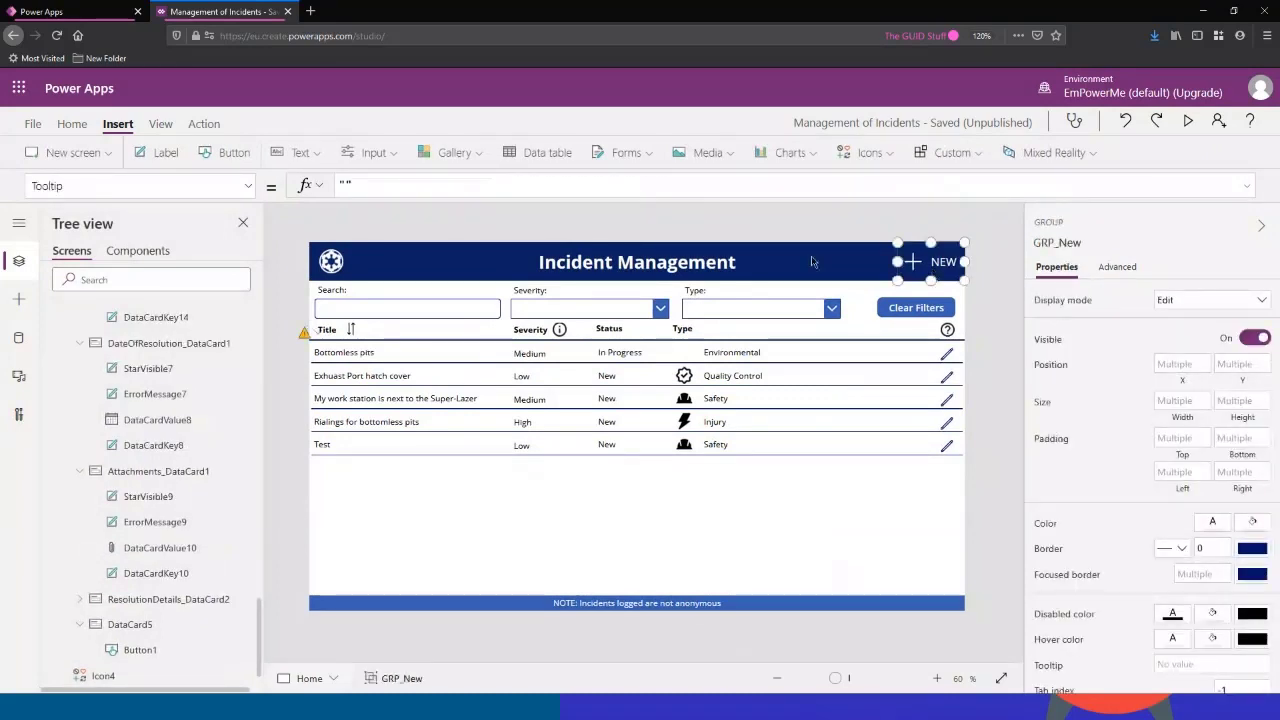
{"action": "left_click", "coordinate": [383, 180]}
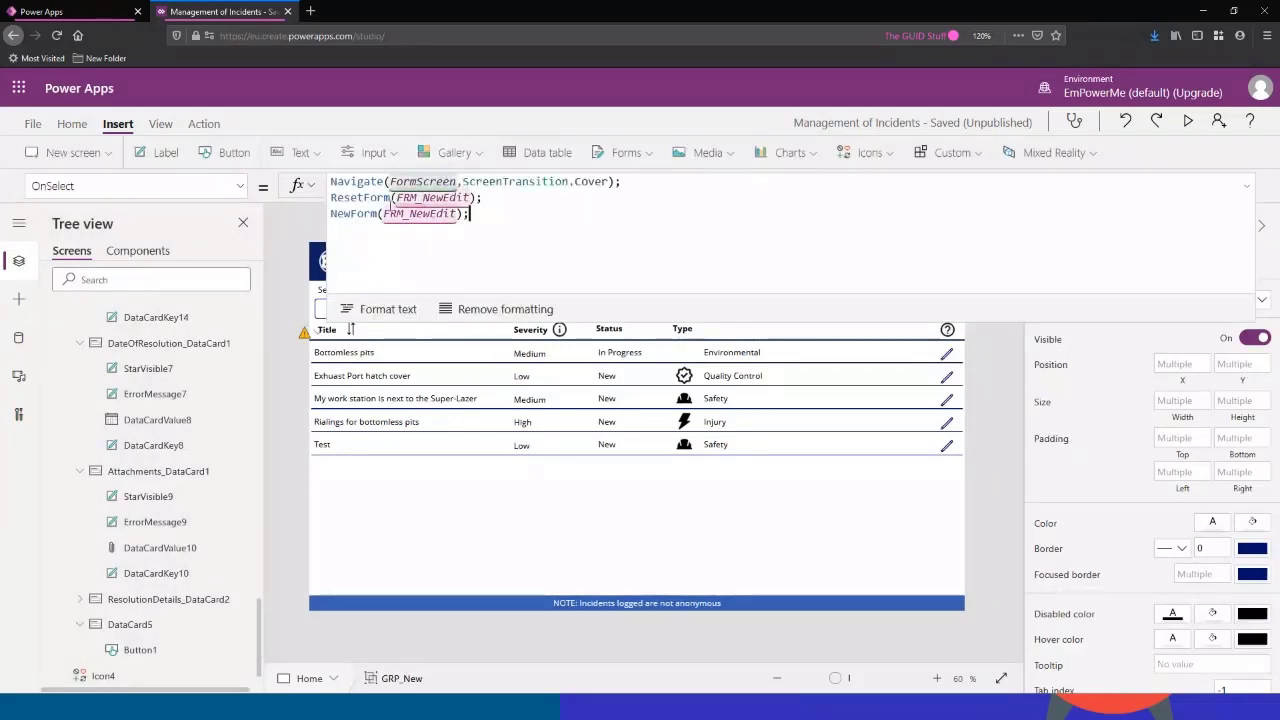
{"action": "left_click", "coordinate": [332, 197]}
{"action": "key", "text": "shift+Down"}
{"action": "key", "text": "shift+End"}
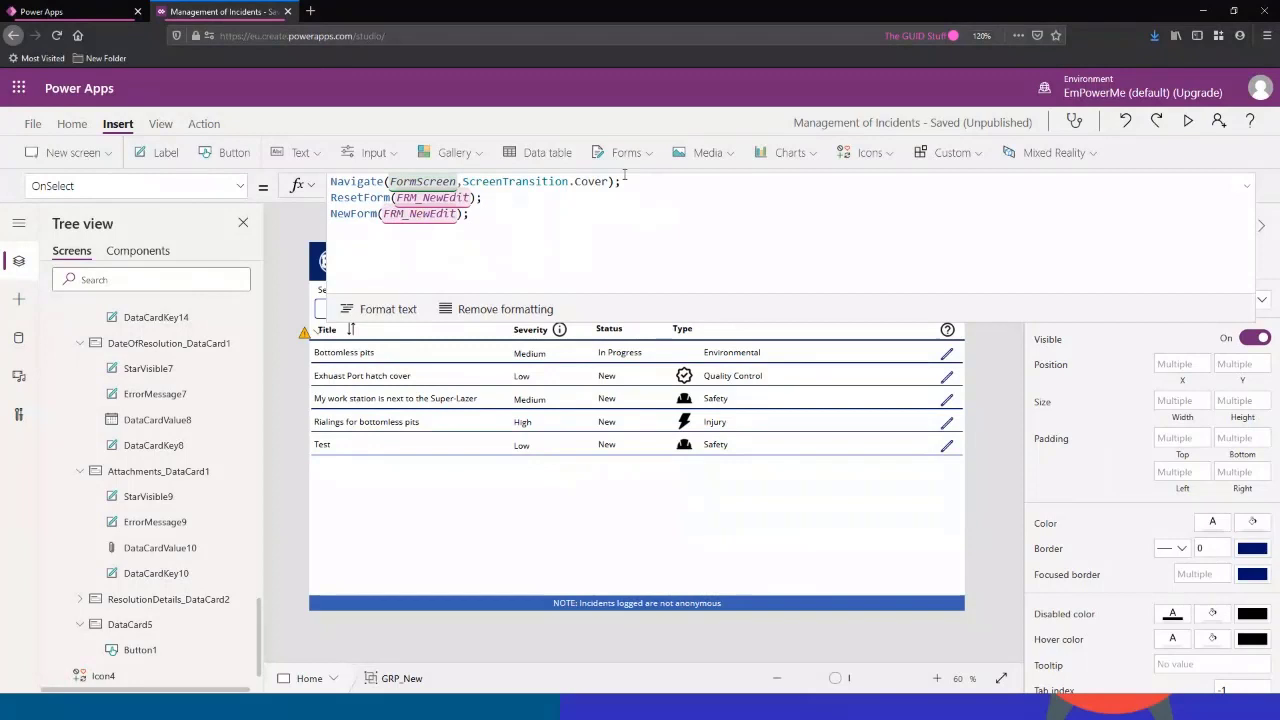
{"action": "left_click", "coordinate": [331, 197]}
{"action": "type", "text": "//"}
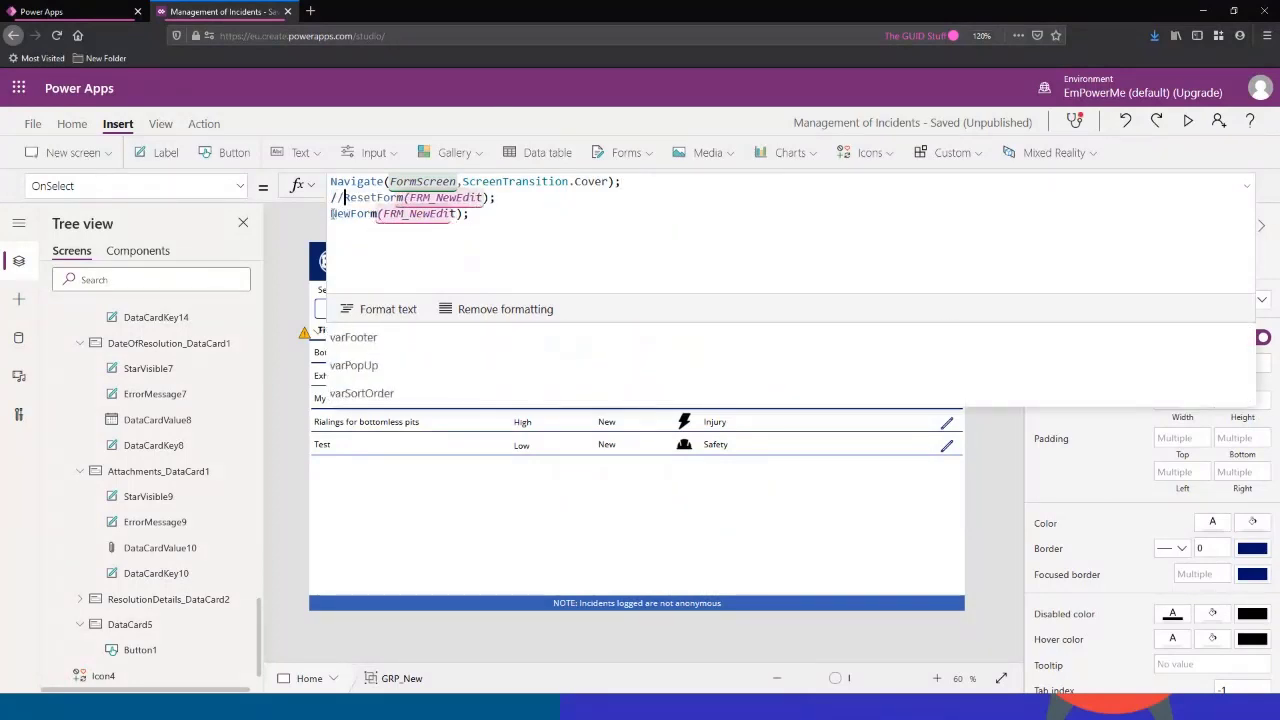
{"action": "left_click", "coordinate": [331, 213]}
{"action": "type", "text": "//"}
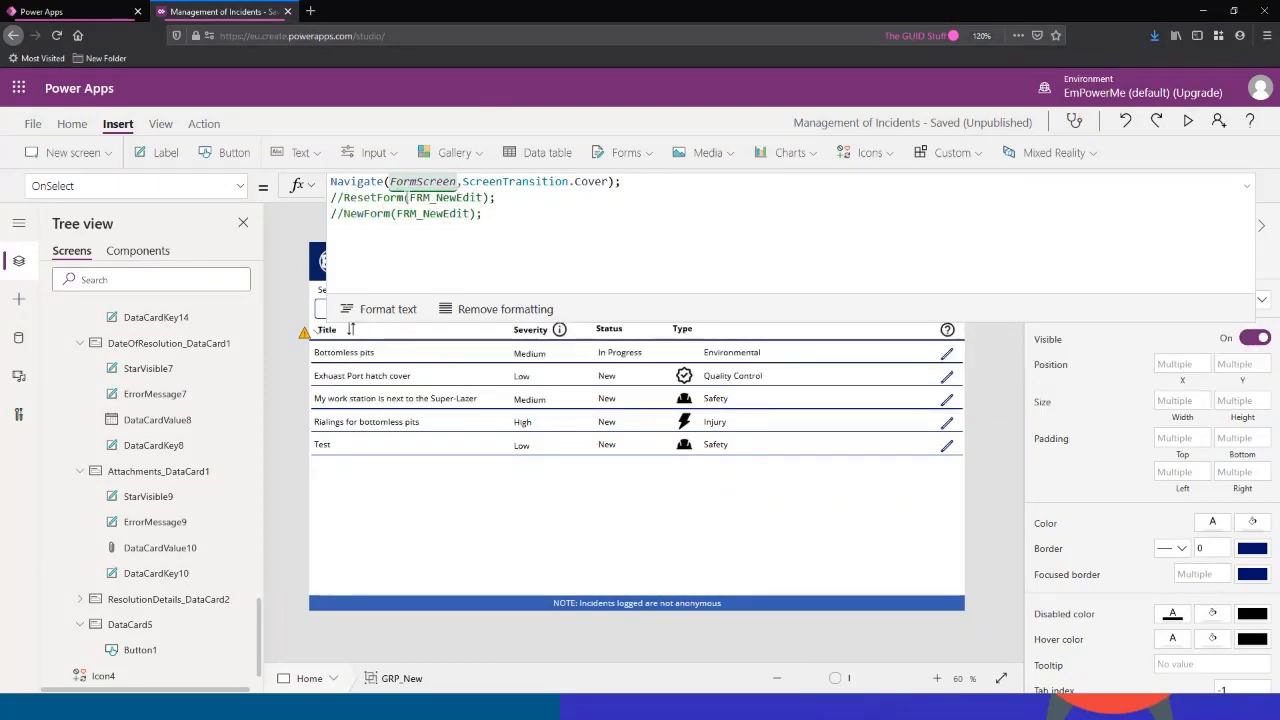
{"action": "left_click", "coordinate": [1246, 190]}
{"action": "left_click", "coordinate": [1188, 120]}
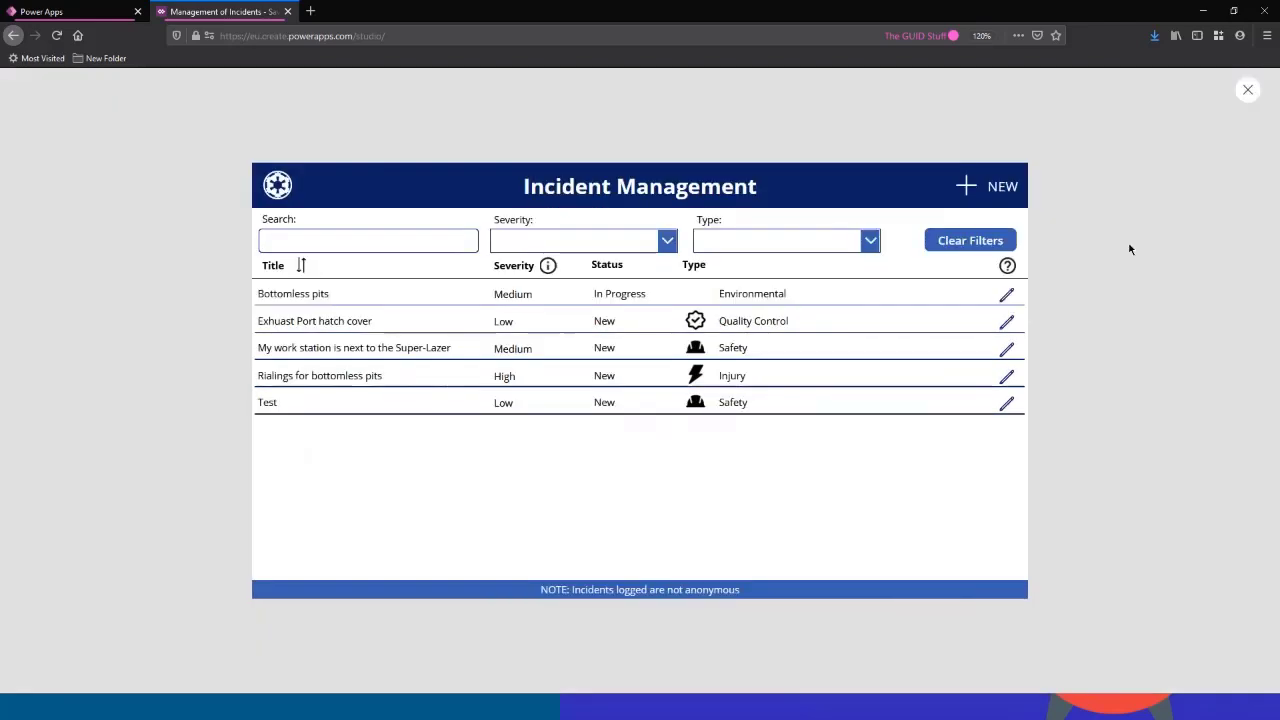
Step: Open the Bottomless pits incident for editing in the preview, review its form fields, and return to the incident list
{"action": "left_click", "coordinate": [1130, 317]}
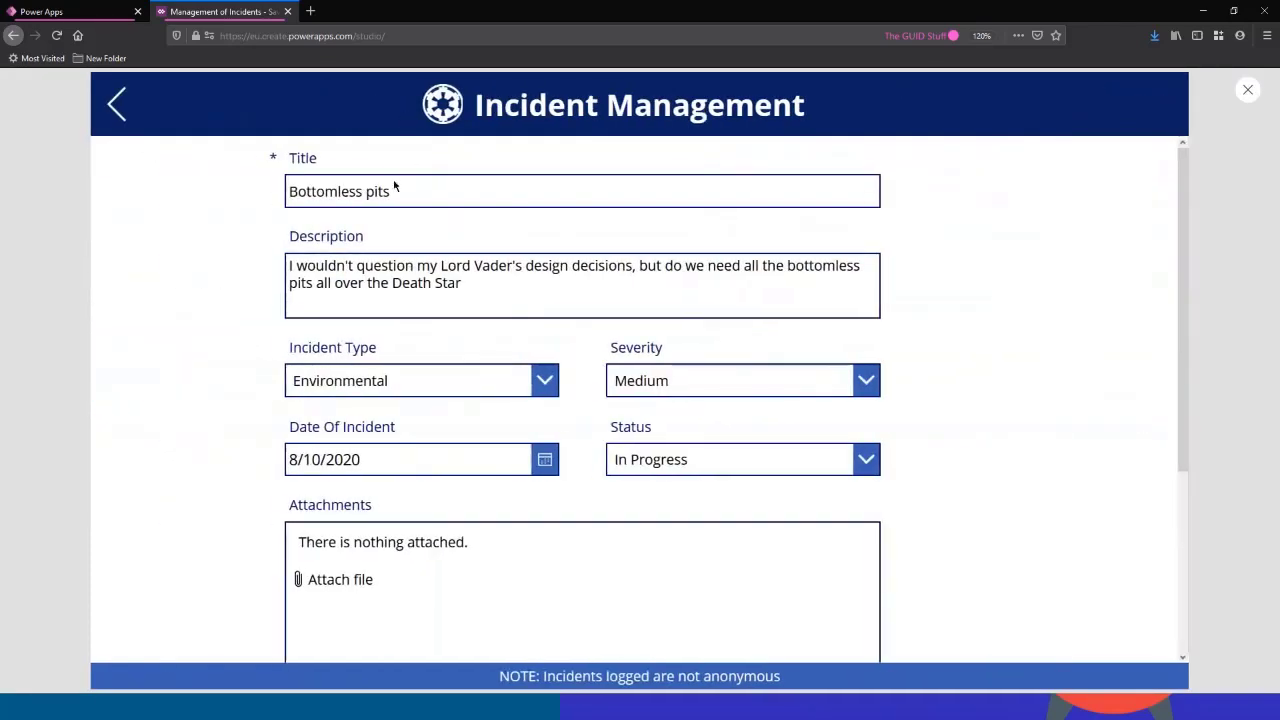
{"action": "scroll", "coordinate": [466, 449], "scroll_direction": "down", "scroll_amount": 3}
{"action": "scroll", "coordinate": [457, 253], "scroll_direction": "up", "scroll_amount": 1}
{"action": "scroll", "coordinate": [457, 253], "scroll_direction": "up", "scroll_amount": 2}
{"action": "left_click", "coordinate": [116, 104]}
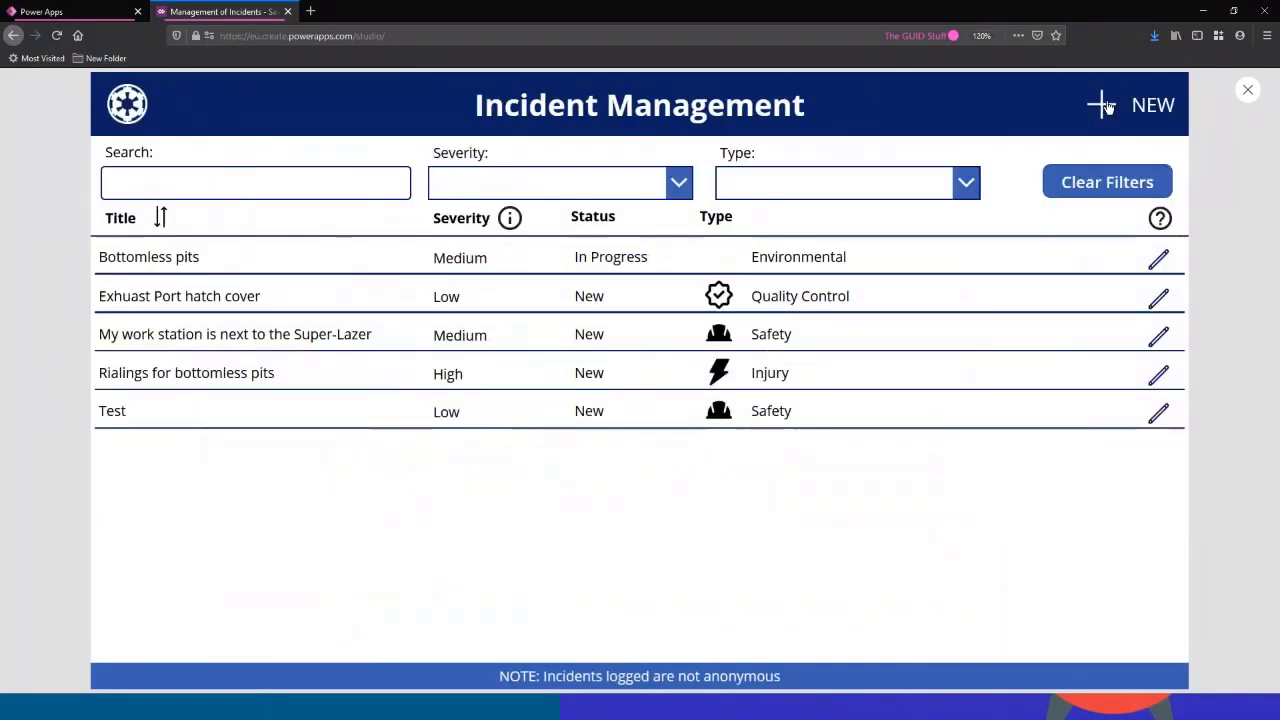
Step: Start a new incident in the preview, check what the form fields contain, and close the preview
{"action": "left_click", "coordinate": [913, 348]}
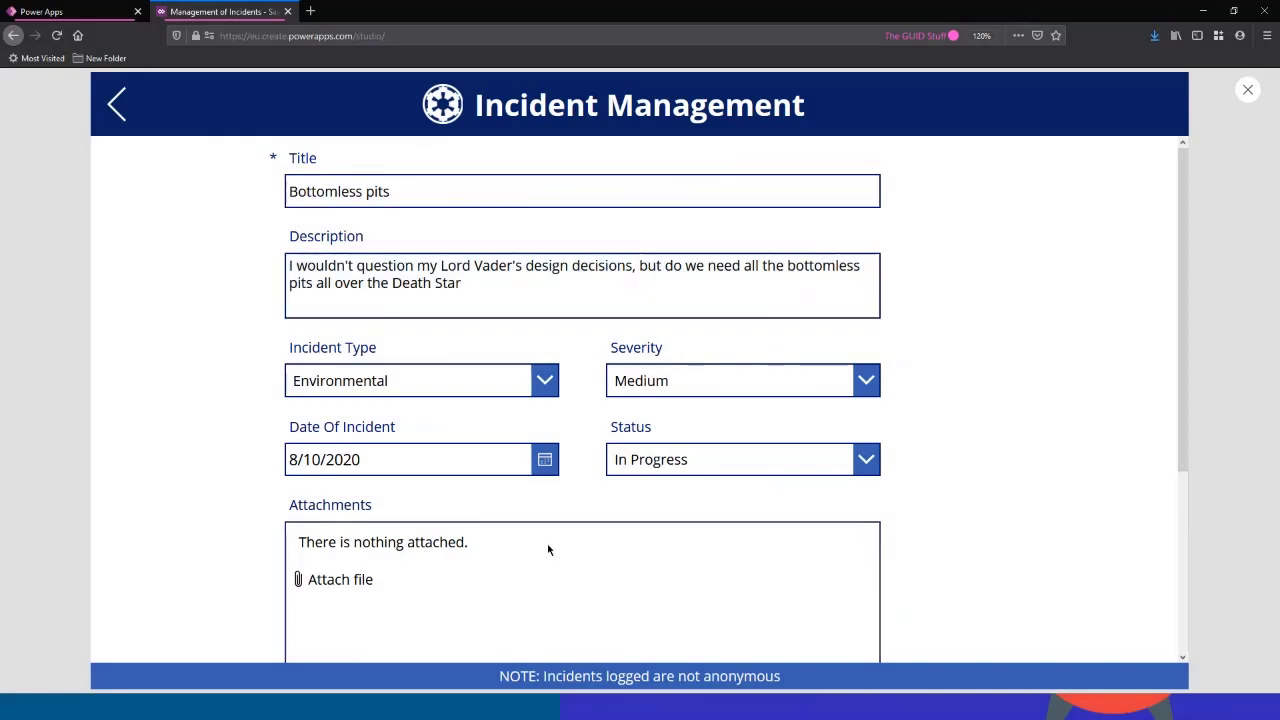
{"action": "scroll", "coordinate": [573, 488], "scroll_direction": "down", "scroll_amount": 3}
{"action": "scroll", "coordinate": [574, 490], "scroll_direction": "up", "scroll_amount": 3}
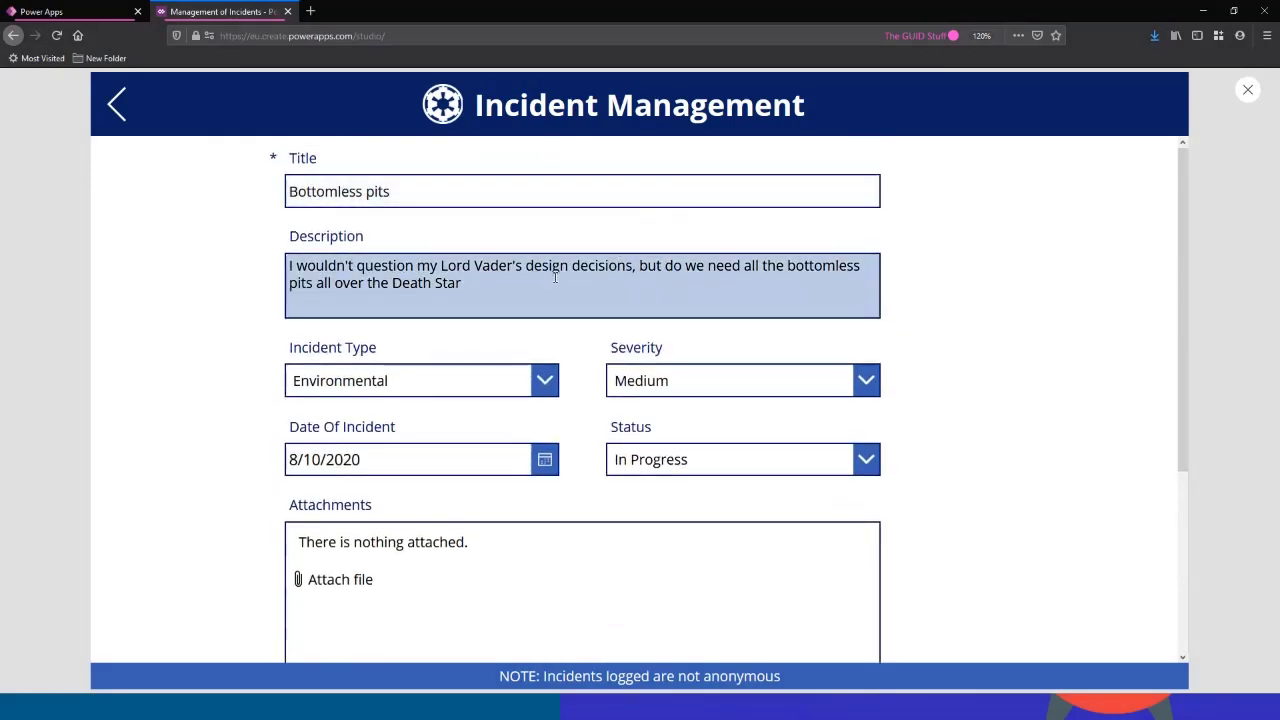
{"action": "left_click", "coordinate": [908, 182]}
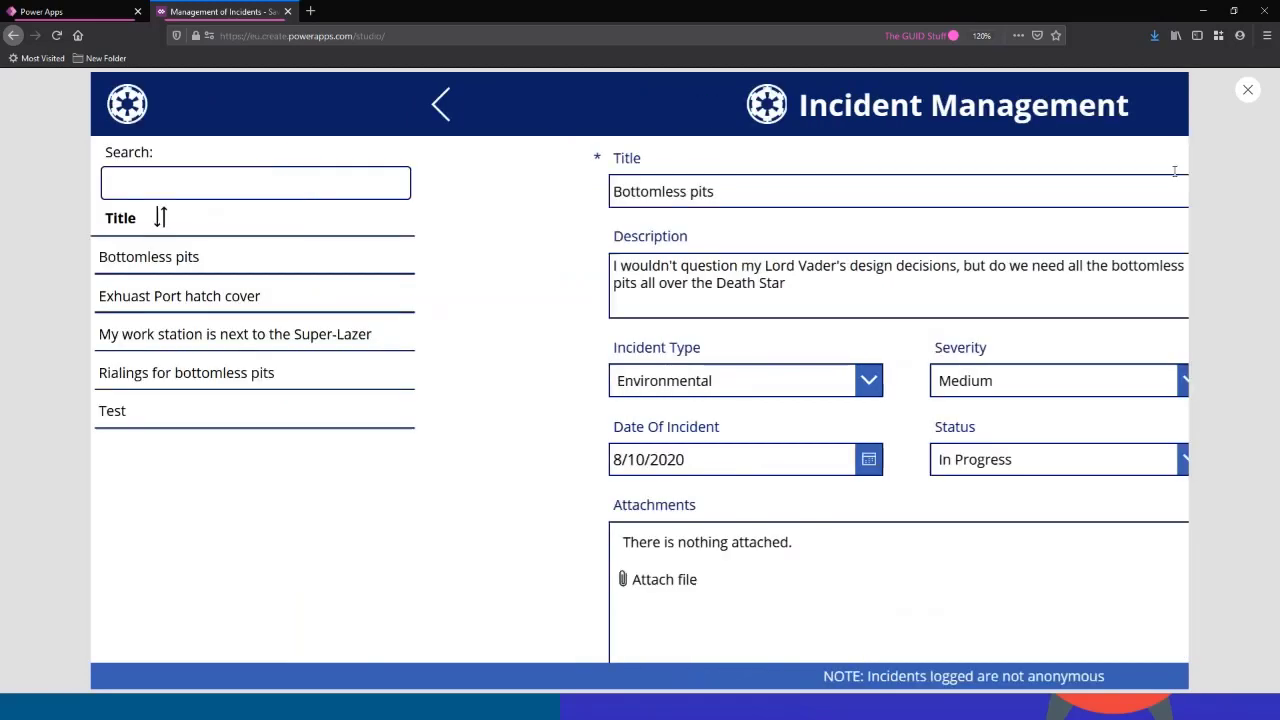
{"action": "left_click", "coordinate": [1247, 91]}
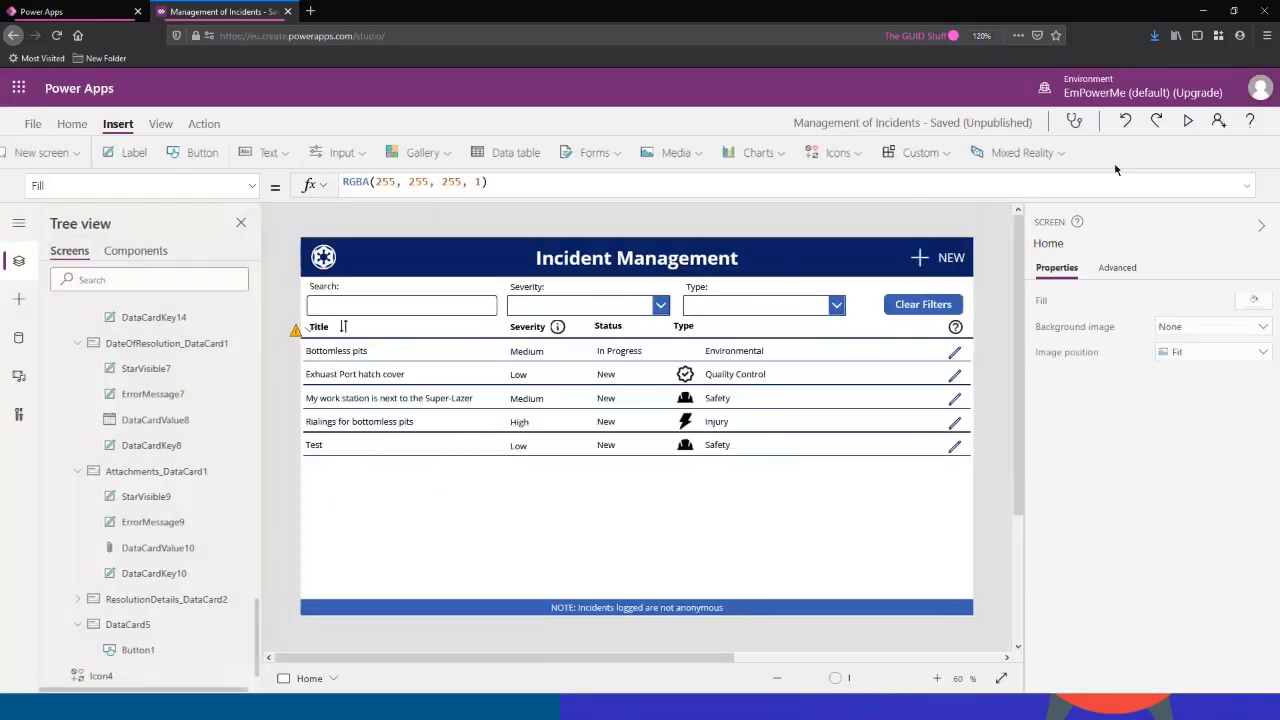
Step: Uncomment the ResetForm(FRM_NewEdit) and NewForm(FRM_NewEdit) lines in the NEW group's OnSelect formula
{"action": "left_click", "coordinate": [1246, 190]}
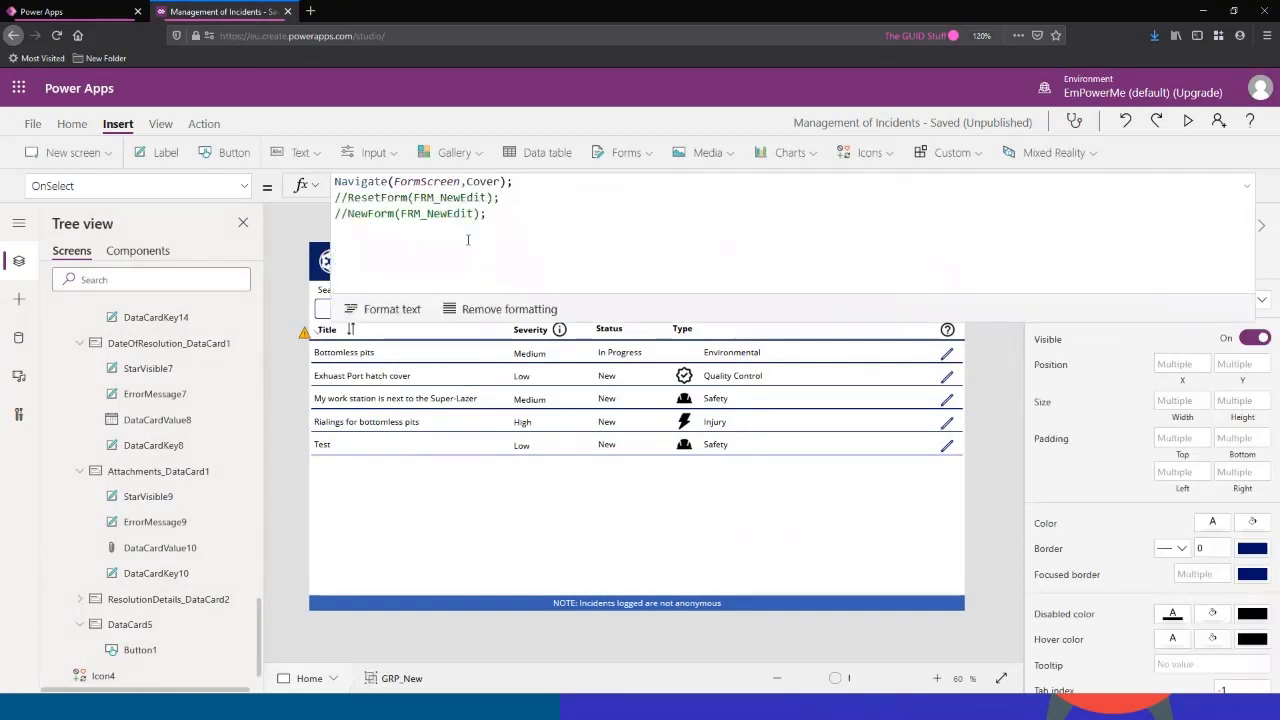
{"action": "key", "text": "BackSpace"}
{"action": "key", "text": "BackSpace"}
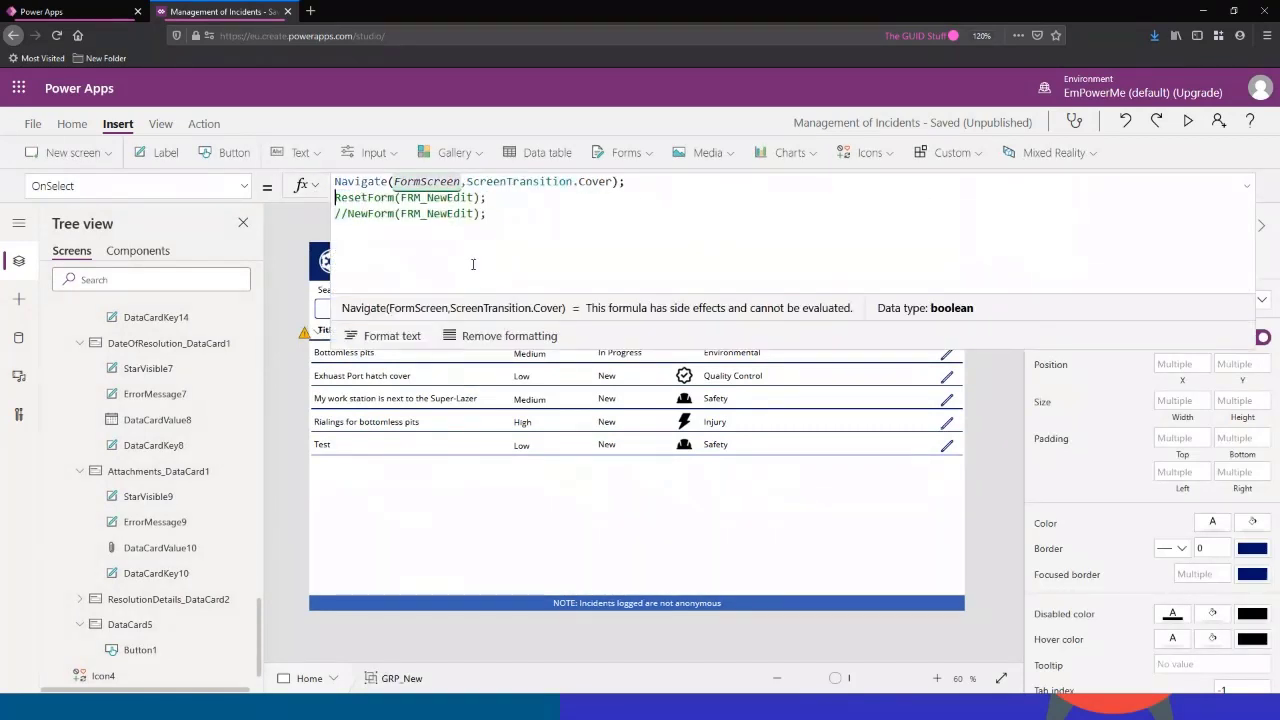
{"action": "left_click", "coordinate": [346, 214]}
{"action": "key", "text": "BackSpace"}
{"action": "key", "text": "BackSpace"}
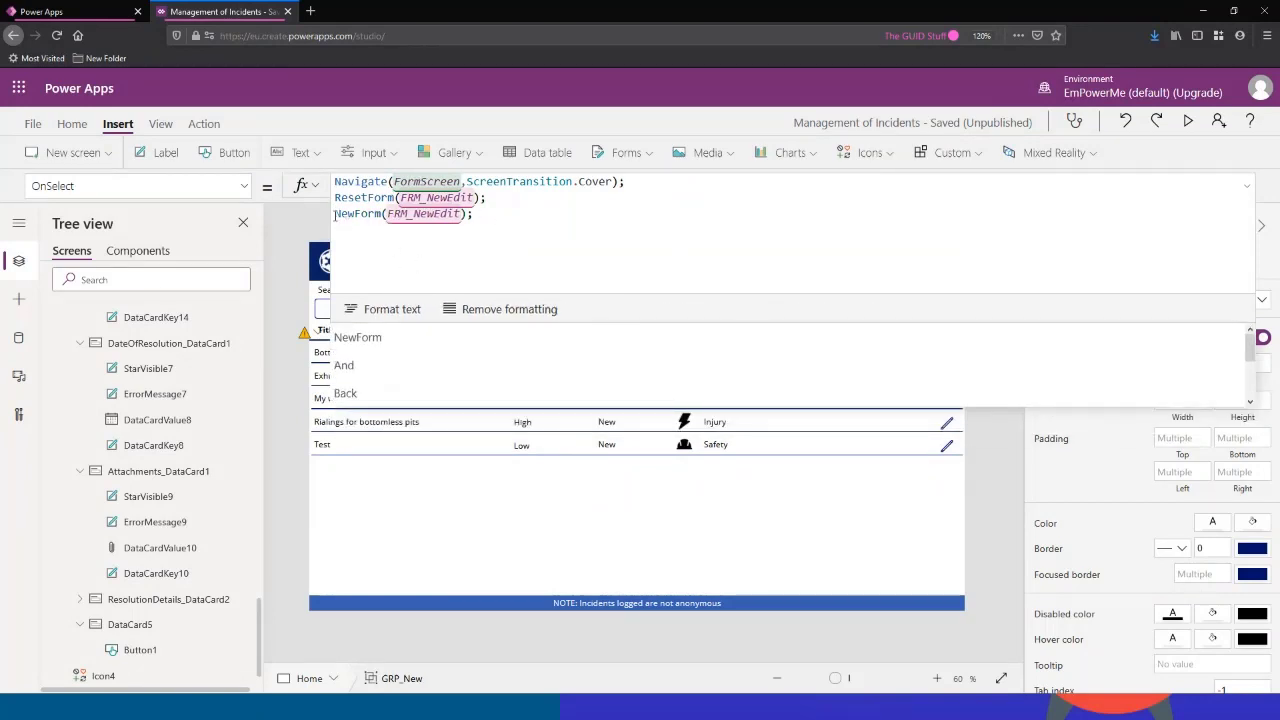
{"action": "left_click", "coordinate": [858, 225]}
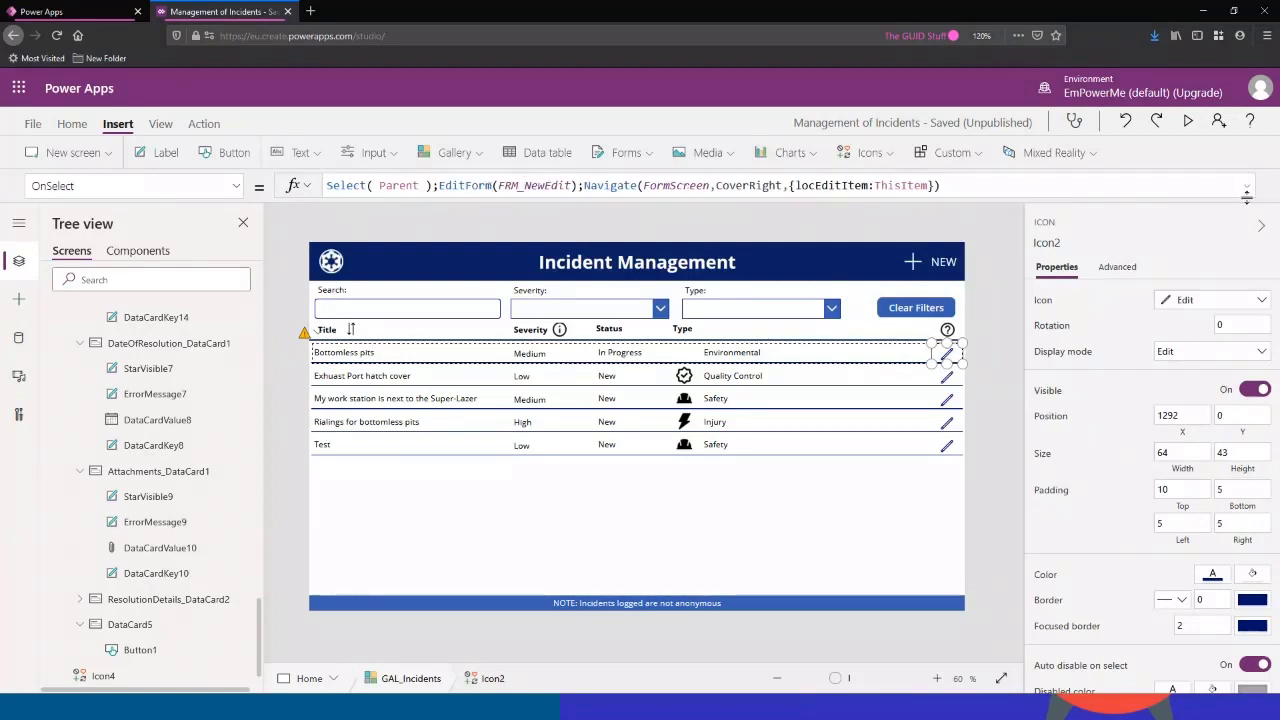
Step: Put the Select, EditForm and Navigate calls on separate lines in the gallery edit icon's OnSelect formula
{"action": "left_click", "coordinate": [1245, 187]}
{"action": "left_click", "coordinate": [438, 186]}
{"action": "key", "text": "shift+Return"}
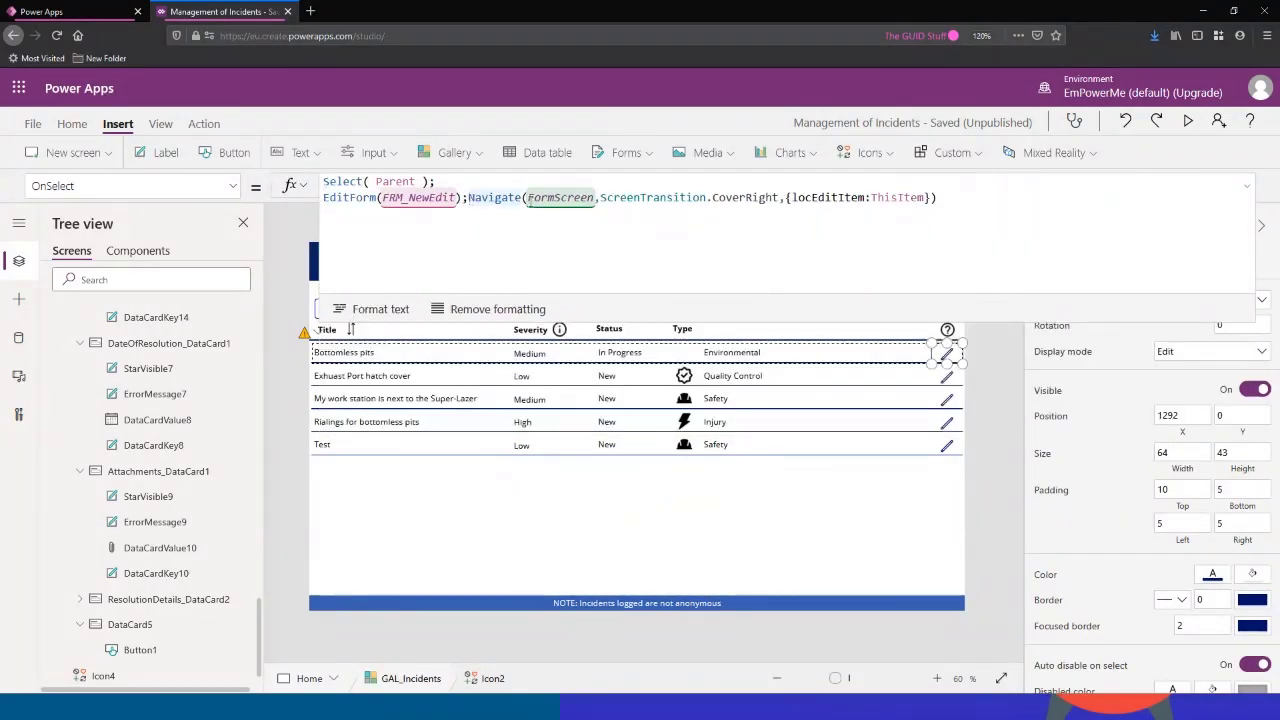
{"action": "key", "text": "shift+Return"}
Step: Add ResetForm(FRM_NewEdit); on its own line between Select( Parent ); and EditForm in the edit icon's OnSelect formula
{"action": "left_click", "coordinate": [459, 179]}
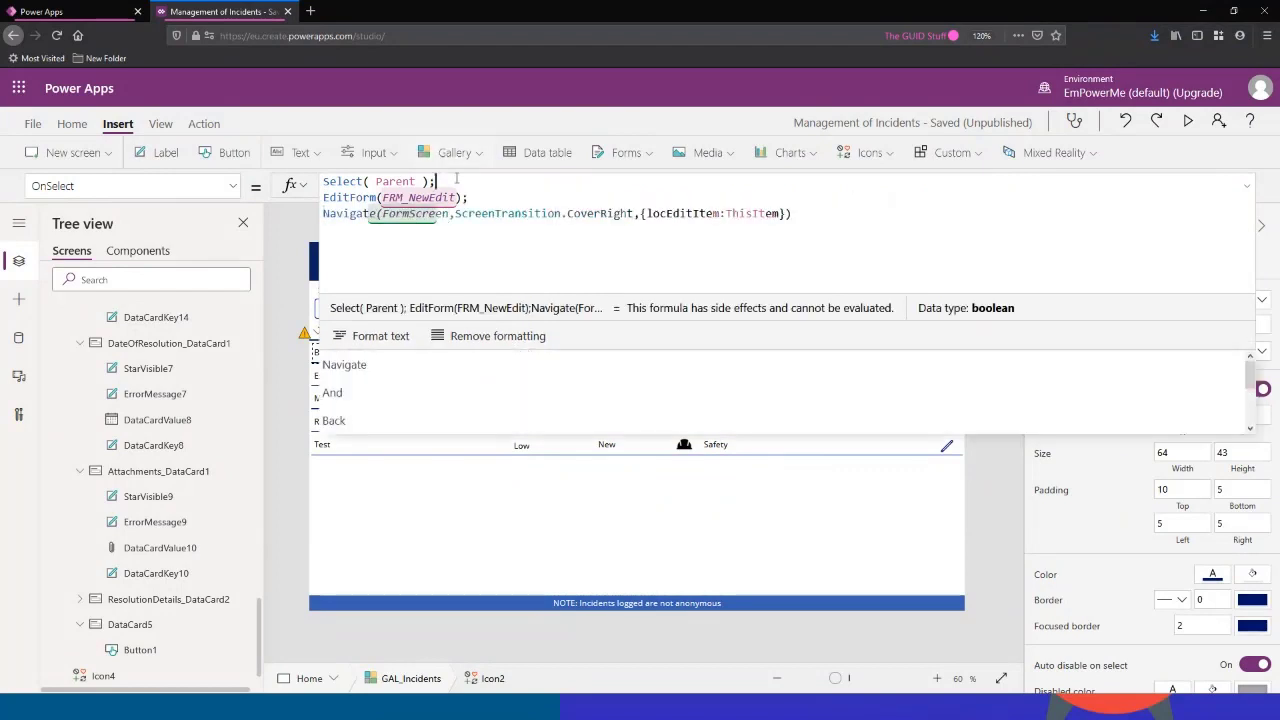
{"action": "key", "text": "shift+Return"}
{"action": "type", "text": "ResetForm(FRM_"}
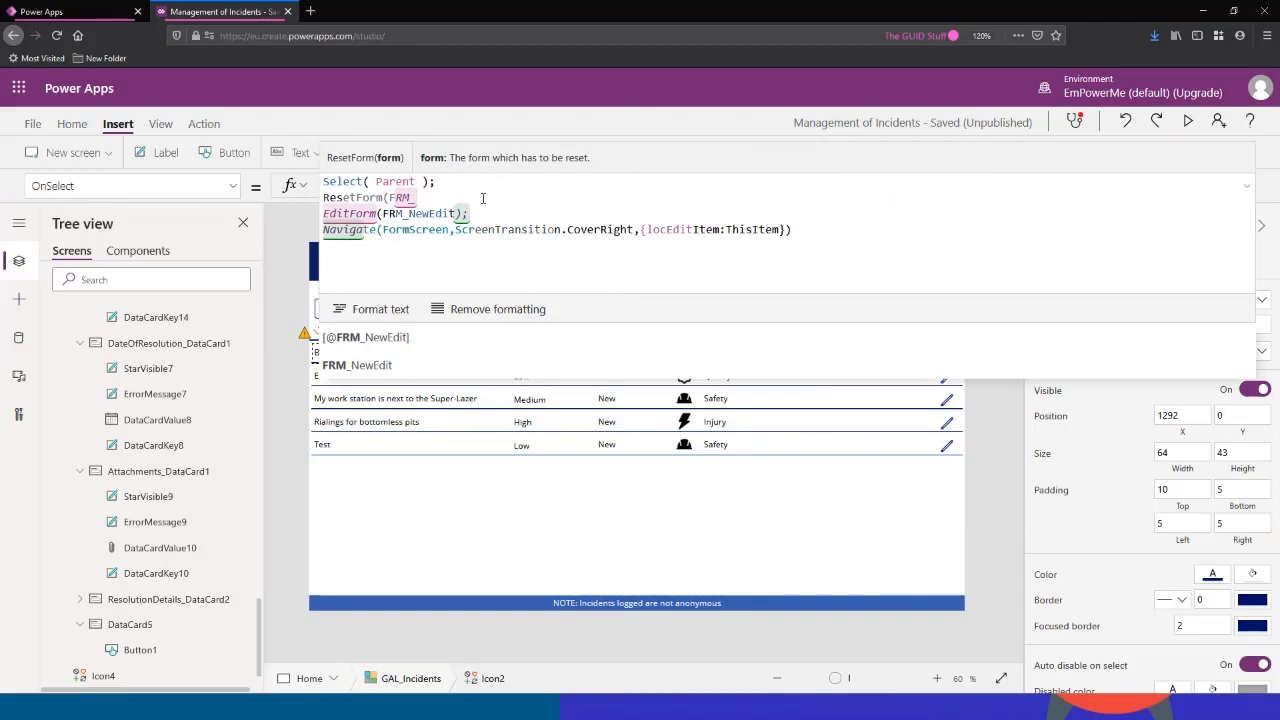
{"action": "left_click", "coordinate": [413, 362]}
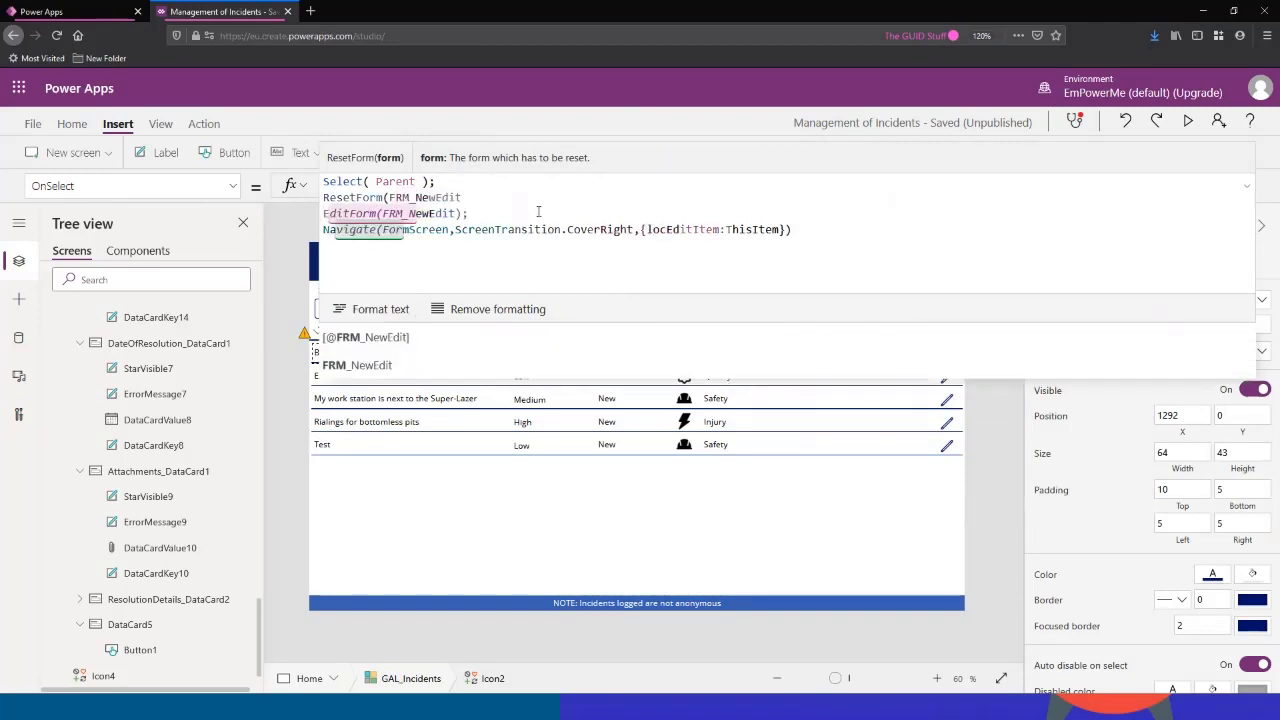
{"action": "type", "text": ");"}
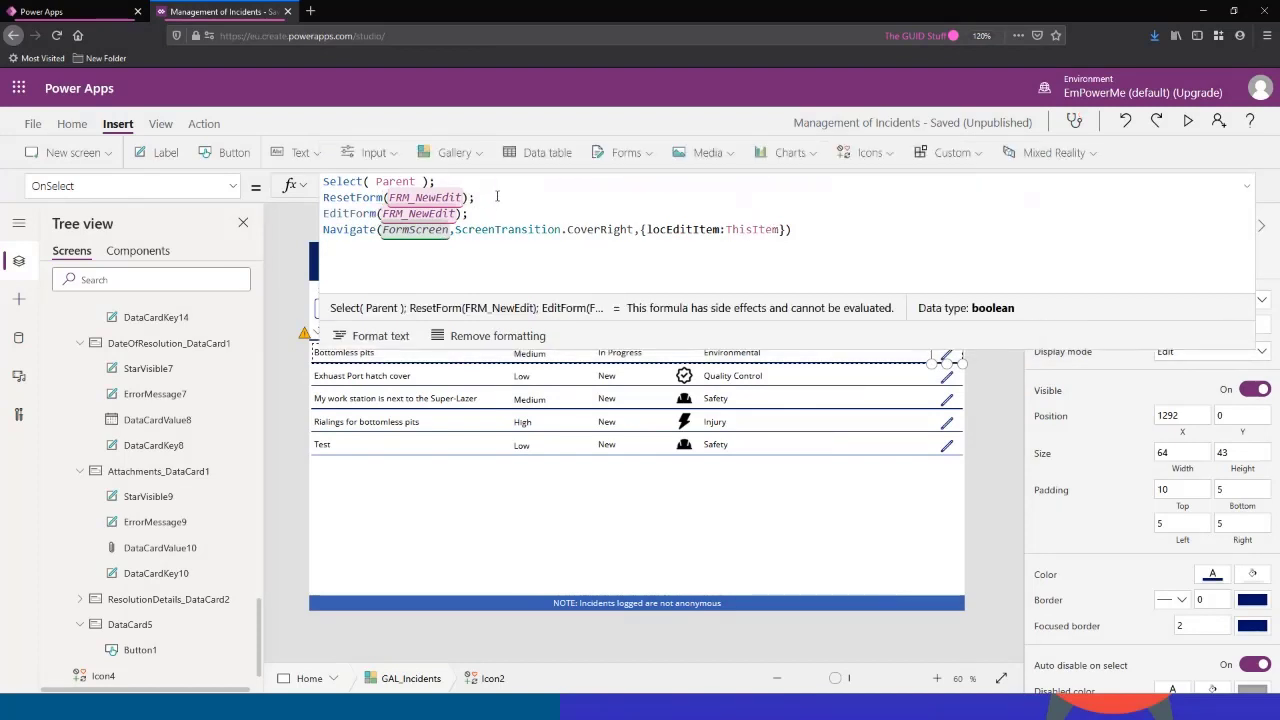
{"action": "left_click", "coordinate": [1249, 189]}
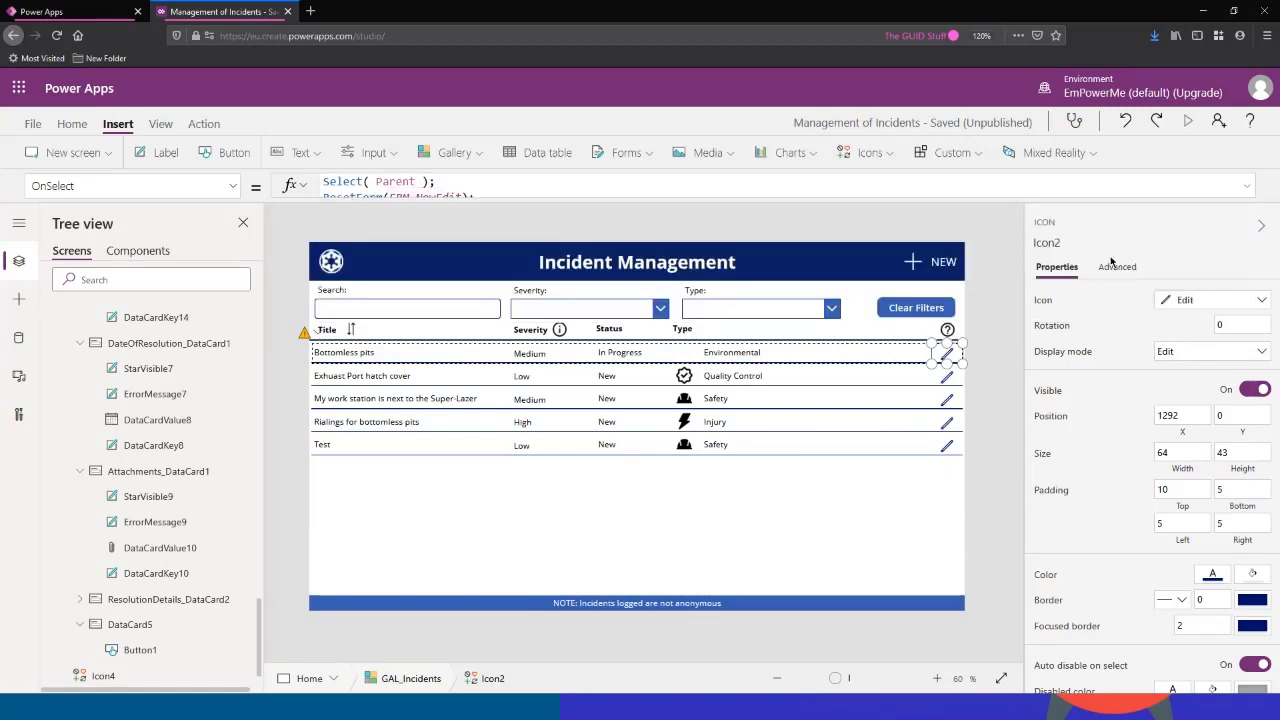
Step: Preview the app, test the new-incident form and the Bottomless pits edit form in turn, and close the preview
{"action": "key", "text": "F5"}
{"action": "left_click", "coordinate": [1080, 434]}
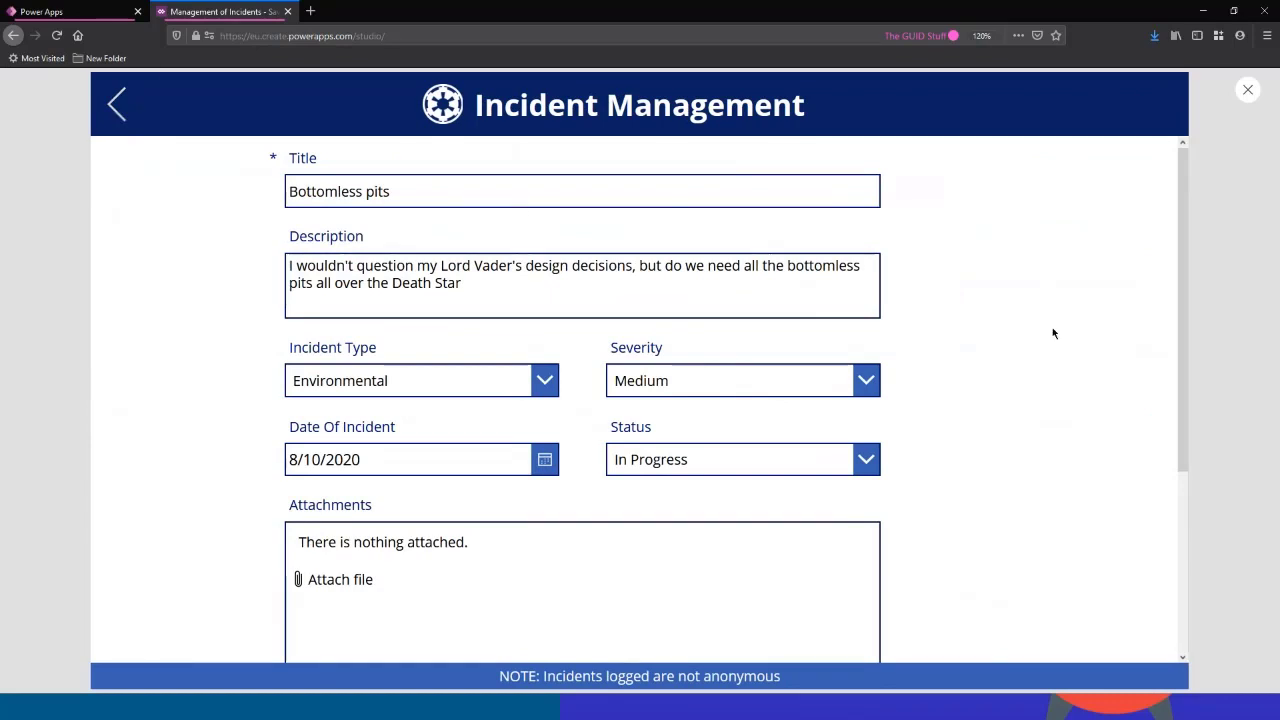
{"action": "left_click", "coordinate": [1100, 100]}
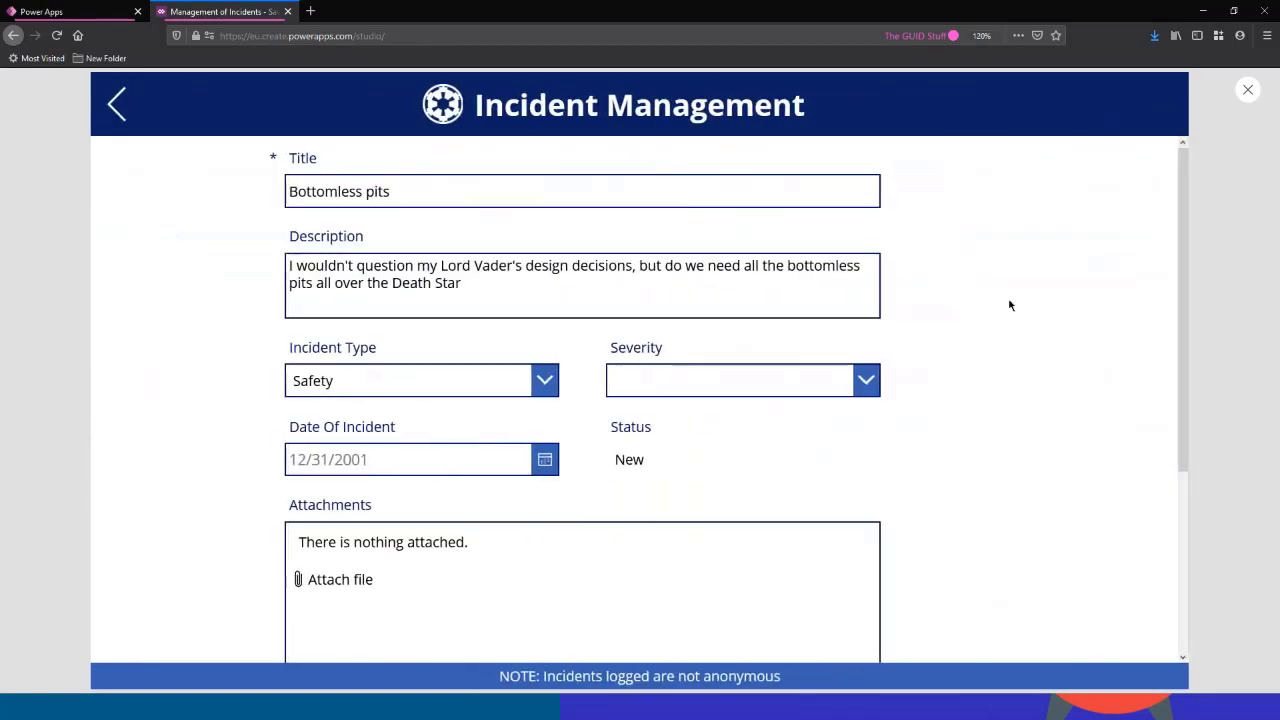
{"action": "left_click", "coordinate": [116, 104]}
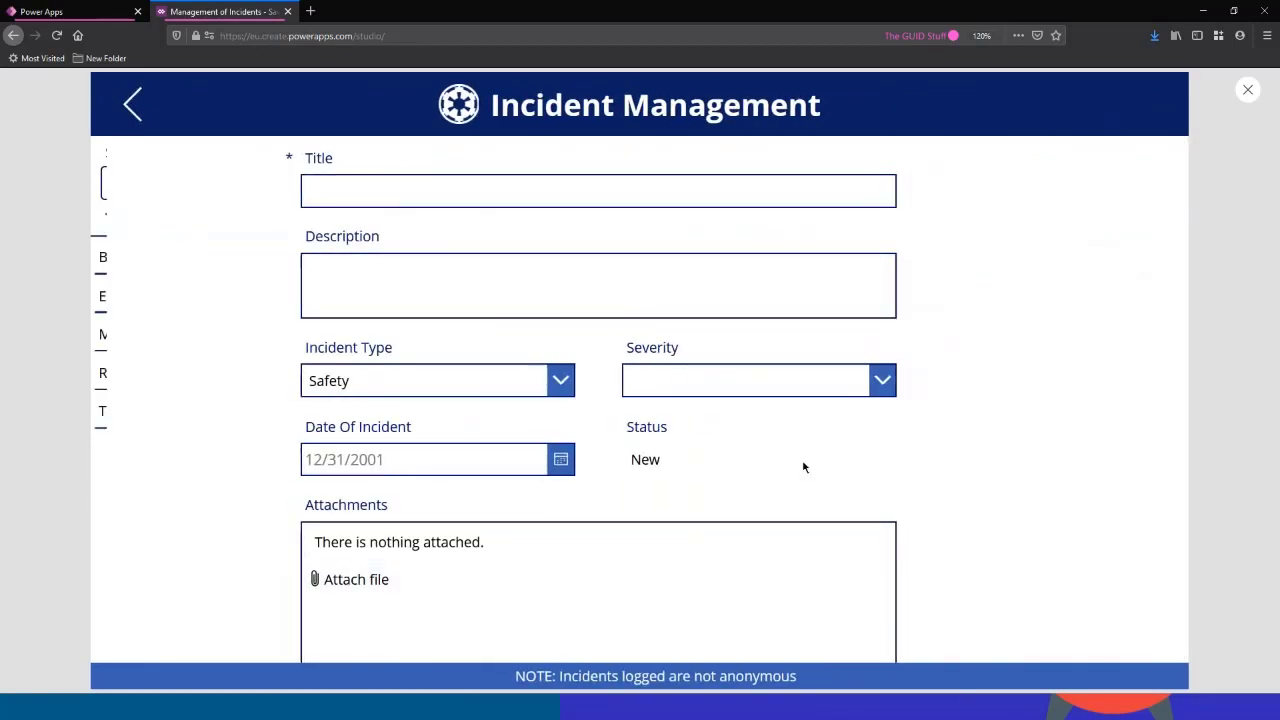
{"action": "left_click", "coordinate": [1158, 262]}
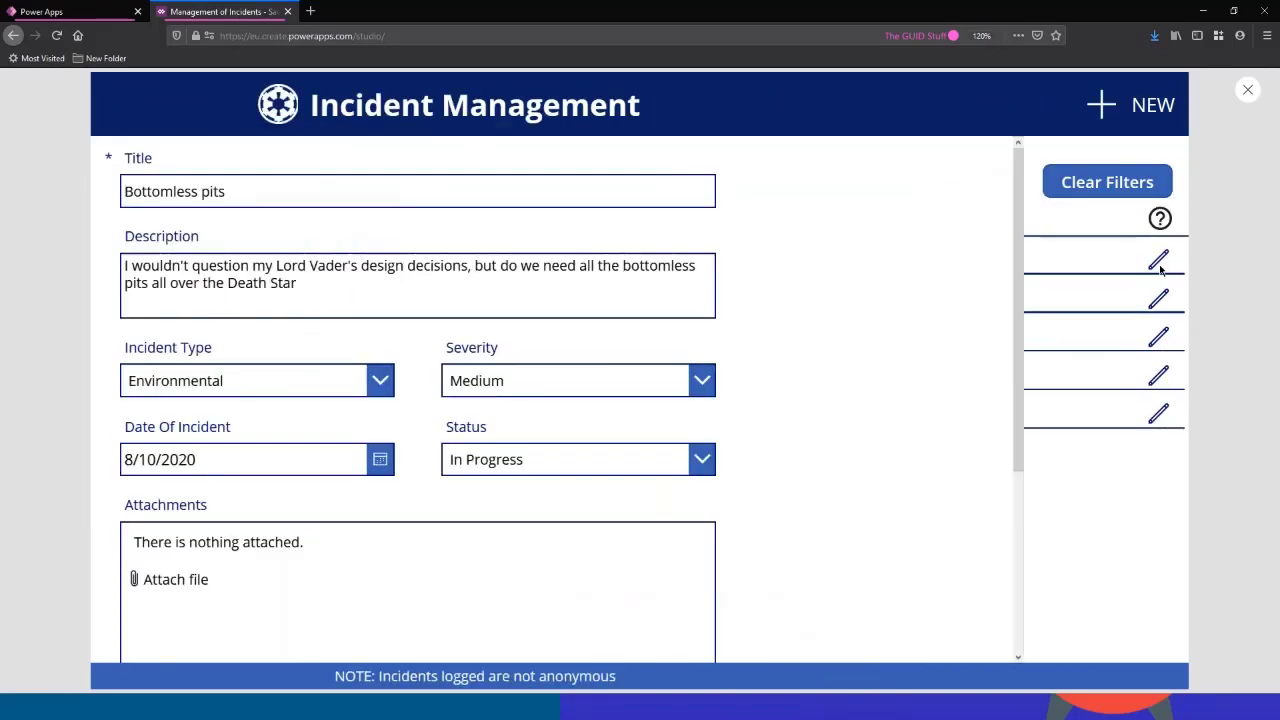
{"action": "left_click", "coordinate": [1247, 89]}
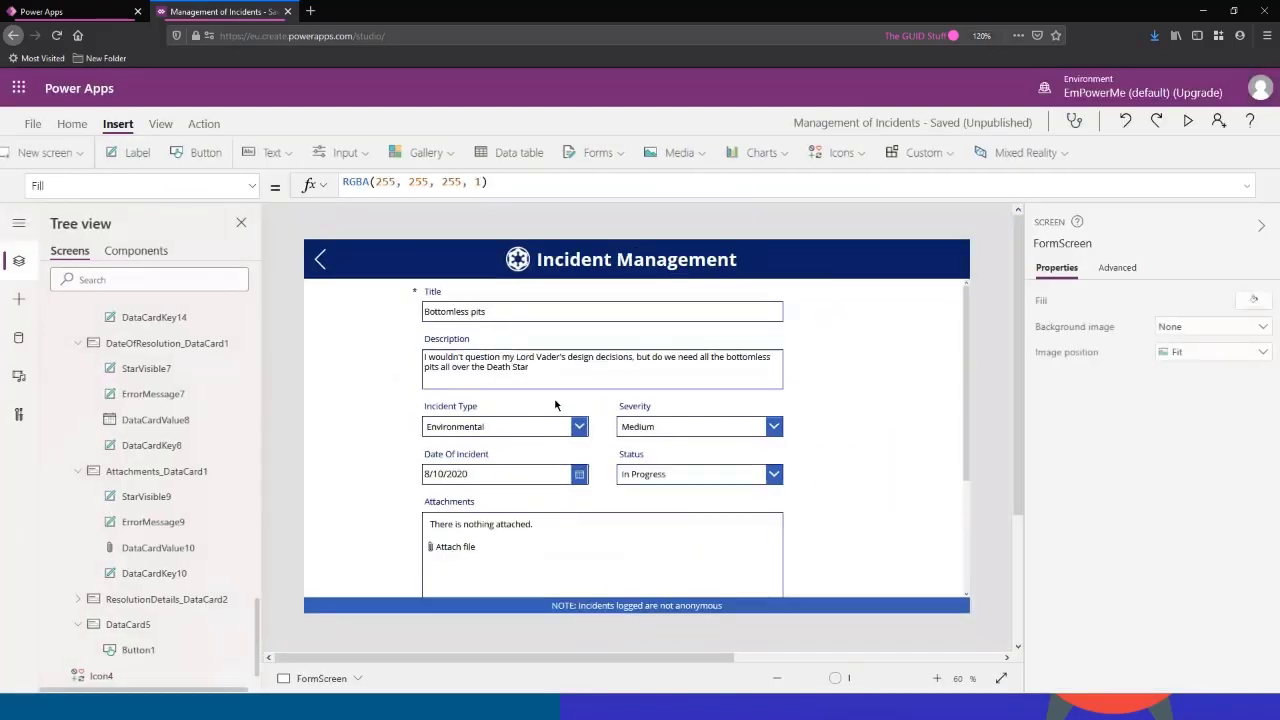
Step: Collapse the data cards of FRM_NewEdit, from Attachments up to Title, in the screen's control hierarchy
{"action": "left_click", "coordinate": [78, 471]}
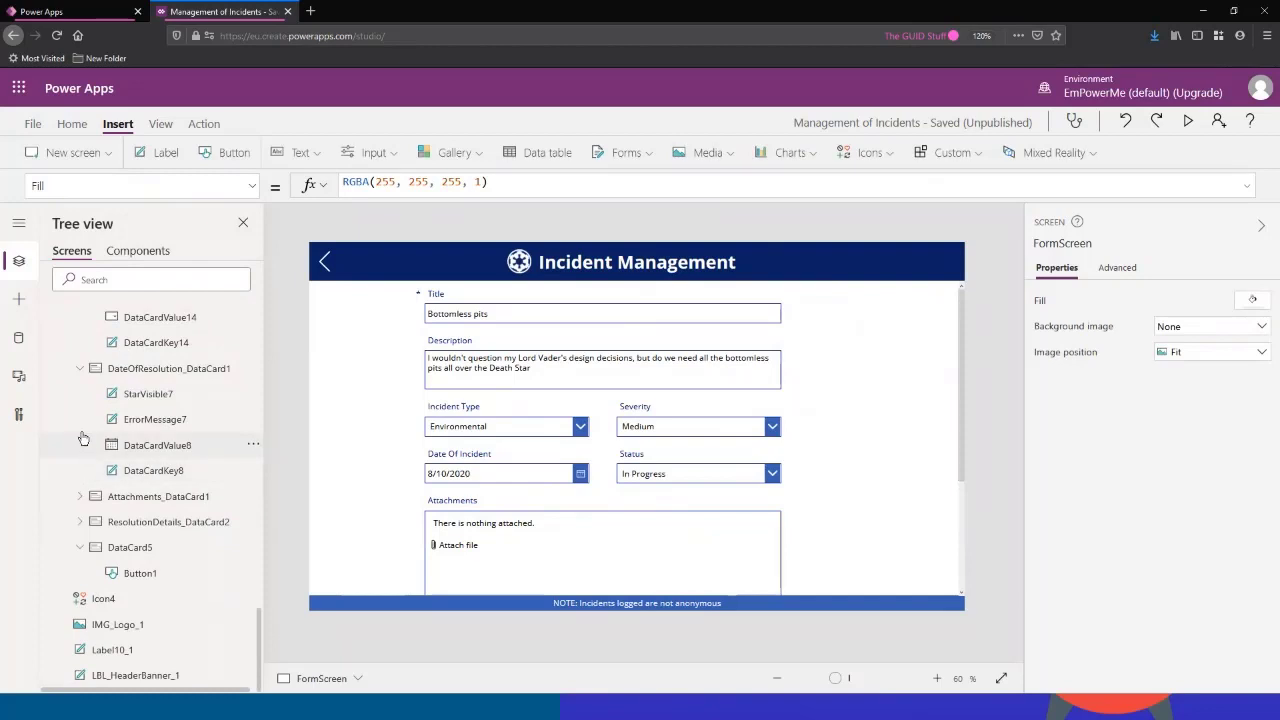
{"action": "left_click", "coordinate": [80, 369]}
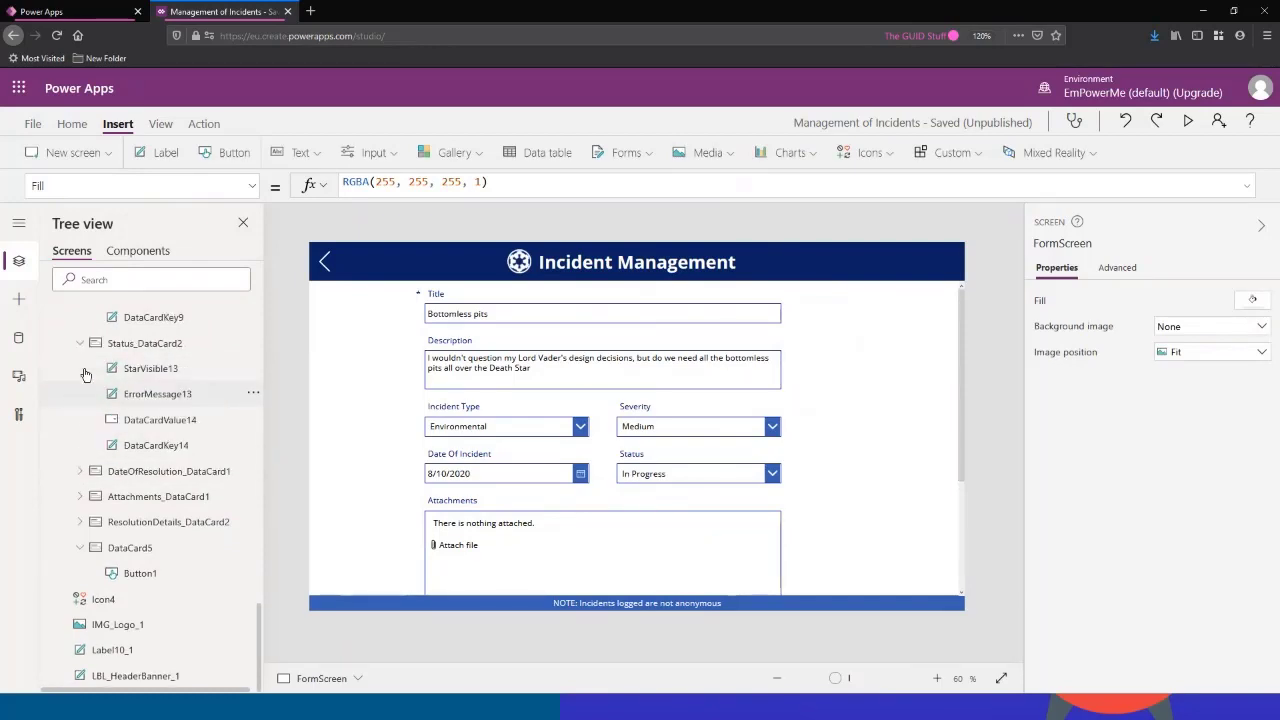
{"action": "scroll", "coordinate": [80, 433], "scroll_direction": "up", "scroll_amount": 1}
{"action": "left_click", "coordinate": [82, 433]}
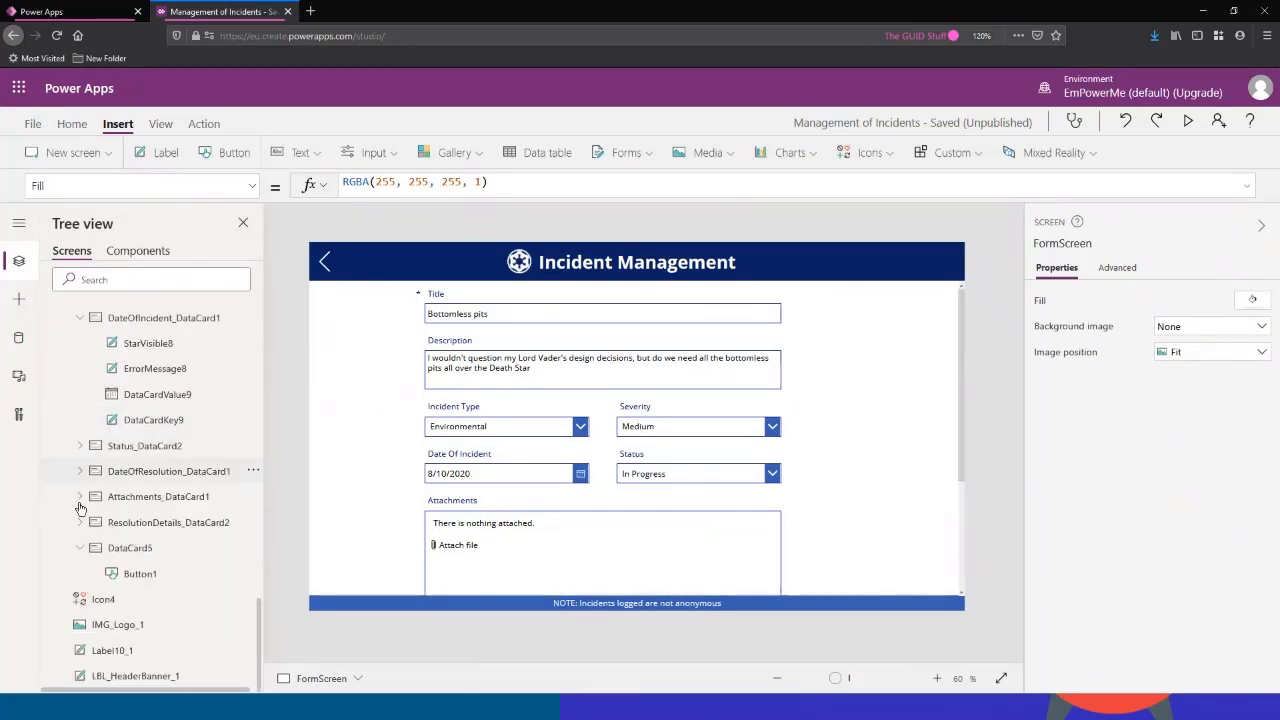
{"action": "left_click", "coordinate": [80, 330]}
{"action": "scroll", "coordinate": [105, 410], "scroll_direction": "up", "scroll_amount": 3}
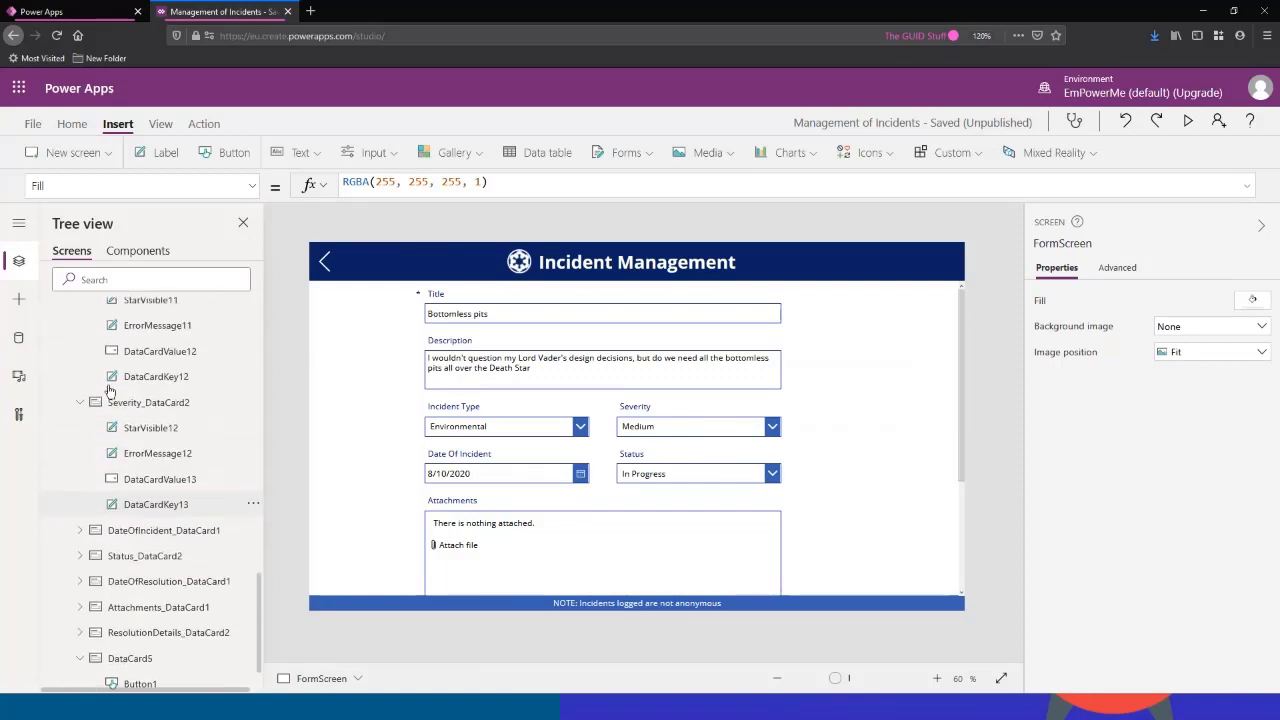
{"action": "left_click", "coordinate": [80, 468]}
{"action": "left_click", "coordinate": [80, 340]}
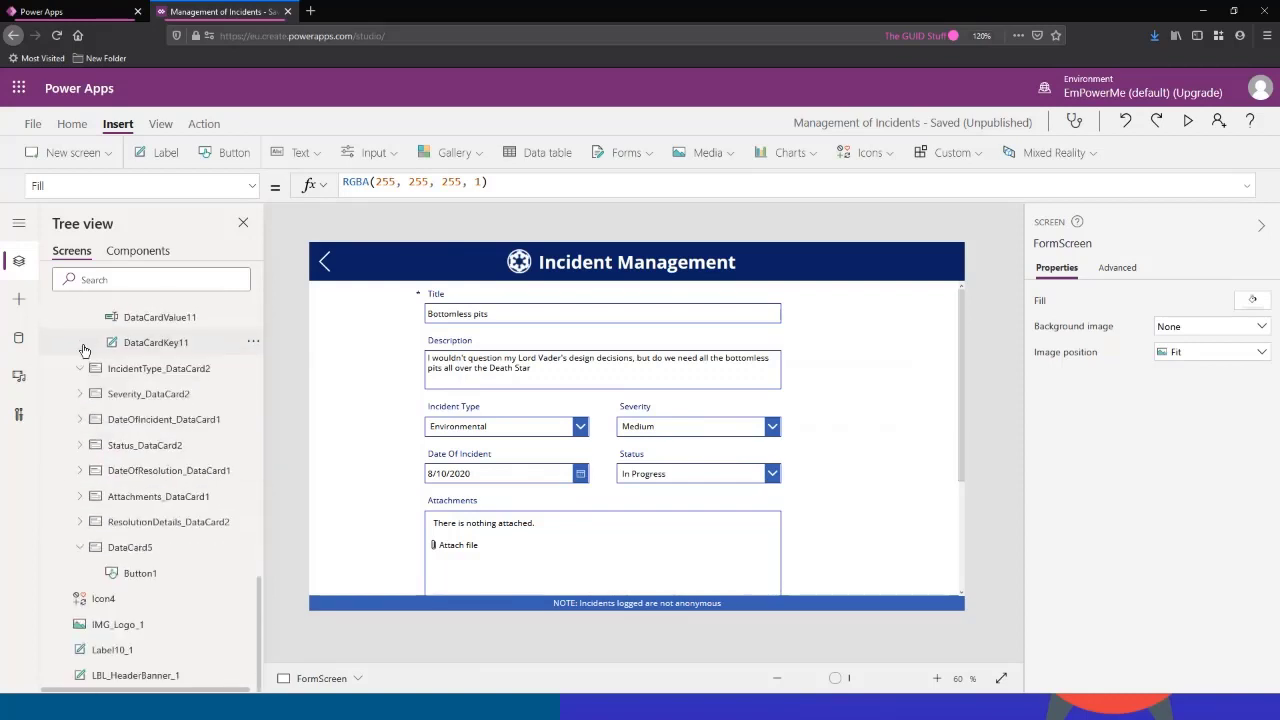
{"action": "scroll", "coordinate": [85, 410], "scroll_direction": "up", "scroll_amount": 3}
{"action": "left_click", "coordinate": [84, 417]}
{"action": "scroll", "coordinate": [84, 417], "scroll_direction": "up", "scroll_amount": 3}
{"action": "left_click", "coordinate": [80, 464]}
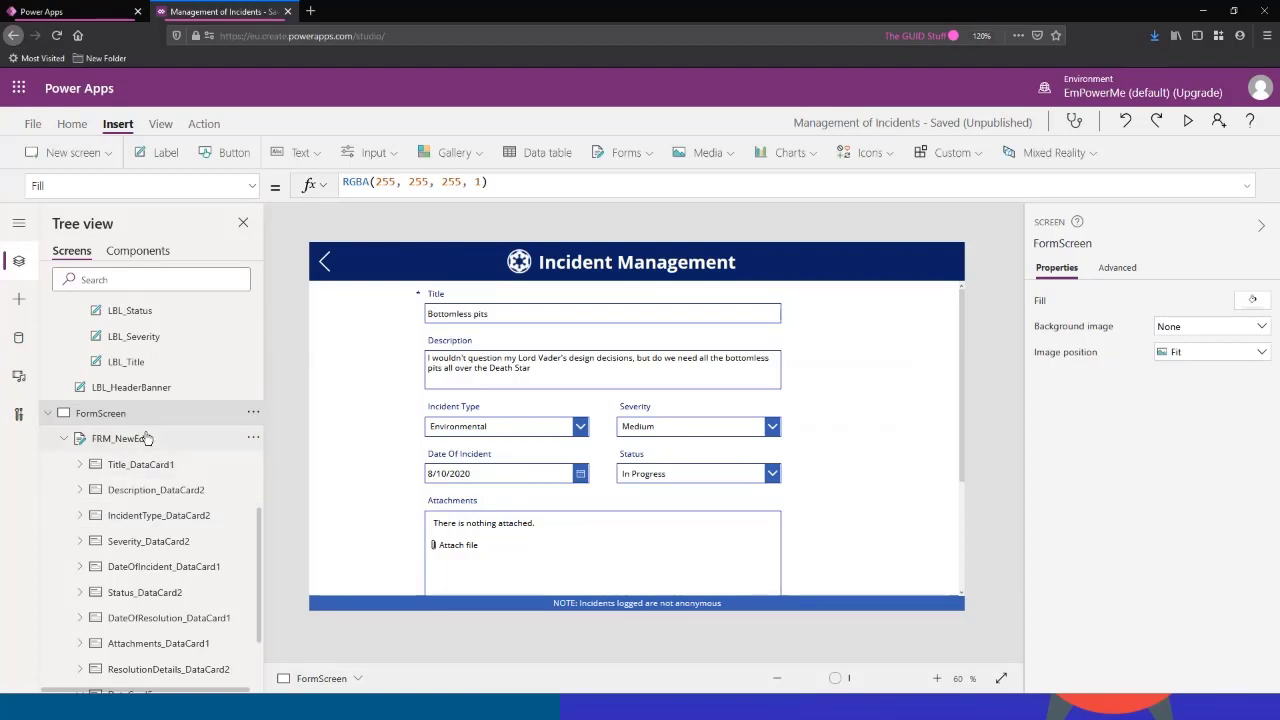
Step: Save the app and select the ResolutionDetails card to locate it in the form
{"action": "scroll", "coordinate": [150, 434], "scroll_direction": "down", "scroll_amount": 3}
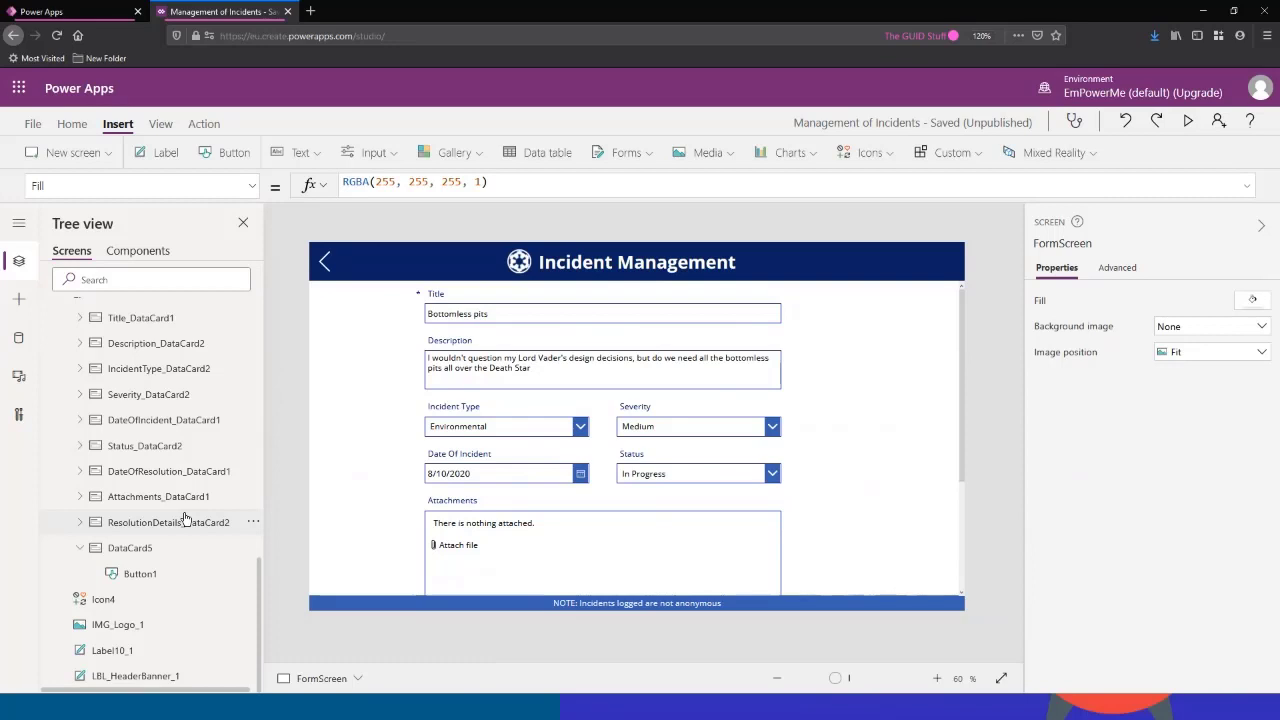
{"action": "key", "text": "ctrl+s"}
{"action": "left_click", "coordinate": [253, 522]}
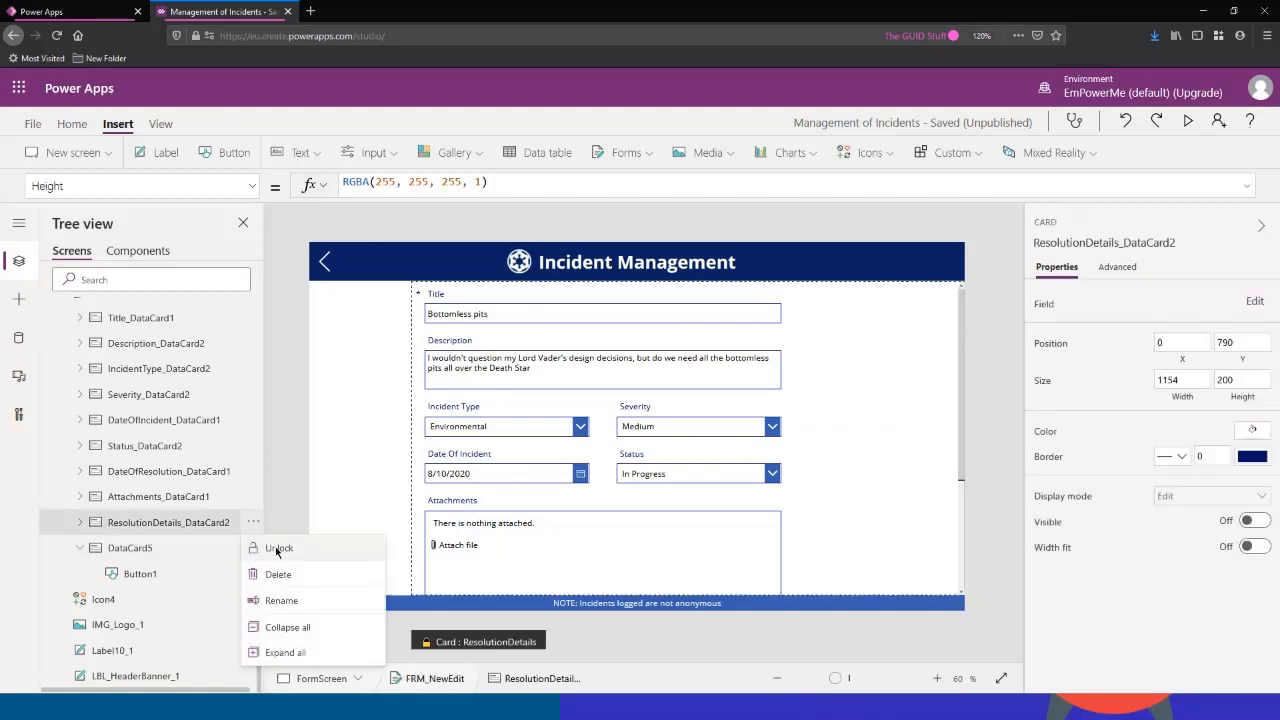
{"action": "left_click", "coordinate": [232, 528]}
{"action": "left_click", "coordinate": [254, 527]}
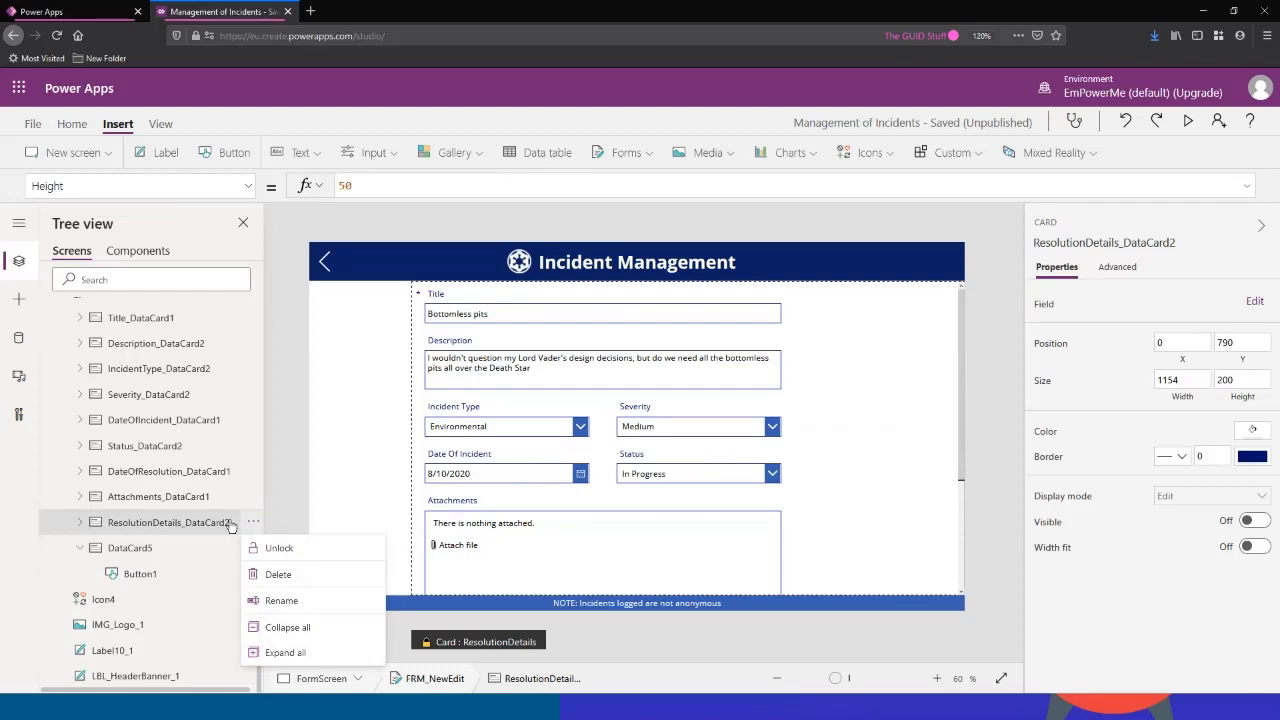
{"action": "left_click", "coordinate": [190, 515]}
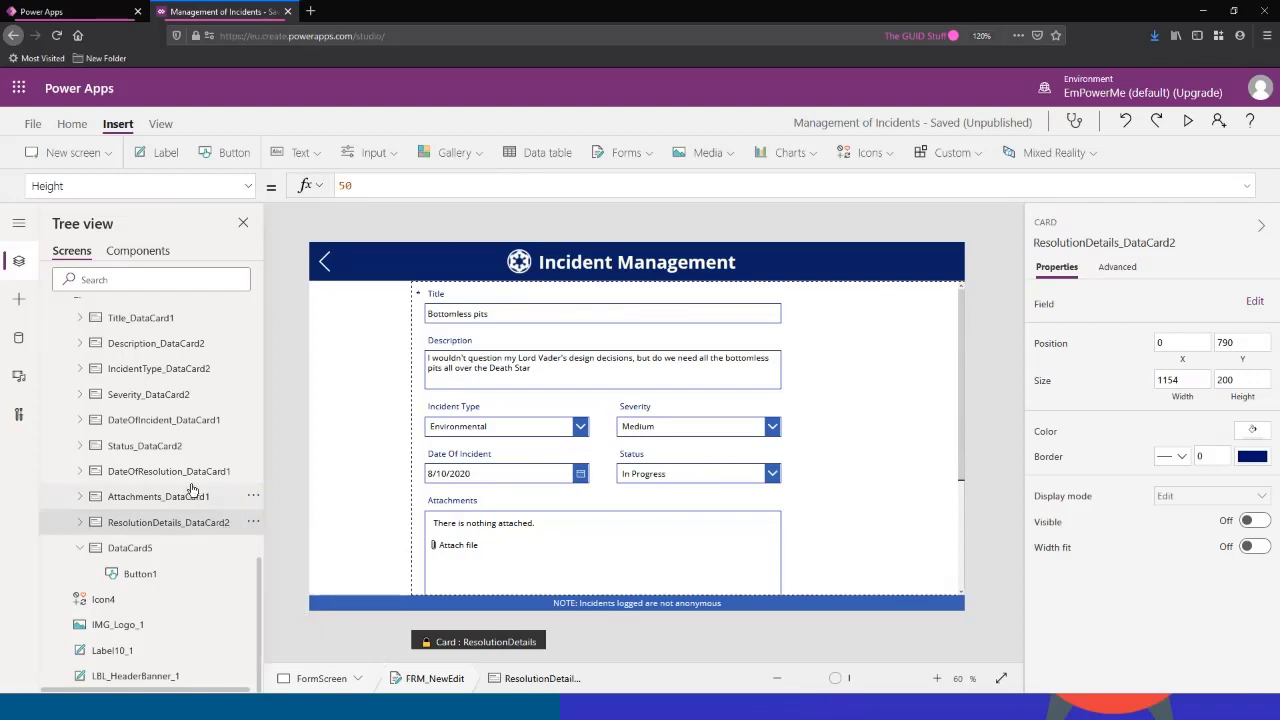
{"action": "scroll", "coordinate": [511, 533], "scroll_direction": "down", "scroll_amount": 2}
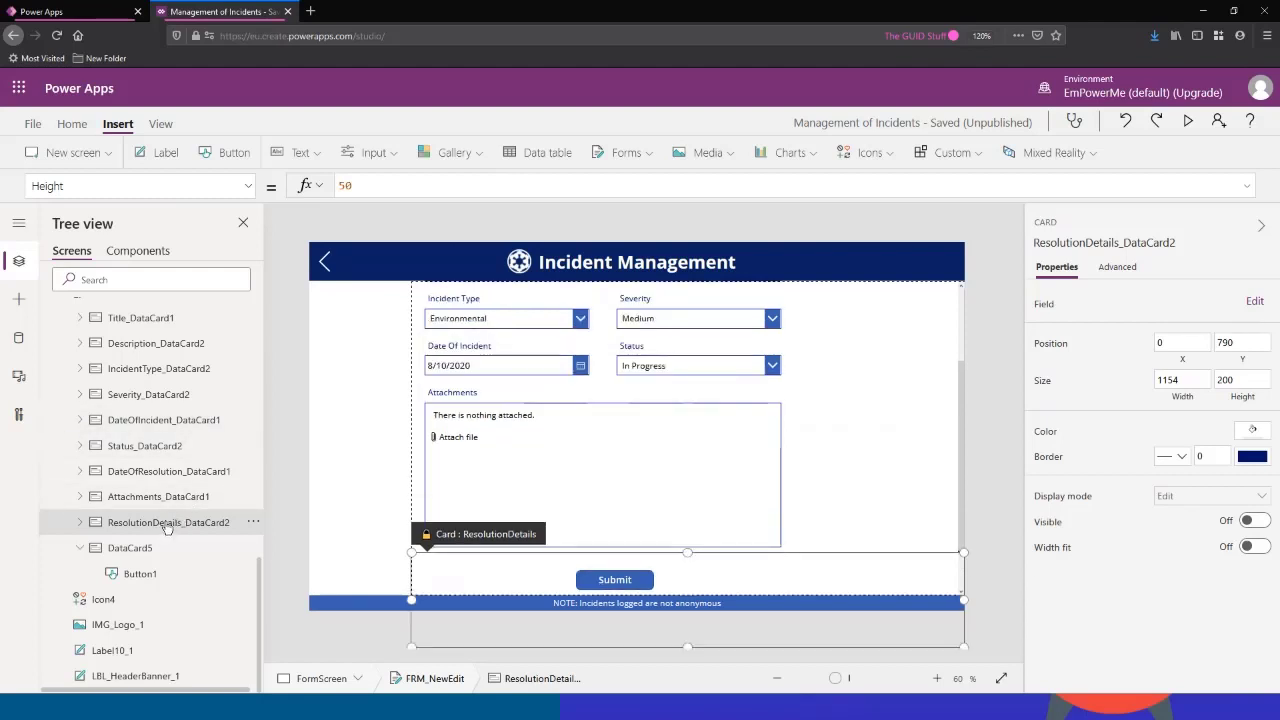
Step: Replace the Visible value of the DateOfResolution card with a formula beginning with the form reference FRM_NewEdit
{"action": "left_click", "coordinate": [170, 472]}
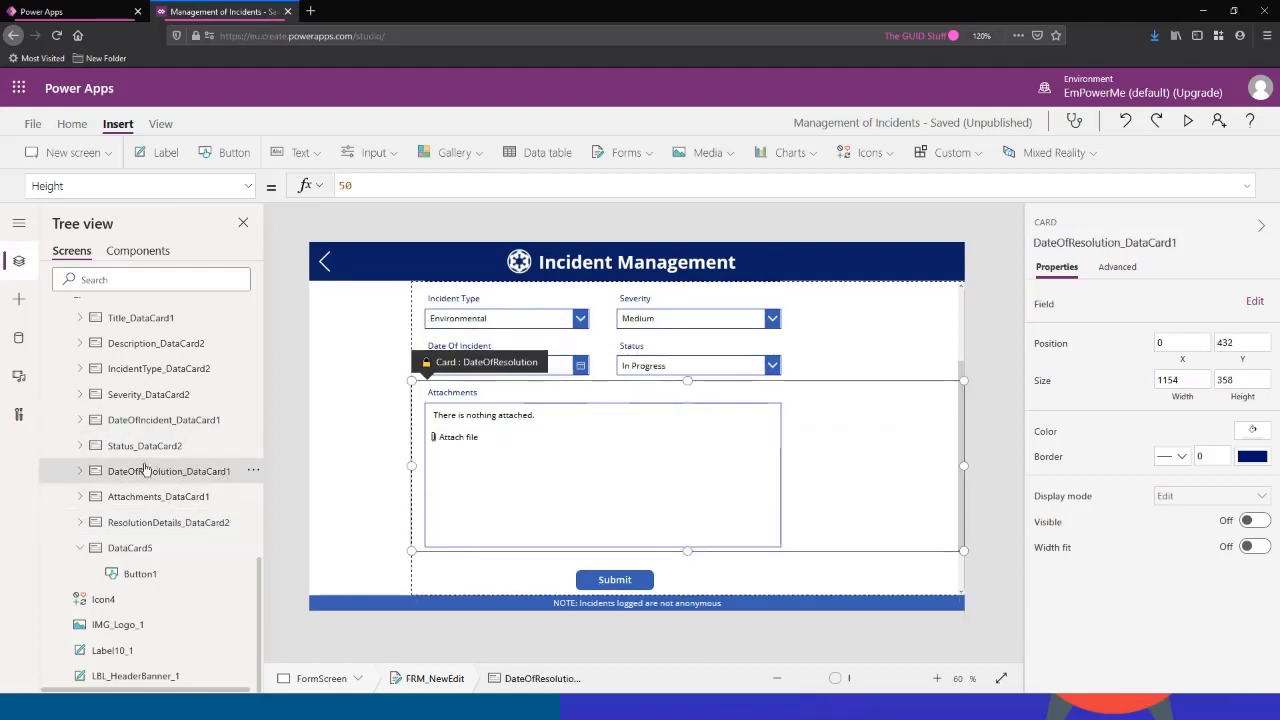
{"action": "left_click", "coordinate": [68, 184]}
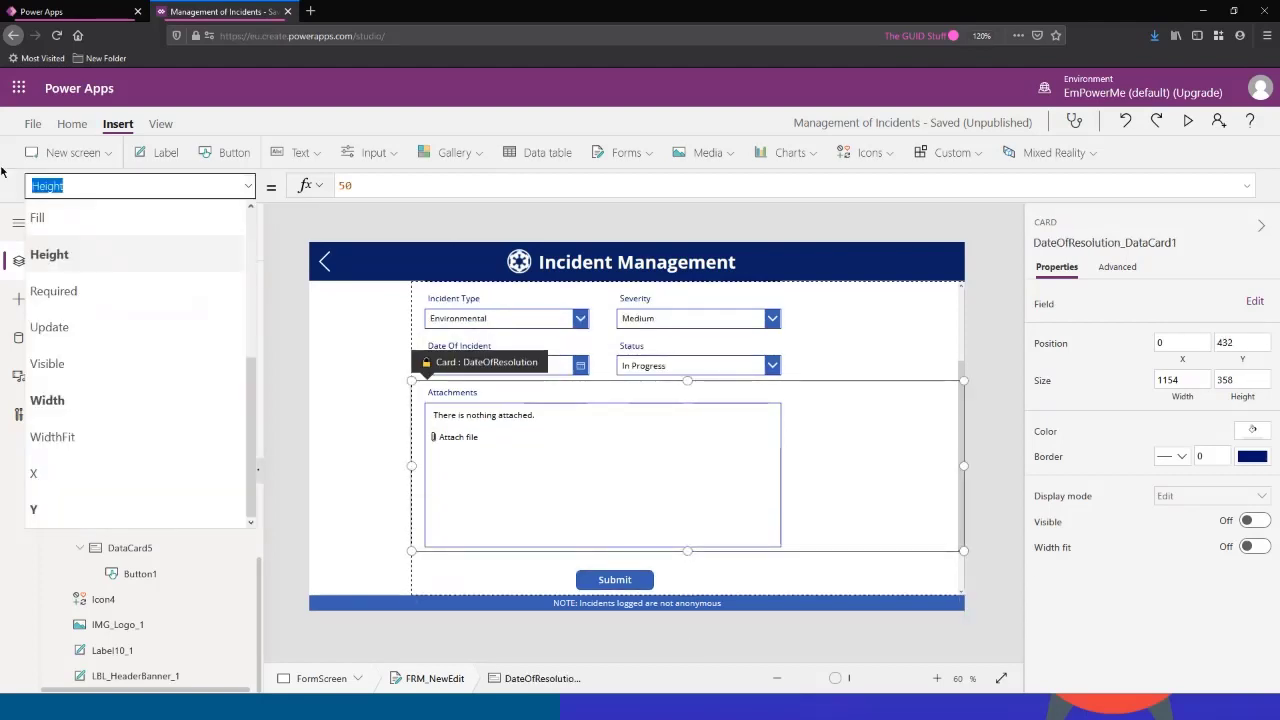
{"action": "type", "text": "V"}
{"action": "key", "text": "BackSpace"}
{"action": "type", "text": "isible"}
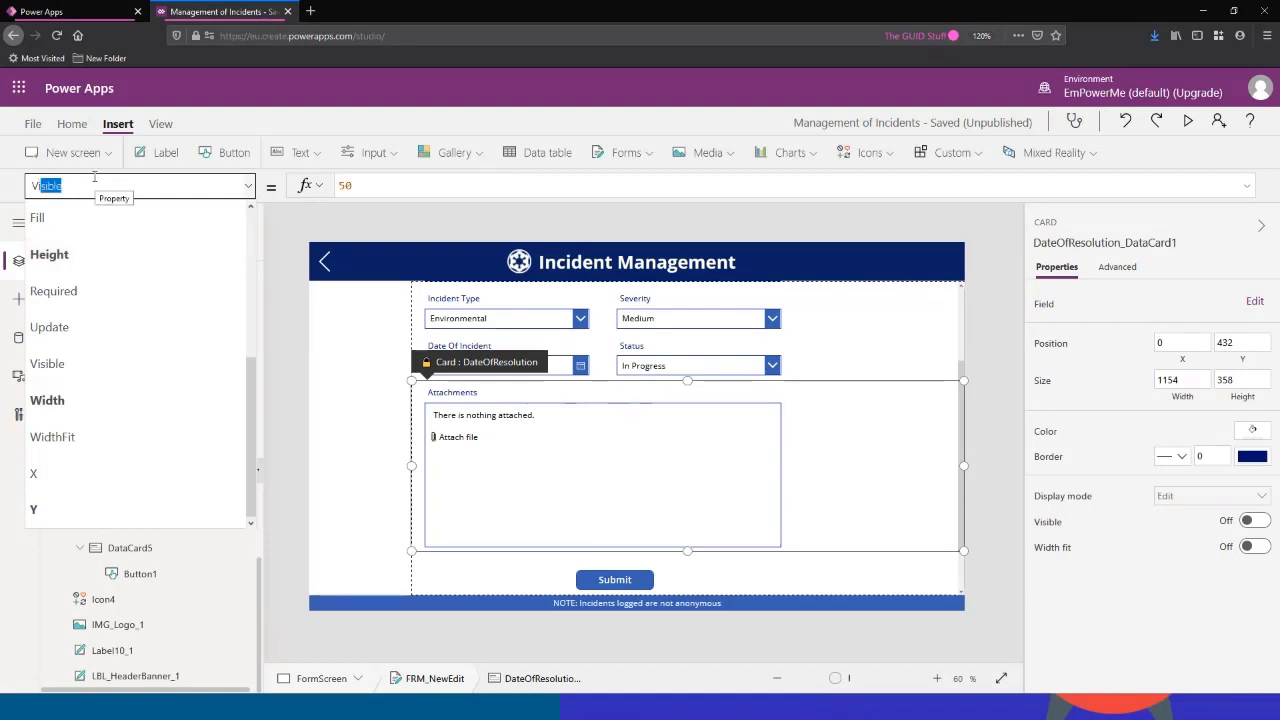
{"action": "key", "text": "Tab"}
{"action": "key", "text": "Tab"}
{"action": "type", "text": "false"}
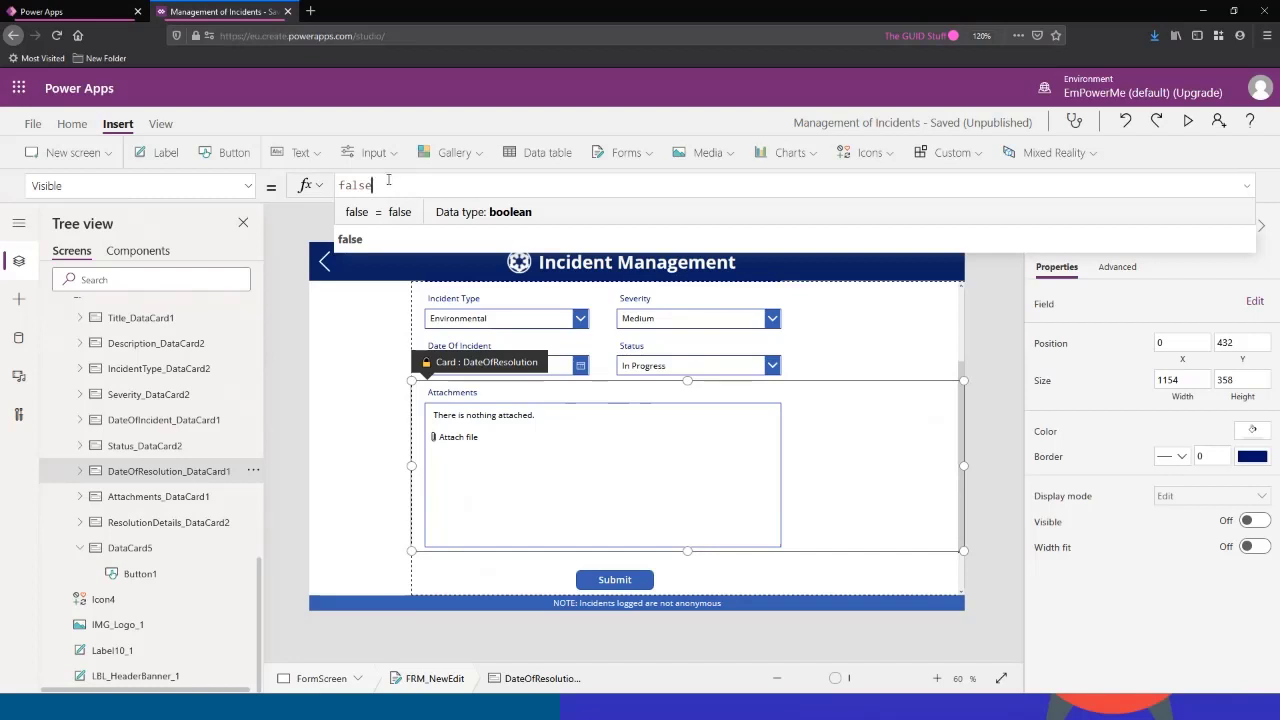
{"action": "left_click_drag", "start_coordinate": [374, 185], "coordinate": [332, 187]}
{"action": "scroll", "coordinate": [170, 450], "scroll_direction": "up", "scroll_amount": 4}
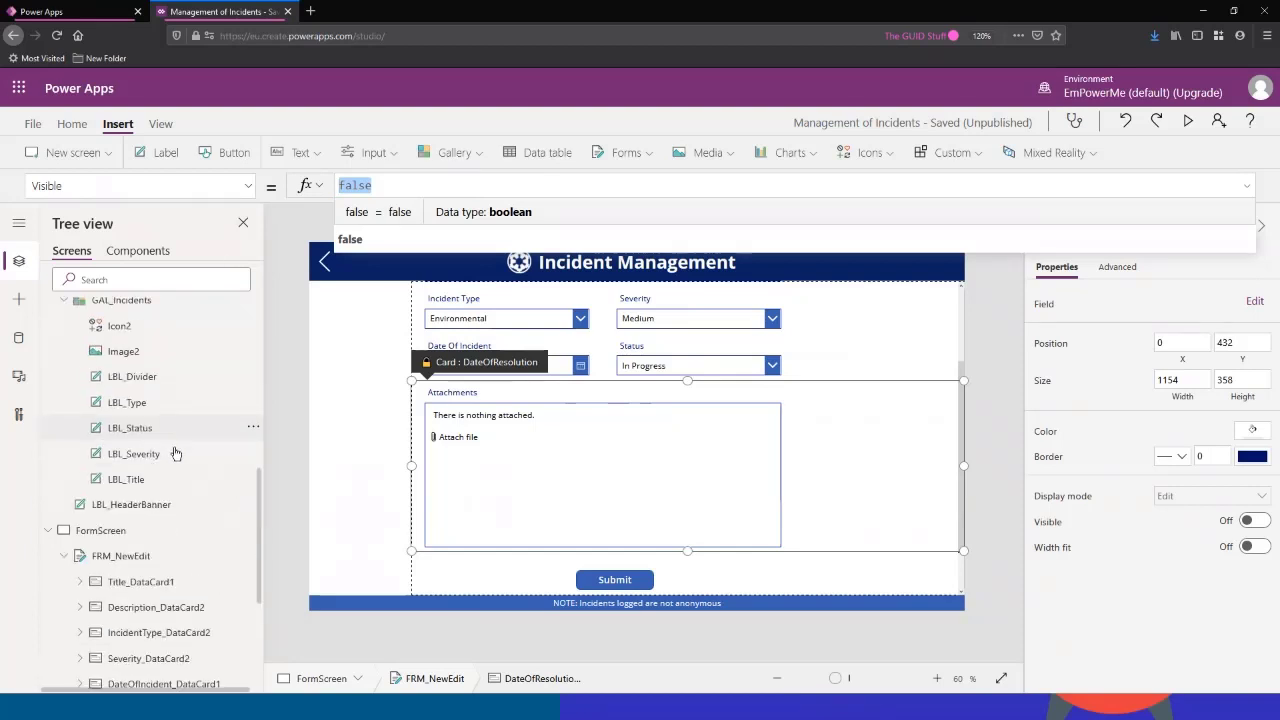
{"action": "type", "text": "FRM."}
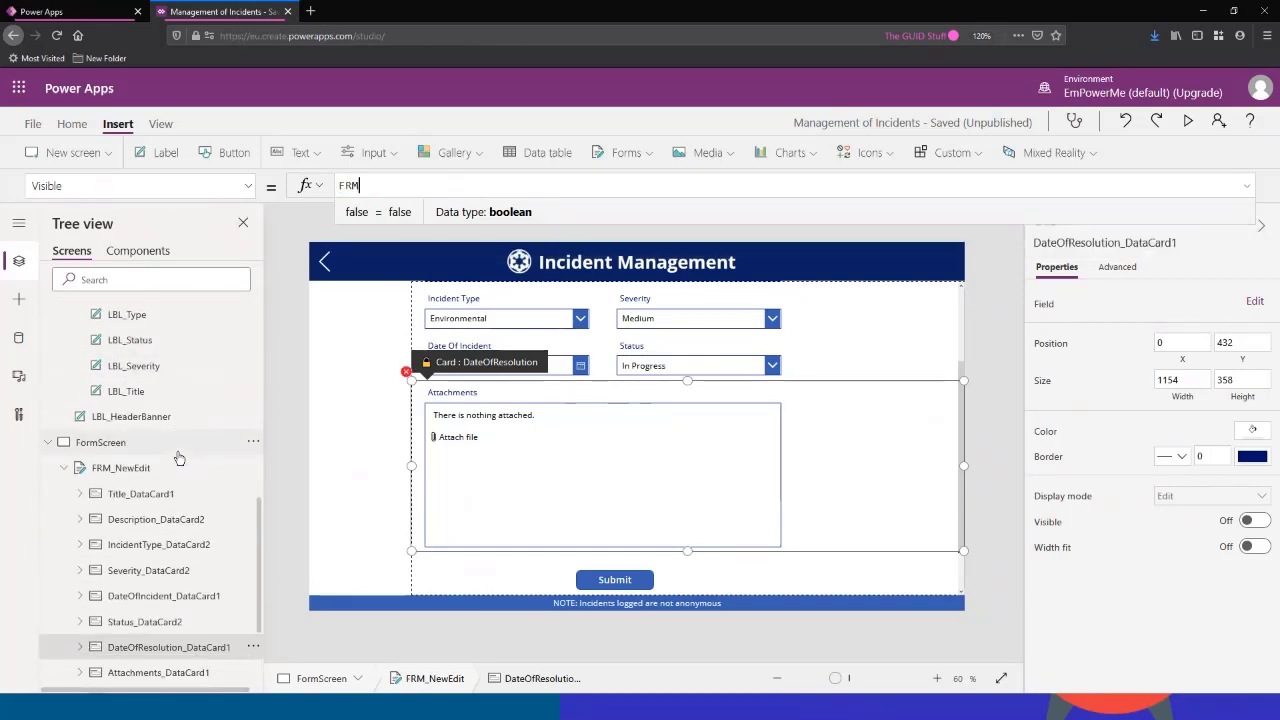
{"action": "key", "text": "BackSpace"}
{"action": "type", "text": "_"}
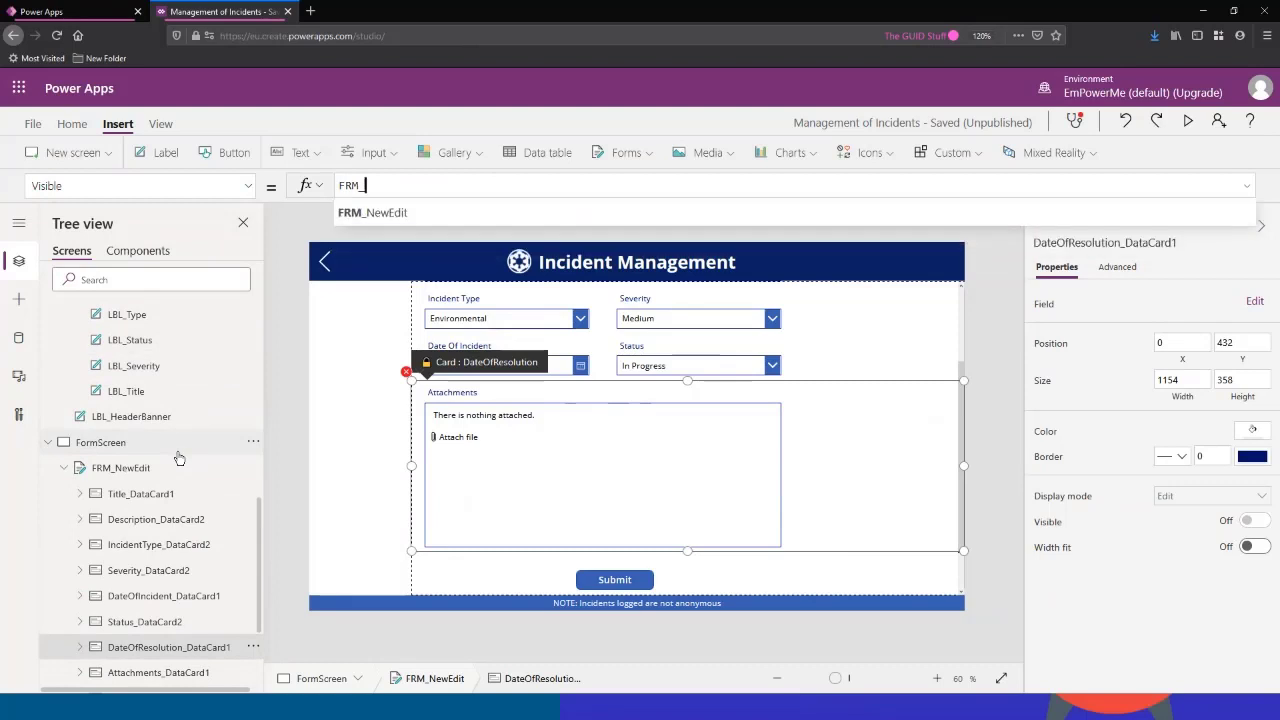
{"action": "key", "text": "Tab"}
{"action": "type", "text": "."}
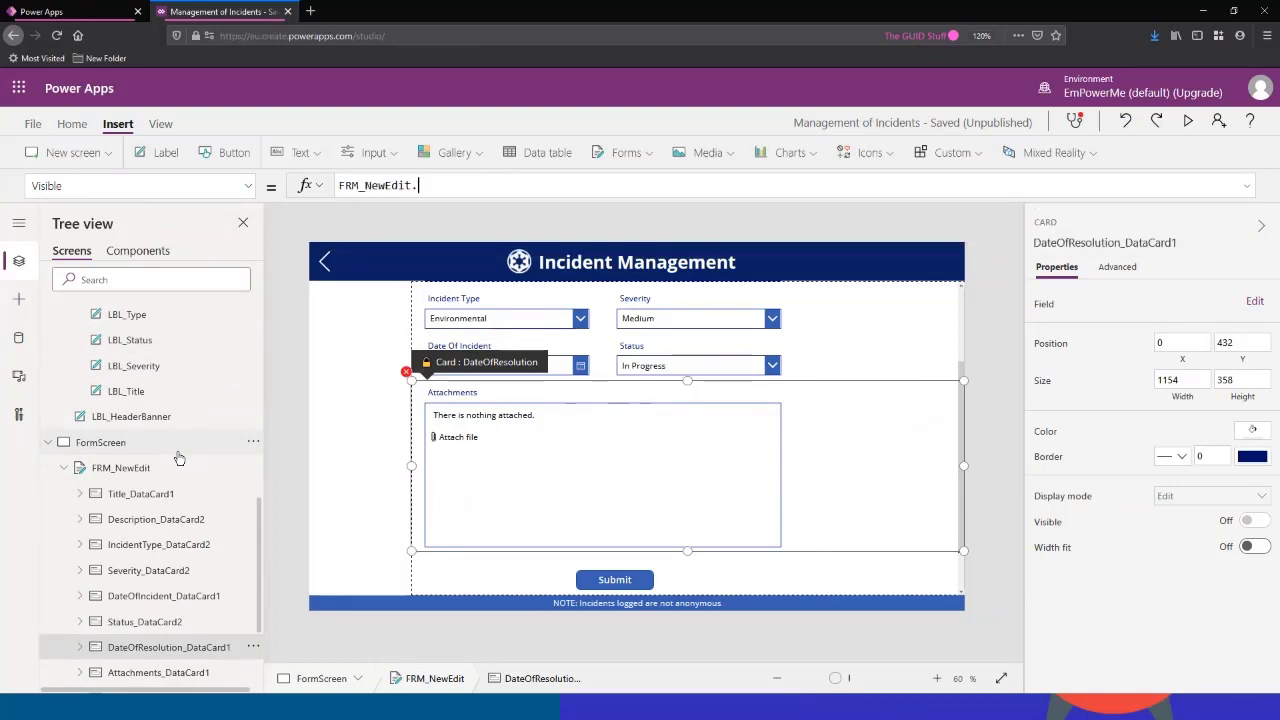
{"action": "type", "text": "F"}
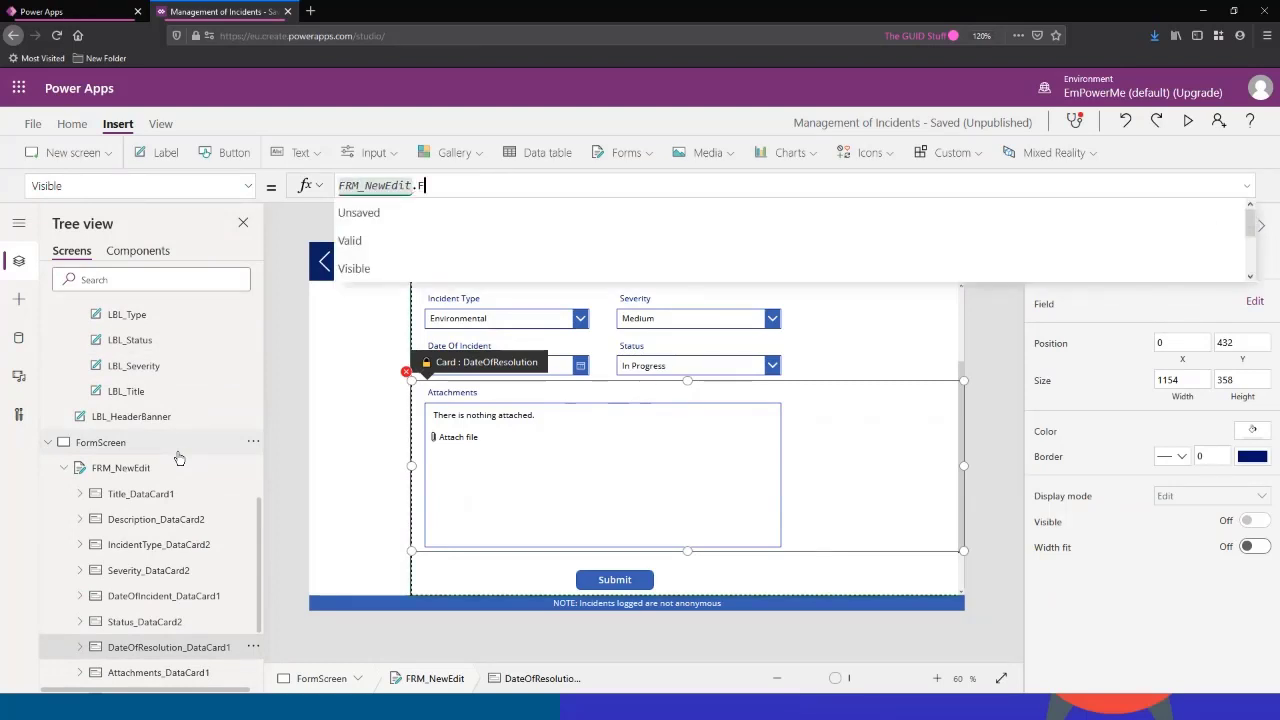
{"action": "key", "text": "BackSpace"}
{"action": "type", "text": "M"}
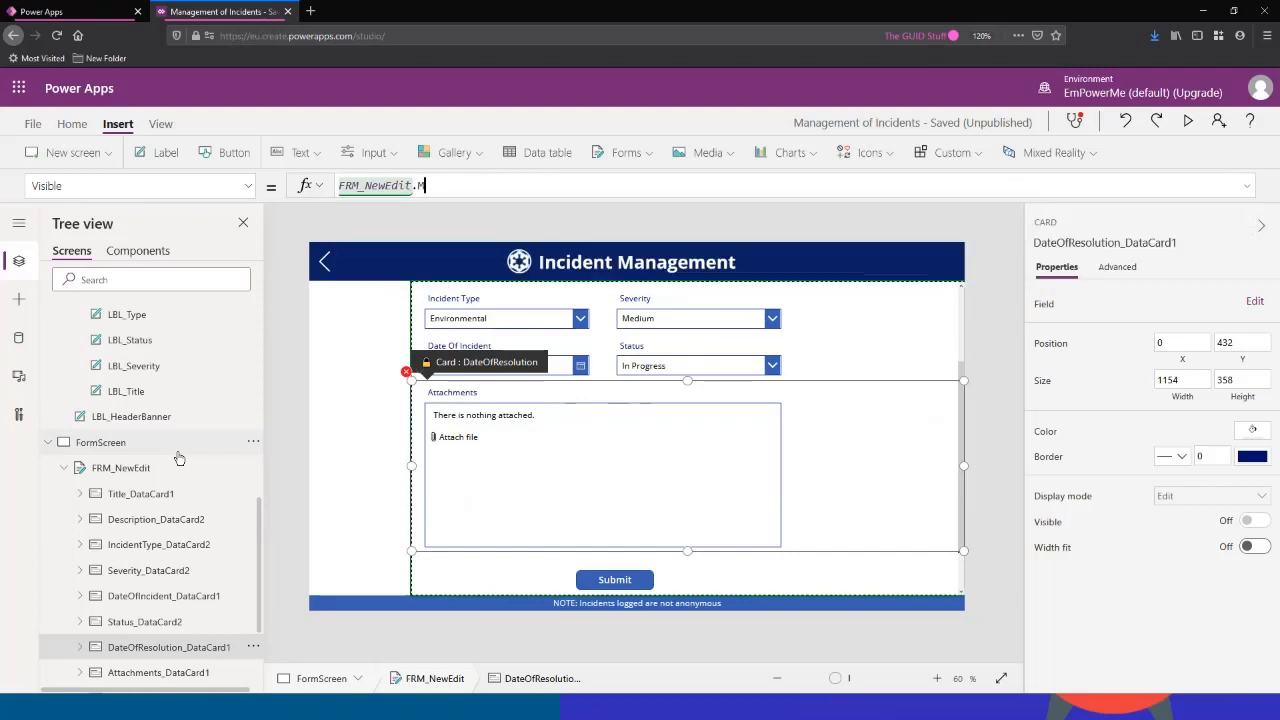
{"action": "key", "text": "Tab"}
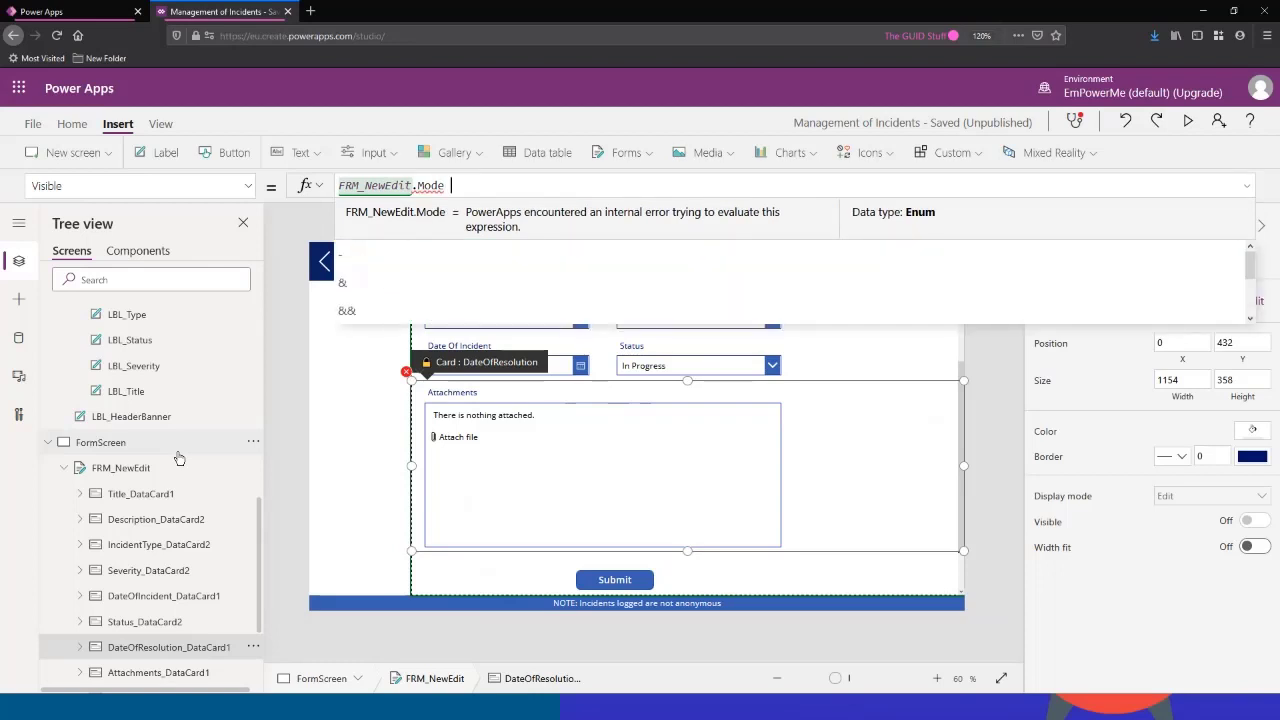
{"action": "key", "text": "BackSpace"}
{"action": "key", "text": "BackSpace"}
{"action": "key", "text": "BackSpace"}
{"action": "key", "text": "BackSpace"}
{"action": "key", "text": "BackSpace"}
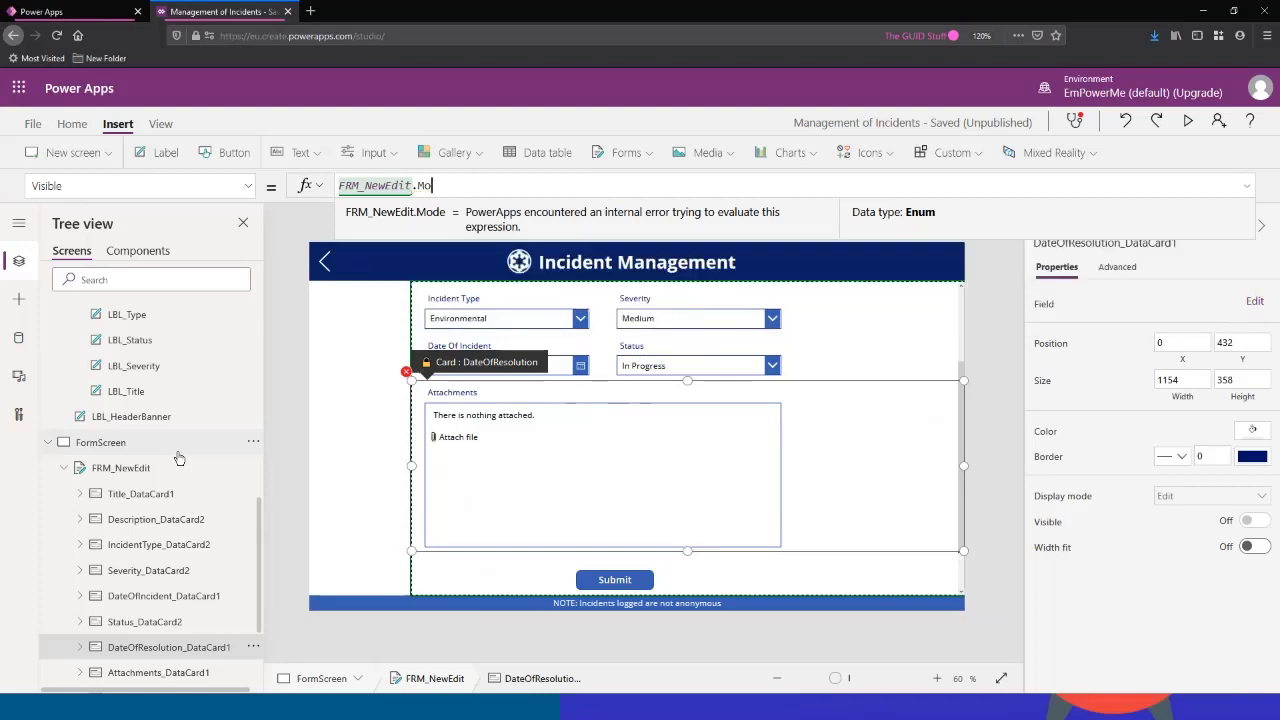
{"action": "type", "text": "Defau"}
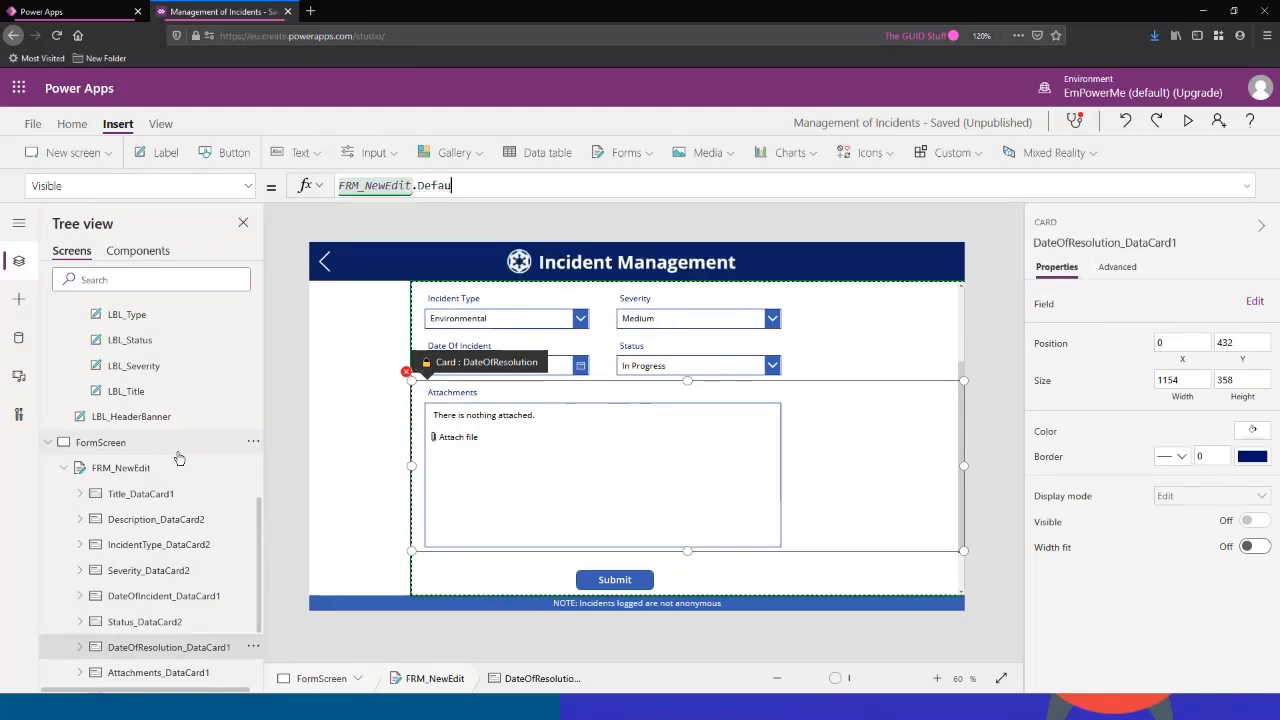
{"action": "key", "text": "BackSpace"}
{"action": "key", "text": "BackSpace"}
{"action": "key", "text": "BackSpace"}
{"action": "key", "text": "BackSpace"}
Step: Check the properties of FRM_NewEdit and the Status card's DisplayMode formula to see how the form mode is referenced
{"action": "left_click", "coordinate": [143, 467]}
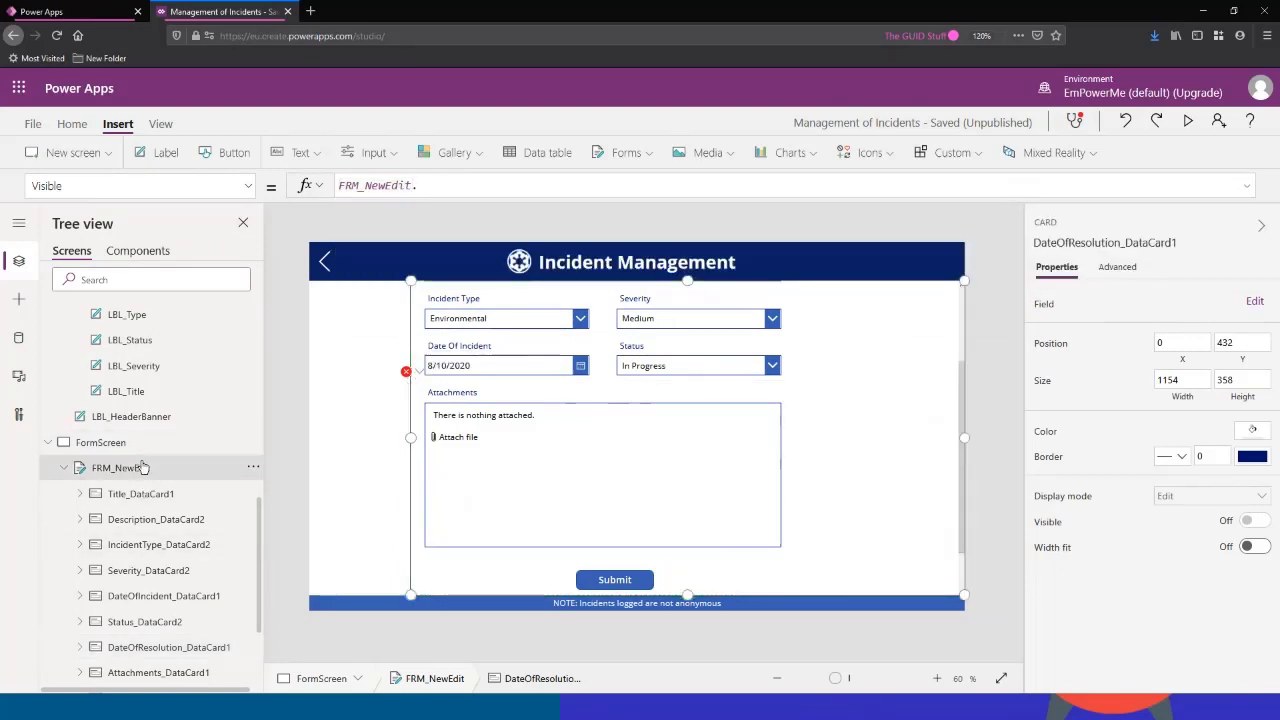
{"action": "left_click", "coordinate": [248, 186]}
{"action": "scroll", "coordinate": [183, 278], "scroll_direction": "up", "scroll_amount": 3}
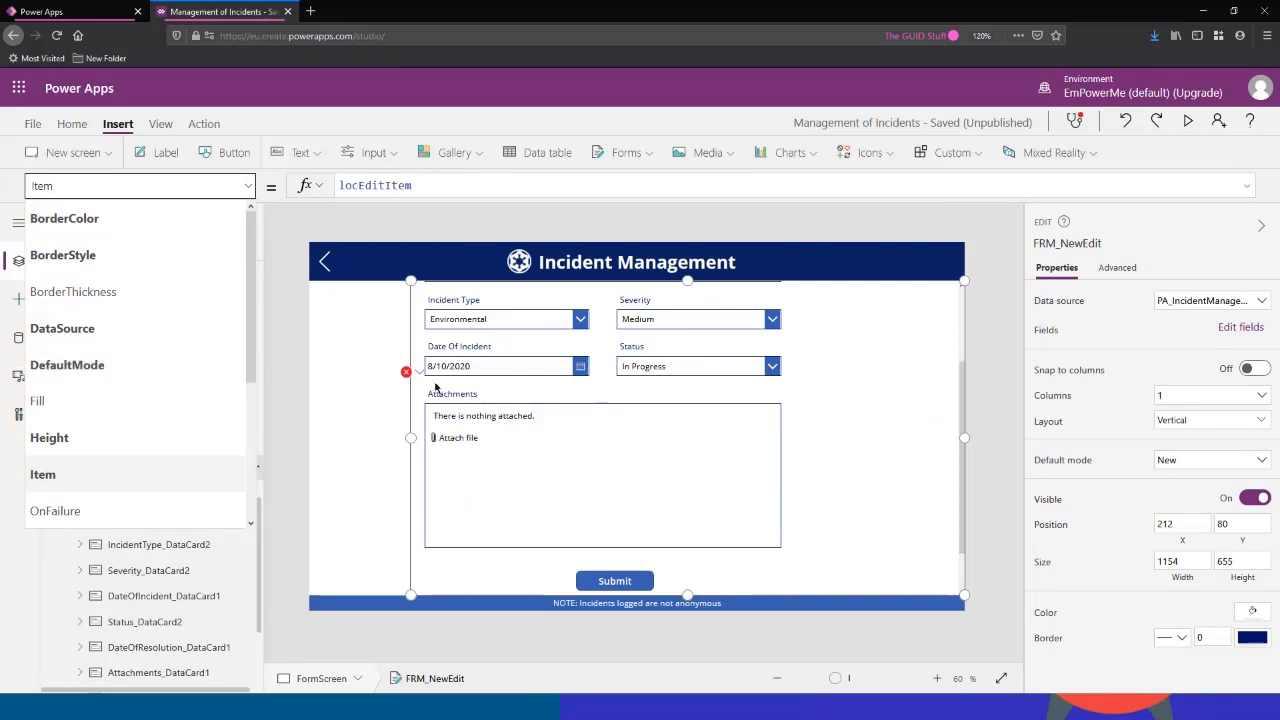
{"action": "left_click", "coordinate": [622, 368]}
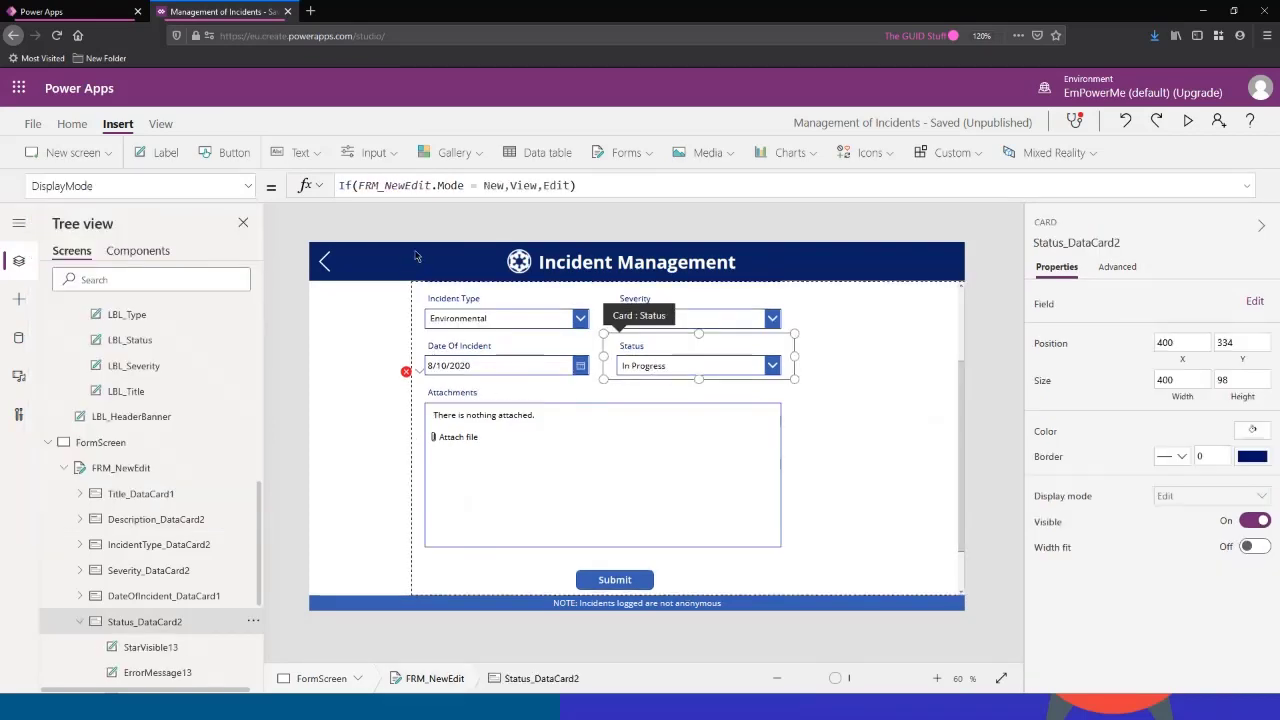
Step: Complete the DateOfResolution card's Visible formula as FRM_NewEdit.Mode = FormMode.Edit
{"action": "left_click", "coordinate": [430, 390]}
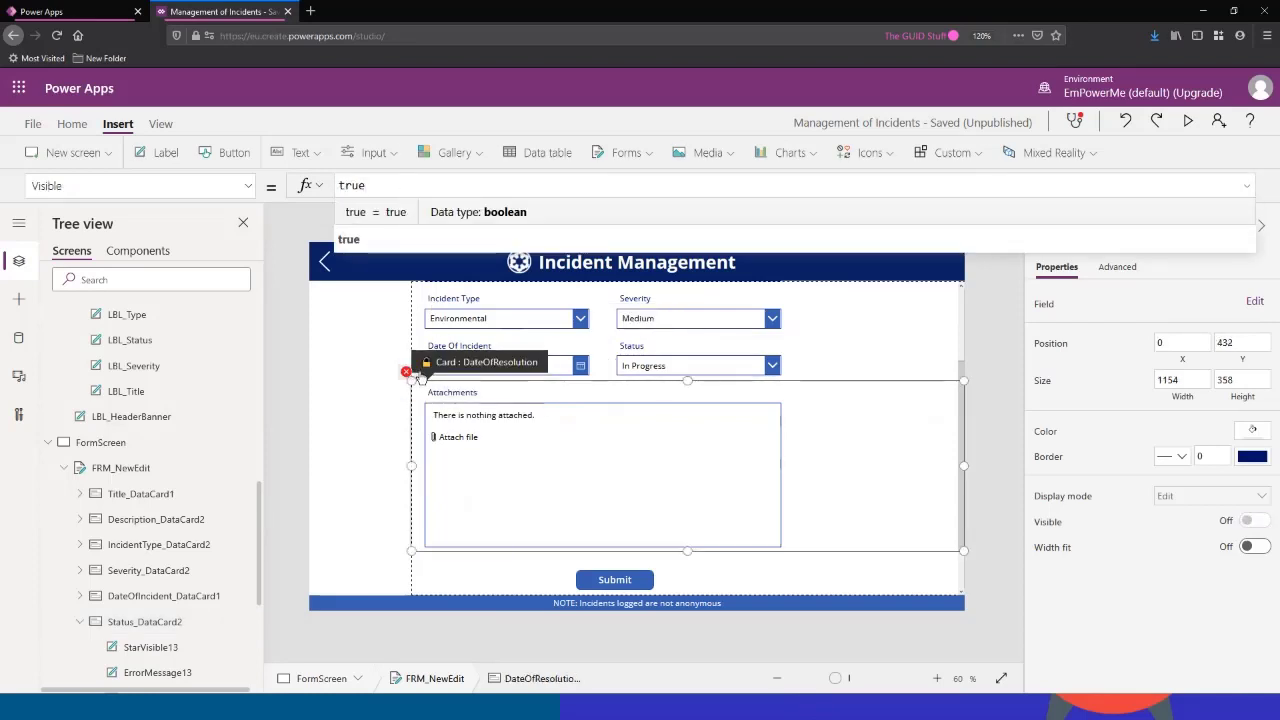
{"action": "left_click", "coordinate": [406, 372]}
{"action": "left_click", "coordinate": [429, 394]}
{"action": "type", "text": "FRM_NewEdit."}
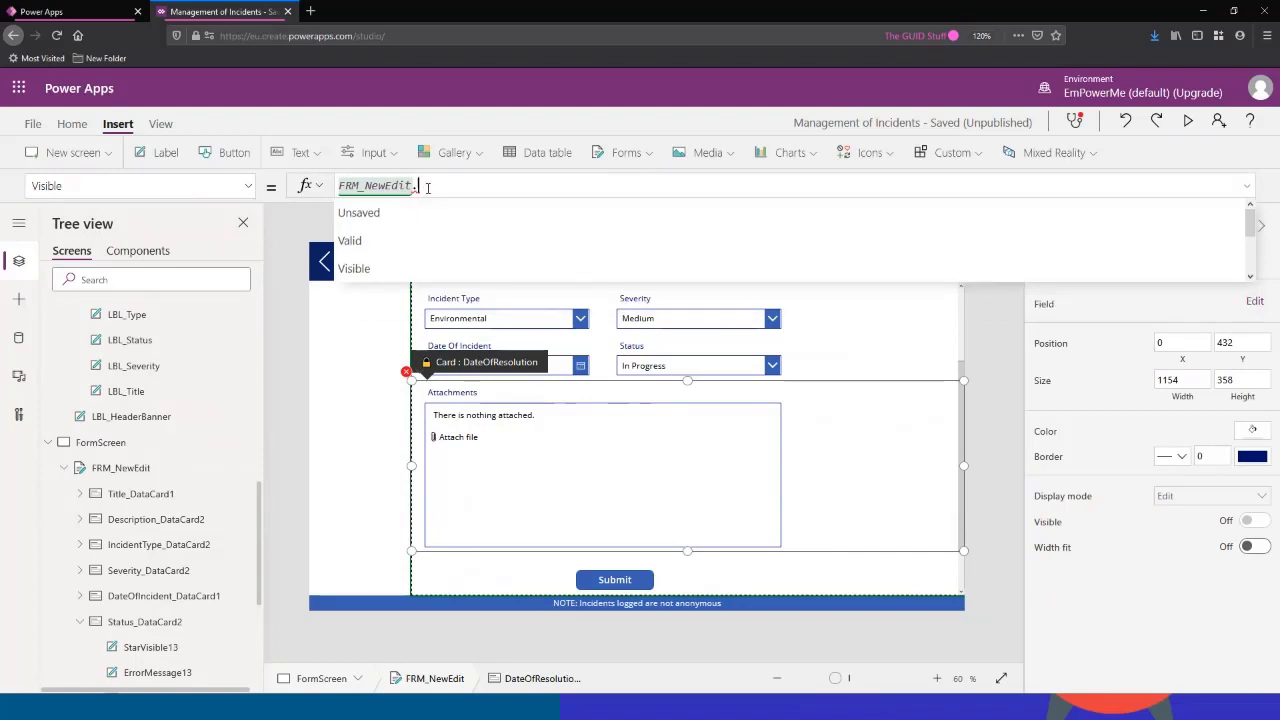
{"action": "type", "text": "Mode ="}
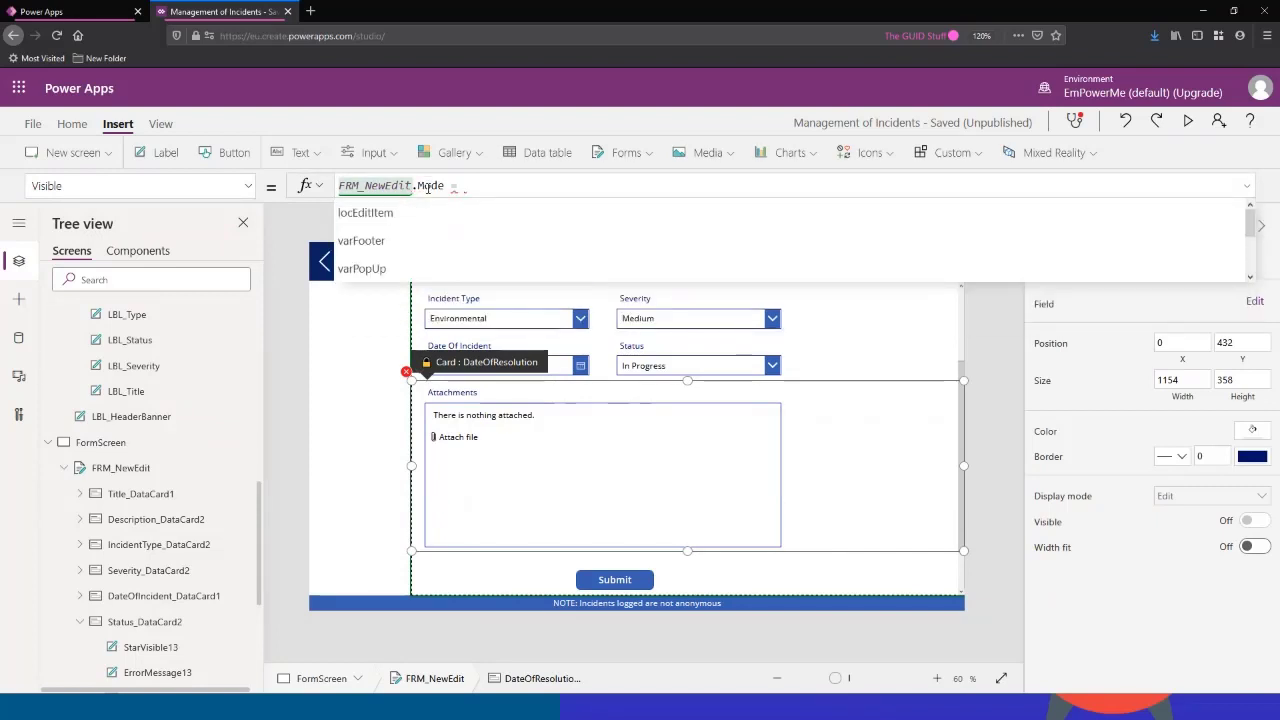
{"action": "type", "text": " For"}
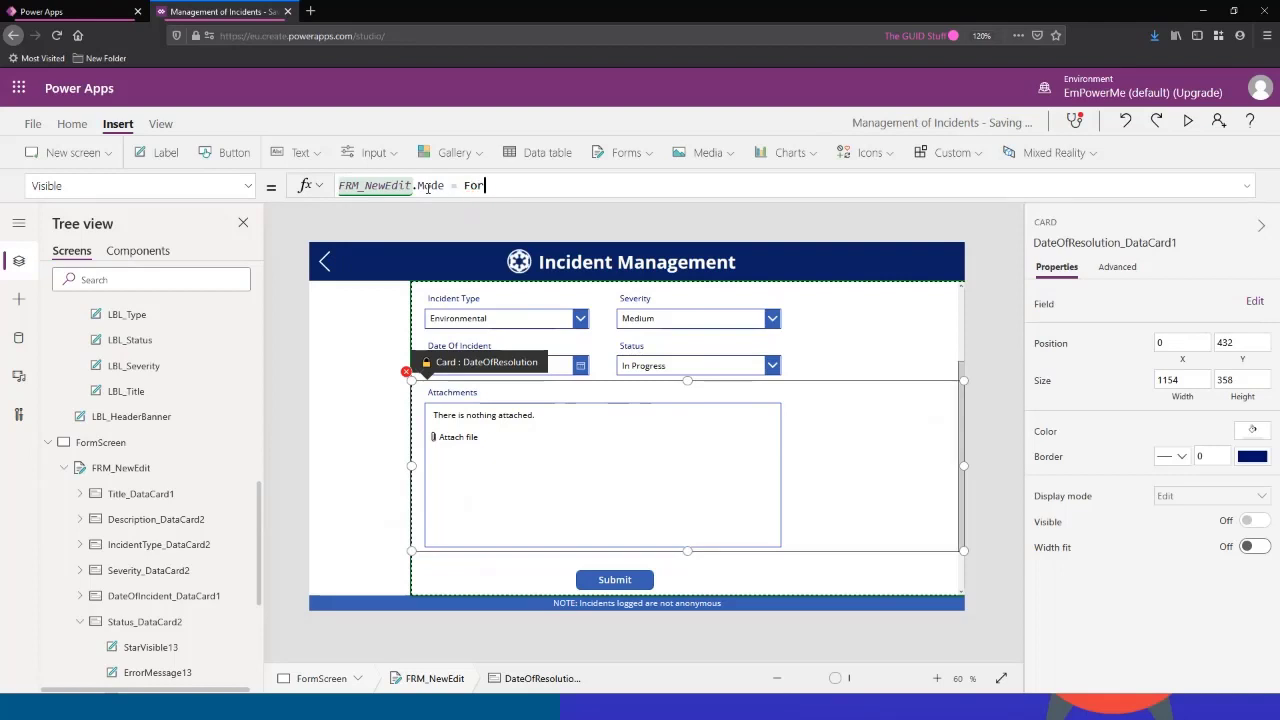
{"action": "type", "text": "mMode."}
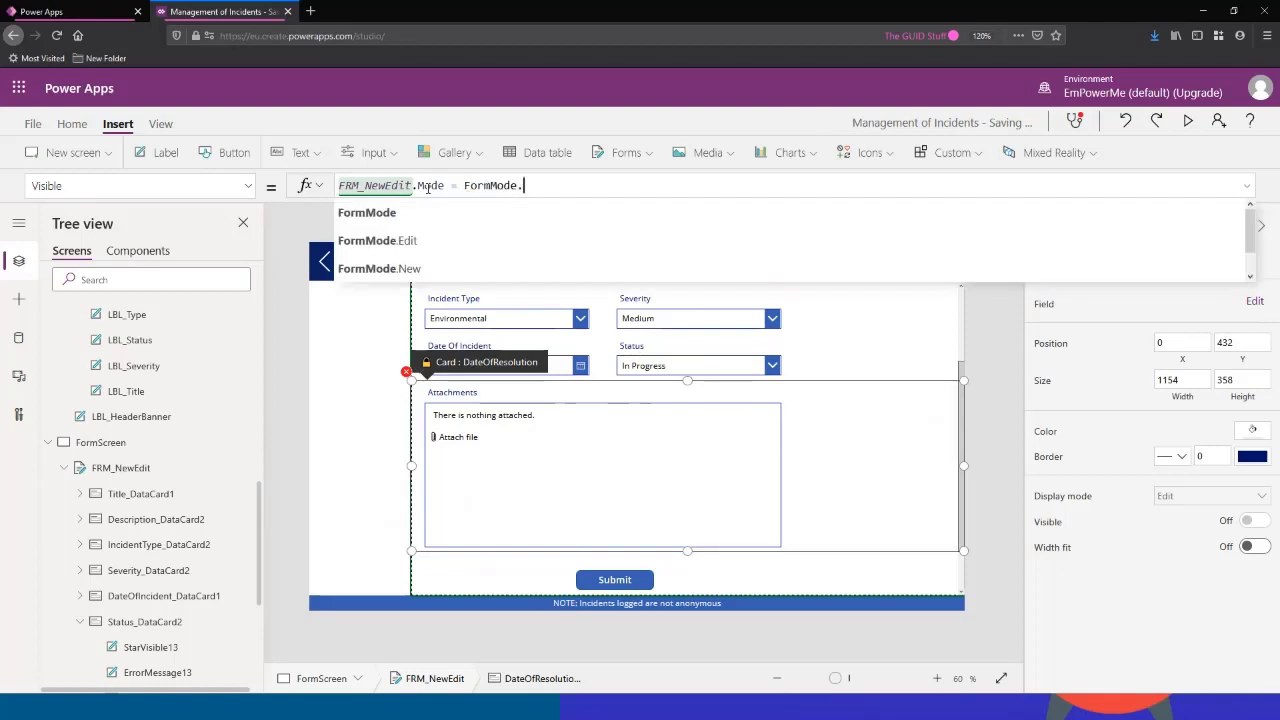
{"action": "type", "text": "Edit"}
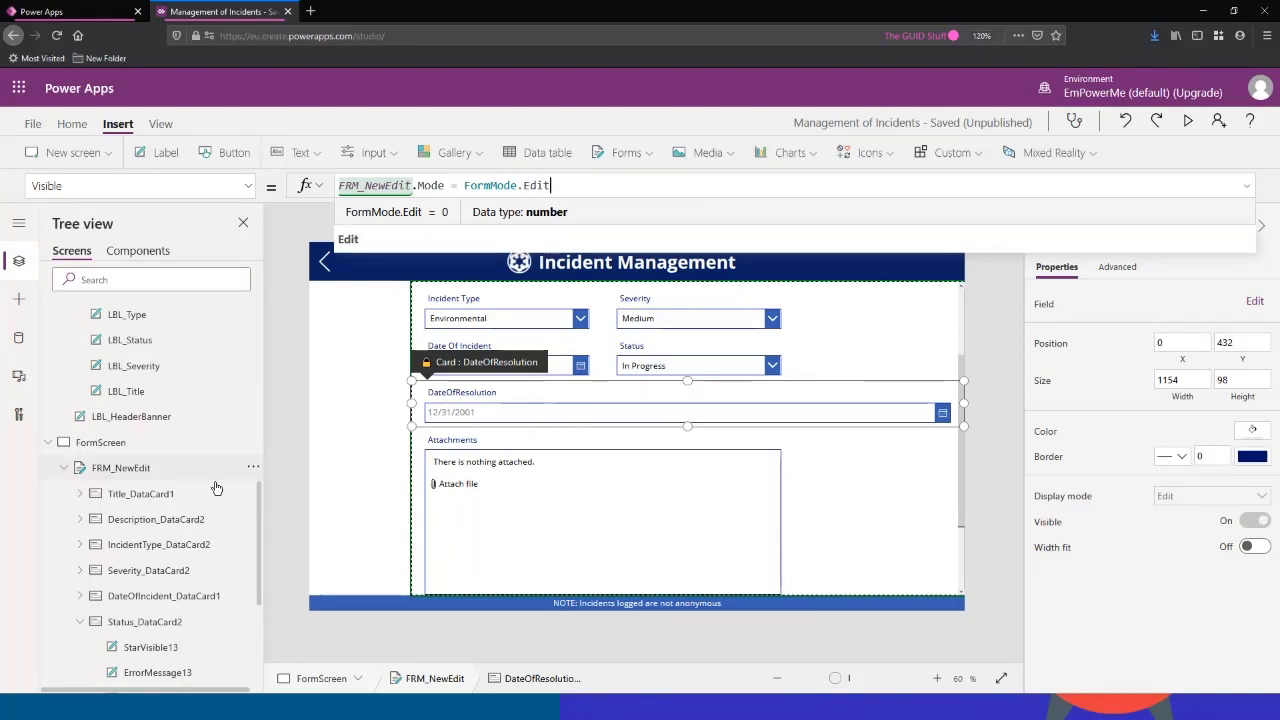
Step: Set the Visible formula of the ResolutionDetails card to FRM_NewEdit.Mode = FormMode.Edit
{"action": "scroll", "coordinate": [171, 509], "scroll_direction": "down", "scroll_amount": 3}
{"action": "left_click", "coordinate": [172, 522]}
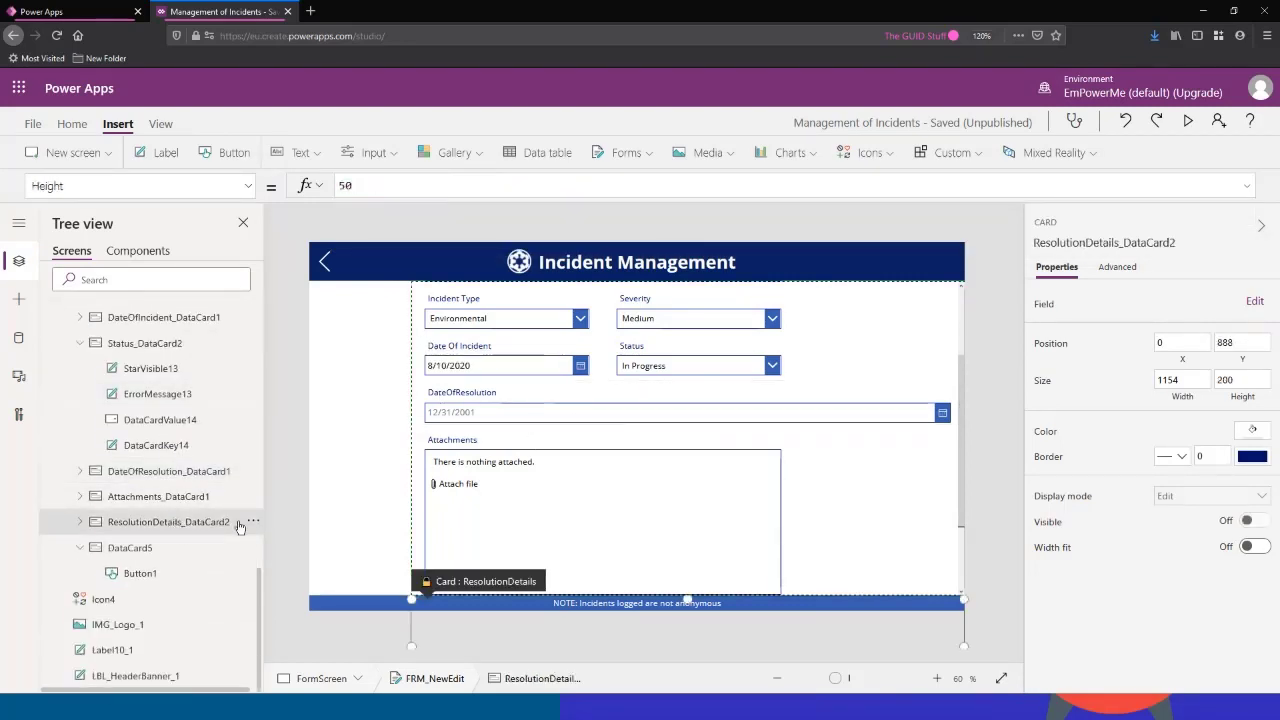
{"action": "left_click", "coordinate": [90, 185]}
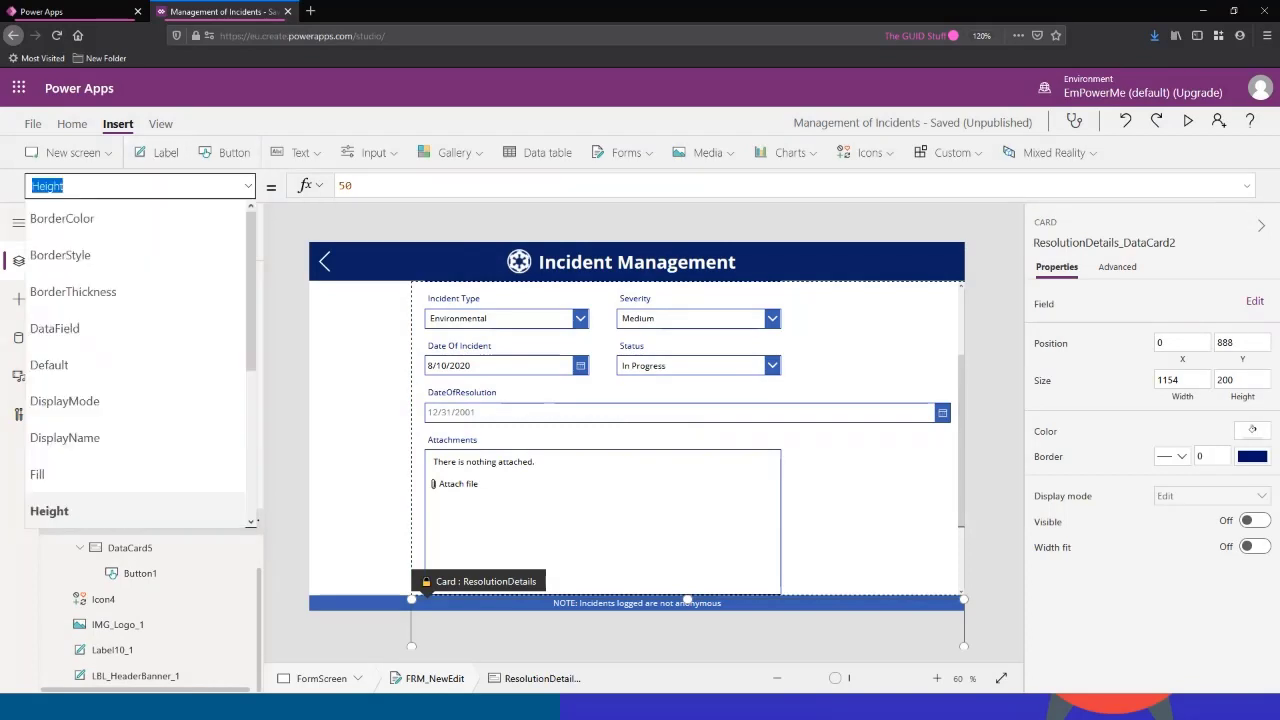
{"action": "type", "text": "Visible"}
{"action": "key", "text": "Return"}
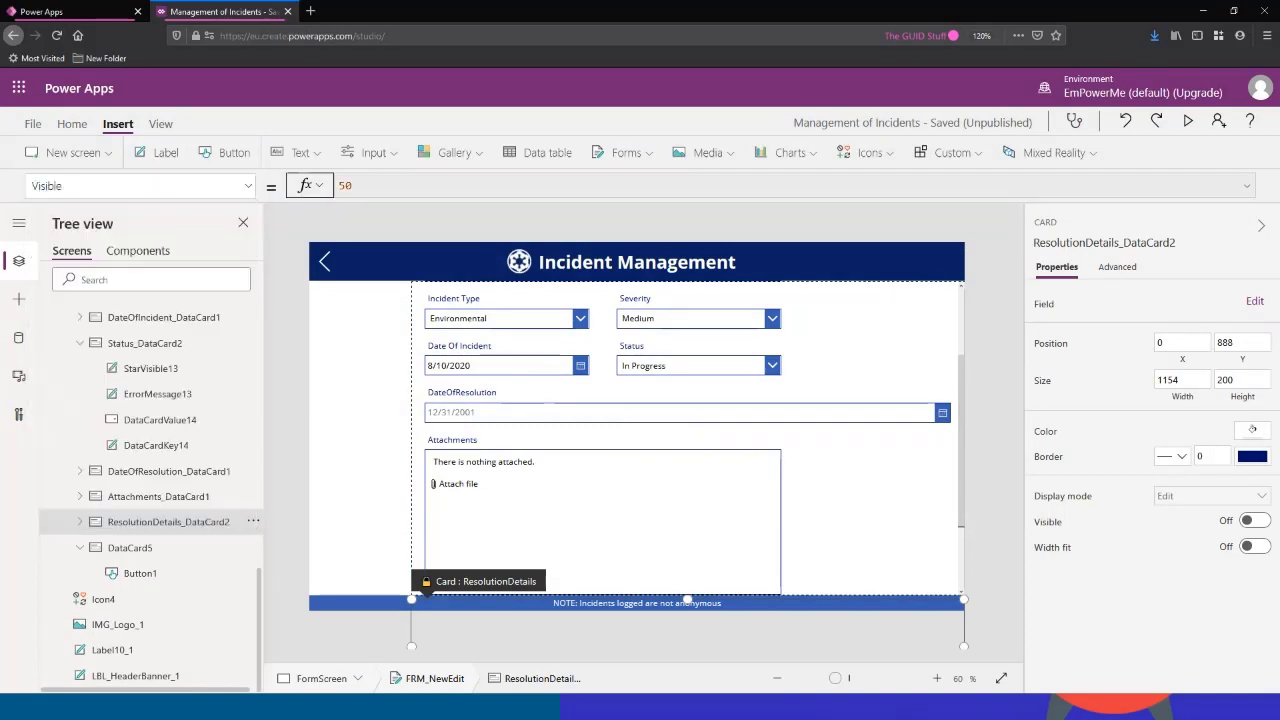
{"action": "type", "text": "FRM"}
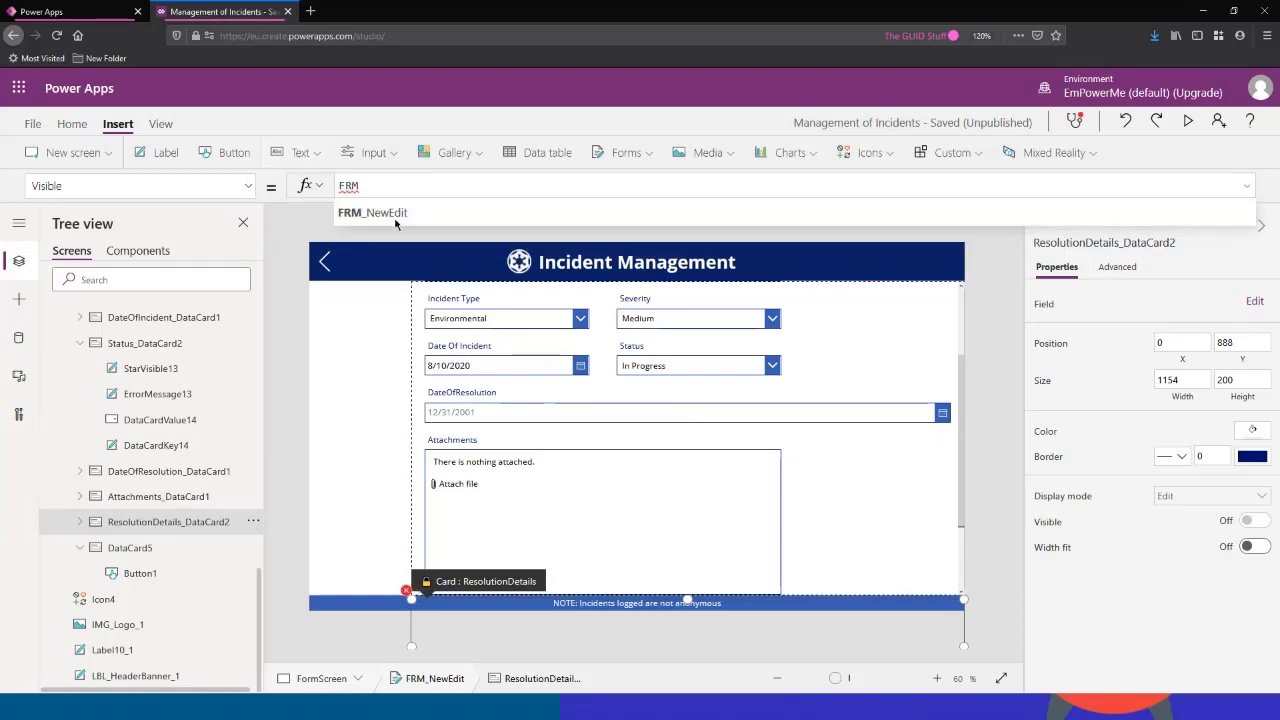
{"action": "left_click", "coordinate": [508, 207]}
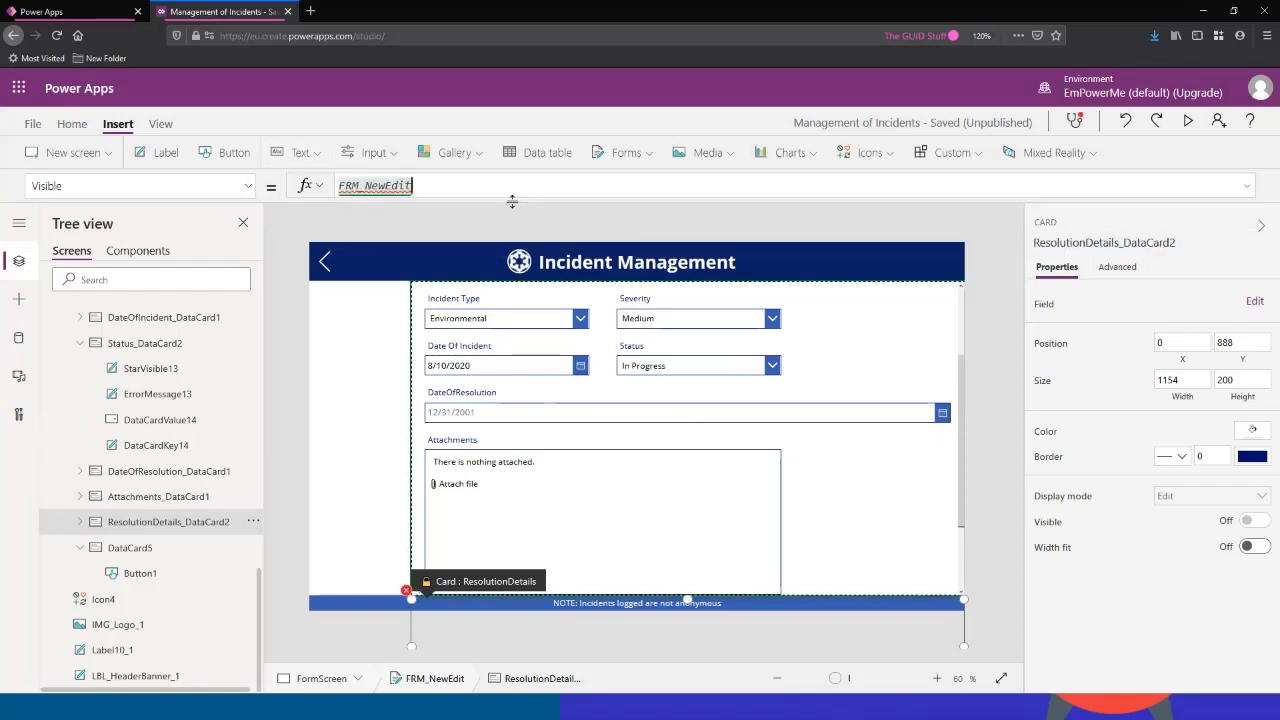
{"action": "type", "text": ".Mode ="}
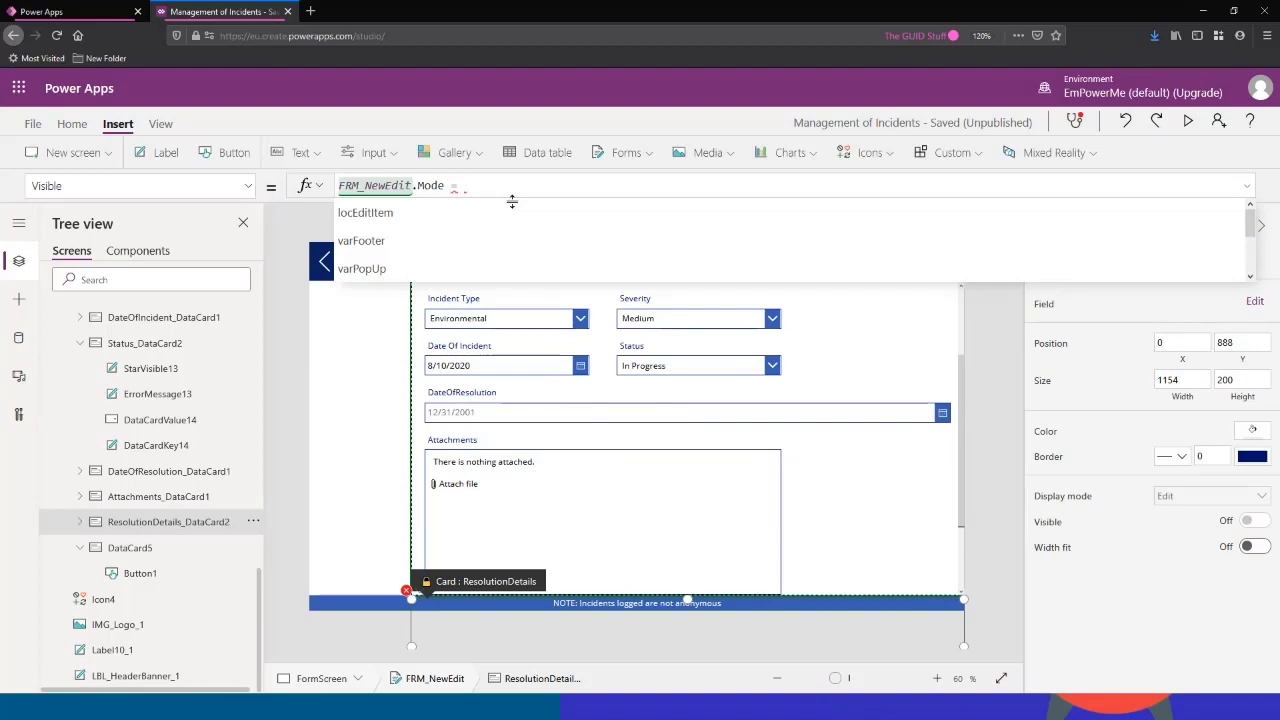
{"action": "type", "text": "FormMode"}
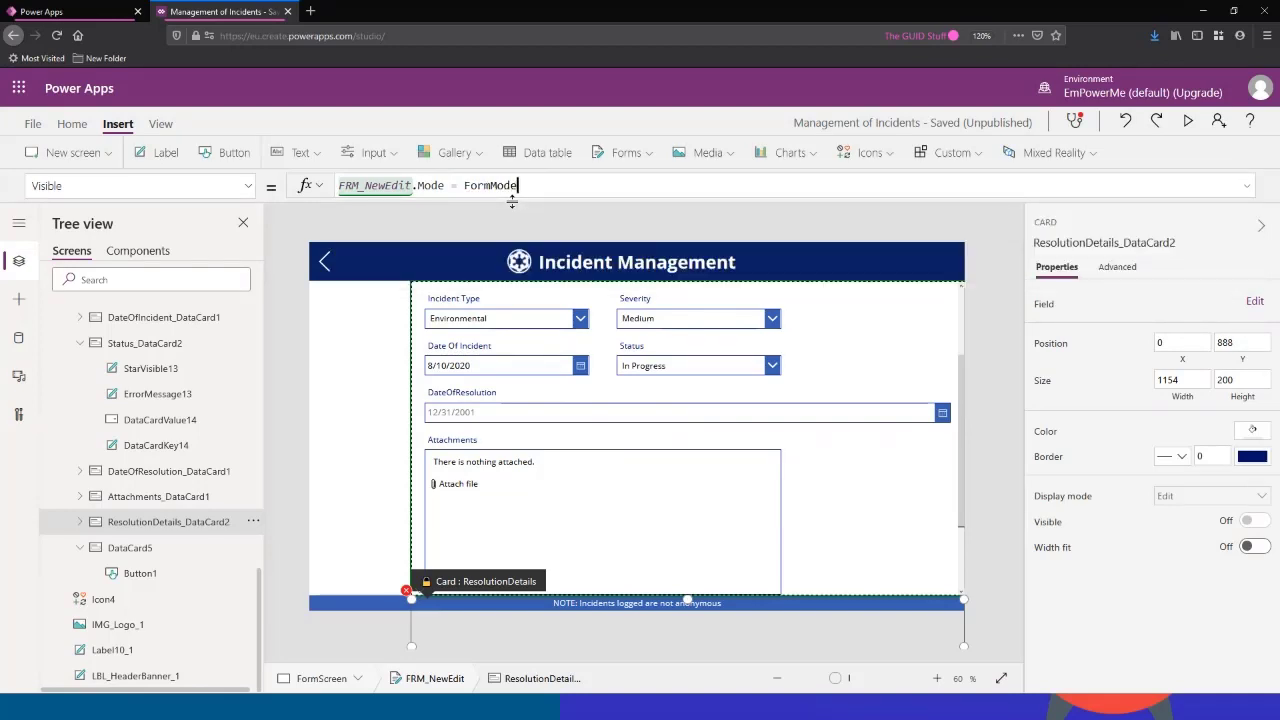
{"action": "type", "text": "."}
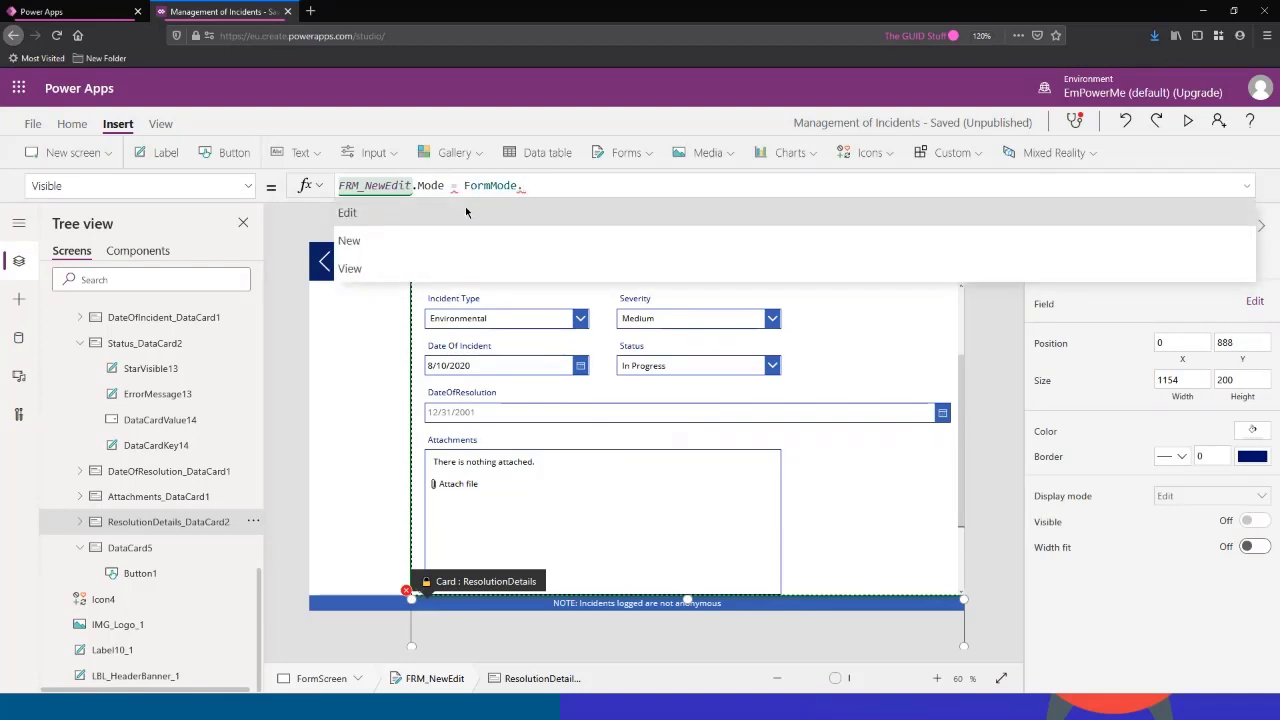
{"action": "left_click", "coordinate": [461, 212]}
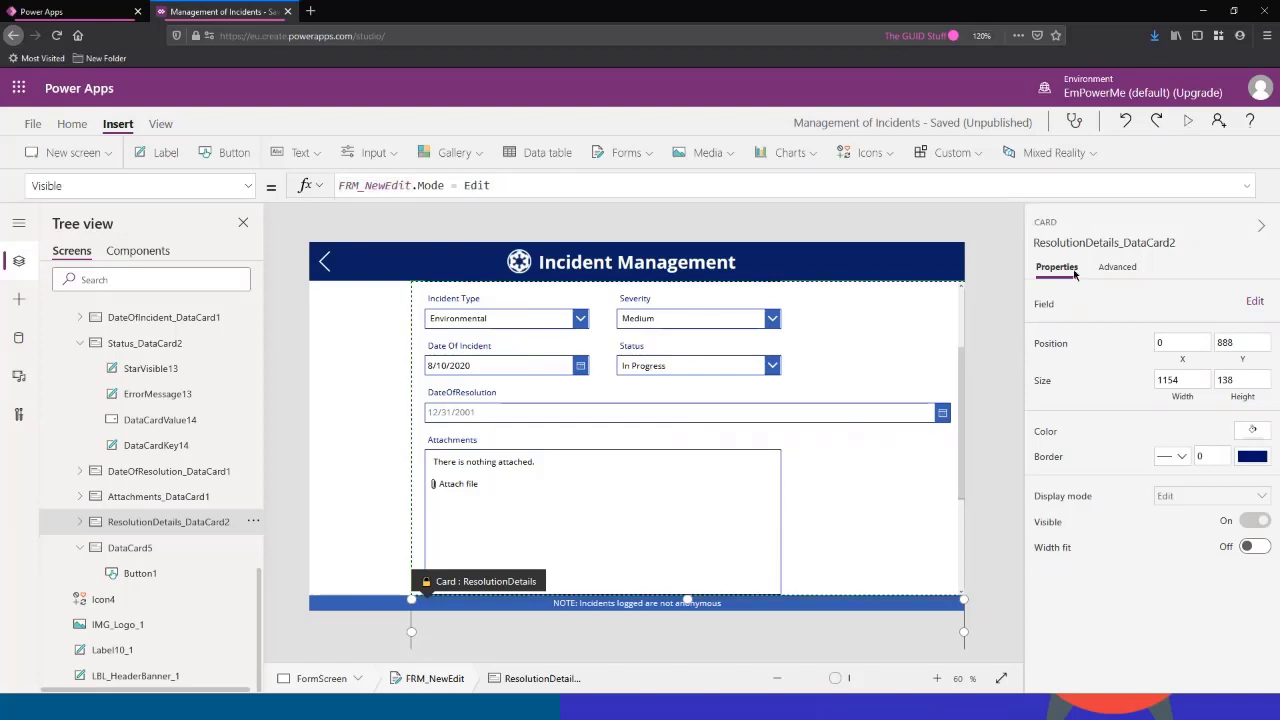
Step: Preview the app, check the lower part of the form down to the Submit button, and close the preview
{"action": "key", "text": "F5"}
{"action": "scroll", "coordinate": [714, 420], "scroll_direction": "down", "scroll_amount": 3}
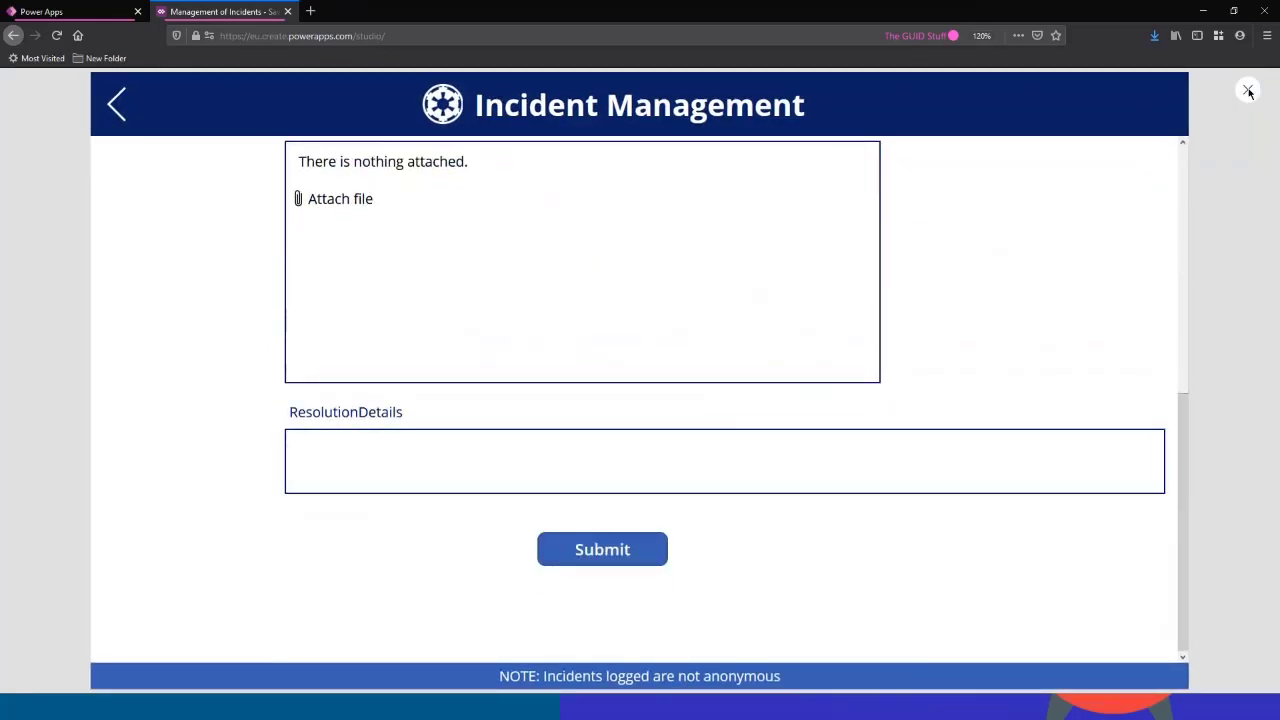
{"action": "key", "text": "Escape"}
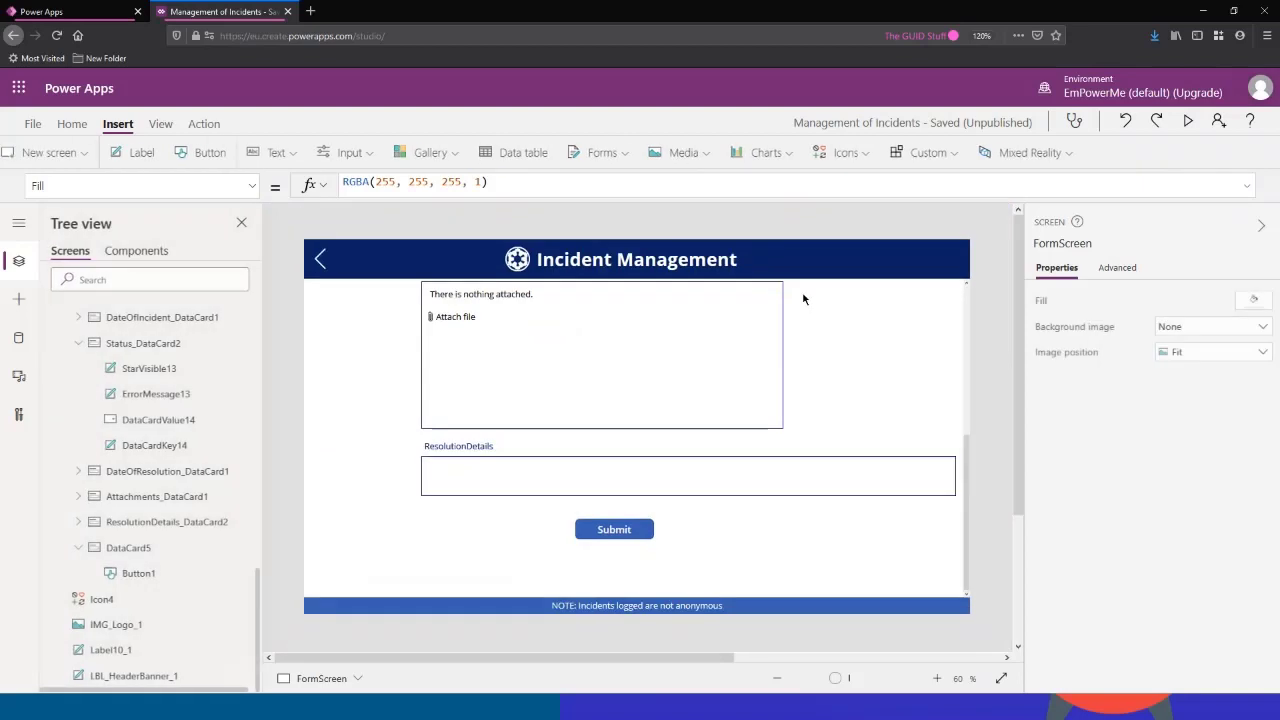
{"action": "scroll", "coordinate": [600, 445], "scroll_direction": "up", "scroll_amount": 3}
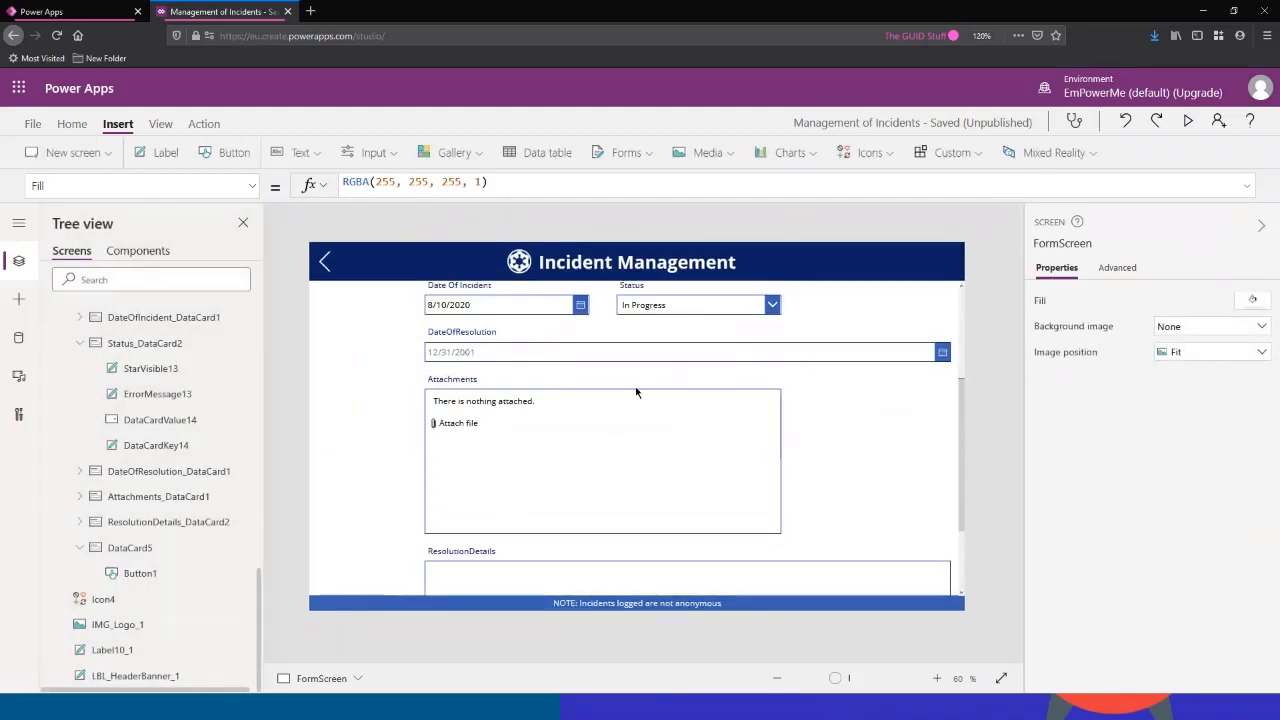
{"action": "scroll", "coordinate": [620, 405], "scroll_direction": "down", "scroll_amount": 2}
{"action": "scroll", "coordinate": [560, 350], "scroll_direction": "up", "scroll_amount": 2}
{"action": "left_click", "coordinate": [551, 338]}
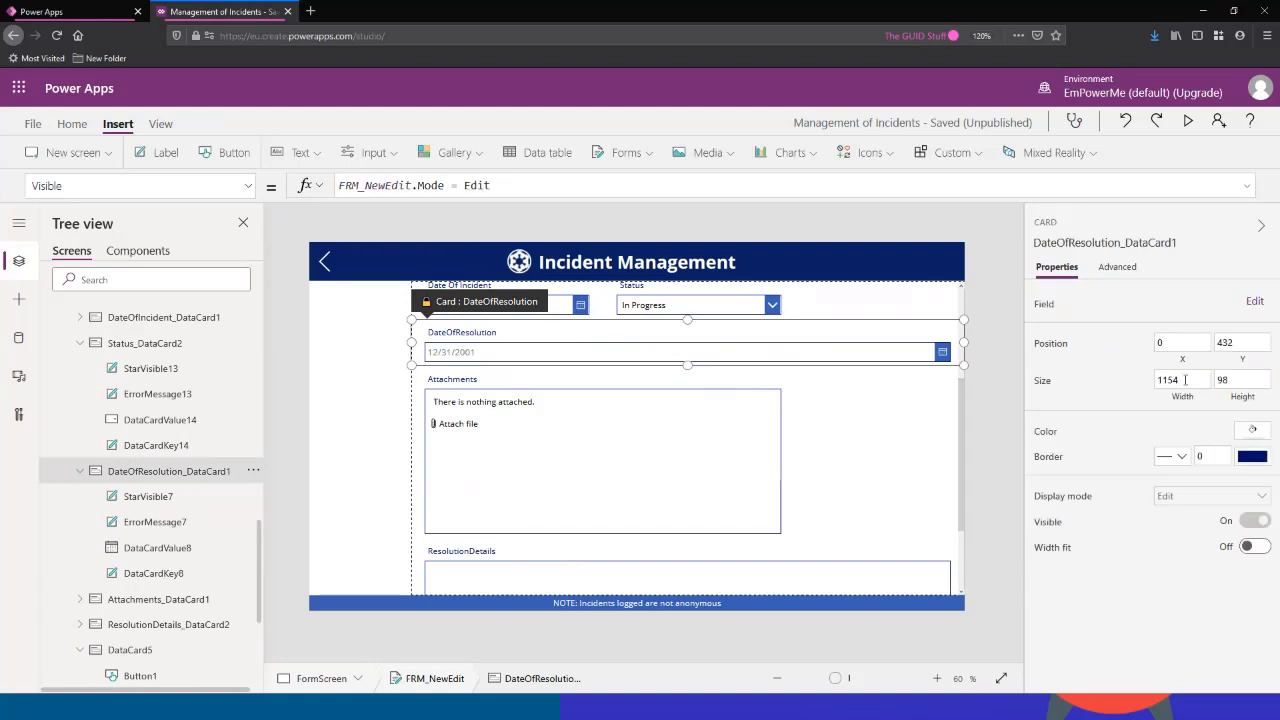
{"action": "scroll", "coordinate": [655, 345], "scroll_direction": "up", "scroll_amount": 1}
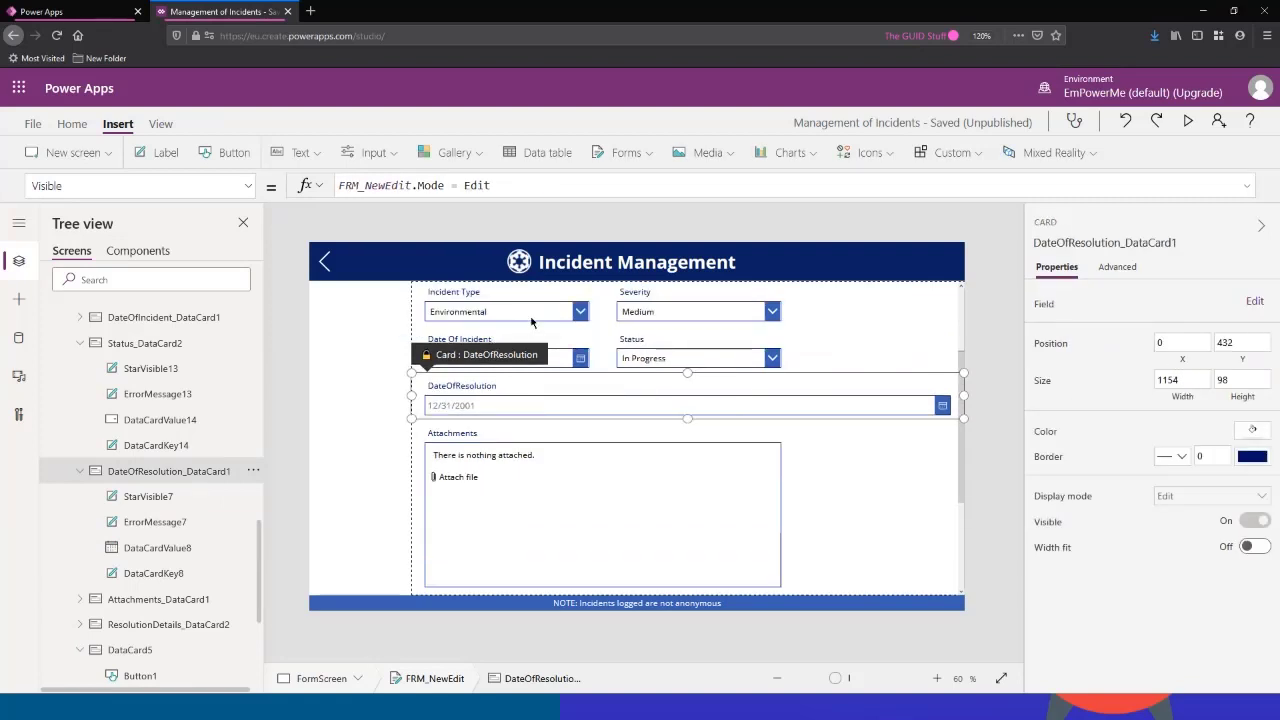
{"action": "left_click", "coordinate": [1190, 380]}
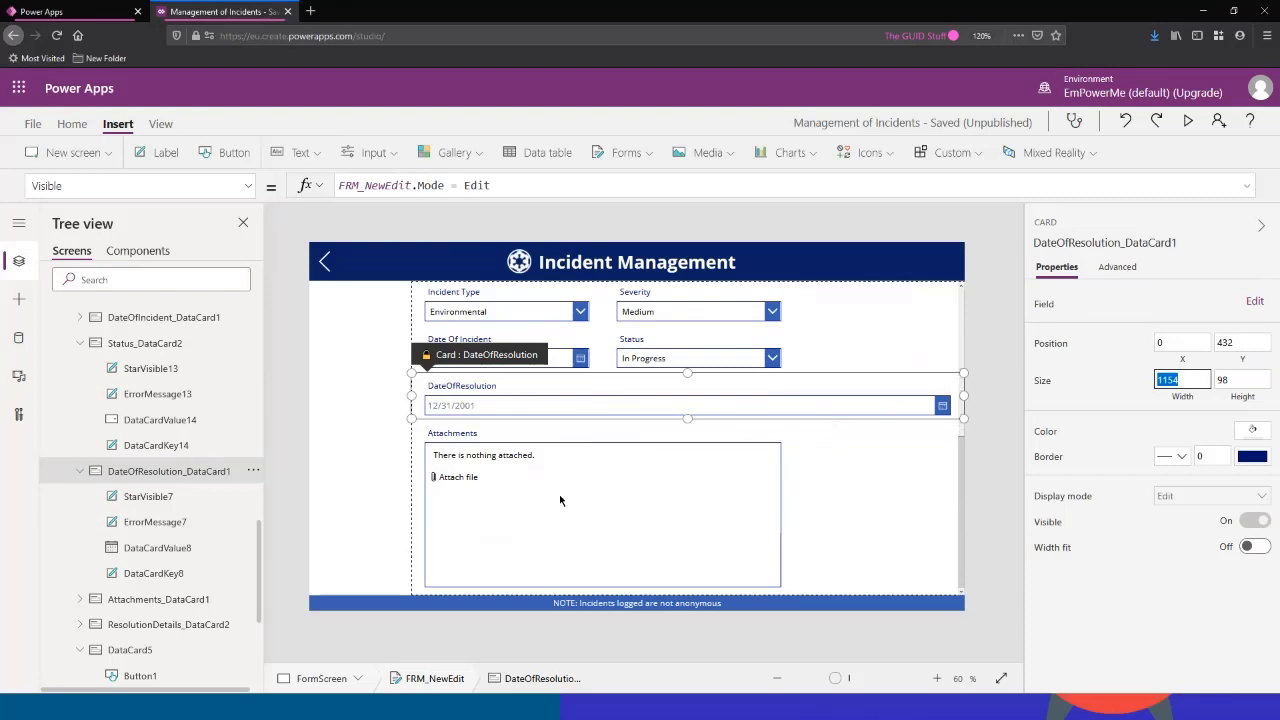
Step: Move the ResolutionDetails card above the Attachments card so it sits directly below DateOfResolution in the form
{"action": "scroll", "coordinate": [608, 465], "scroll_direction": "down", "scroll_amount": 3}
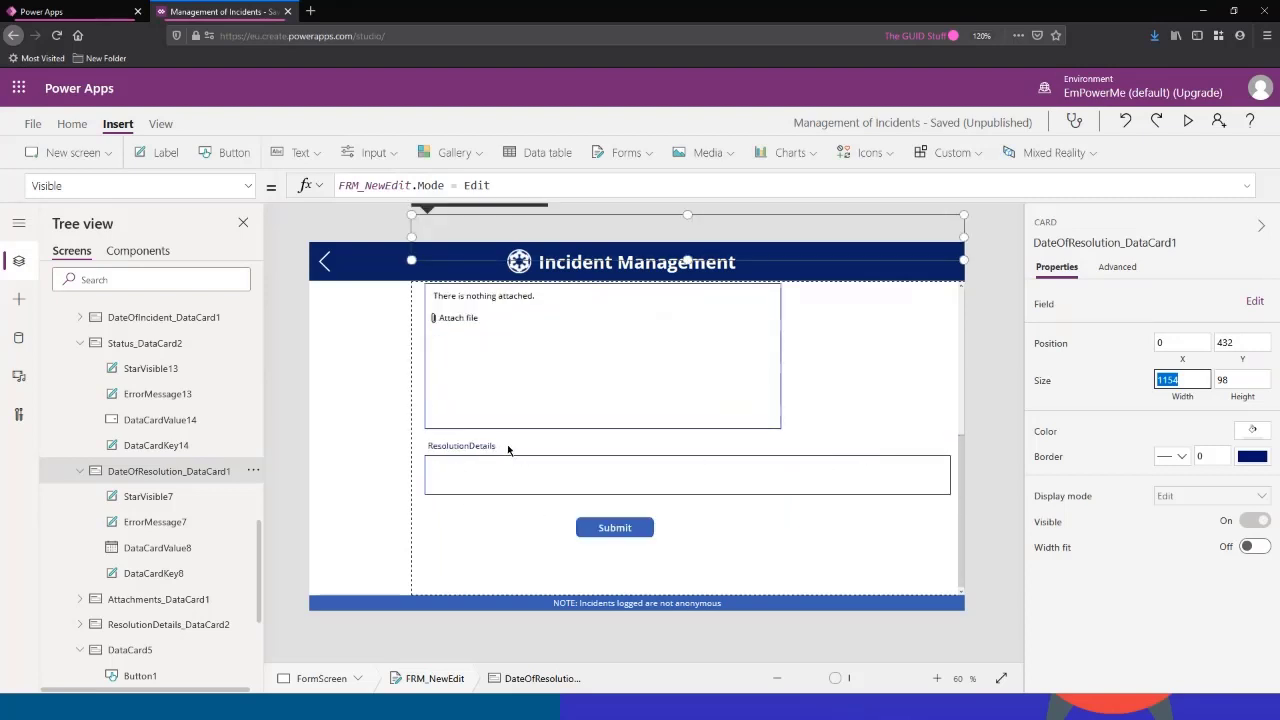
{"action": "left_click", "coordinate": [450, 440]}
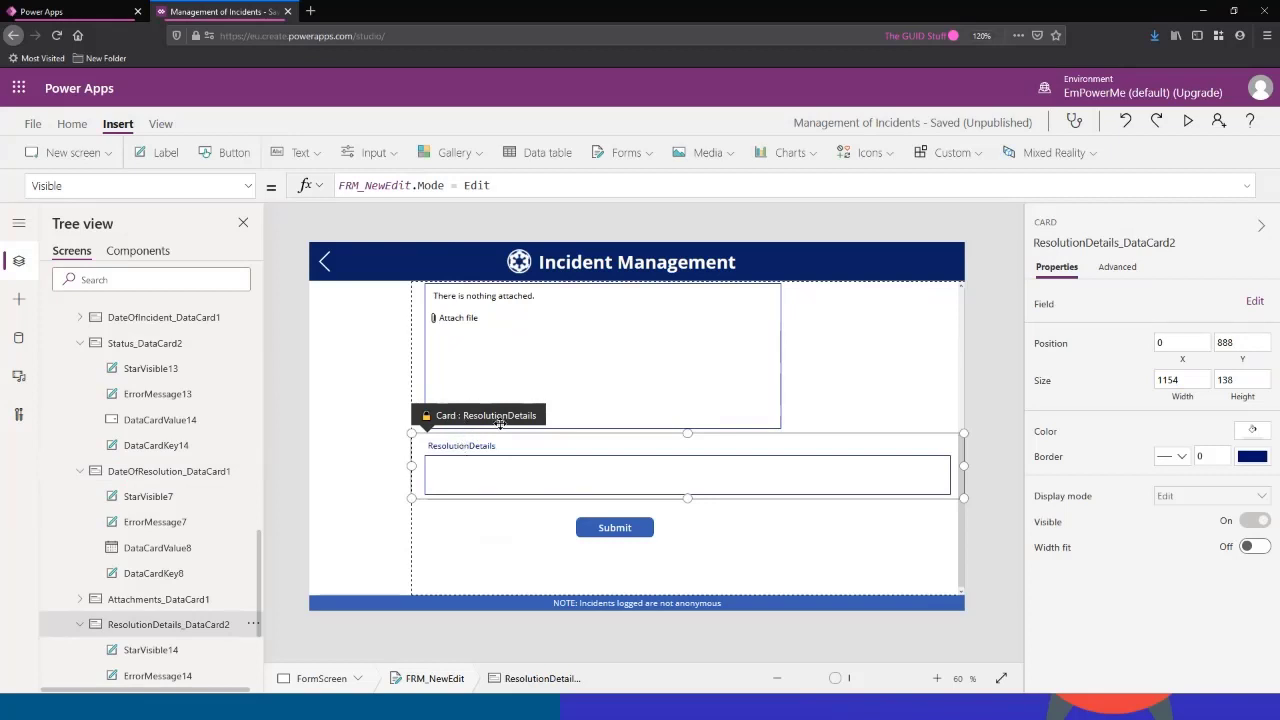
{"action": "left_click_drag", "start_coordinate": [462, 415], "coordinate": [580, 427]}
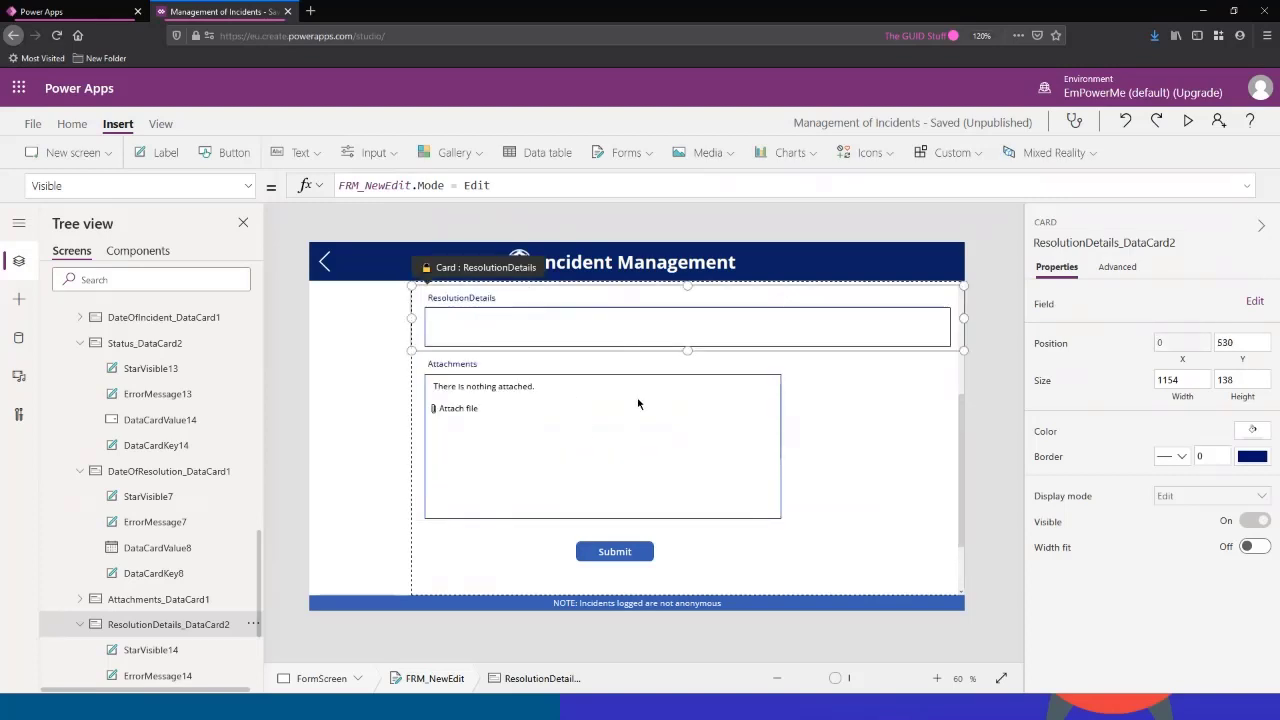
Step: Unlock the DateOfResolution card's properties and set the card's width to 400
{"action": "scroll", "coordinate": [614, 411], "scroll_direction": "up", "scroll_amount": 3}
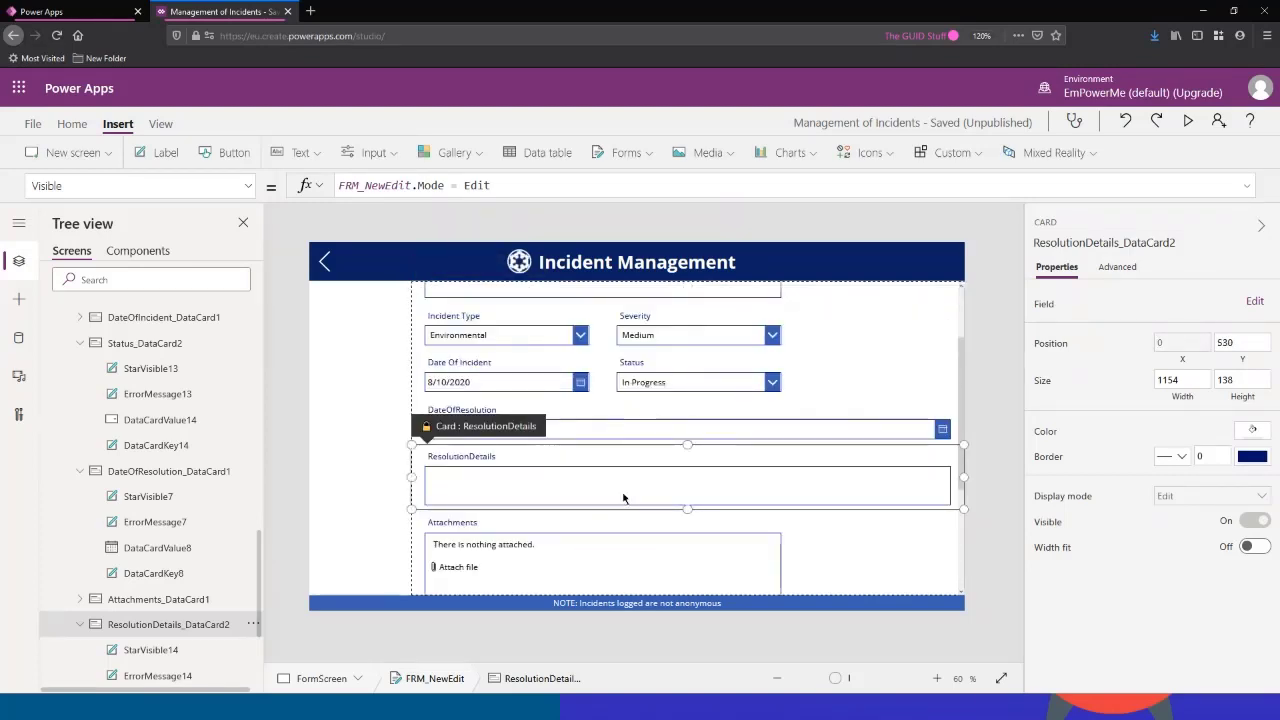
{"action": "scroll", "coordinate": [597, 375], "scroll_direction": "up", "scroll_amount": 1}
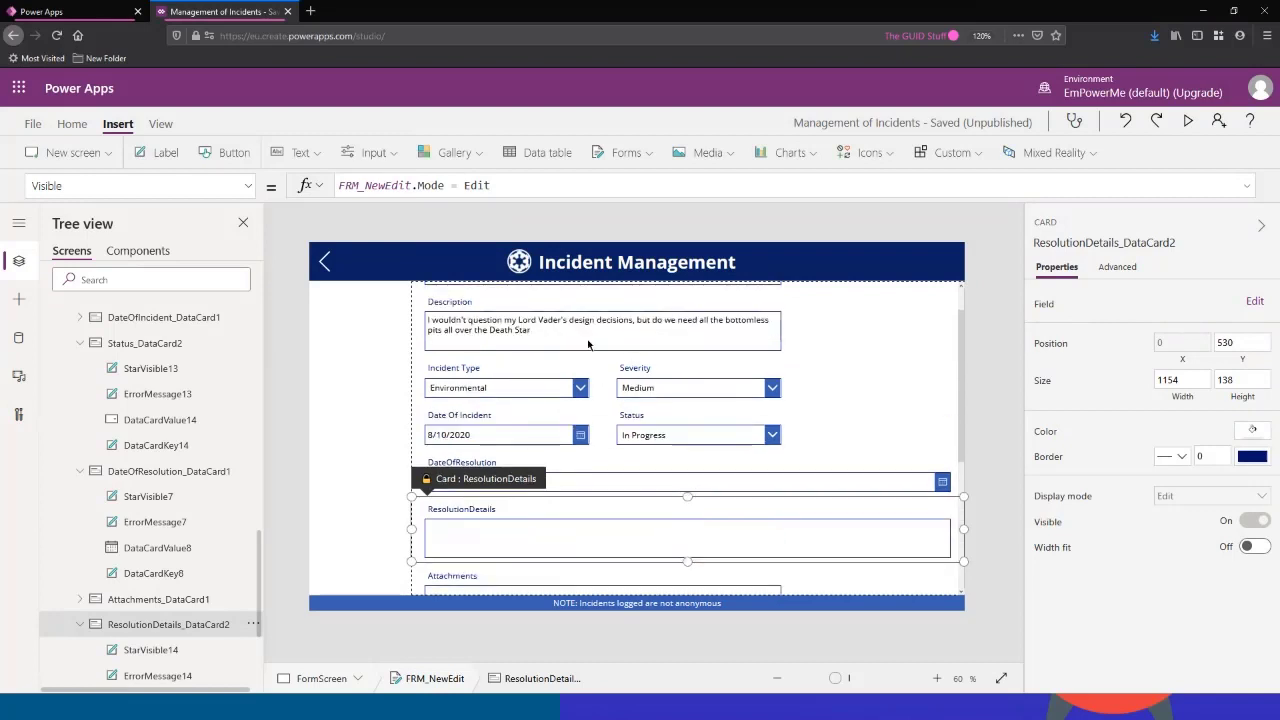
{"action": "left_click", "coordinate": [612, 462]}
{"action": "left_click", "coordinate": [618, 462]}
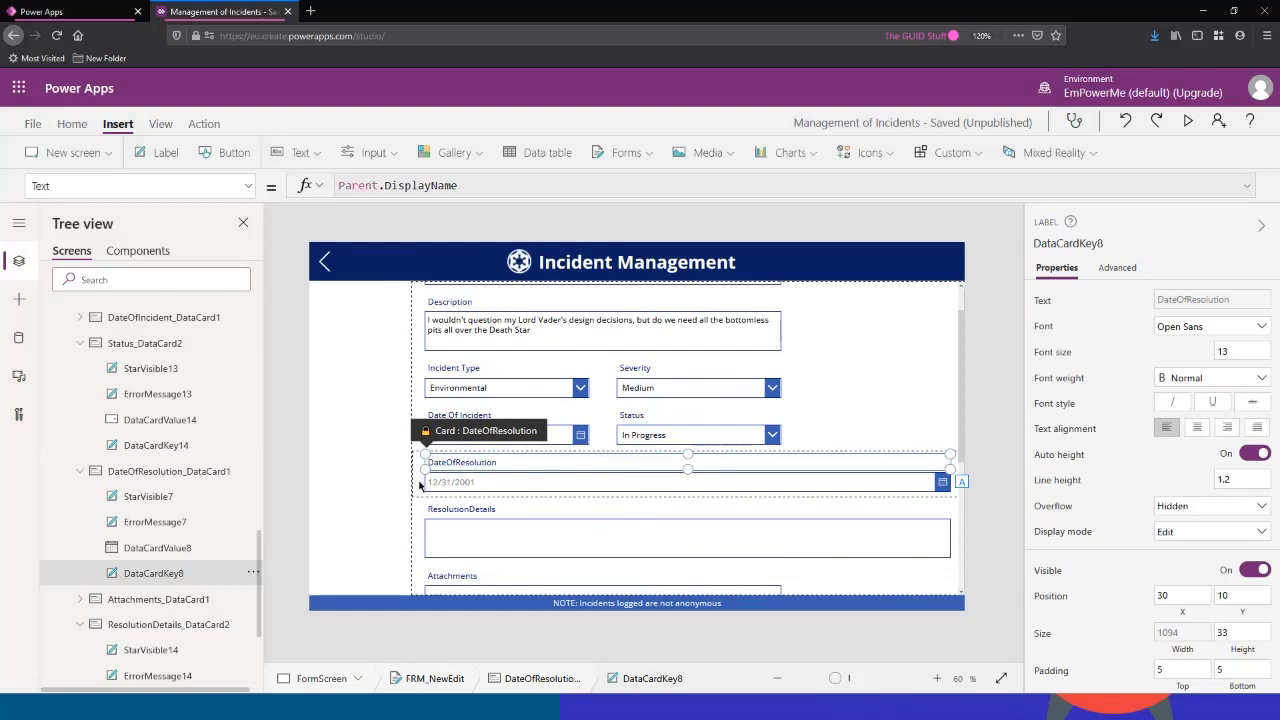
{"action": "left_click", "coordinate": [420, 485]}
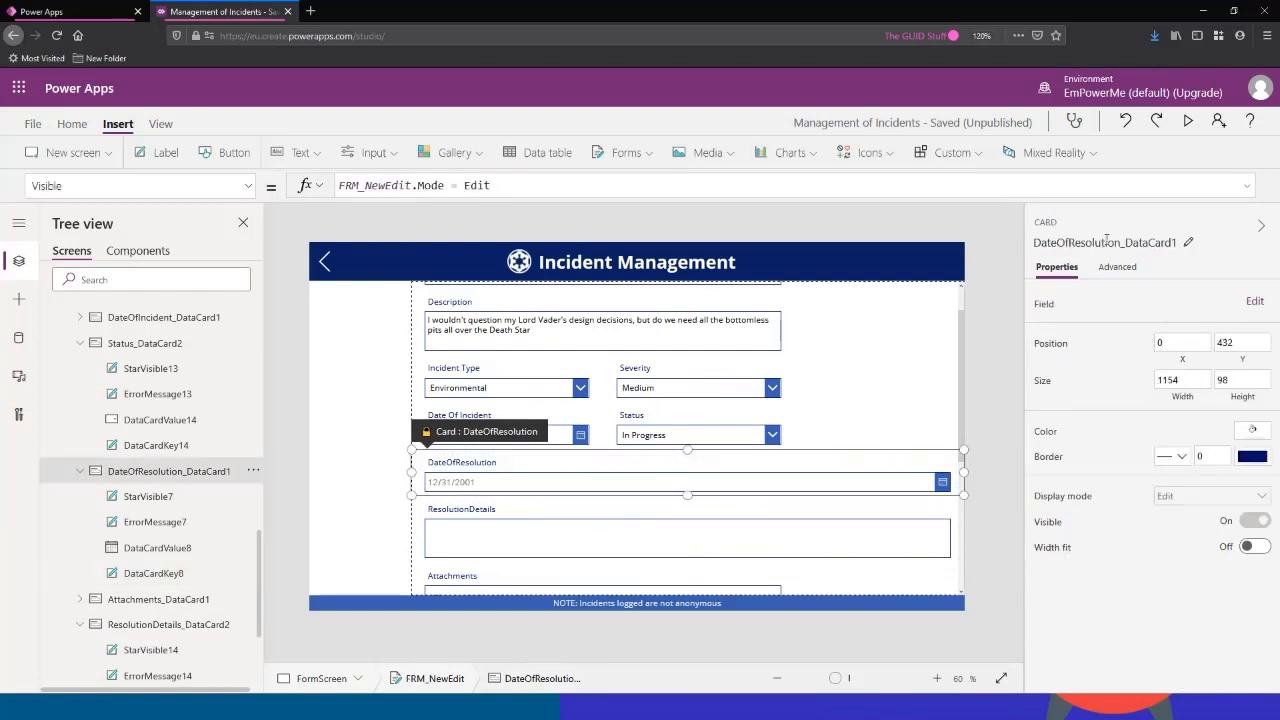
{"action": "left_click", "coordinate": [1118, 267]}
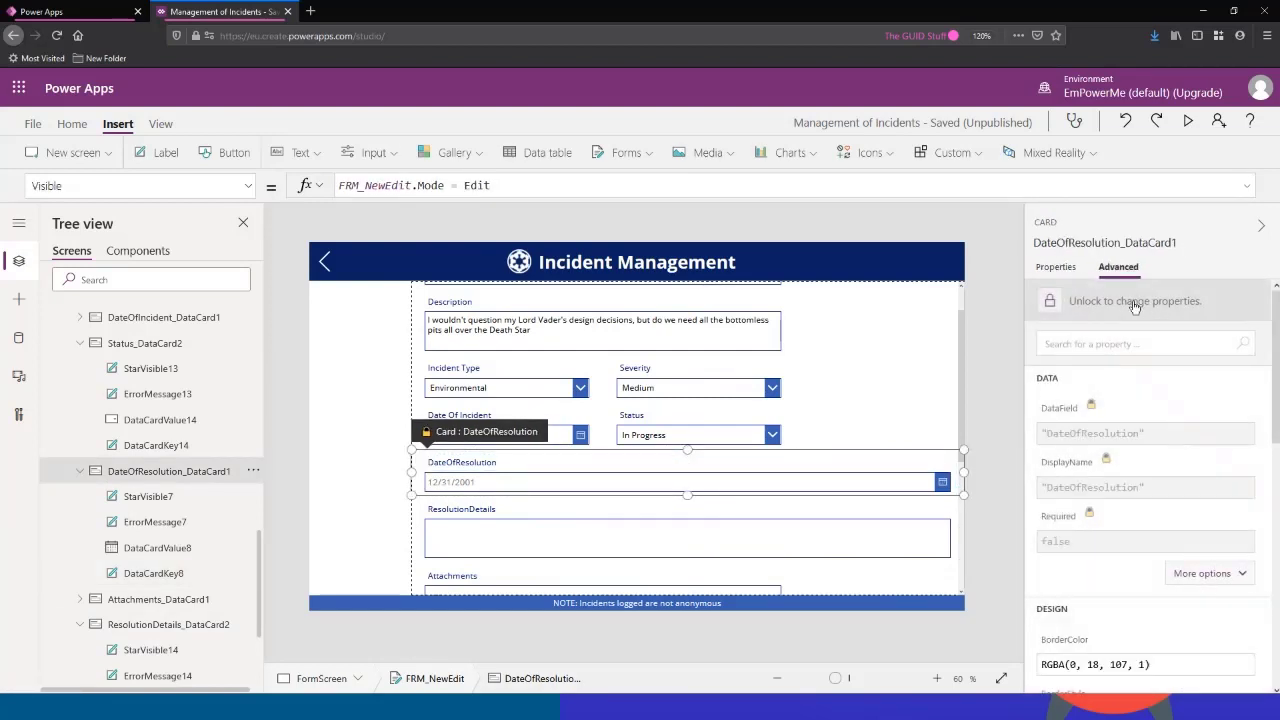
{"action": "left_click", "coordinate": [1066, 292]}
{"action": "left_click", "coordinate": [1057, 267]}
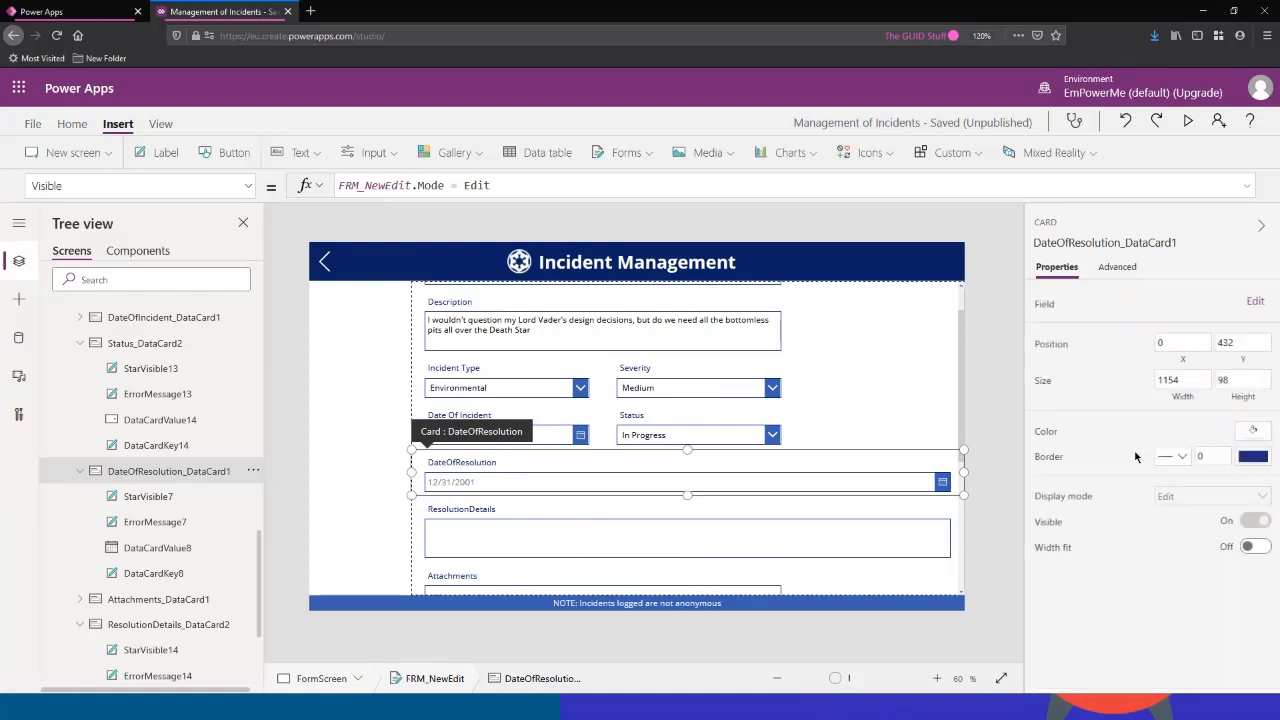
{"action": "left_click", "coordinate": [1170, 380]}
{"action": "type", "text": "4"}
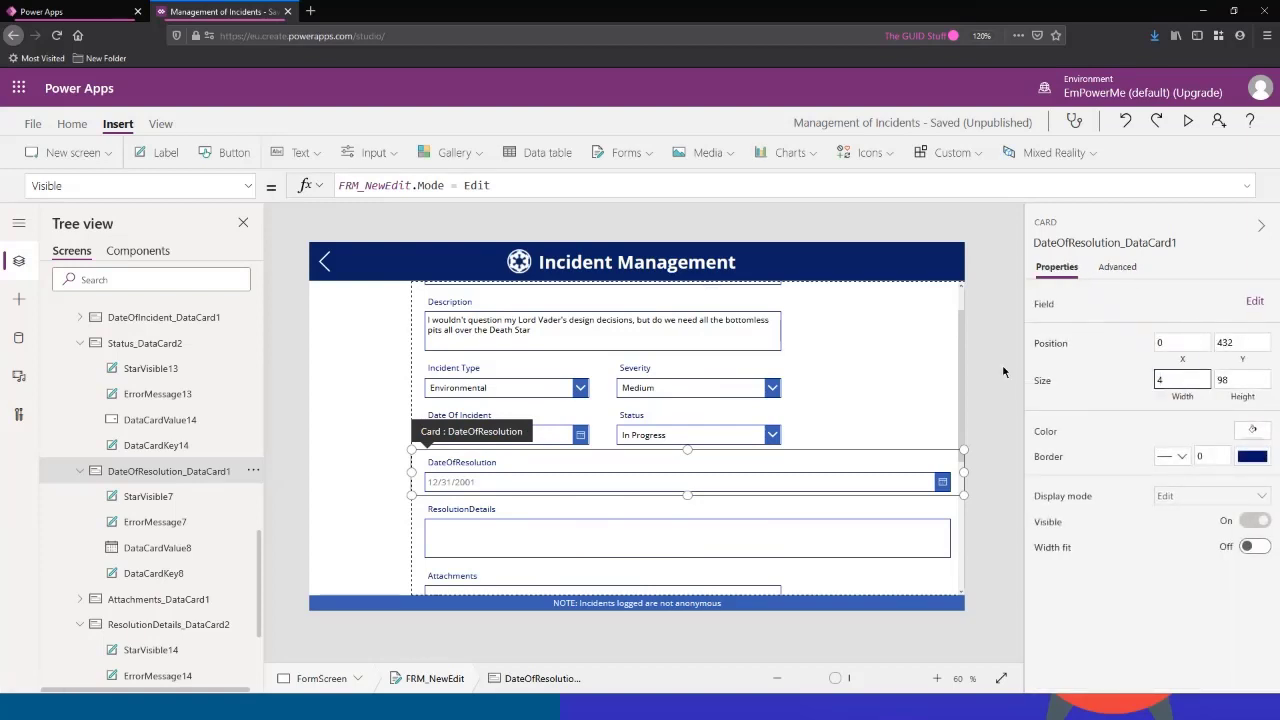
{"action": "type", "text": "00"}
{"action": "left_click", "coordinate": [1240, 379]}
Step: Unlock the ResolutionDetails card's properties and set the card's width to 800
{"action": "left_click", "coordinate": [683, 521]}
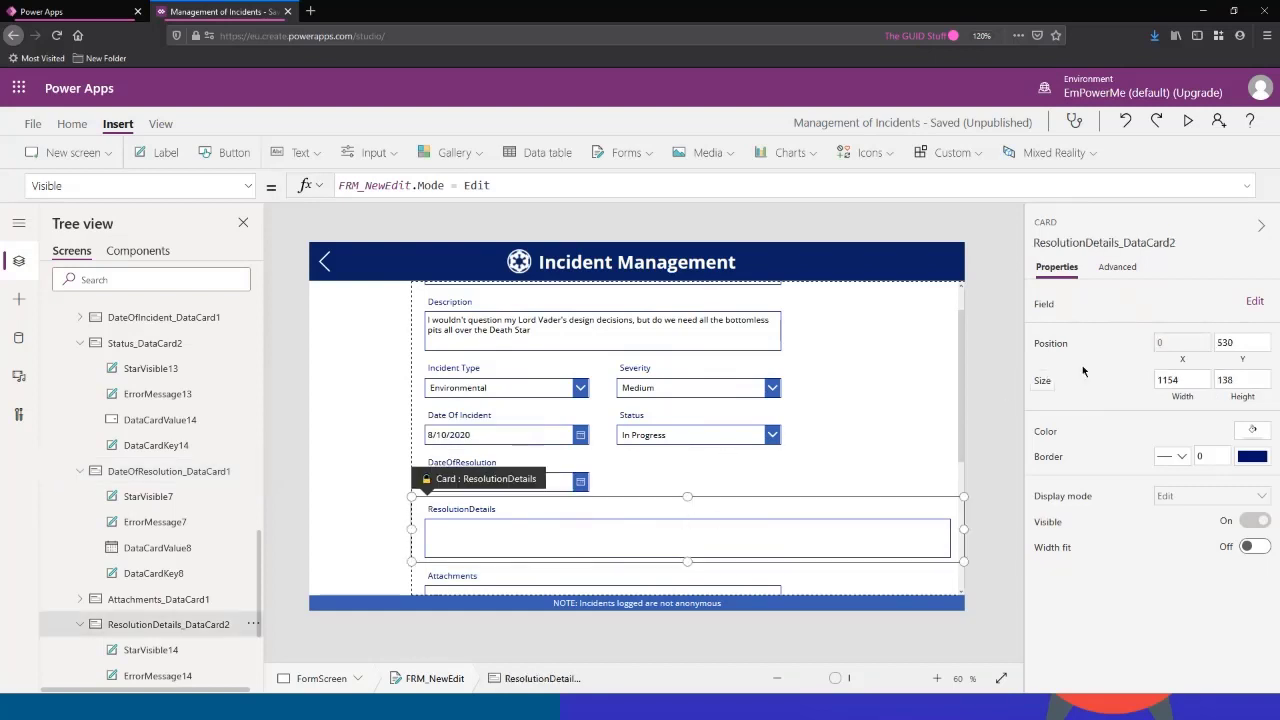
{"action": "left_click", "coordinate": [1122, 272]}
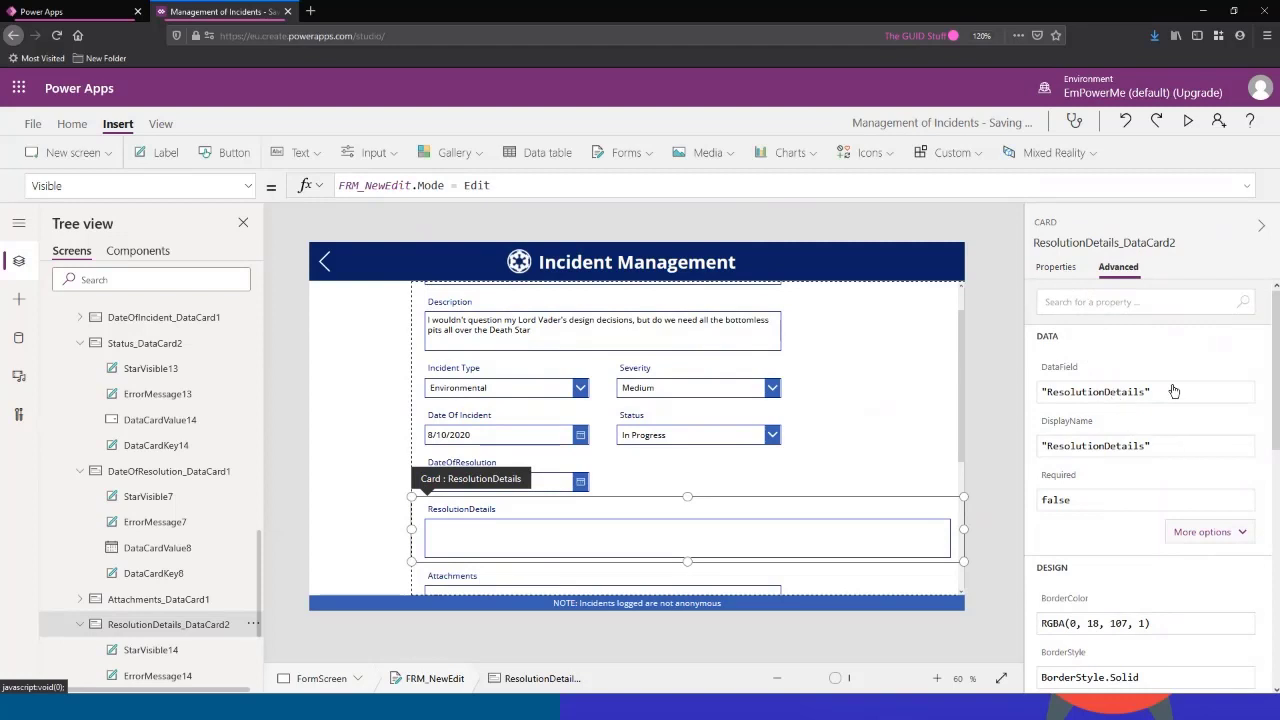
{"action": "left_click", "coordinate": [1053, 268]}
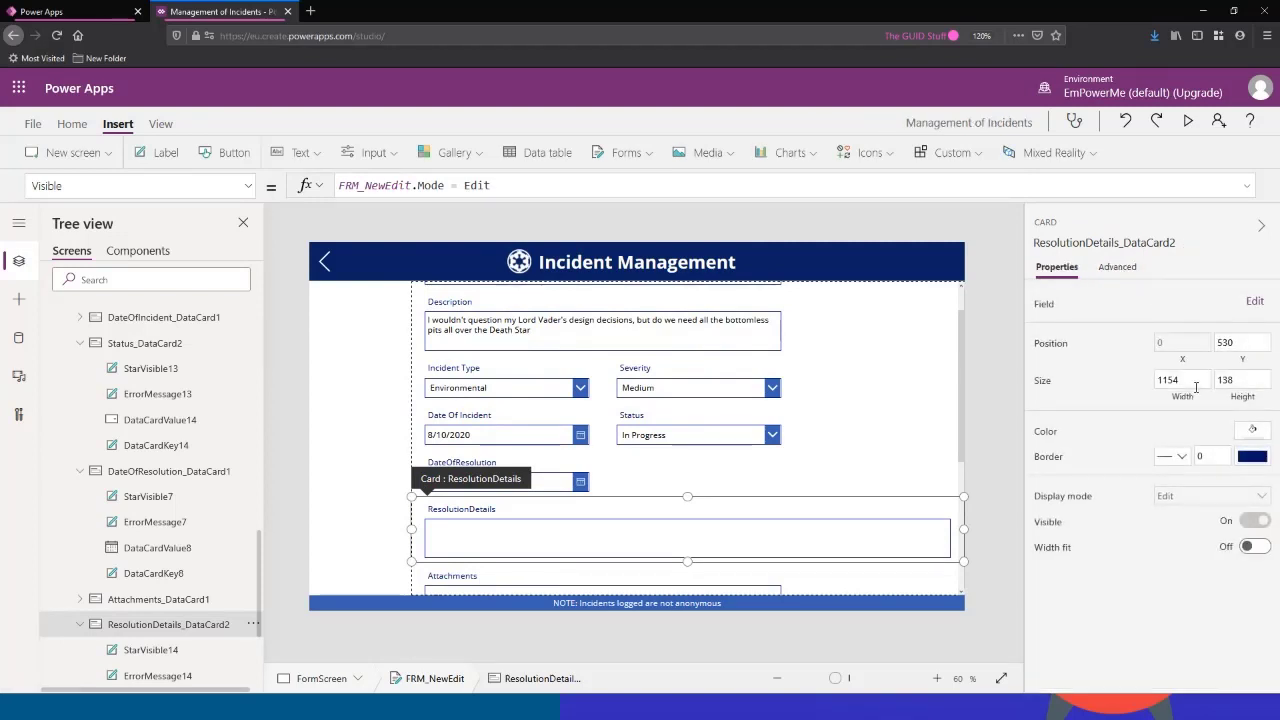
{"action": "type", "text": "800"}
{"action": "left_click", "coordinate": [1225, 380]}
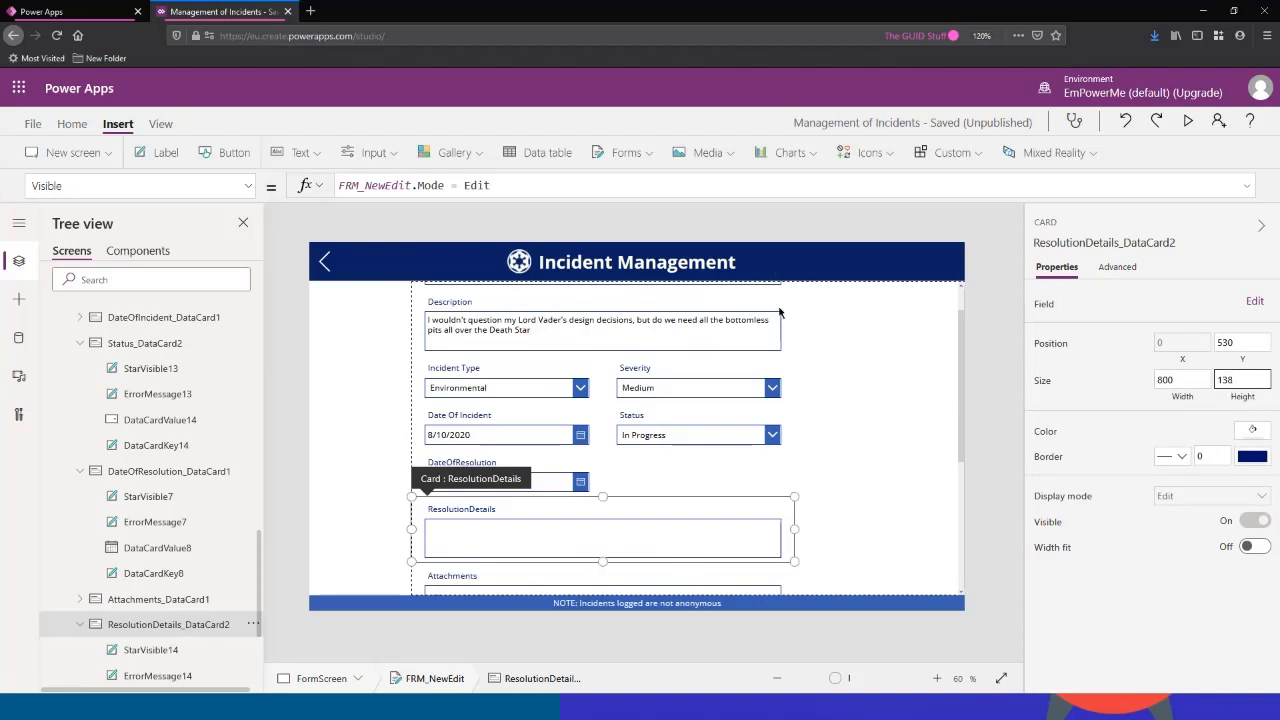
{"action": "left_click", "coordinate": [862, 459]}
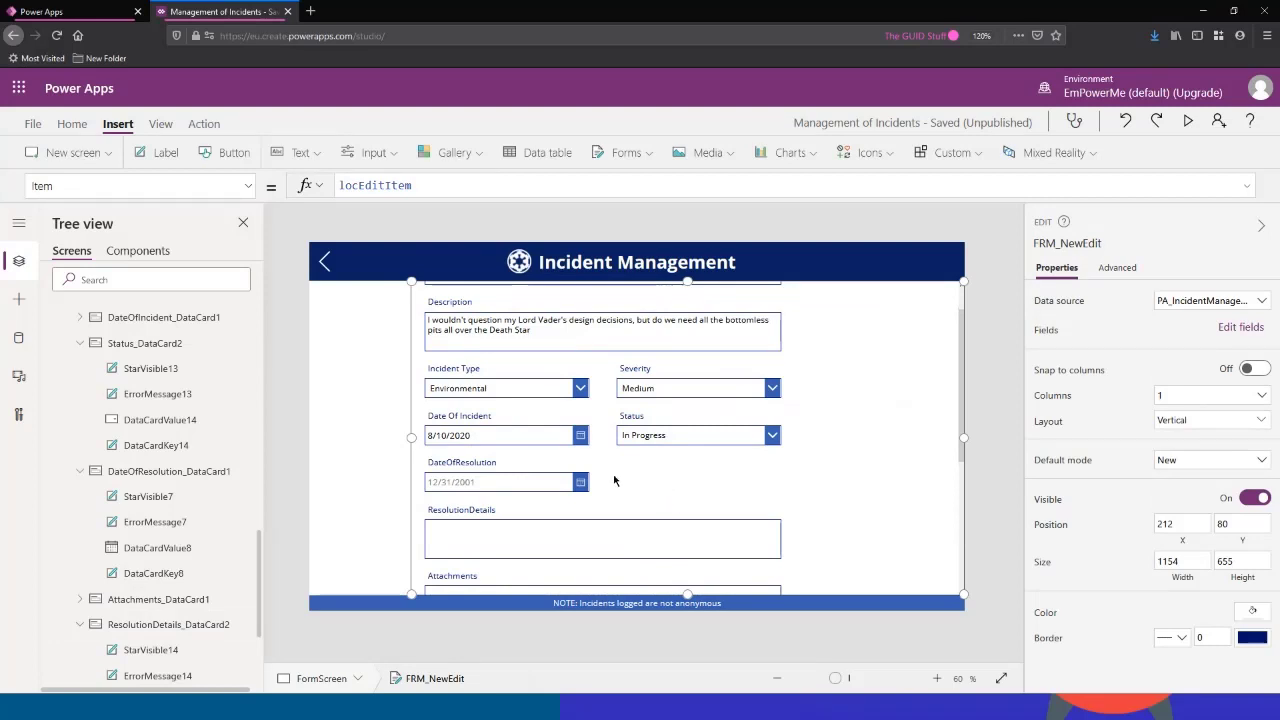
Step: Set the DateOfResolution card's DisplayName property to "Date Of Resolution"
{"action": "left_click", "coordinate": [497, 476]}
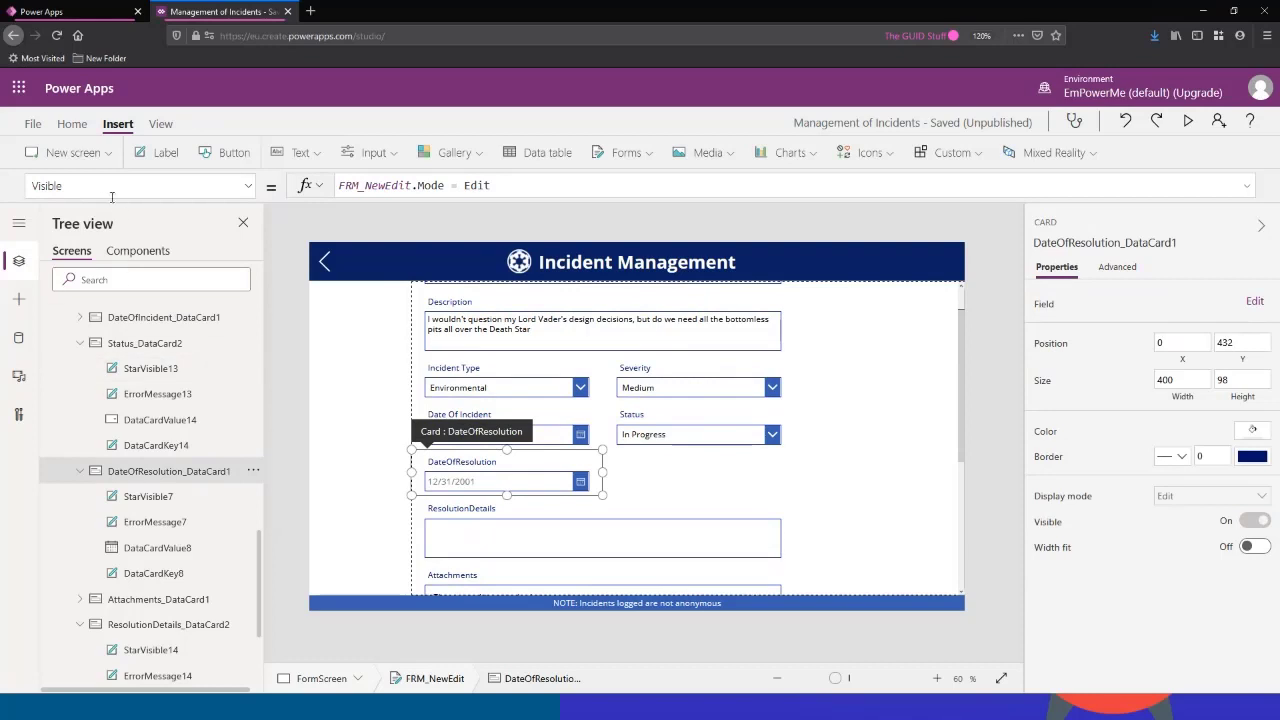
{"action": "left_click", "coordinate": [59, 185]}
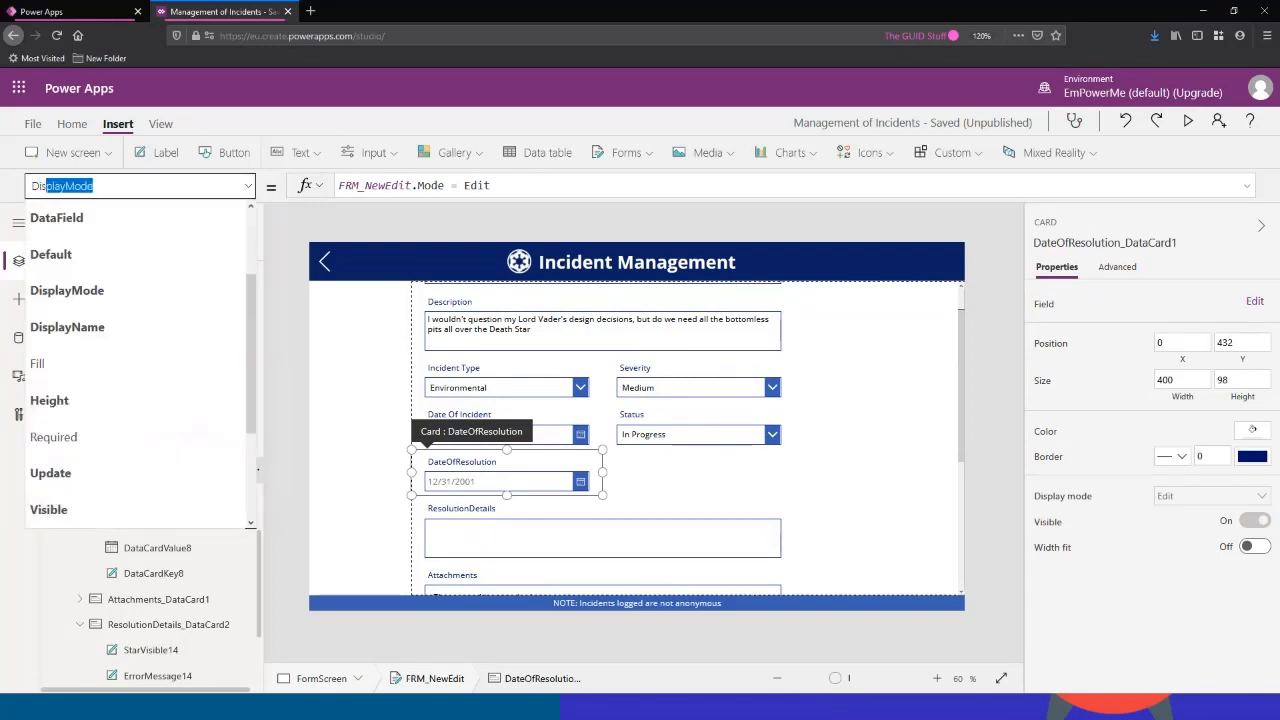
{"action": "left_click", "coordinate": [67, 290]}
{"action": "left_click", "coordinate": [100, 186]}
{"action": "left_click_drag", "start_coordinate": [62, 187], "coordinate": [163, 188]}
{"action": "type", "text": "Nam"}
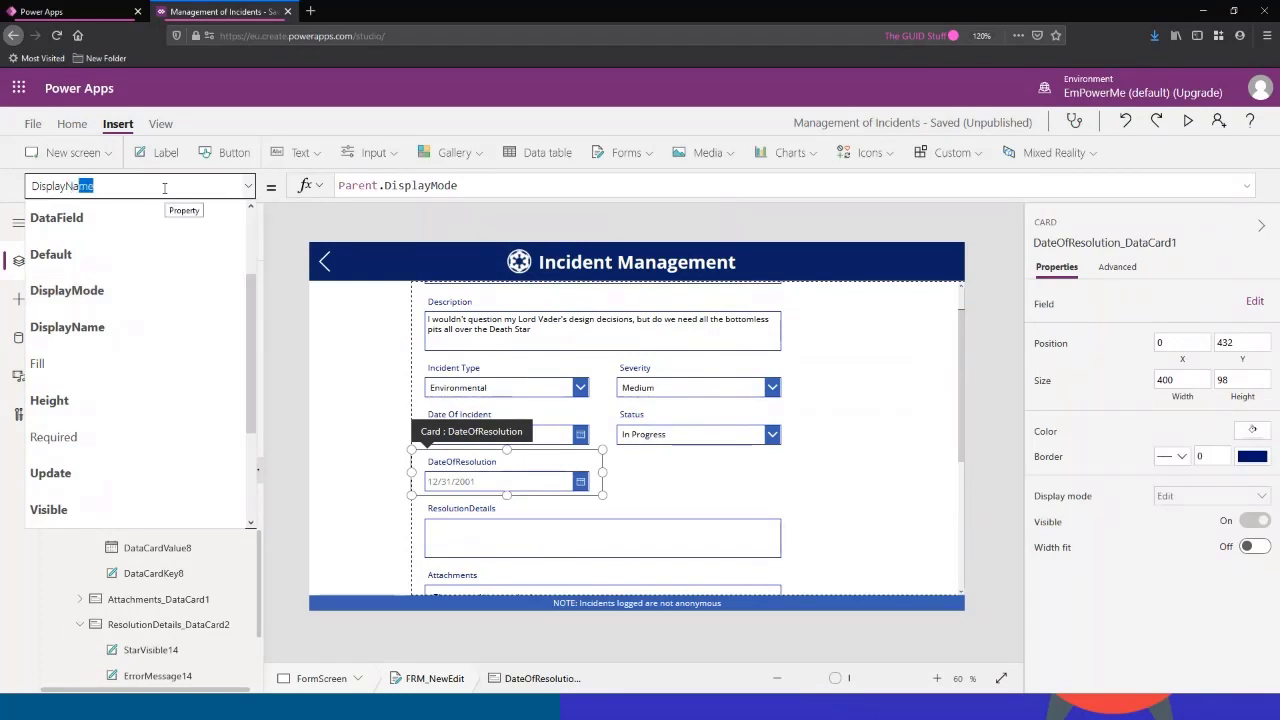
{"action": "key", "text": "Return"}
{"action": "left_click", "coordinate": [370, 186]}
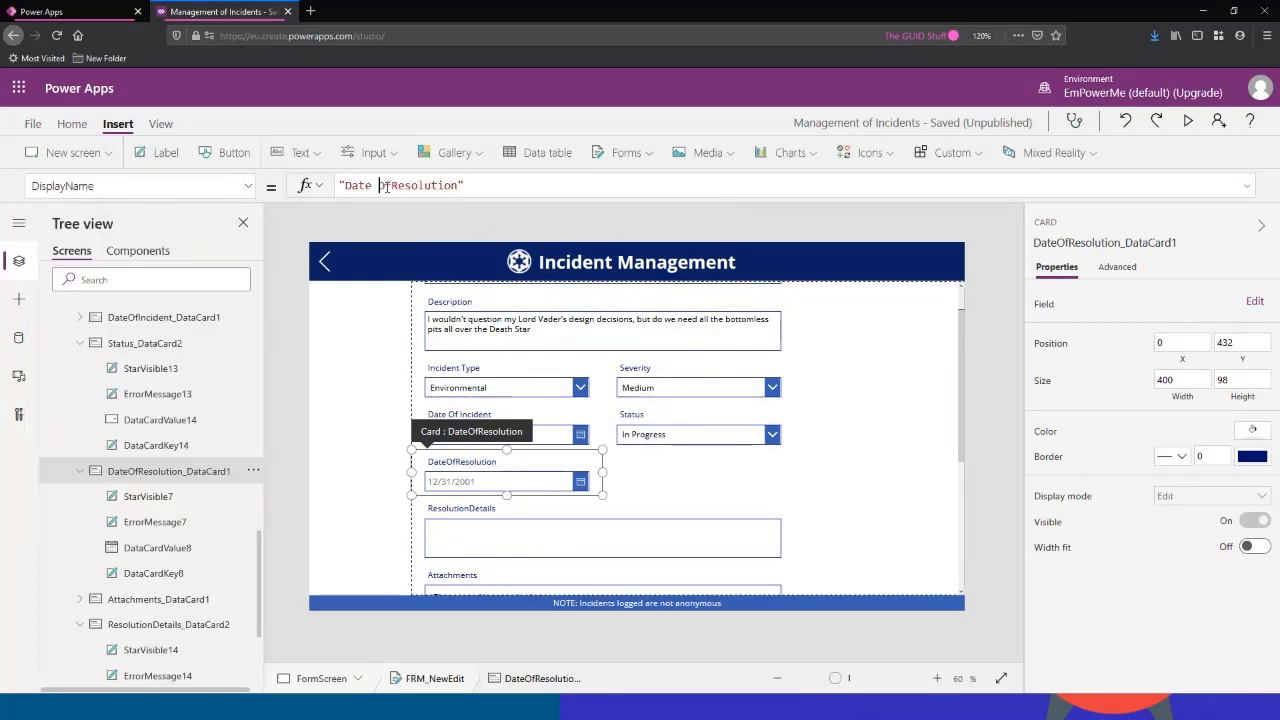
{"action": "left_click", "coordinate": [391, 186]}
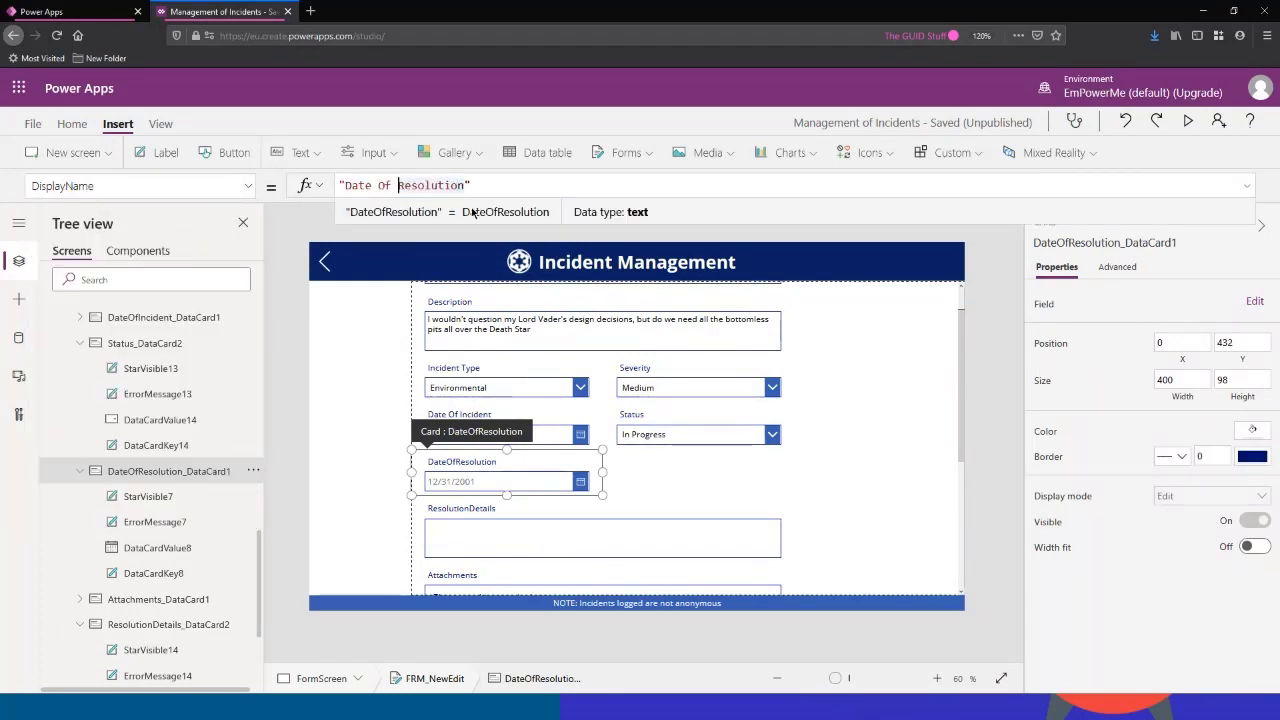
Step: Set the ResolutionDetails card's DisplayName property to "Resolution Details"
{"action": "left_click", "coordinate": [516, 512]}
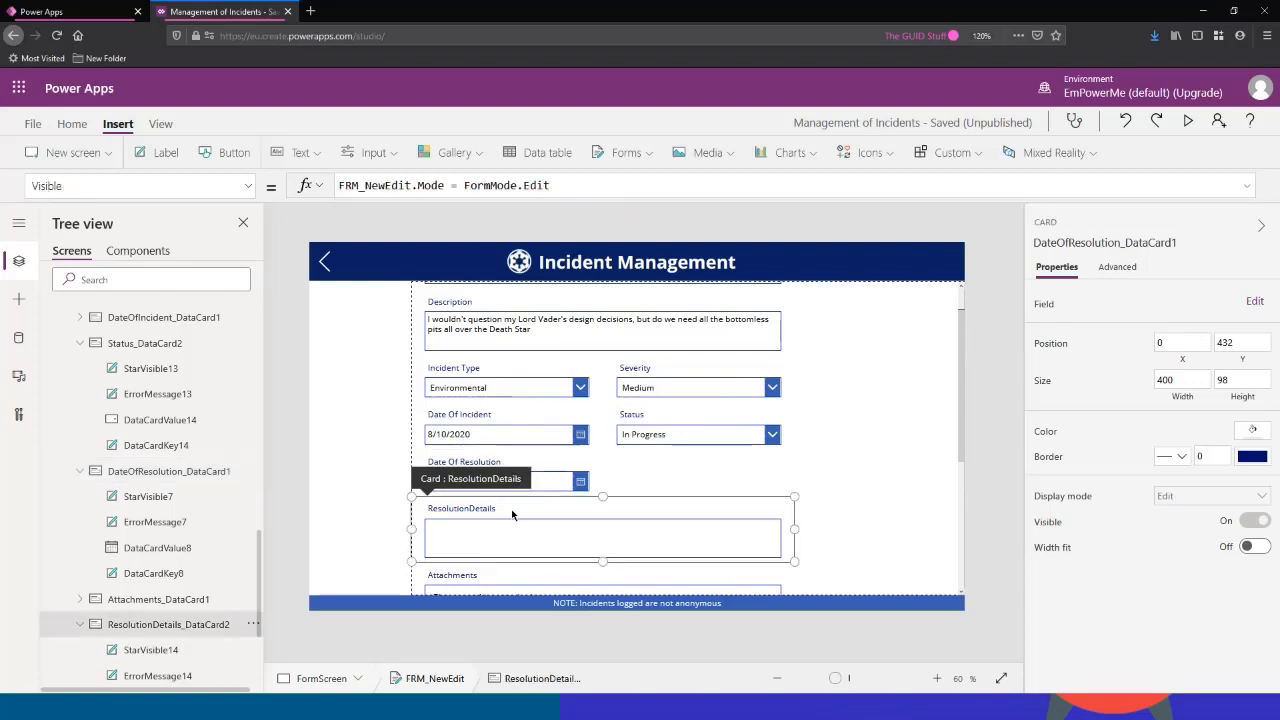
{"action": "left_click", "coordinate": [140, 186]}
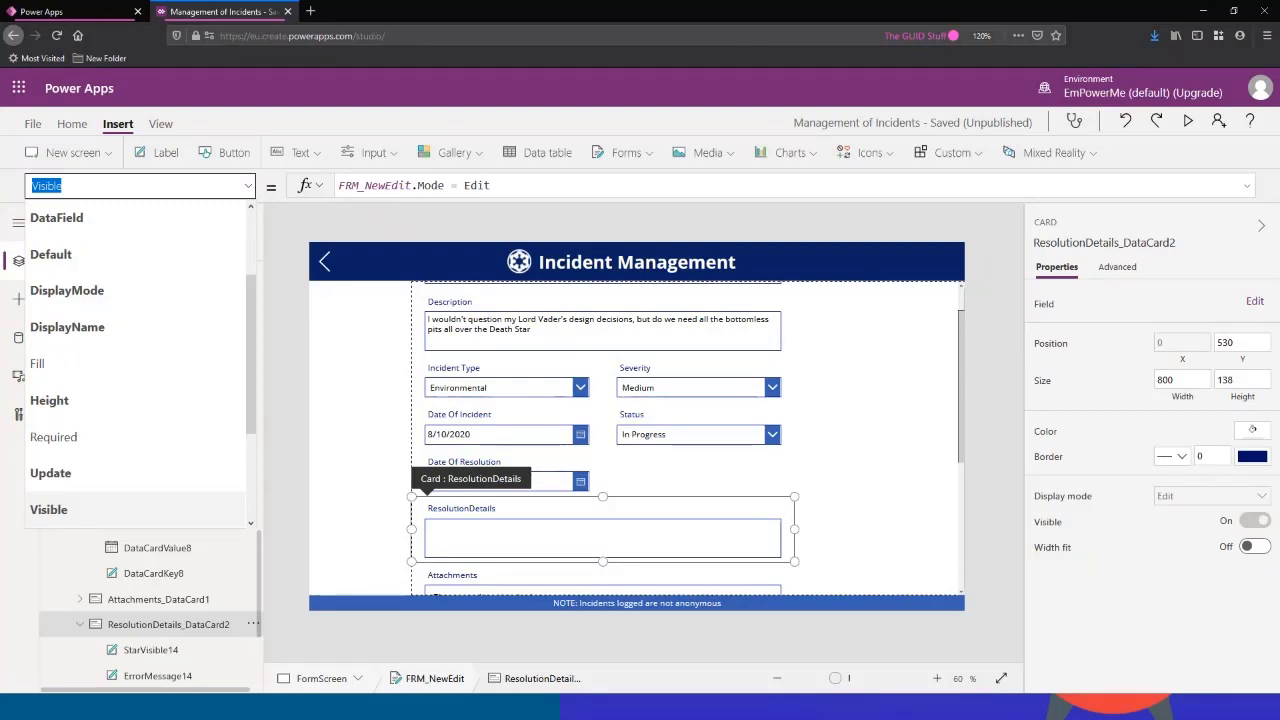
{"action": "left_click", "coordinate": [95, 327]}
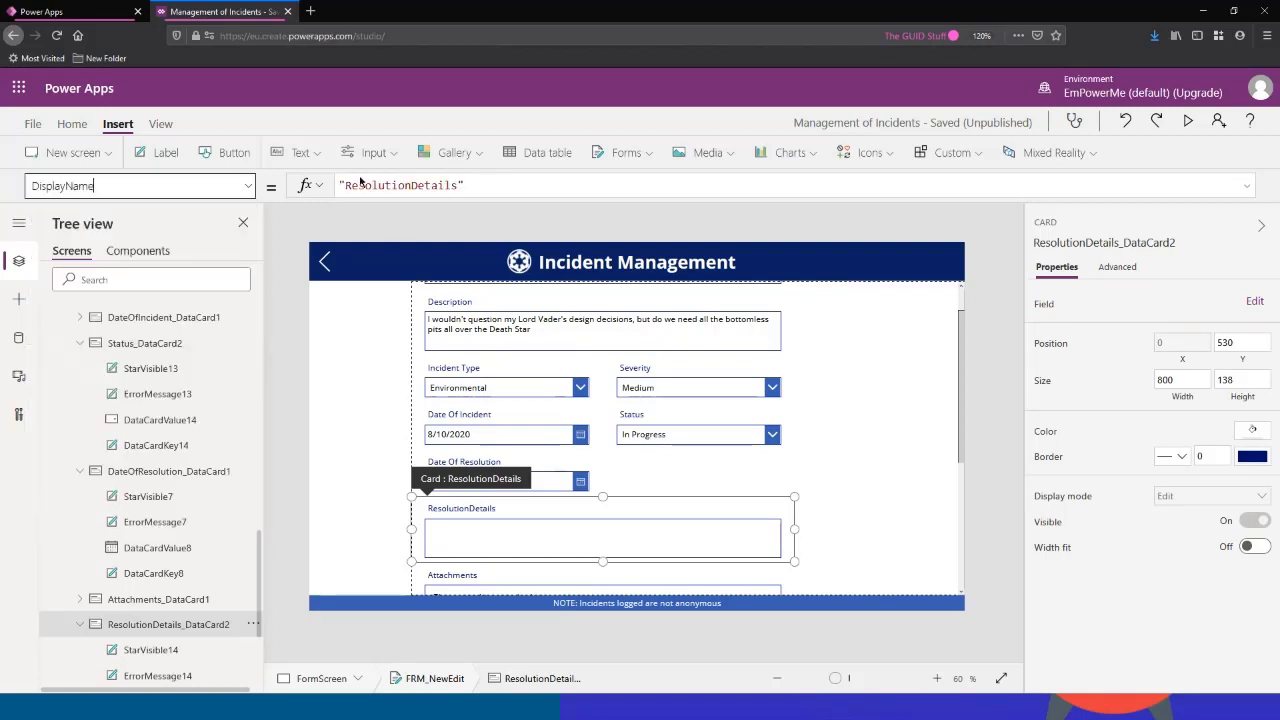
{"action": "left_click", "coordinate": [412, 186]}
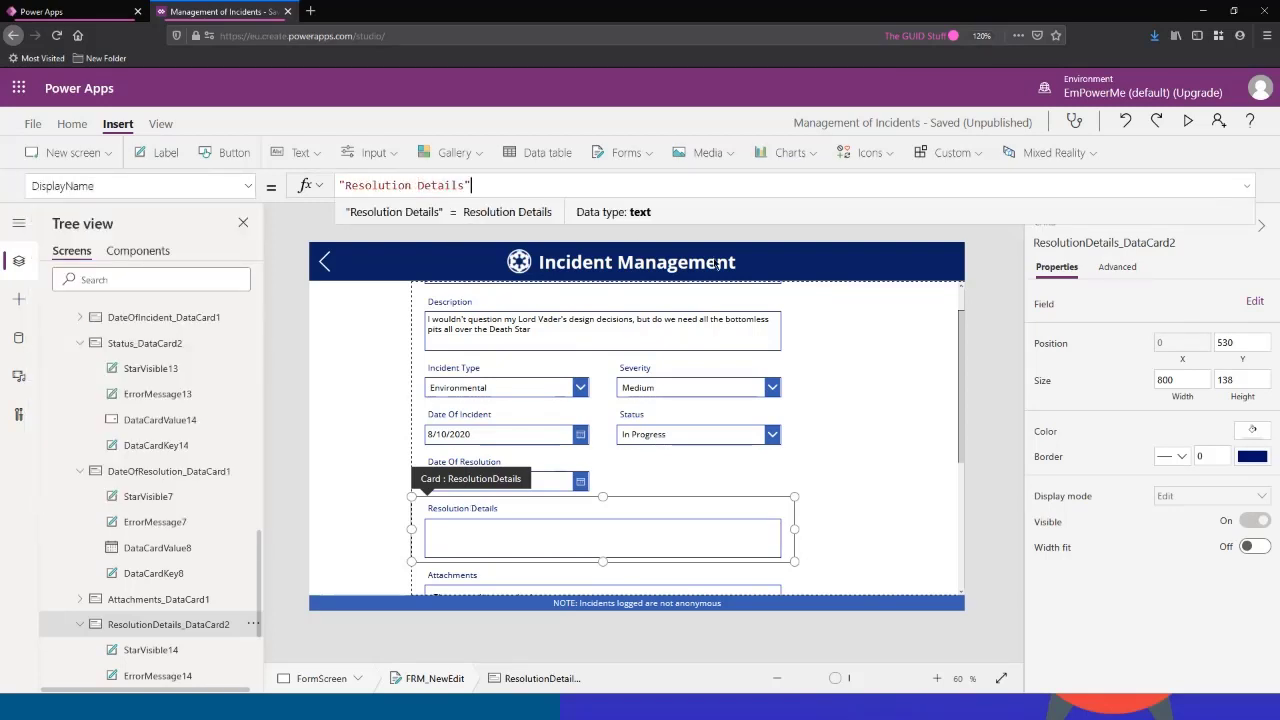
{"action": "left_click", "coordinate": [984, 310]}
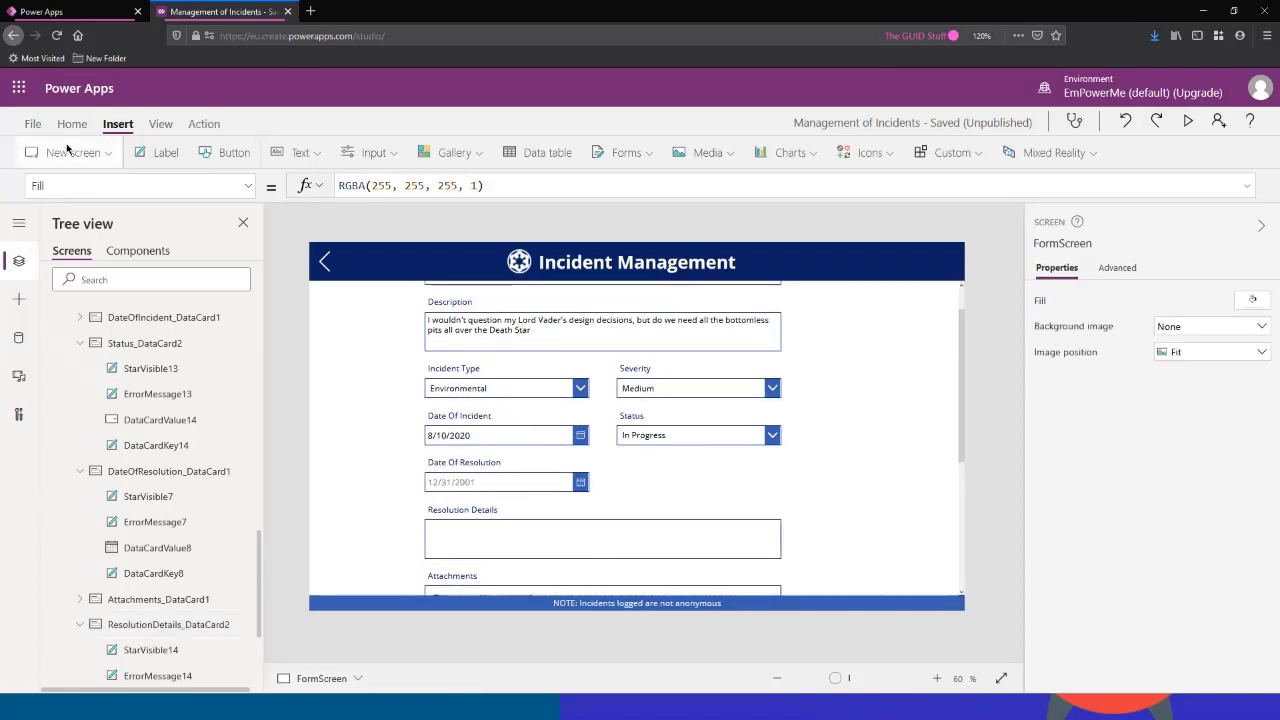
Step: Save the Management of Incidents app and return to the form screen in the editor
{"action": "left_click", "coordinate": [33, 124]}
{"action": "left_click", "coordinate": [218, 364]}
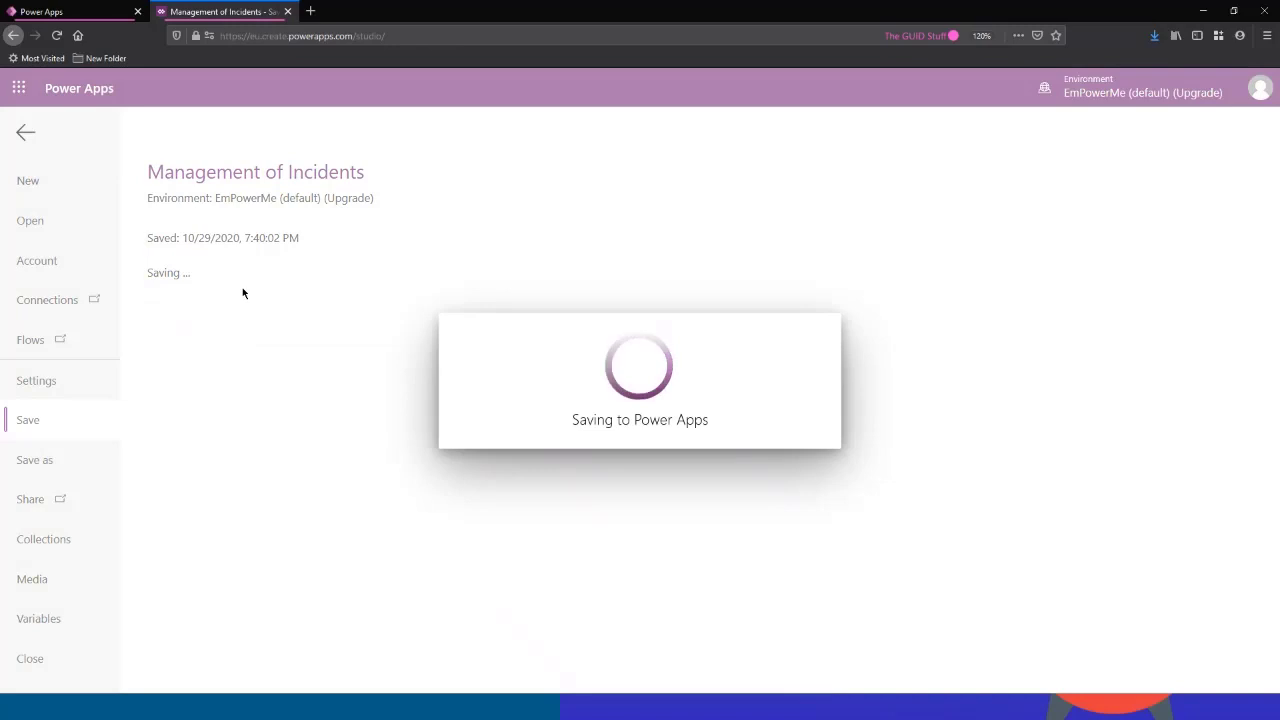
{"action": "left_click", "coordinate": [260, 242]}
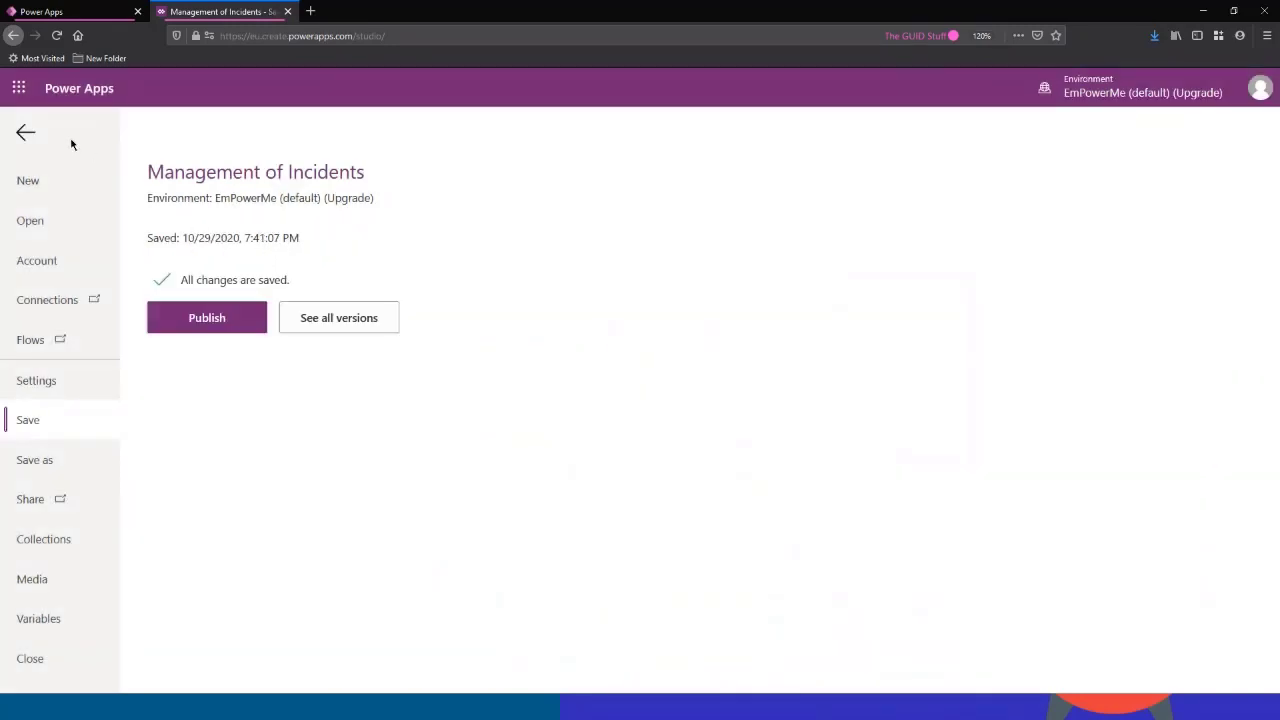
{"action": "left_click", "coordinate": [26, 135]}
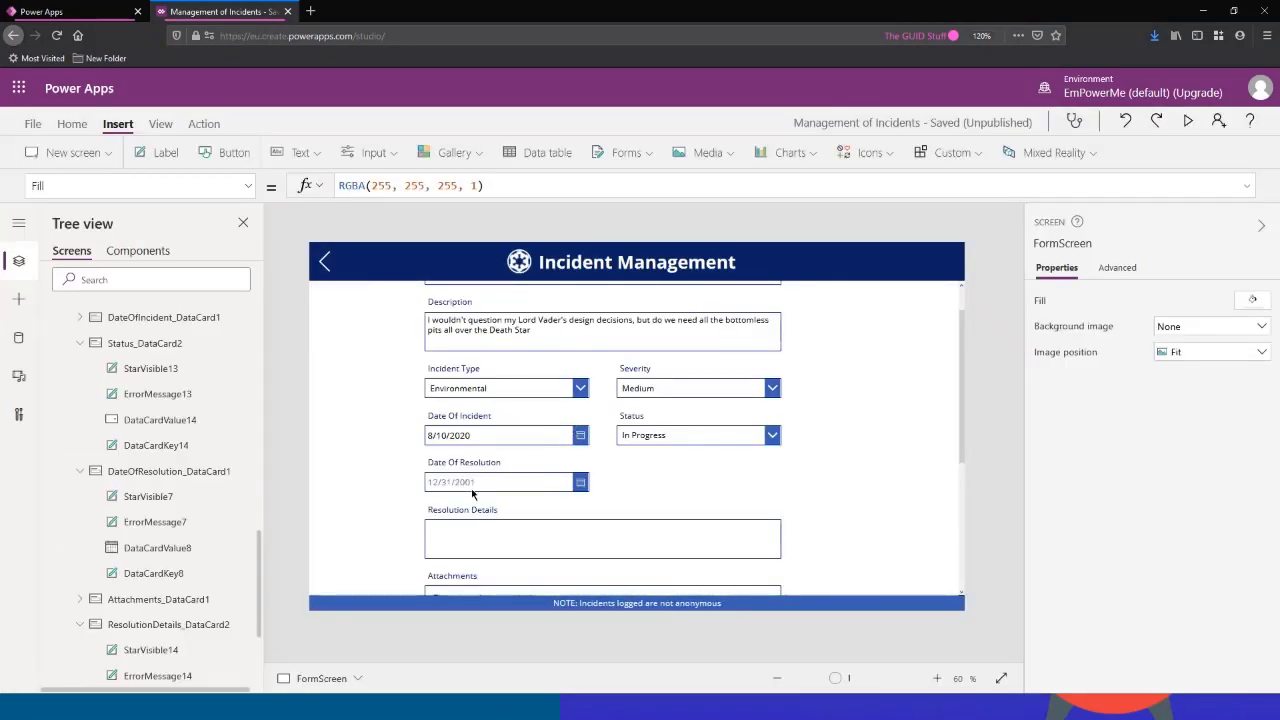
Step: Preview the app and open a blank form for a new incident to check which cards it shows
{"action": "scroll", "coordinate": [686, 506], "scroll_direction": "down", "scroll_amount": 2}
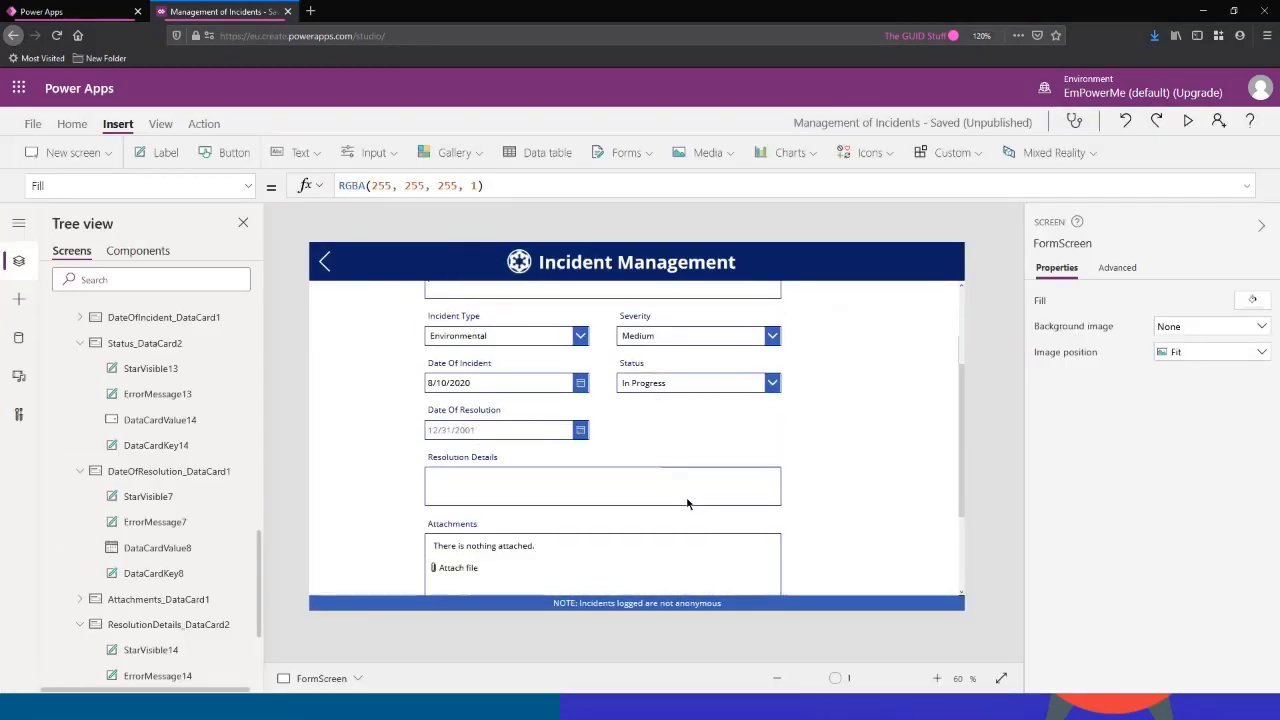
{"action": "scroll", "coordinate": [580, 460], "scroll_direction": "up", "scroll_amount": 1}
{"action": "left_click", "coordinate": [1188, 121]}
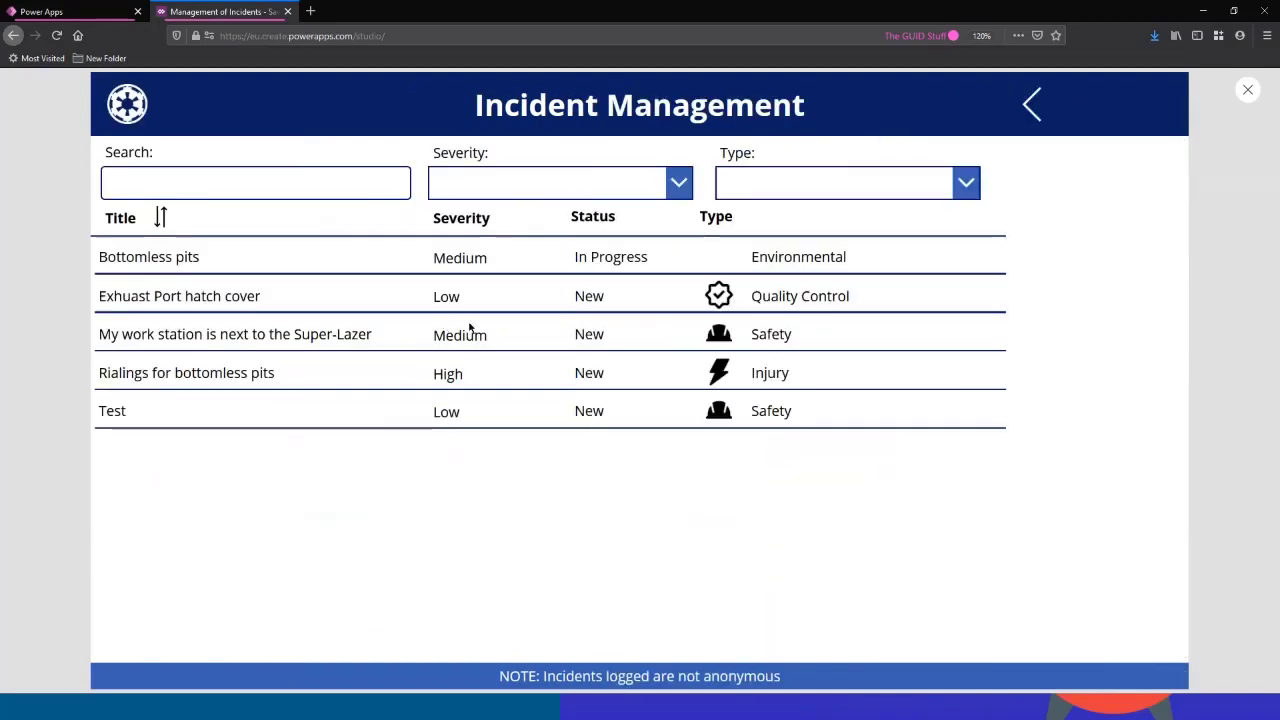
{"action": "left_click", "coordinate": [1100, 108]}
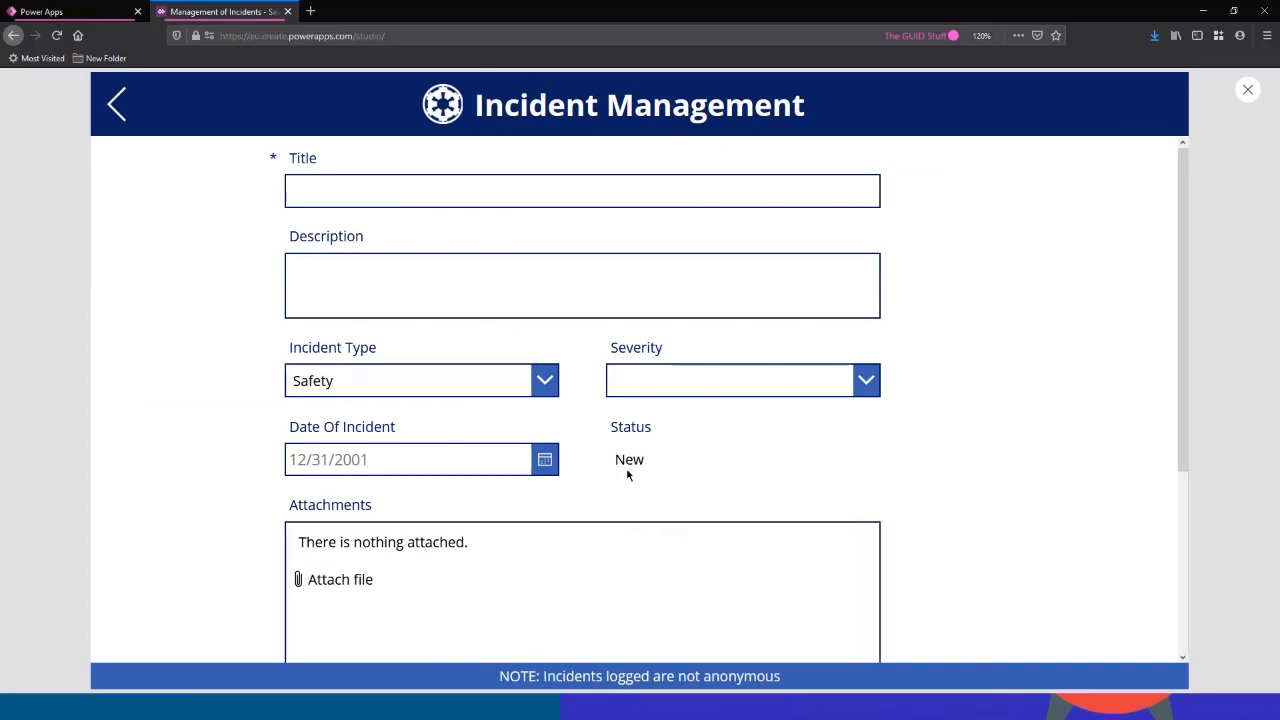
Step: Open an existing incident in the preview, set its Status to Resolved, and return to the editor
{"action": "left_click", "coordinate": [134, 106]}
{"action": "left_click", "coordinate": [1102, 440]}
{"action": "scroll", "coordinate": [540, 500], "scroll_direction": "down", "scroll_amount": 1}
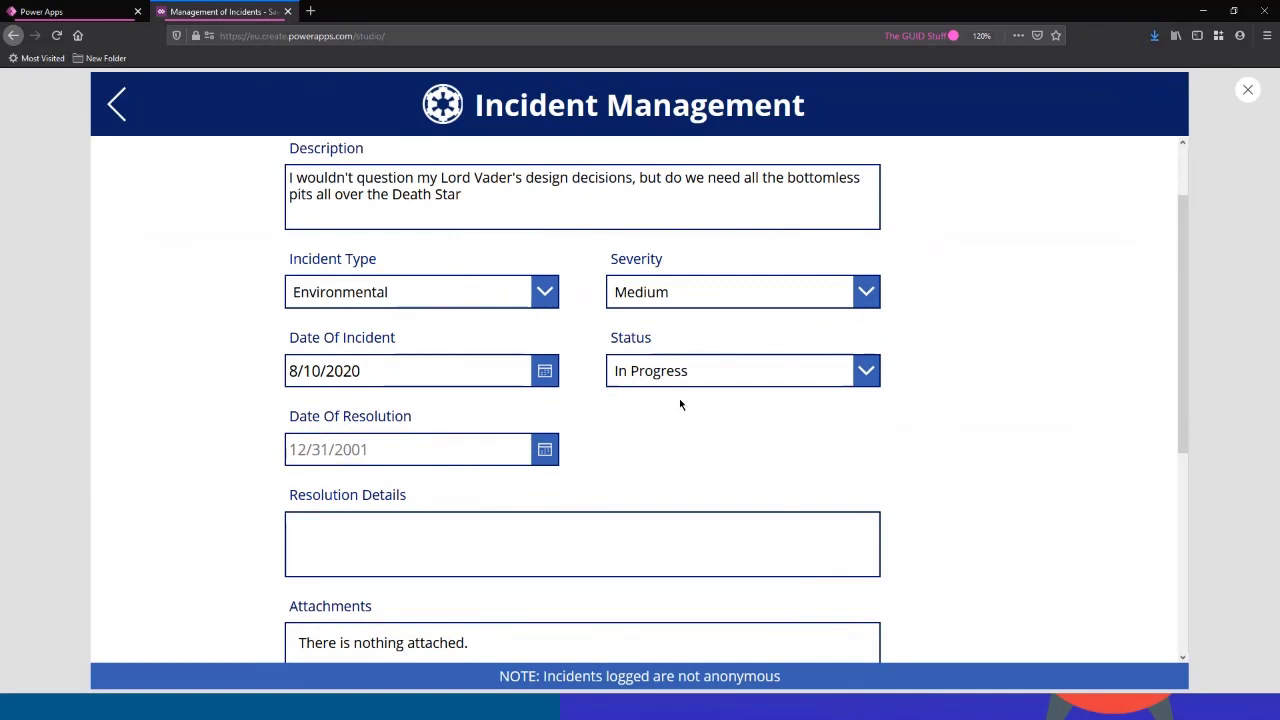
{"action": "left_click", "coordinate": [705, 381]}
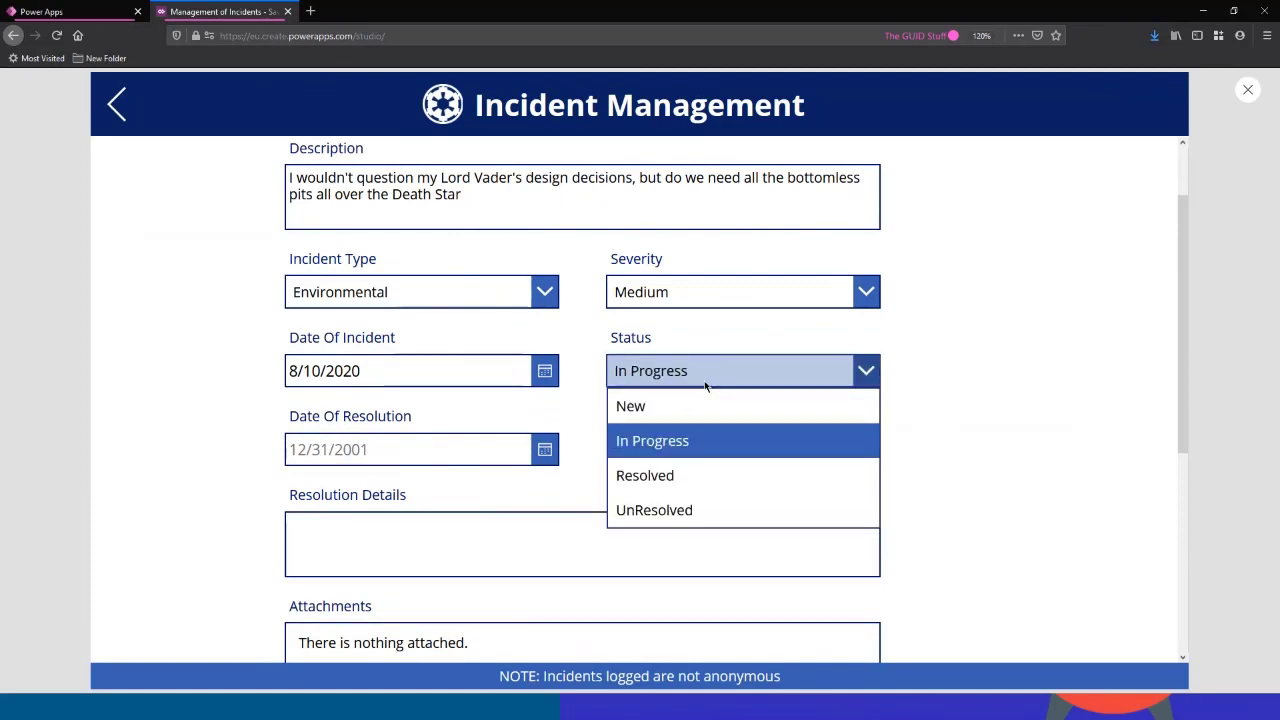
{"action": "left_click", "coordinate": [710, 478]}
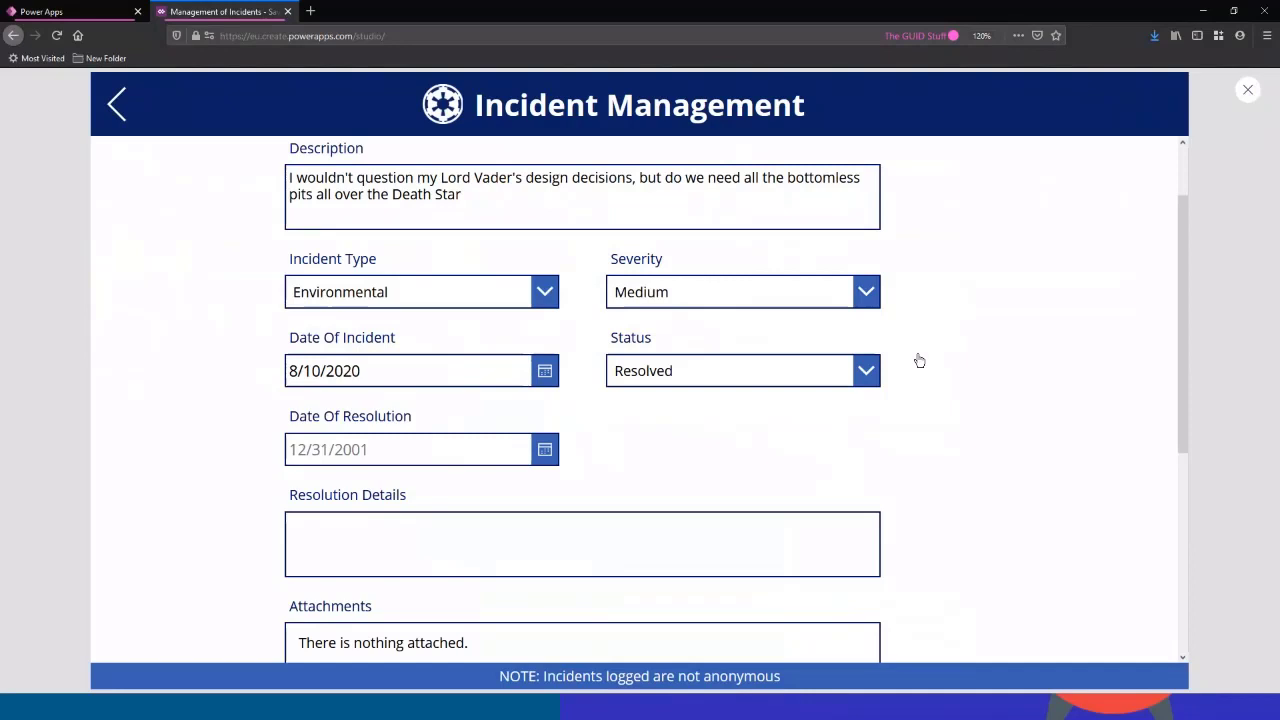
{"action": "key", "text": "Escape"}
Step: Open the DisplayMode formula of the Date Of Resolution card to examine how its mode is set
{"action": "left_click", "coordinate": [532, 452]}
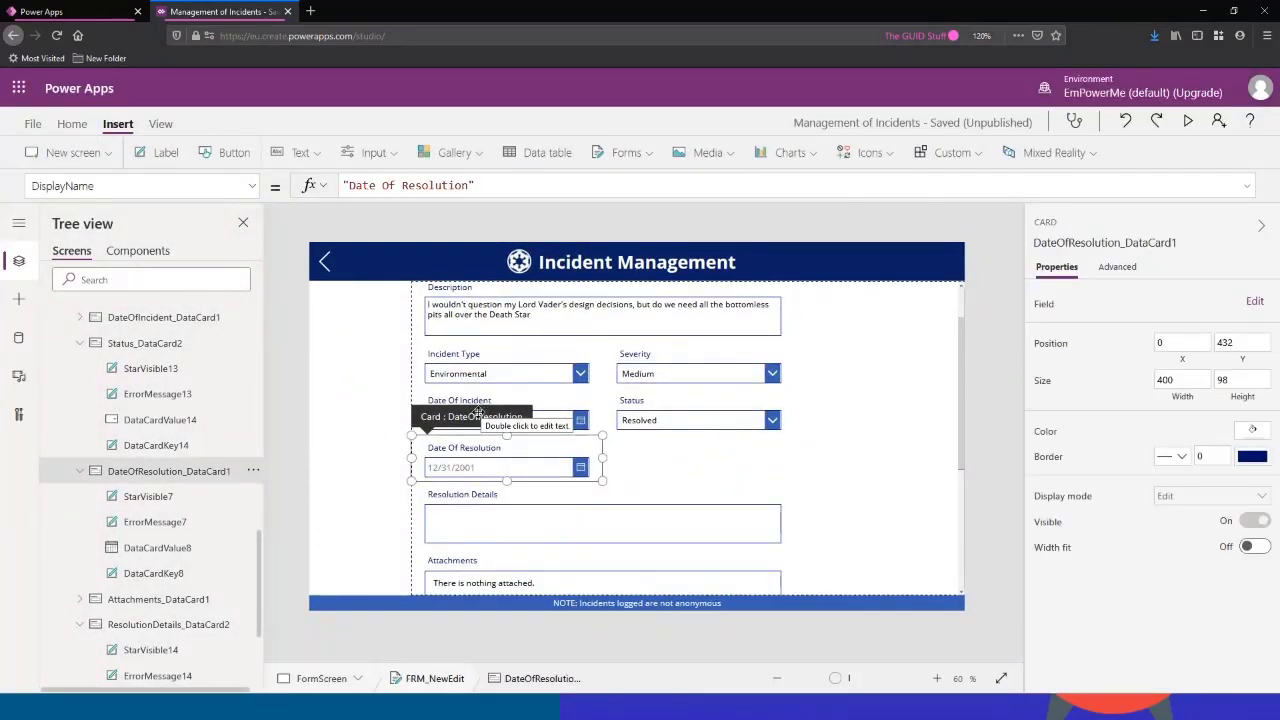
{"action": "left_click", "coordinate": [252, 186]}
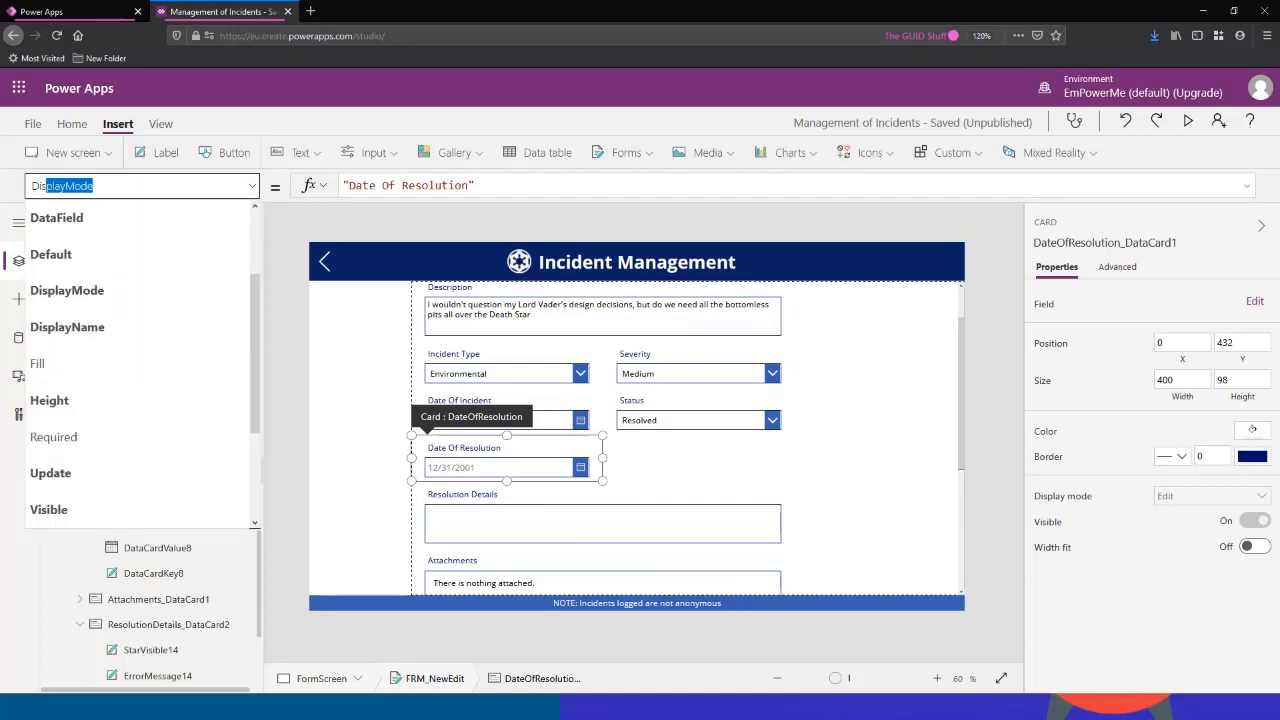
{"action": "left_click", "coordinate": [67, 290]}
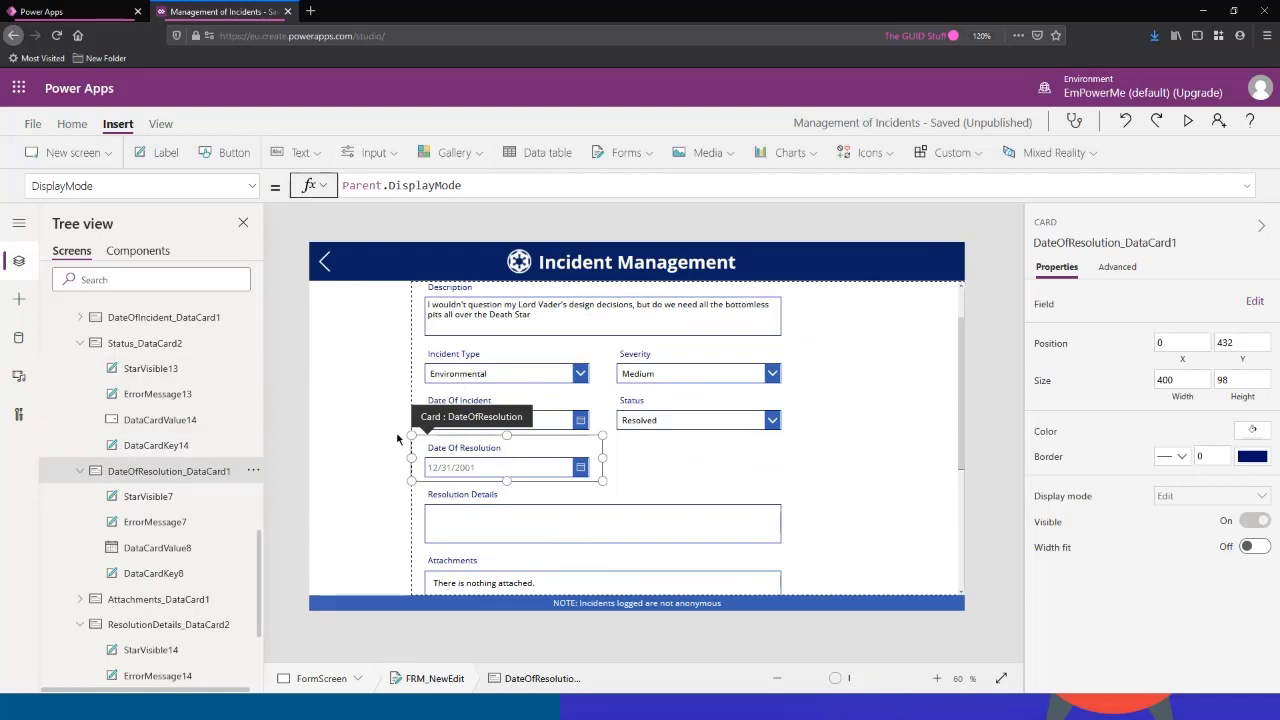
{"action": "scroll", "coordinate": [128, 481], "scroll_direction": "up", "scroll_amount": 2}
{"action": "scroll", "coordinate": [146, 430], "scroll_direction": "down", "scroll_amount": 2}
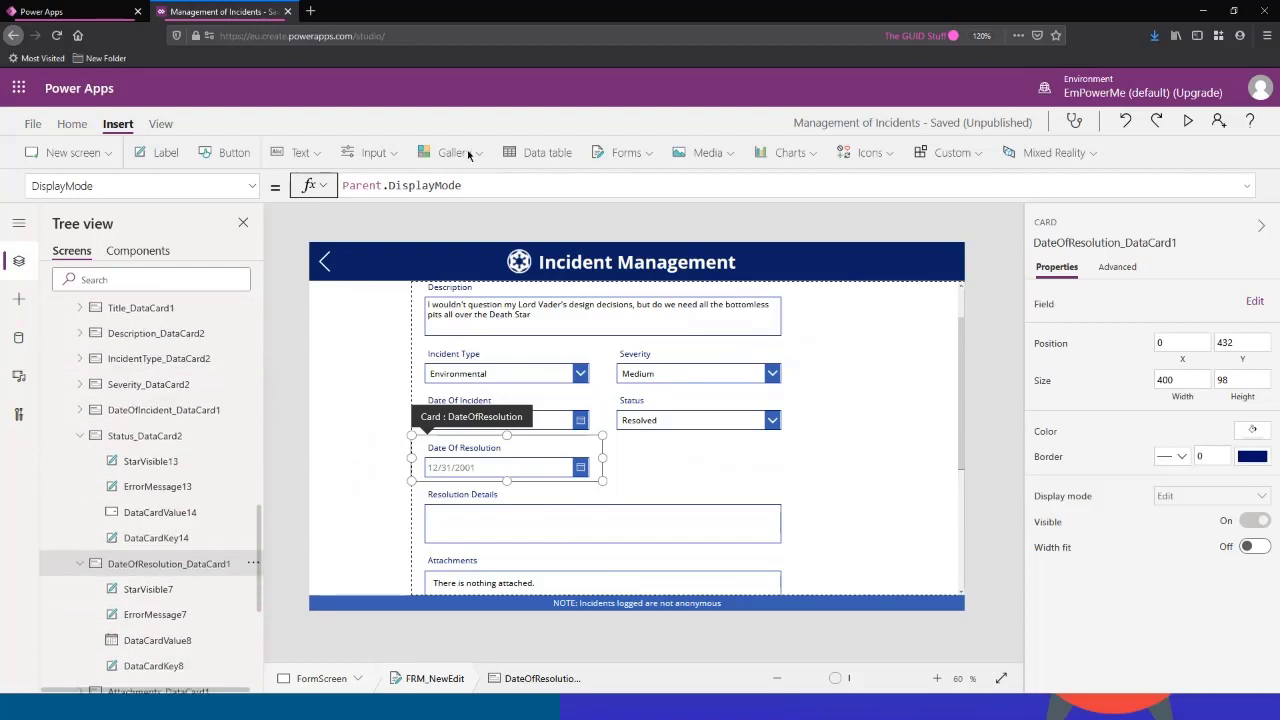
{"action": "triple_click", "coordinate": [400, 185]}
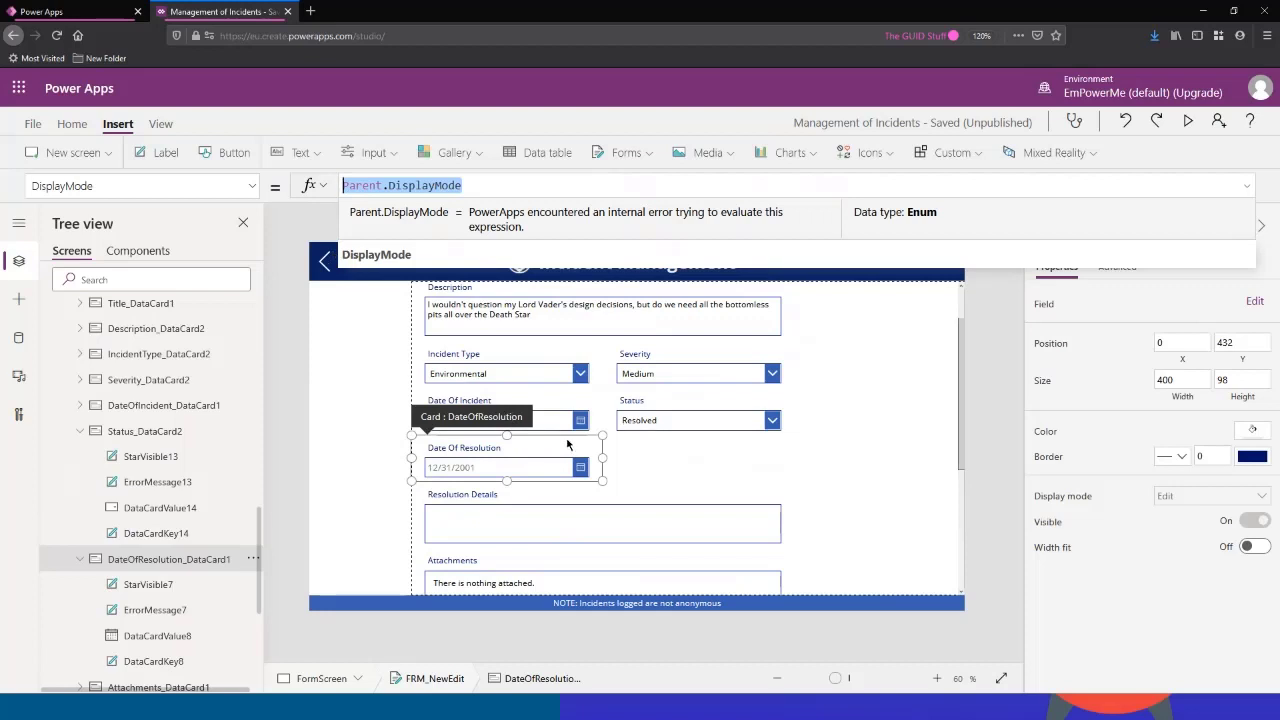
Step: Rename the drop-down inside the Status card to DD_FrmStatus and dismiss the message that follows
{"action": "left_click", "coordinate": [656, 403]}
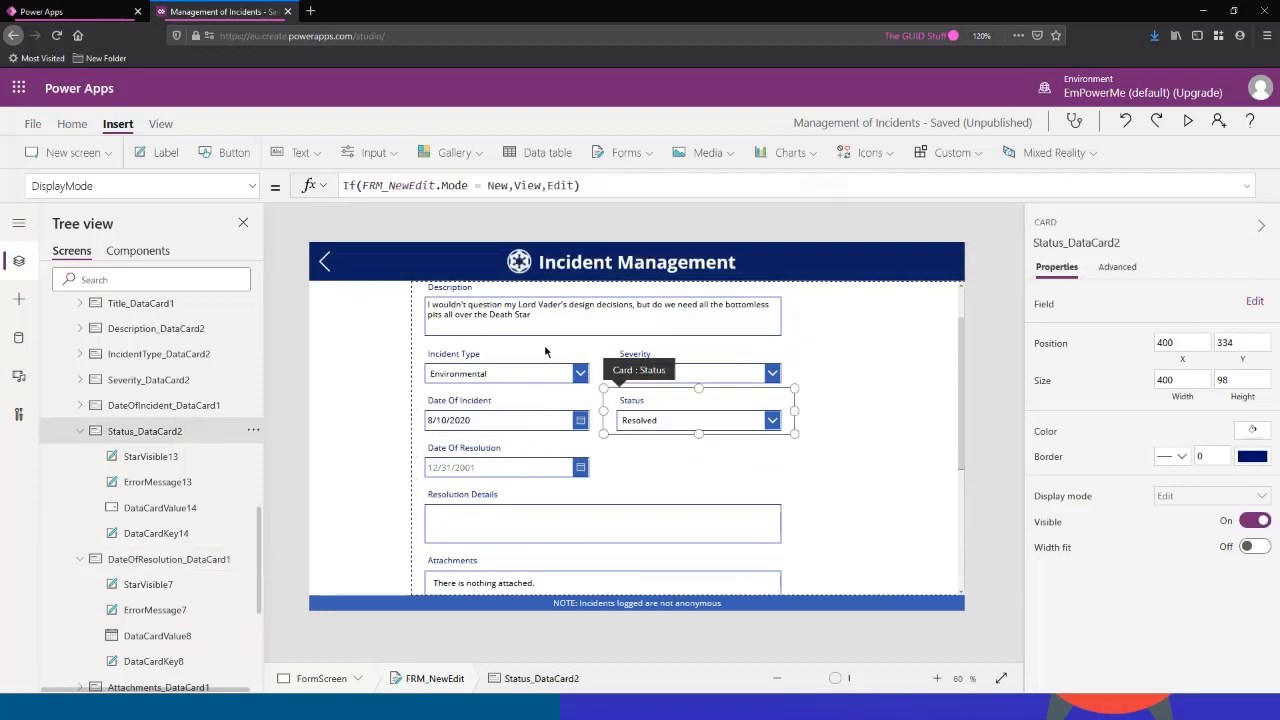
{"action": "left_click", "coordinate": [248, 190]}
{"action": "scroll", "coordinate": [200, 271], "scroll_direction": "up", "scroll_amount": 3}
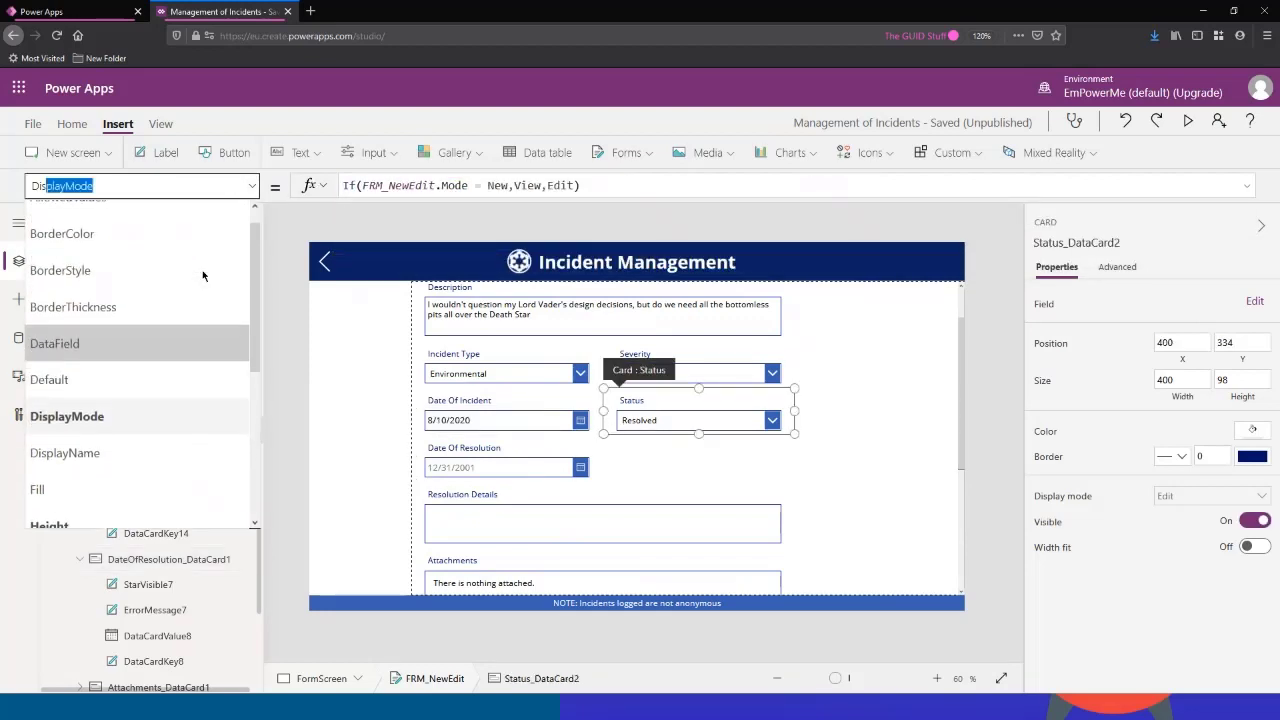
{"action": "scroll", "coordinate": [196, 278], "scroll_direction": "down", "scroll_amount": 3}
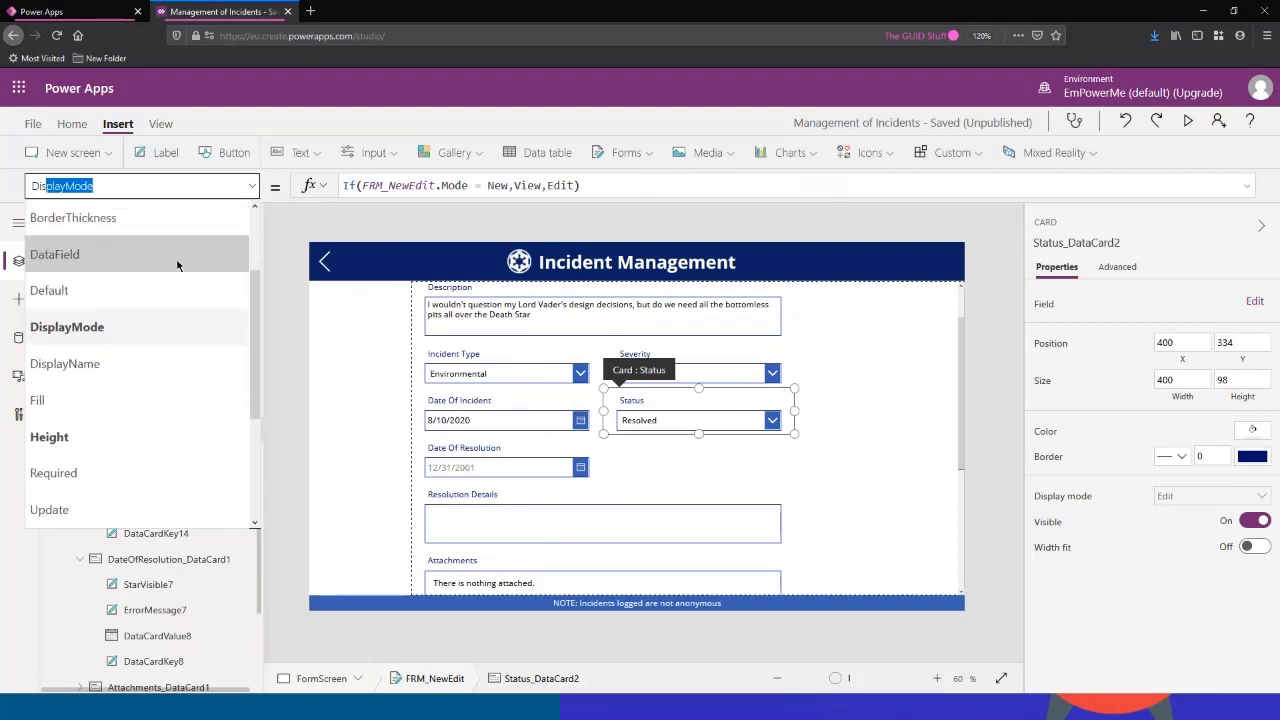
{"action": "scroll", "coordinate": [174, 267], "scroll_direction": "down", "scroll_amount": 5}
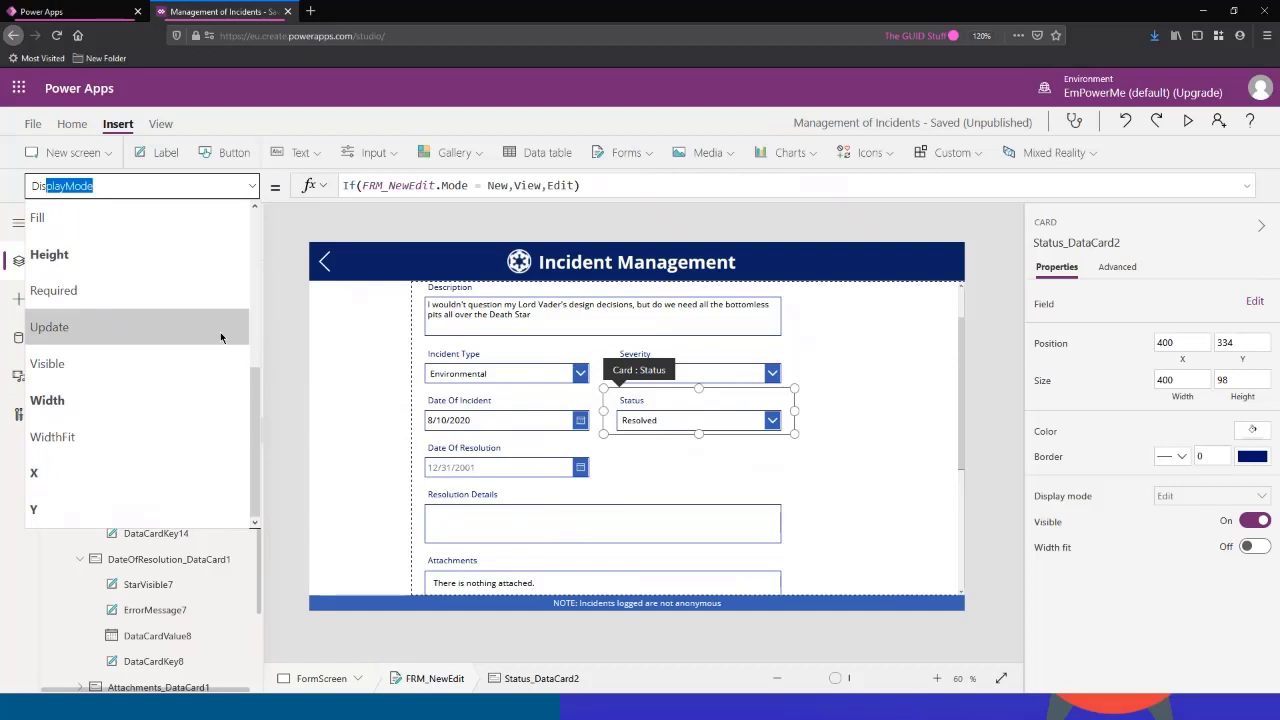
{"action": "left_click", "coordinate": [659, 425]}
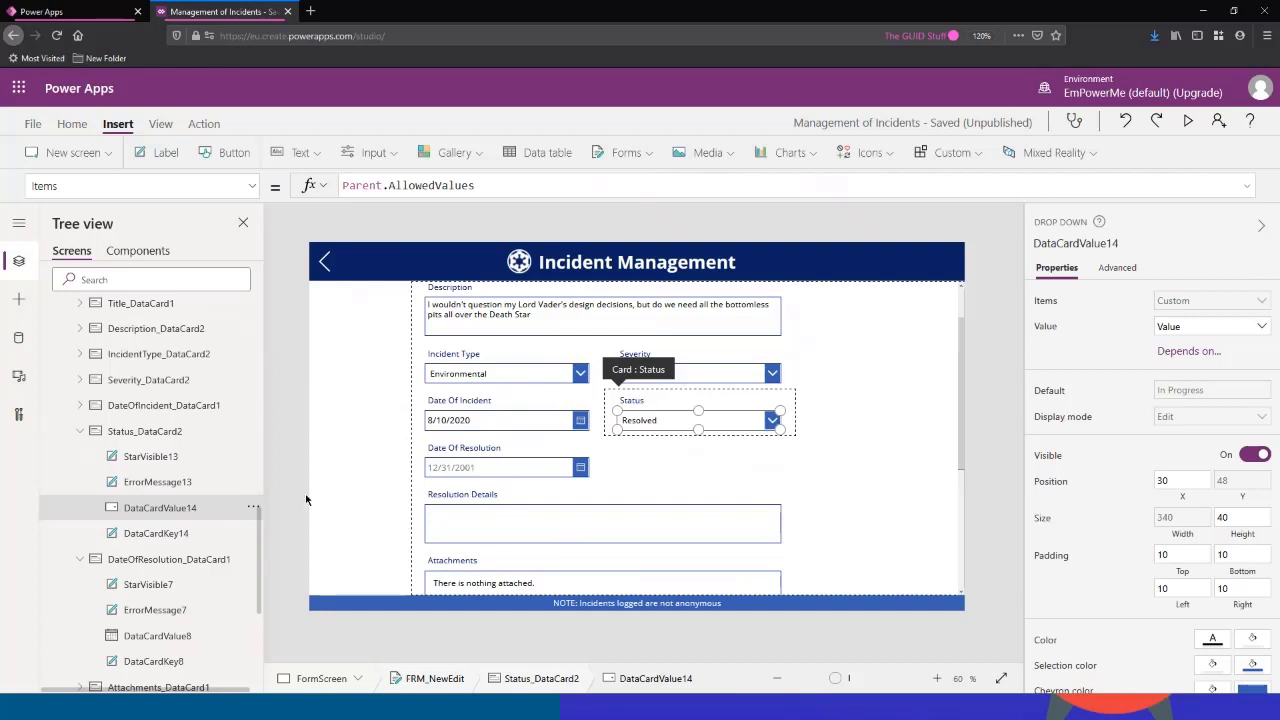
{"action": "double_click", "coordinate": [163, 508]}
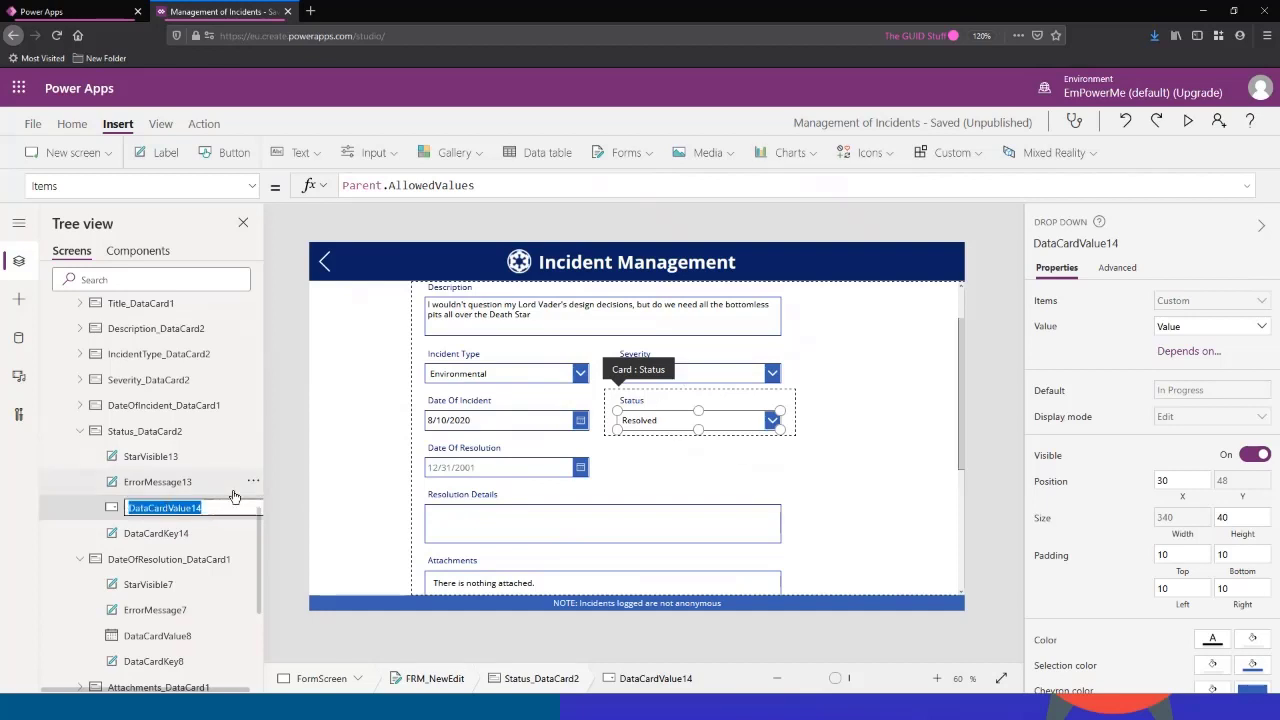
{"action": "type", "text": "DD_FrmStatu"}
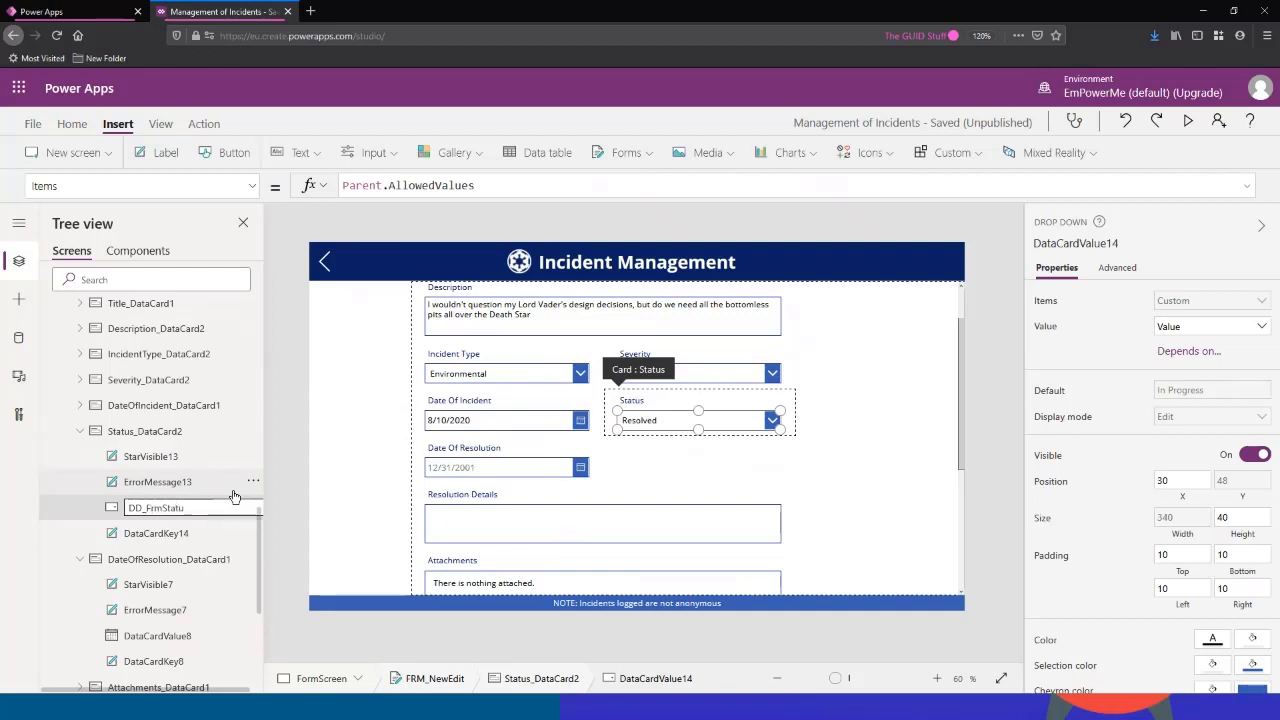
{"action": "key", "text": "Escape"}
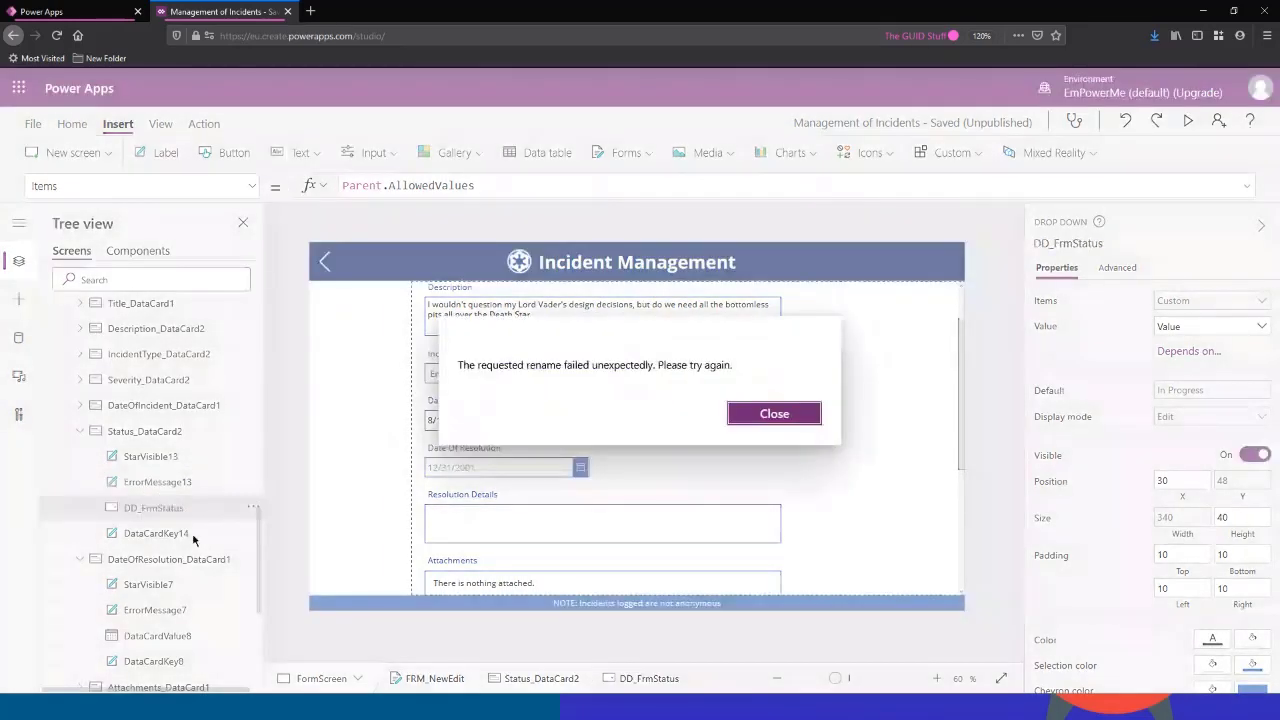
{"action": "left_click", "coordinate": [758, 416]}
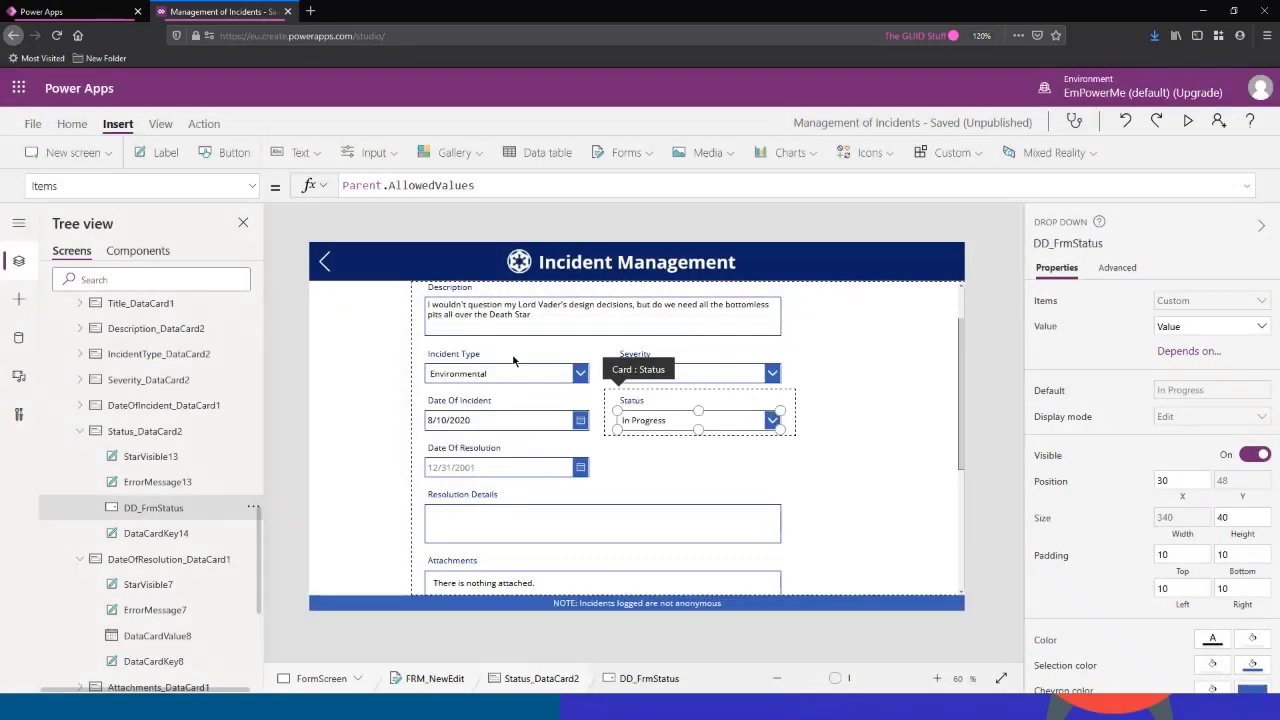
Step: Check the renamed DD_FrmStatus drop-down inside the Status card of the form
{"action": "left_click", "coordinate": [629, 466]}
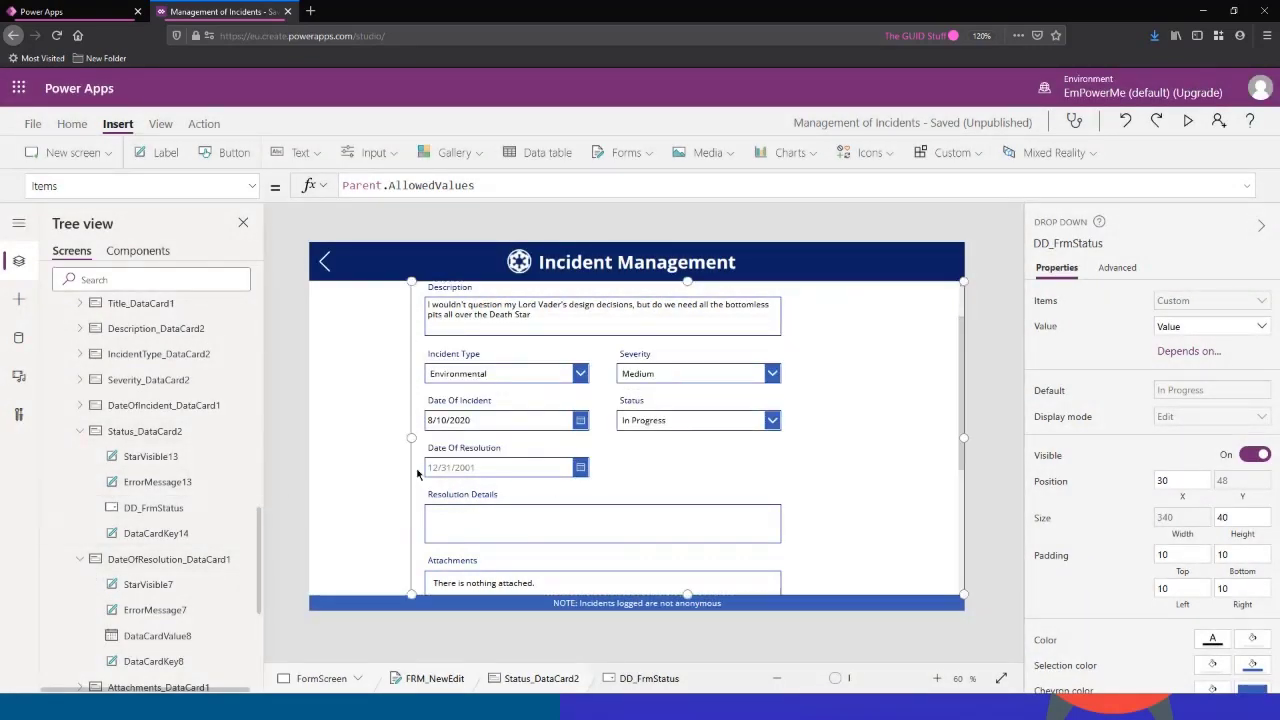
{"action": "left_click", "coordinate": [157, 482]}
{"action": "left_click", "coordinate": [160, 508]}
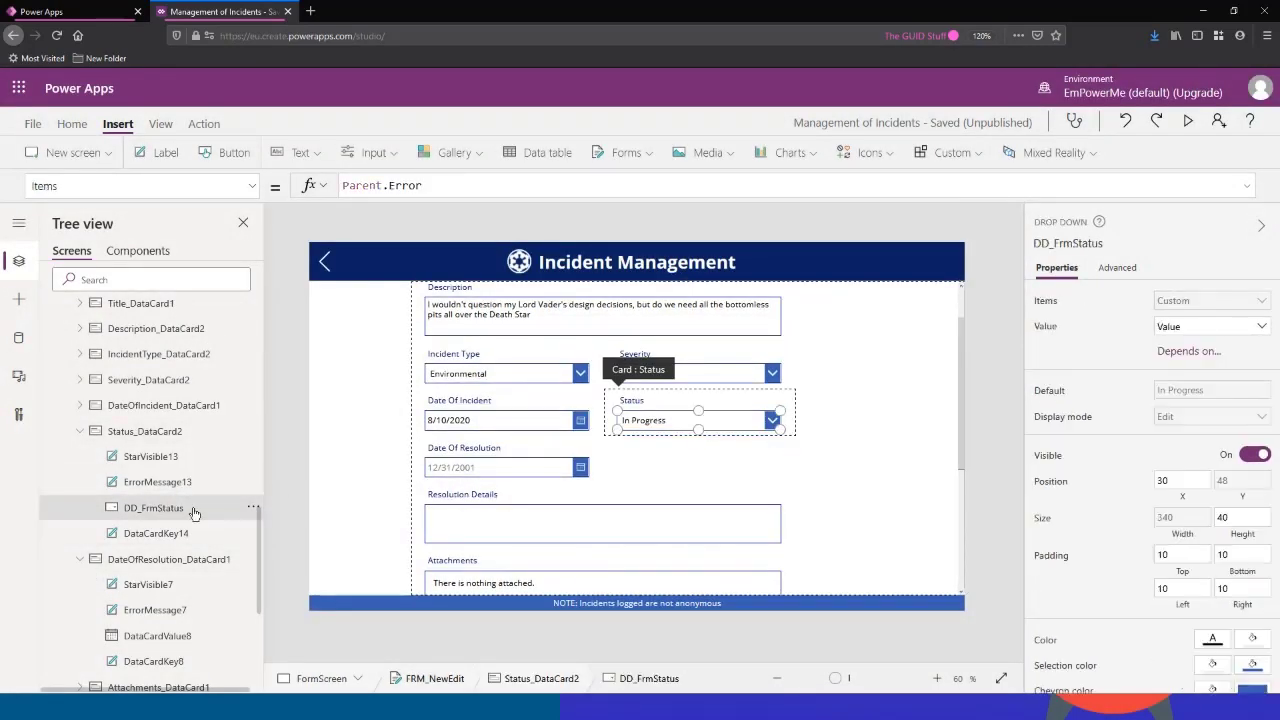
{"action": "scroll", "coordinate": [158, 510], "scroll_direction": "down", "scroll_amount": 2}
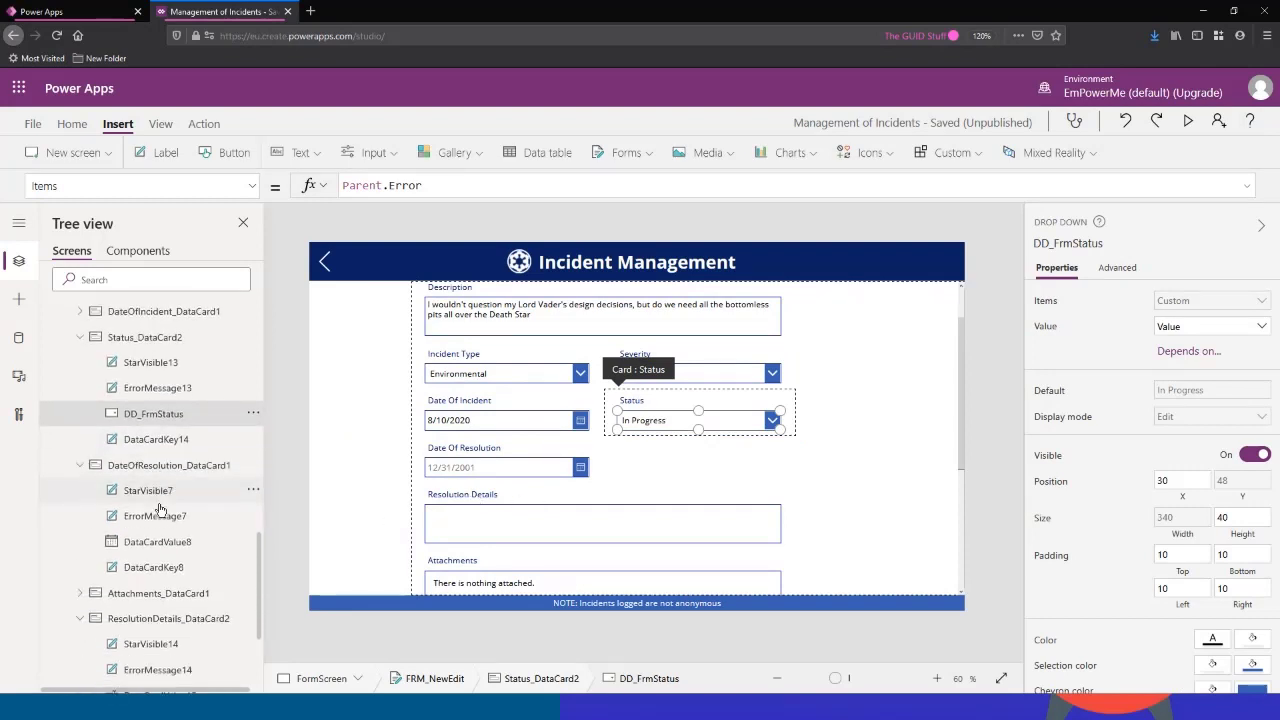
{"action": "left_click", "coordinate": [632, 482]}
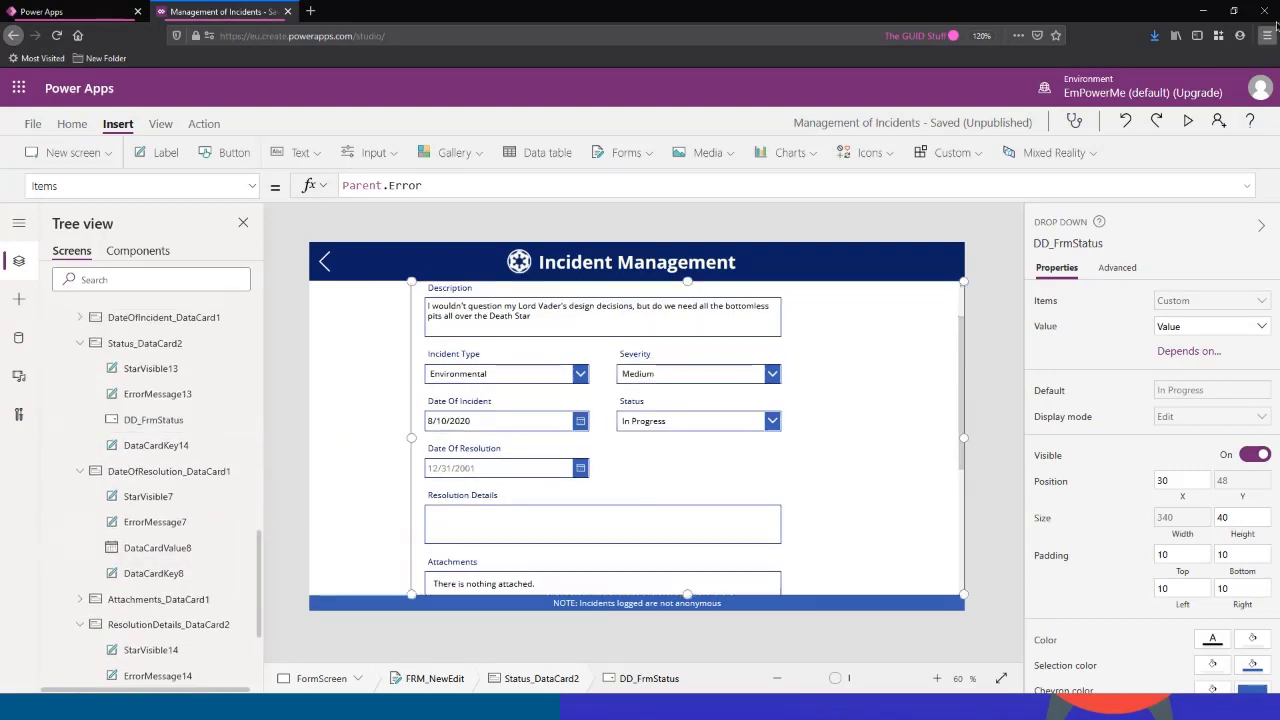
Step: Preview the app, set the open incident's Status to Resolved, and return to the editor
{"action": "left_click", "coordinate": [1188, 120]}
{"action": "left_click", "coordinate": [786, 370]}
{"action": "left_click", "coordinate": [786, 370]}
{"action": "left_click", "coordinate": [786, 370]}
{"action": "left_click", "coordinate": [701, 479]}
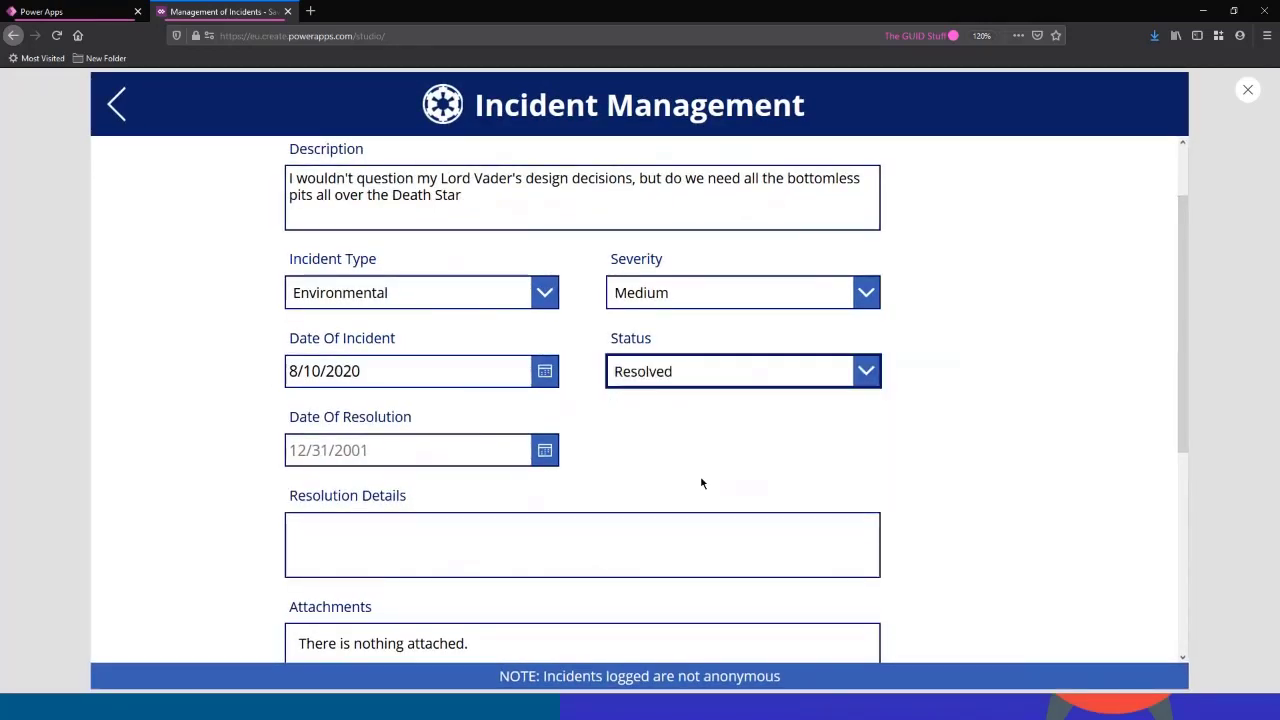
{"action": "left_click", "coordinate": [1248, 92]}
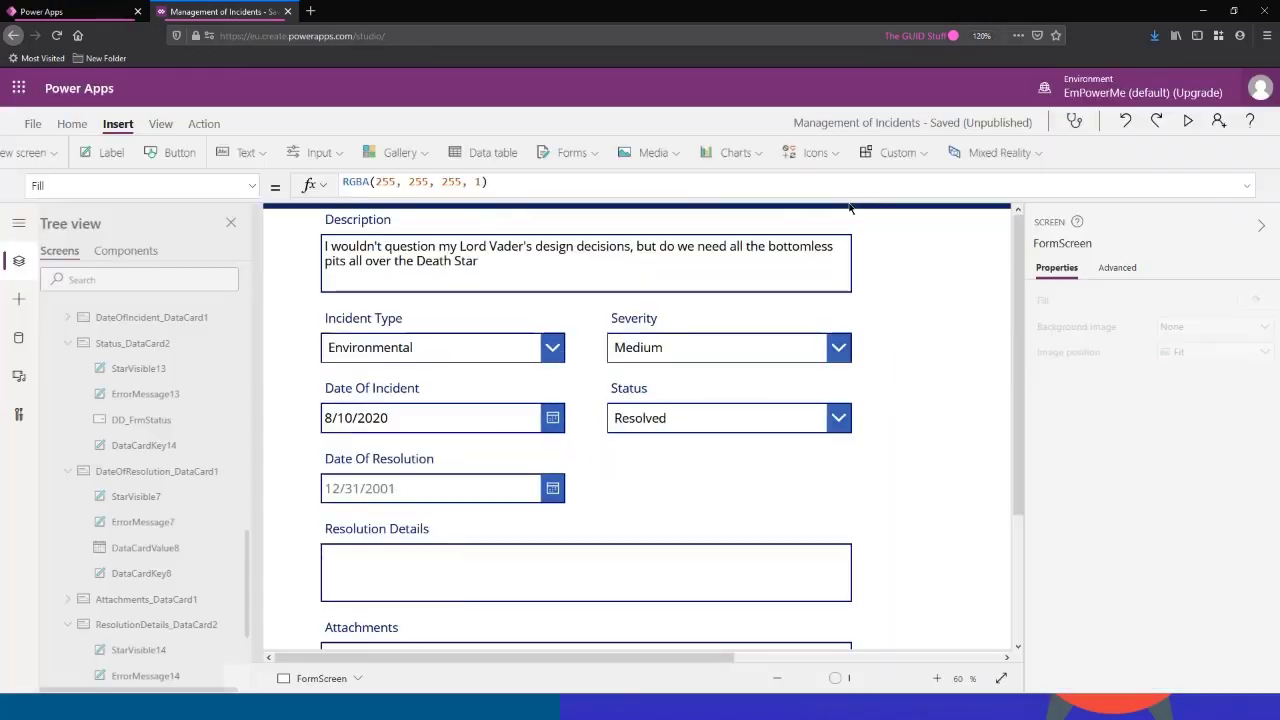
Step: Review the DateOfResolution card and the DD_FrmStatus drop-down in the form's control tree
{"action": "scroll", "coordinate": [147, 481], "scroll_direction": "down", "scroll_amount": 1}
{"action": "scroll", "coordinate": [168, 425], "scroll_direction": "up", "scroll_amount": 1}
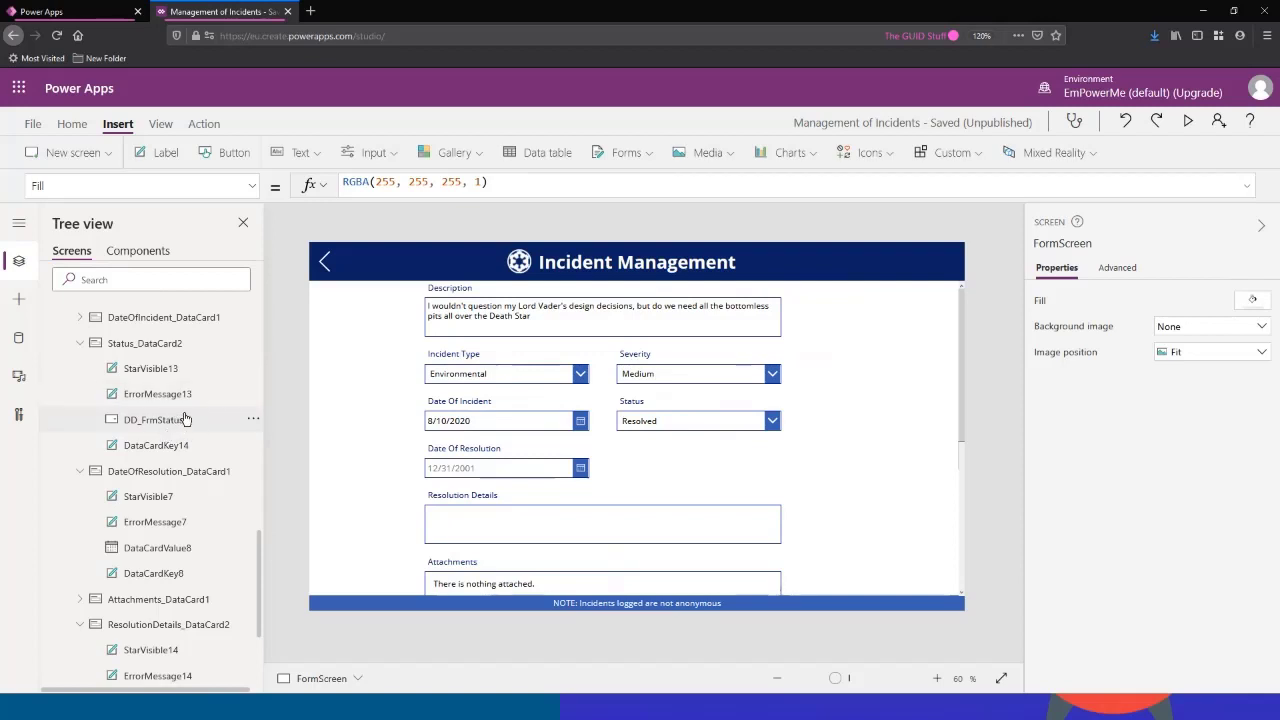
{"action": "left_click", "coordinate": [211, 477]}
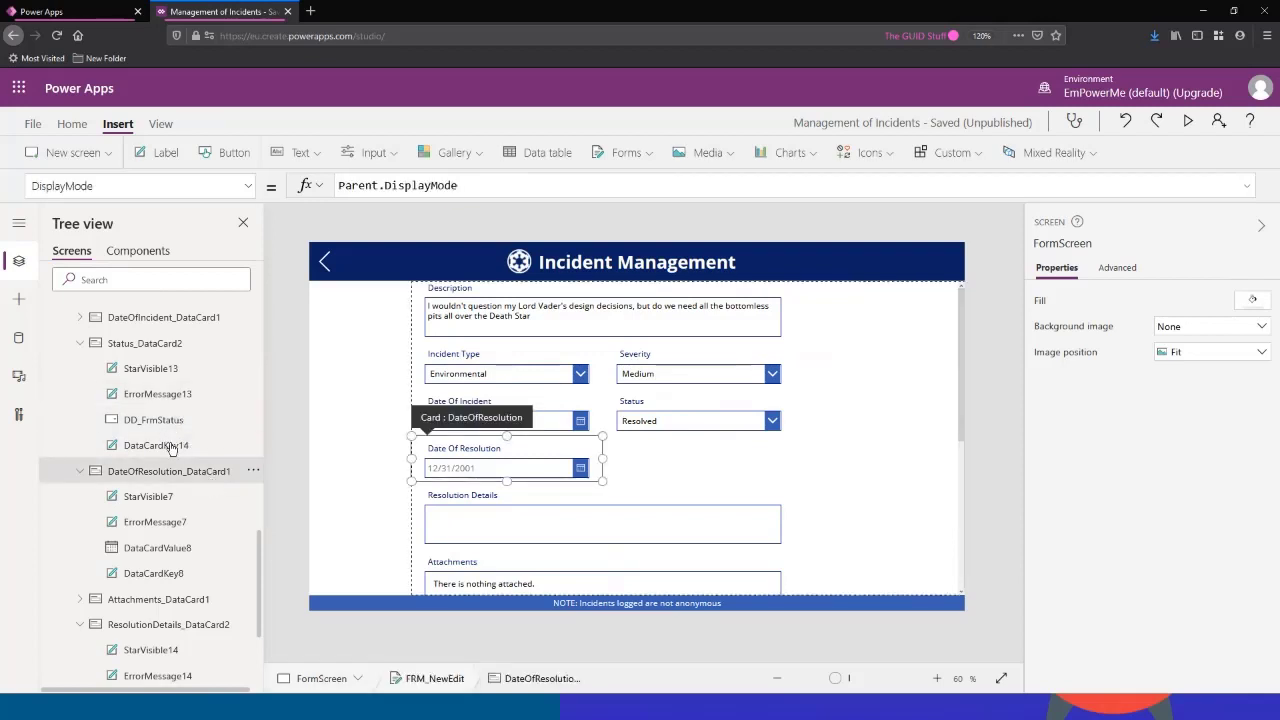
{"action": "left_click", "coordinate": [186, 424]}
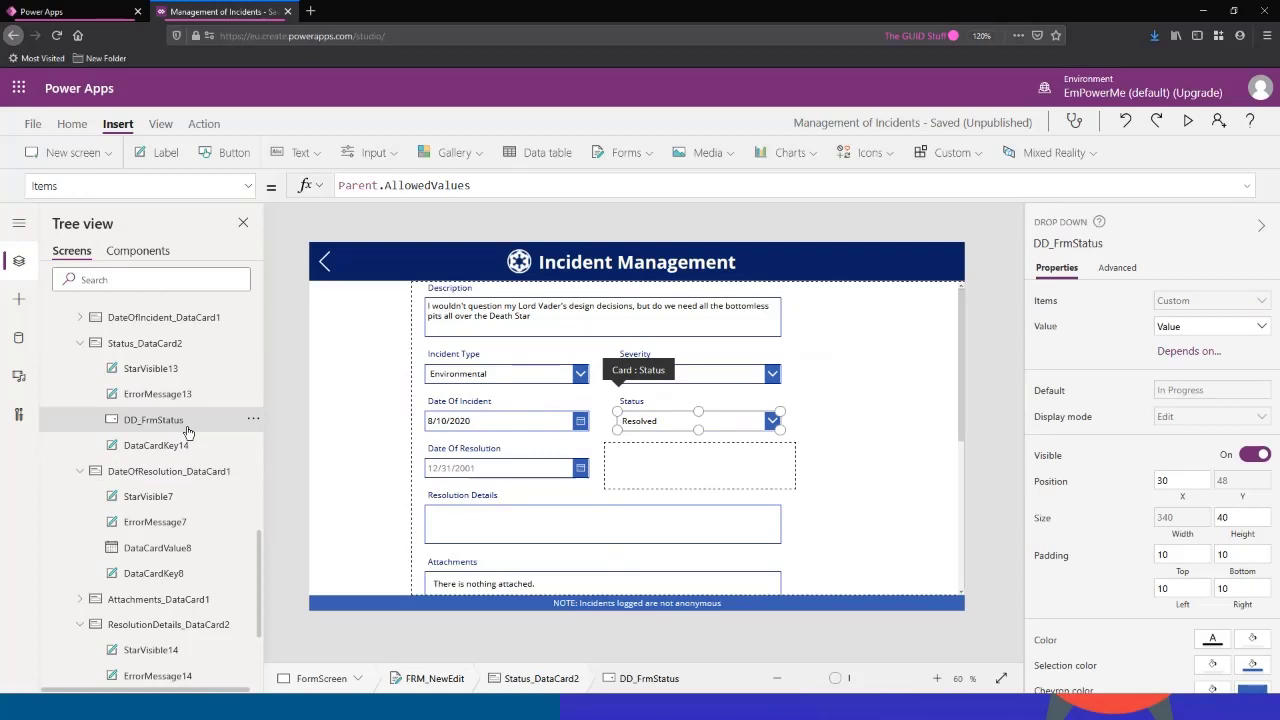
{"action": "left_click", "coordinate": [497, 440]}
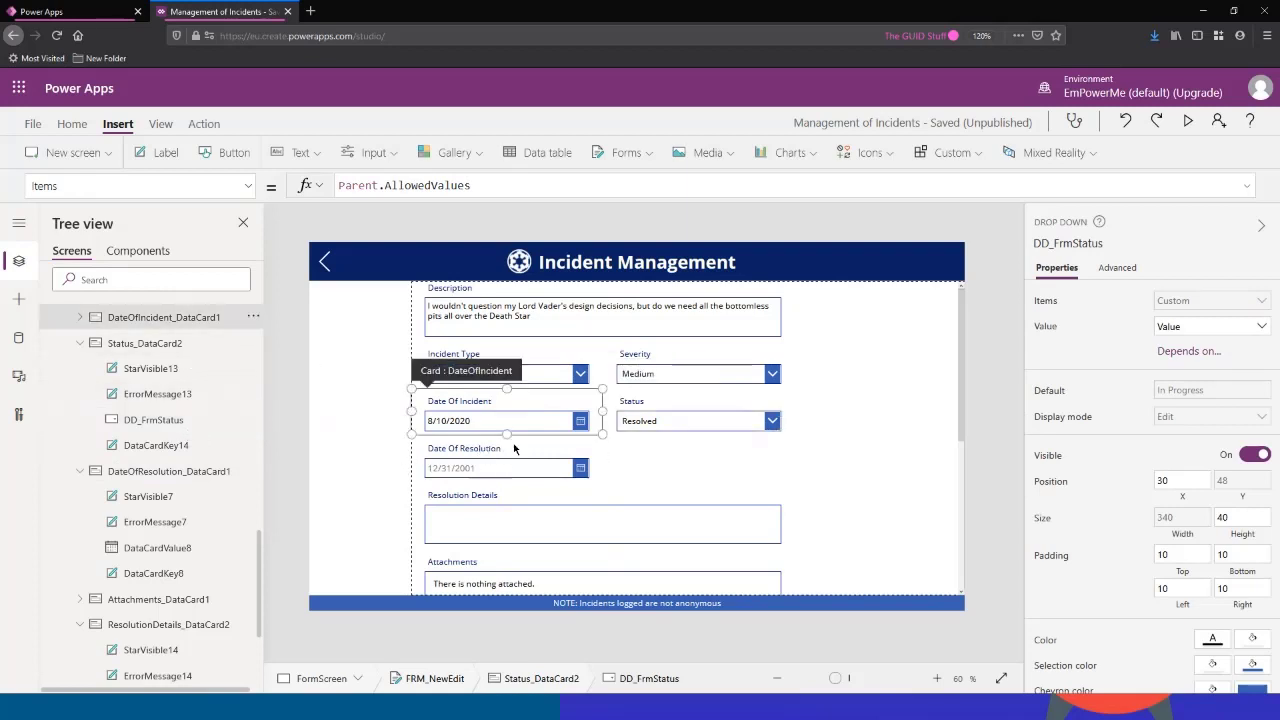
{"action": "left_click", "coordinate": [485, 432]}
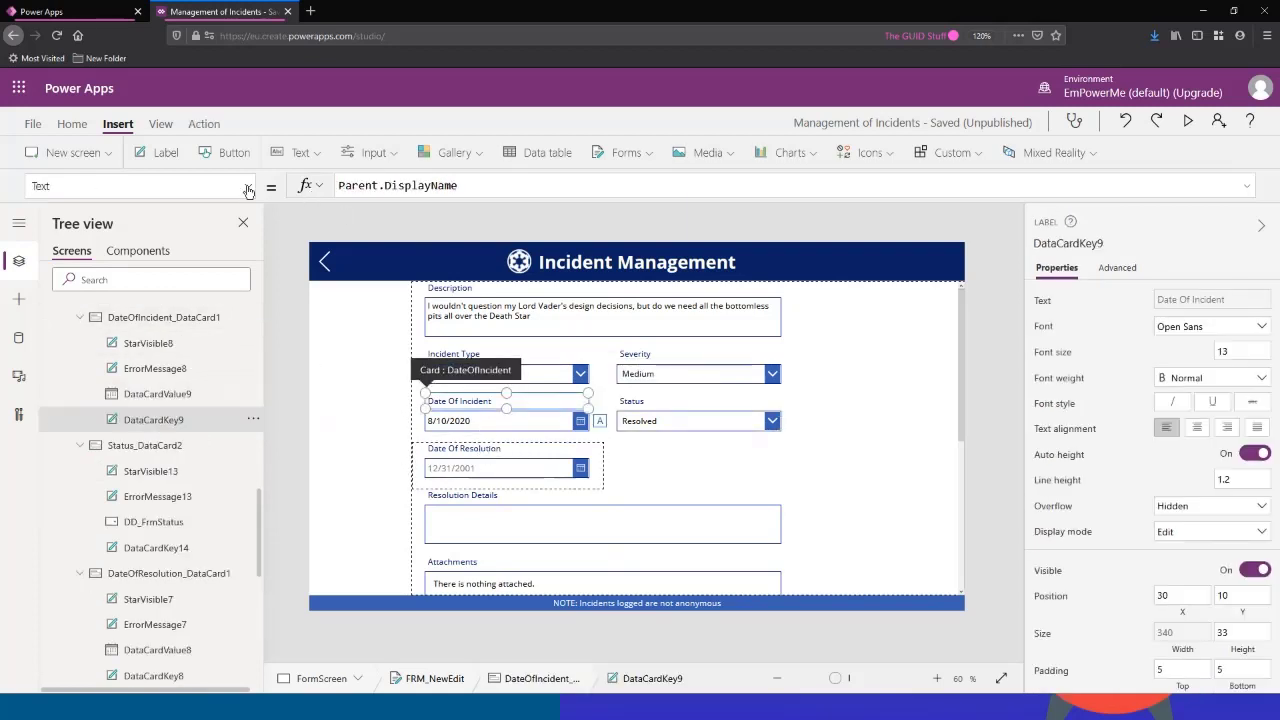
{"action": "left_click", "coordinate": [140, 185]}
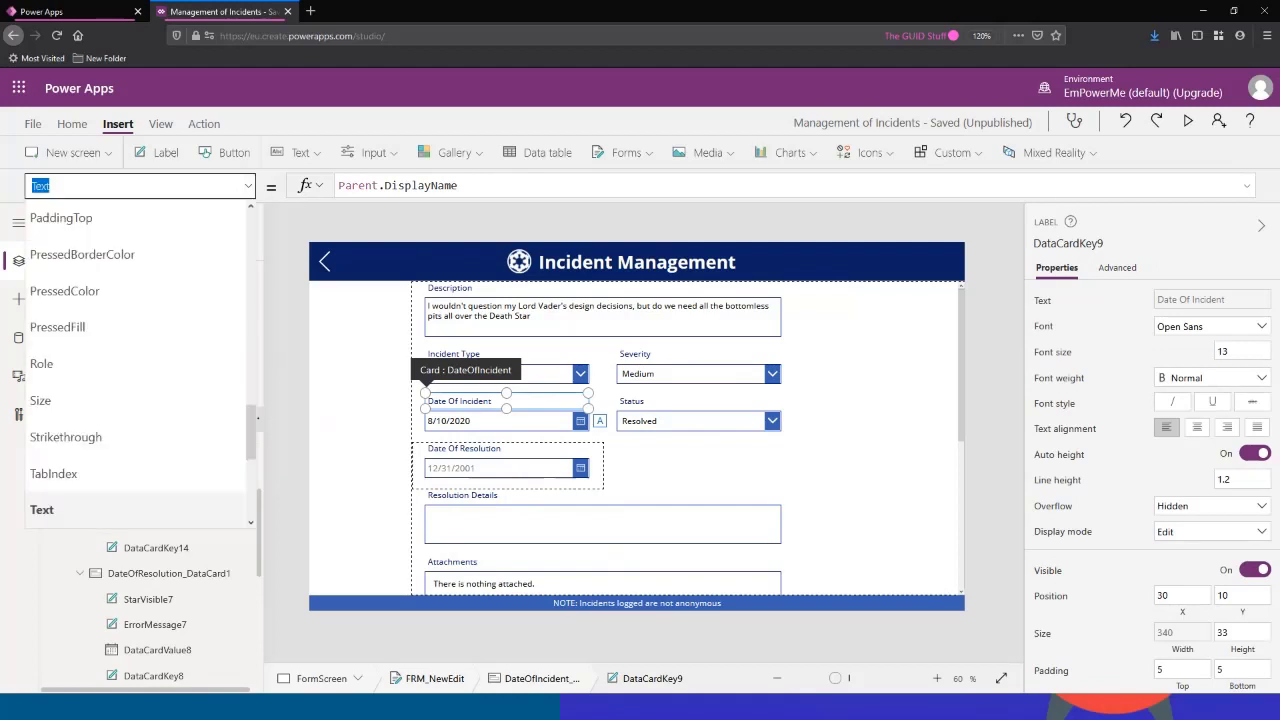
{"action": "type", "text": "DisplayMode"}
{"action": "key", "text": "Return"}
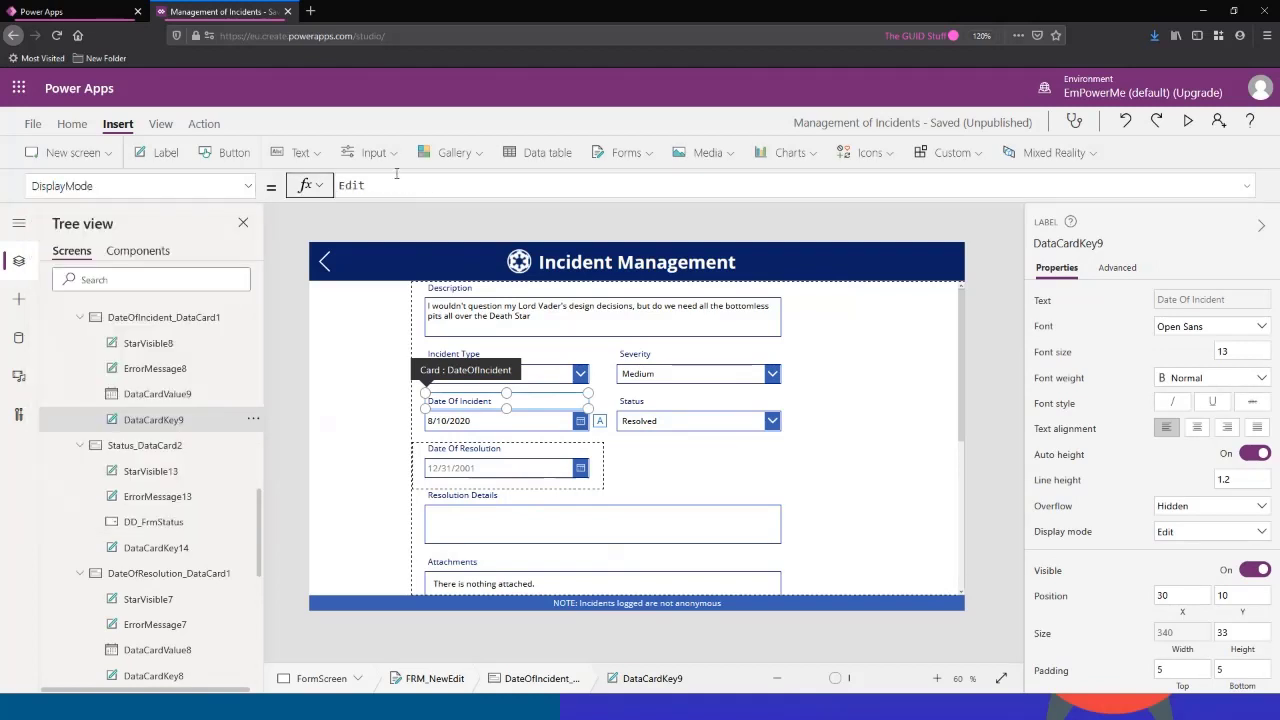
{"action": "left_click", "coordinate": [393, 187]}
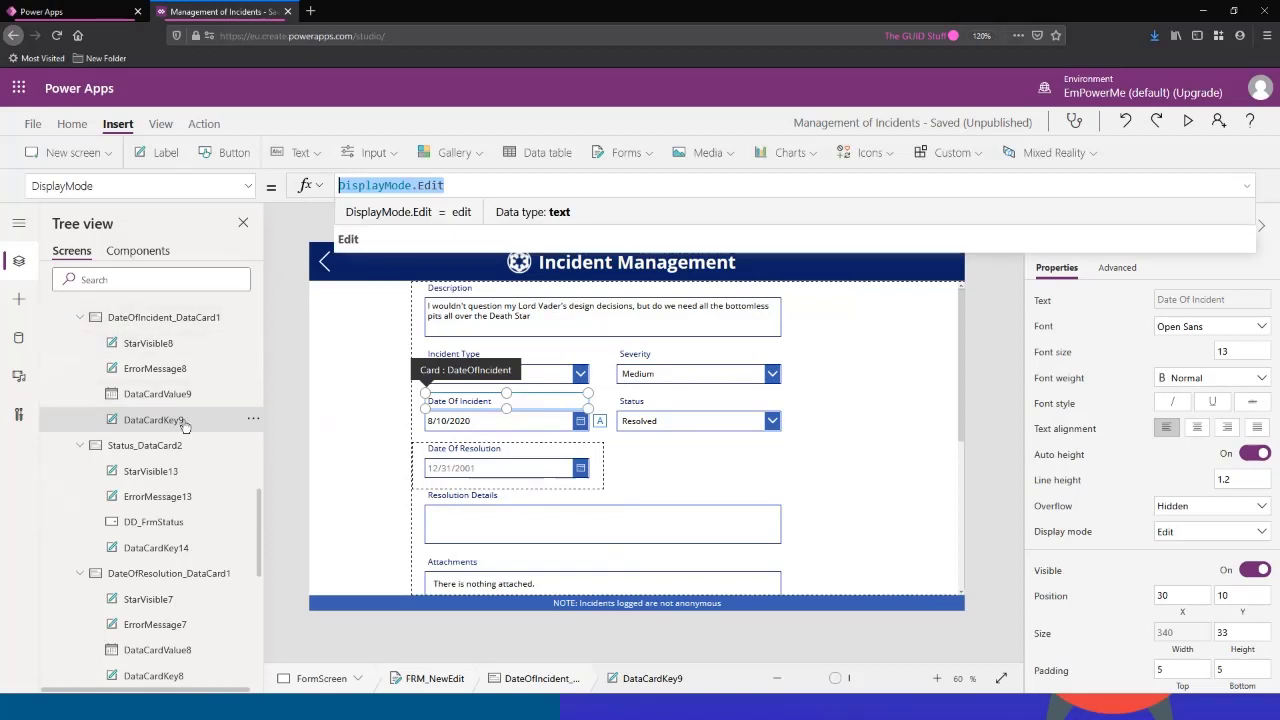
Step: Replace the DateOfIncident card's DisplayMode formula with an If condition that starts by referencing DD_FrmStatus
{"action": "left_click", "coordinate": [188, 320]}
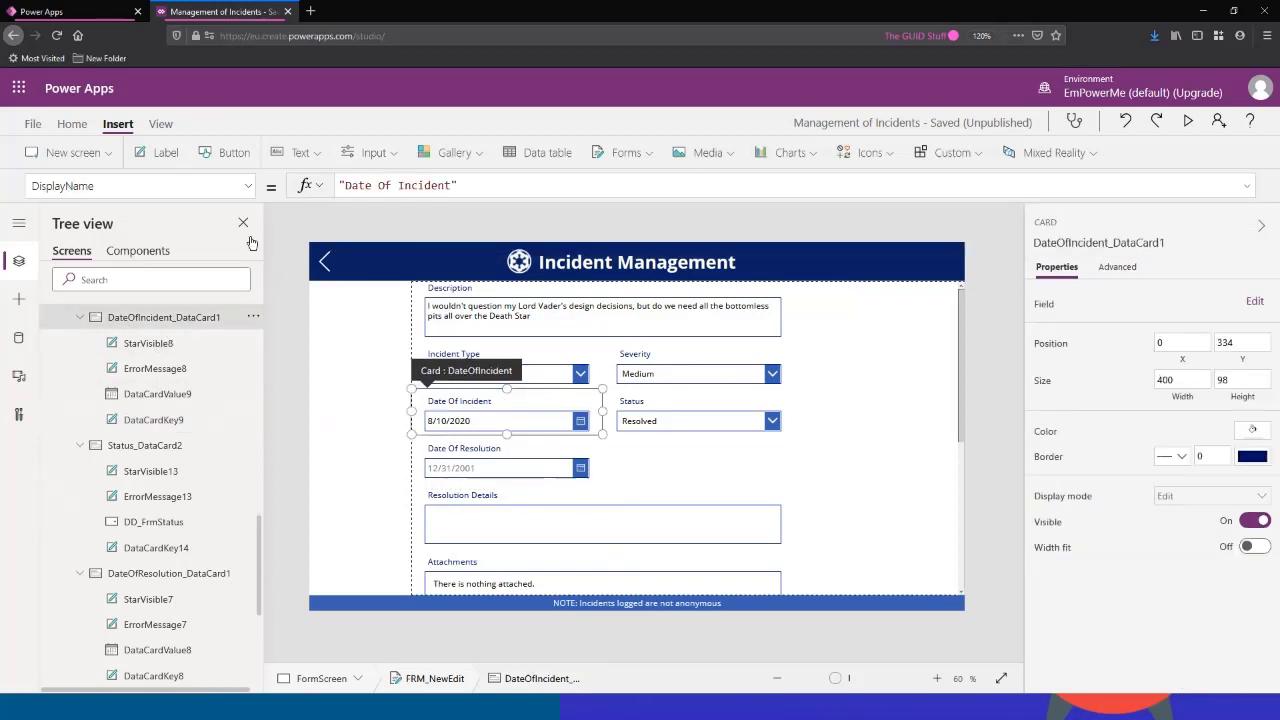
{"action": "left_click", "coordinate": [97, 186]}
{"action": "type", "text": "DisplayMode"}
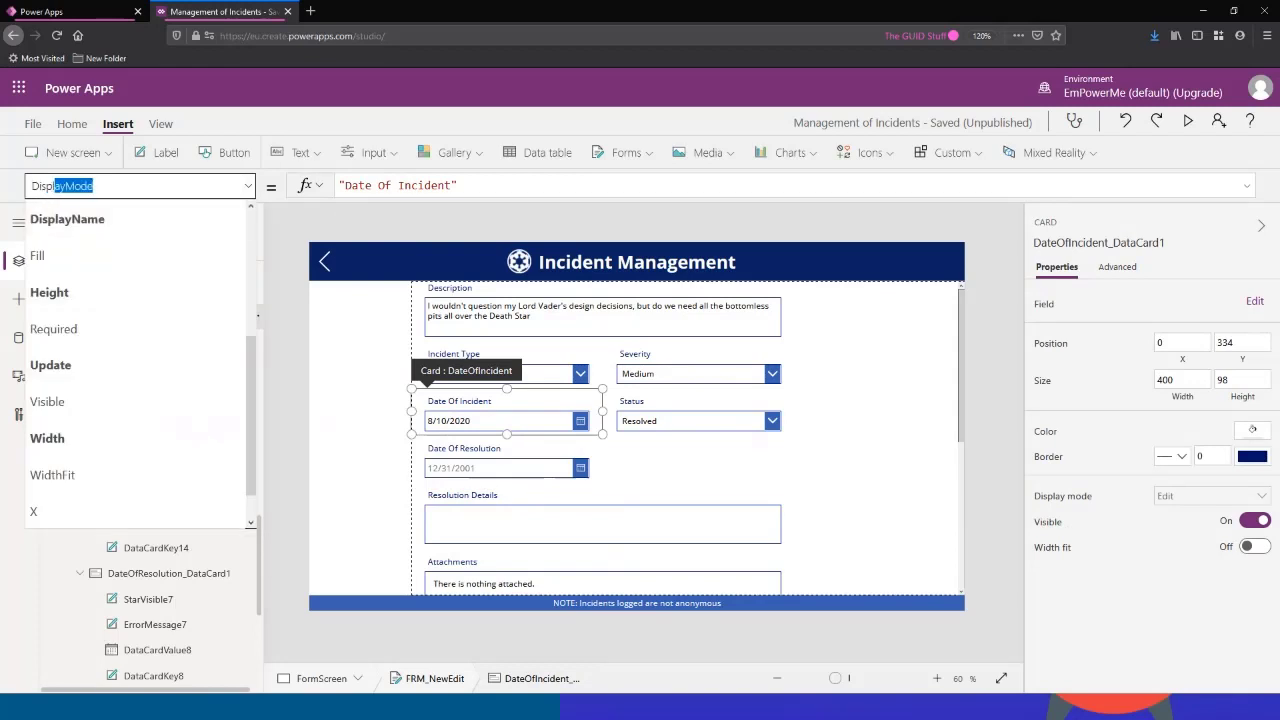
{"action": "key", "text": "Return"}
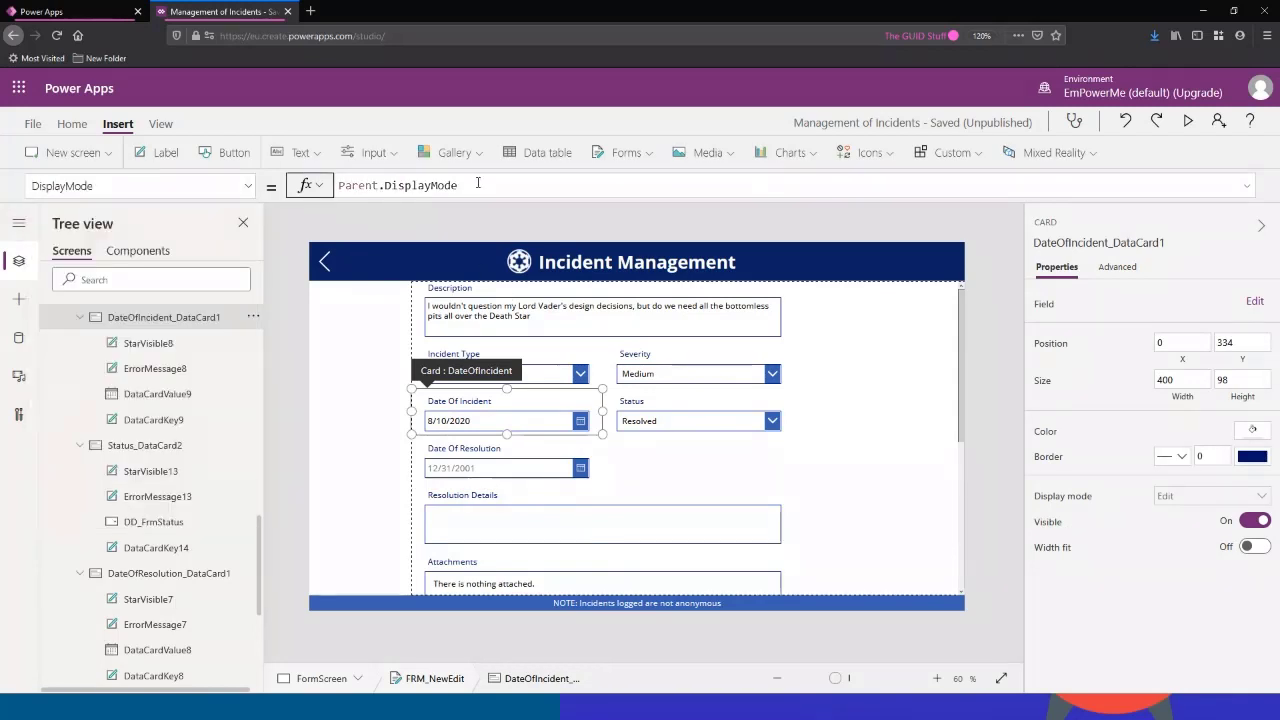
{"action": "left_click", "coordinate": [338, 185]}
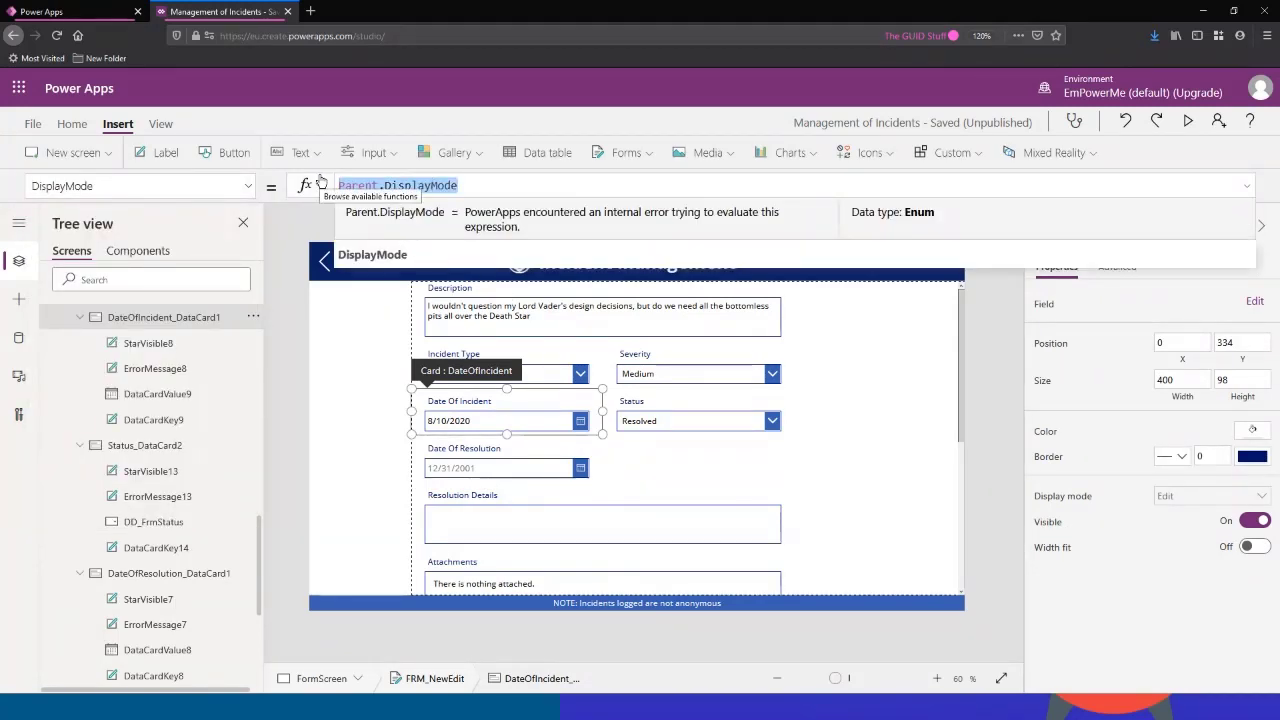
{"action": "type", "text": "If"}
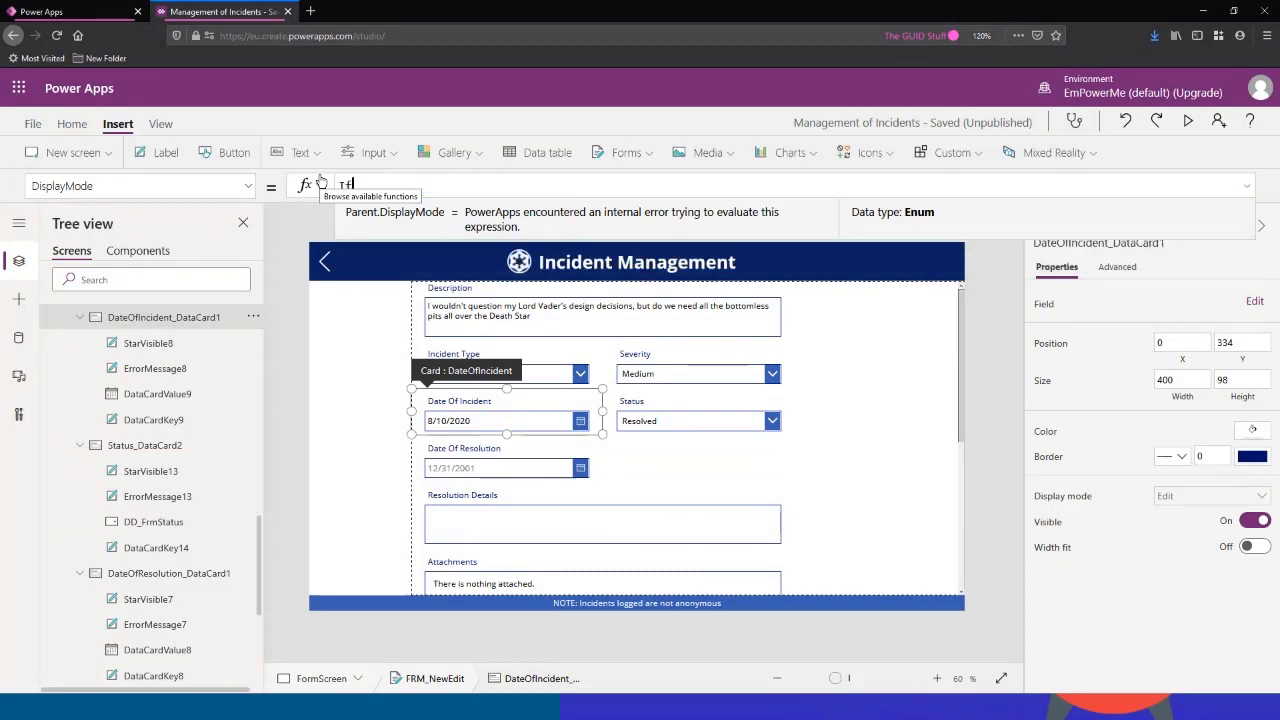
{"action": "type", "text": "("}
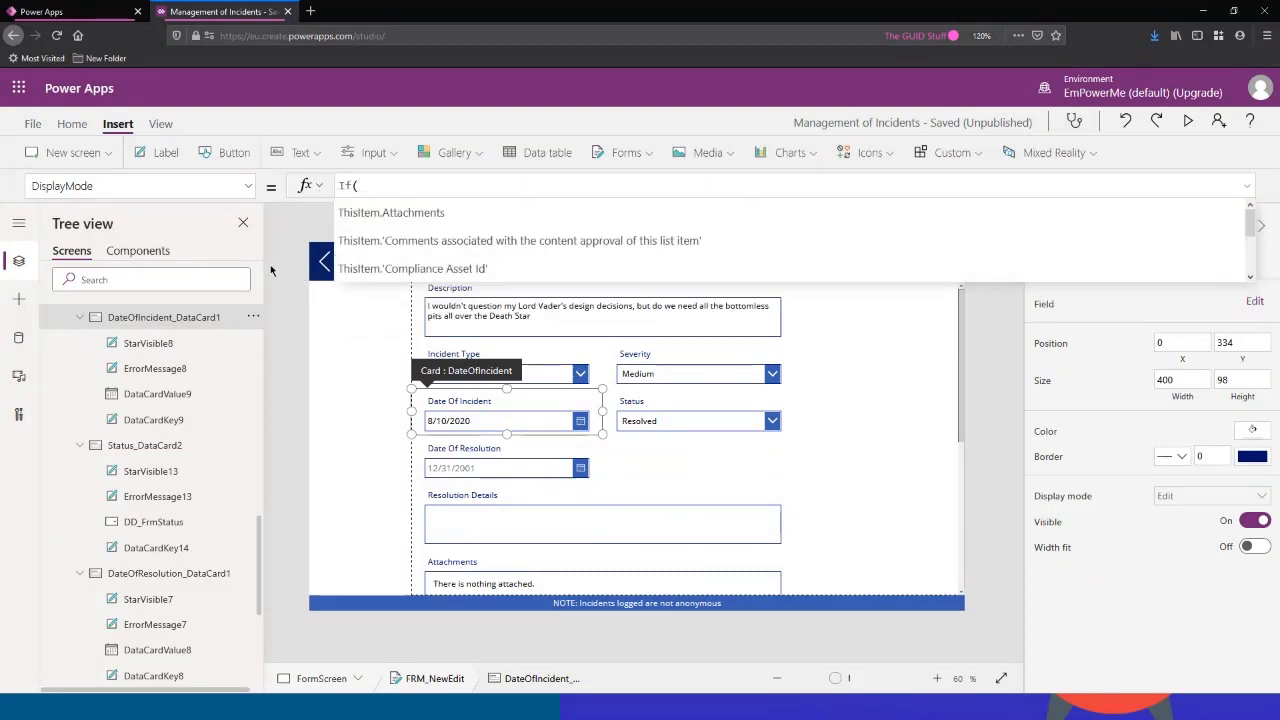
{"action": "type", "text": "DD_"}
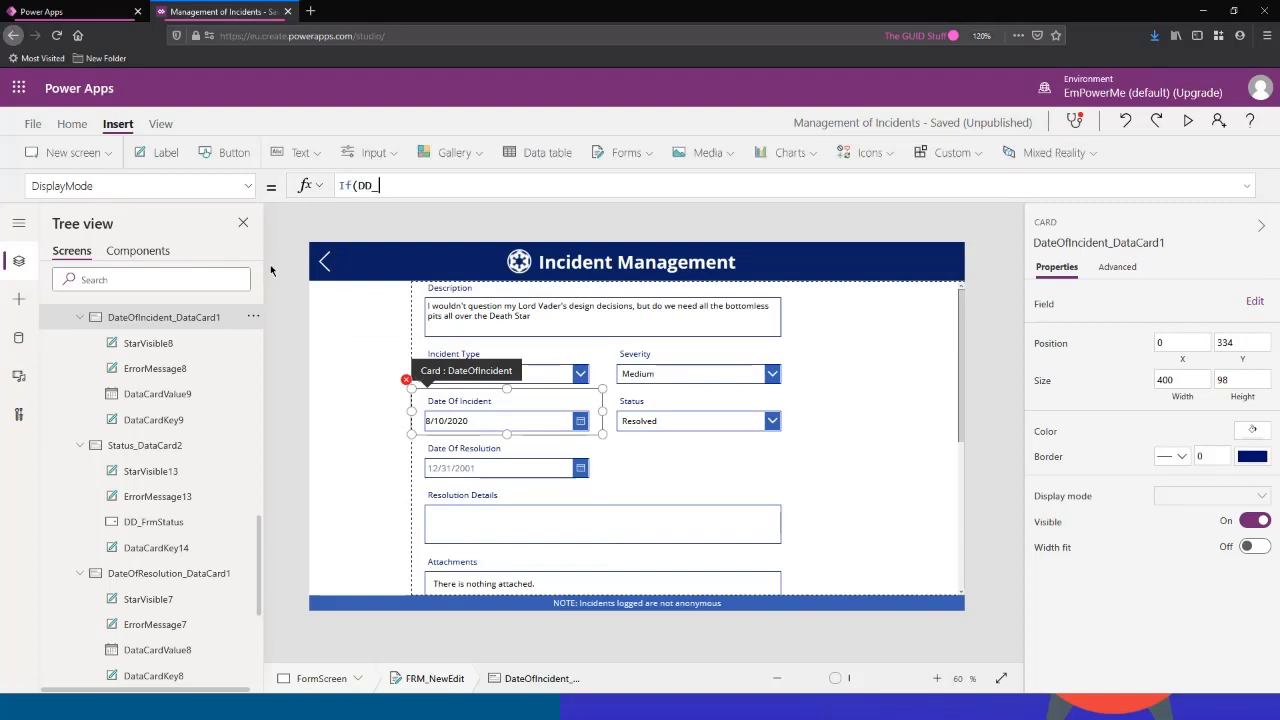
{"action": "left_click", "coordinate": [432, 211]}
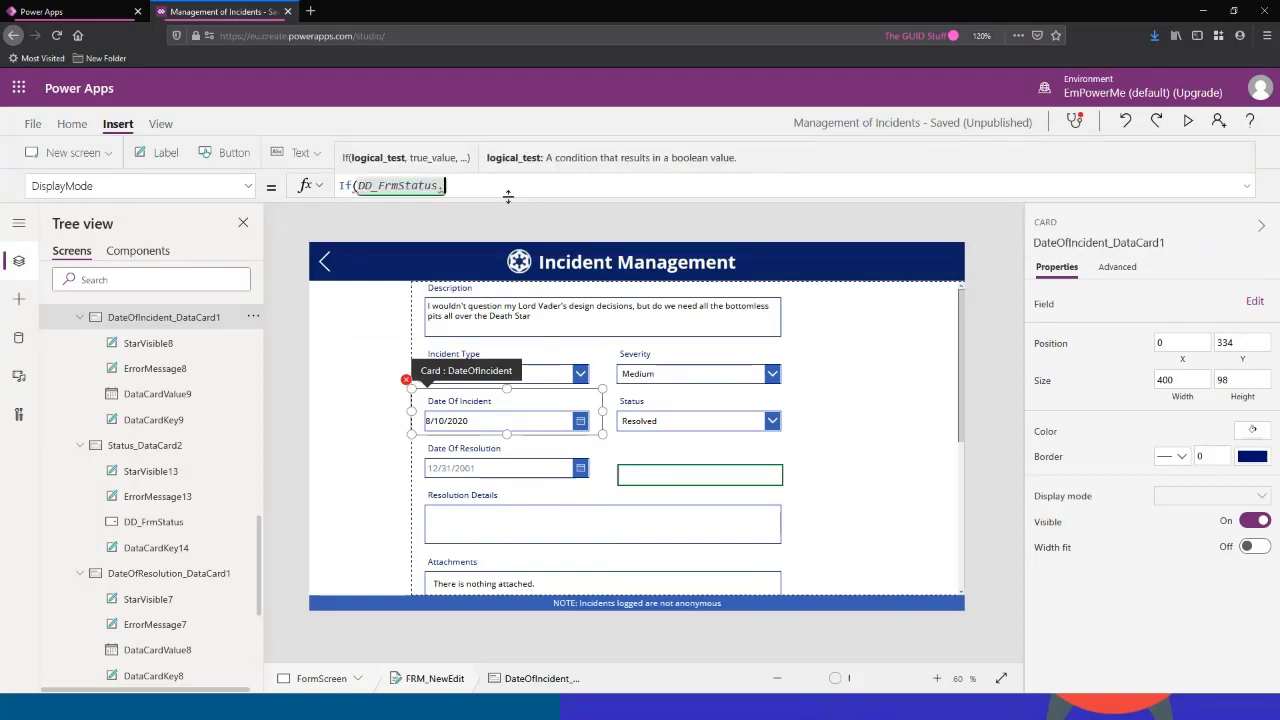
{"action": "type", "text": "."}
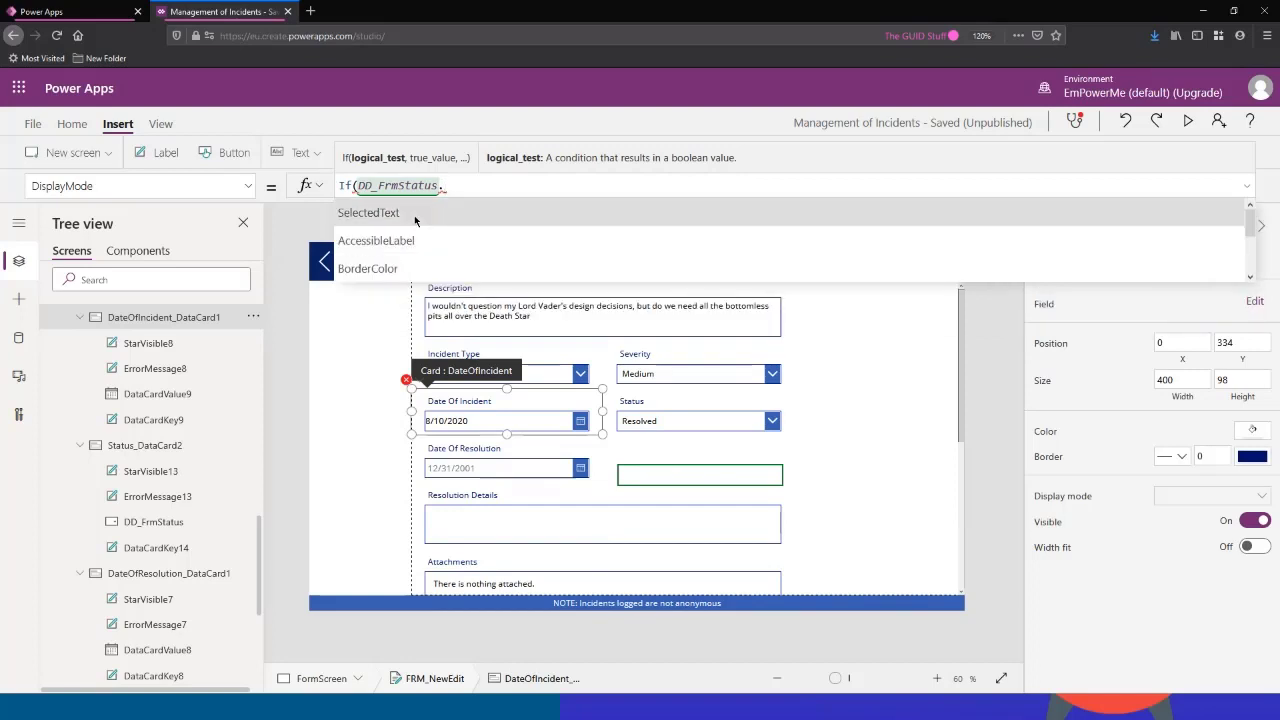
Step: Complete the DisplayMode condition by comparing the drop-down's SelectedText.Value with "Resolved"
{"action": "key", "text": "Escape"}
{"action": "type", "text": "SelectedText"}
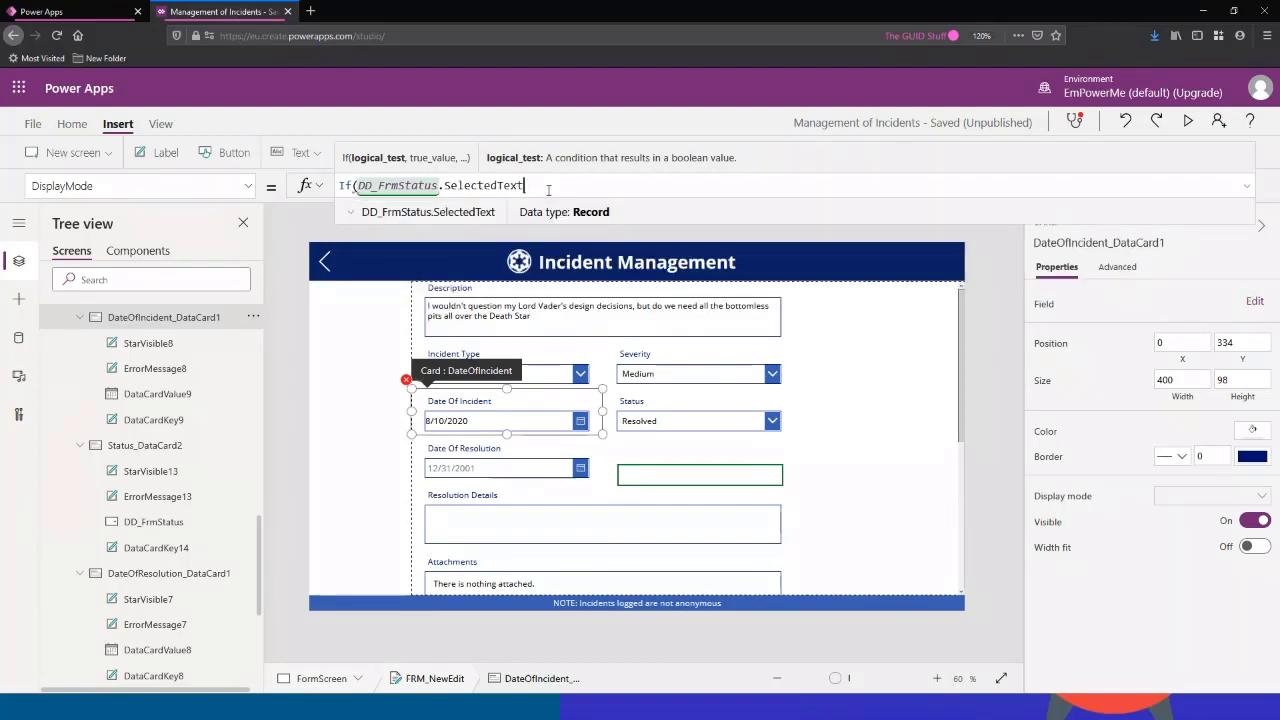
{"action": "type", "text": "."}
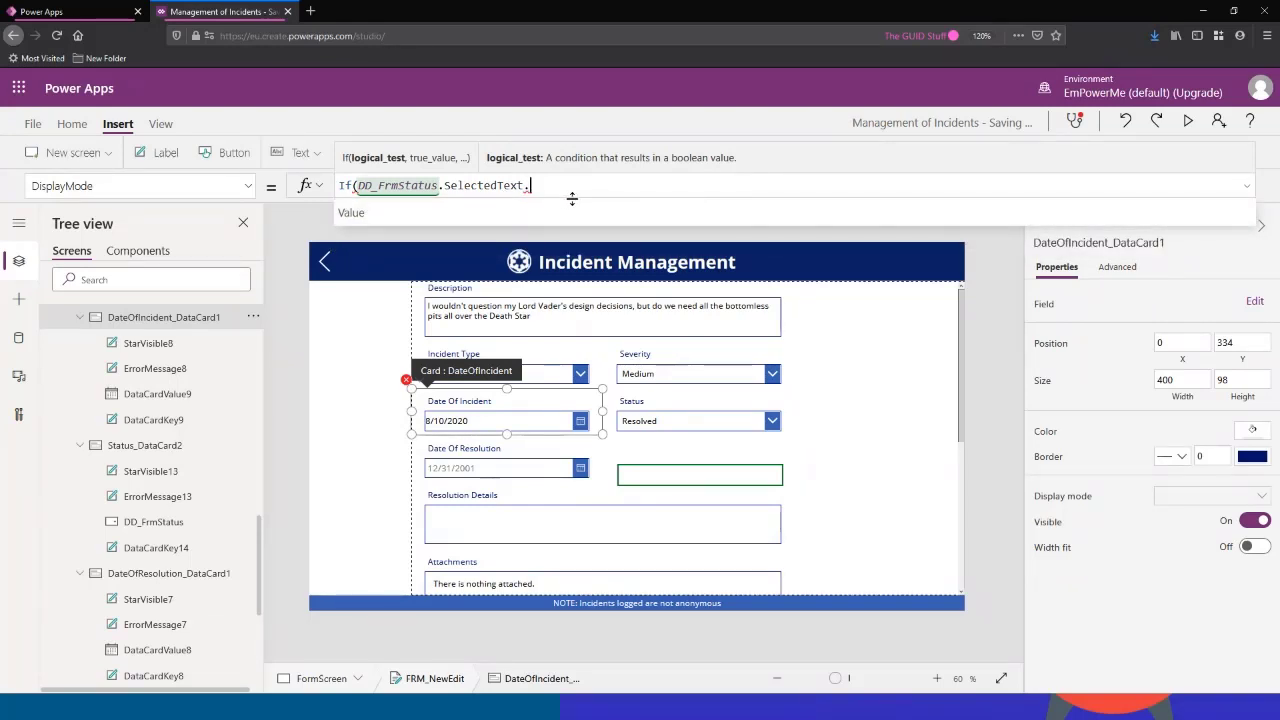
{"action": "left_click", "coordinate": [391, 214]}
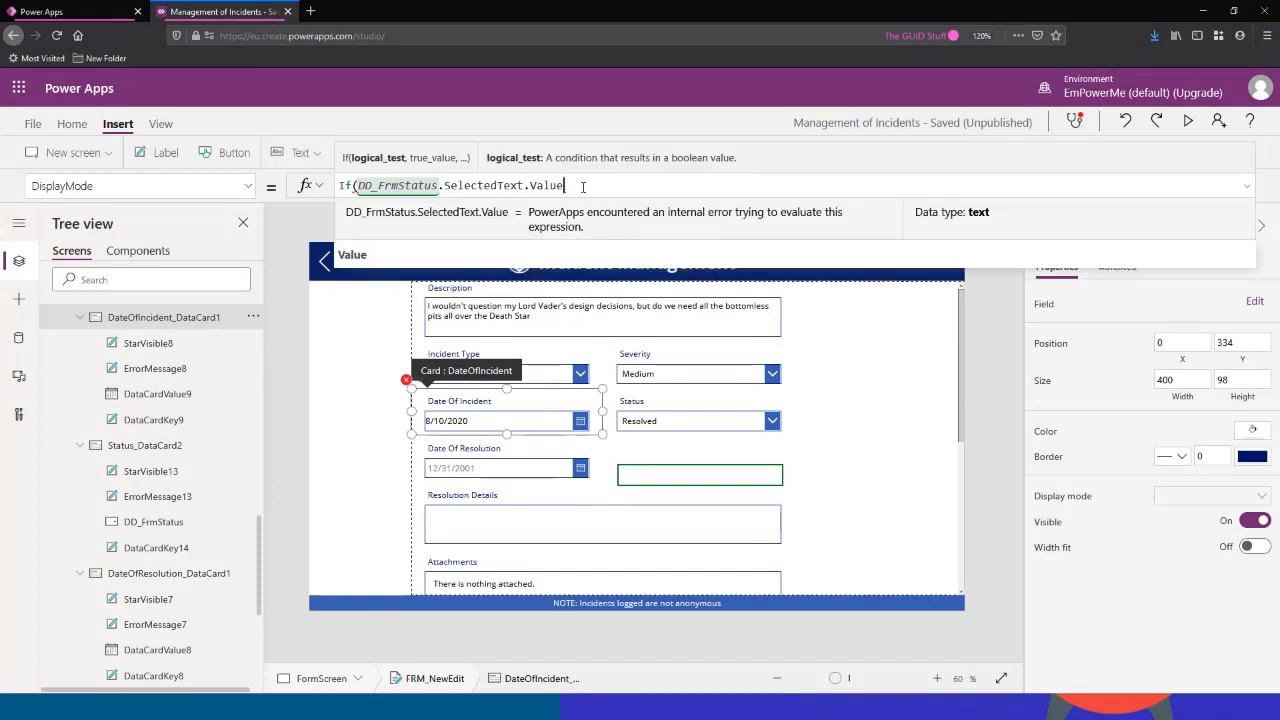
{"action": "type", "text": "= "}
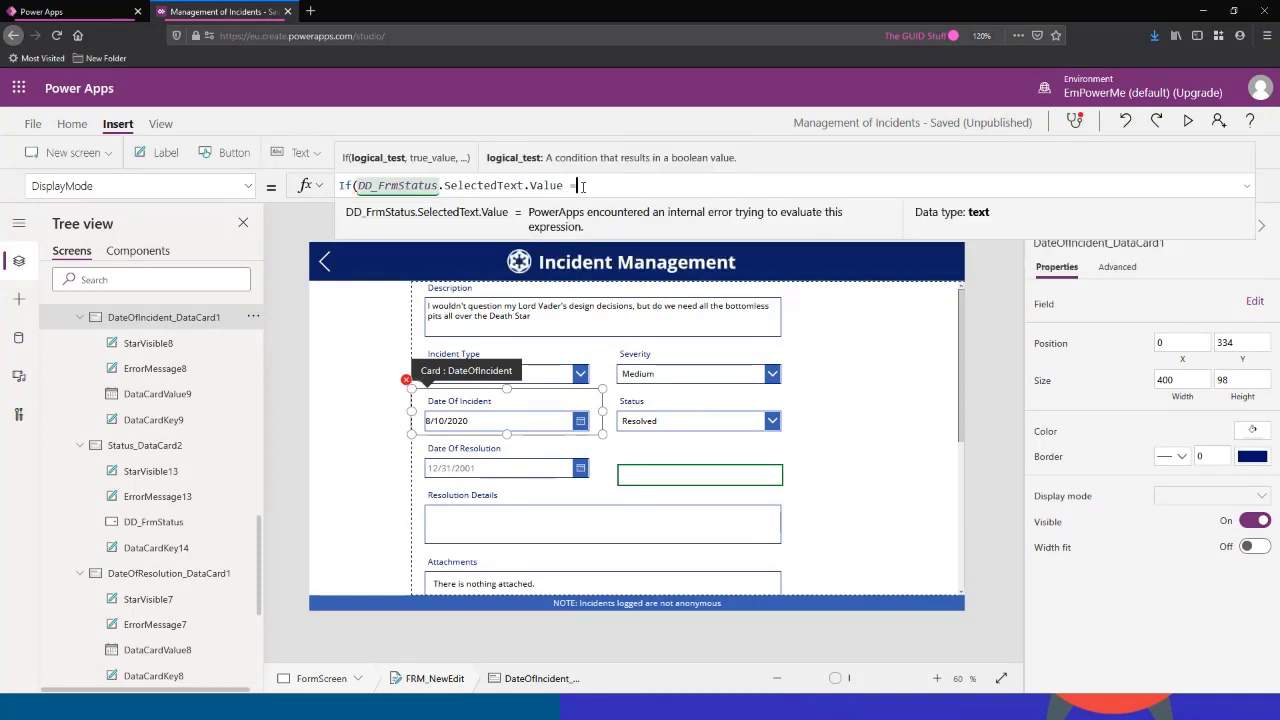
{"action": "type", "text": "\""}
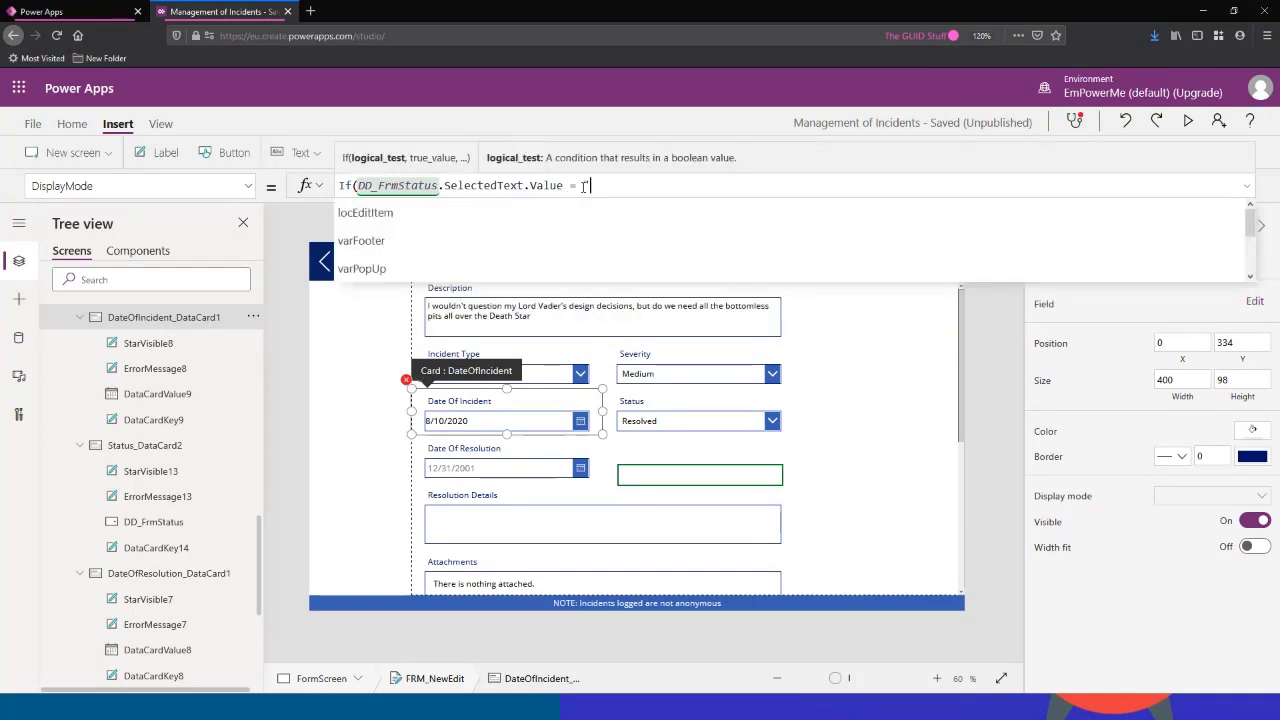
{"action": "type", "text": "Resolved"}
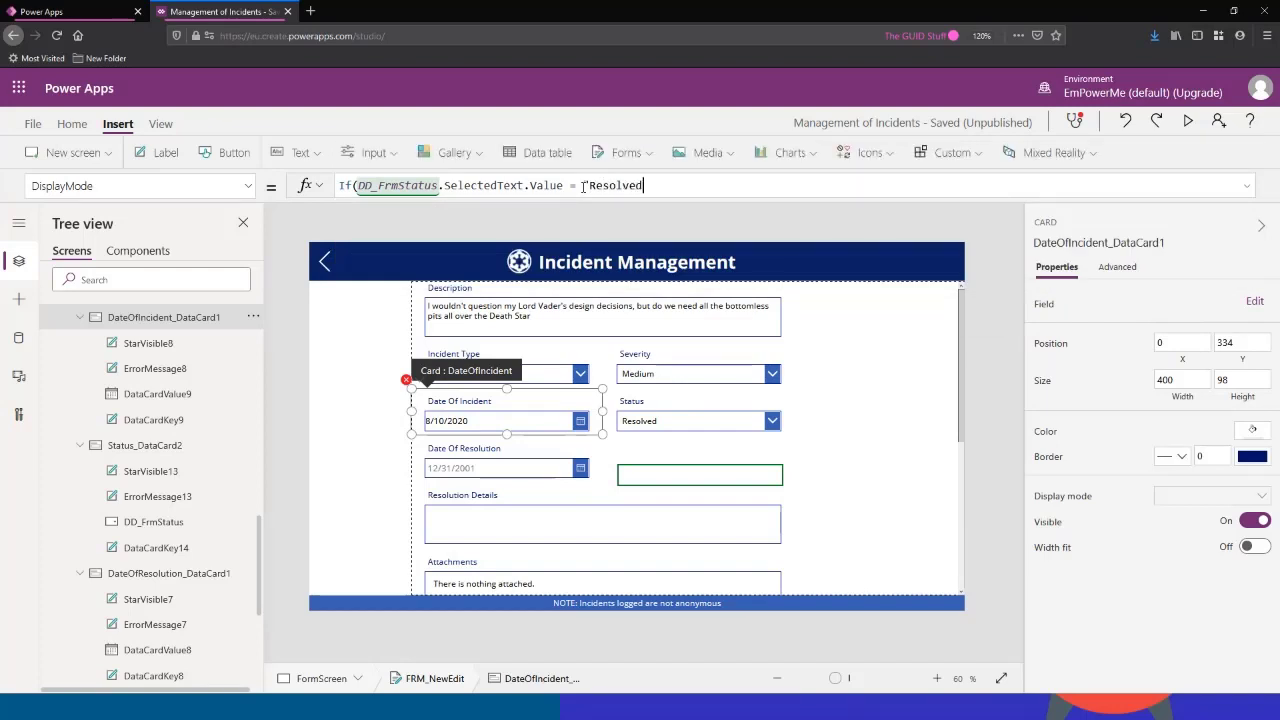
{"action": "type", "text": "\""}
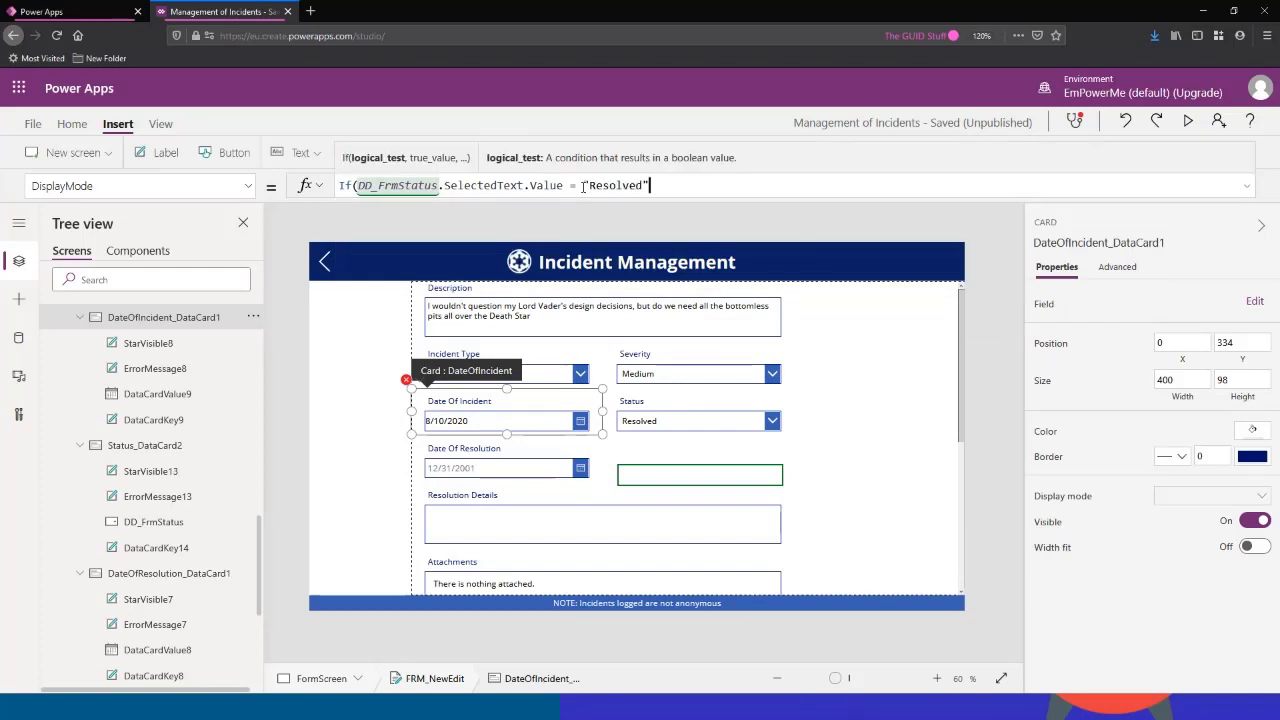
Step: Finish the If formula so it returns DisplayMode.Edit when the condition is true and DisplayMode.View otherwise
{"action": "type", "text": ","}
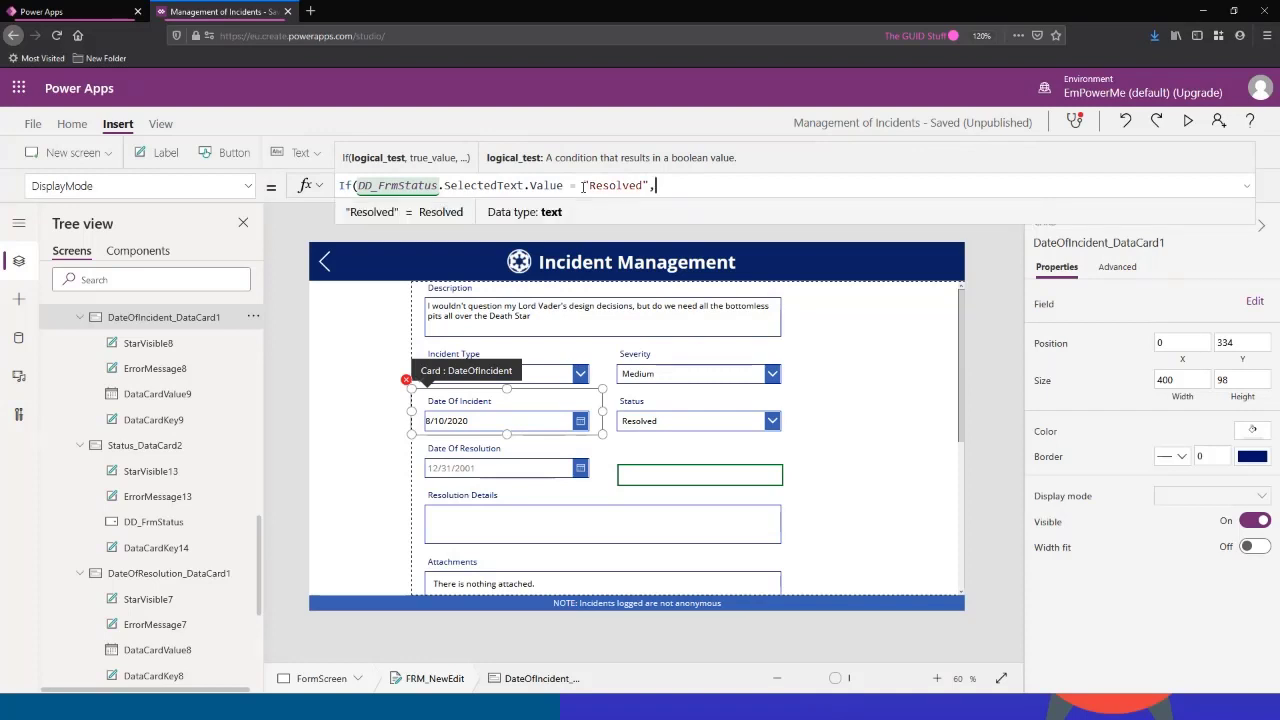
{"action": "type", "text": "DisplayMode."}
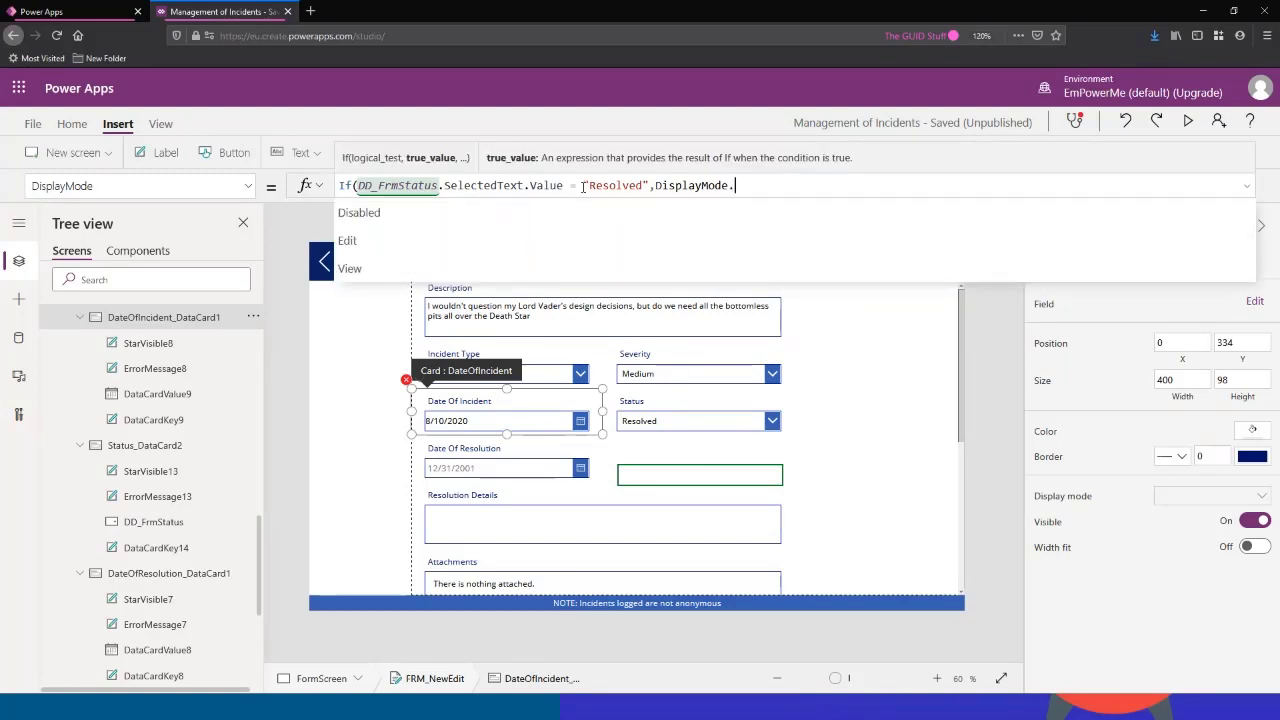
{"action": "key", "text": "BackSpace"}
{"action": "type", "text": ","}
{"action": "key", "text": "Tab"}
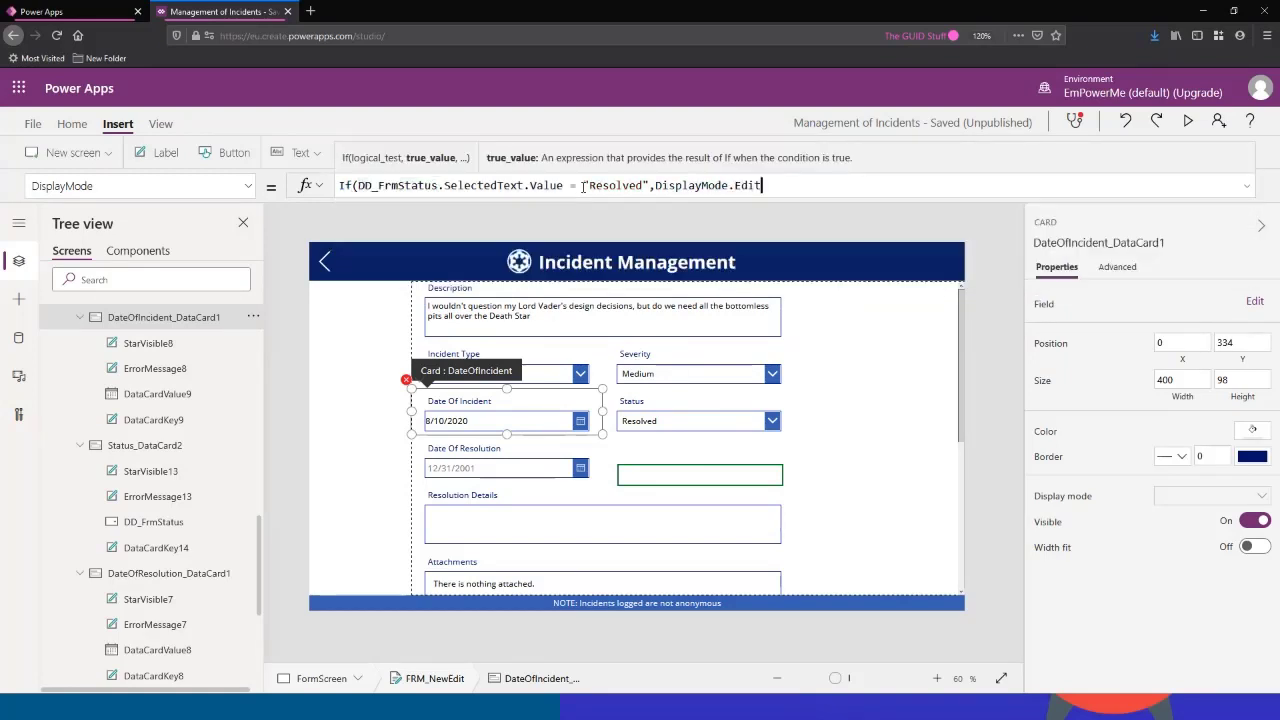
{"action": "type", "text": ","}
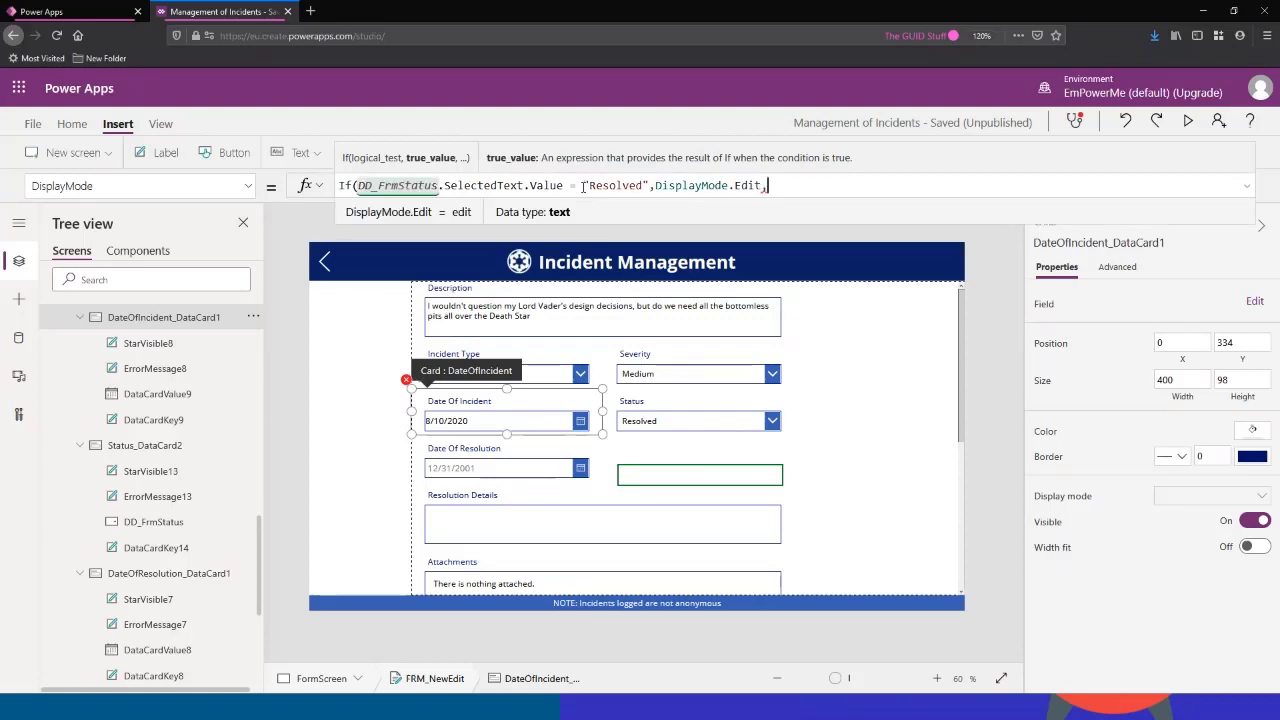
{"action": "type", "text": "DisplayMode"}
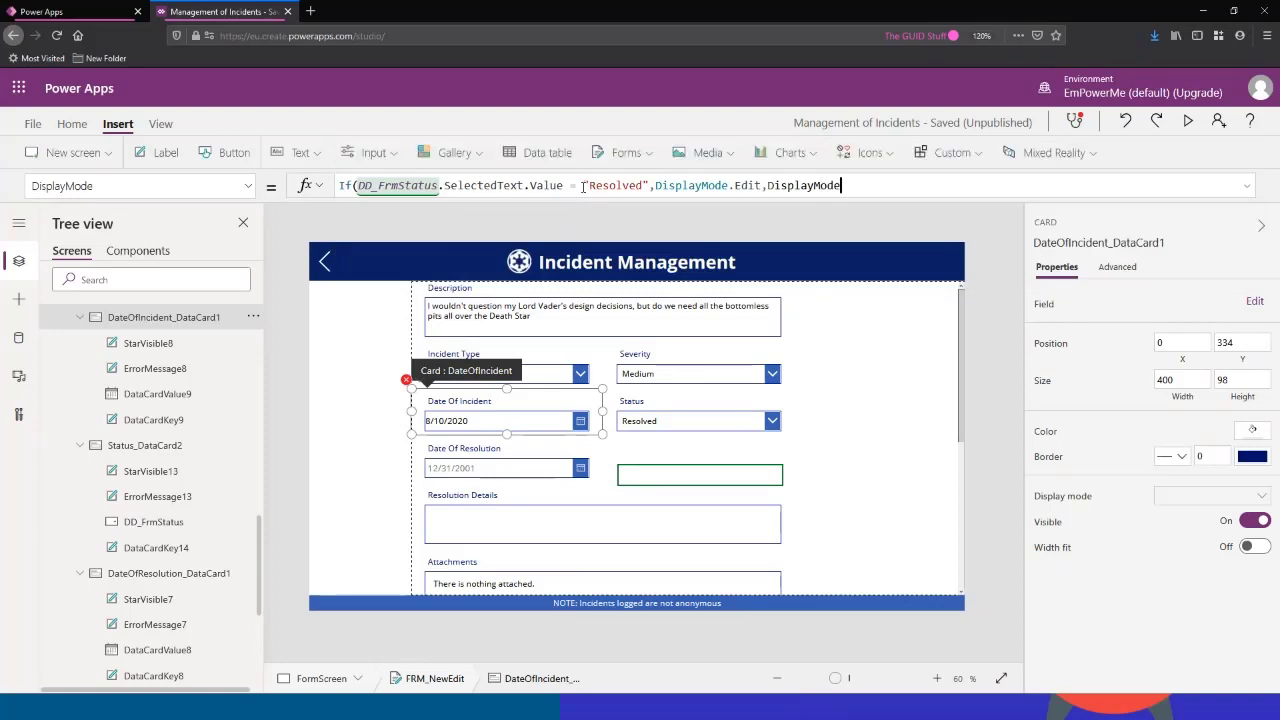
{"action": "type", "text": "."}
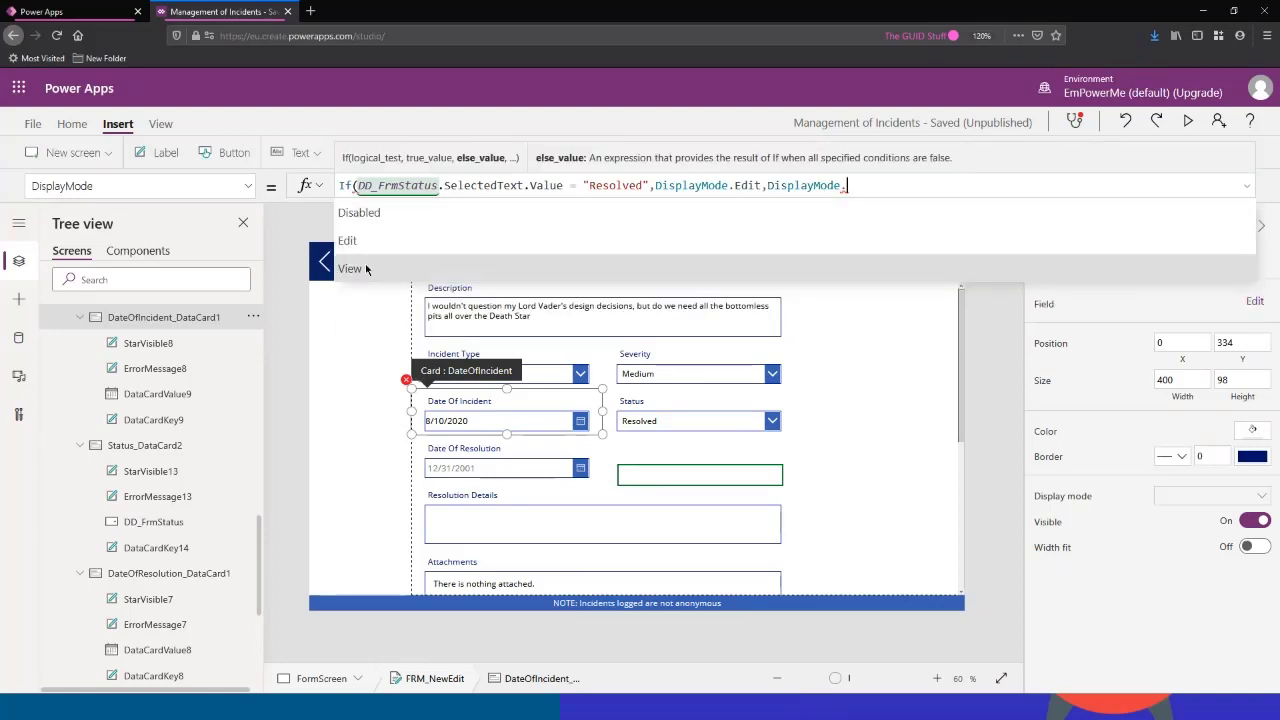
{"action": "key", "text": "Escape"}
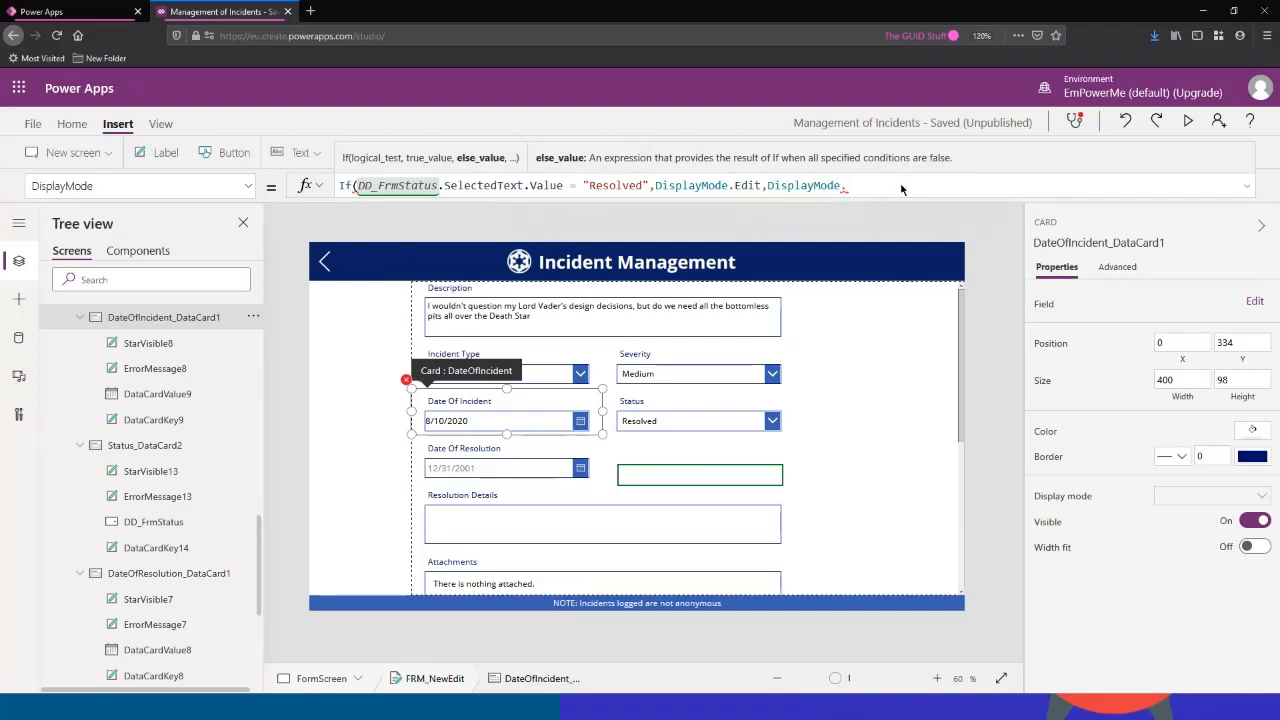
{"action": "type", "text": "View"}
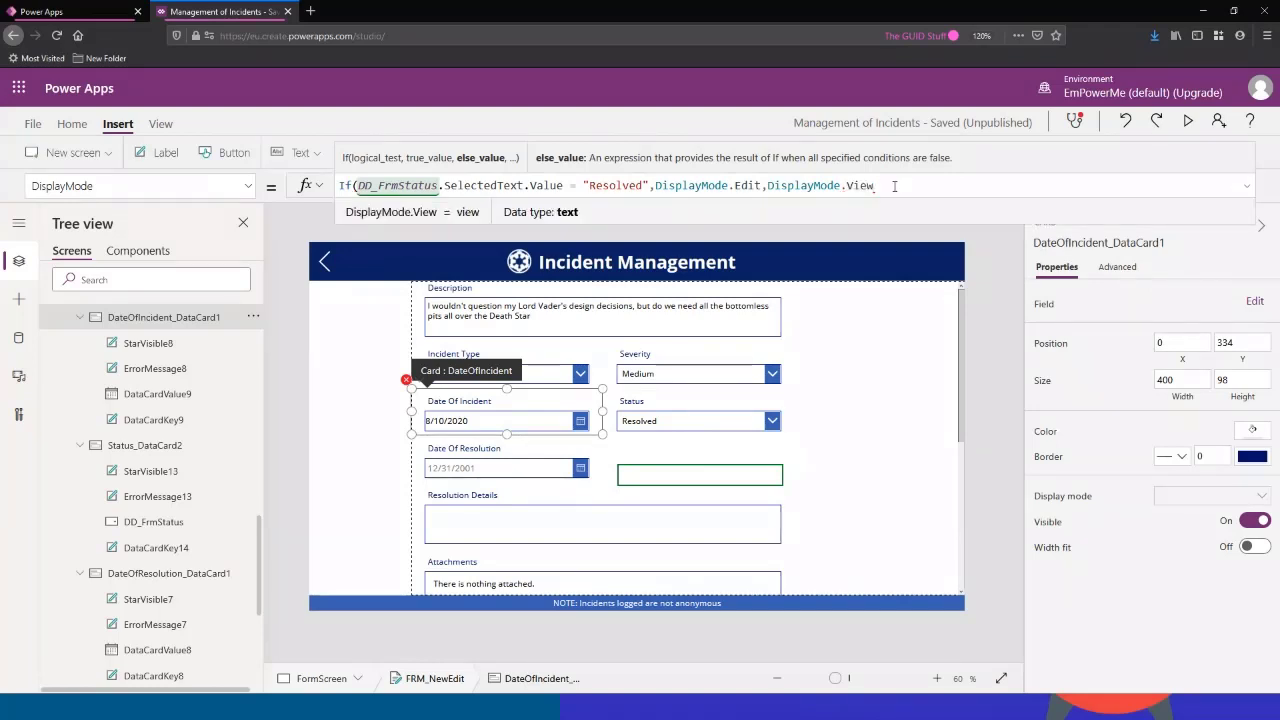
{"action": "type", "text": ")"}
Step: Preview the app and test the Date Of Incident field with Status set to In Progress, New and Resolved, then return to the editor
{"action": "left_click", "coordinate": [1188, 121]}
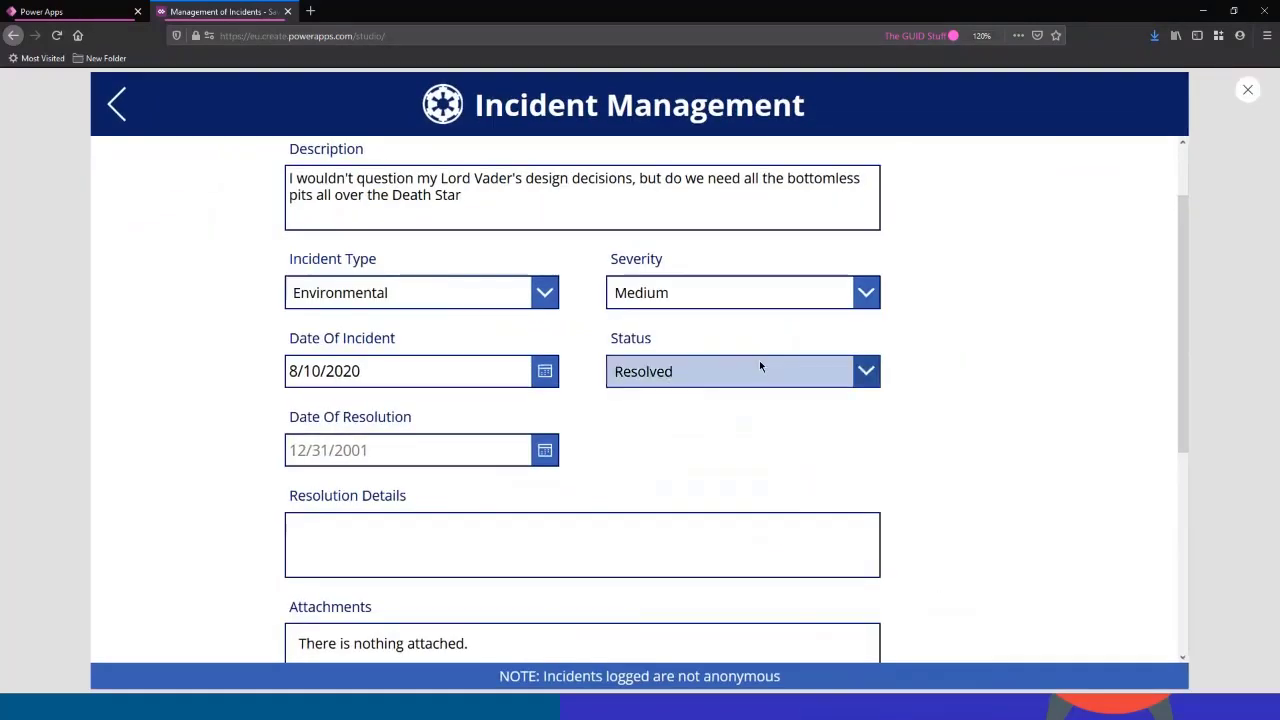
{"action": "left_click", "coordinate": [760, 369]}
{"action": "left_click", "coordinate": [737, 445]}
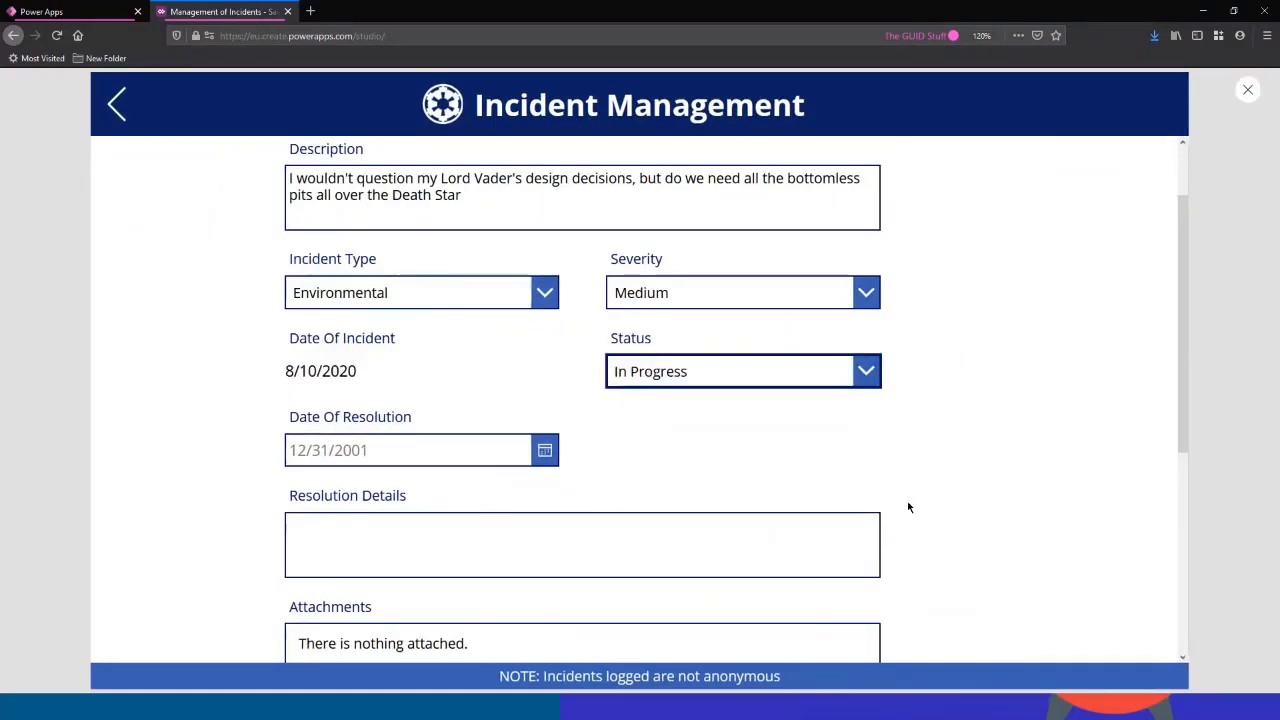
{"action": "left_click", "coordinate": [318, 371]}
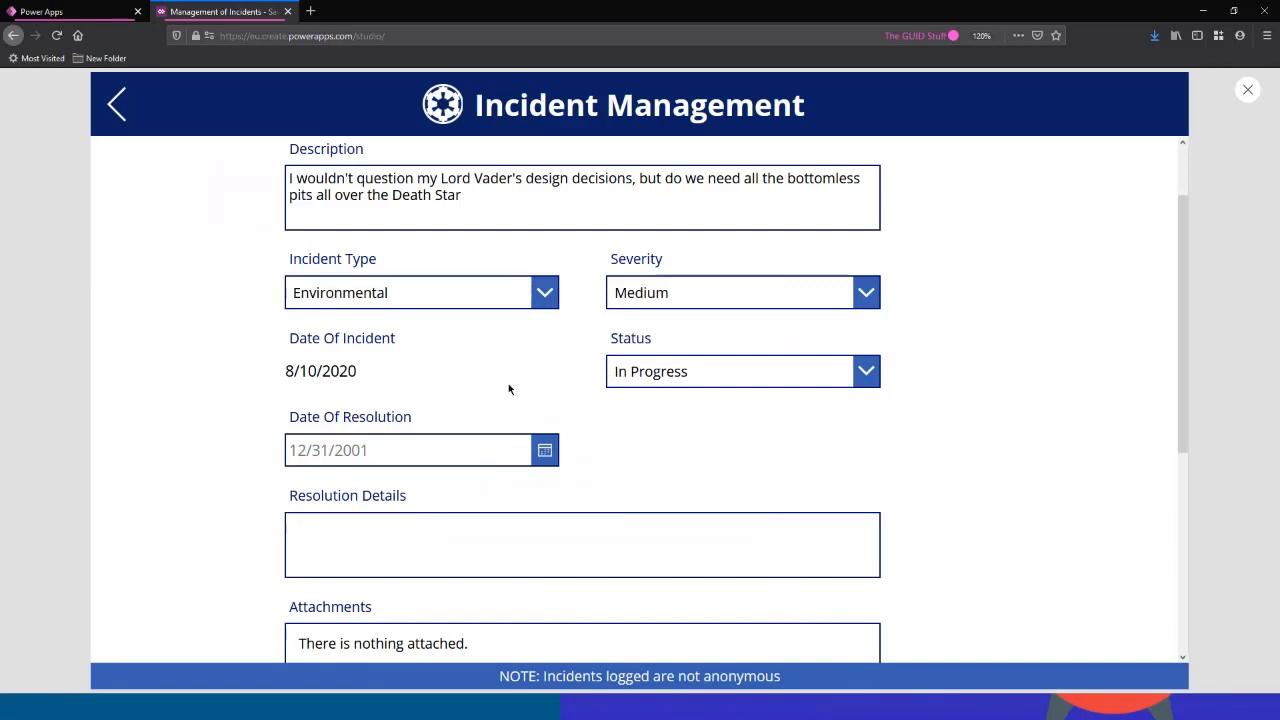
{"action": "left_click", "coordinate": [696, 378]}
{"action": "left_click", "coordinate": [692, 418]}
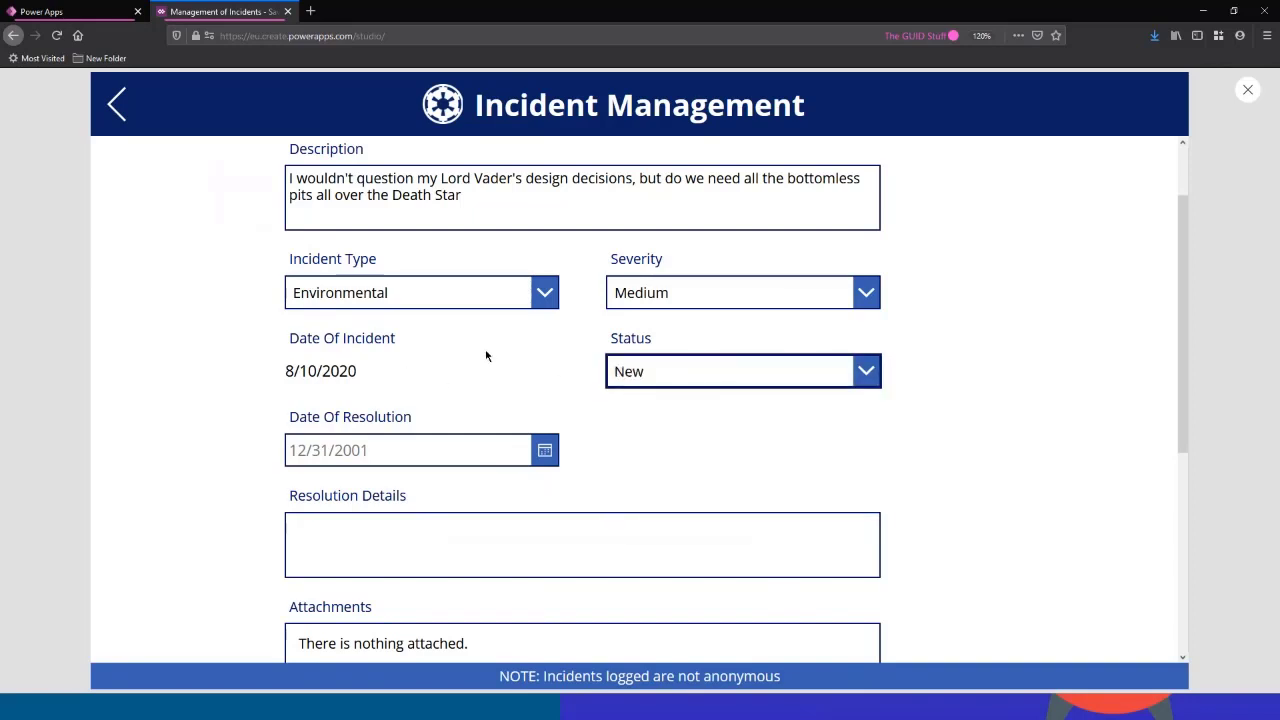
{"action": "left_click", "coordinate": [685, 382]}
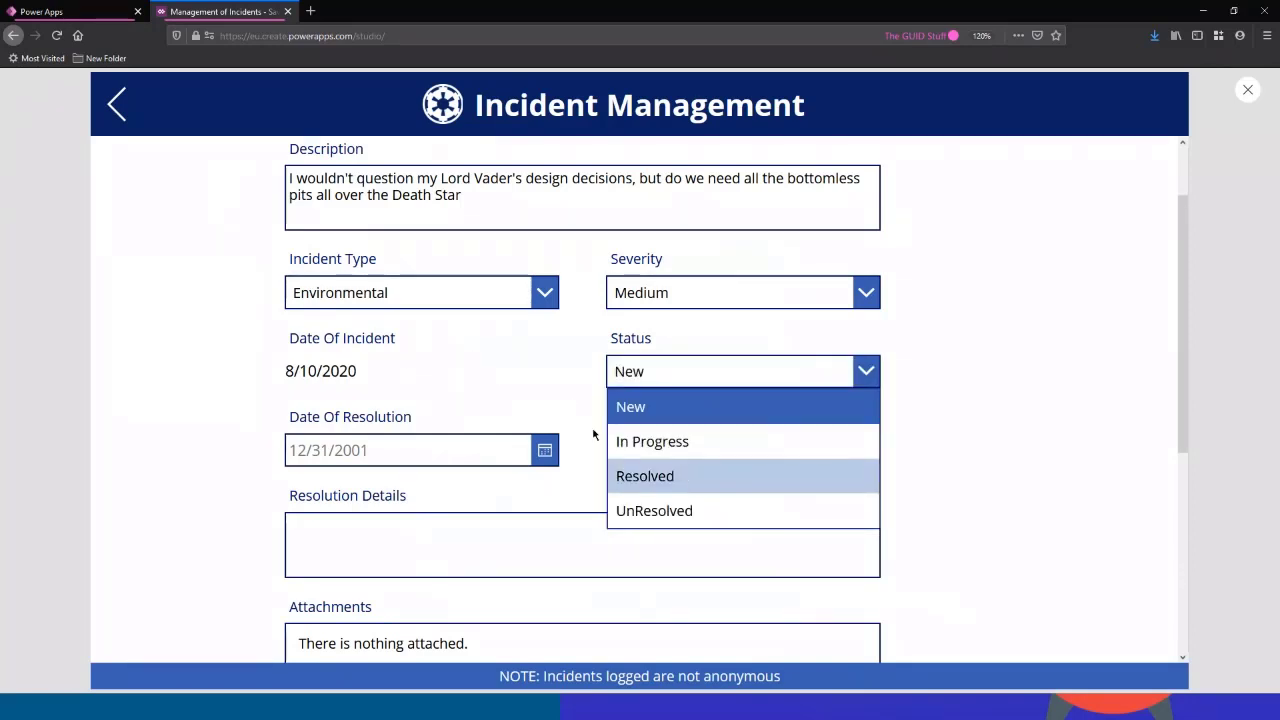
{"action": "left_click", "coordinate": [665, 476]}
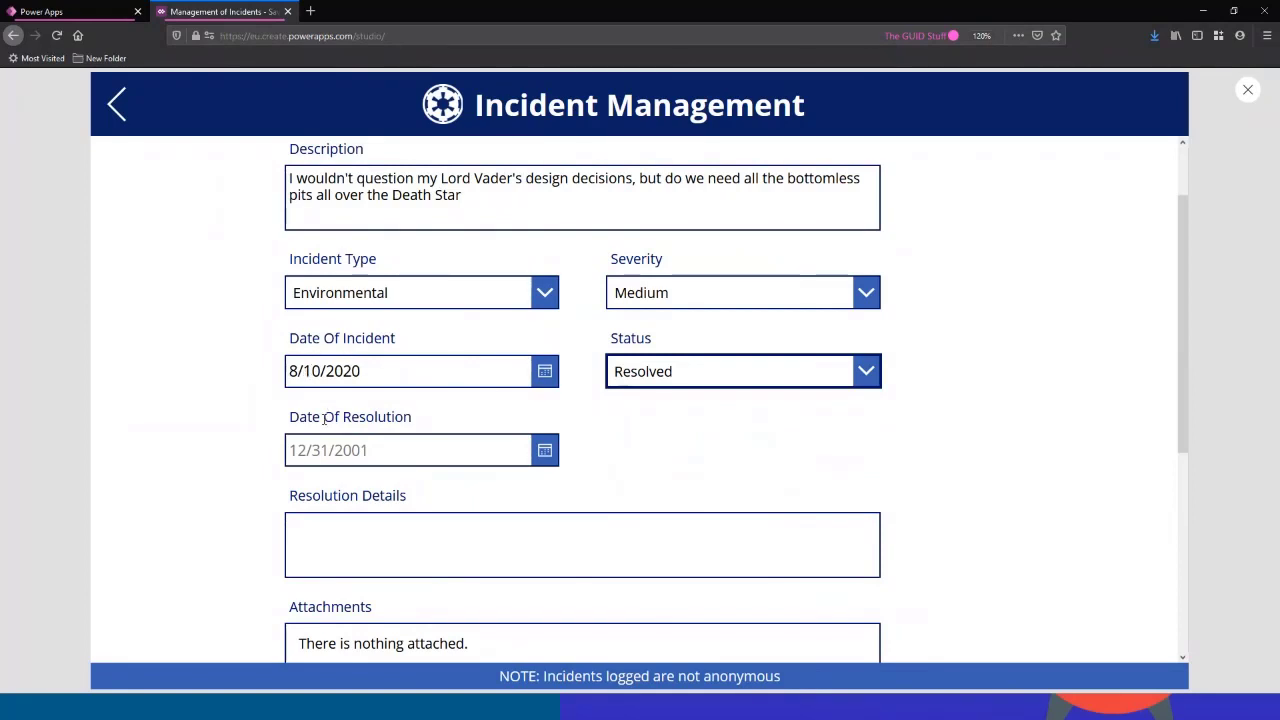
{"action": "left_click", "coordinate": [1248, 92]}
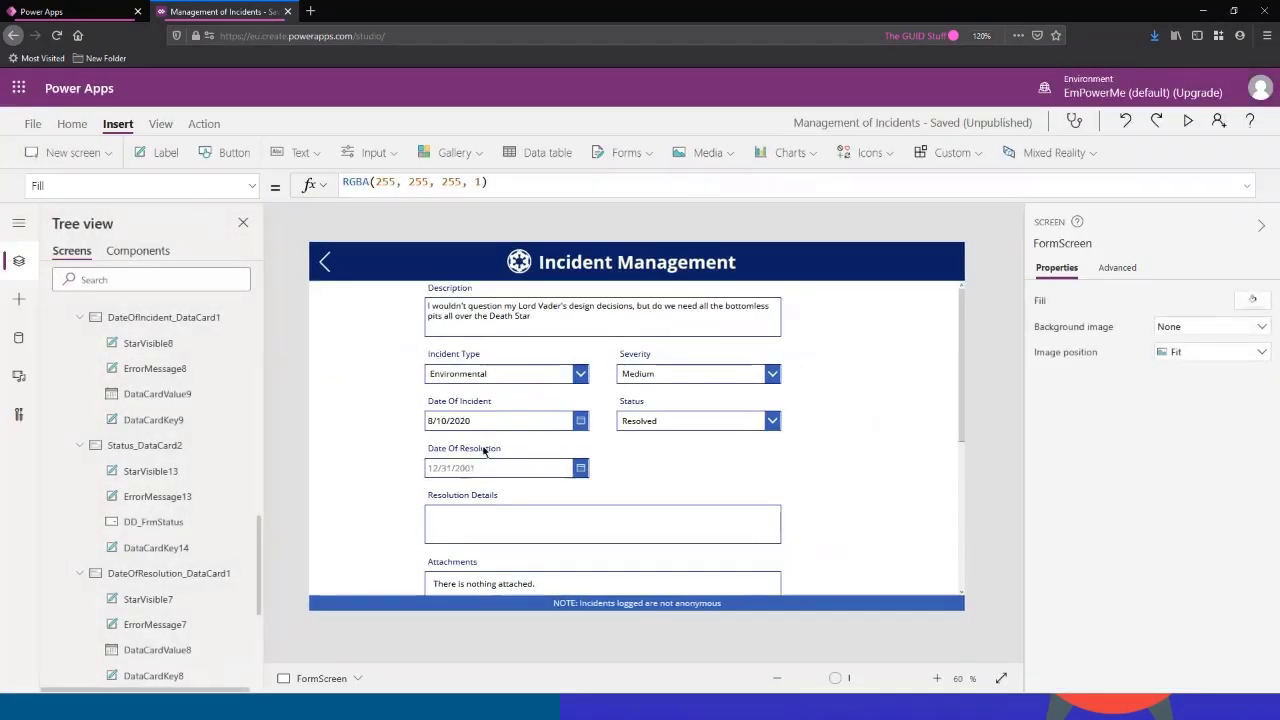
Step: Copy the full If formula from the DateOfIncident card's DisplayMode property
{"action": "left_click", "coordinate": [455, 354]}
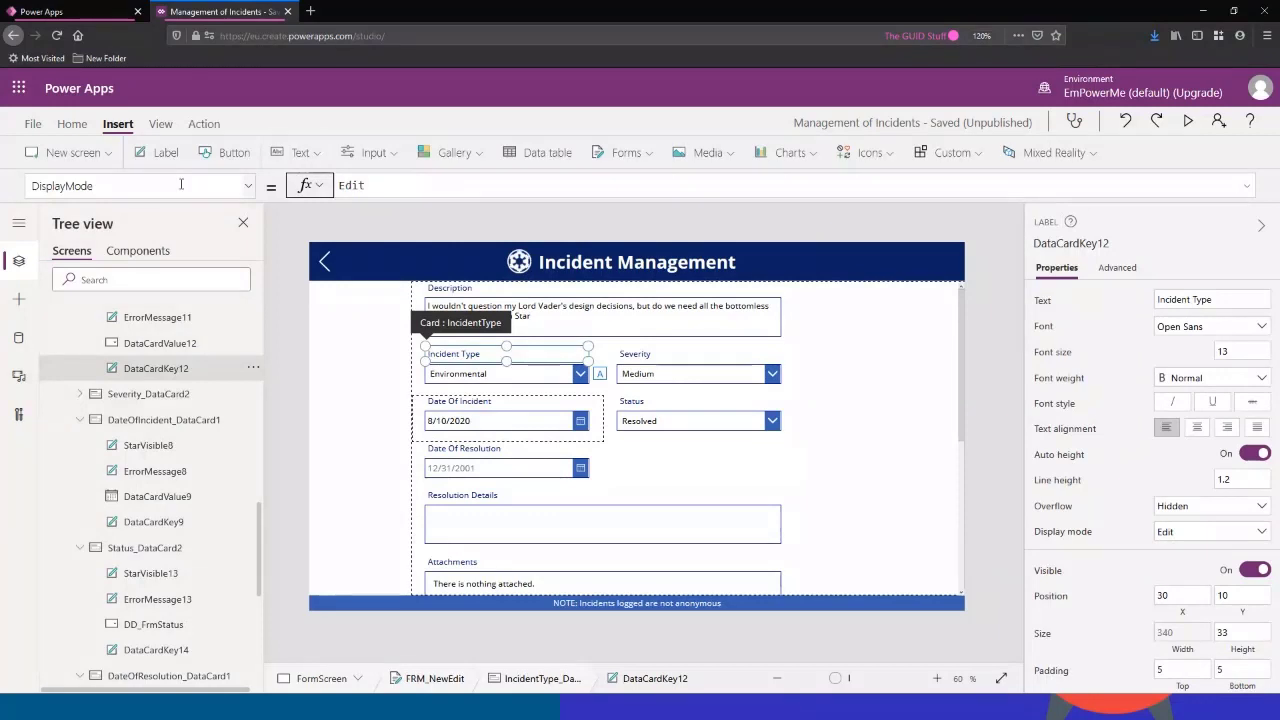
{"action": "left_click", "coordinate": [140, 185]}
{"action": "left_click", "coordinate": [334, 211]}
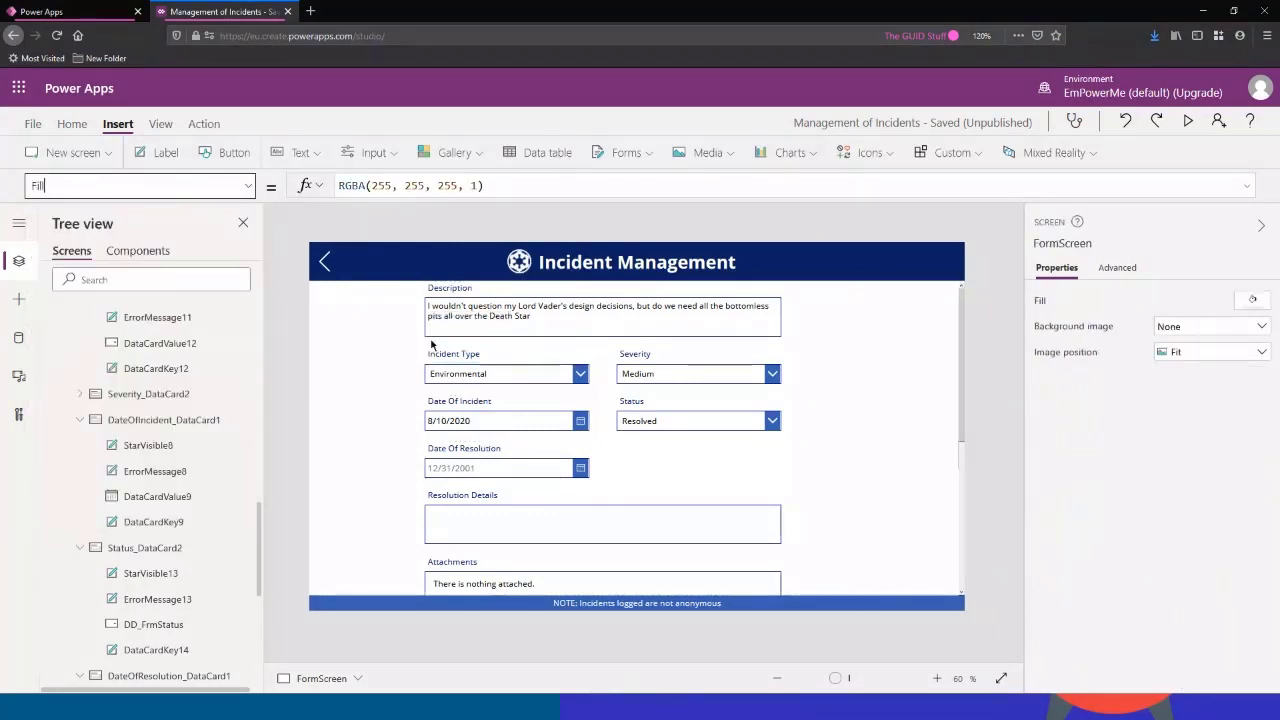
{"action": "left_click", "coordinate": [447, 390]}
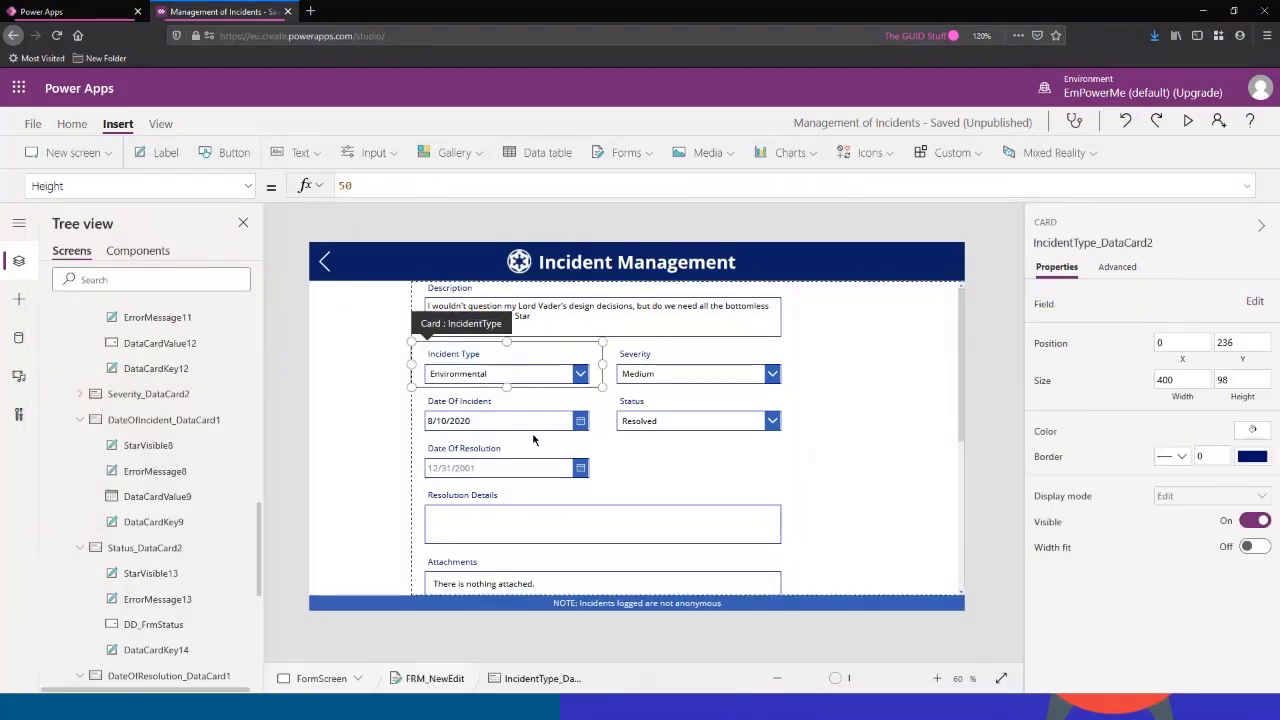
{"action": "left_click", "coordinate": [530, 375]}
{"action": "left_click", "coordinate": [563, 410]}
{"action": "left_click", "coordinate": [183, 422]}
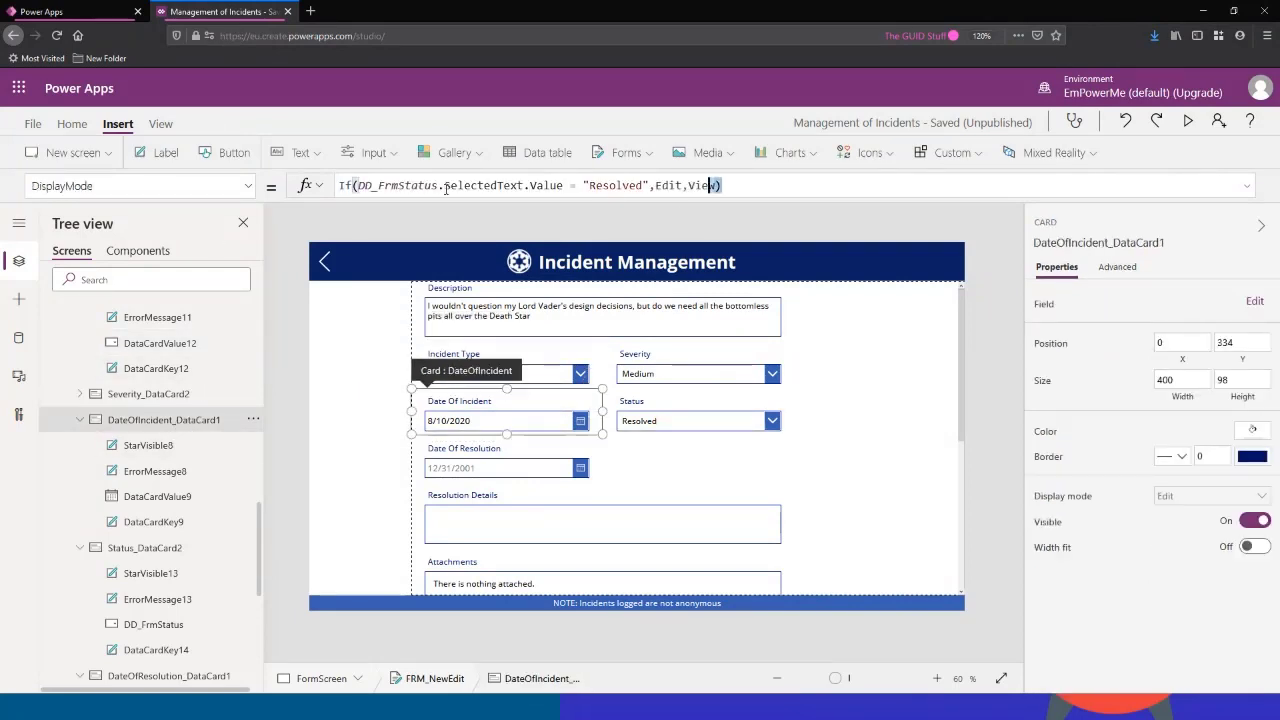
{"action": "triple_click", "coordinate": [340, 185]}
{"action": "key", "text": "ctrl+c"}
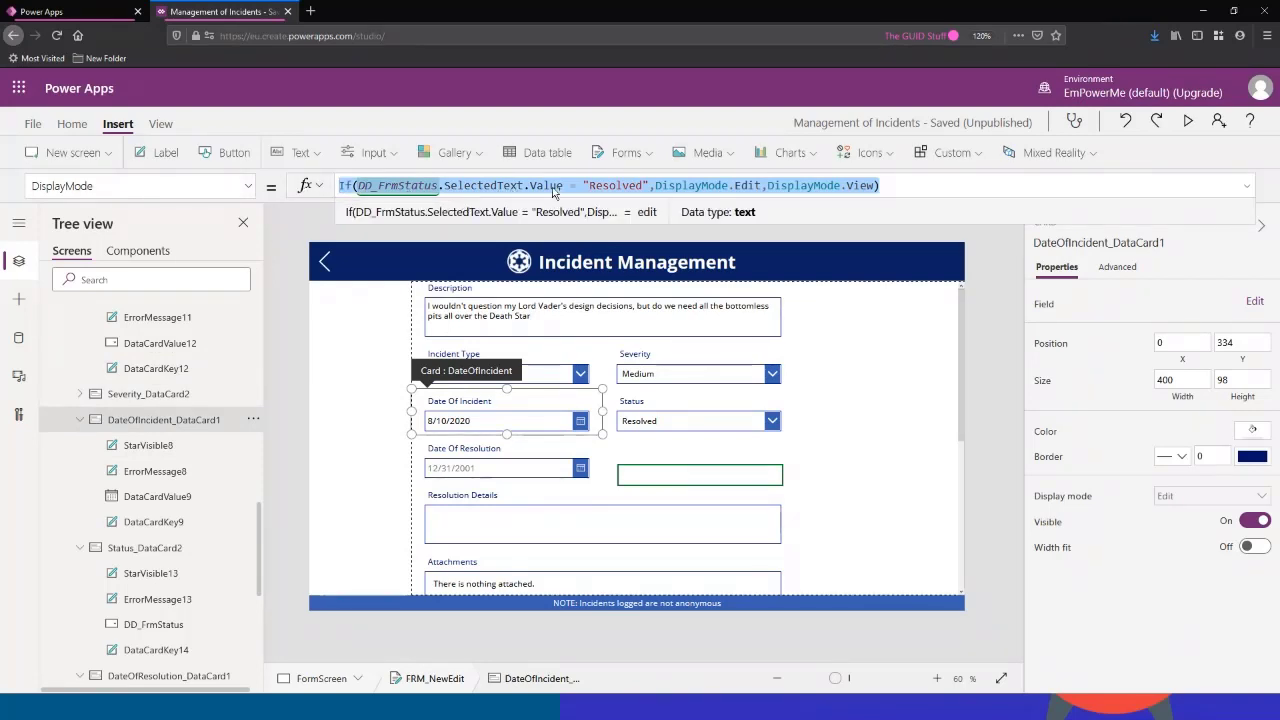
Step: Strip the If condition and View result from the DateOfIncident card's DisplayMode formula, leaving only DisplayMode.Edit
{"action": "left_click_drag", "start_coordinate": [650, 186], "coordinate": [303, 190]}
{"action": "key", "text": "Delete"}
{"action": "left_click_drag", "start_coordinate": [563, 186], "coordinate": [452, 188]}
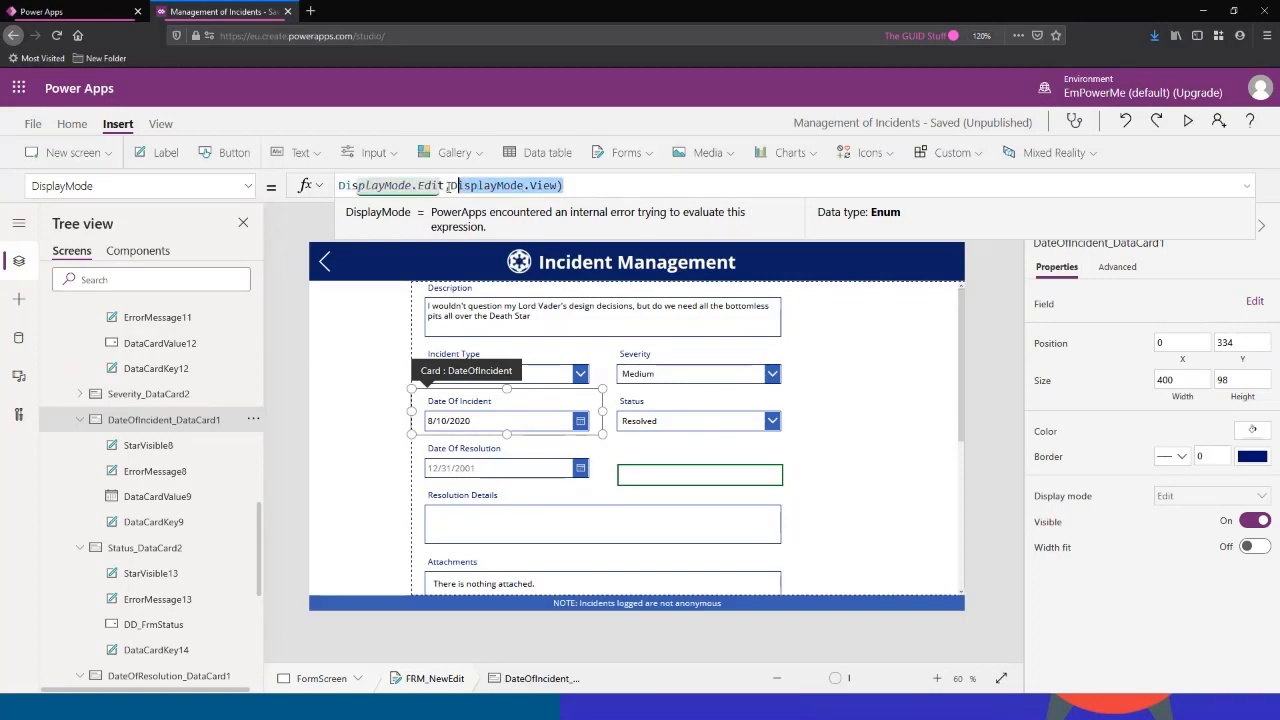
{"action": "left_click", "coordinate": [153, 521]}
Step: Replace the DateOfResolution card's DisplayMode formula with the copied If(DD_FrmStatus.SelectedText.Value = "Resolved",DisplayMode.Edit,DisplayMode.View)
{"action": "scroll", "coordinate": [160, 470], "scroll_direction": "down", "scroll_amount": 2}
{"action": "left_click", "coordinate": [200, 588]}
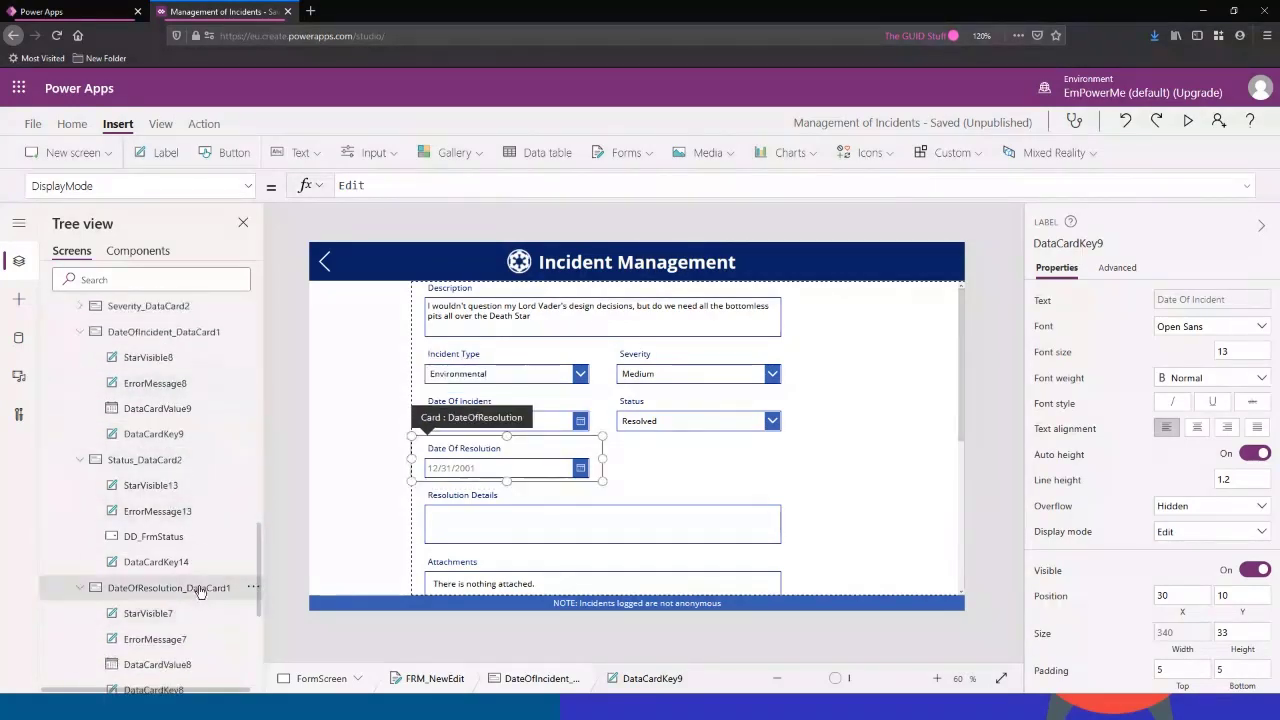
{"action": "key", "text": "shift+Right"}
{"action": "key", "text": "shift+Right"}
{"action": "key", "text": "shift+Right"}
{"action": "key", "text": "shift+Right"}
{"action": "key", "text": "shift+Right"}
{"action": "key", "text": "shift+Right"}
{"action": "key", "text": "Escape"}
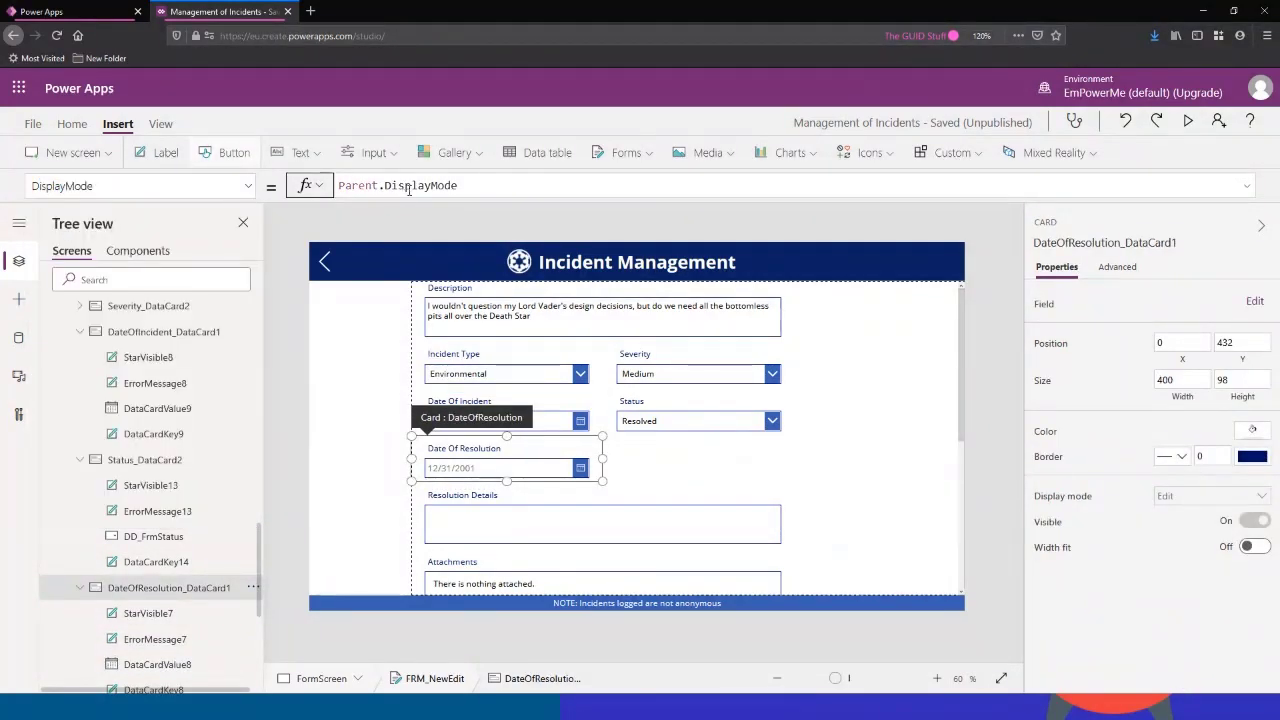
{"action": "key", "text": "Tab"}
{"action": "key", "text": "ctrl+v"}
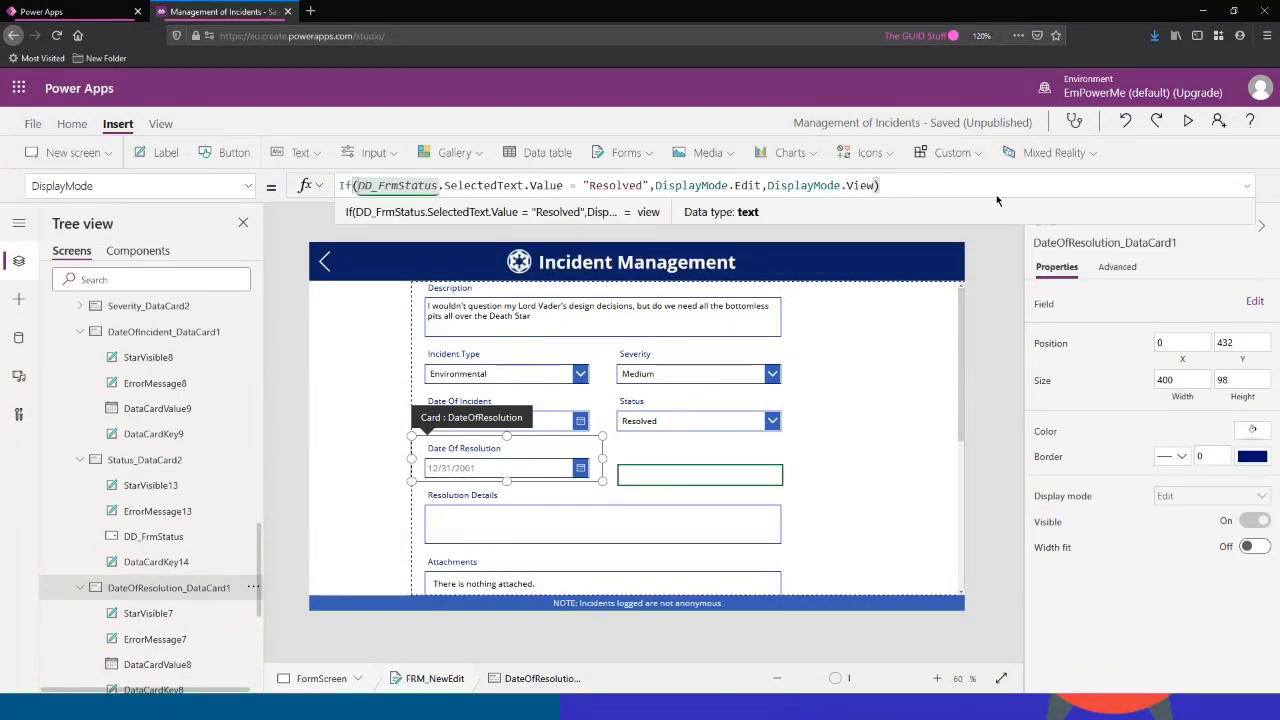
Step: Preview the app and test the Date Of Resolution field with Status set to In Progress, Resolved and UnResolved, then return to the editor
{"action": "key", "text": "F5"}
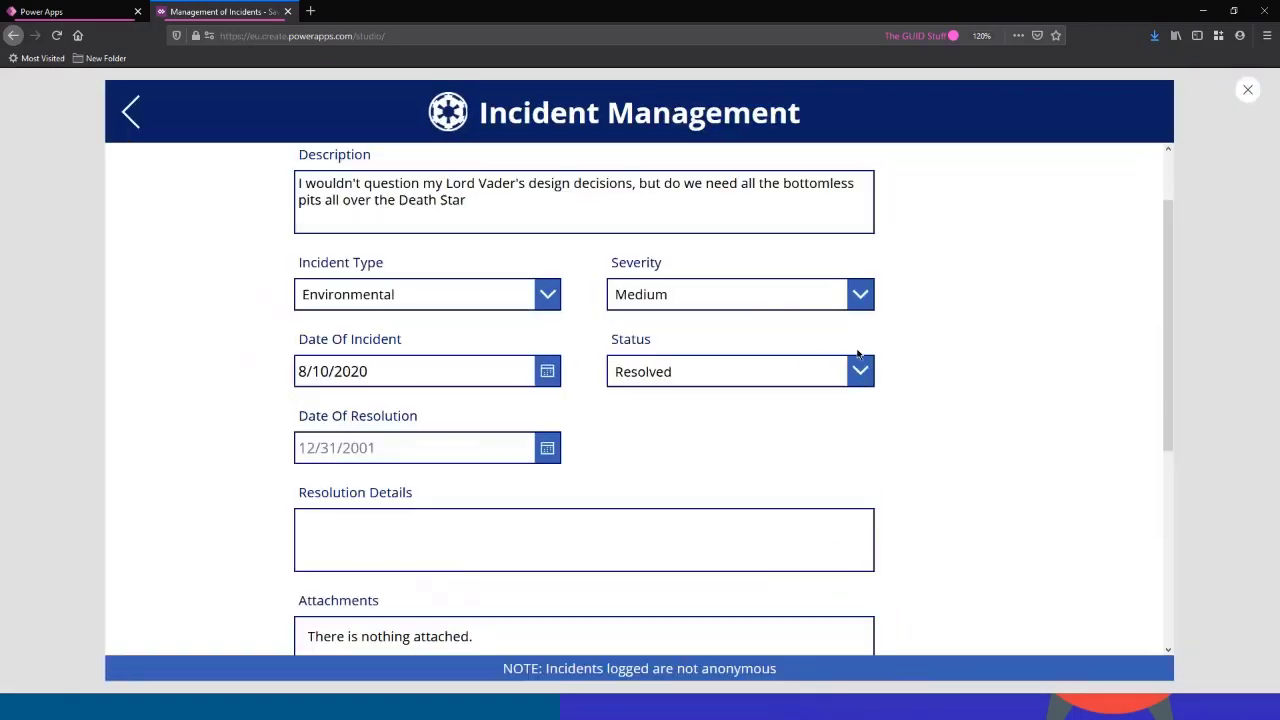
{"action": "left_click", "coordinate": [817, 366]}
{"action": "left_click", "coordinate": [723, 443]}
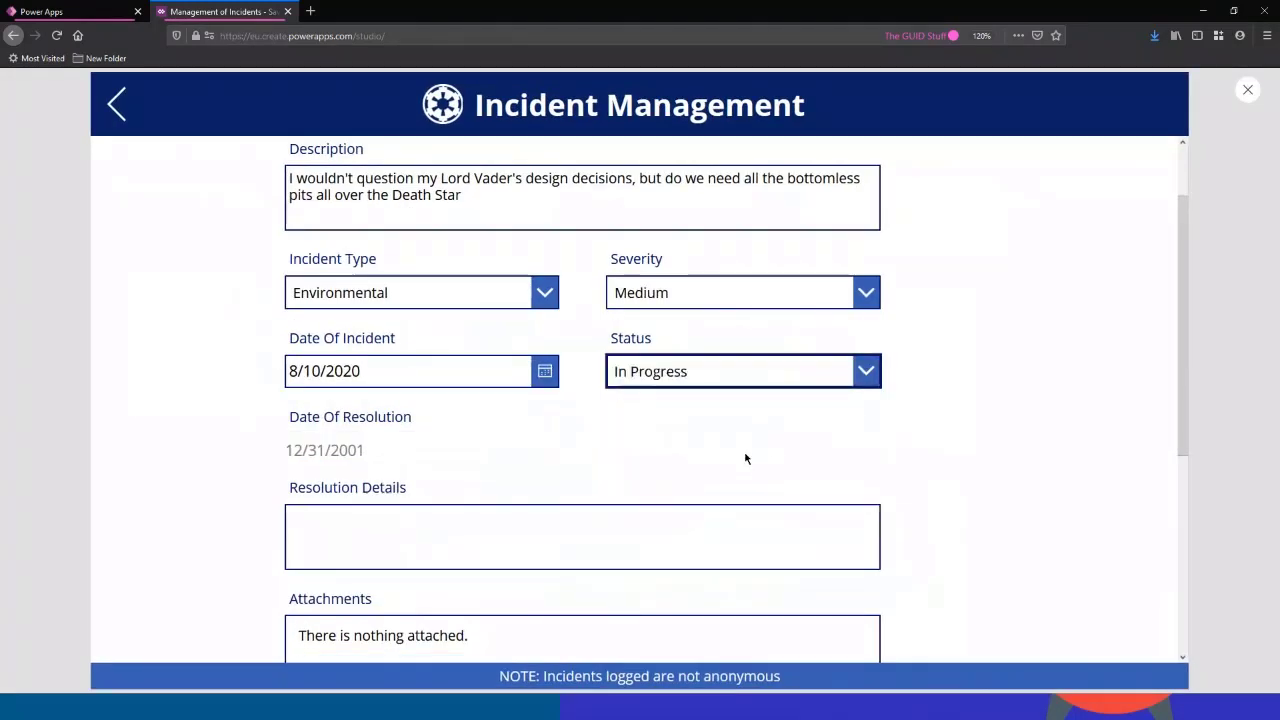
{"action": "left_click", "coordinate": [707, 372]}
{"action": "left_click", "coordinate": [684, 478]}
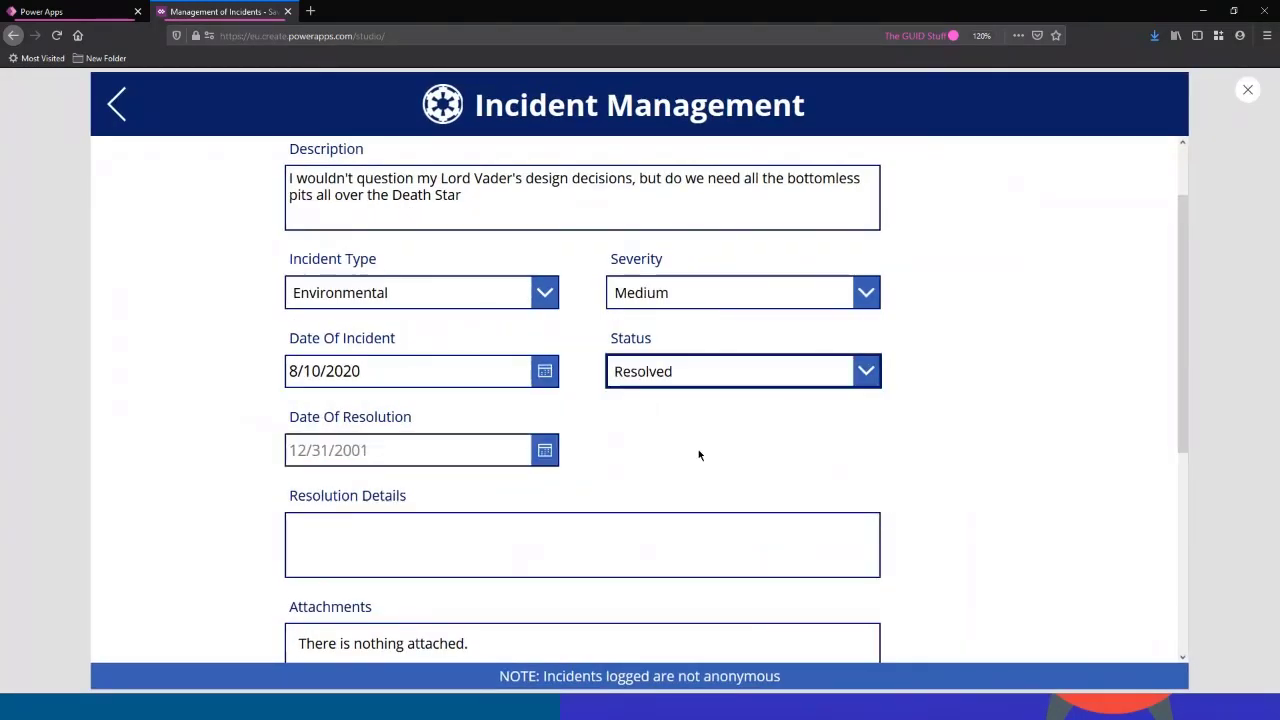
{"action": "left_click", "coordinate": [718, 378]}
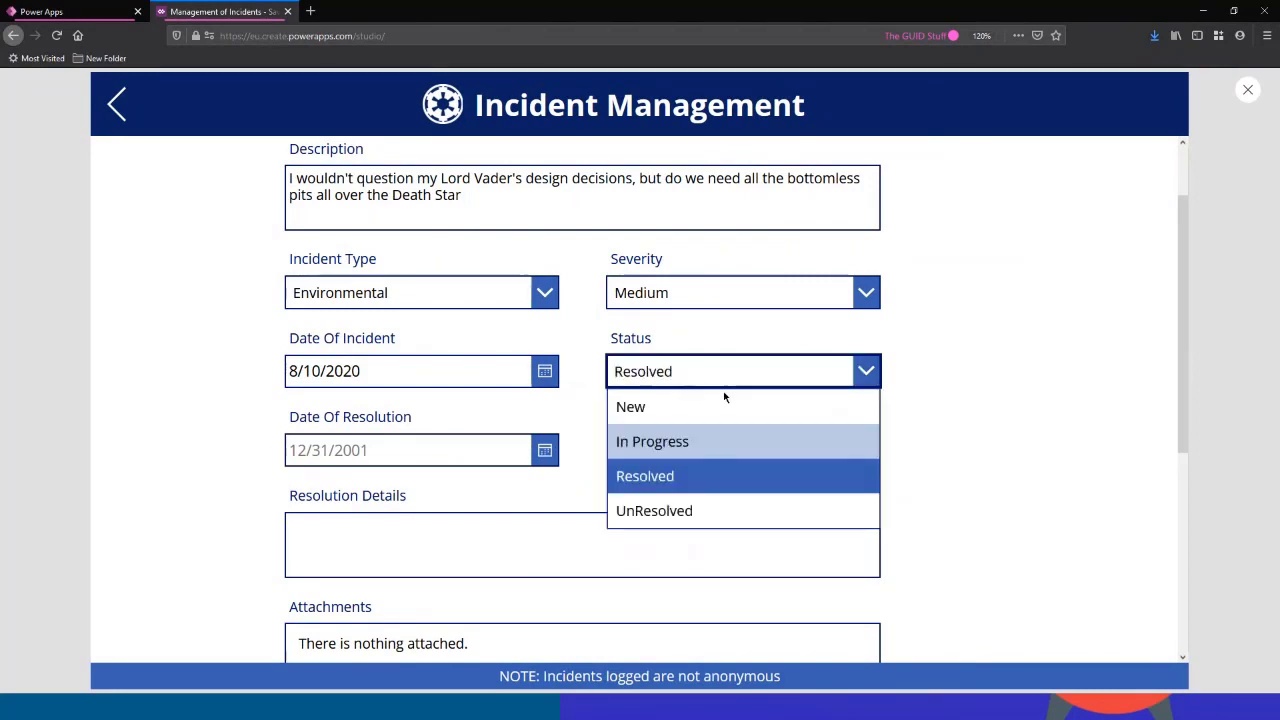
{"action": "left_click", "coordinate": [691, 509]}
{"action": "left_click", "coordinate": [1247, 90]}
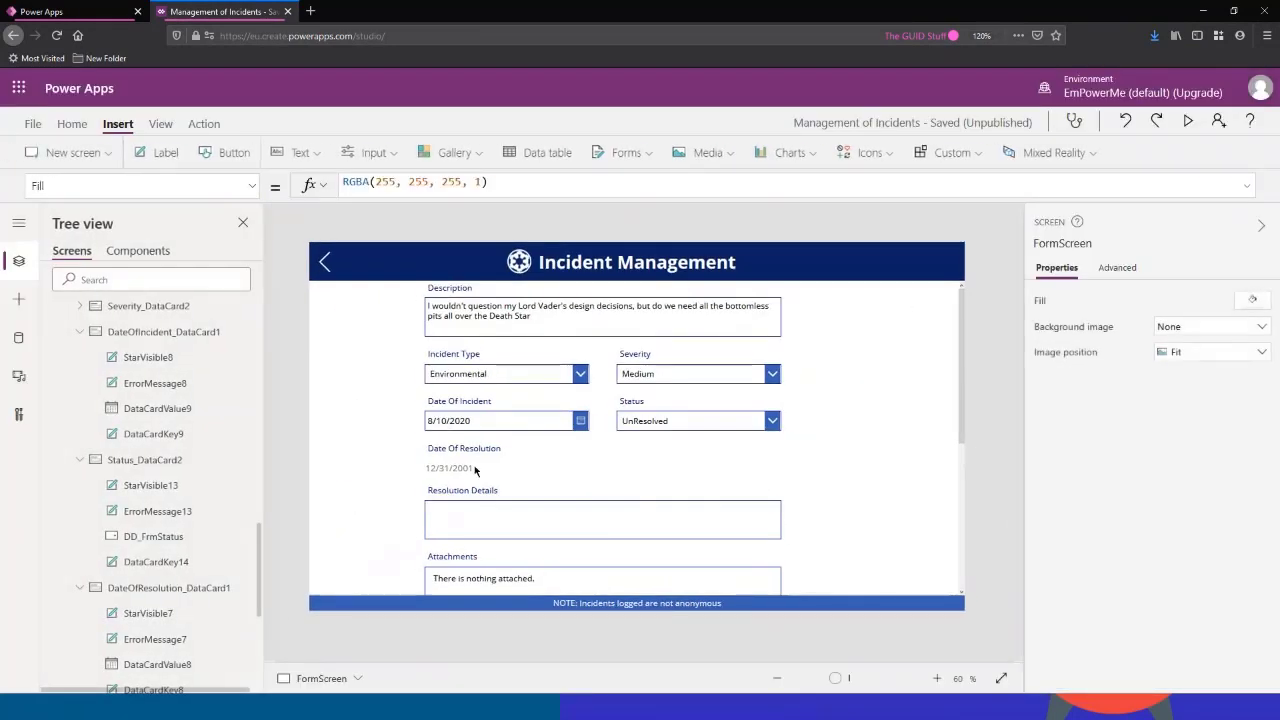
Step: Replace the ResolutionDetails card's Visible formula with the copied If formula that checks DD_FrmStatus for "Resolved"
{"action": "left_click", "coordinate": [420, 466]}
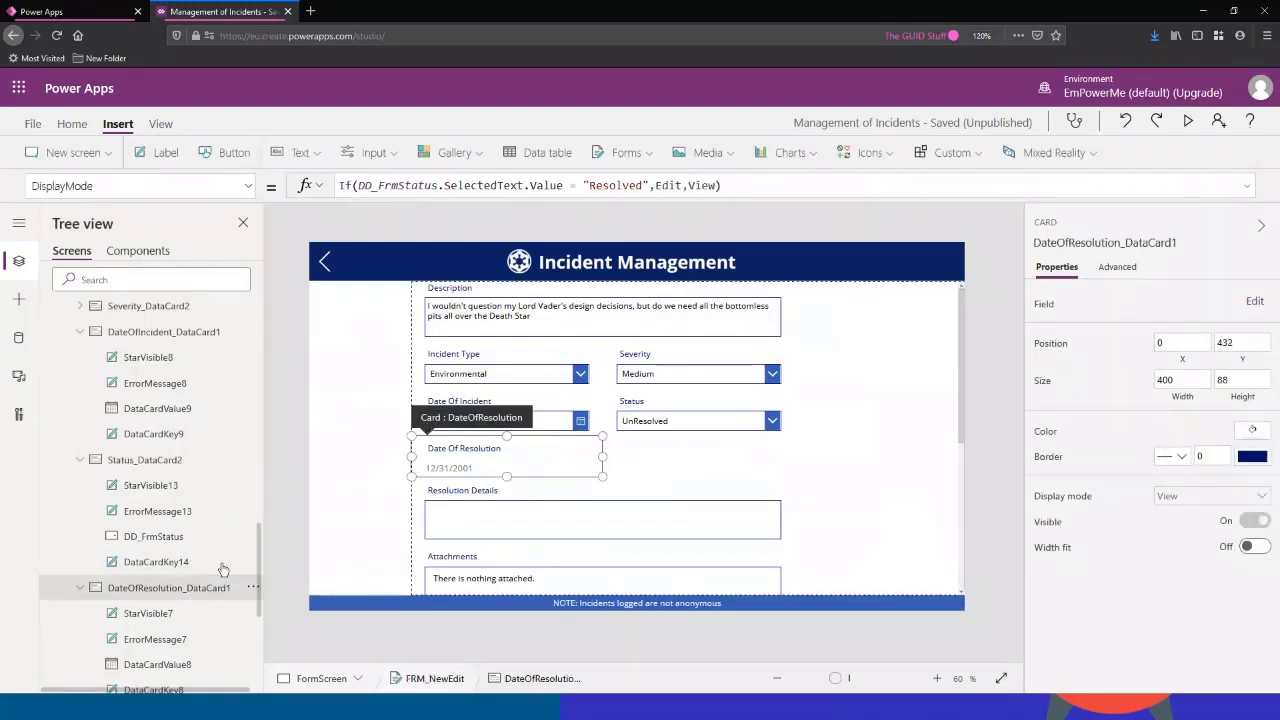
{"action": "scroll", "coordinate": [193, 547], "scroll_direction": "down", "scroll_amount": 3}
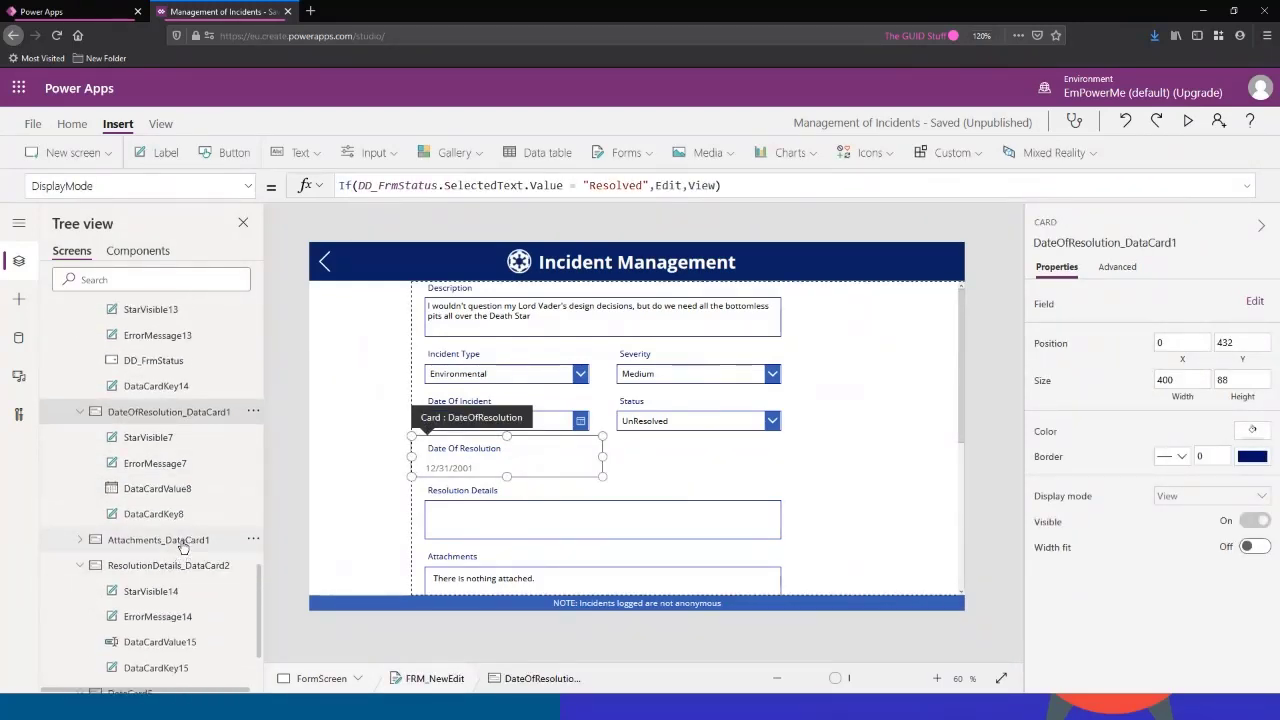
{"action": "left_click", "coordinate": [182, 566]}
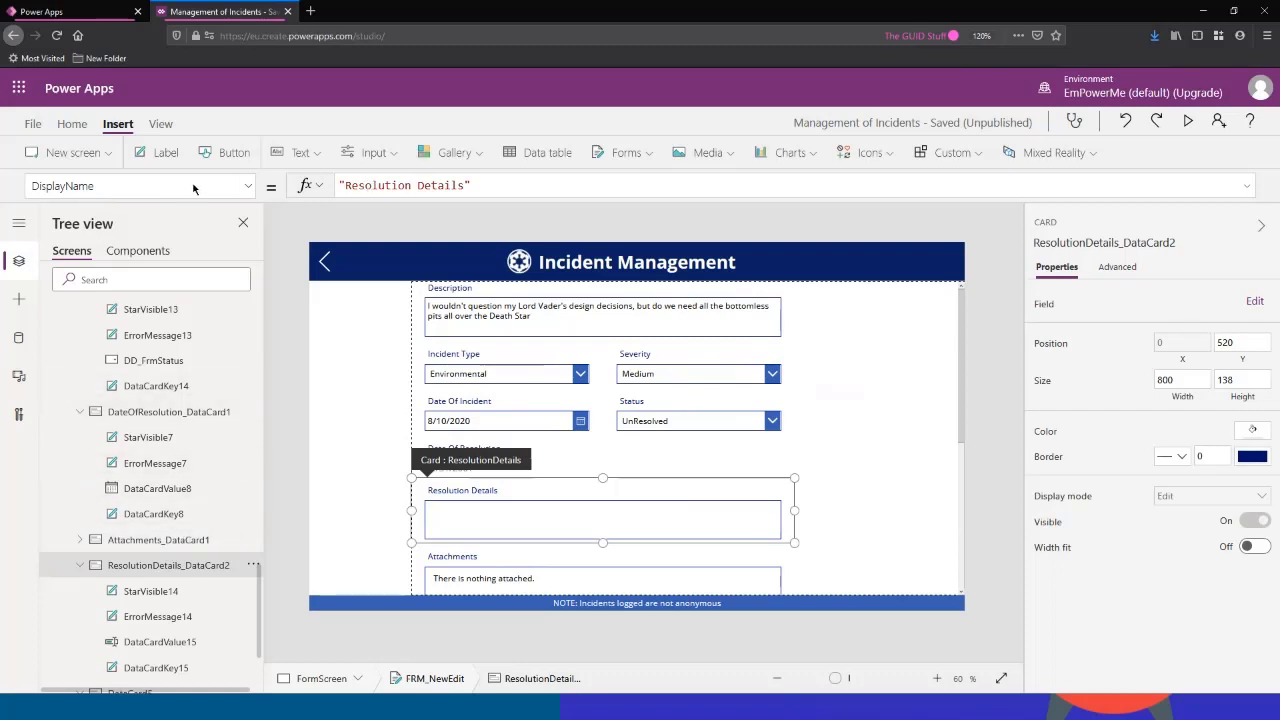
{"action": "left_click", "coordinate": [196, 186]}
{"action": "type", "text": "v"}
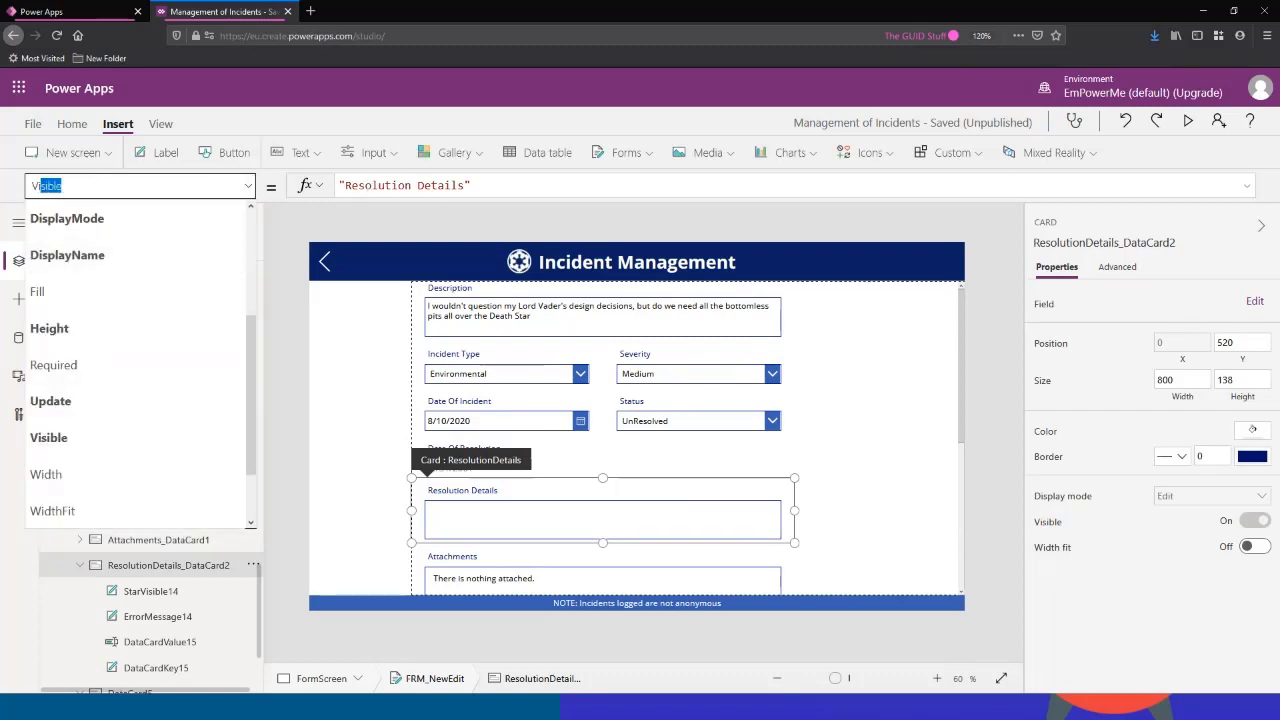
{"action": "key", "text": "Return"}
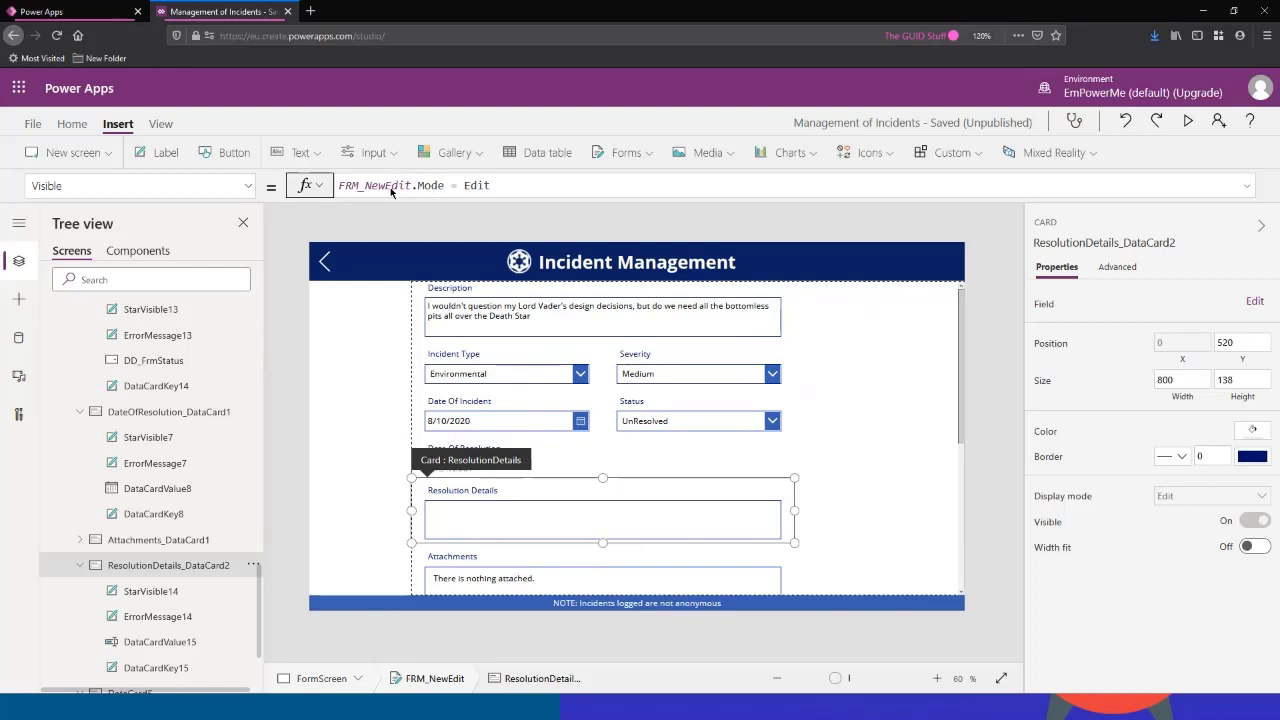
{"action": "left_click", "coordinate": [464, 186]}
{"action": "type", "text": "FormMode."}
{"action": "left_click_drag", "start_coordinate": [608, 190], "coordinate": [310, 186]}
{"action": "key", "text": "ctrl+v"}
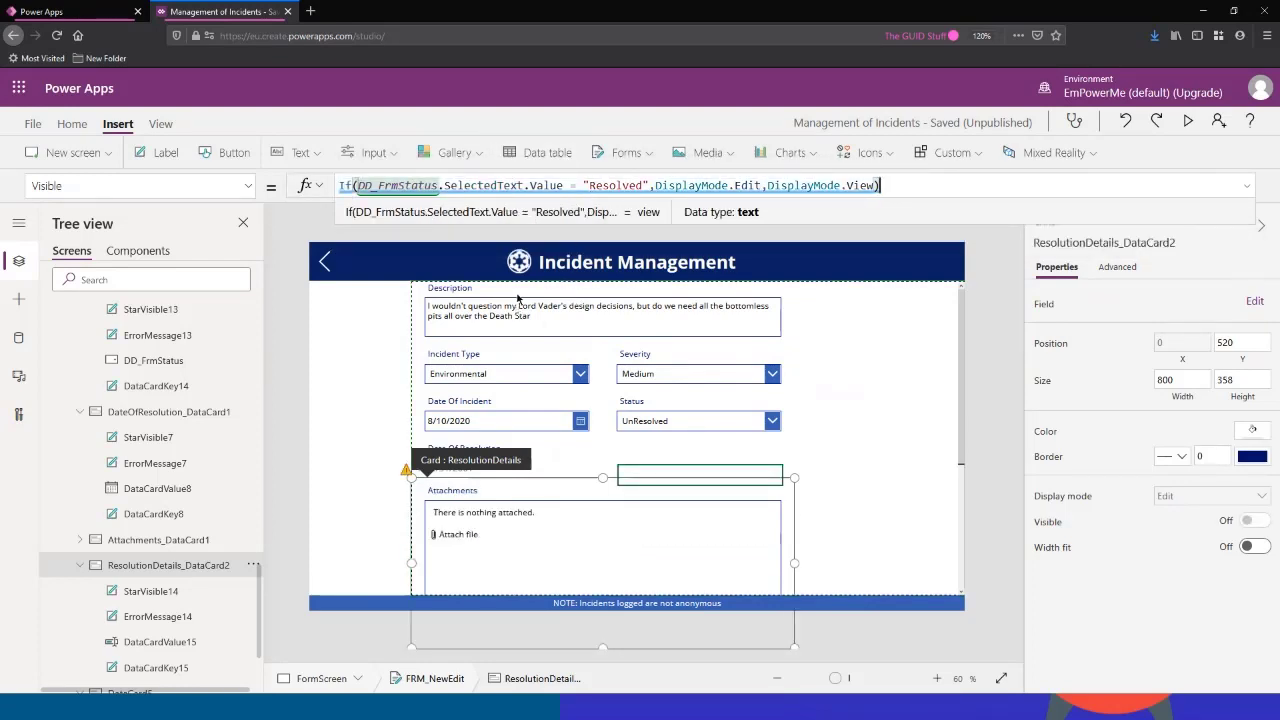
Step: Preview the form and check the Resolution Details card with Status set to Resolved and In Progress, then return to the editor
{"action": "left_click", "coordinate": [1187, 121]}
{"action": "left_click", "coordinate": [662, 371]}
{"action": "left_click", "coordinate": [655, 475]}
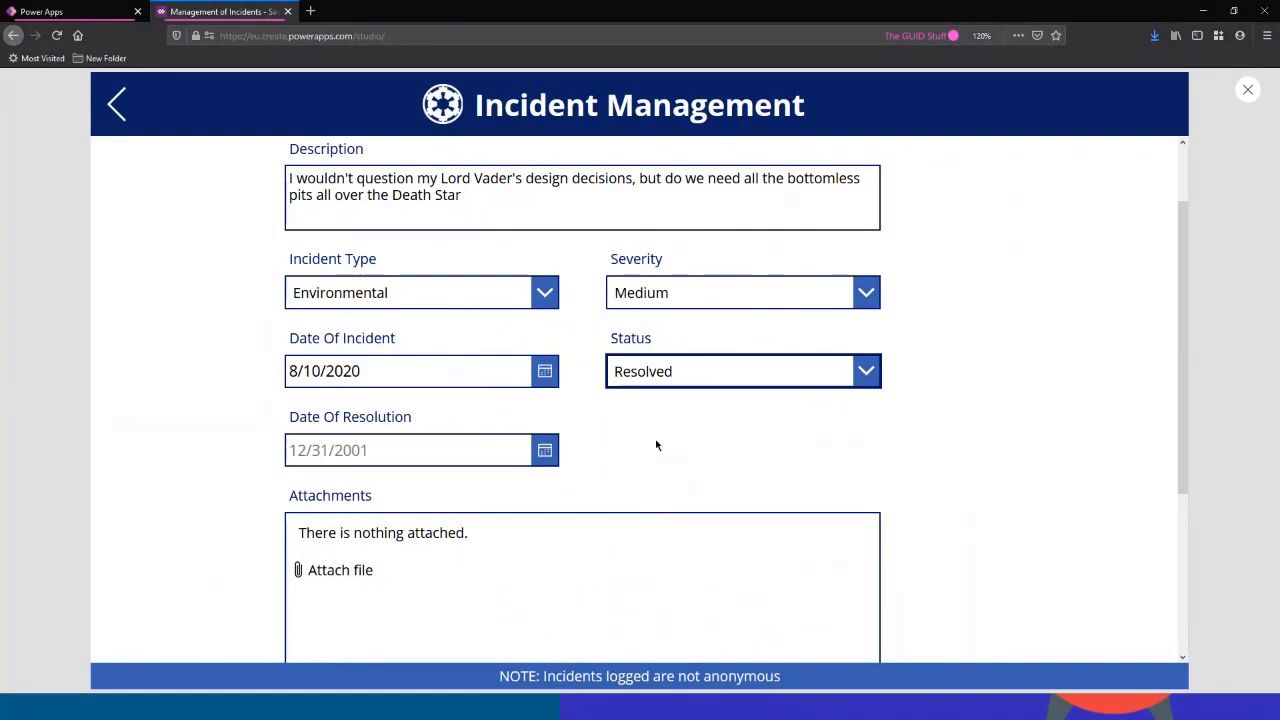
{"action": "scroll", "coordinate": [656, 445], "scroll_direction": "down", "scroll_amount": 3}
{"action": "scroll", "coordinate": [663, 429], "scroll_direction": "up", "scroll_amount": 4}
{"action": "left_click", "coordinate": [675, 460]}
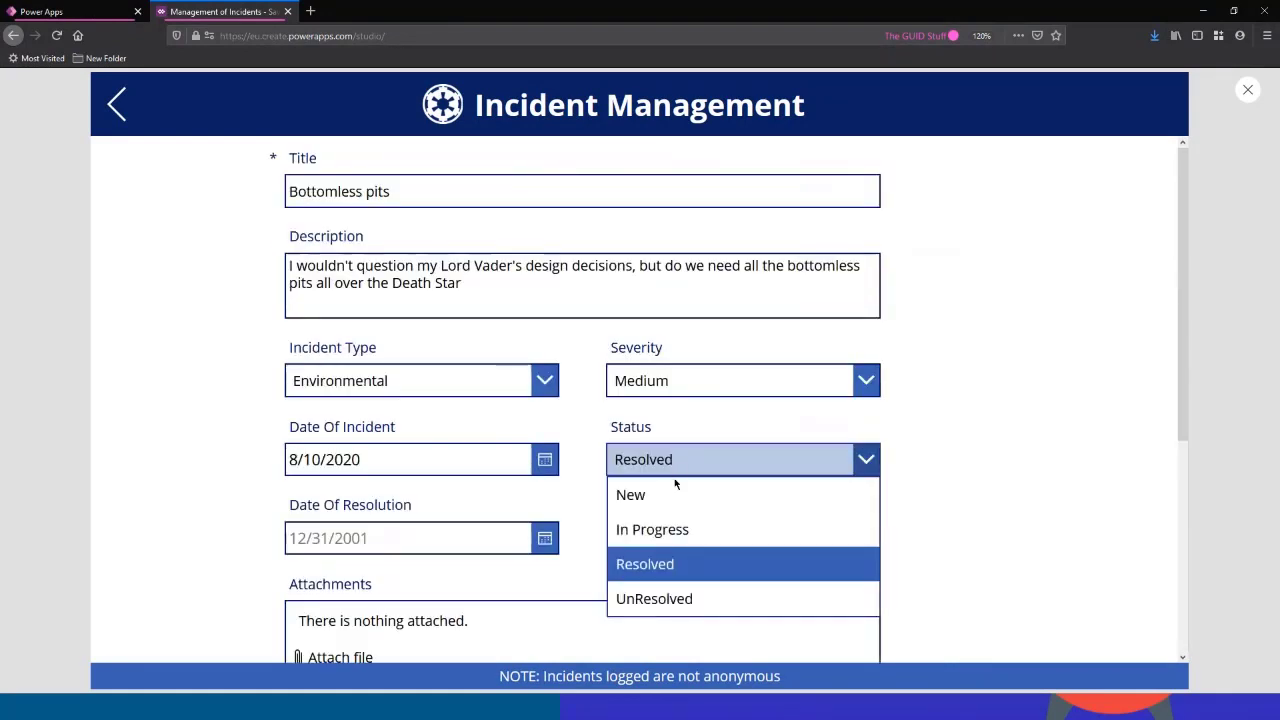
{"action": "left_click", "coordinate": [655, 529]}
{"action": "scroll", "coordinate": [651, 300], "scroll_direction": "down", "scroll_amount": 3}
{"action": "scroll", "coordinate": [665, 288], "scroll_direction": "up", "scroll_amount": 2}
{"action": "left_click", "coordinate": [668, 287]}
{"action": "left_click", "coordinate": [691, 403]}
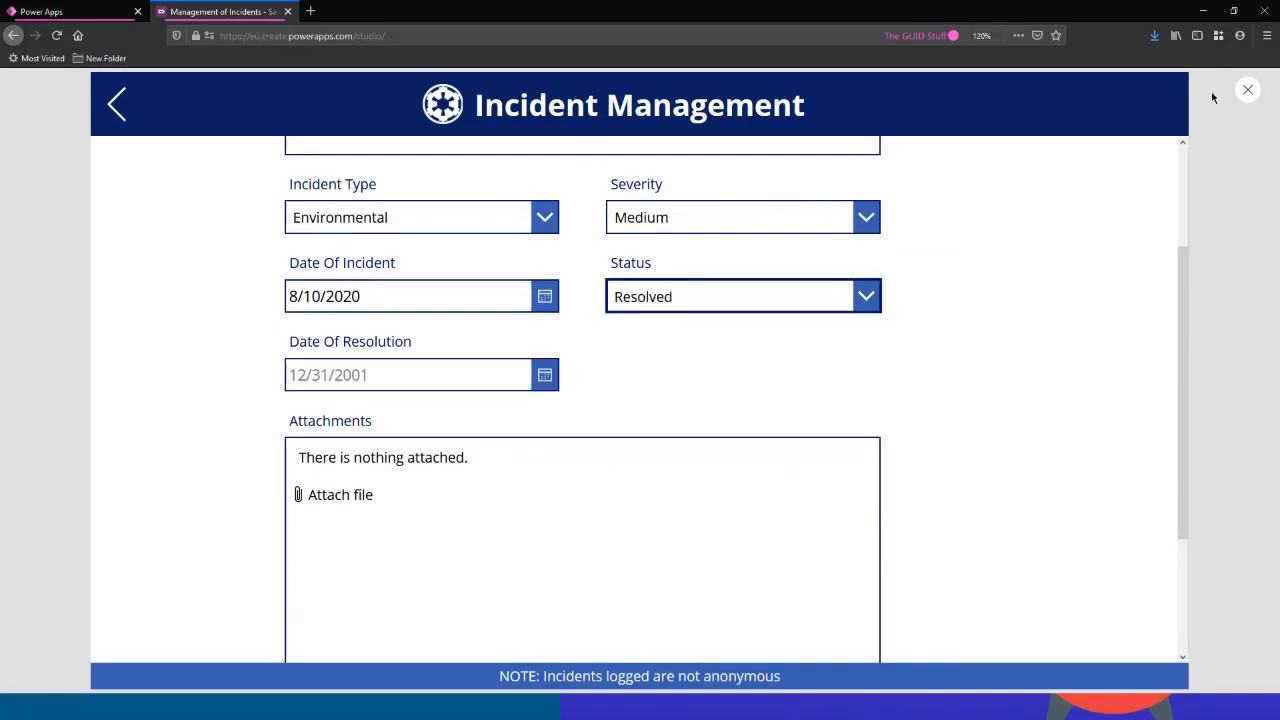
{"action": "key", "text": "Escape"}
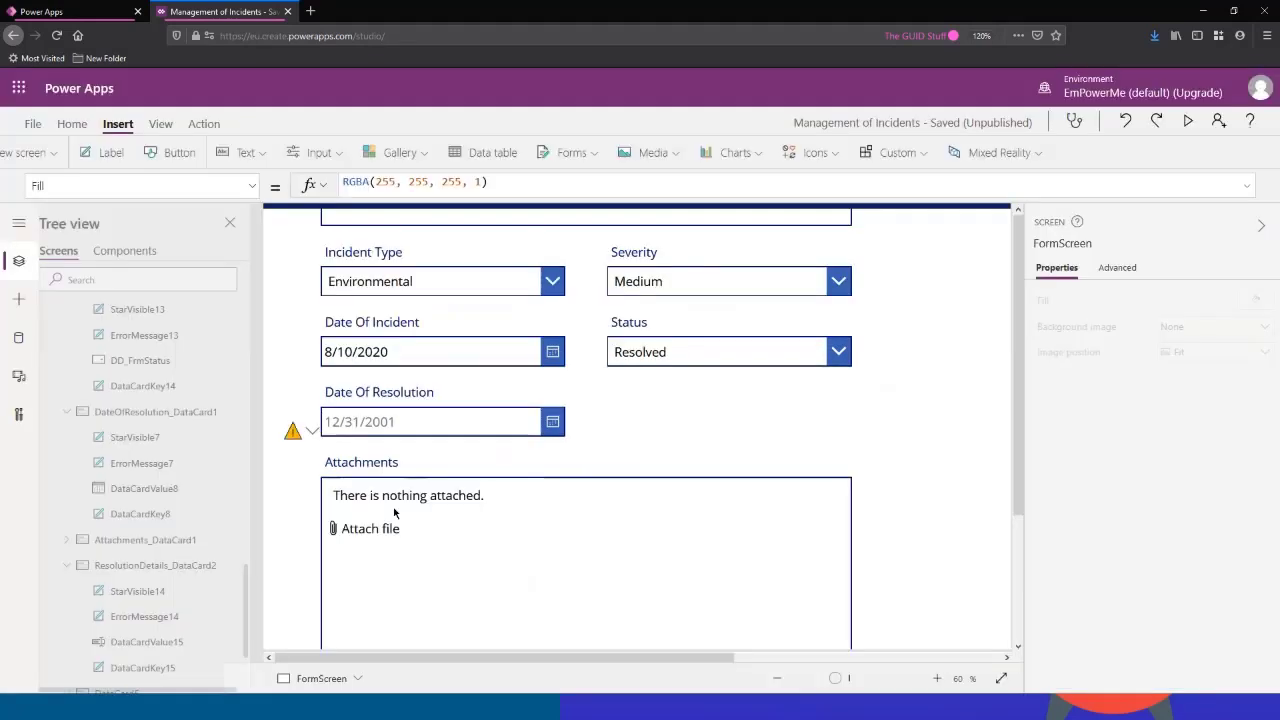
Step: Change the results of the ResolutionDetails card's Visible If formula to true and false
{"action": "scroll", "coordinate": [165, 495], "scroll_direction": "down", "scroll_amount": 3}
{"action": "left_click", "coordinate": [133, 420]}
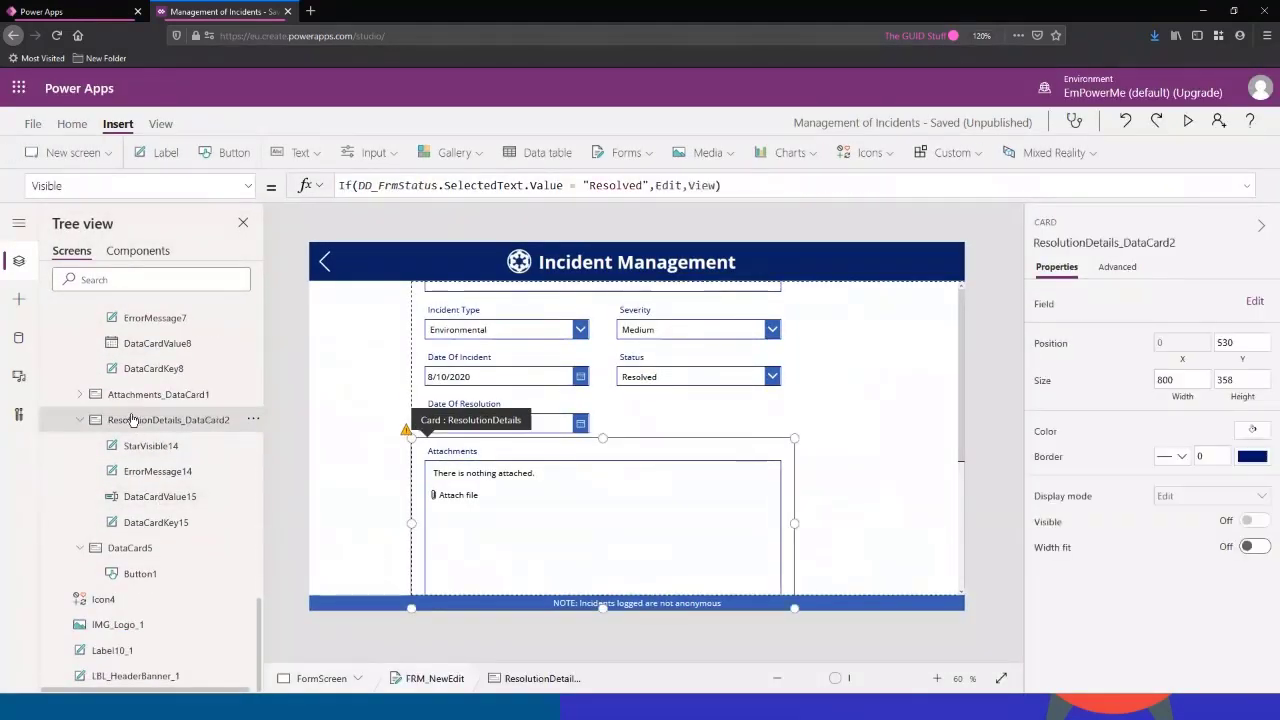
{"action": "left_click", "coordinate": [722, 186]}
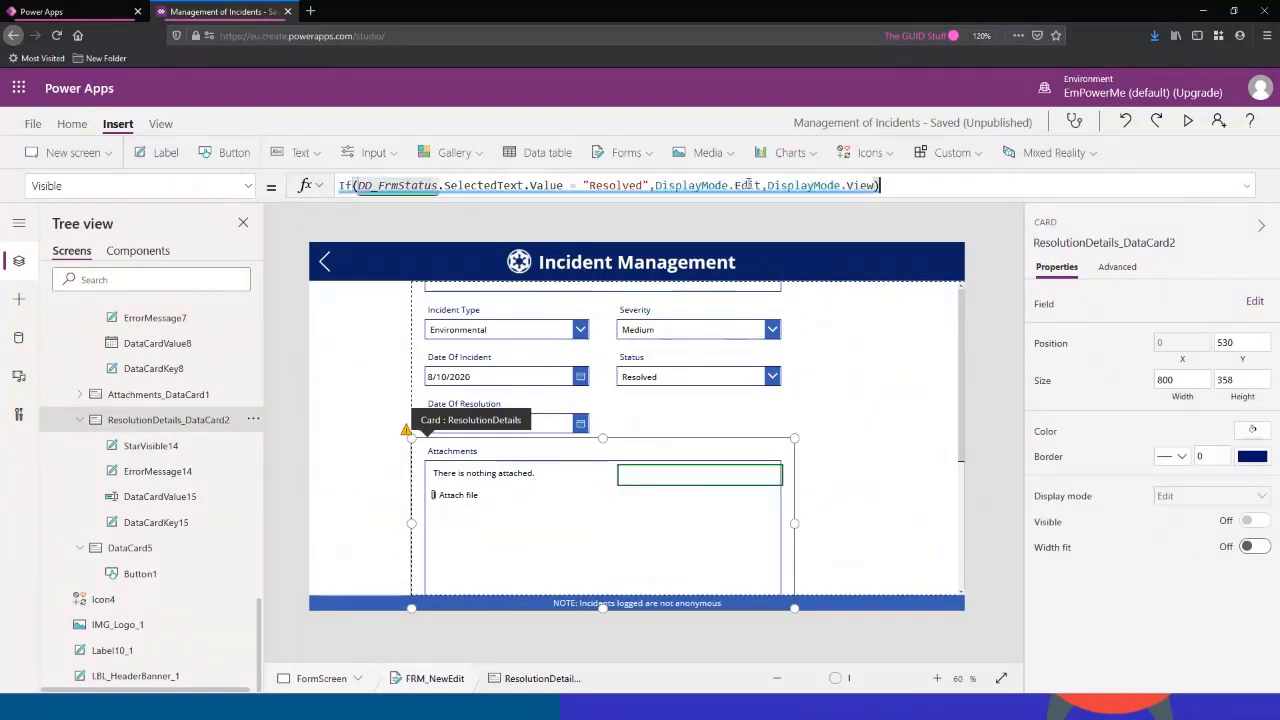
{"action": "left_click_drag", "start_coordinate": [656, 185], "coordinate": [876, 185]}
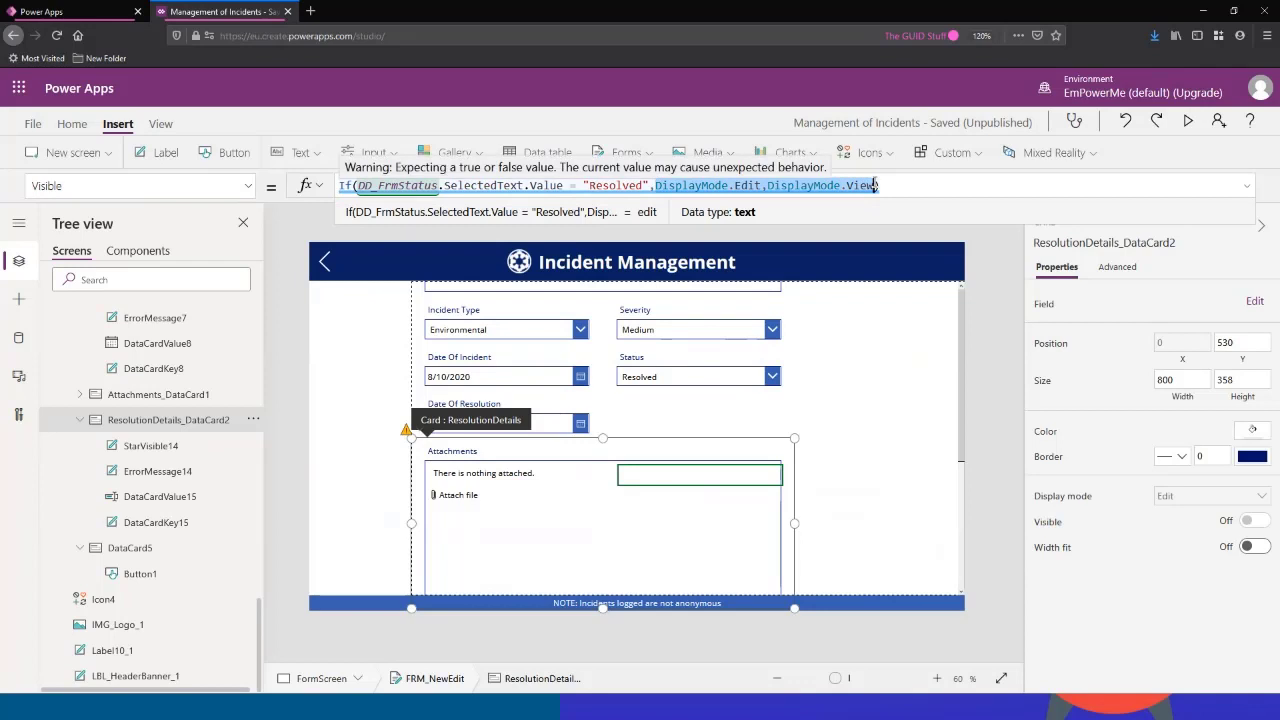
{"action": "type", "text": "true,false"}
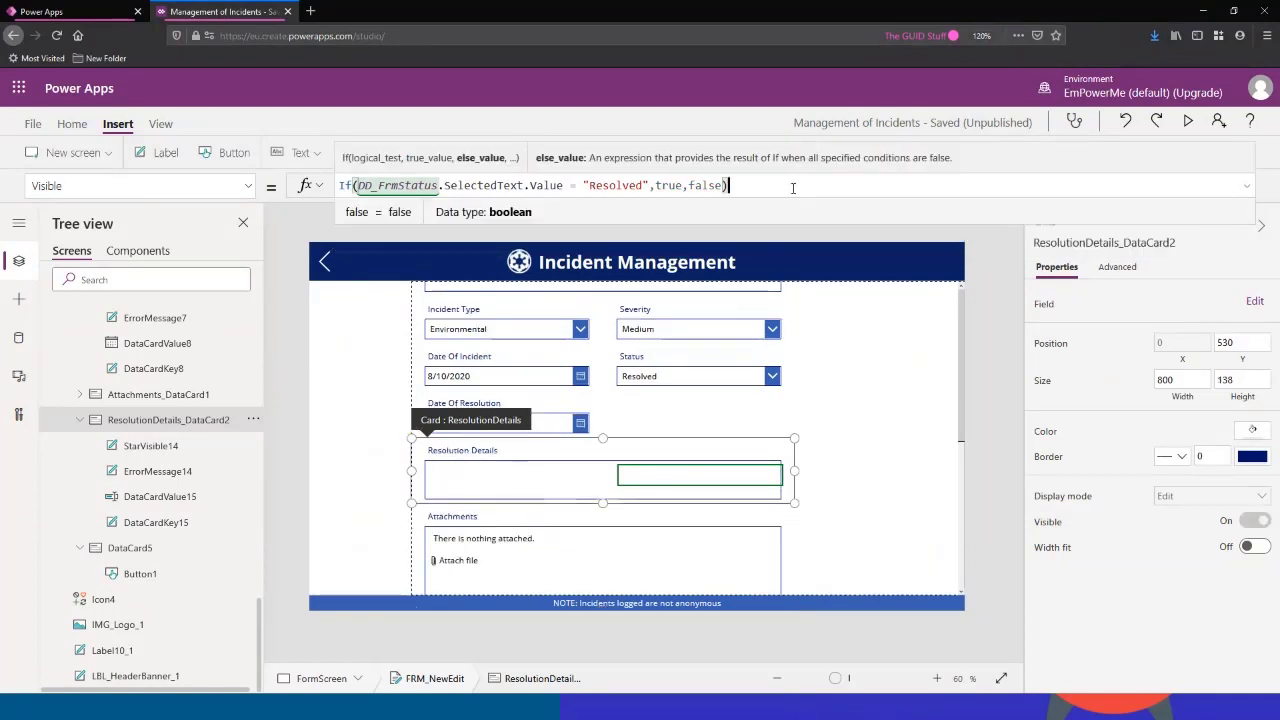
Step: Preview the form and check Date Of Resolution and Resolution Details while switching Status between In Progress and Resolved, finishing on Resolved
{"action": "left_click", "coordinate": [1188, 121]}
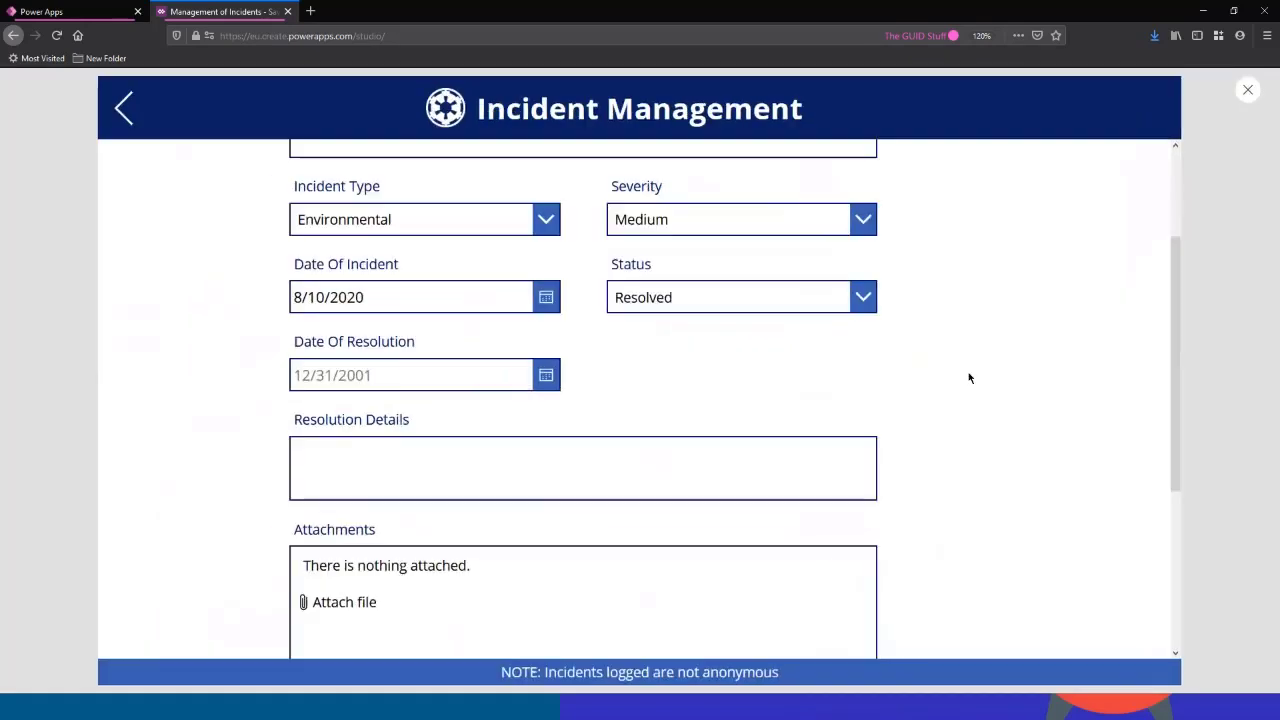
{"action": "left_click", "coordinate": [741, 305]}
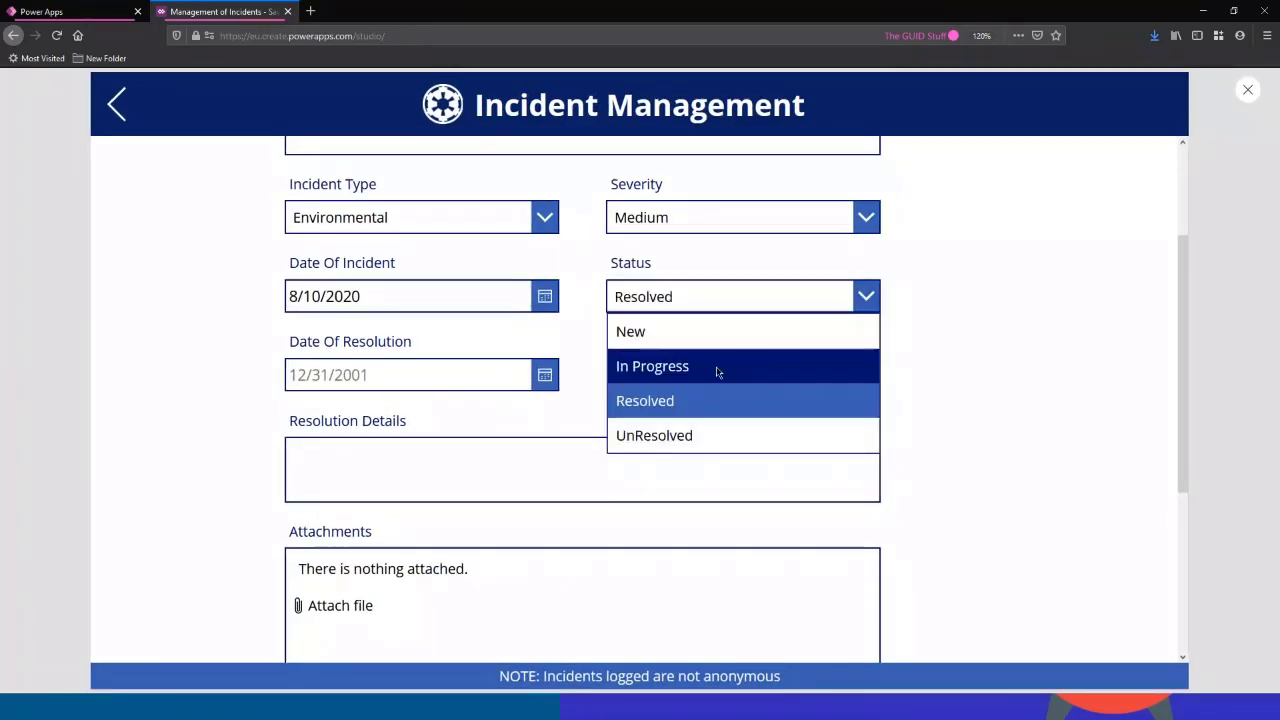
{"action": "left_click", "coordinate": [714, 368]}
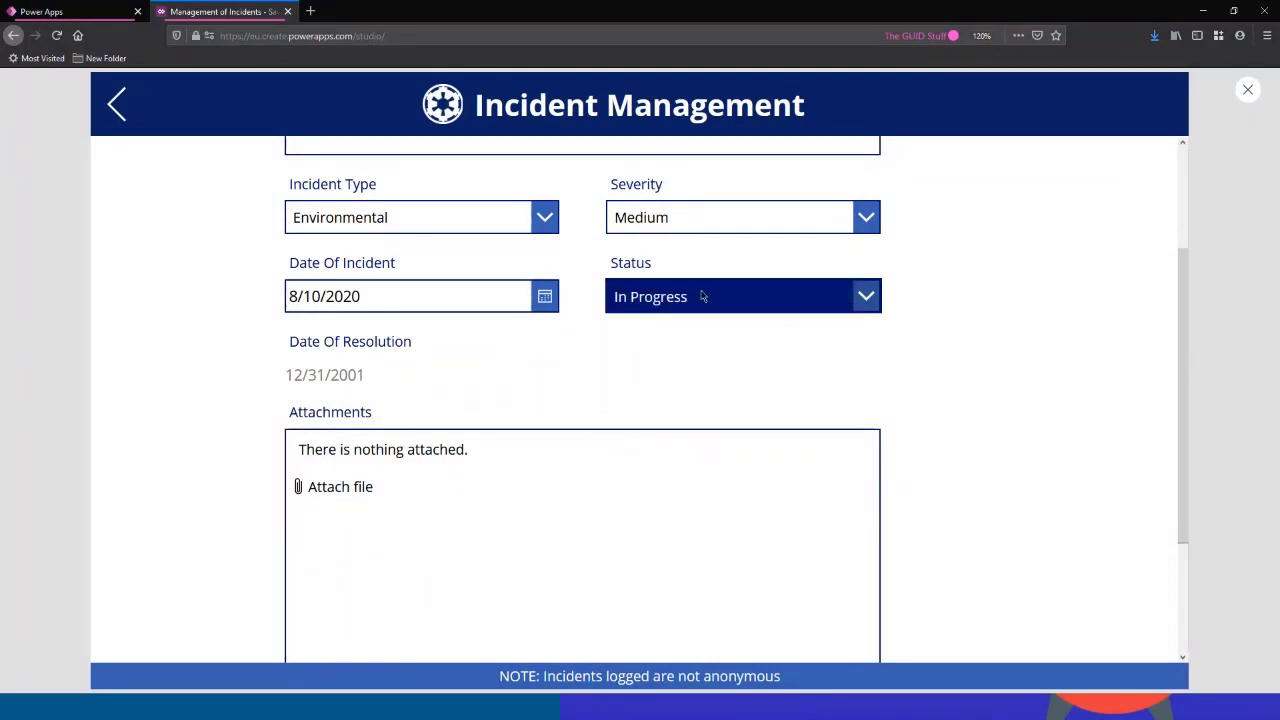
{"action": "left_click", "coordinate": [701, 296]}
{"action": "left_click", "coordinate": [666, 399]}
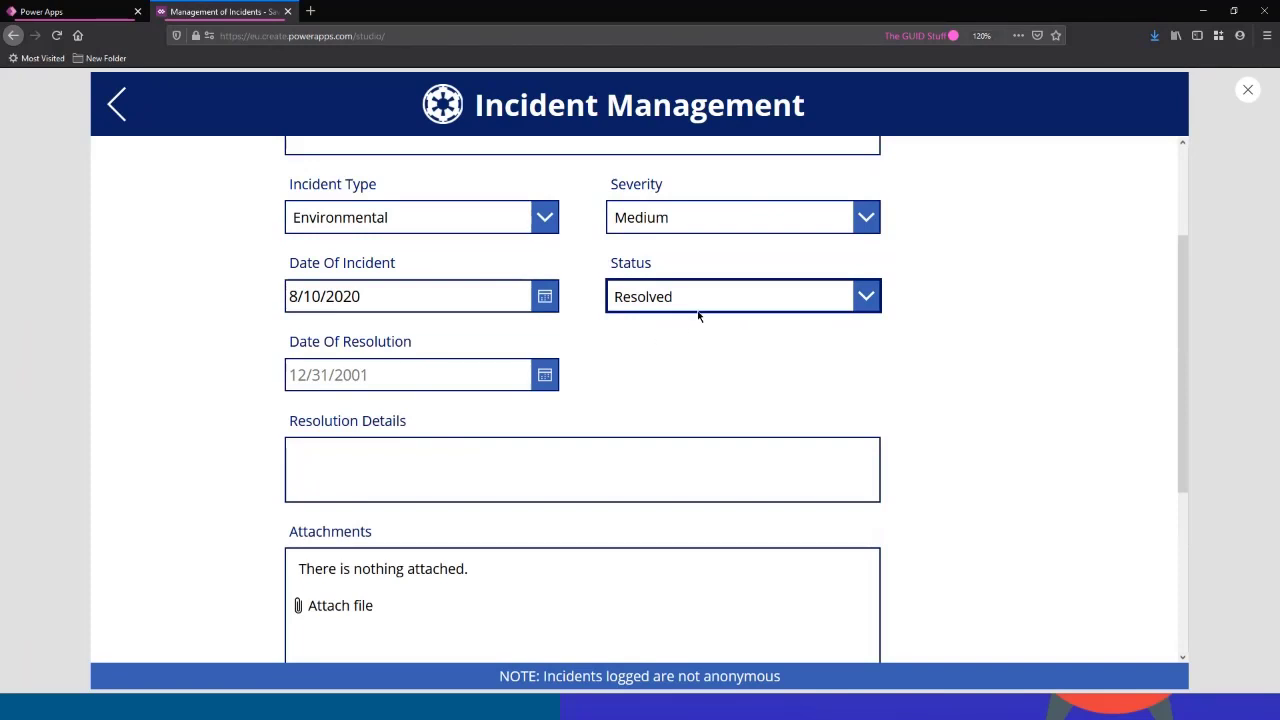
{"action": "left_click", "coordinate": [694, 302]}
{"action": "left_click", "coordinate": [679, 367]}
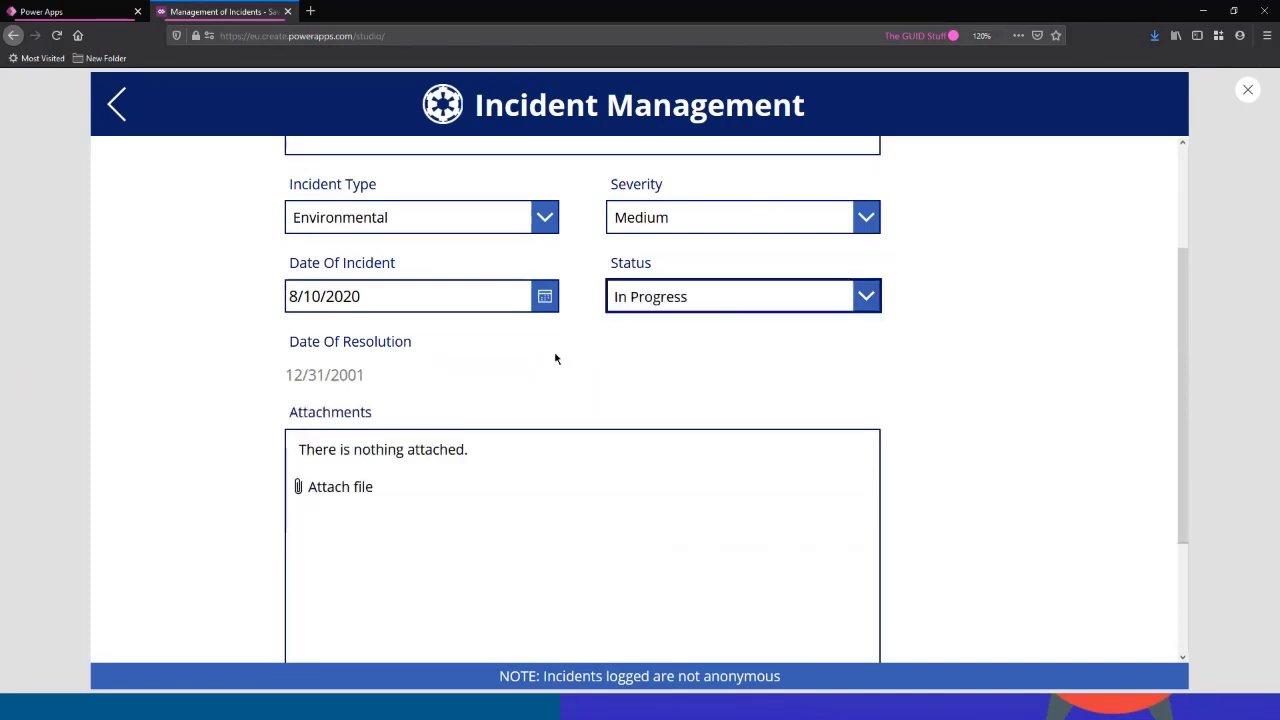
{"action": "left_click", "coordinate": [353, 381]}
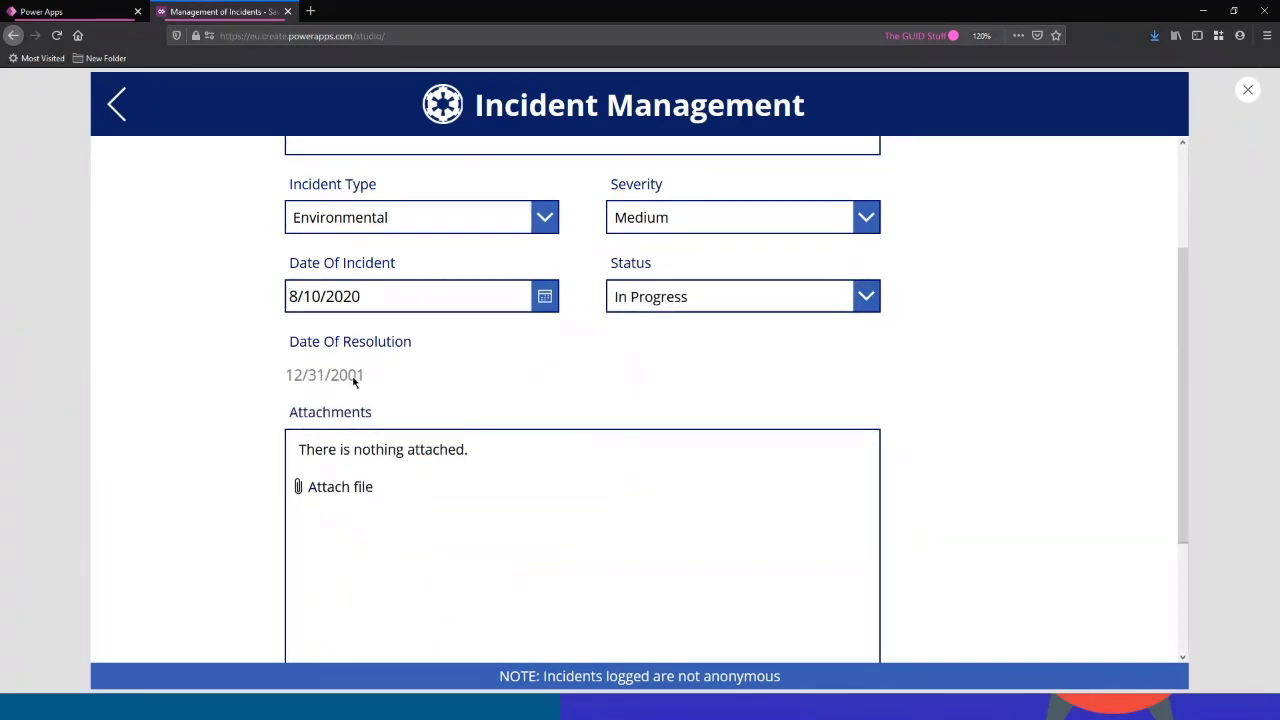
{"action": "left_click", "coordinate": [663, 296]}
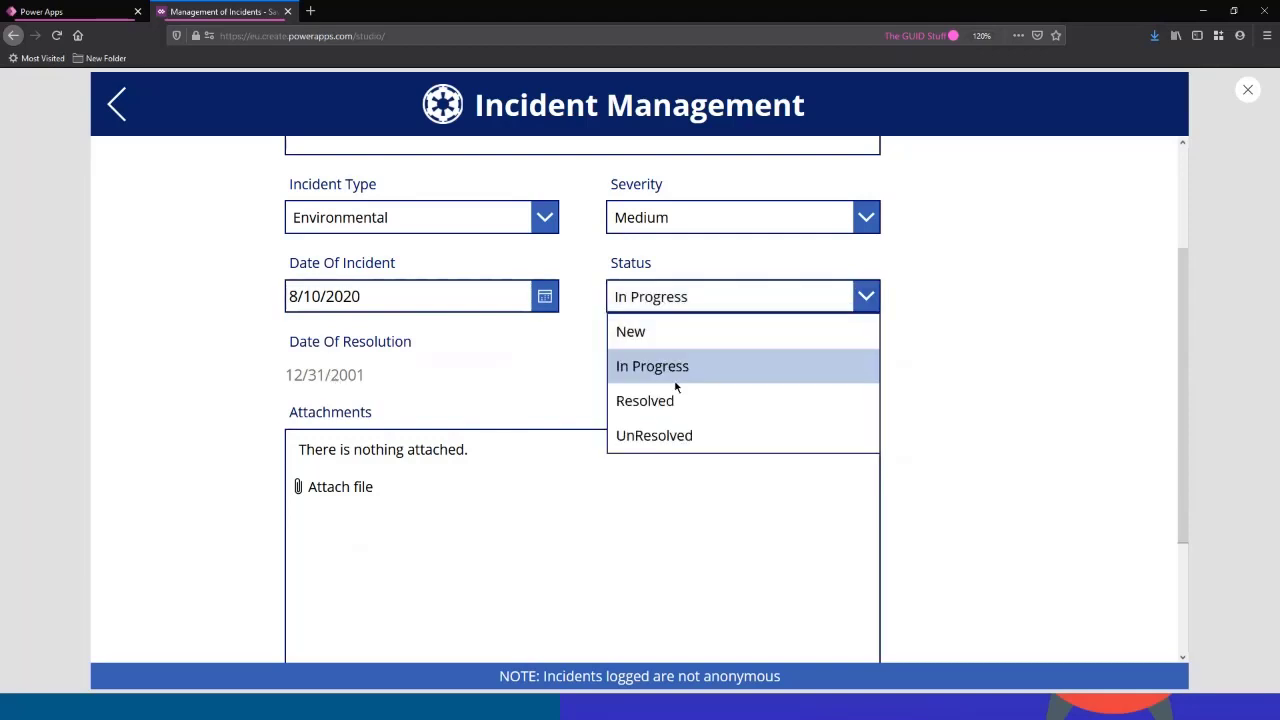
{"action": "left_click", "coordinate": [683, 404]}
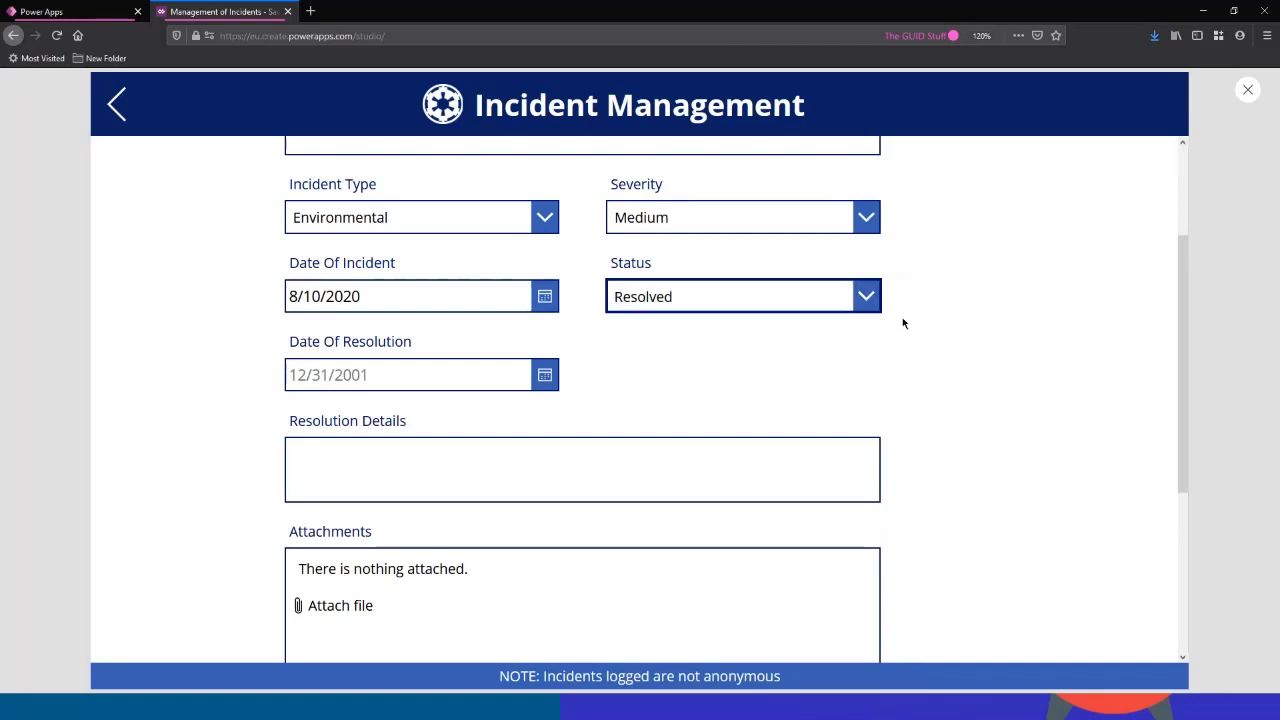
Step: Set the Date Of Resolution of the Bottomless pits incident to 10/29/2020
{"action": "scroll", "coordinate": [877, 343], "scroll_direction": "down", "scroll_amount": 3}
{"action": "scroll", "coordinate": [930, 345], "scroll_direction": "up", "scroll_amount": 5}
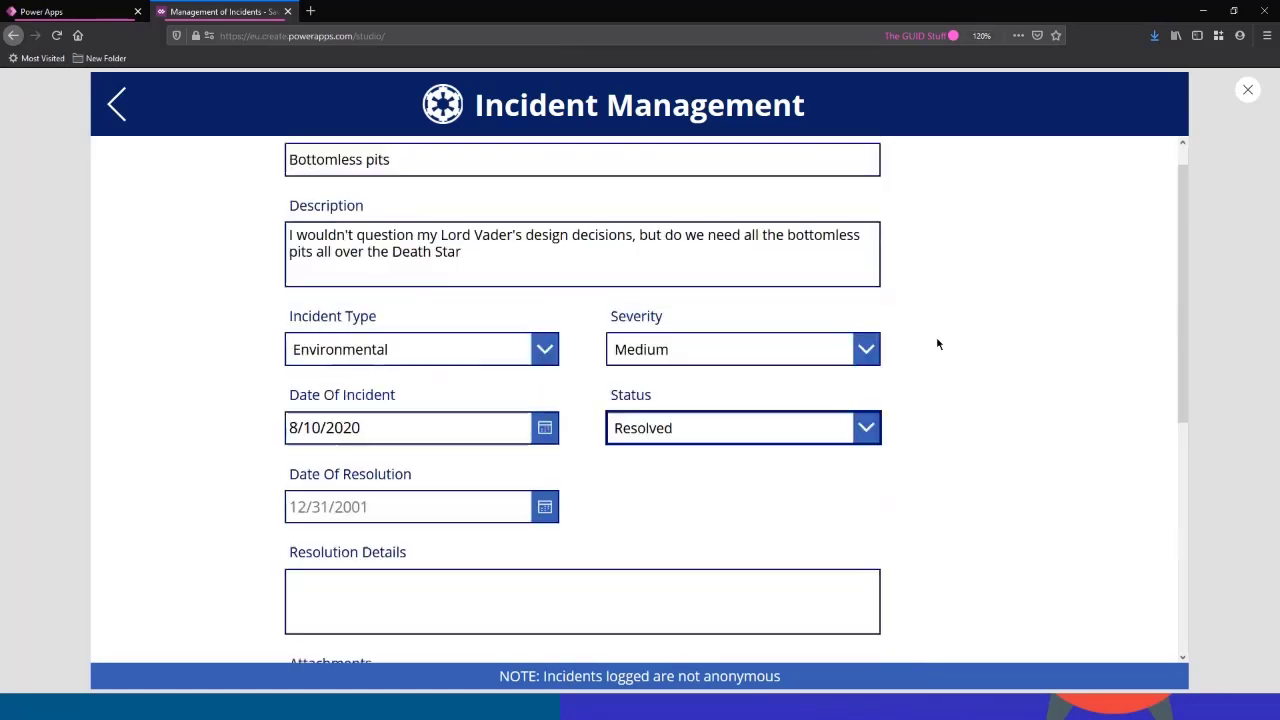
{"action": "scroll", "coordinate": [586, 451], "scroll_direction": "down", "scroll_amount": 3}
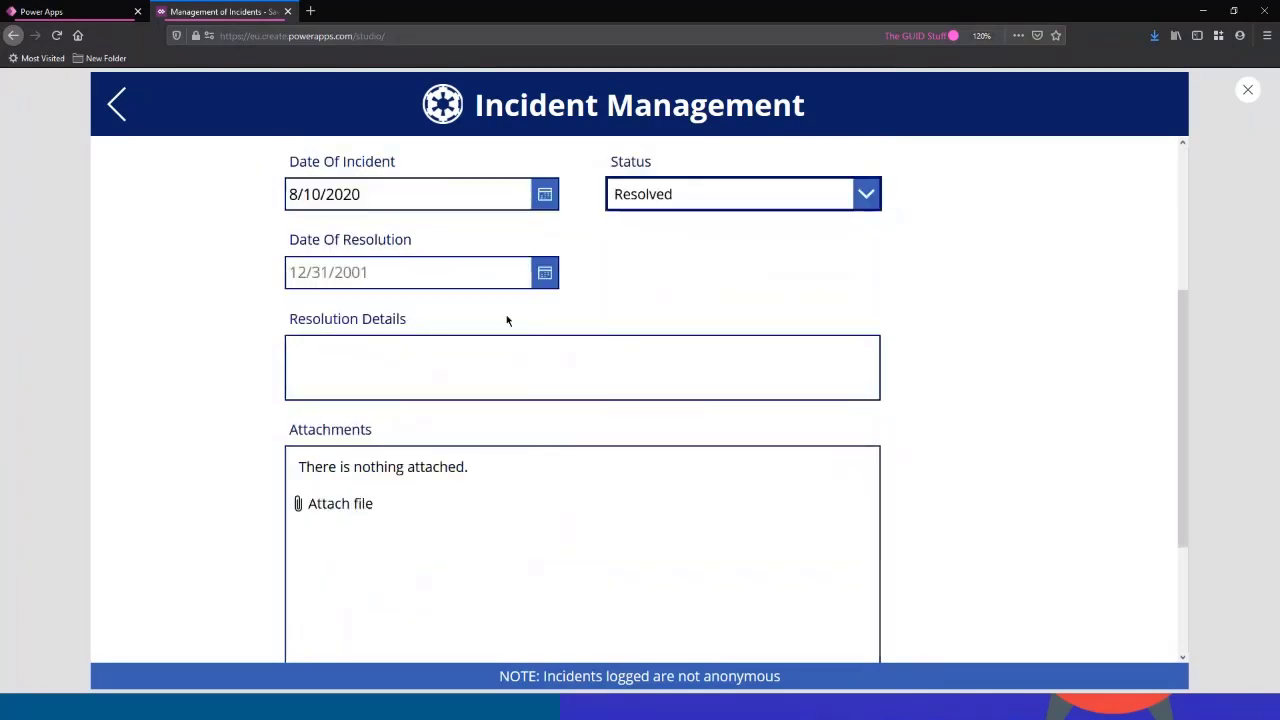
{"action": "left_click", "coordinate": [544, 275]}
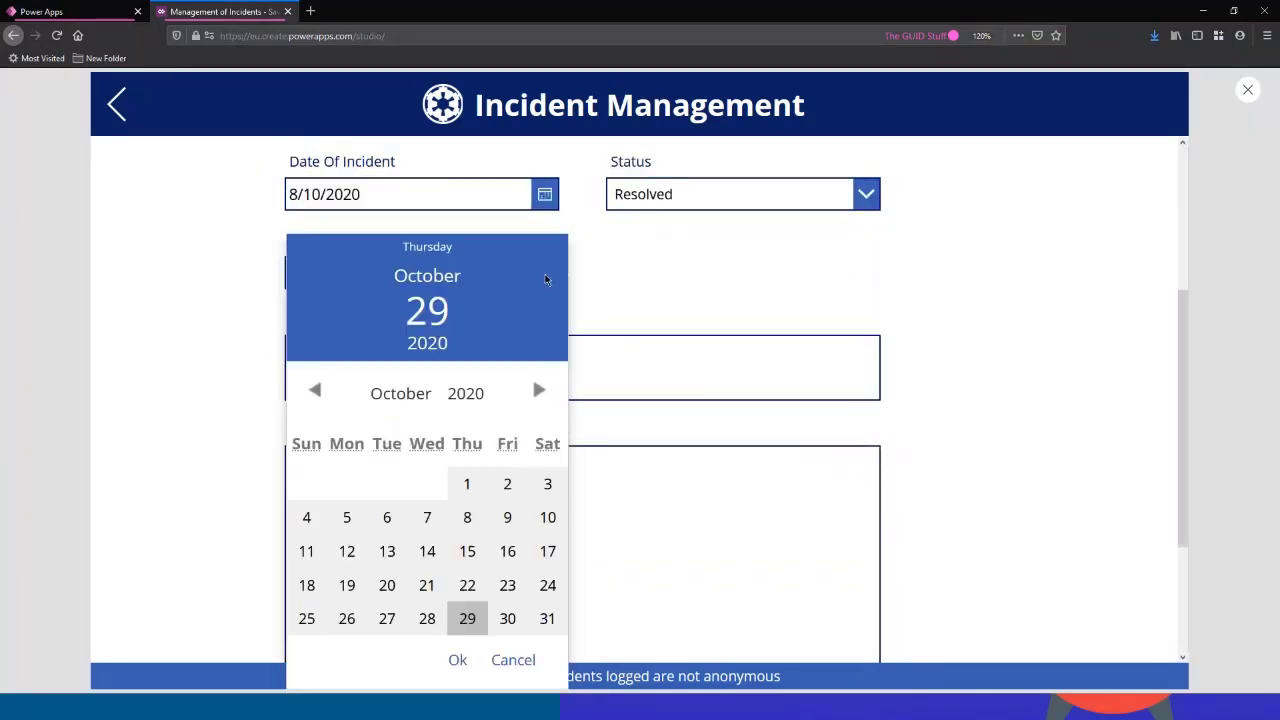
{"action": "left_click", "coordinate": [469, 620]}
{"action": "left_click", "coordinate": [457, 660]}
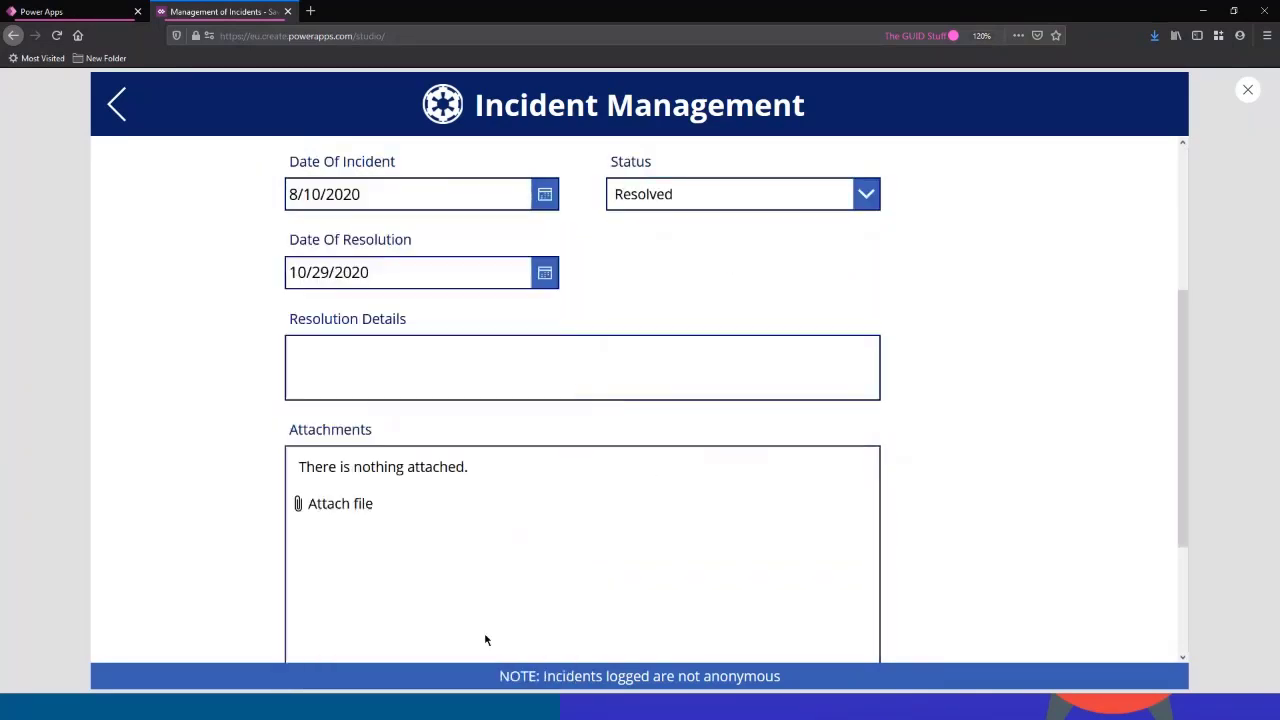
Step: Enter "It's fine. Bottomless pits are cool" as the Resolution Details and submit the incident
{"action": "left_click", "coordinate": [490, 347]}
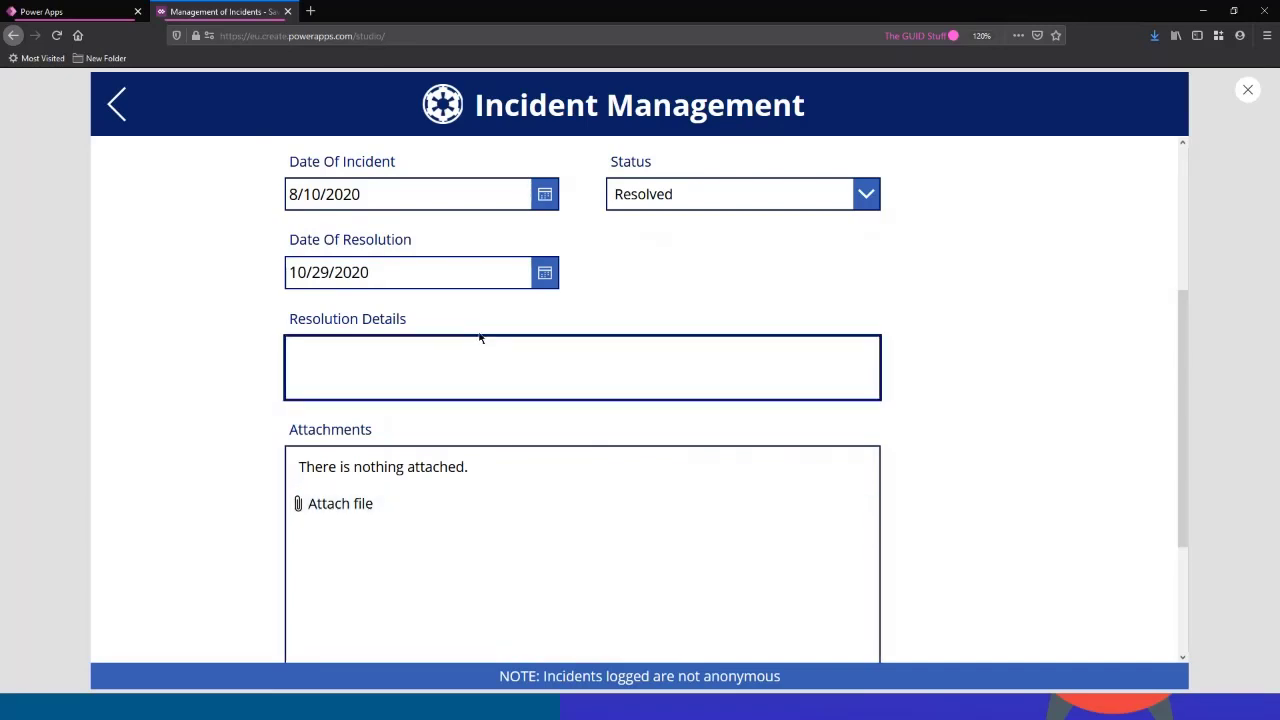
{"action": "type", "text": "It's ine"}
{"action": "type", "text": "ine"}
{"action": "scroll", "coordinate": [700, 455], "scroll_direction": "up", "scroll_amount": 5}
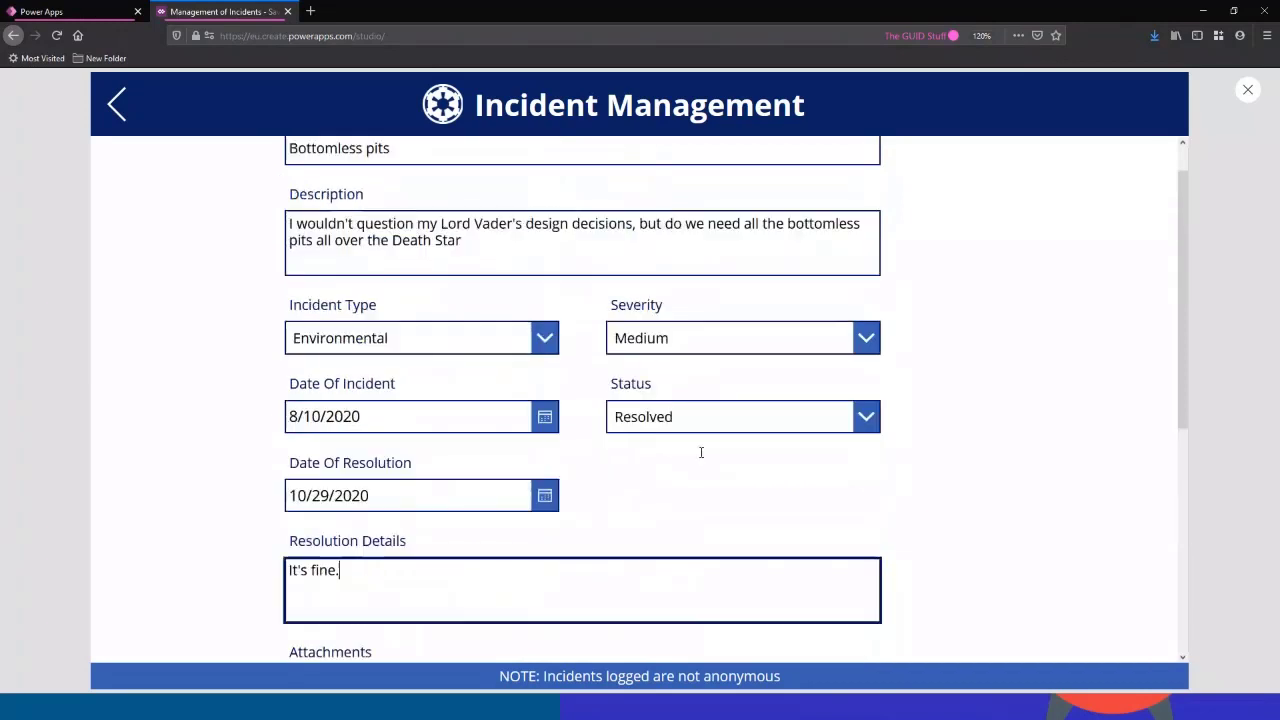
{"action": "scroll", "coordinate": [689, 451], "scroll_direction": "down", "scroll_amount": 3}
{"action": "type", "text": ". Bot"}
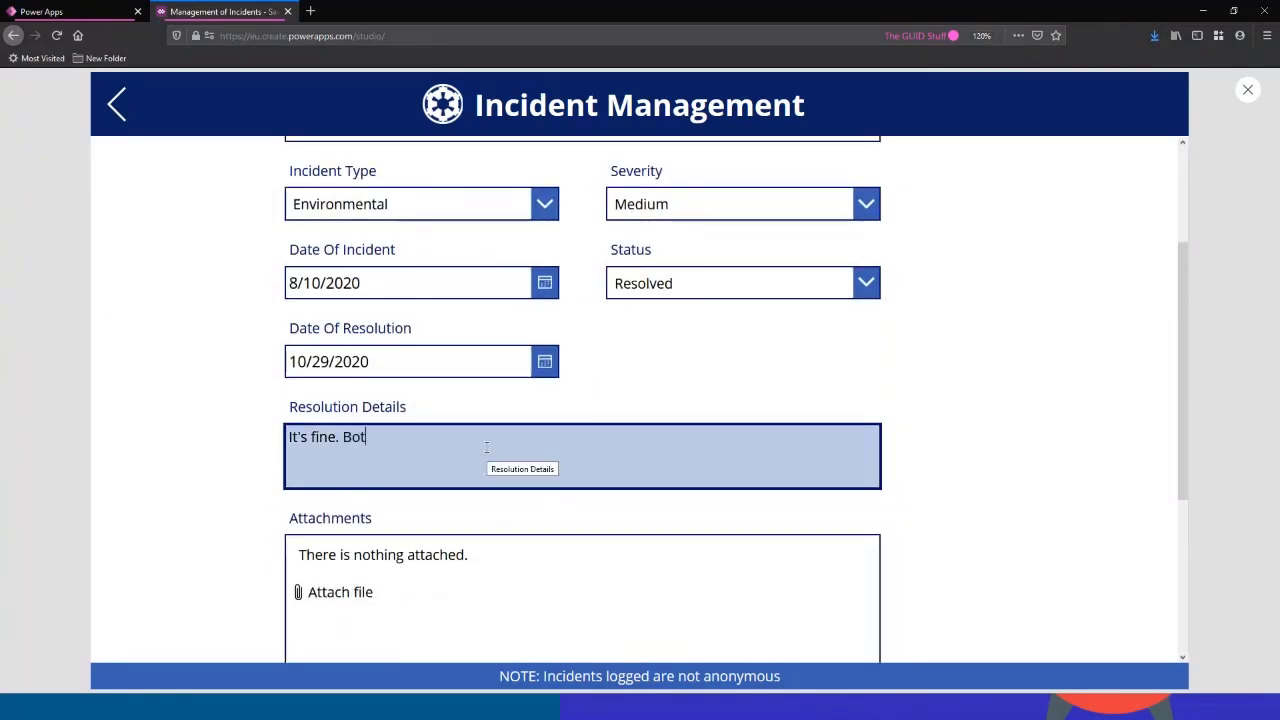
{"action": "type", "text": "tomless pits are cool"}
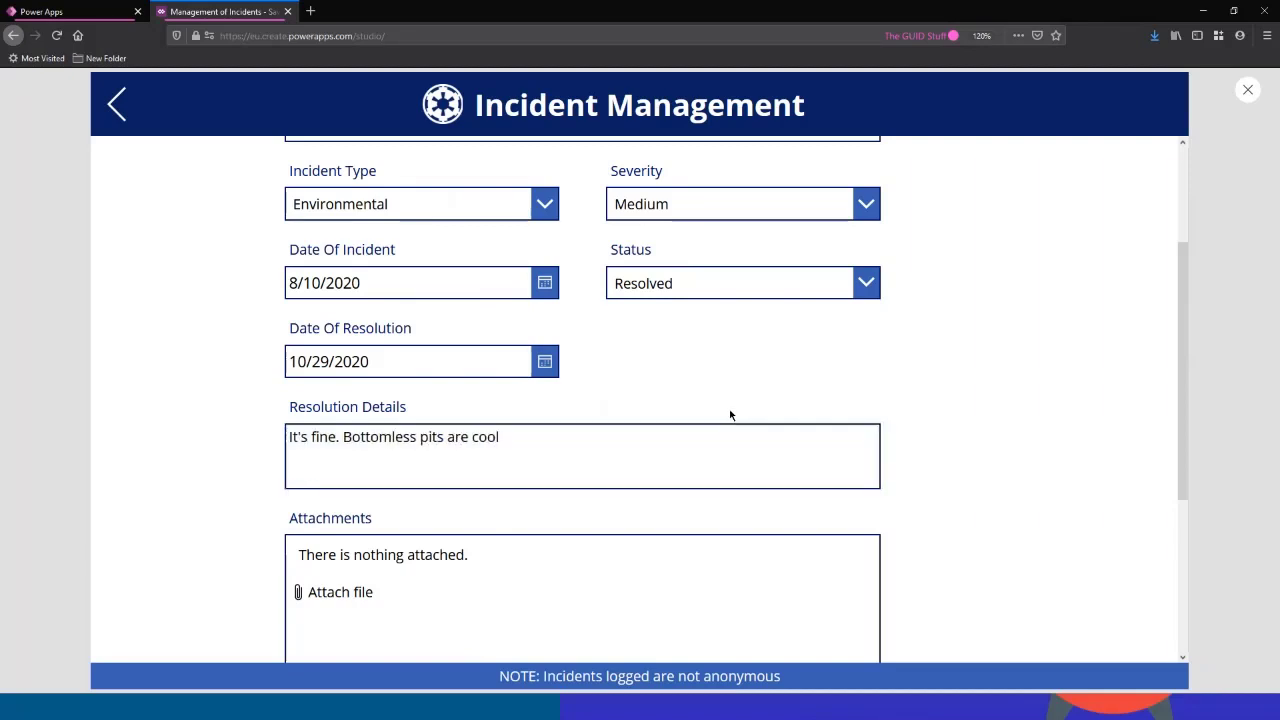
{"action": "scroll", "coordinate": [920, 391], "scroll_direction": "down", "scroll_amount": 3}
{"action": "left_click", "coordinate": [612, 550]}
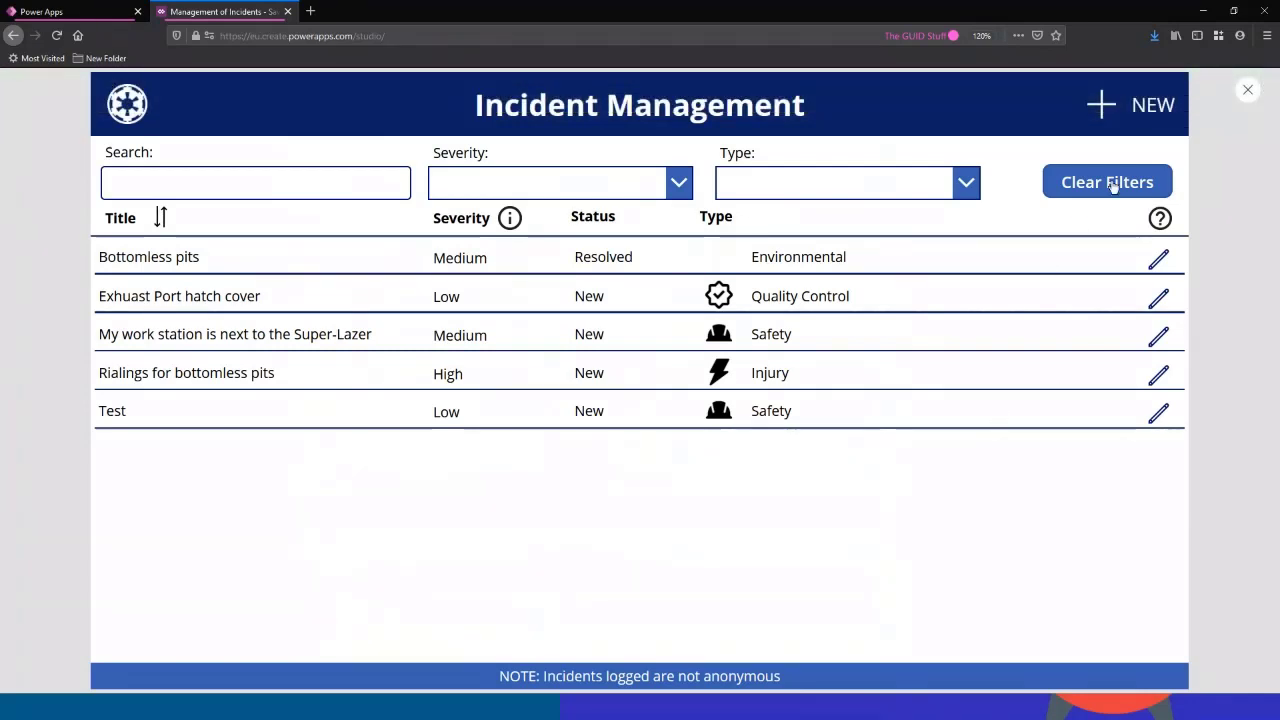
Step: Leave the preview, review the saved Bottomless pits incident in the form, and return to the Home screen
{"action": "left_click", "coordinate": [1158, 260]}
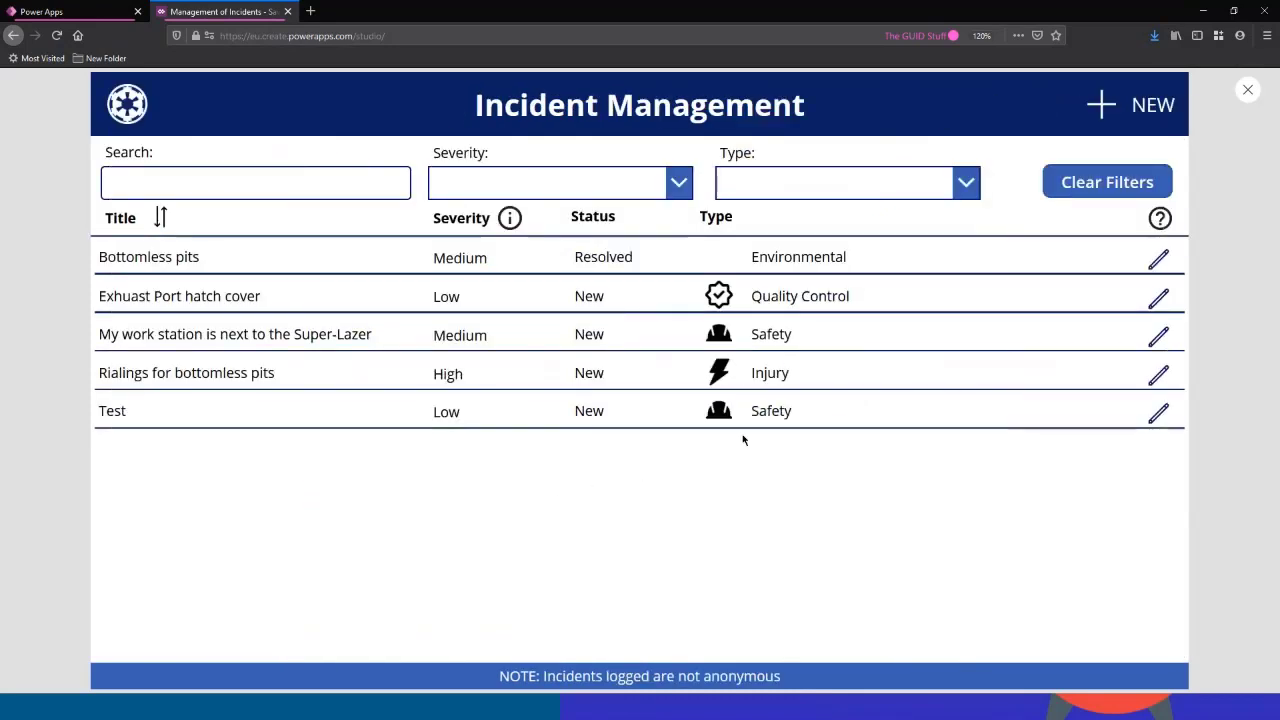
{"action": "left_click", "coordinate": [1250, 91]}
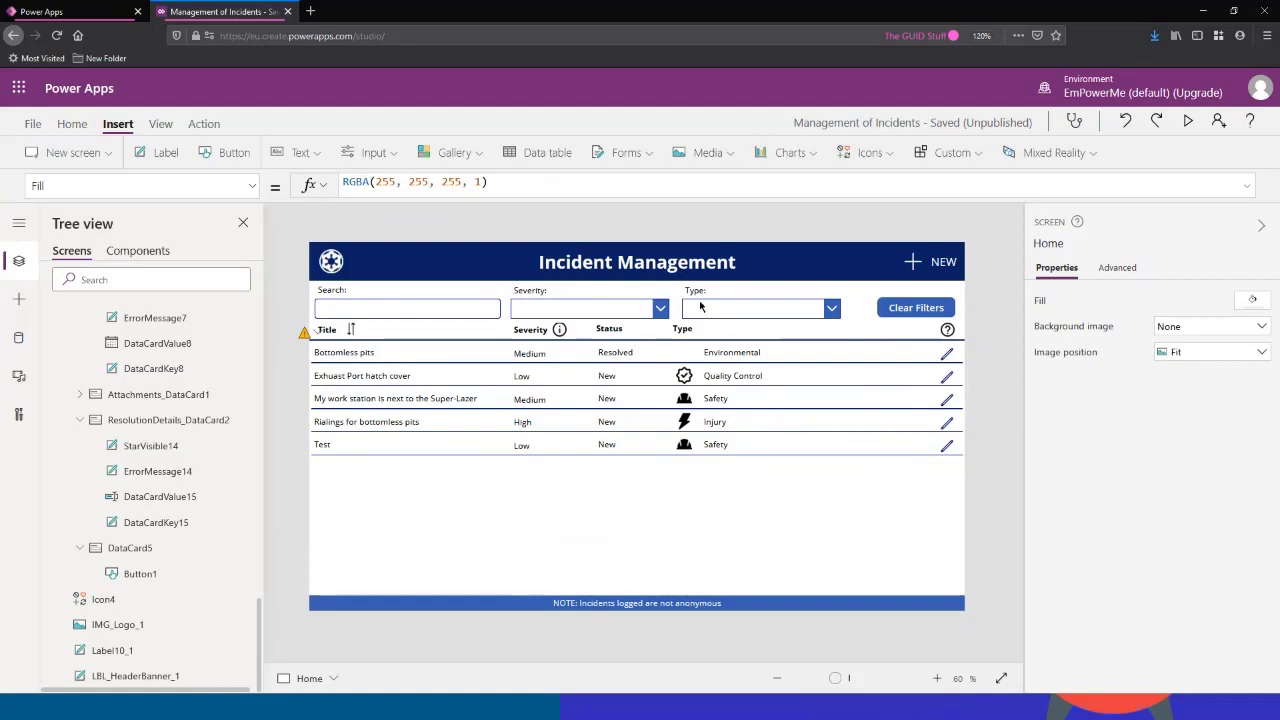
{"action": "left_click", "coordinate": [946, 356], "text": "alt"}
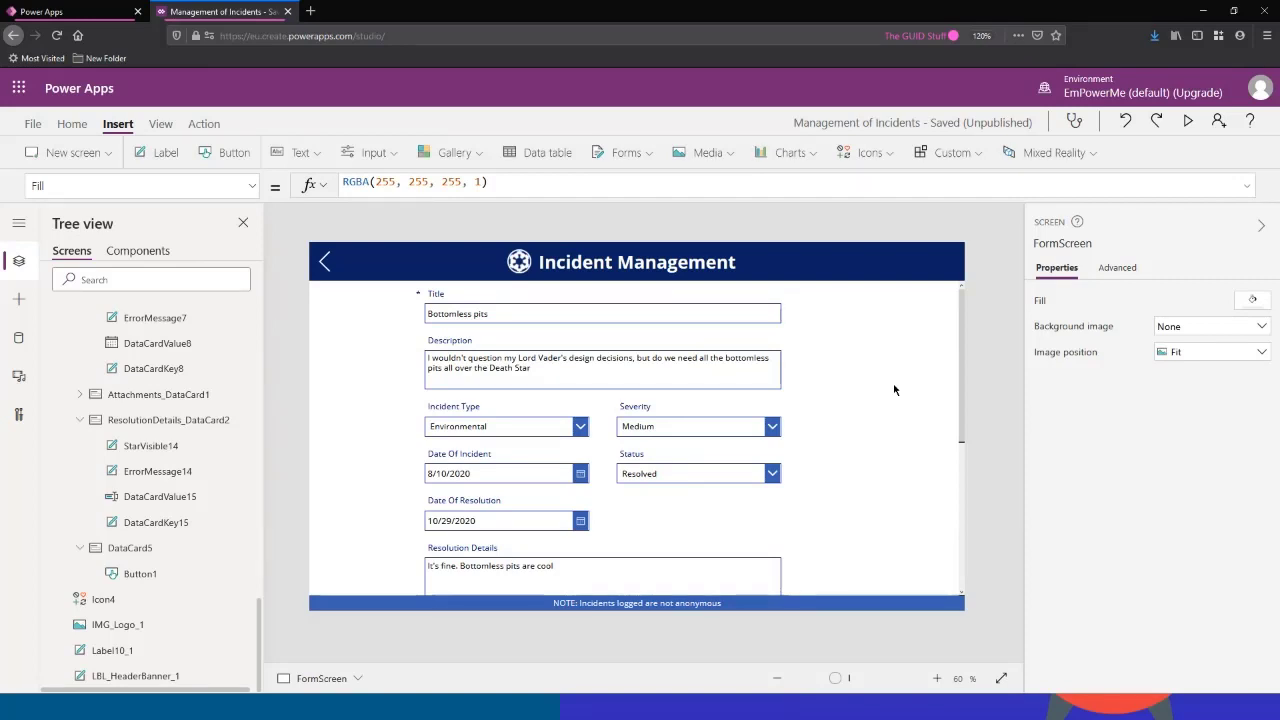
{"action": "left_click", "coordinate": [455, 406]}
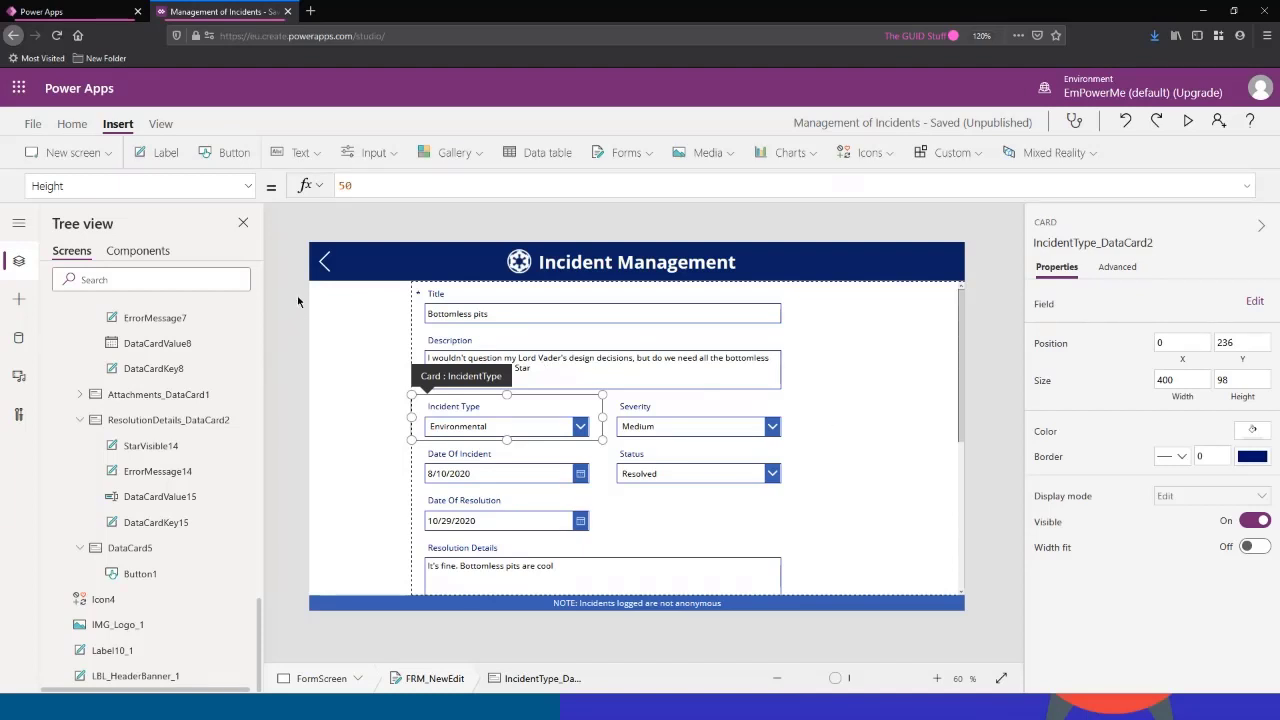
{"action": "left_click", "coordinate": [325, 263], "text": "alt"}
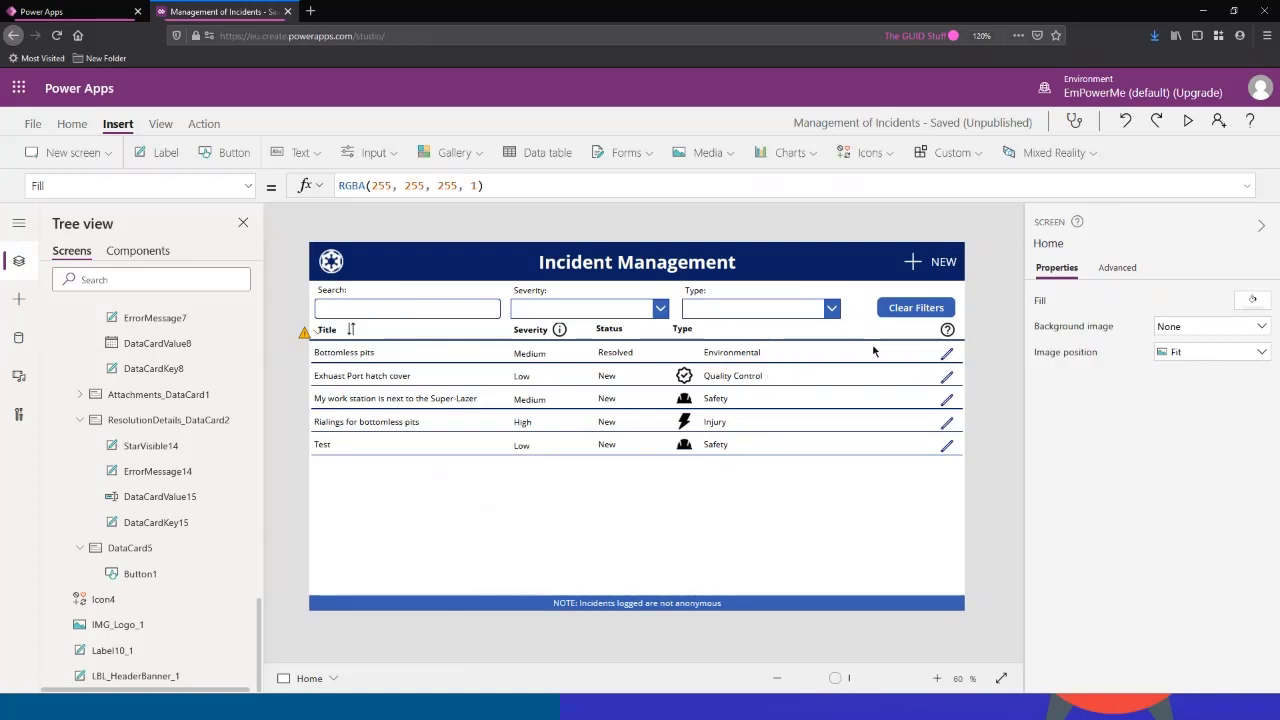
Step: Examine the Navigate call and its screen transition in the OnSelect formula of the incident gallery's pencil icon
{"action": "left_click", "coordinate": [947, 353]}
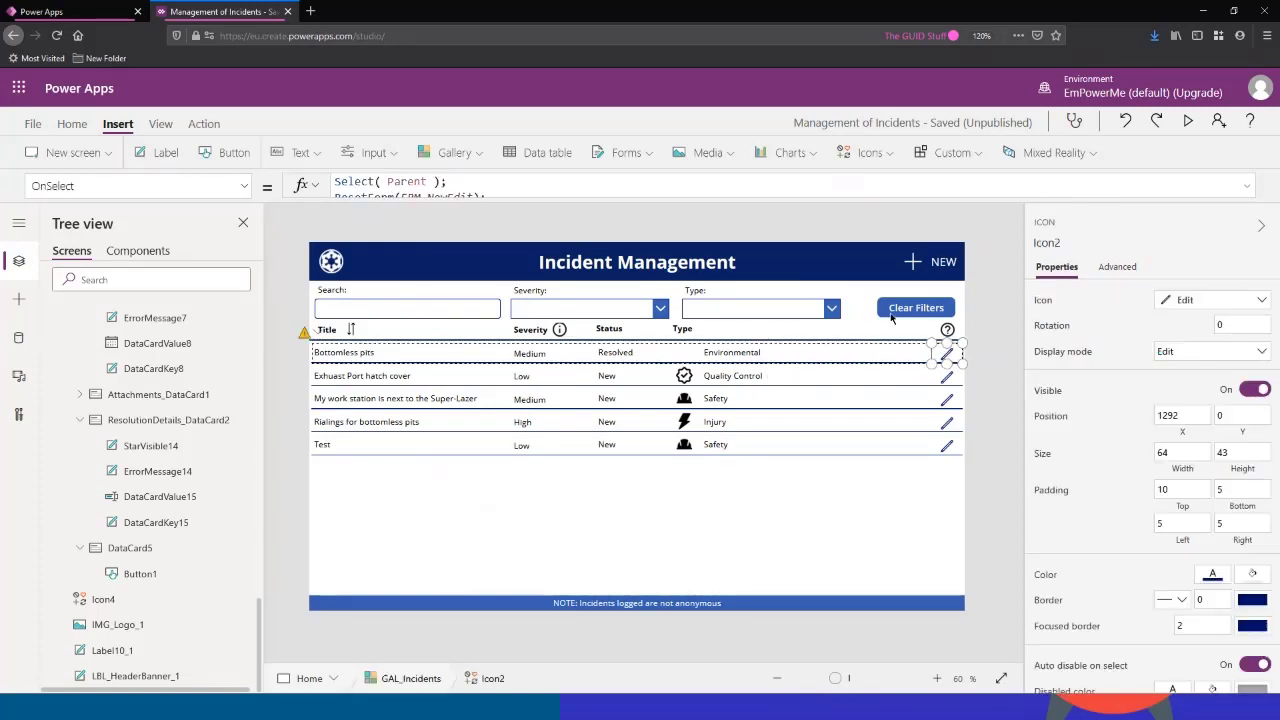
{"action": "left_click", "coordinate": [1247, 186]}
{"action": "left_click", "coordinate": [462, 229]}
{"action": "type", "text": "ScreenTransition.CoverRight,{locEditItem:ThisItem})"}
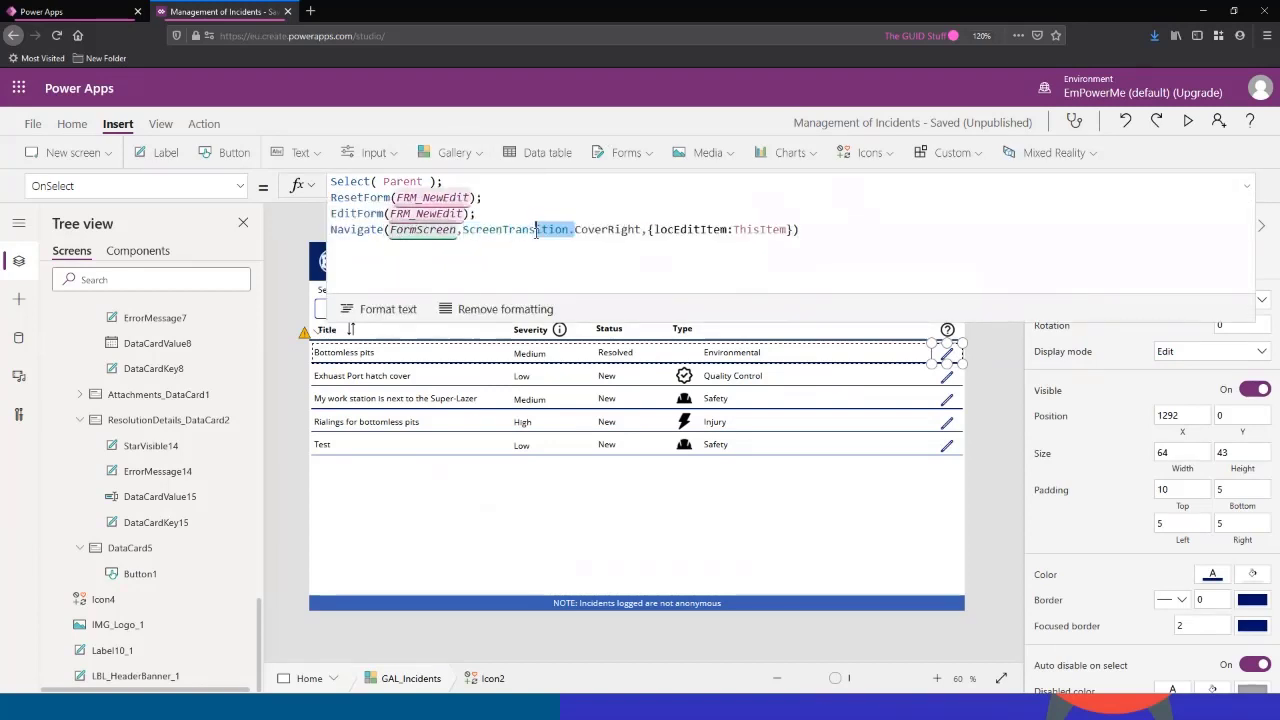
{"action": "left_click", "coordinate": [389, 229]}
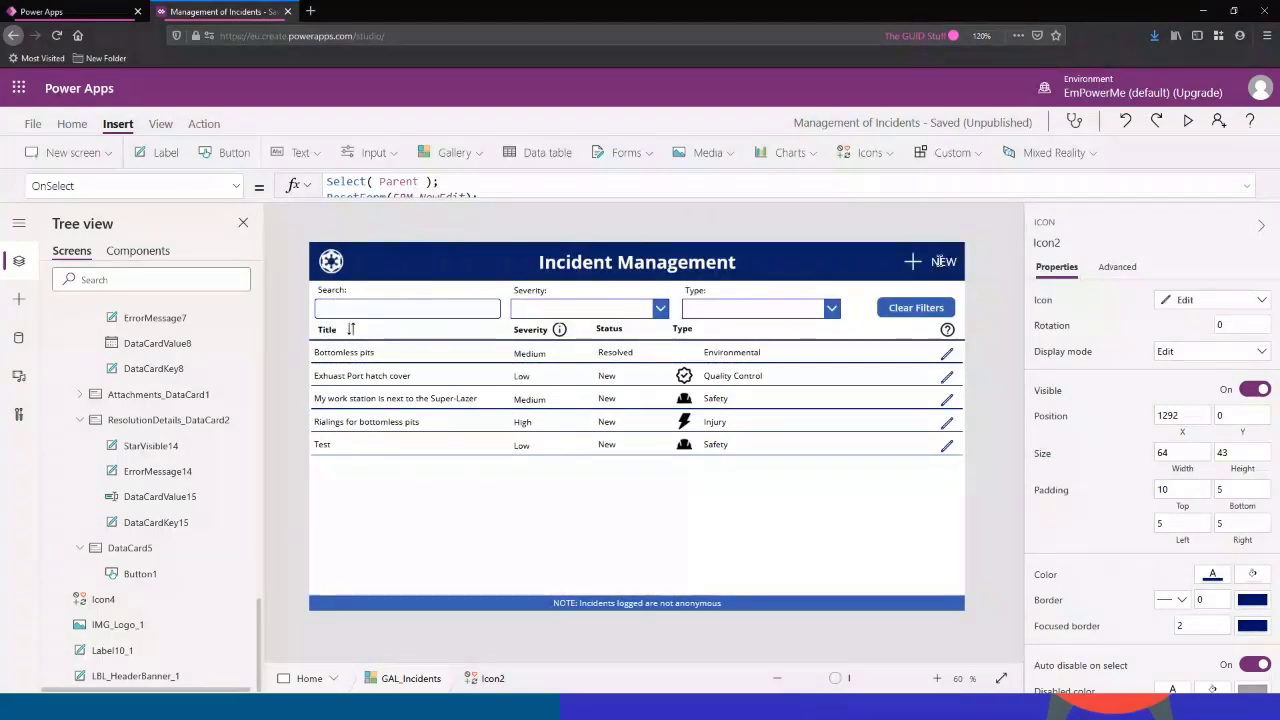
Step: Test the NEW and back navigation between Home and FormScreen, and examine the back arrow's OnSelect formula
{"action": "left_click", "coordinate": [937, 261], "text": "alt"}
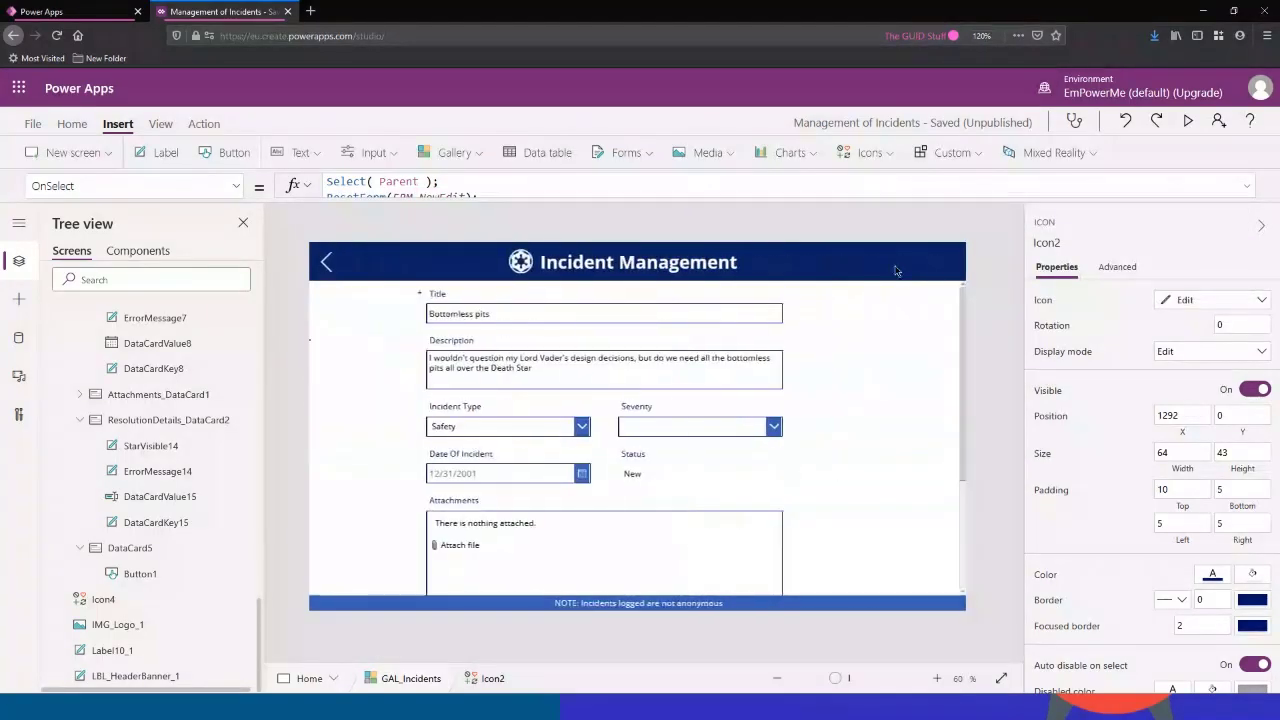
{"action": "left_click", "coordinate": [323, 262], "text": "alt"}
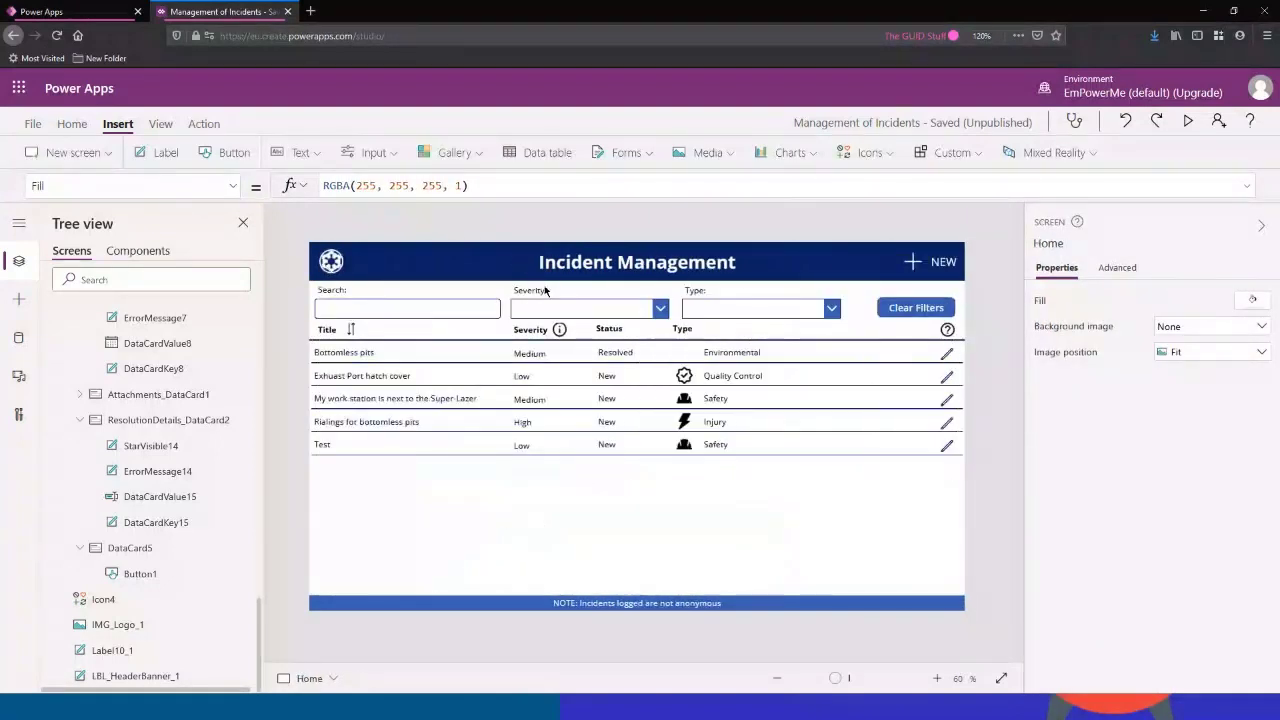
{"action": "left_click", "coordinate": [935, 262], "text": "alt"}
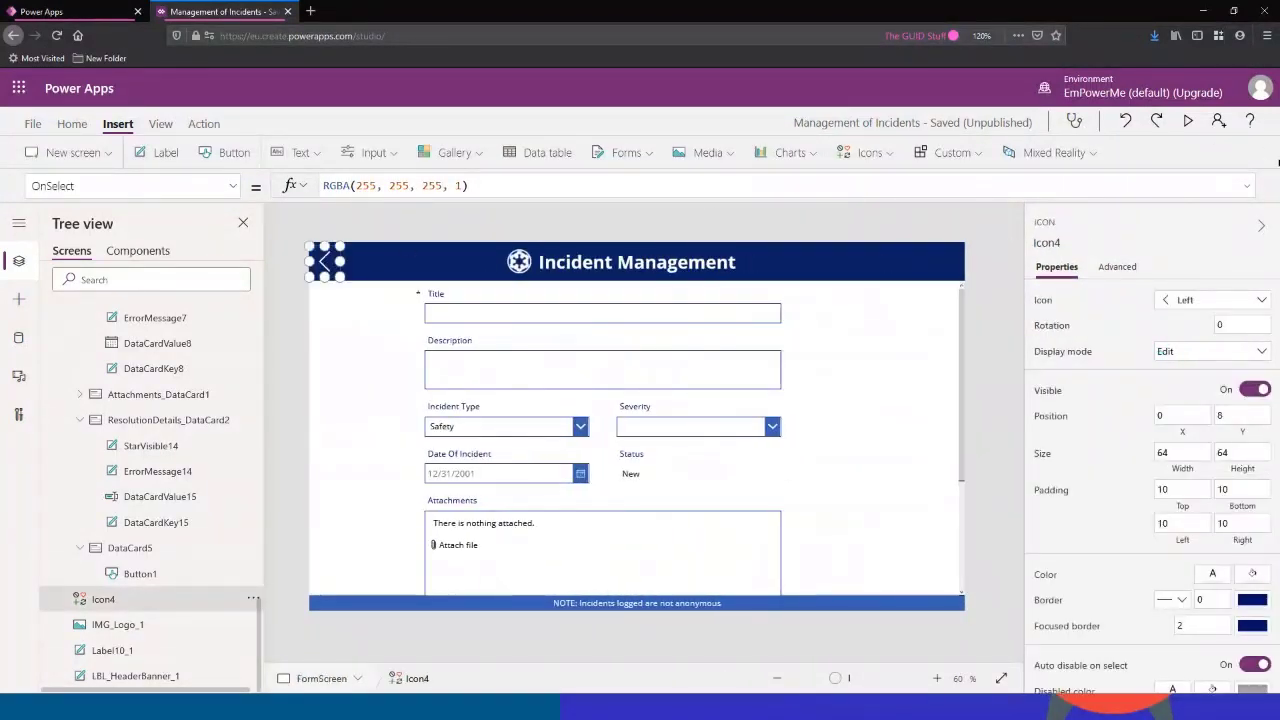
{"action": "left_click", "coordinate": [871, 188]}
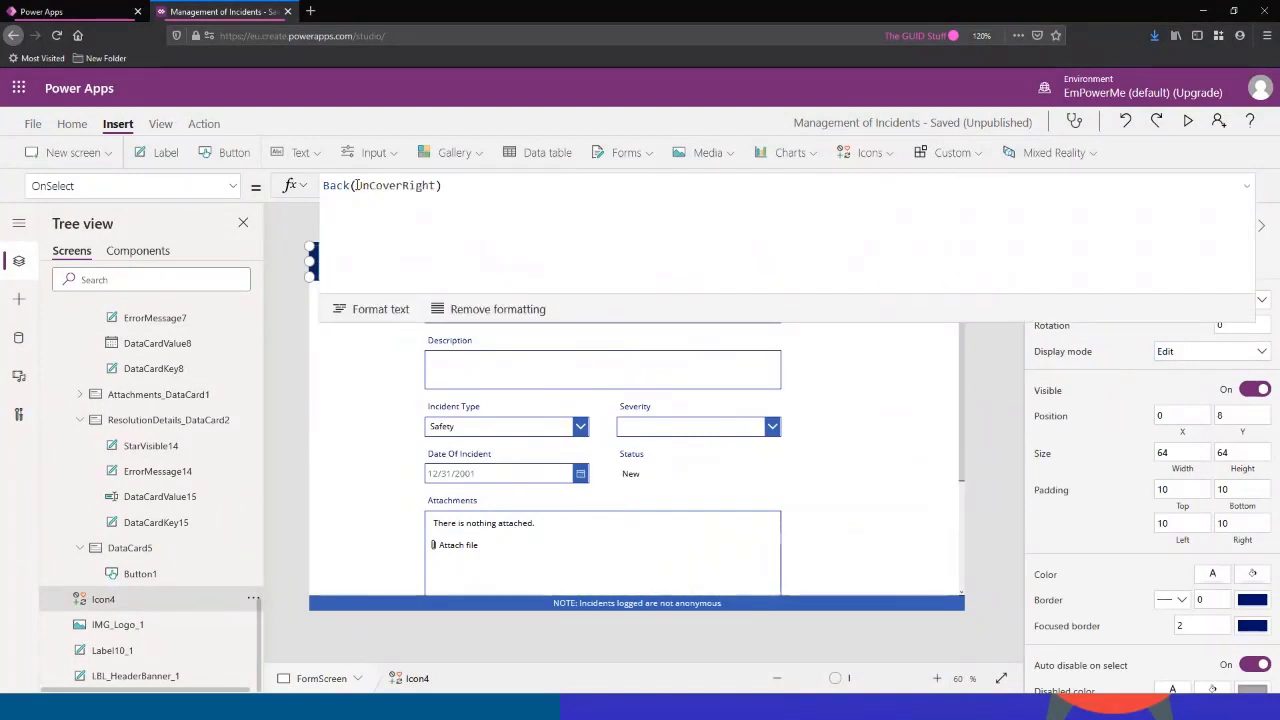
{"action": "left_click", "coordinate": [1247, 189]}
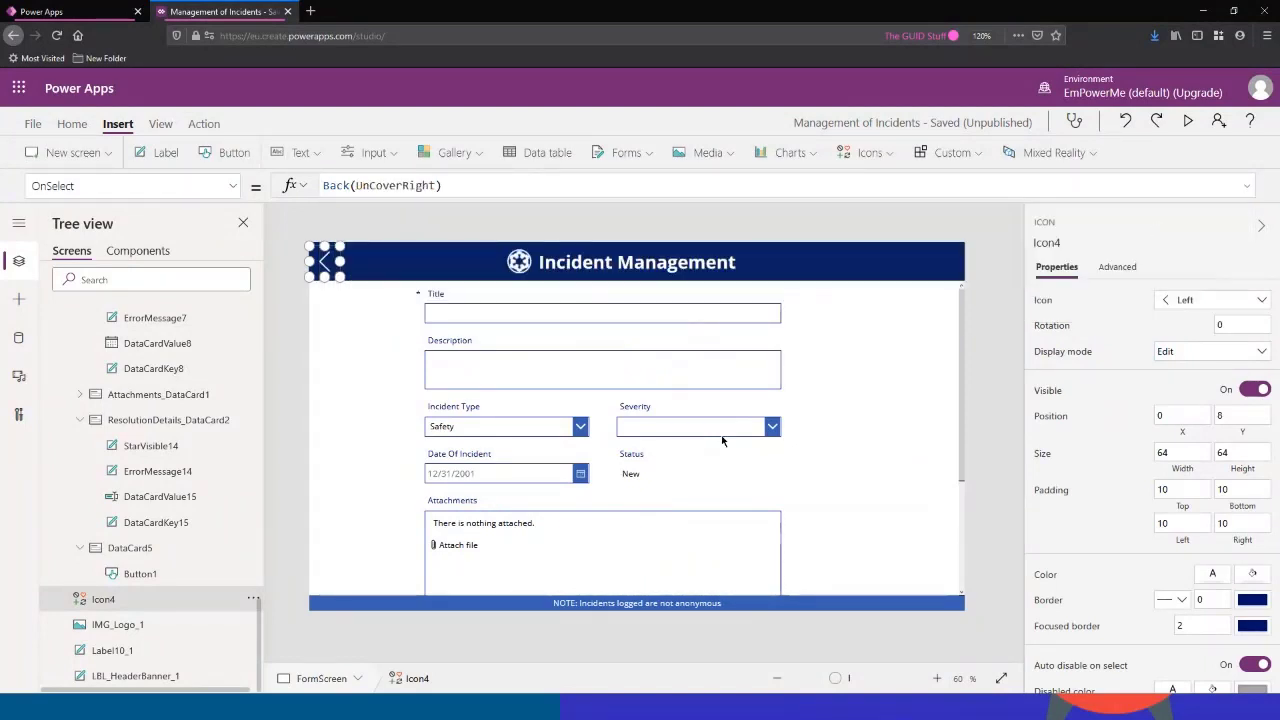
Step: Set the Back call's transition in the Submit button's OnSelect formula to ScreenTransition.UnCoverRight
{"action": "scroll", "coordinate": [723, 440], "scroll_direction": "down", "scroll_amount": 3}
{"action": "left_click", "coordinate": [641, 538]}
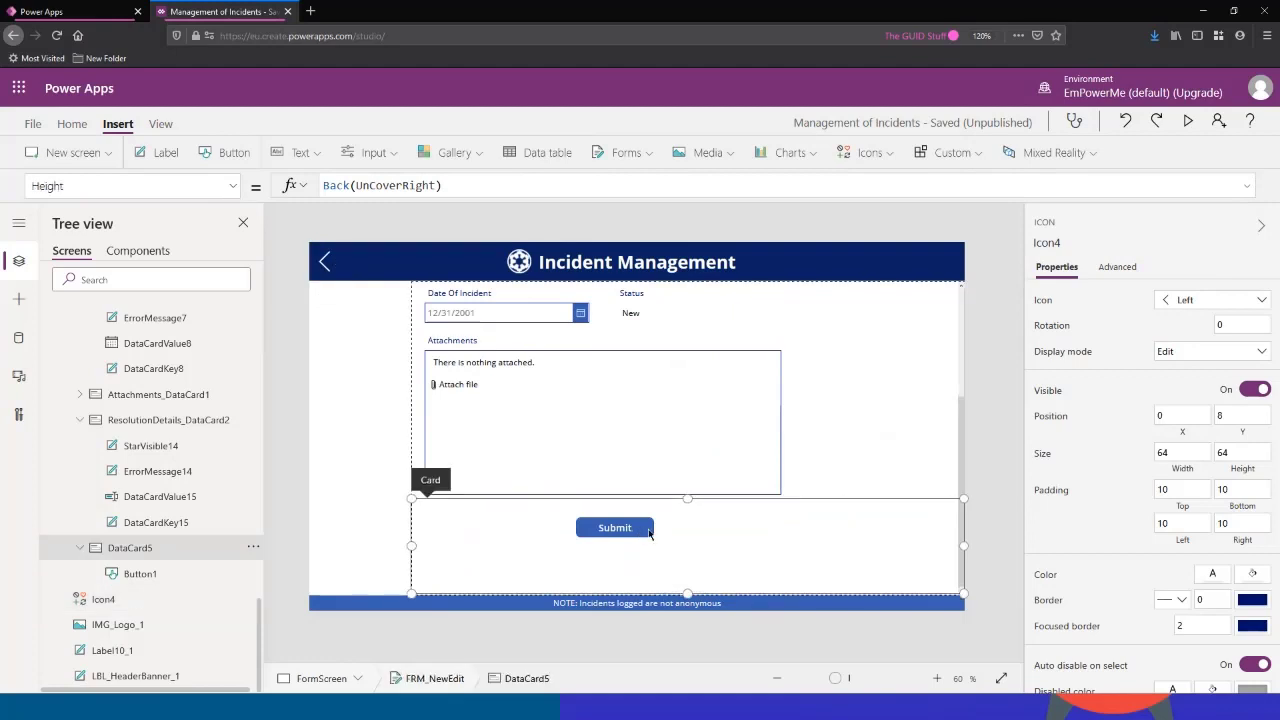
{"action": "left_click", "coordinate": [615, 527]}
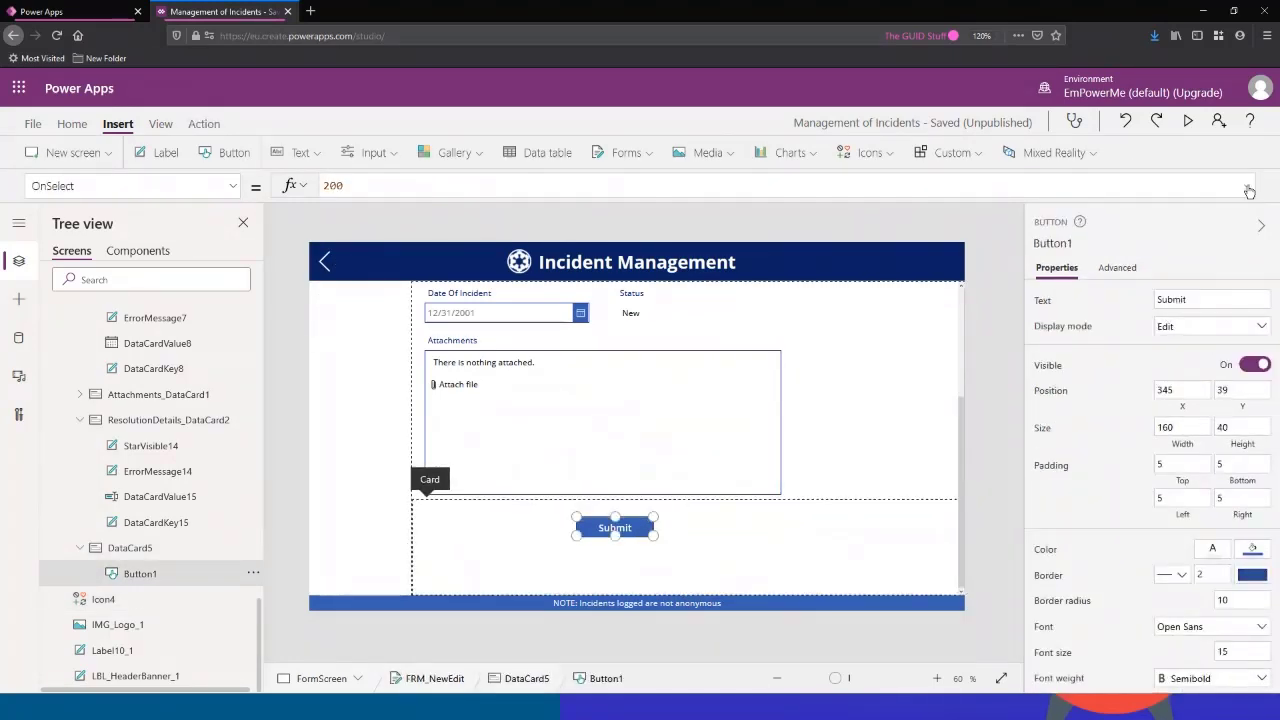
{"action": "left_click", "coordinate": [425, 186]}
{"action": "left_click", "coordinate": [150, 574]}
{"action": "left_click", "coordinate": [140, 574]}
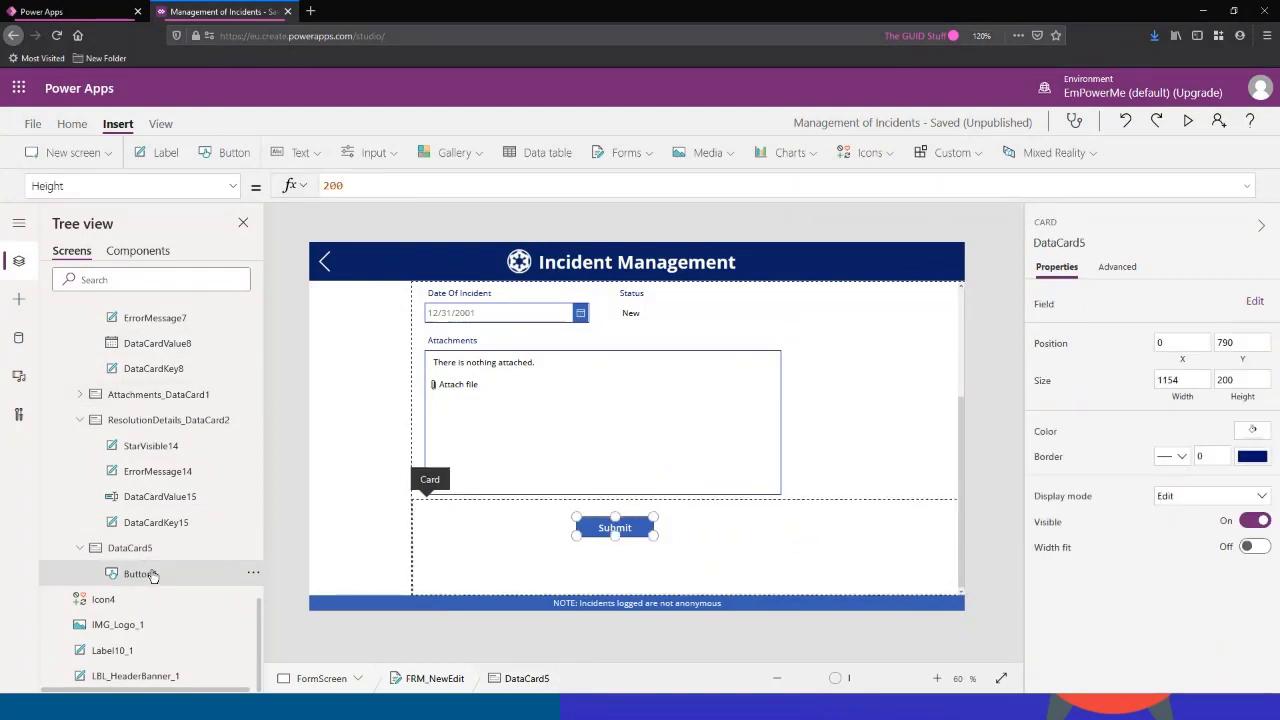
{"action": "left_click", "coordinate": [1246, 186]}
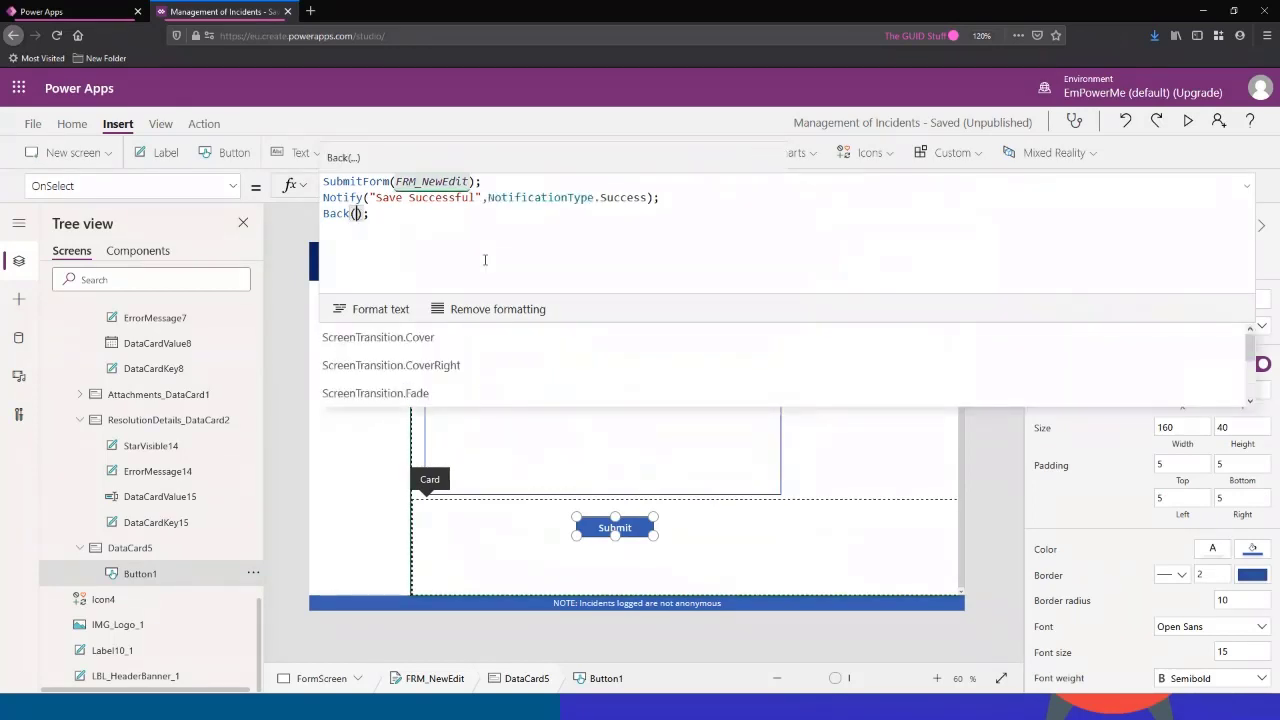
{"action": "scroll", "coordinate": [460, 349], "scroll_direction": "down", "scroll_amount": 1}
{"action": "scroll", "coordinate": [465, 370], "scroll_direction": "down", "scroll_amount": 2}
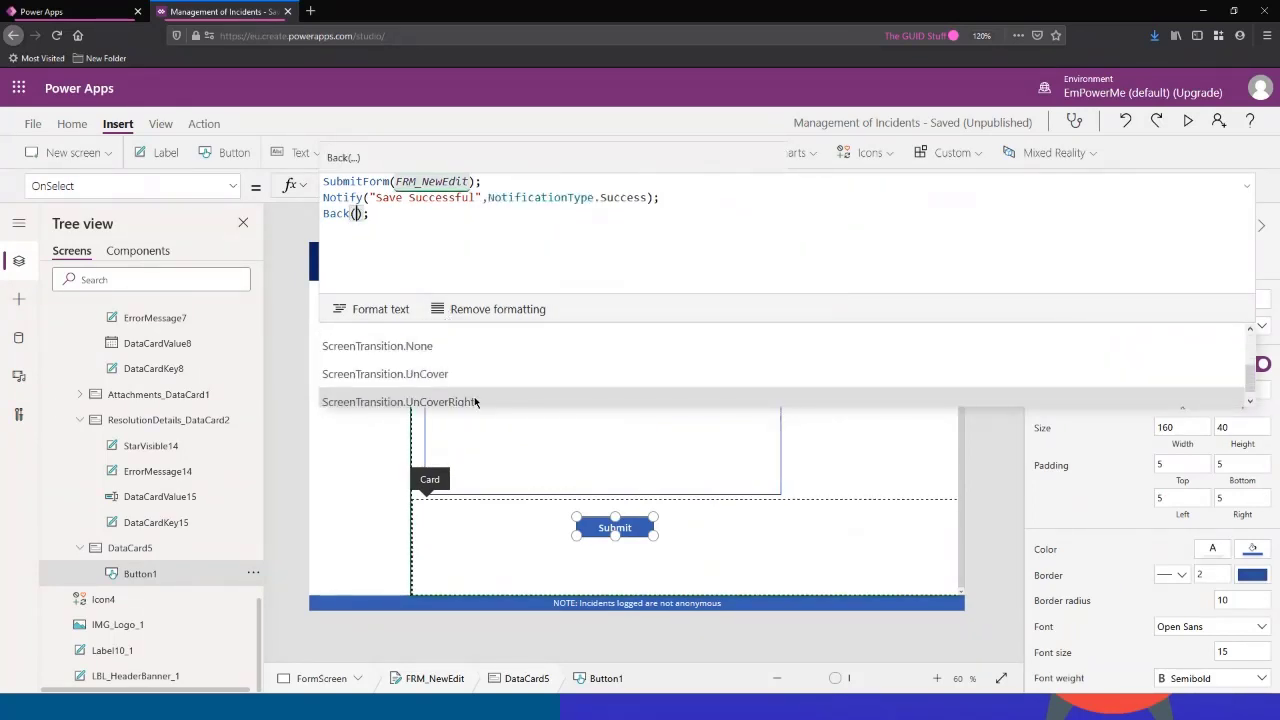
{"action": "key", "text": "Tab"}
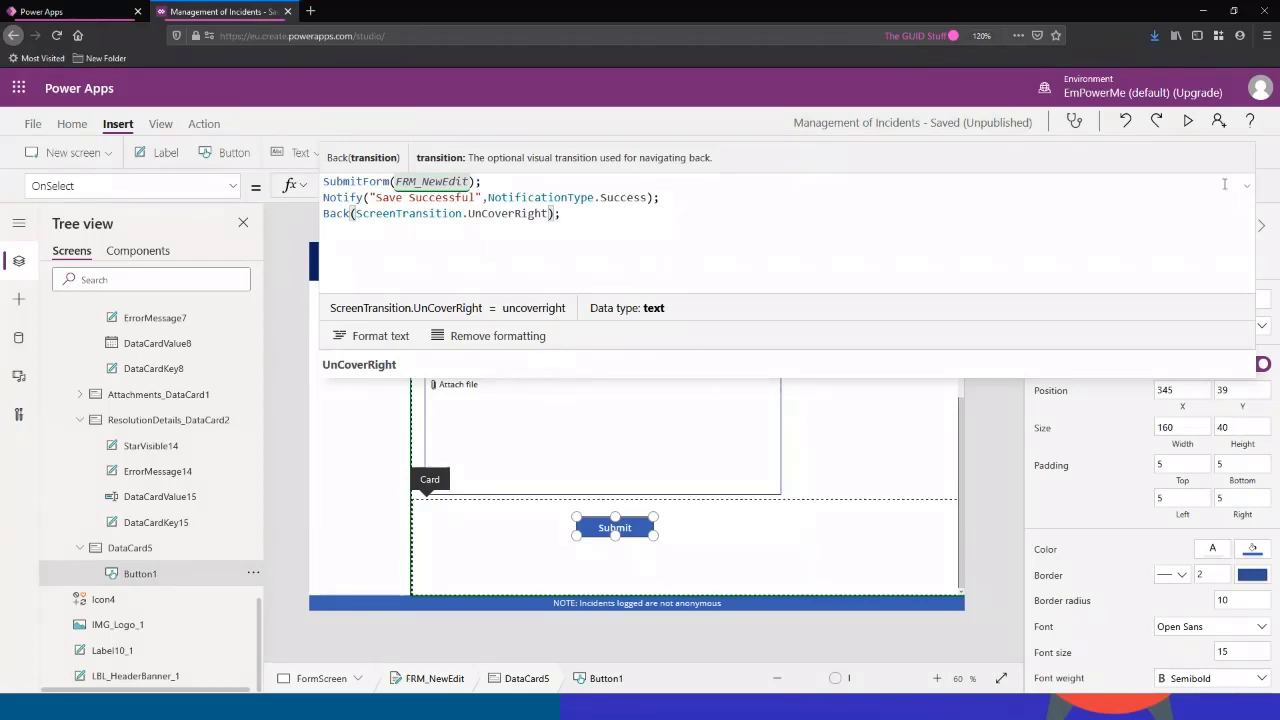
{"action": "left_click", "coordinate": [643, 519]}
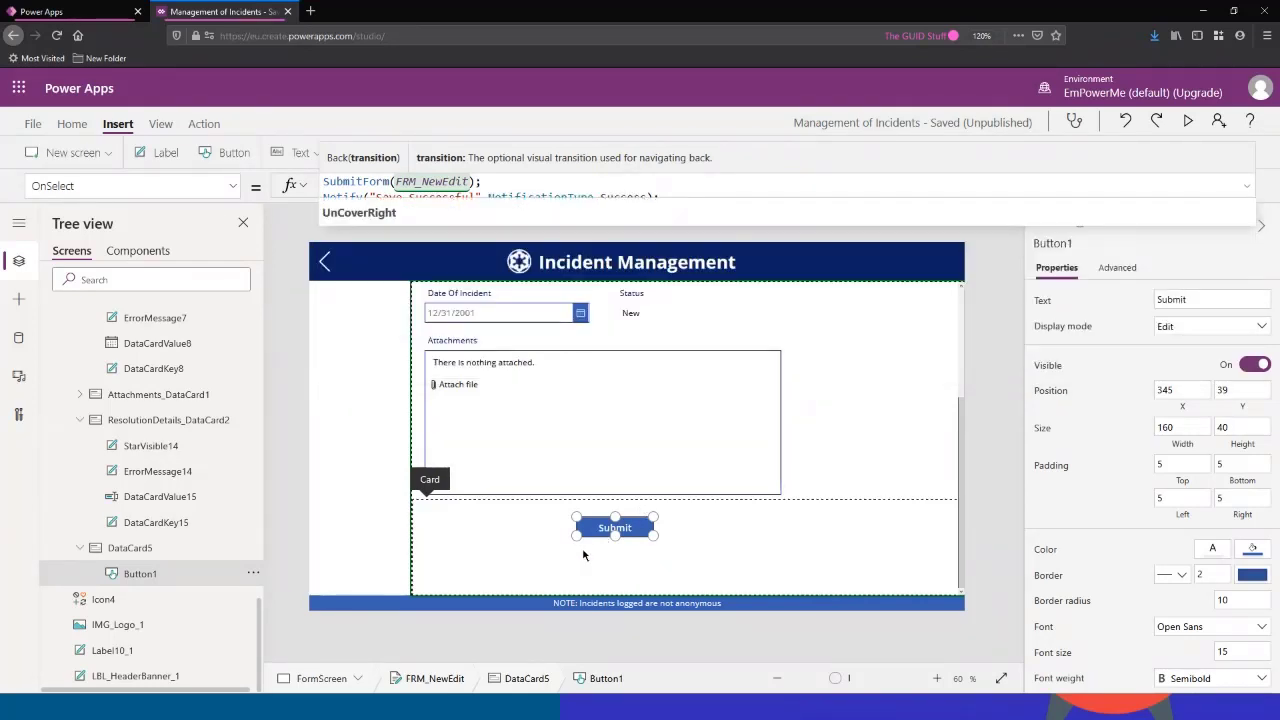
Step: Preview the app, open the Bottomless pits incident for editing from Home, review its resolution fields, and leave the preview
{"action": "scroll", "coordinate": [606, 521], "scroll_direction": "up", "scroll_amount": 4}
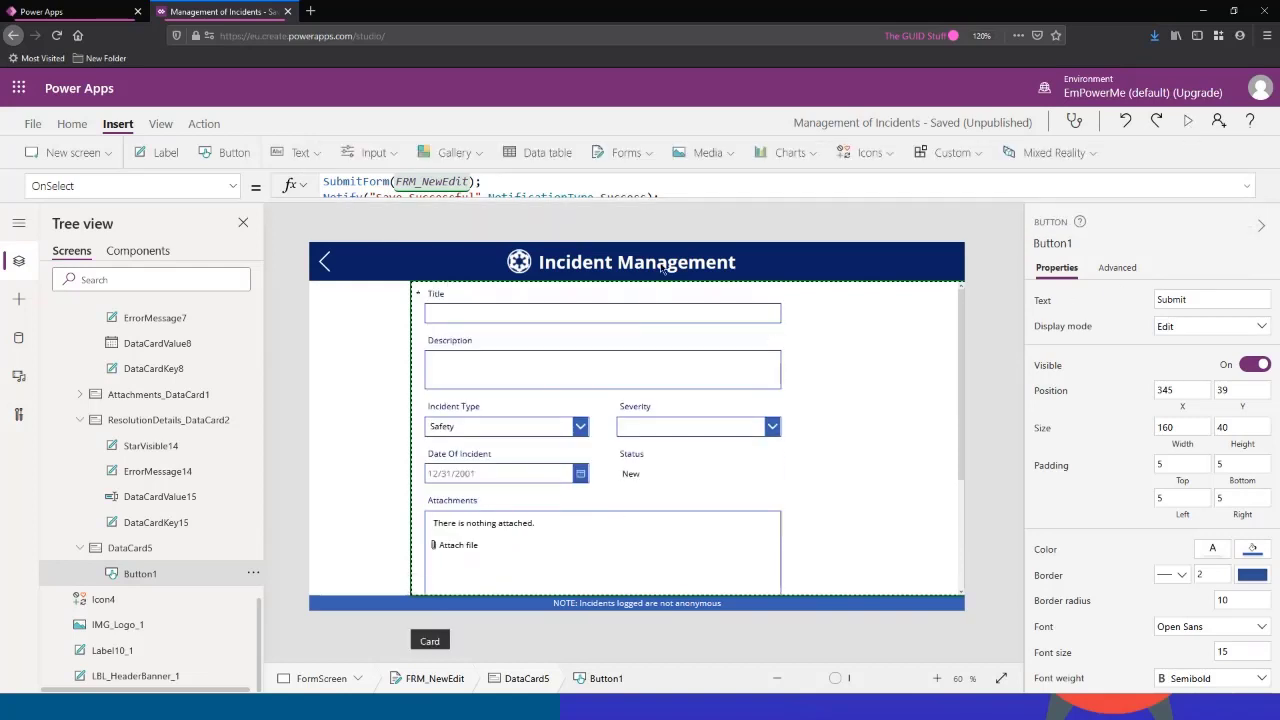
{"action": "left_click", "coordinate": [1188, 121]}
{"action": "left_click", "coordinate": [259, 317]}
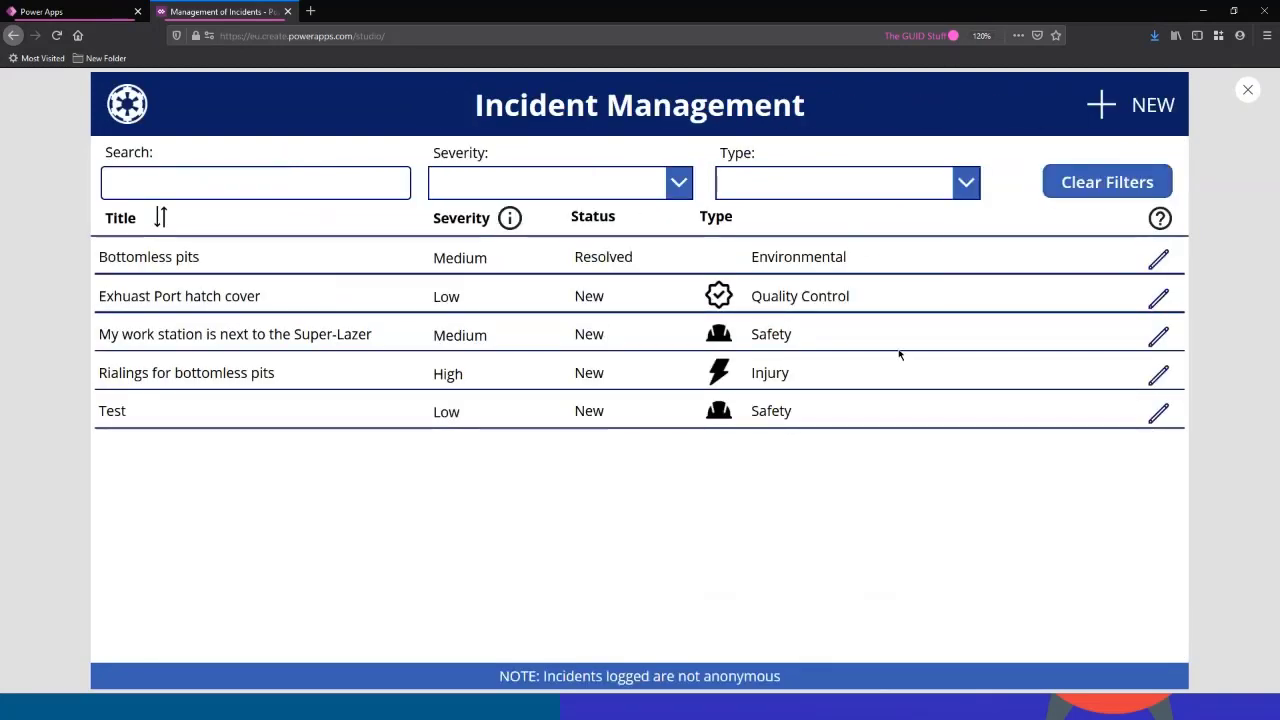
{"action": "left_click", "coordinate": [1158, 262]}
{"action": "scroll", "coordinate": [565, 388], "scroll_direction": "down", "scroll_amount": 1}
{"action": "scroll", "coordinate": [600, 380], "scroll_direction": "down", "scroll_amount": 2}
{"action": "scroll", "coordinate": [649, 369], "scroll_direction": "down", "scroll_amount": 3}
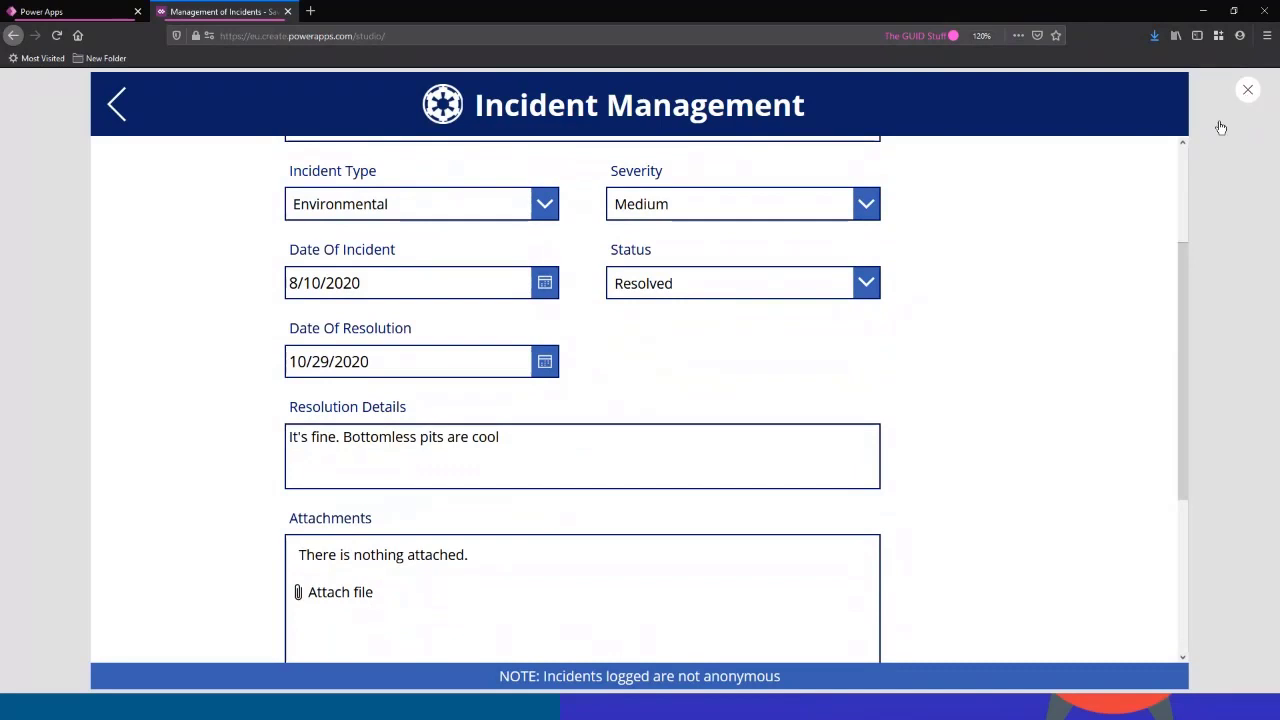
{"action": "left_click", "coordinate": [1247, 91]}
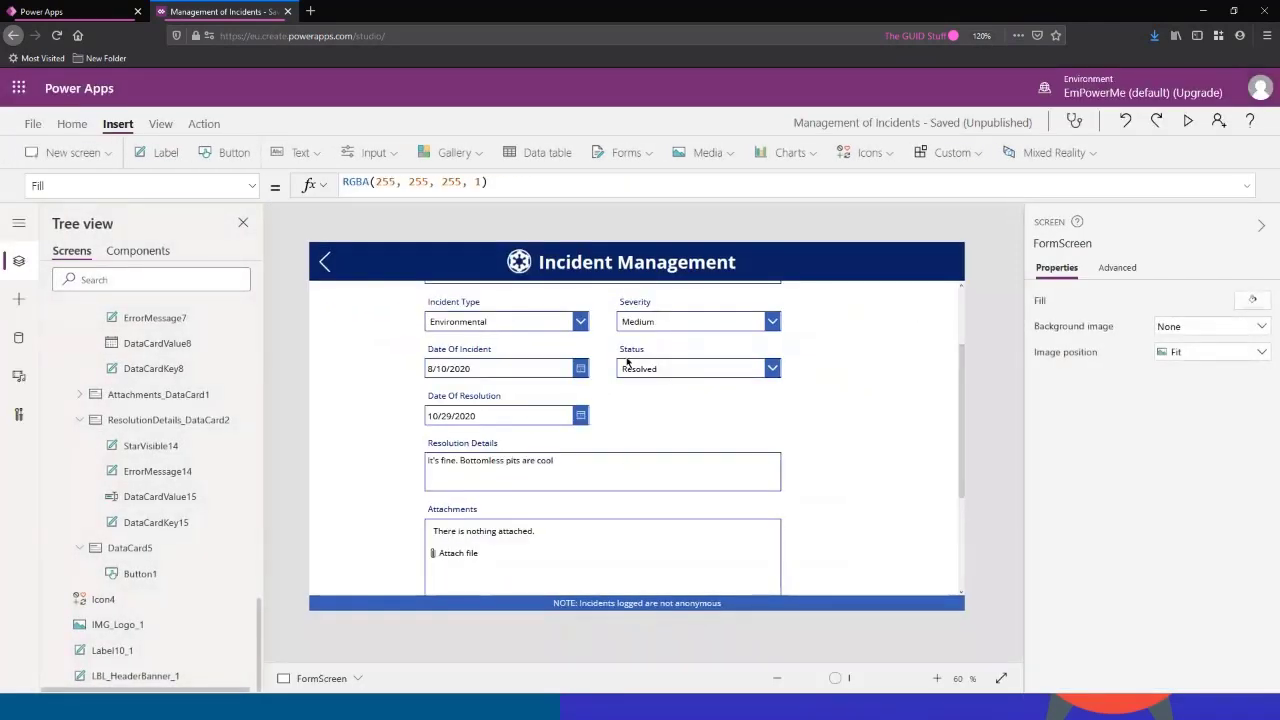
Step: Set the Date Of Resolution card's Required property to If(DD_FrmStatus.SelectedText.Value = "Resolved",true,false), copied from the Resolution Details card's Visible formula
{"action": "left_click", "coordinate": [532, 414]}
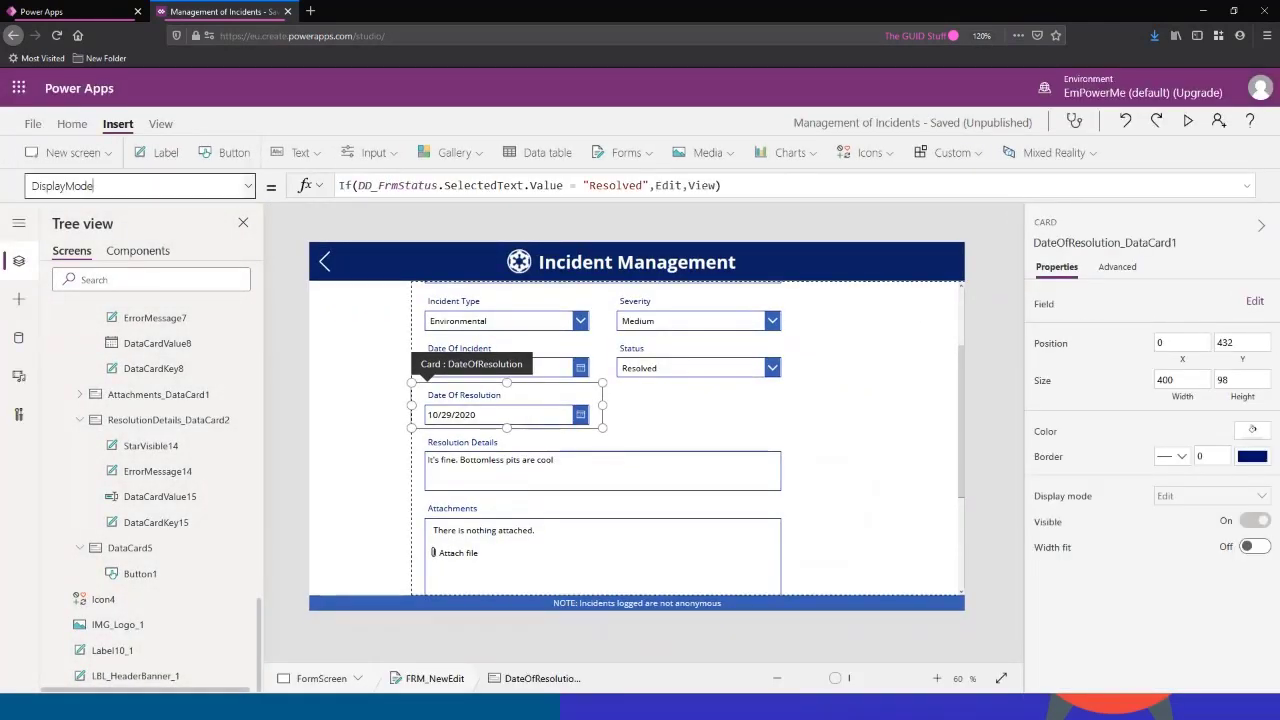
{"action": "left_click", "coordinate": [157, 180]}
{"action": "type", "text": "Required"}
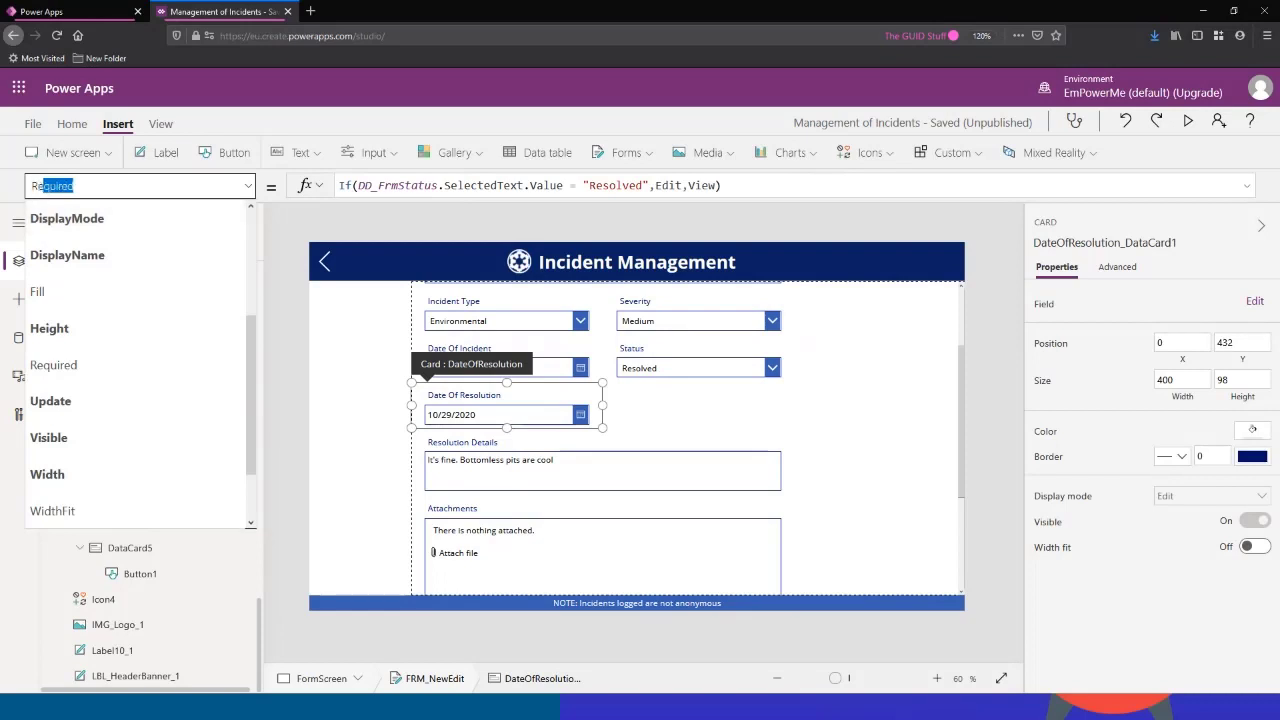
{"action": "key", "text": "Return"}
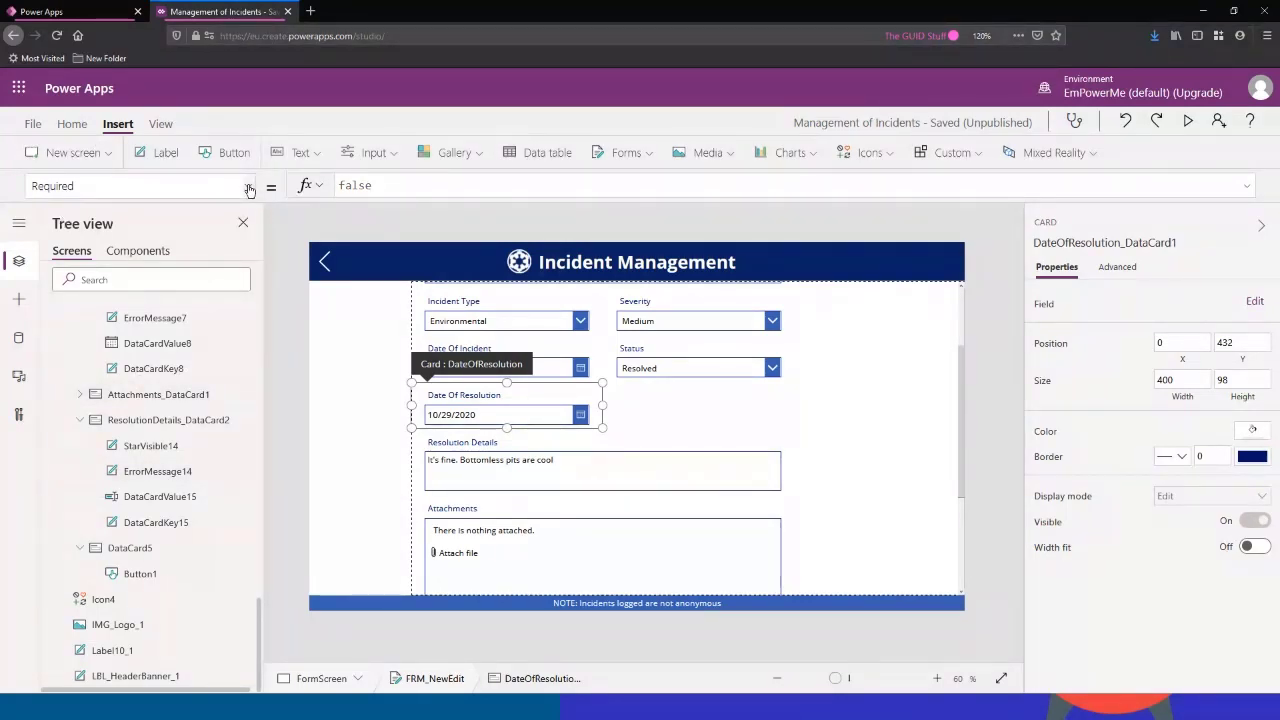
{"action": "left_click", "coordinate": [249, 188]}
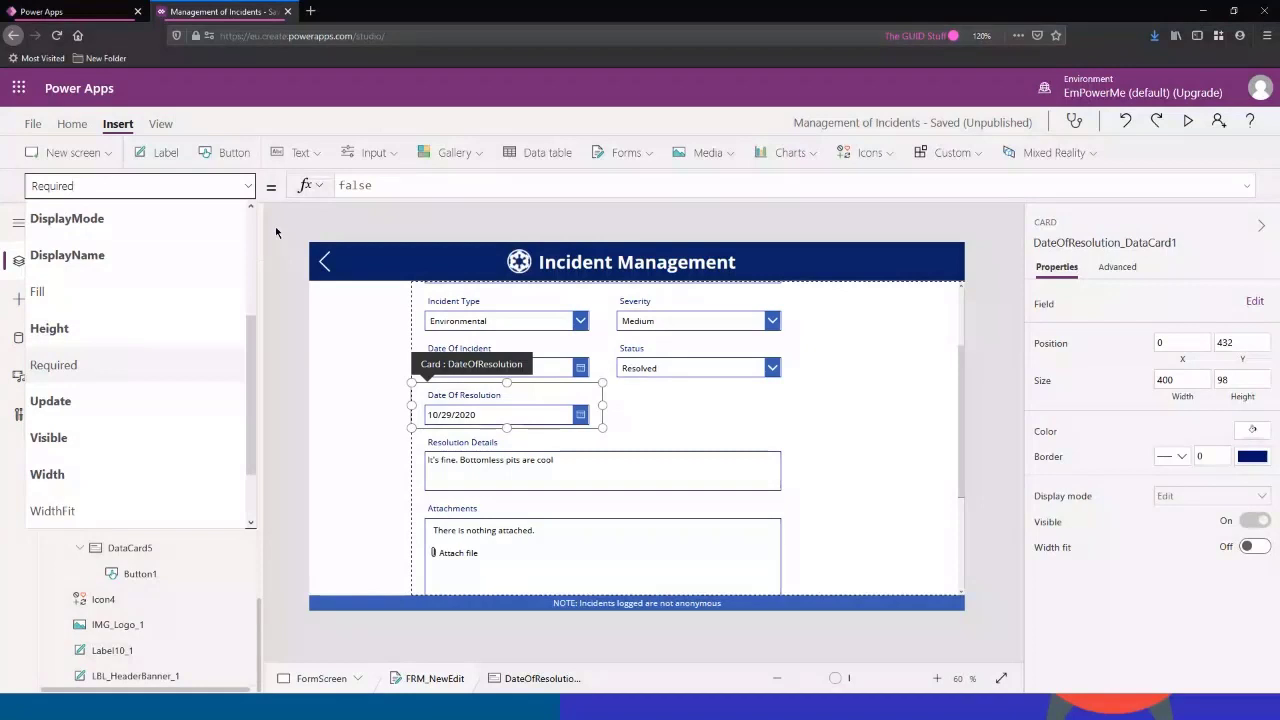
{"action": "left_click", "coordinate": [375, 186]}
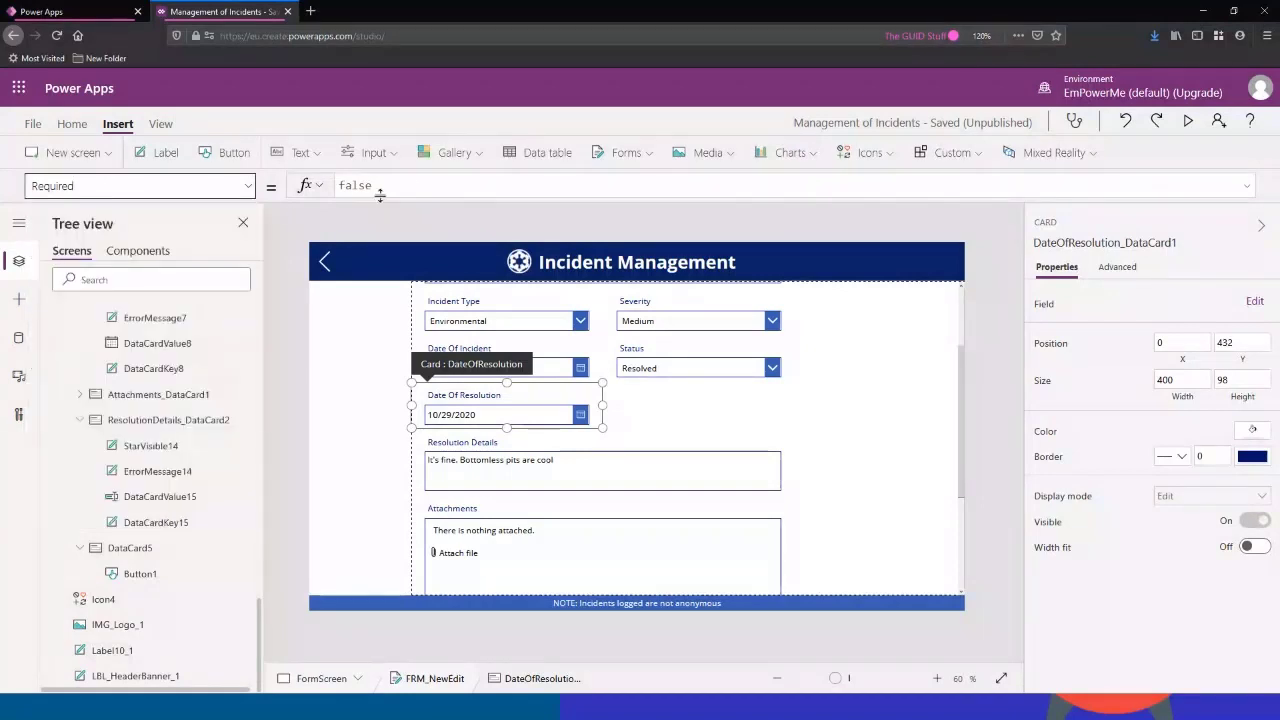
{"action": "left_click", "coordinate": [308, 190]}
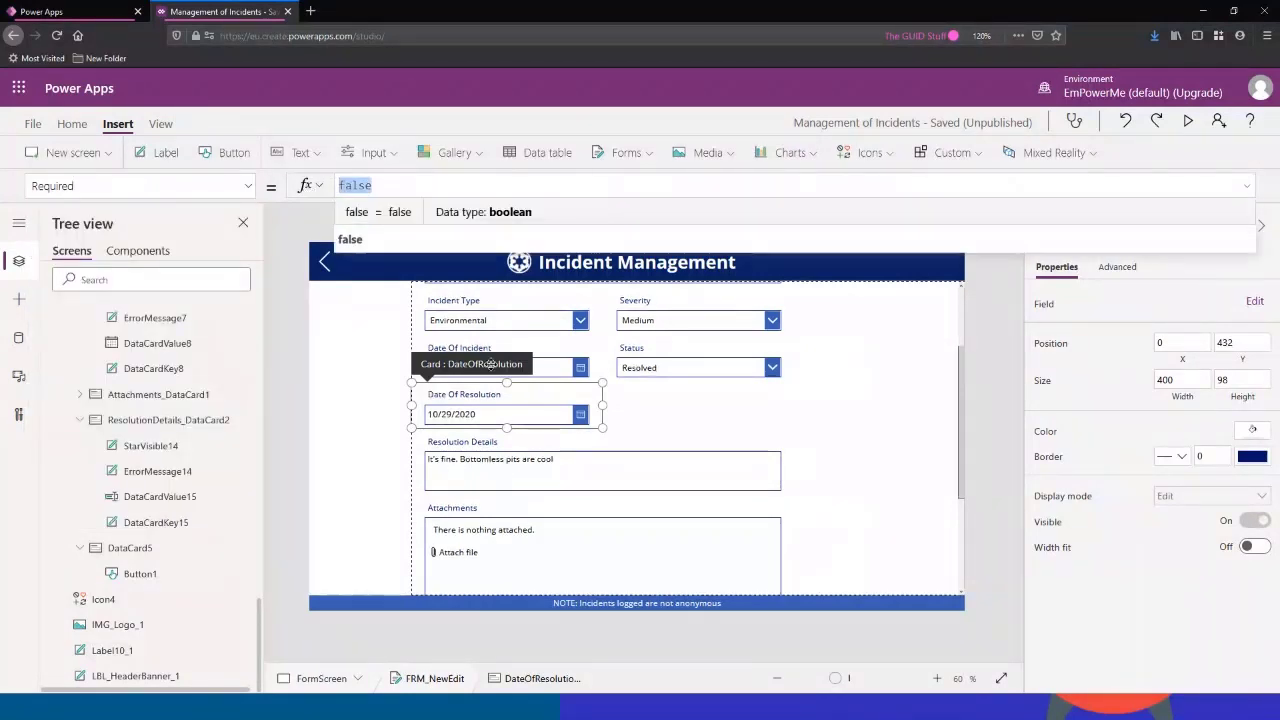
{"action": "left_click", "coordinate": [514, 449]}
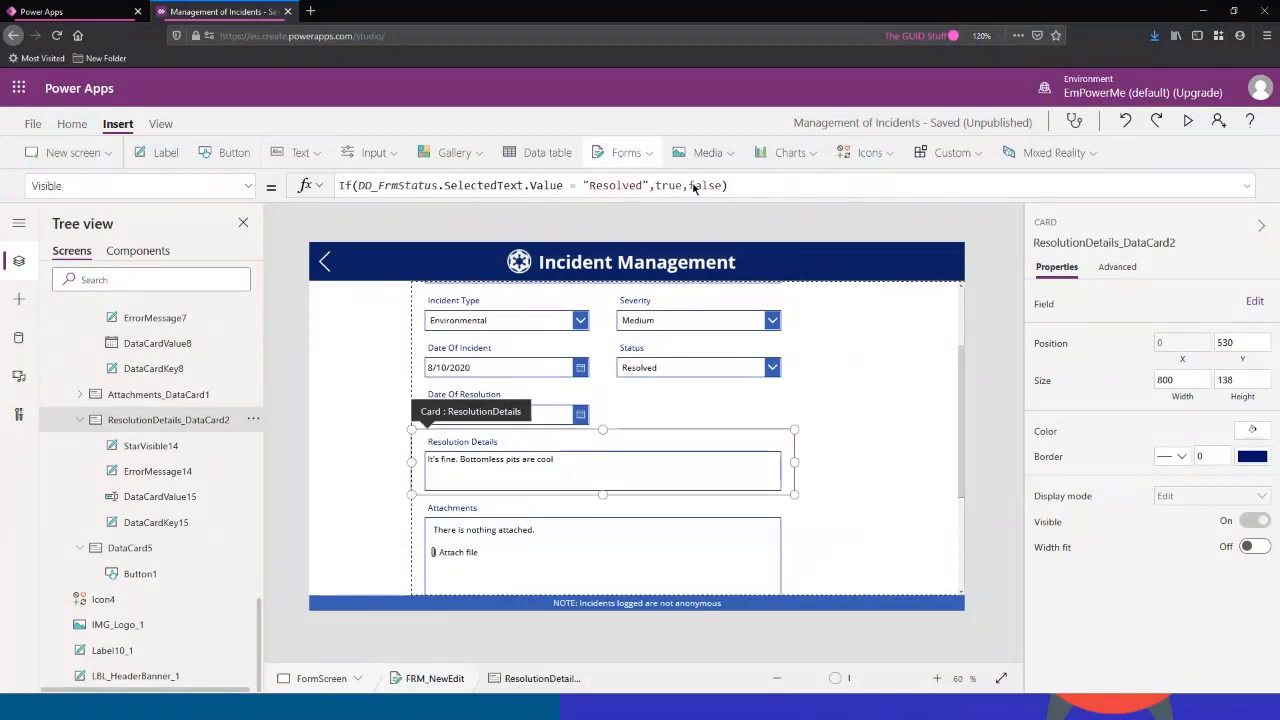
{"action": "left_click_drag", "start_coordinate": [730, 186], "coordinate": [398, 186]}
{"action": "left_click_drag", "start_coordinate": [309, 196], "coordinate": [306, 194]}
{"action": "key", "text": "ctrl+c"}
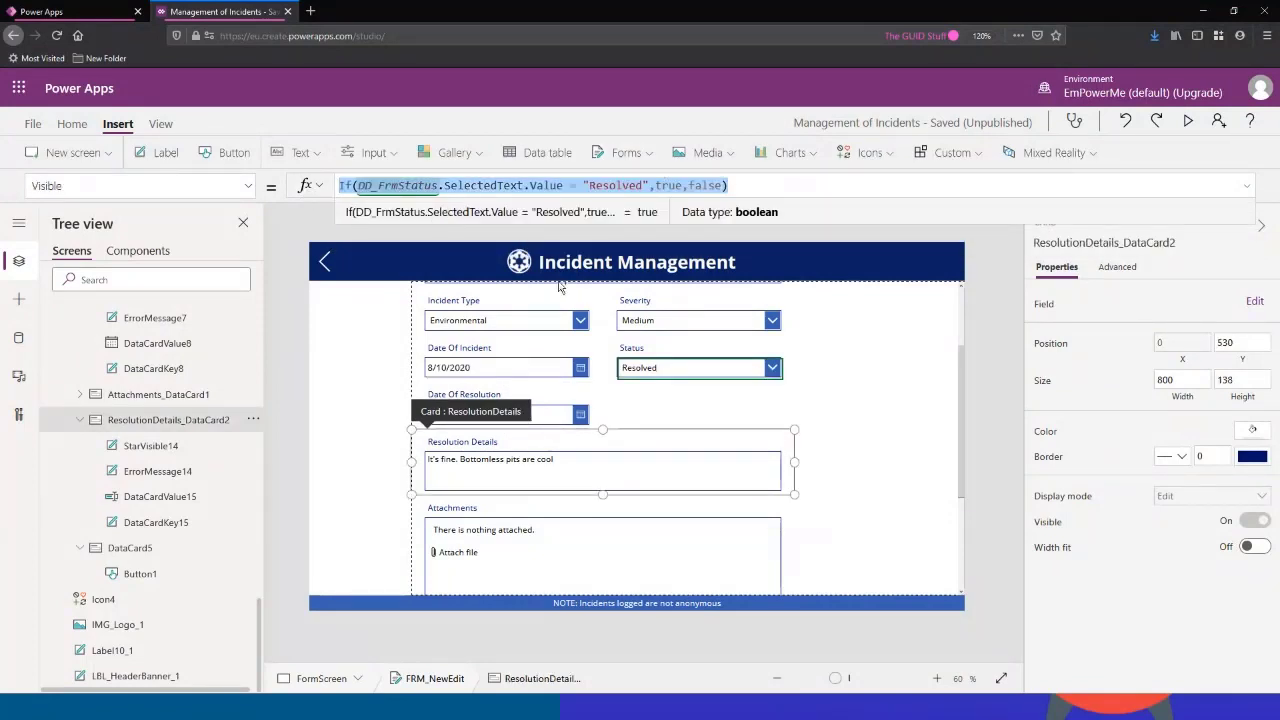
{"action": "left_click", "coordinate": [480, 384]}
{"action": "left_click", "coordinate": [480, 384]}
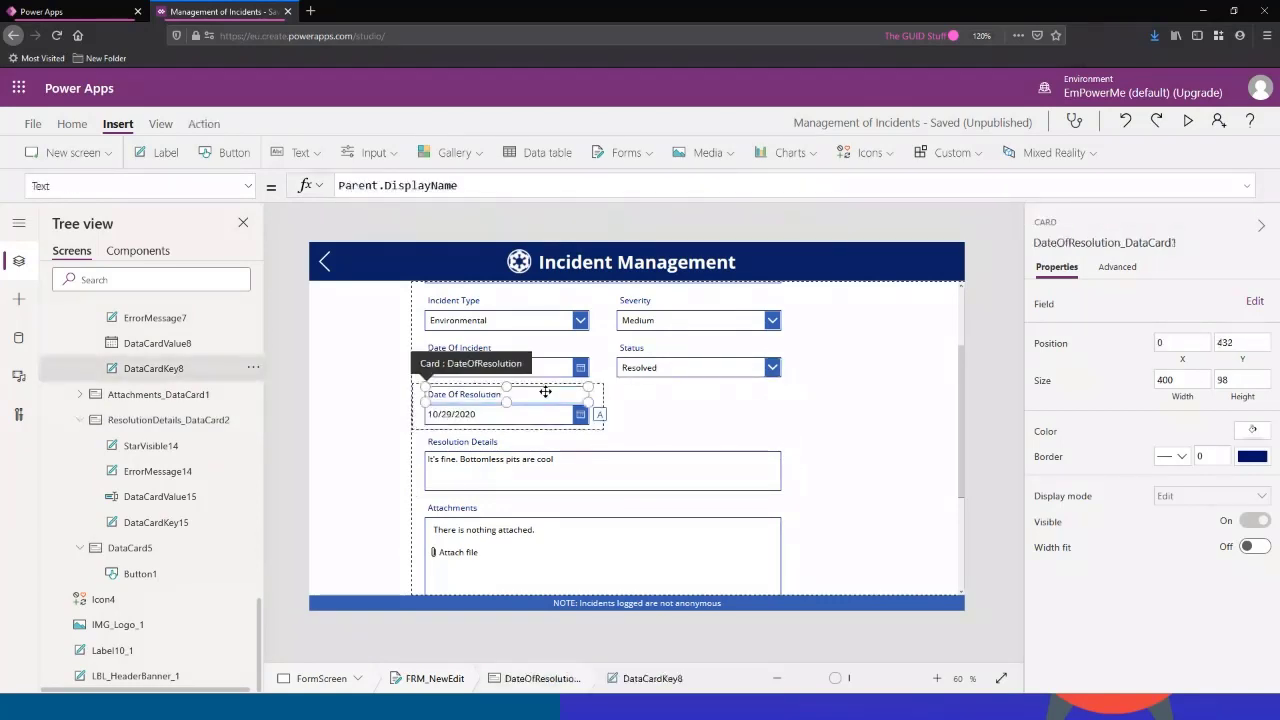
{"action": "left_click", "coordinate": [470, 364]}
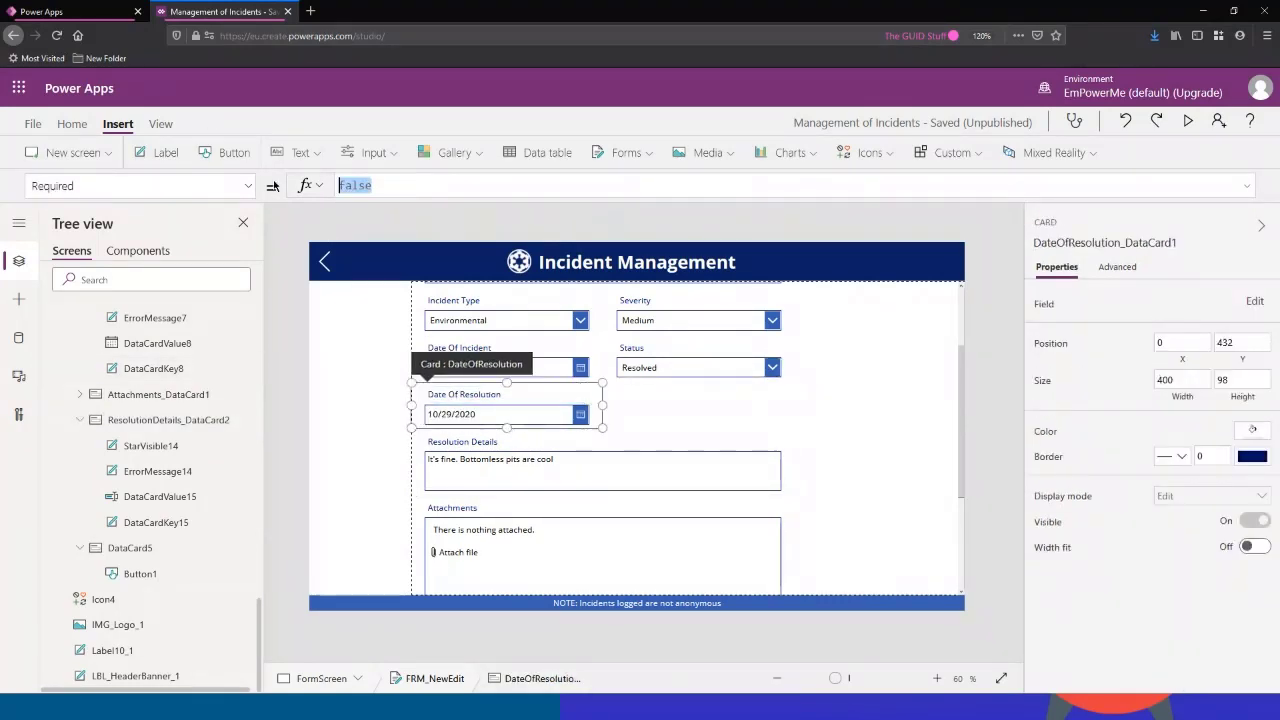
{"action": "key", "text": "ctrl+v"}
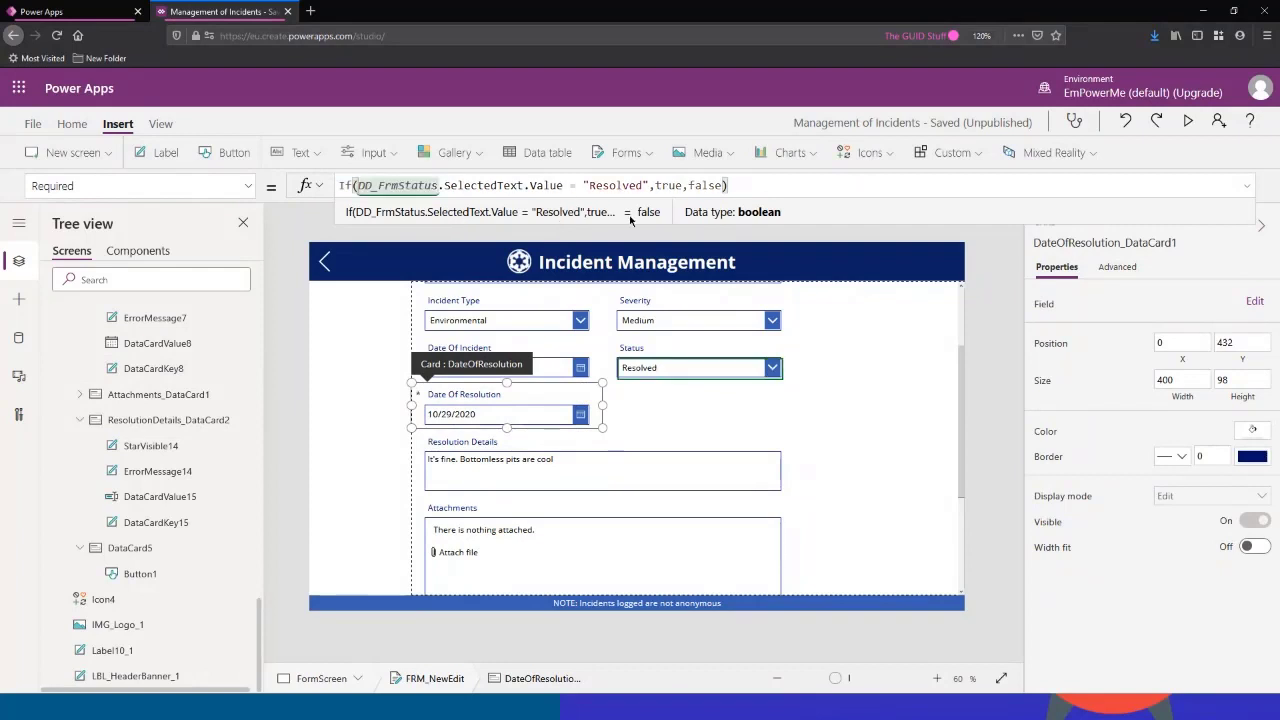
Step: Set the Resolution Details card's Required property to the copied formula If(DD_FrmStatus.SelectedText.Value = "Resolved",true,false)
{"action": "left_click", "coordinate": [511, 452]}
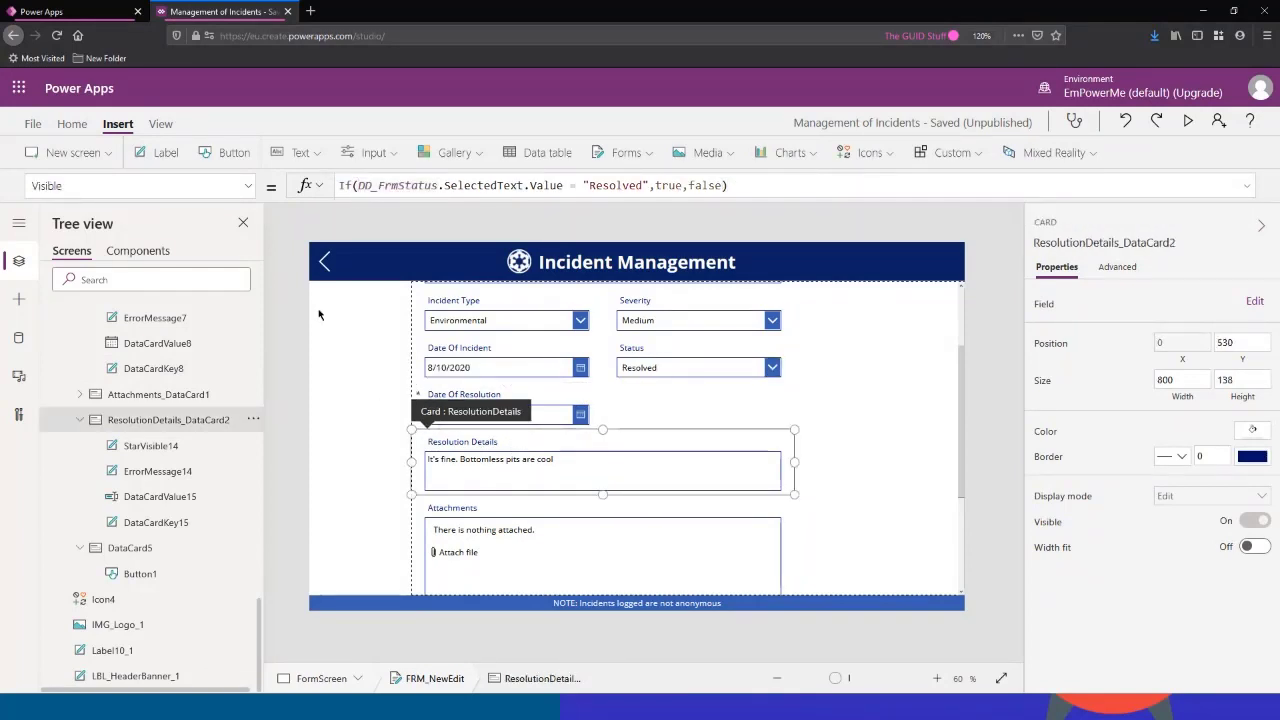
{"action": "left_click", "coordinate": [248, 185]}
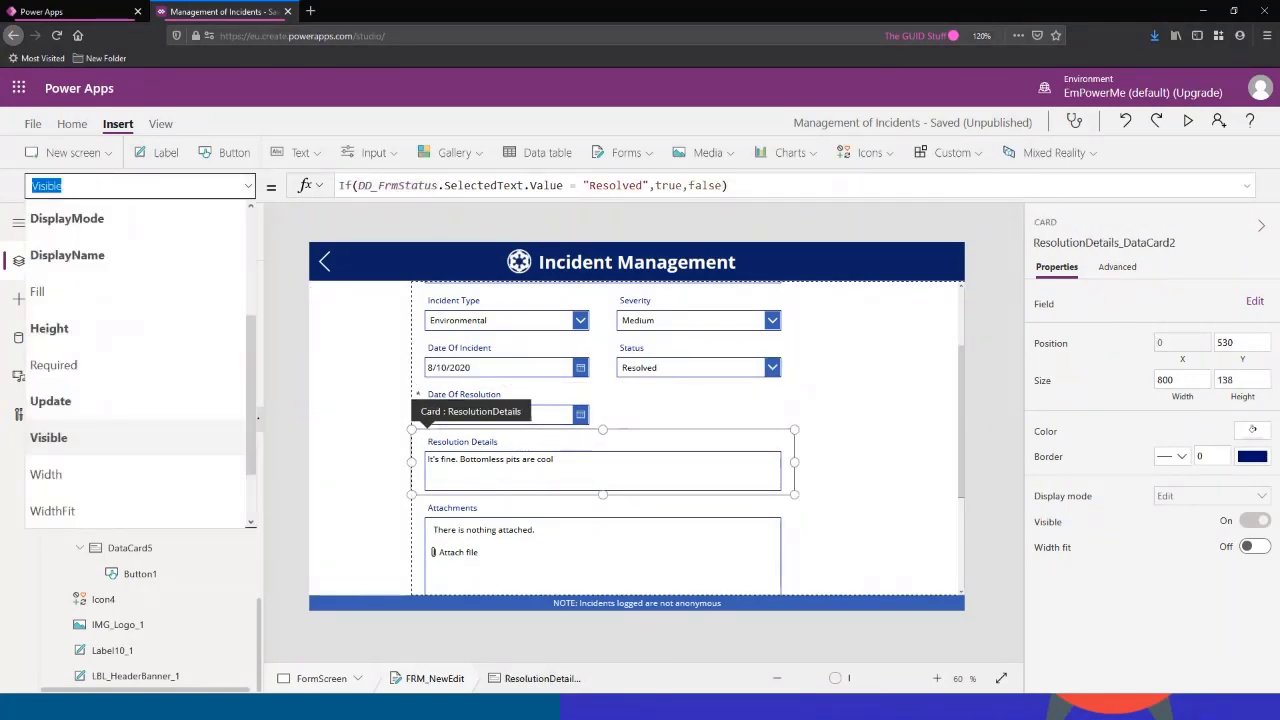
{"action": "type", "text": "Req"}
{"action": "key", "text": "Return"}
{"action": "left_click", "coordinate": [495, 194]}
{"action": "key", "text": "ctrl+a"}
{"action": "key", "text": "ctrl+v"}
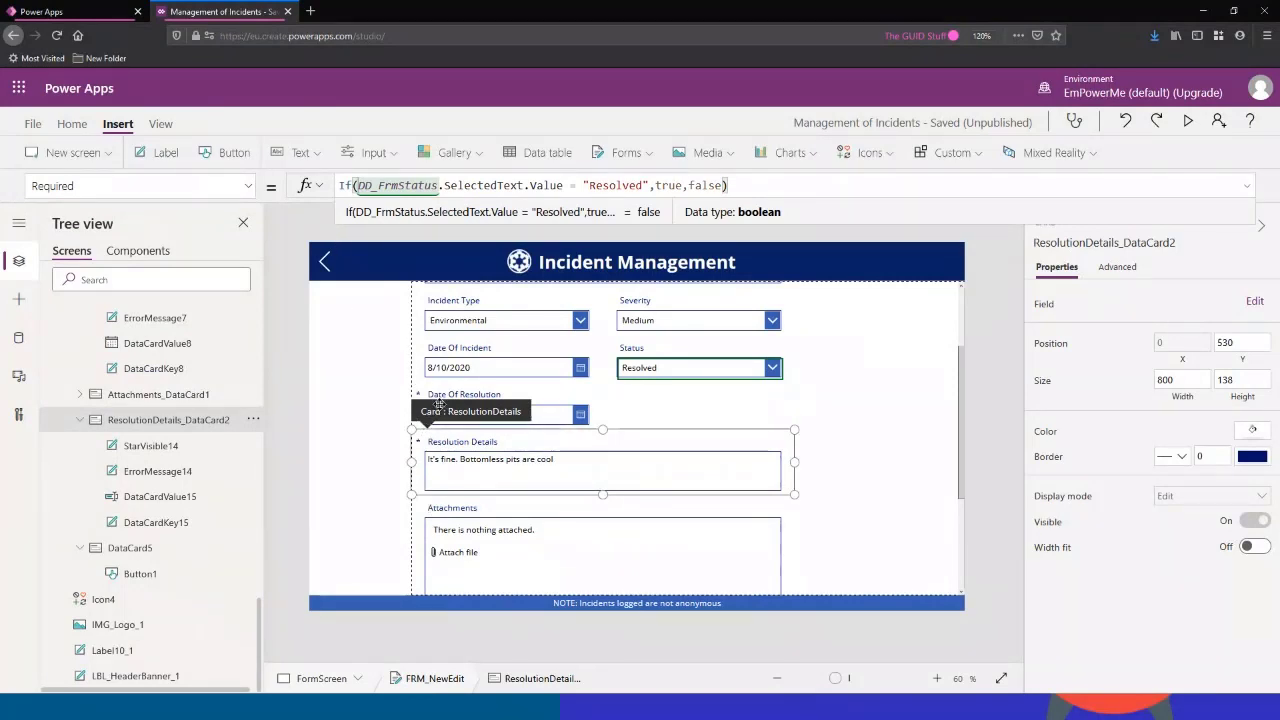
{"action": "left_click", "coordinate": [1246, 185]}
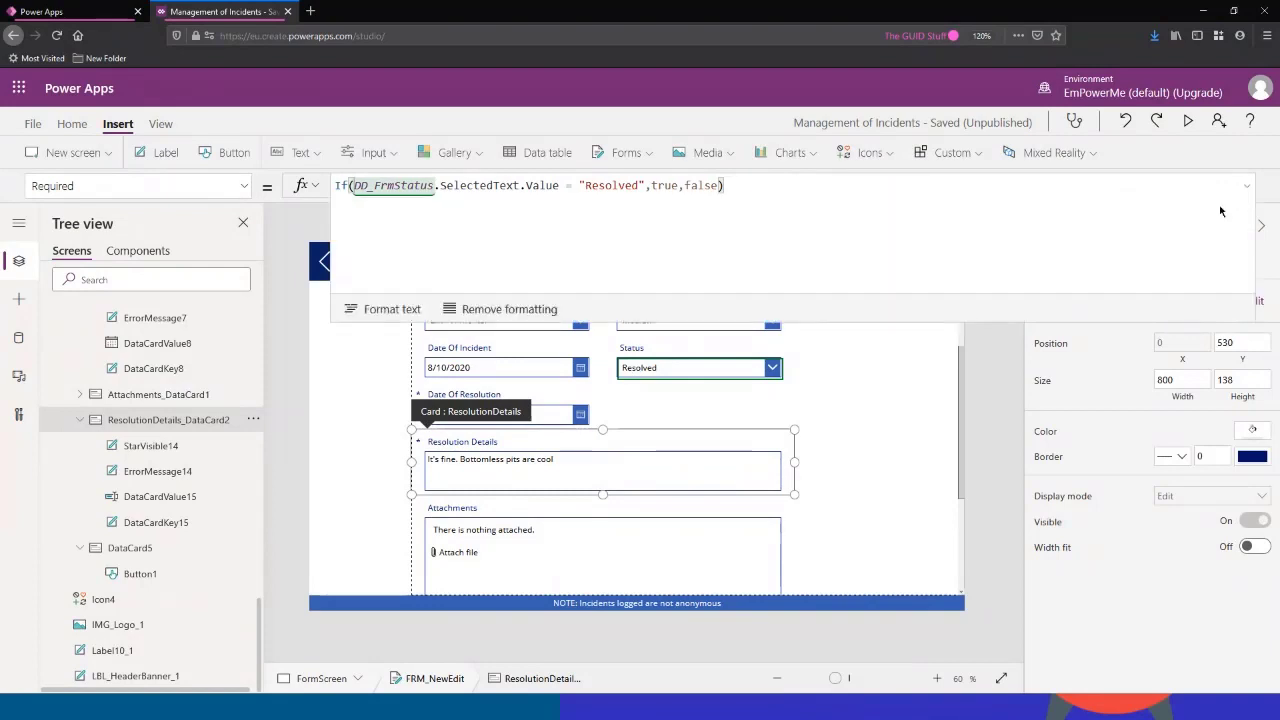
{"action": "left_click", "coordinate": [1250, 189]}
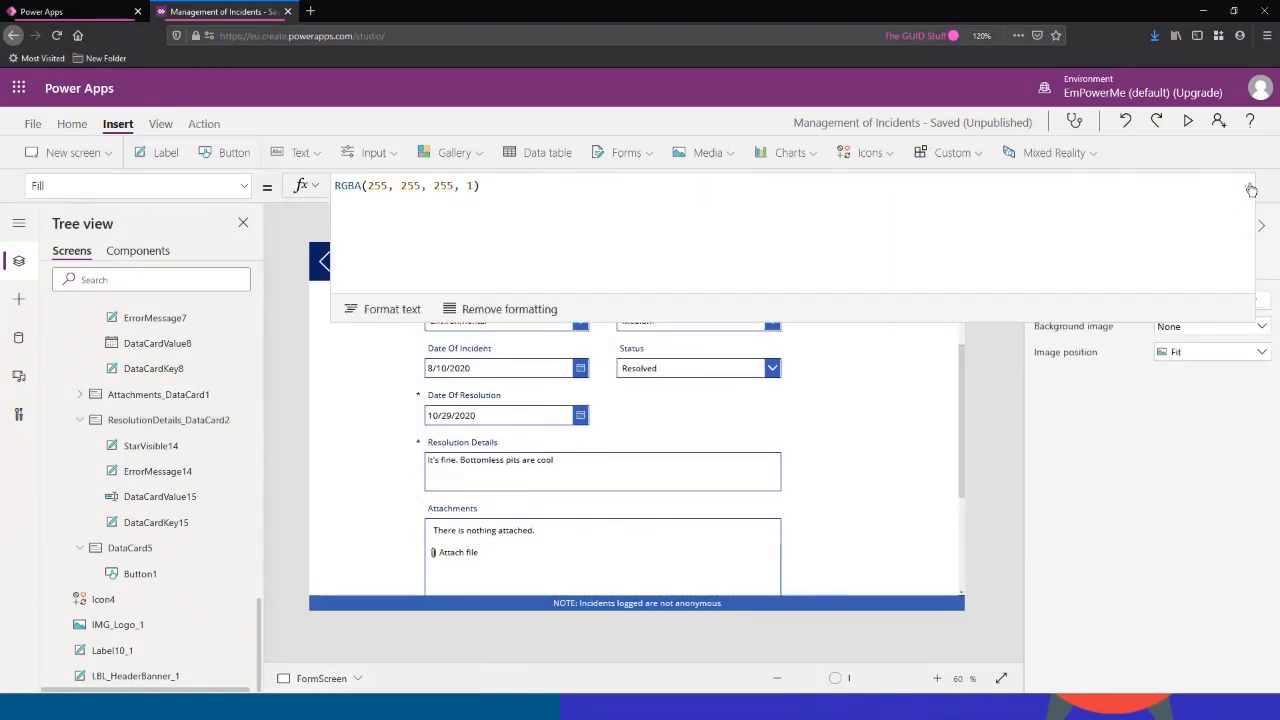
Step: Preview the form, test the required fields by switching Status to In Progress and back to Resolved, and return to Home
{"action": "left_click", "coordinate": [1188, 120]}
{"action": "left_click", "coordinate": [835, 283]}
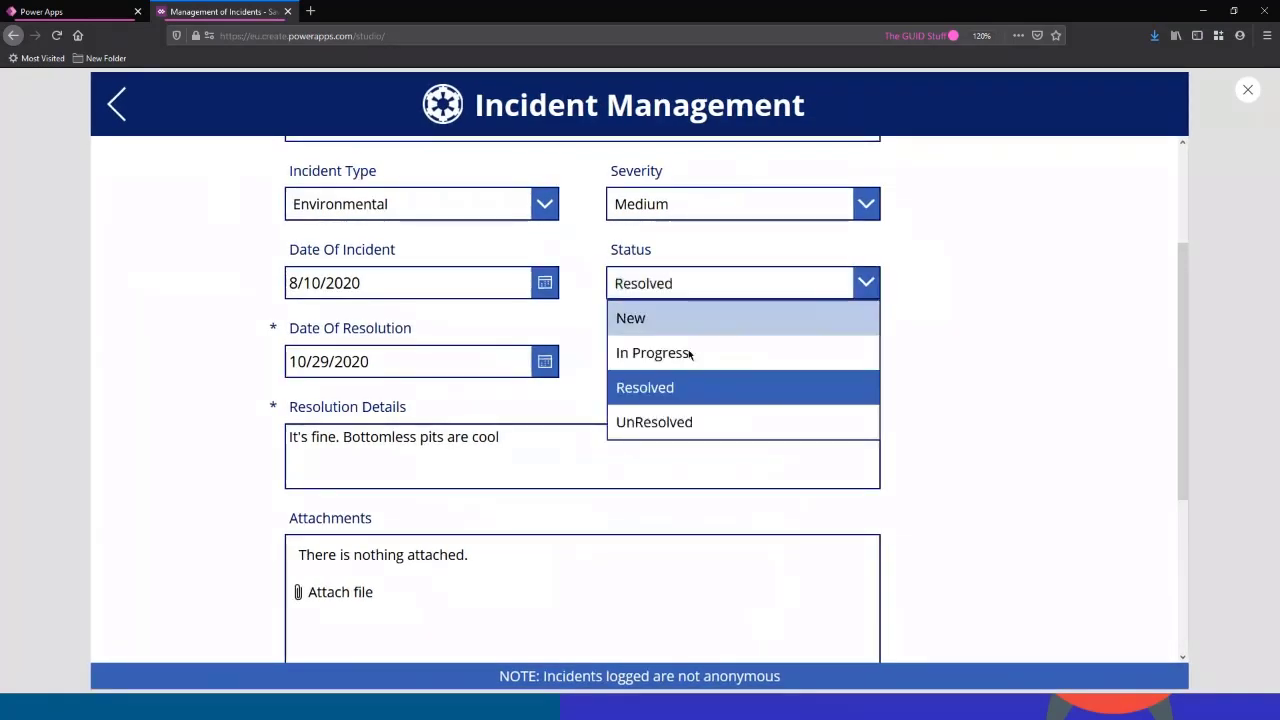
{"action": "left_click", "coordinate": [688, 353]}
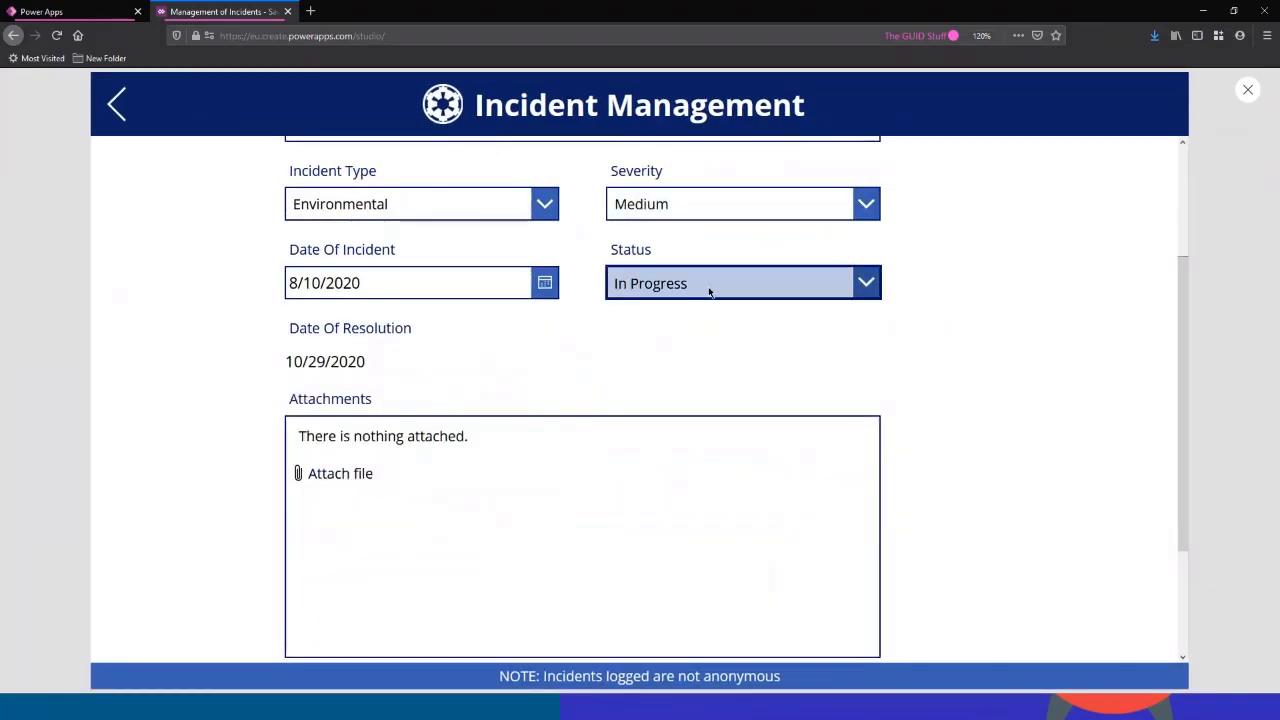
{"action": "left_click", "coordinate": [710, 288]}
{"action": "left_click", "coordinate": [691, 387]}
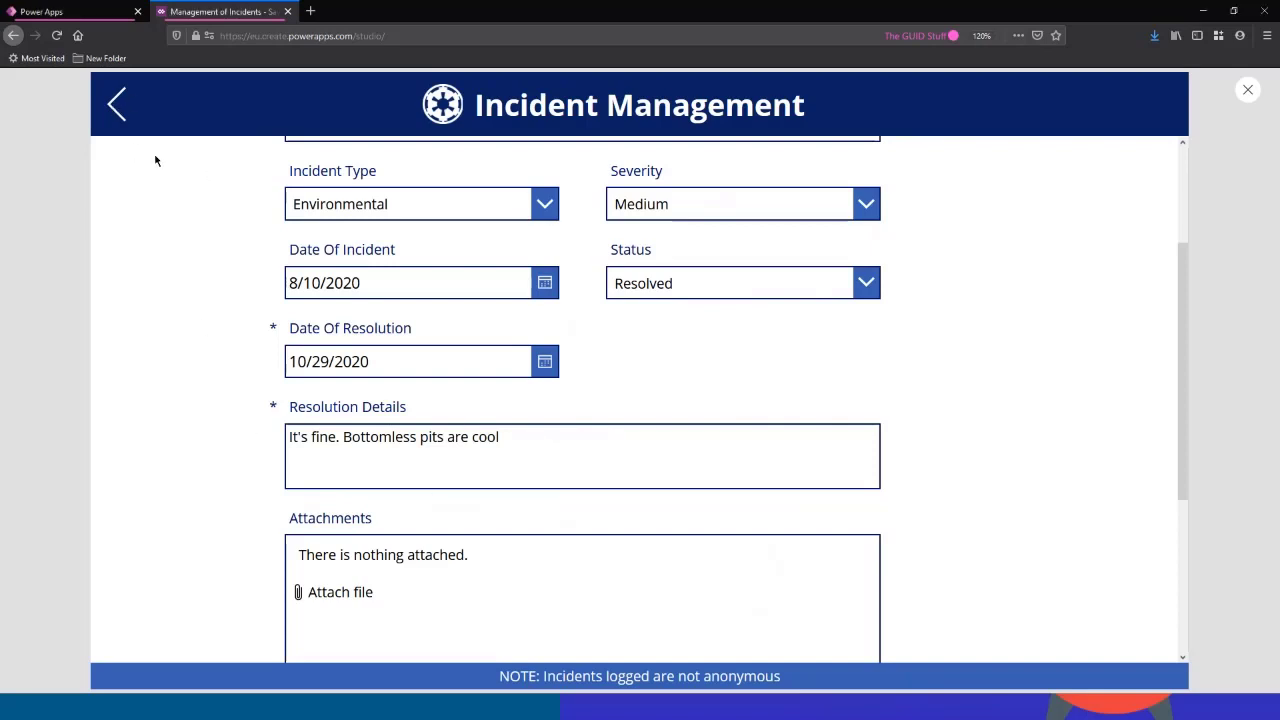
{"action": "left_click", "coordinate": [116, 103]}
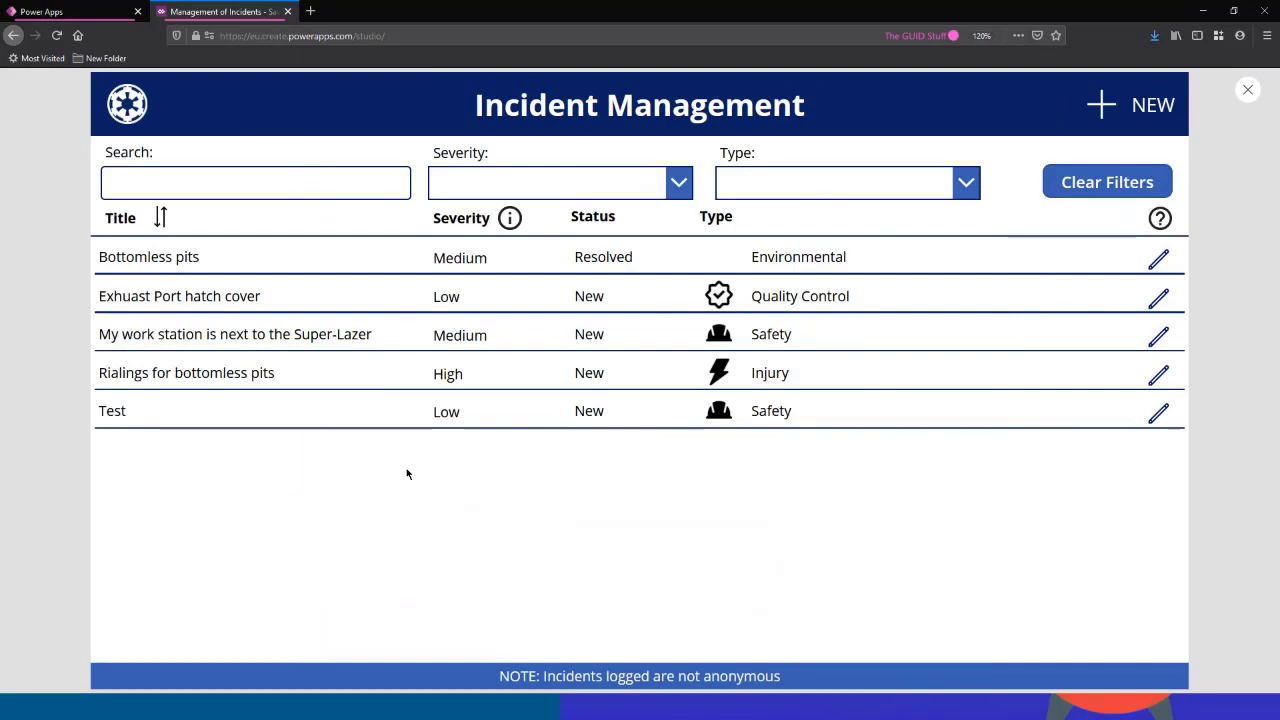